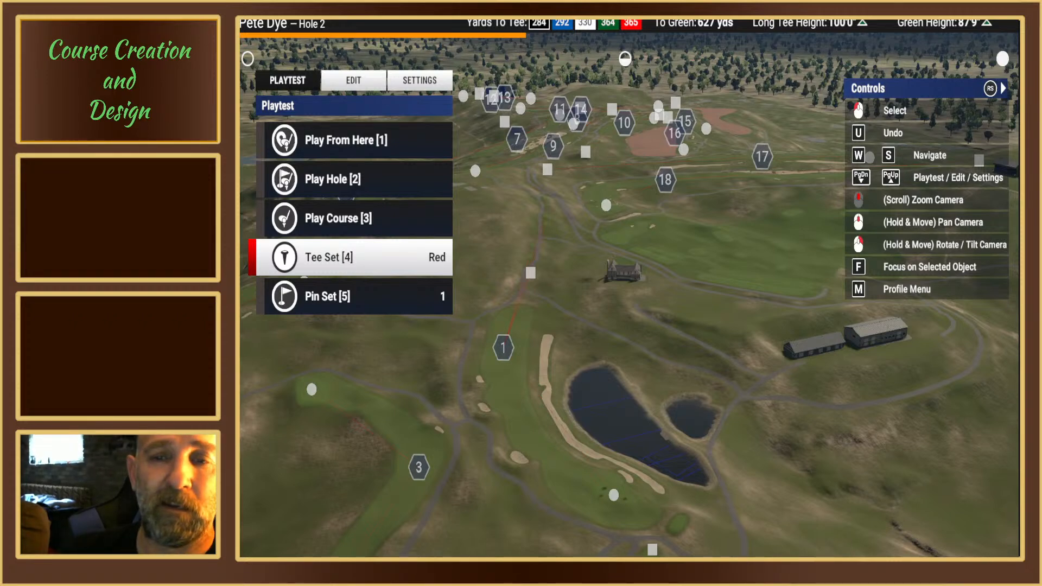
Step: Look over hole 1's layout, following the fairway past the lake and long bunker to the green
{"action": "right_click_drag", "start_coordinate": [629, 347], "coordinate": [625, 283]}
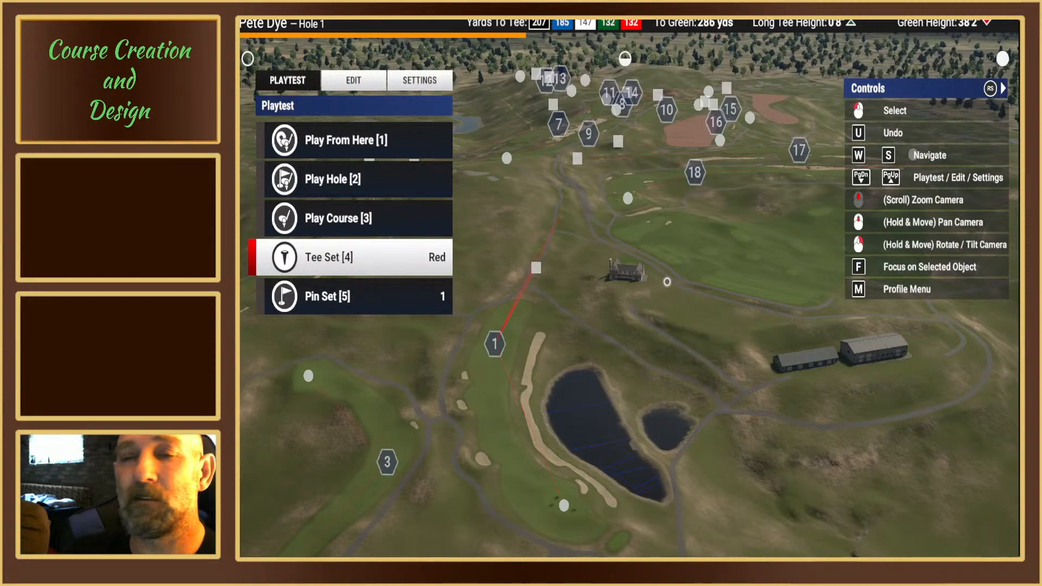
{"action": "right_click_drag", "start_coordinate": [697, 303], "coordinate": [625, 282]}
{"action": "middle_click_drag", "start_coordinate": [626, 282], "coordinate": [775, 266]}
{"action": "right_click_drag", "start_coordinate": [776, 266], "coordinate": [727, 276]}
{"action": "mouse_move", "coordinate": [613, 315]}
{"action": "right_mouse_down"}
{"action": "mouse_move", "coordinate": [646, 321]}
{"action": "mouse_move", "coordinate": [628, 288]}
{"action": "right_mouse_up"}
{"action": "scroll", "coordinate": [646, 323], "scroll_direction": "up", "scroll_amount": 10}
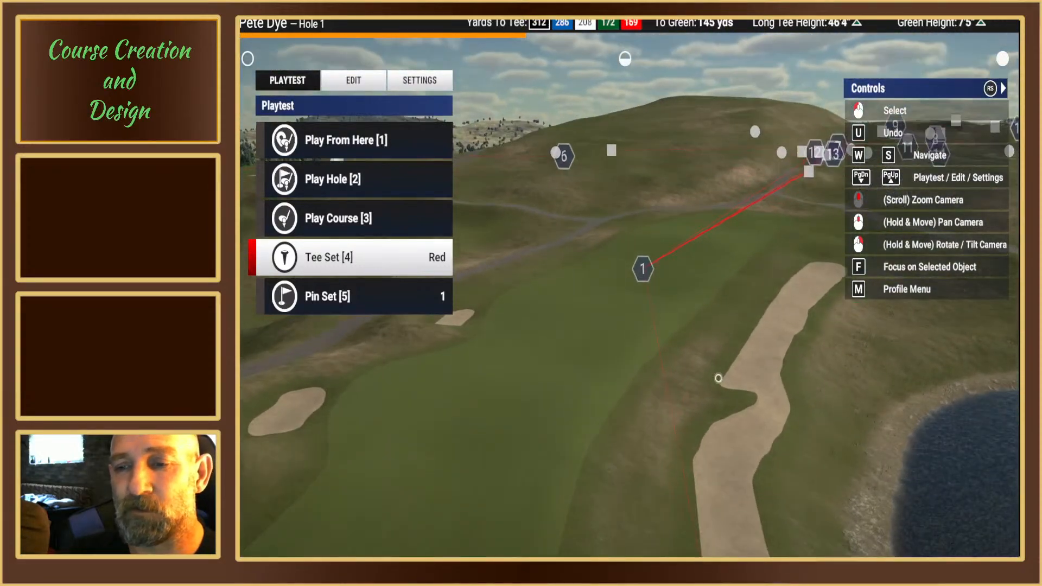
{"action": "scroll", "coordinate": [718, 377], "scroll_direction": "up", "scroll_amount": 5}
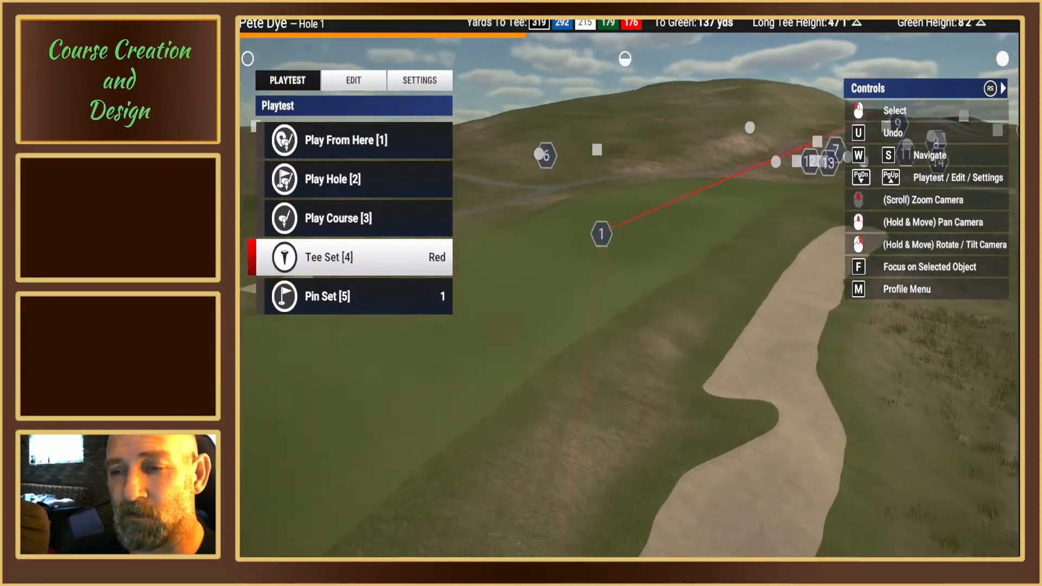
{"action": "right_click_drag", "start_coordinate": [718, 377], "coordinate": [639, 270]}
{"action": "scroll", "coordinate": [625, 283], "scroll_direction": "down", "scroll_amount": 2}
{"action": "scroll", "coordinate": [703, 410], "scroll_direction": "down", "scroll_amount": 3}
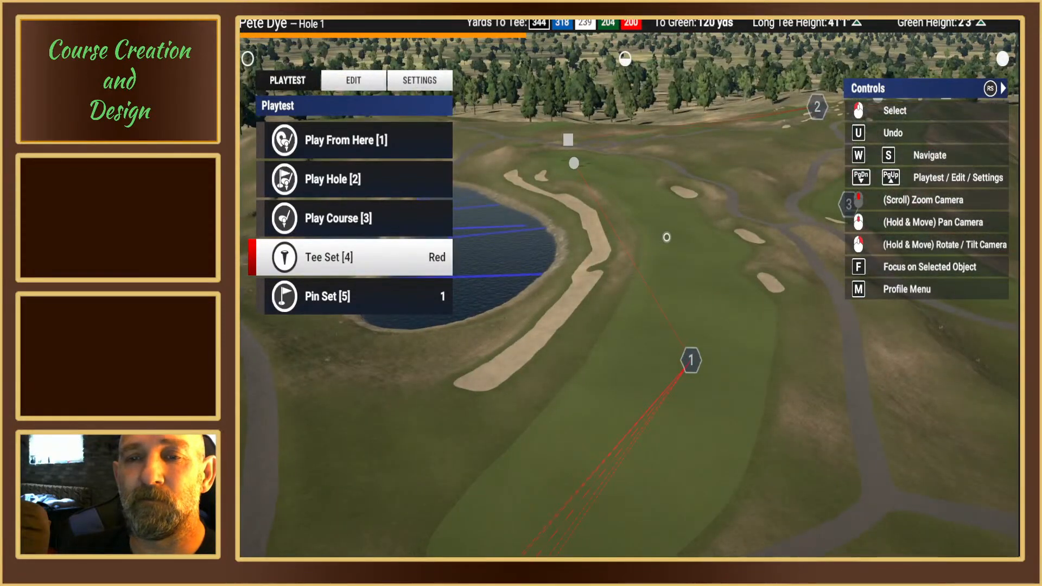
{"action": "right_click_drag", "start_coordinate": [667, 237], "coordinate": [654, 220]}
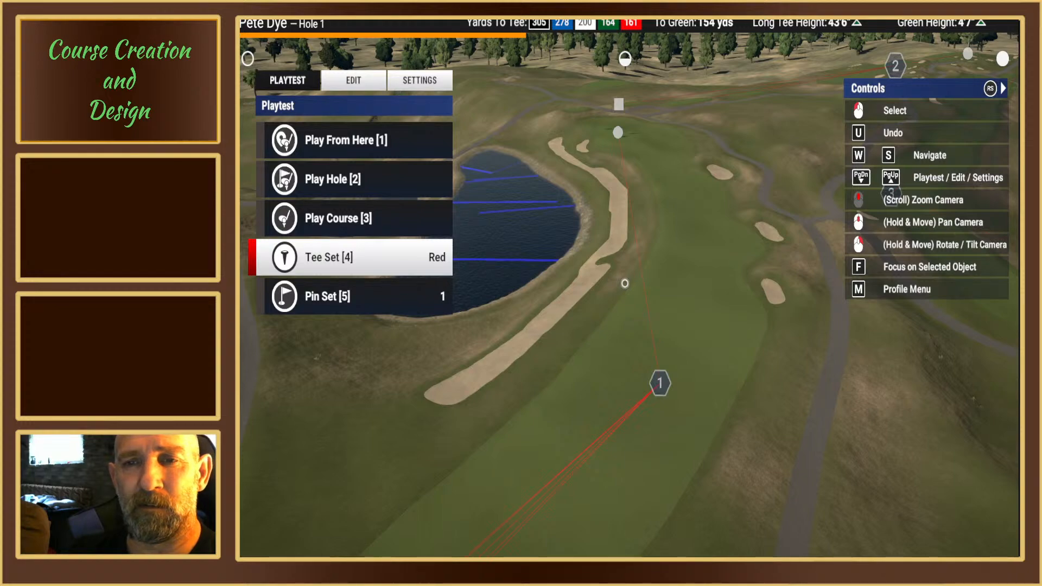
{"action": "right_click_drag", "start_coordinate": [662, 235], "coordinate": [652, 282]}
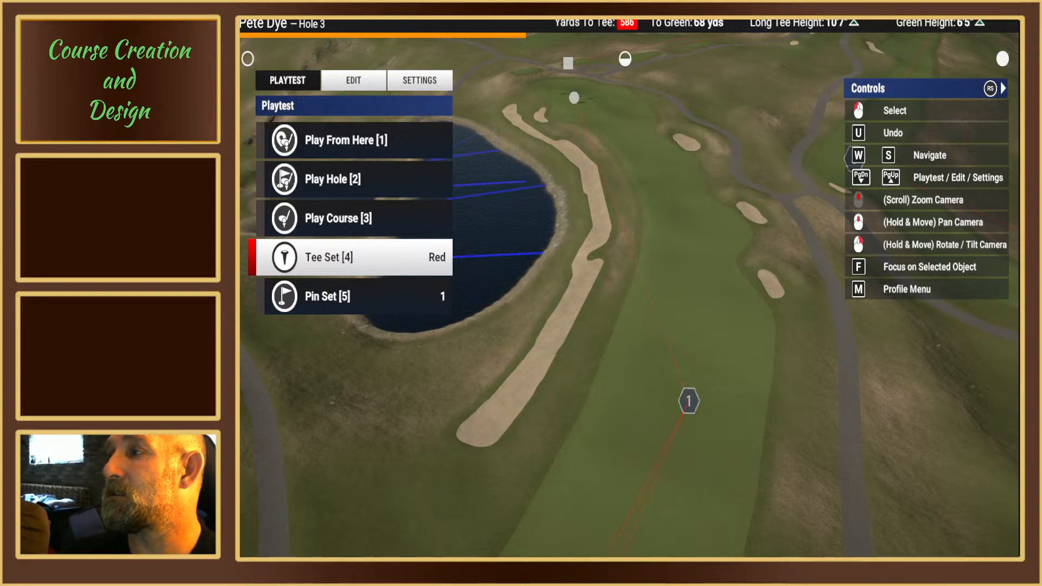
{"action": "right_click_drag", "start_coordinate": [858, 334], "coordinate": [627, 285]}
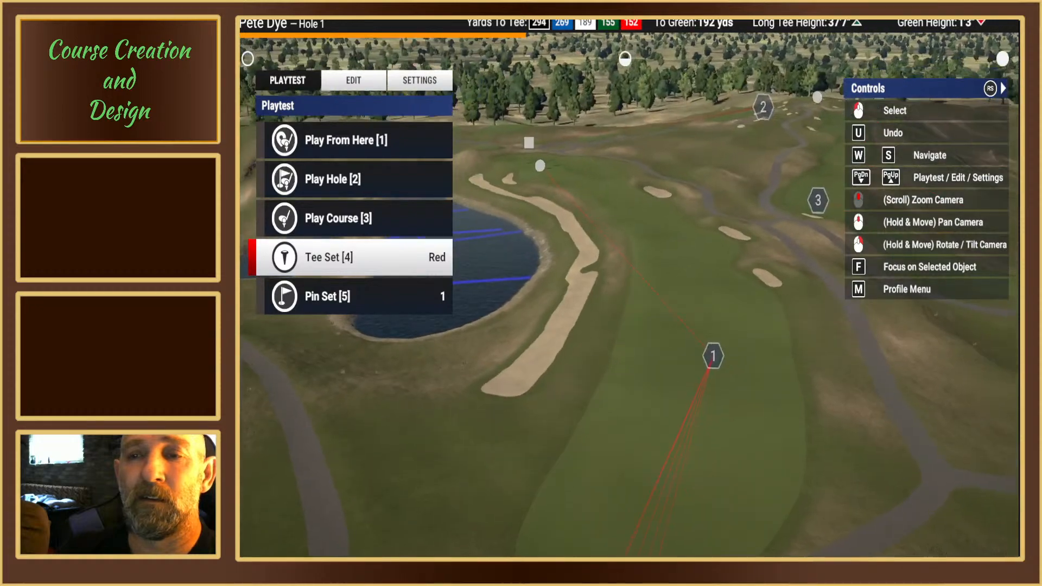
{"action": "scroll", "coordinate": [627, 286], "scroll_direction": "up", "scroll_amount": 1}
{"action": "middle_click_drag", "start_coordinate": [627, 286], "coordinate": [668, 423]}
Step: Examine how hole 2's tee boxes are laid out beside the first green and cart paths
{"action": "key", "text": "w"}
{"action": "right_click_drag", "start_coordinate": [628, 286], "coordinate": [588, 286]}
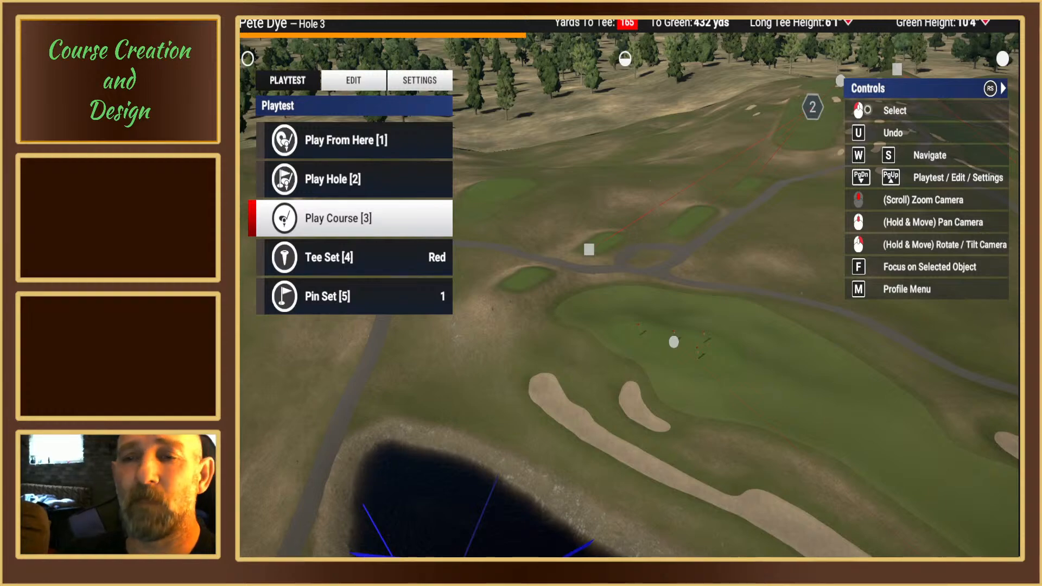
{"action": "right_click_drag", "start_coordinate": [759, 162], "coordinate": [649, 281]}
{"action": "middle_click_drag", "start_coordinate": [648, 281], "coordinate": [748, 272]}
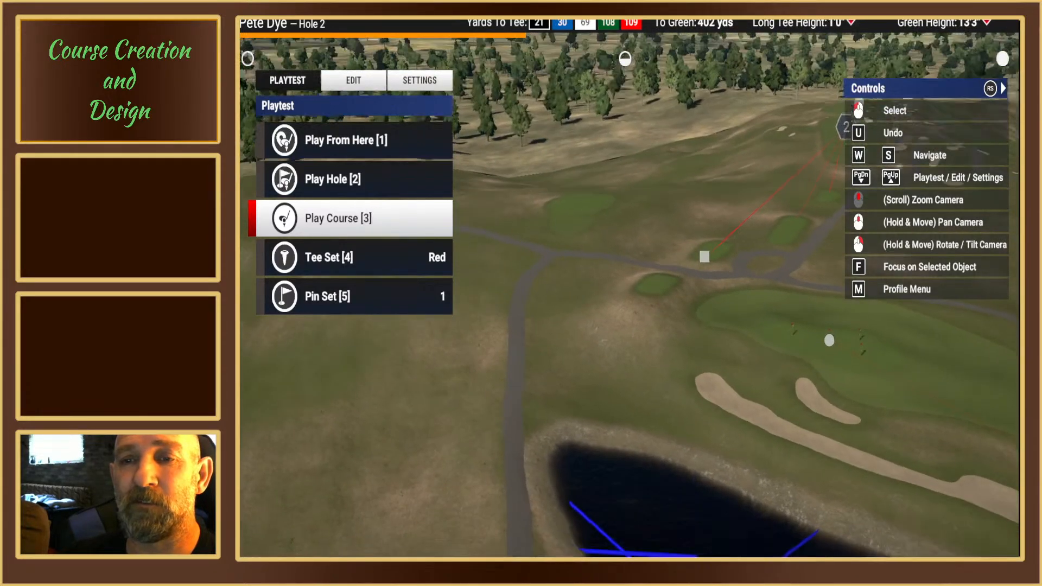
{"action": "right_click_drag", "start_coordinate": [749, 272], "coordinate": [722, 309]}
{"action": "middle_click_drag", "start_coordinate": [722, 309], "coordinate": [575, 309]}
{"action": "right_click_drag", "start_coordinate": [727, 217], "coordinate": [635, 217]}
{"action": "middle_click_drag", "start_coordinate": [635, 217], "coordinate": [647, 285]}
{"action": "key", "text": "w"}
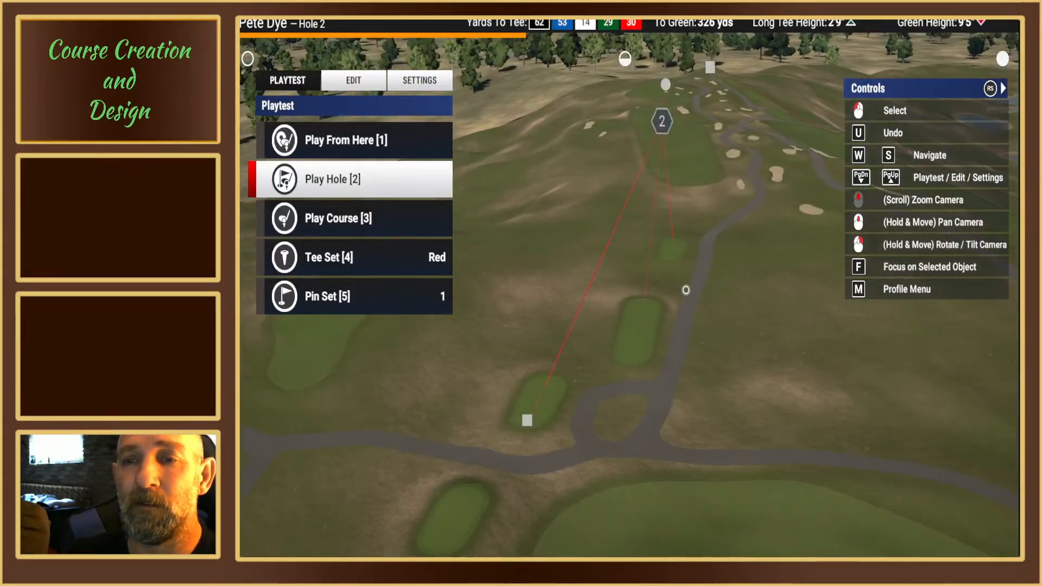
{"action": "scroll", "coordinate": [685, 291], "scroll_direction": "up", "scroll_amount": 3}
{"action": "right_click_drag", "start_coordinate": [684, 290], "coordinate": [624, 284]}
{"action": "scroll", "coordinate": [624, 284], "scroll_direction": "down", "scroll_amount": 3}
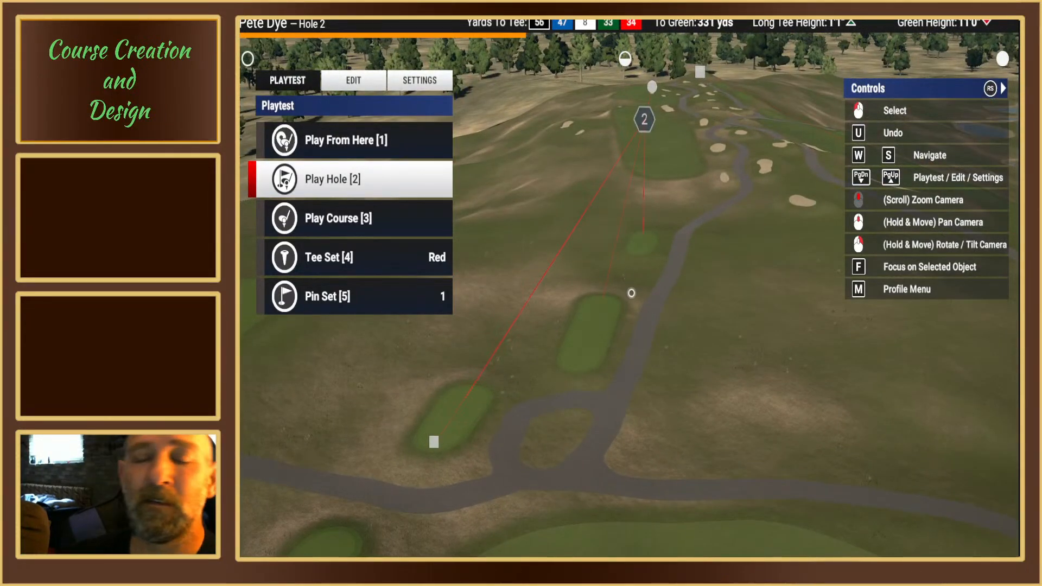
{"action": "mouse_move", "coordinate": [629, 292]}
{"action": "right_mouse_down"}
{"action": "mouse_move", "coordinate": [643, 258]}
{"action": "mouse_move", "coordinate": [622, 284]}
{"action": "right_mouse_up"}
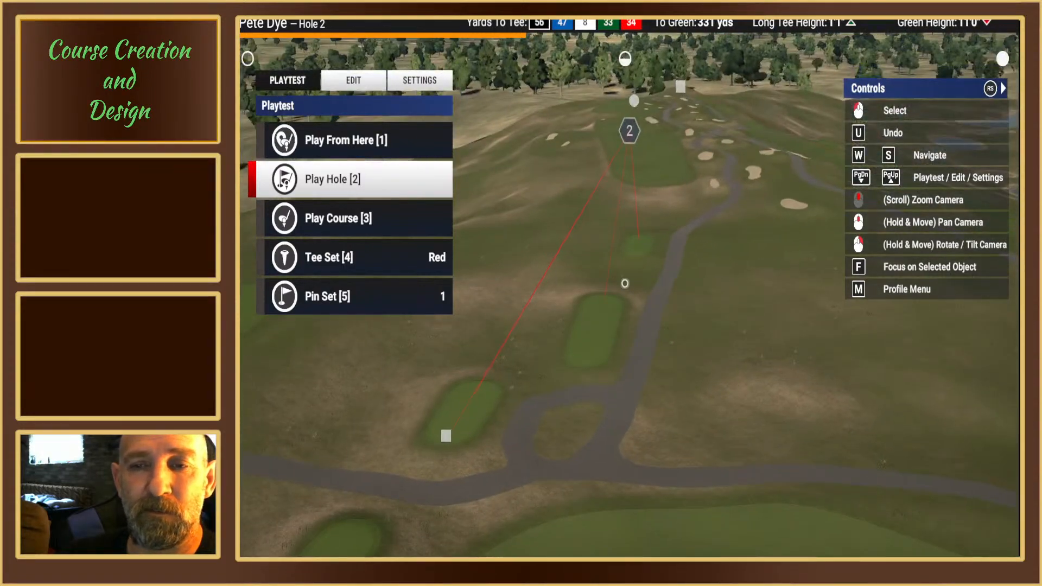
{"action": "middle_click_drag", "start_coordinate": [623, 284], "coordinate": [646, 291]}
{"action": "right_click_drag", "start_coordinate": [646, 291], "coordinate": [643, 262]}
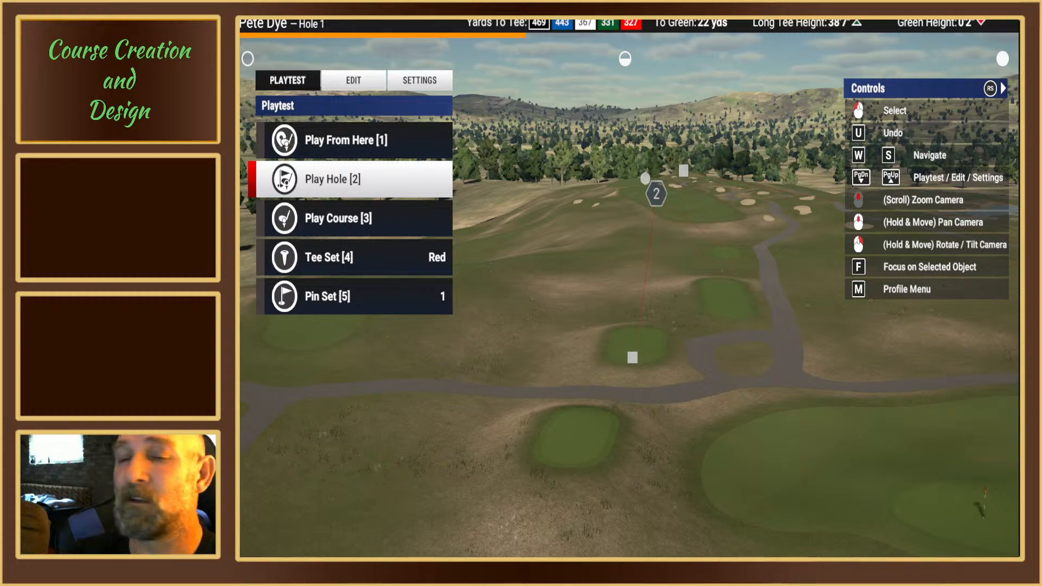
{"action": "right_click_drag", "start_coordinate": [625, 255], "coordinate": [625, 284]}
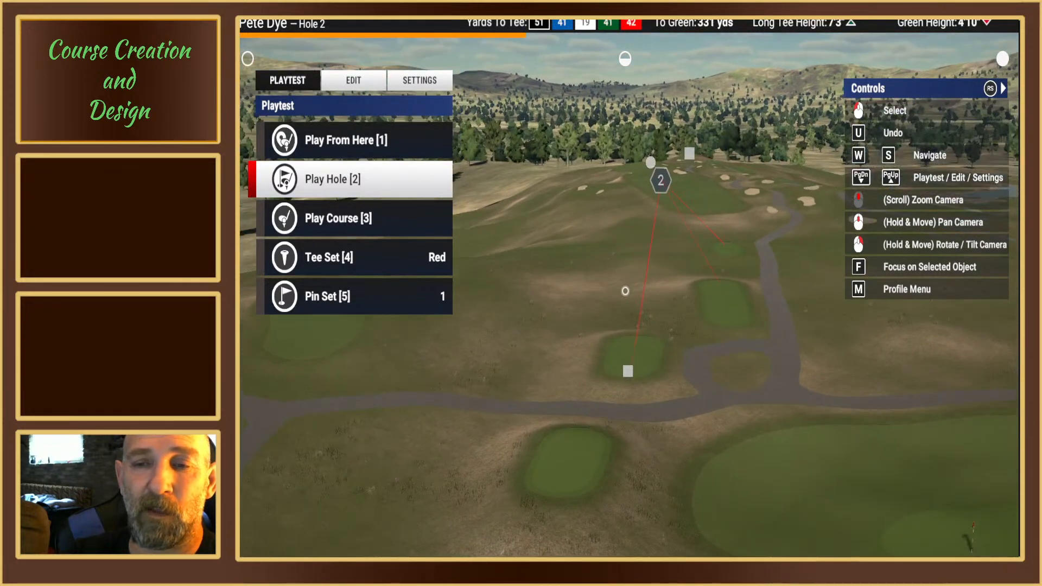
Step: Inspect hole 2's tee boxes up close, from the rear box to the forward box
{"action": "scroll", "coordinate": [625, 291], "scroll_direction": "up", "scroll_amount": 5}
{"action": "mouse_move", "coordinate": [625, 288]}
{"action": "middle_mouse_down"}
{"action": "mouse_move", "coordinate": [626, 304]}
{"action": "mouse_move", "coordinate": [625, 282]}
{"action": "middle_mouse_up"}
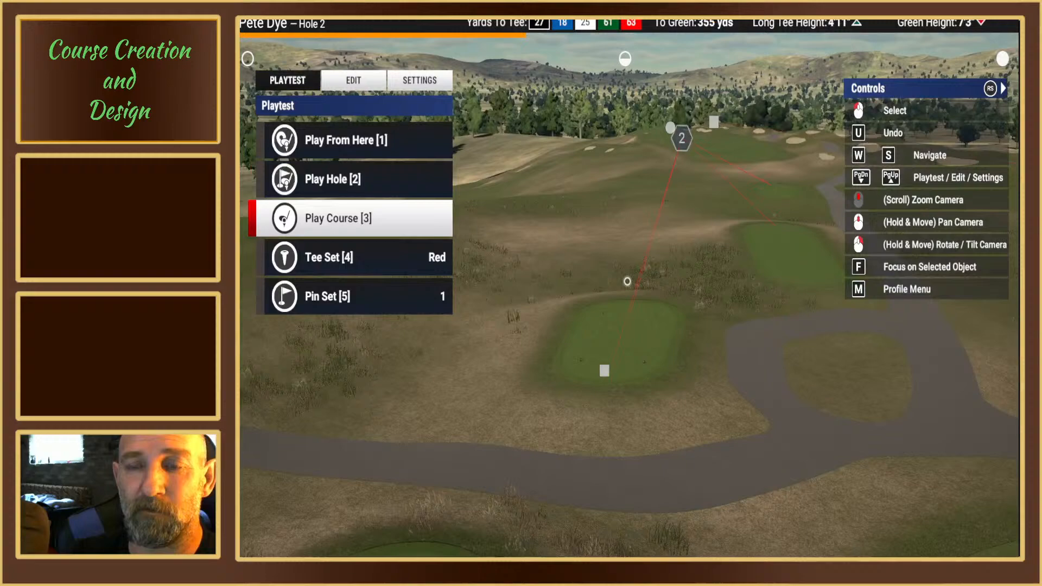
{"action": "right_click_drag", "start_coordinate": [625, 281], "coordinate": [625, 293]}
{"action": "middle_click_drag", "start_coordinate": [626, 282], "coordinate": [626, 296]}
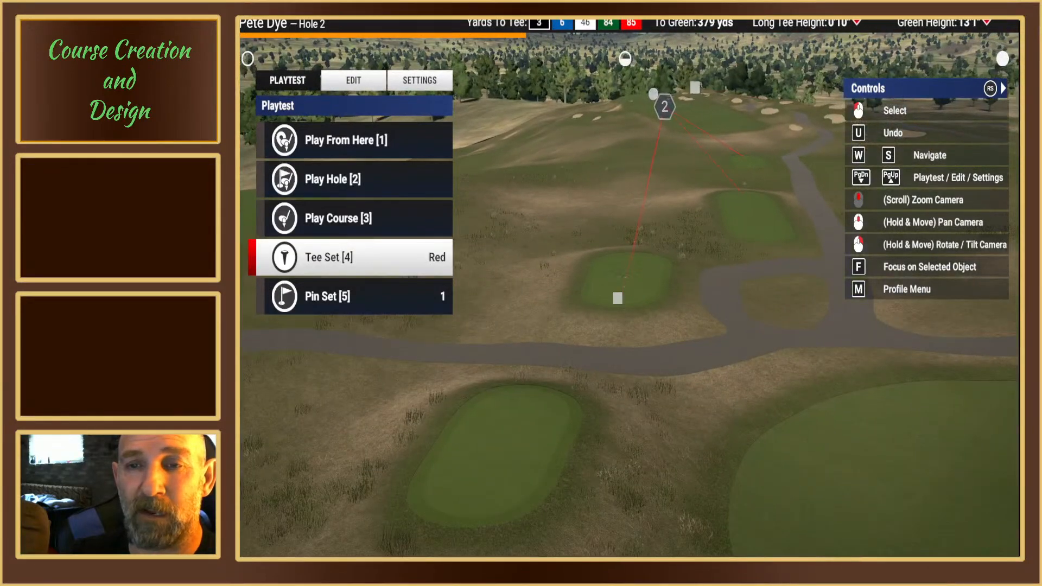
{"action": "right_click_drag", "start_coordinate": [626, 288], "coordinate": [628, 297]}
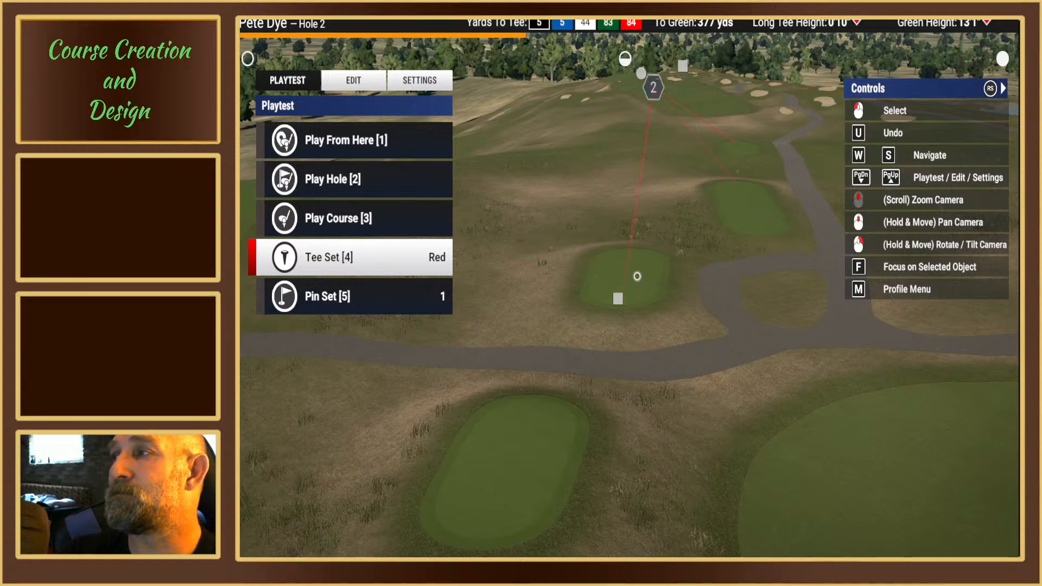
{"action": "right_click_drag", "start_coordinate": [637, 276], "coordinate": [625, 283]}
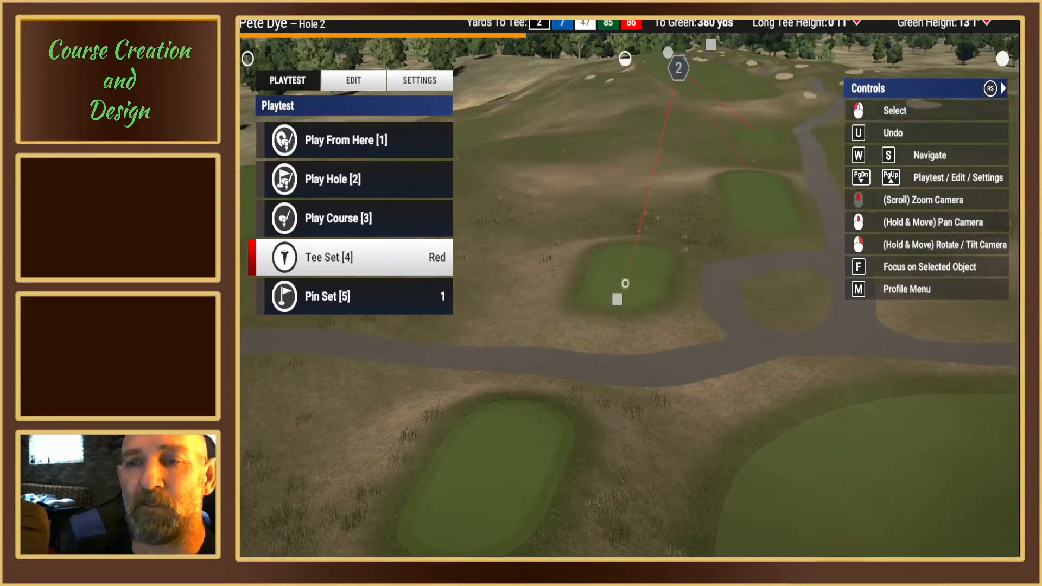
{"action": "scroll", "coordinate": [625, 298], "scroll_direction": "up", "scroll_amount": 3}
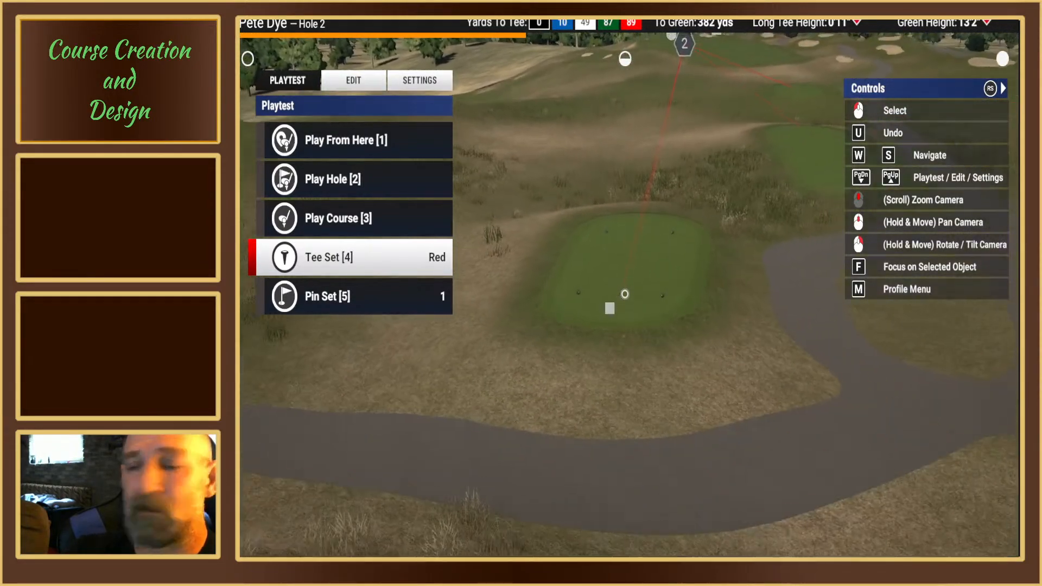
{"action": "mouse_move", "coordinate": [625, 293]}
{"action": "right_mouse_down"}
{"action": "mouse_move", "coordinate": [630, 280]}
{"action": "mouse_move", "coordinate": [619, 290]}
{"action": "mouse_move", "coordinate": [624, 284]}
{"action": "mouse_move", "coordinate": [630, 306]}
{"action": "right_mouse_up"}
{"action": "key", "text": "w"}
{"action": "key", "text": "w"}
{"action": "mouse_move", "coordinate": [630, 306]}
{"action": "middle_mouse_down"}
{"action": "mouse_move", "coordinate": [624, 284]}
{"action": "mouse_move", "coordinate": [630, 292]}
{"action": "middle_mouse_up"}
{"action": "key", "text": "w"}
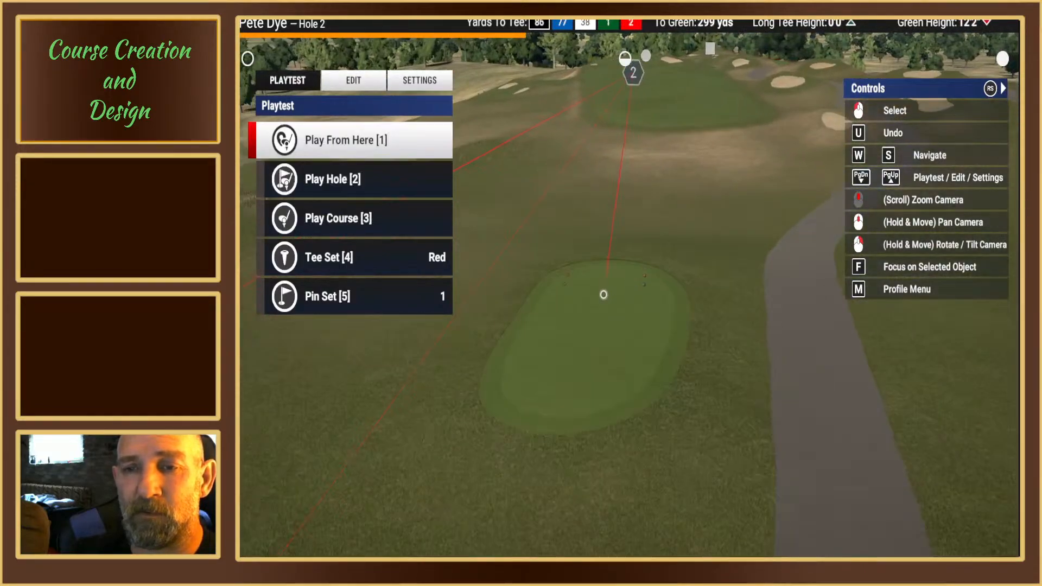
{"action": "scroll", "coordinate": [603, 294], "scroll_direction": "up", "scroll_amount": 3}
{"action": "mouse_move", "coordinate": [603, 294]}
{"action": "right_mouse_down"}
{"action": "mouse_move", "coordinate": [626, 285]}
{"action": "mouse_move", "coordinate": [636, 302]}
{"action": "mouse_move", "coordinate": [725, 311]}
{"action": "mouse_move", "coordinate": [612, 296]}
{"action": "mouse_move", "coordinate": [663, 296]}
{"action": "mouse_move", "coordinate": [618, 298]}
{"action": "mouse_move", "coordinate": [643, 271]}
{"action": "mouse_move", "coordinate": [624, 281]}
{"action": "right_mouse_up"}
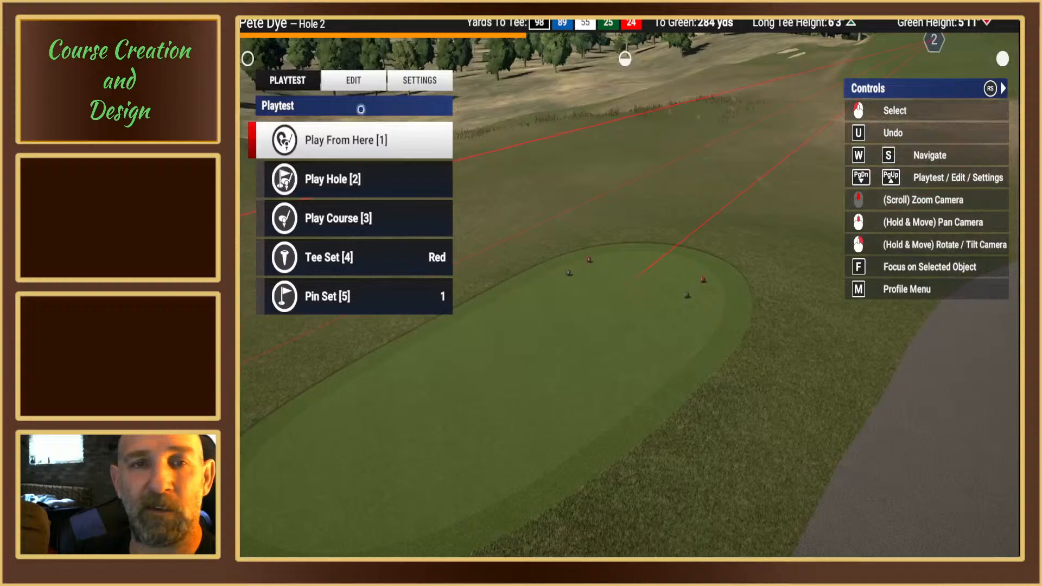
Step: Switch the course designer to editing mode and inspect the tee markers on hole 2's forward boxes
{"action": "left_click", "coordinate": [354, 82]}
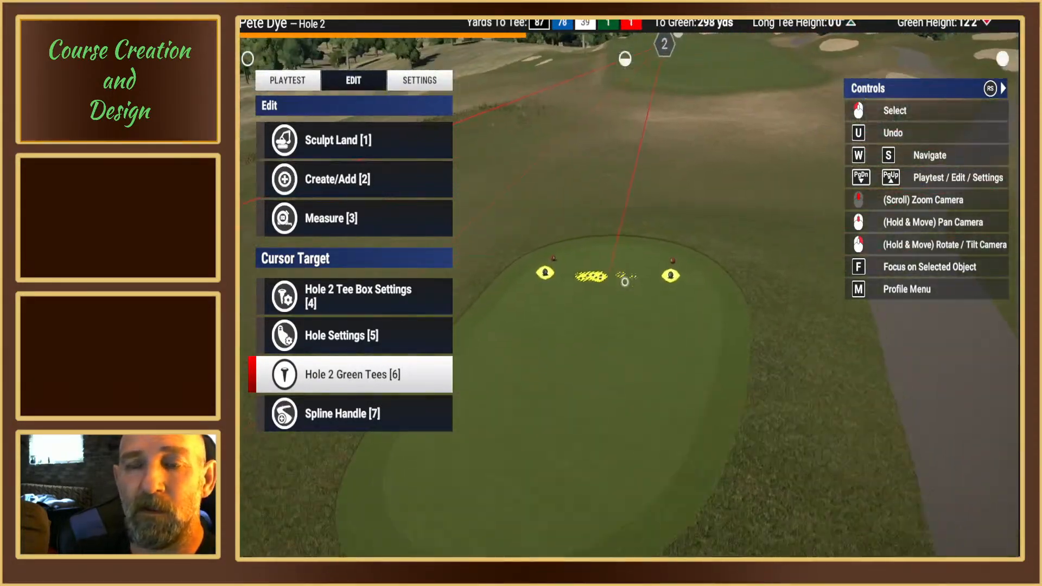
{"action": "scroll", "coordinate": [623, 277], "scroll_direction": "down", "scroll_amount": 3}
{"action": "middle_click_drag", "start_coordinate": [623, 282], "coordinate": [623, 277]}
{"action": "right_click_drag", "start_coordinate": [623, 276], "coordinate": [622, 265]}
{"action": "scroll", "coordinate": [621, 260], "scroll_direction": "down", "scroll_amount": 3}
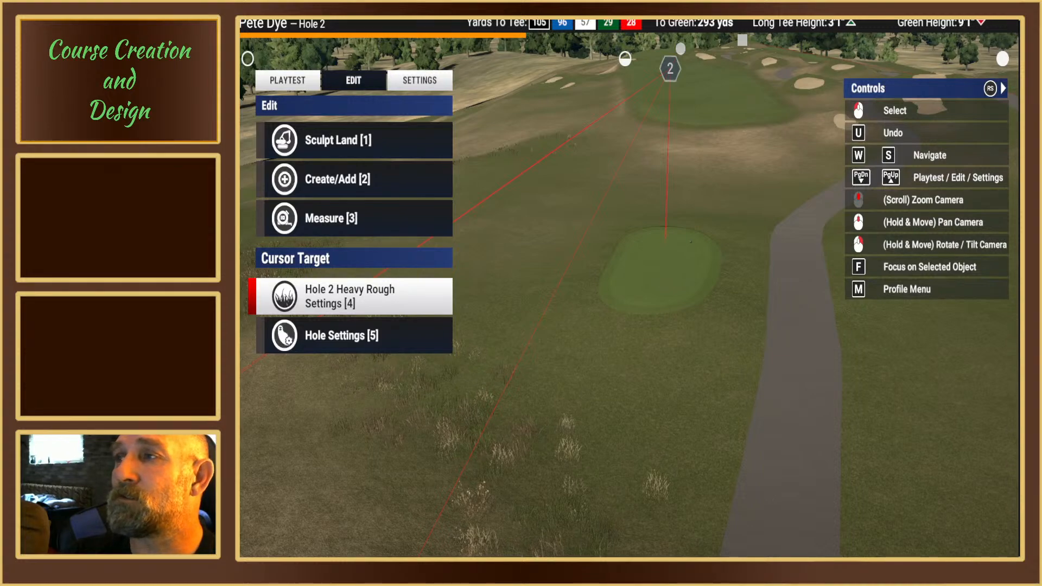
{"action": "scroll", "coordinate": [626, 278], "scroll_direction": "up", "scroll_amount": 5}
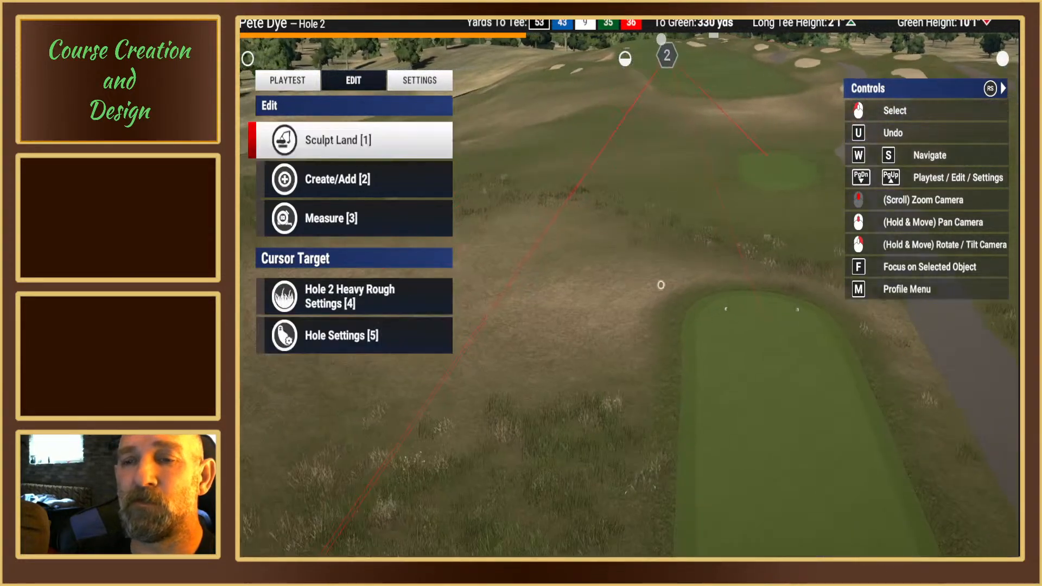
{"action": "middle_click_drag", "start_coordinate": [661, 285], "coordinate": [685, 269]}
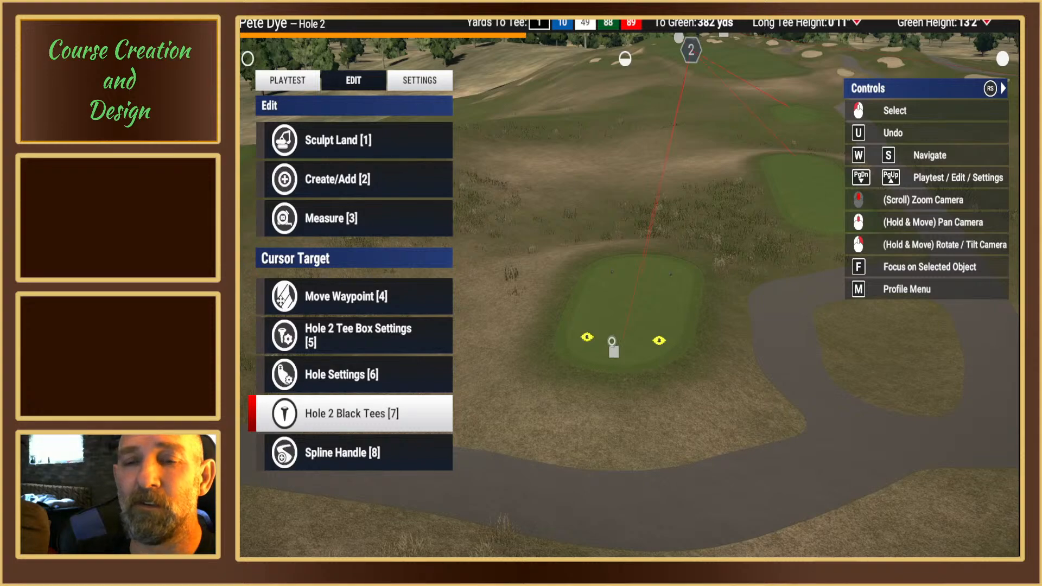
Step: Examine the waypoint's position relative to the black tee markers on hole 2's rear tee box
{"action": "scroll", "coordinate": [636, 307], "scroll_direction": "down", "scroll_amount": 3}
{"action": "scroll", "coordinate": [626, 279], "scroll_direction": "down", "scroll_amount": 2}
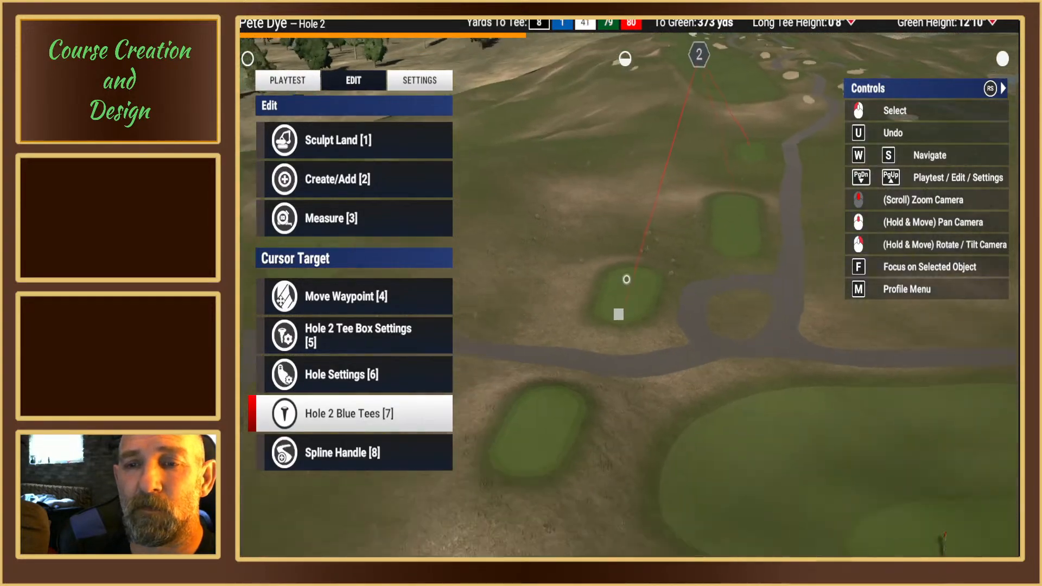
{"action": "scroll", "coordinate": [626, 279], "scroll_direction": "up", "scroll_amount": 5}
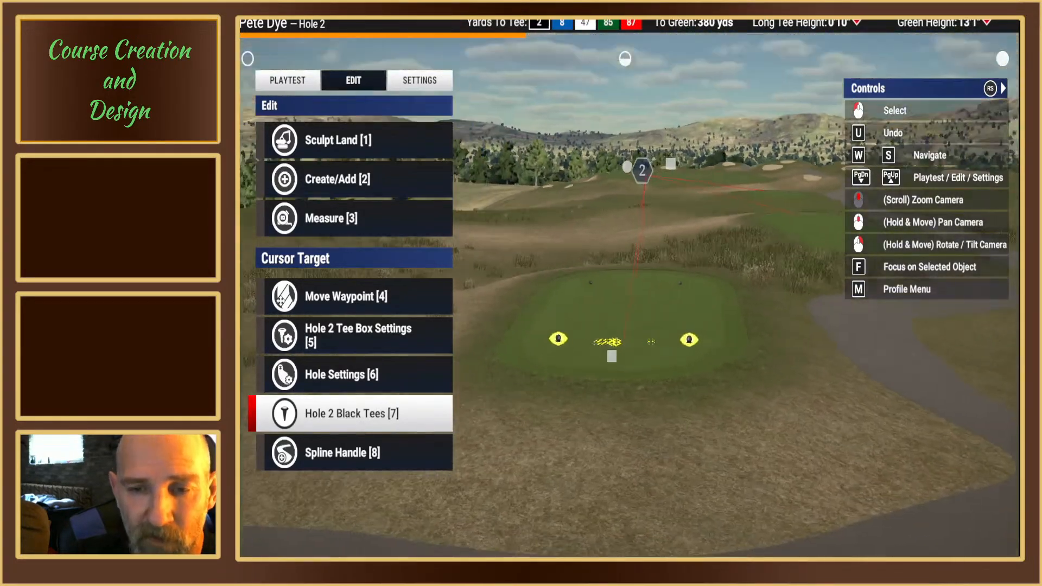
{"action": "right_click_drag", "start_coordinate": [626, 336], "coordinate": [493, 358]}
{"action": "middle_click_drag", "start_coordinate": [494, 331], "coordinate": [683, 312]}
{"action": "scroll", "coordinate": [683, 309], "scroll_direction": "up", "scroll_amount": 2}
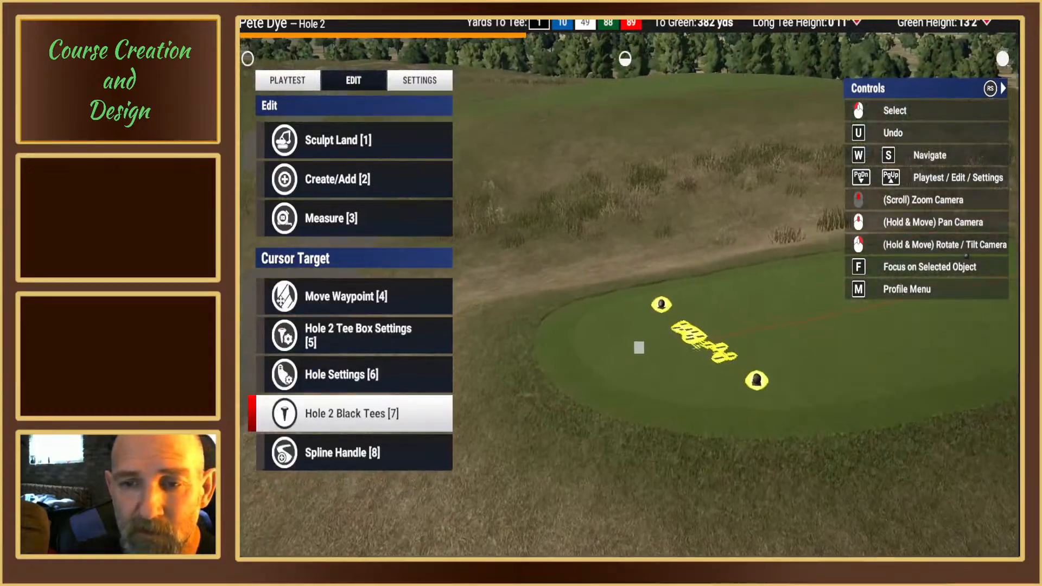
{"action": "right_click_drag", "start_coordinate": [639, 348], "coordinate": [704, 323]}
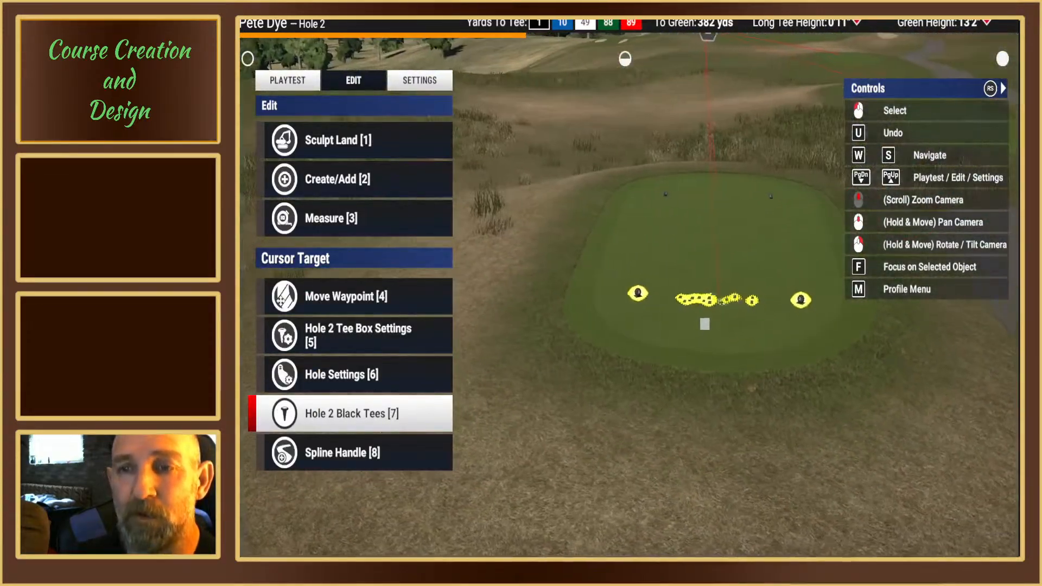
Step: Examine the blue tee markers and the front edge of hole 2's rear tee box
{"action": "scroll", "coordinate": [646, 231], "scroll_direction": "down", "scroll_amount": 2}
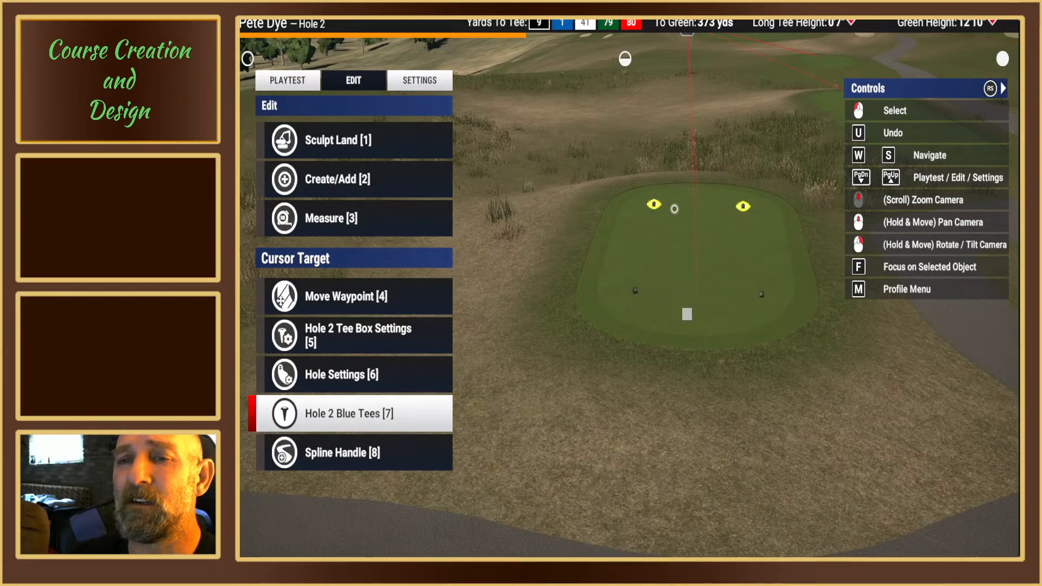
{"action": "right_click_drag", "start_coordinate": [675, 206], "coordinate": [675, 229]}
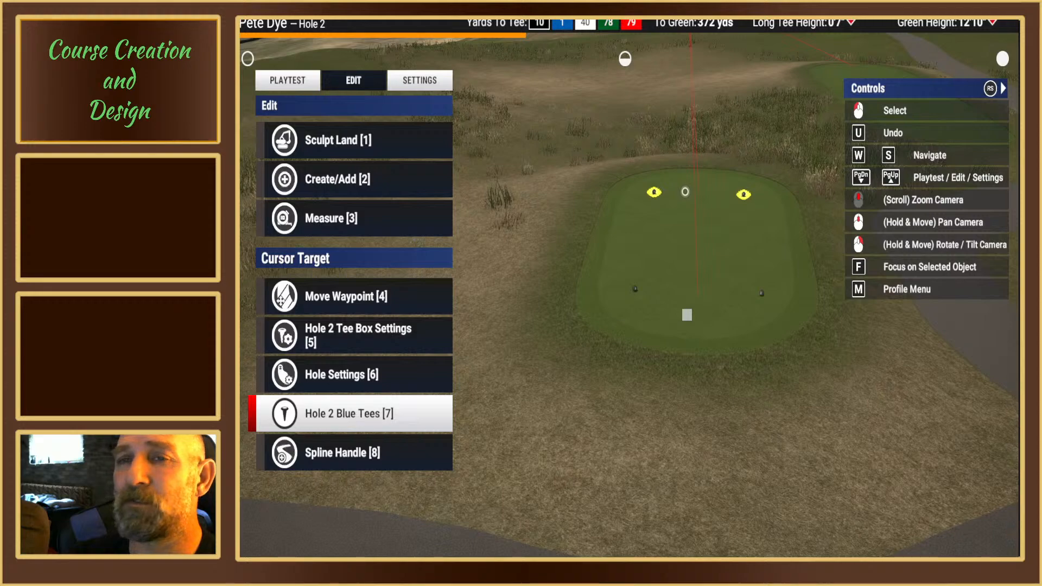
{"action": "right_click_drag", "start_coordinate": [690, 183], "coordinate": [629, 293]}
{"action": "scroll", "coordinate": [652, 302], "scroll_direction": "up", "scroll_amount": 3}
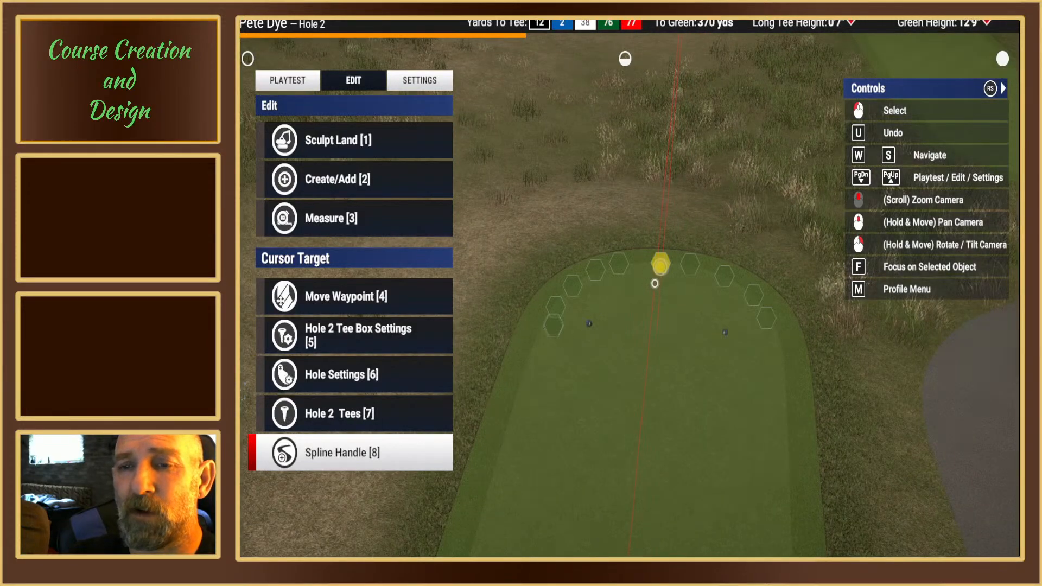
{"action": "scroll", "coordinate": [613, 317], "scroll_direction": "down", "scroll_amount": 5}
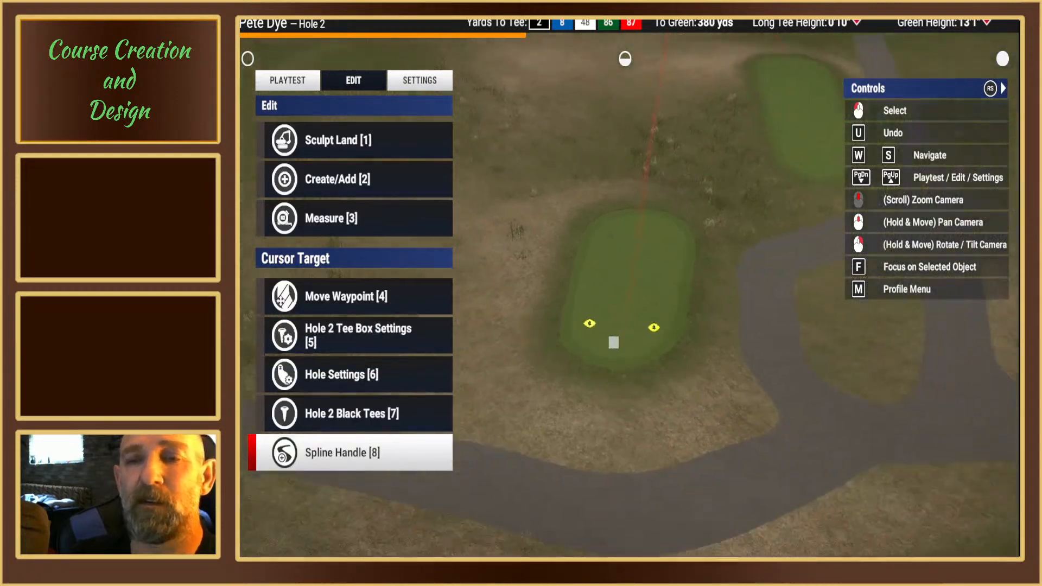
{"action": "scroll", "coordinate": [613, 342], "scroll_direction": "down", "scroll_amount": 5}
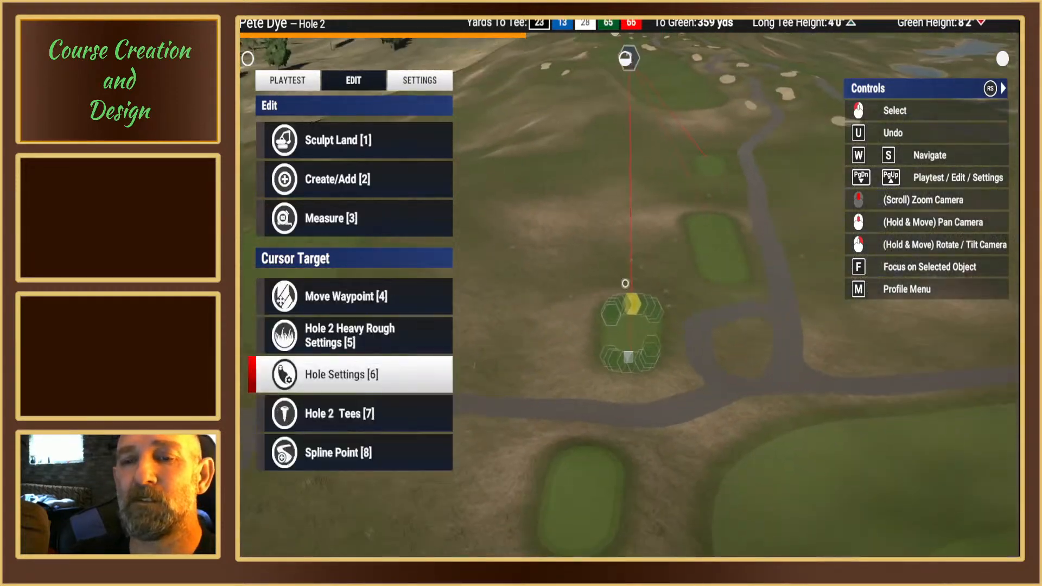
Step: Examine the route from hole 2's forward tees to its green, ending close up on the pin and its waypoint
{"action": "right_click_drag", "start_coordinate": [623, 282], "coordinate": [624, 283]}
{"action": "middle_click_drag", "start_coordinate": [625, 283], "coordinate": [581, 381]}
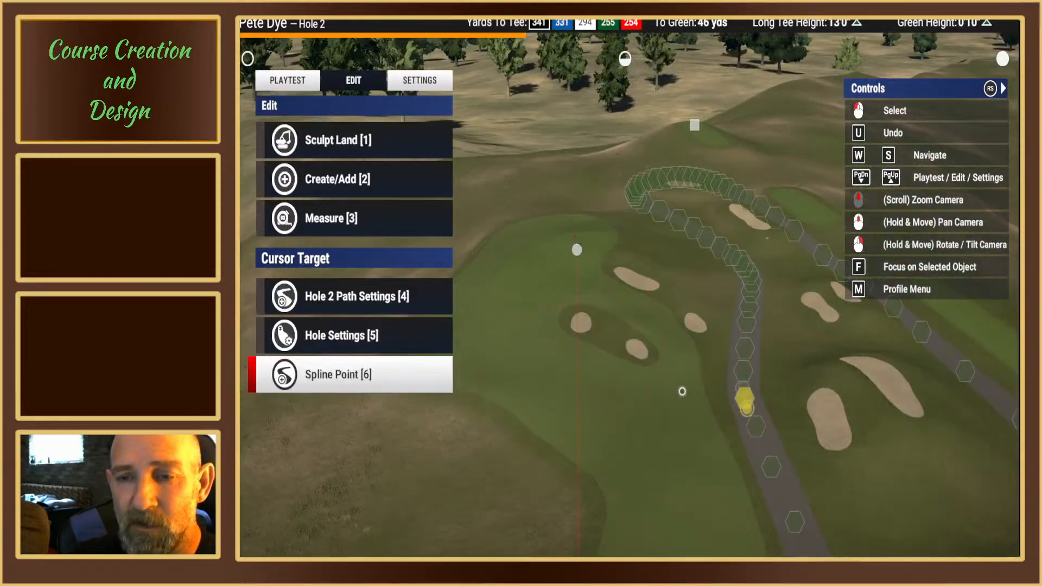
{"action": "scroll", "coordinate": [673, 383], "scroll_direction": "up", "scroll_amount": 4}
{"action": "scroll", "coordinate": [660, 381], "scroll_direction": "up", "scroll_amount": 6}
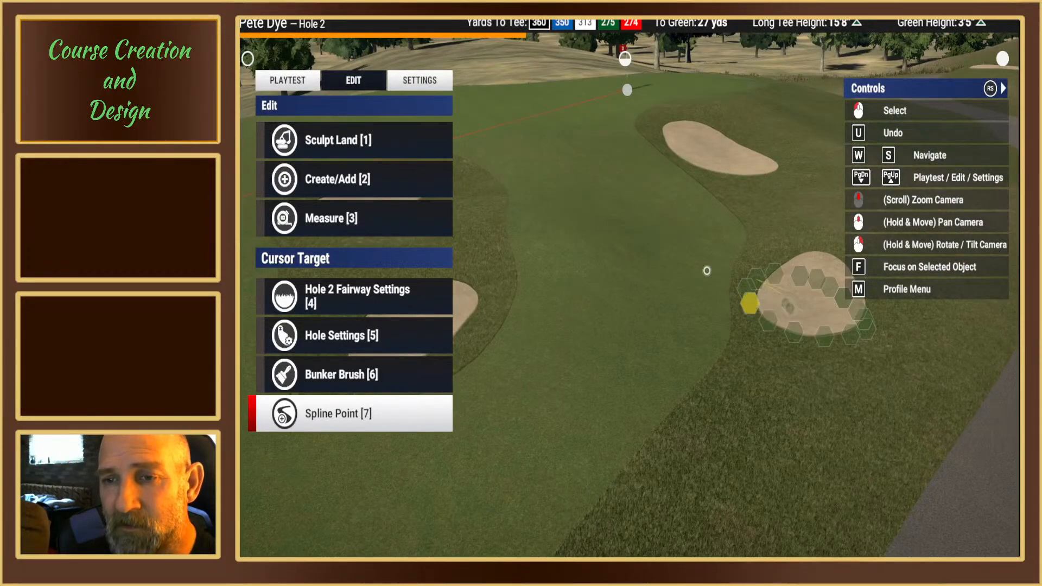
{"action": "right_click_drag", "start_coordinate": [687, 269], "coordinate": [625, 281]}
{"action": "middle_click_drag", "start_coordinate": [625, 281], "coordinate": [619, 273]}
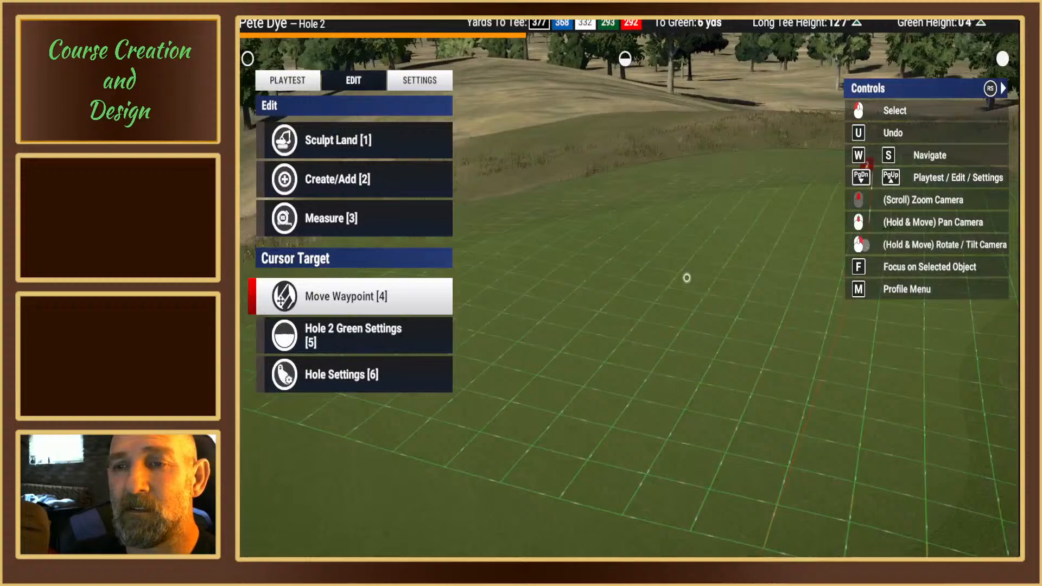
{"action": "right_click_drag", "start_coordinate": [686, 278], "coordinate": [623, 283]}
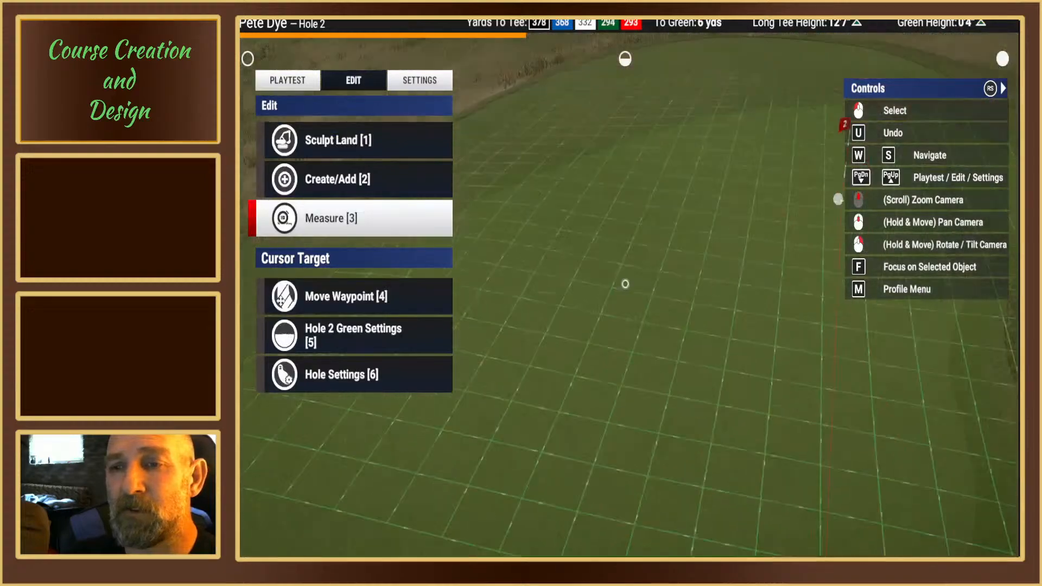
{"action": "middle_click_drag", "start_coordinate": [623, 284], "coordinate": [656, 337]}
{"action": "scroll", "coordinate": [671, 374], "scroll_direction": "up", "scroll_amount": 2}
{"action": "right_click_drag", "start_coordinate": [672, 375], "coordinate": [683, 356]}
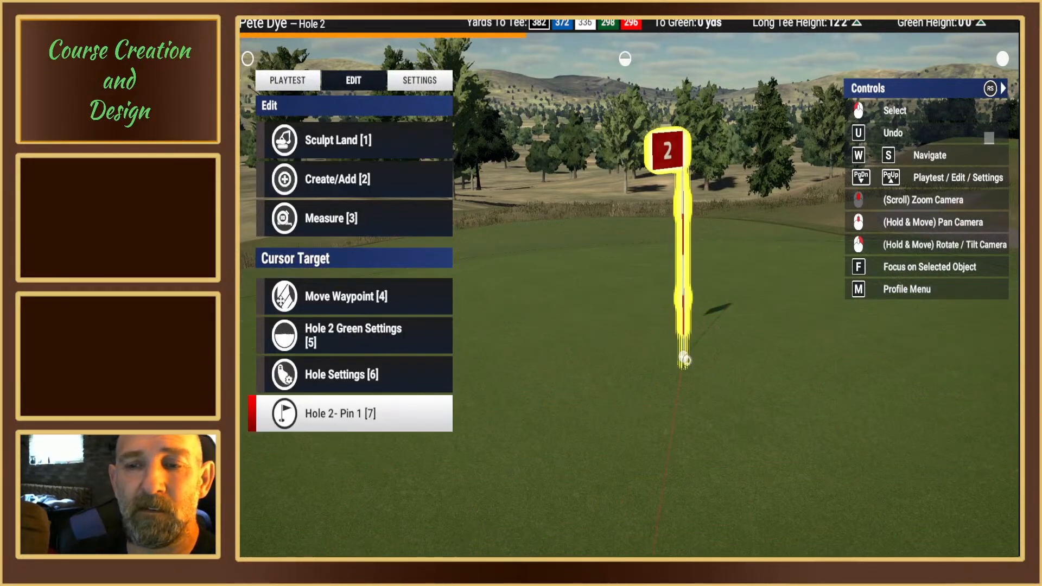
Step: Try to reposition the green waypoint from hole 2's cup to a spot just in front of it
{"action": "left_click", "coordinate": [685, 359]}
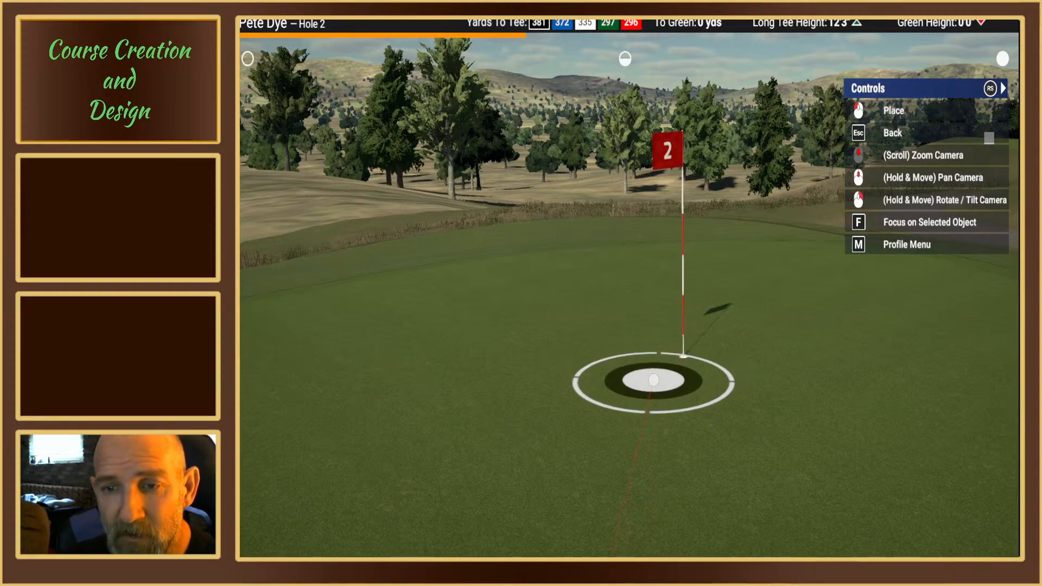
{"action": "right_click_drag", "start_coordinate": [654, 380], "coordinate": [623, 281]}
{"action": "key", "text": "Escape"}
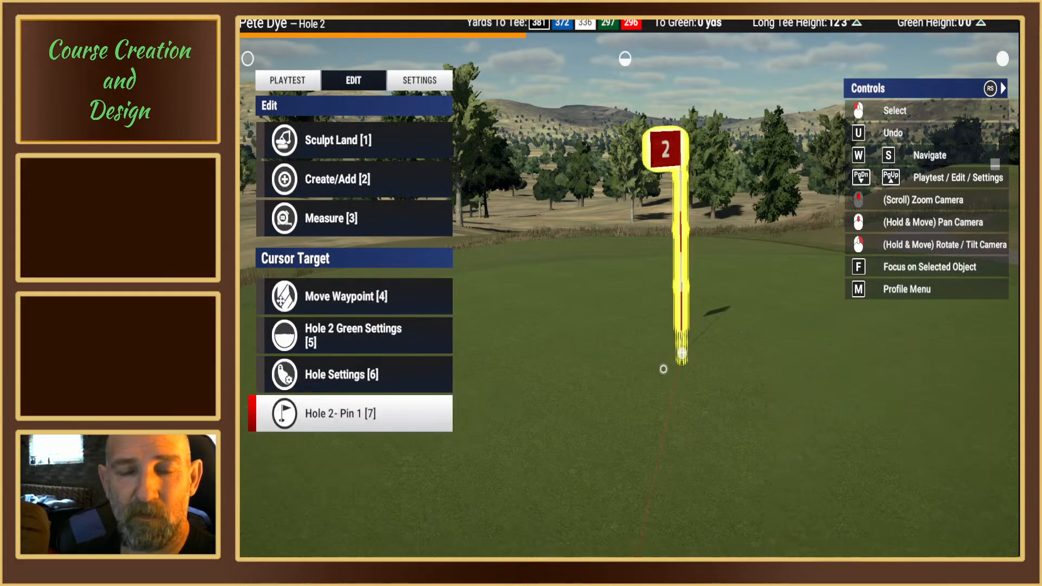
Step: Move hole 2's green waypoint away from the cup to a spot on the green just short of Pin 1
{"action": "right_click_drag", "start_coordinate": [663, 369], "coordinate": [623, 283]}
{"action": "left_click", "coordinate": [417, 81]}
{"action": "left_click", "coordinate": [372, 82]}
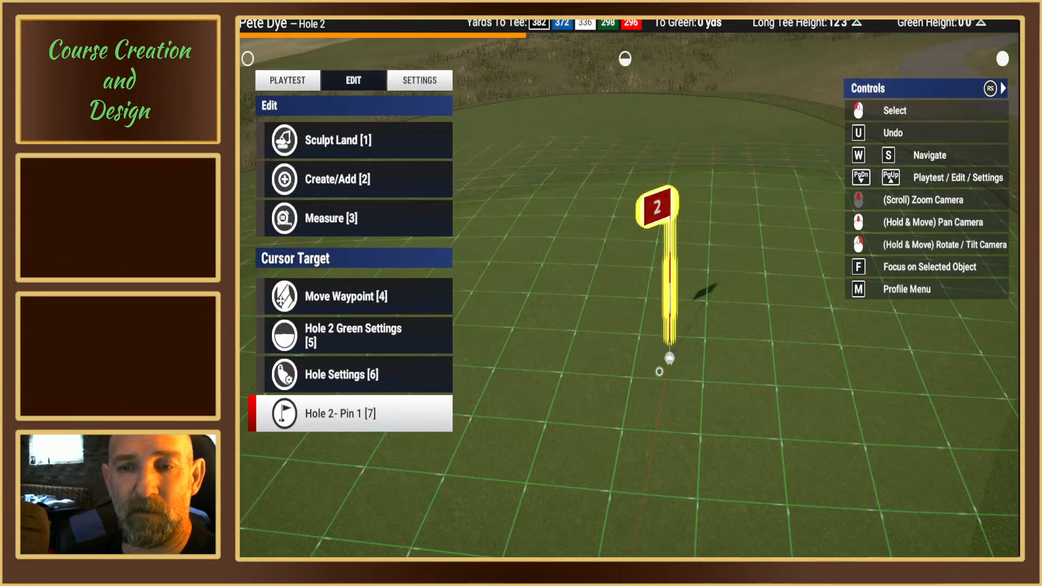
{"action": "left_click", "coordinate": [665, 367]}
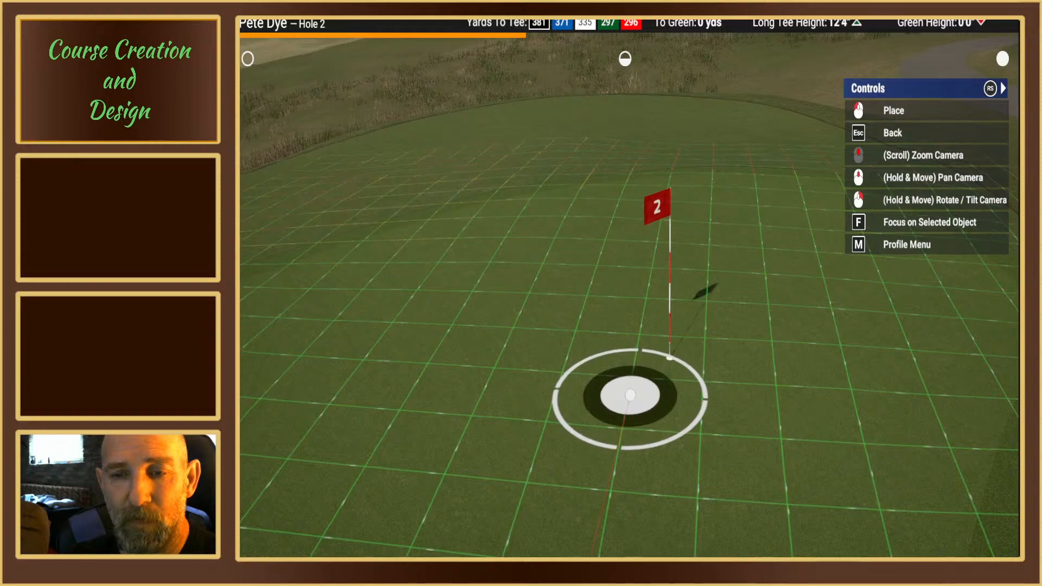
{"action": "right_click_drag", "start_coordinate": [628, 390], "coordinate": [624, 284]}
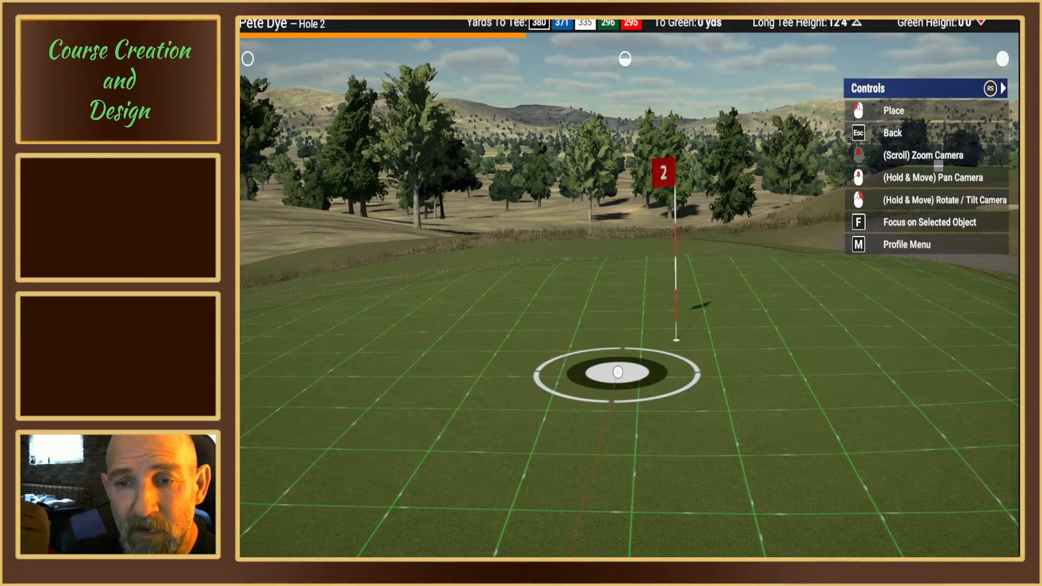
{"action": "right_click_drag", "start_coordinate": [618, 372], "coordinate": [503, 363]}
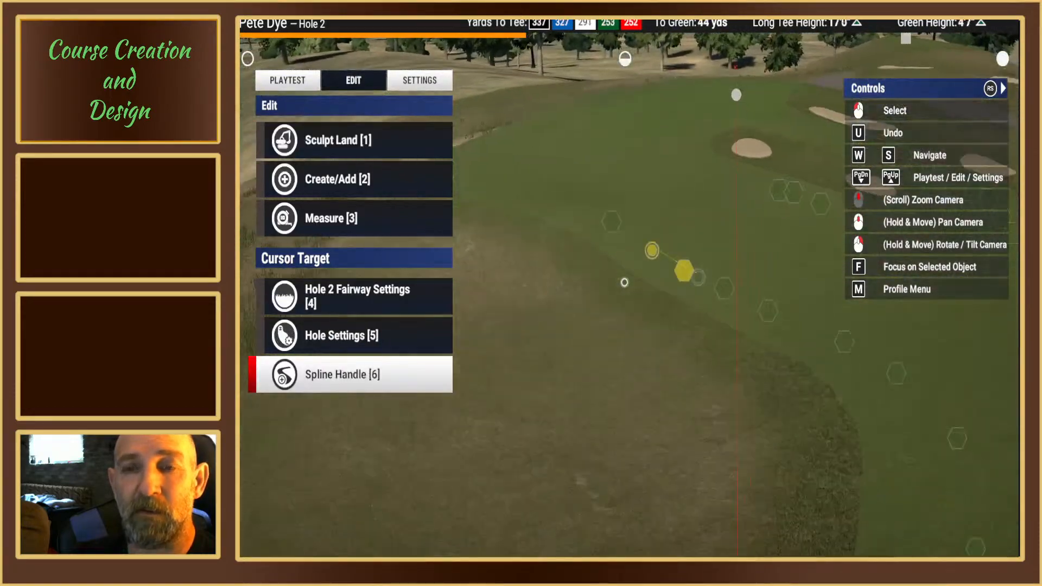
Step: Move hole 2's black tees toward the back edge of the rear tee box, in line with the waypoint
{"action": "middle_click_drag", "start_coordinate": [625, 283], "coordinate": [625, 283]}
{"action": "right_click_drag", "start_coordinate": [625, 283], "coordinate": [623, 283]}
{"action": "middle_click_drag", "start_coordinate": [623, 283], "coordinate": [626, 287]}
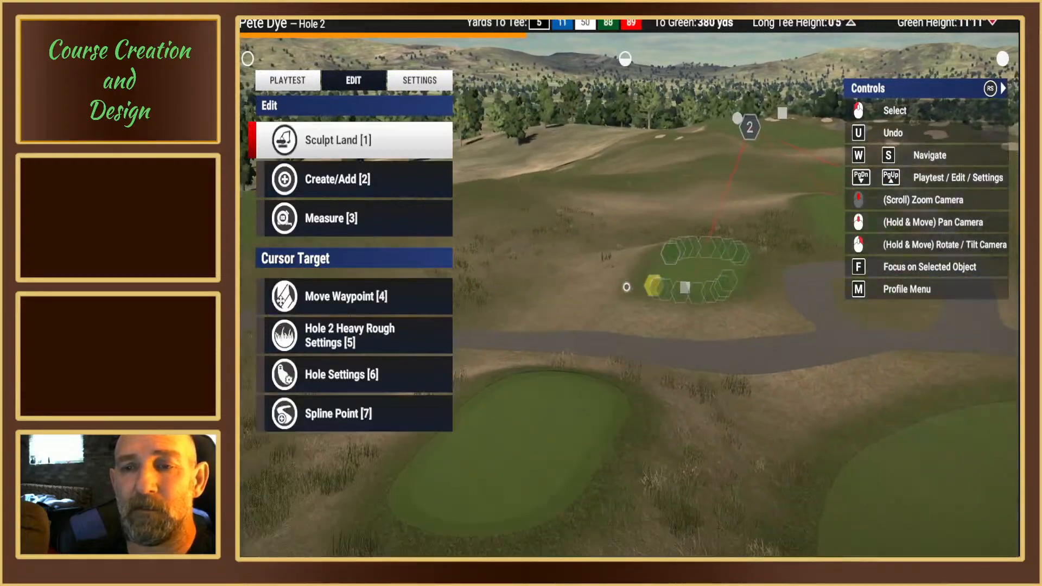
{"action": "scroll", "coordinate": [682, 295], "scroll_direction": "up", "scroll_amount": 5}
{"action": "right_click_drag", "start_coordinate": [682, 293], "coordinate": [687, 298]}
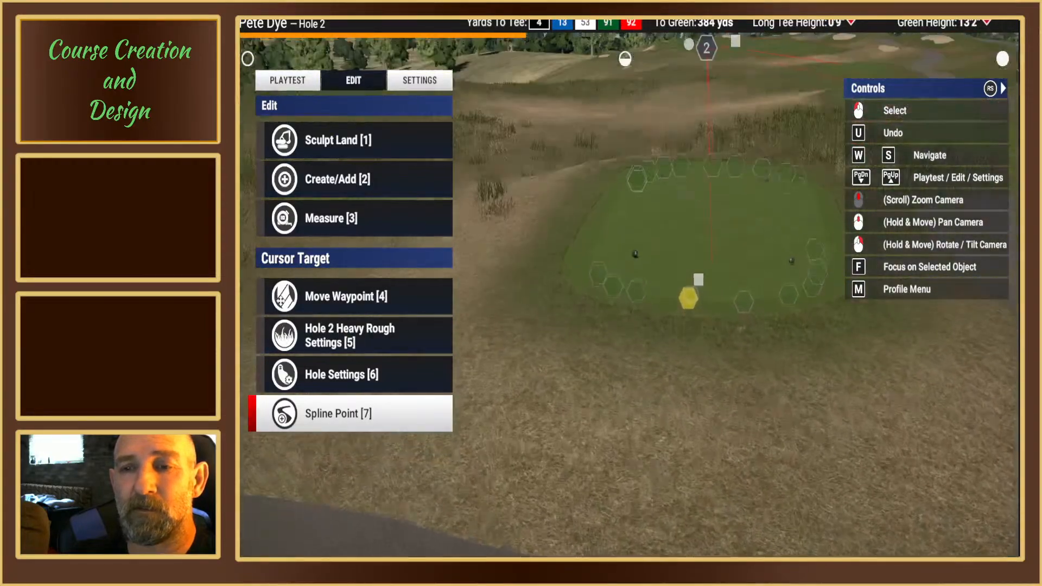
{"action": "middle_click_drag", "start_coordinate": [688, 298], "coordinate": [637, 321]}
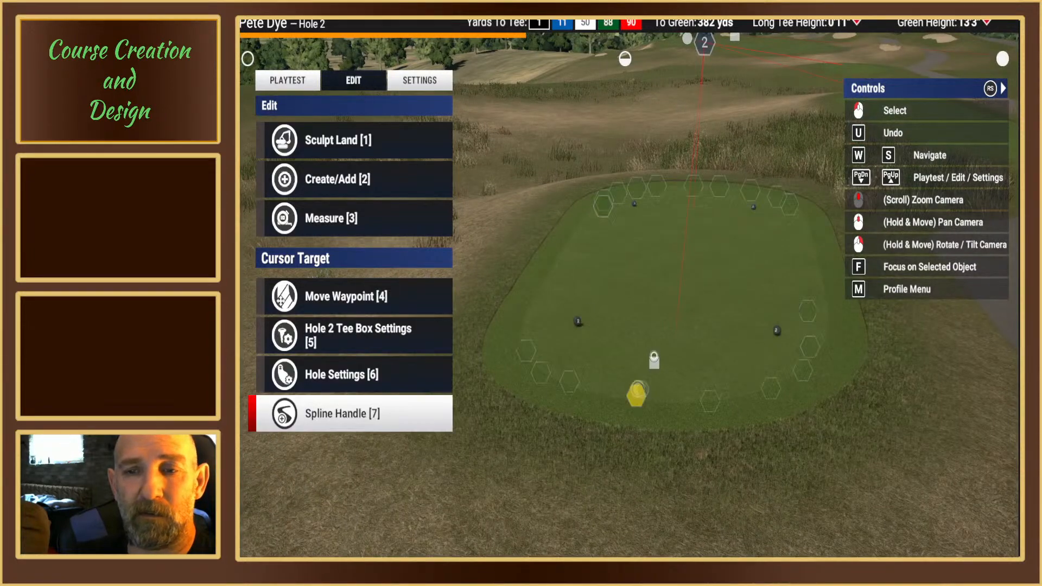
{"action": "left_click", "coordinate": [422, 82]}
{"action": "left_click", "coordinate": [361, 85]}
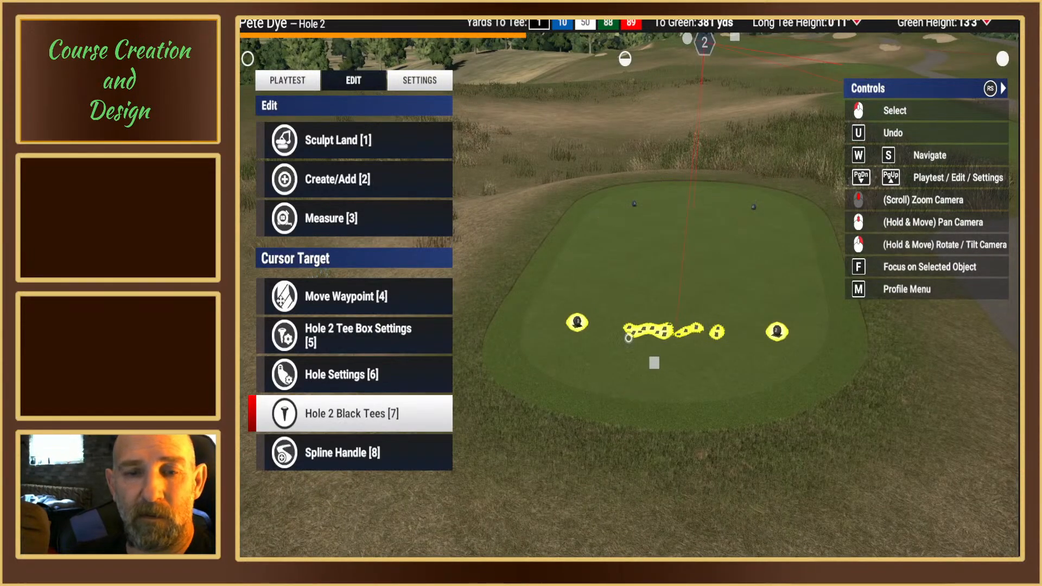
{"action": "left_click", "coordinate": [628, 337]}
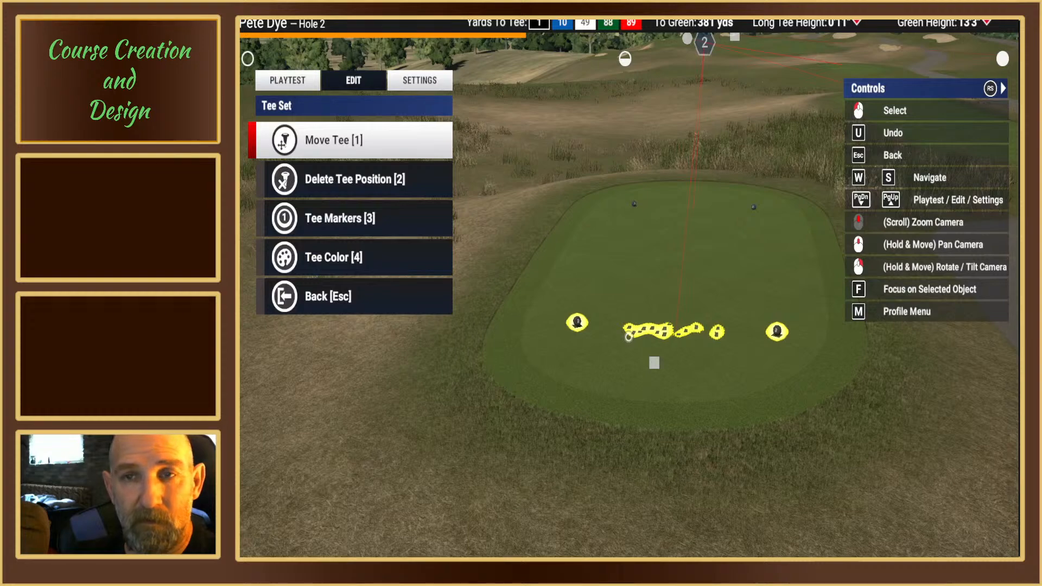
{"action": "key", "text": "1"}
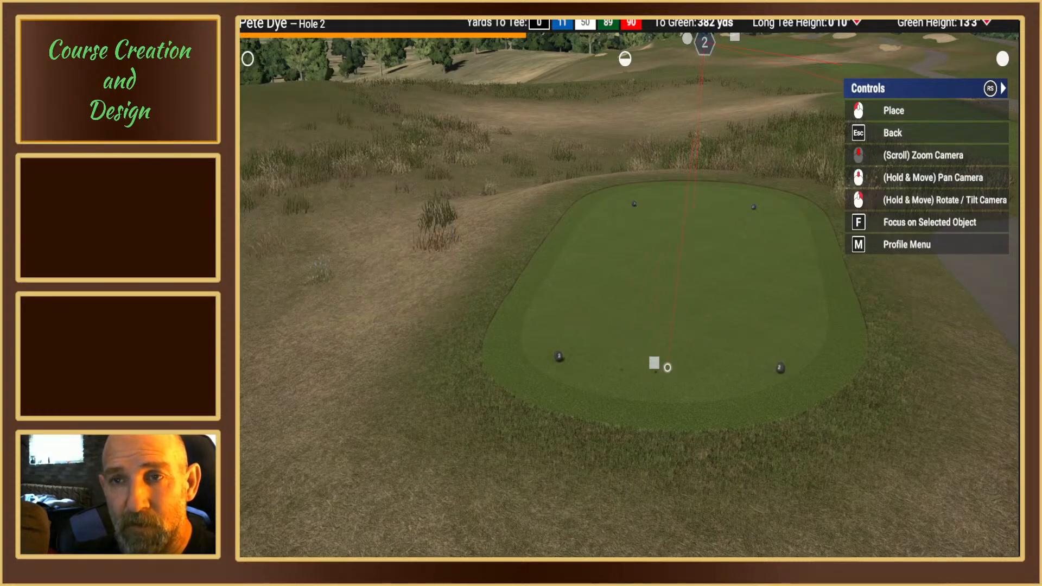
{"action": "right_click_drag", "start_coordinate": [667, 367], "coordinate": [426, 358]}
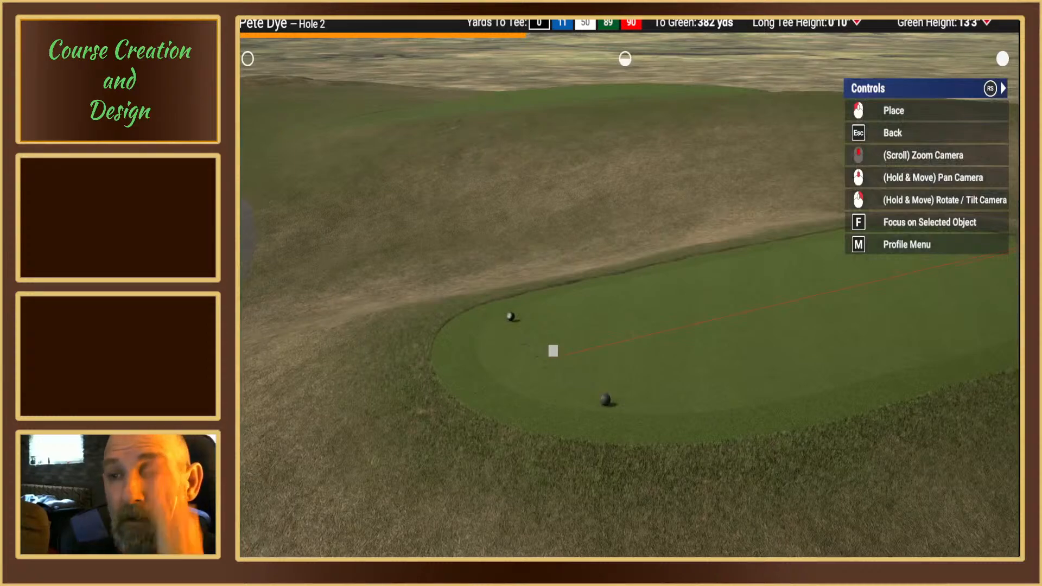
{"action": "left_click", "coordinate": [558, 356]}
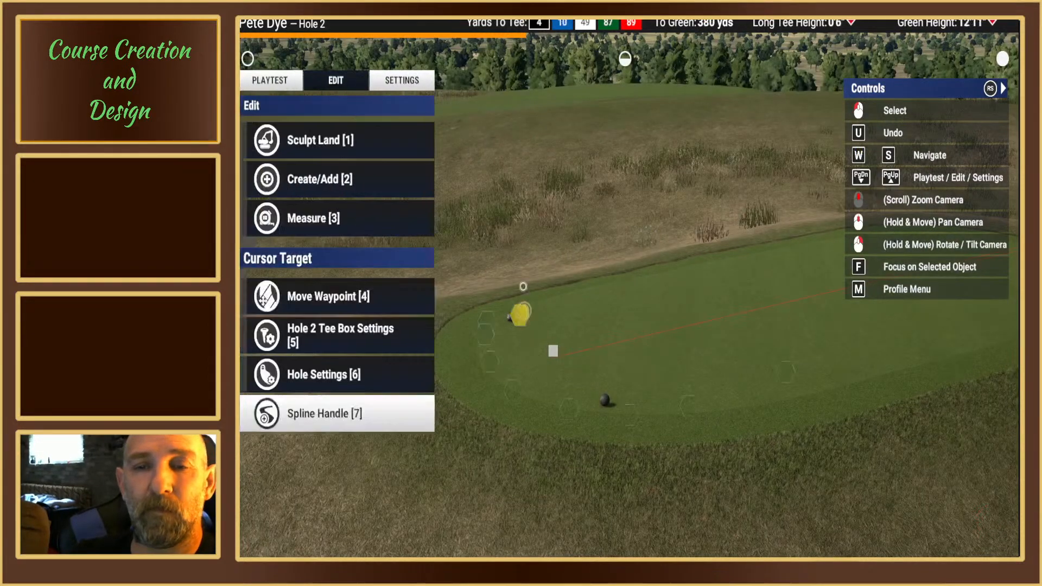
Step: Move hole 2's blue tees forward to the front edge of the rear tee box, centred on the play line
{"action": "right_click_drag", "start_coordinate": [521, 312], "coordinate": [615, 262]}
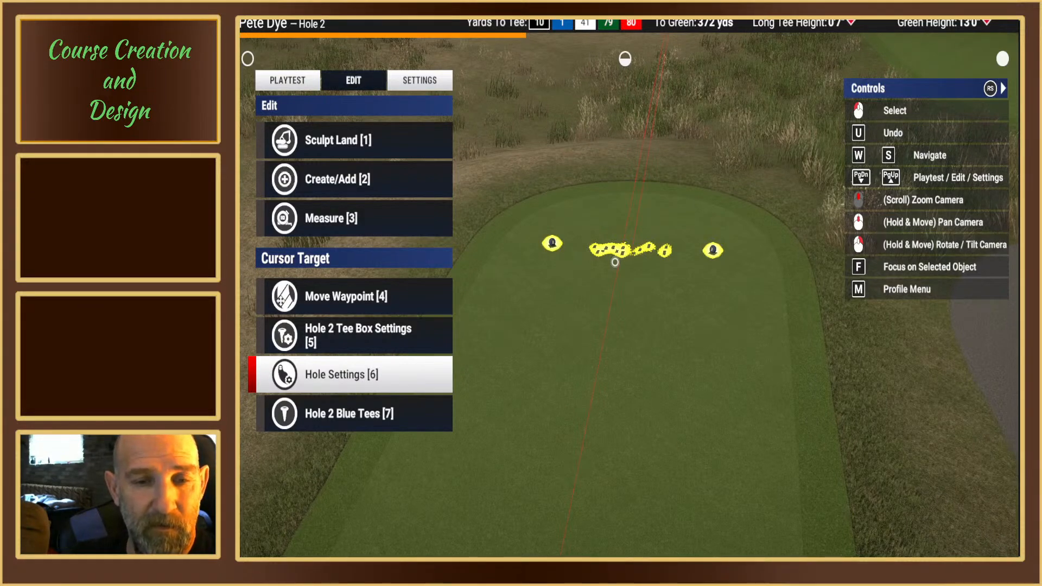
{"action": "left_click", "coordinate": [615, 262]}
{"action": "key", "text": "Escape"}
{"action": "key", "text": "s"}
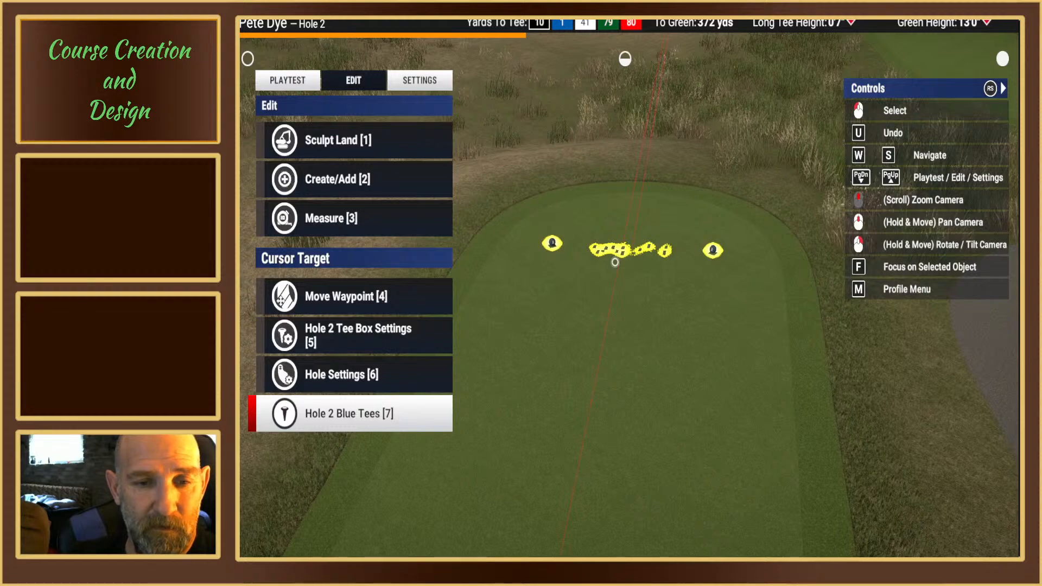
{"action": "left_click", "coordinate": [615, 263]}
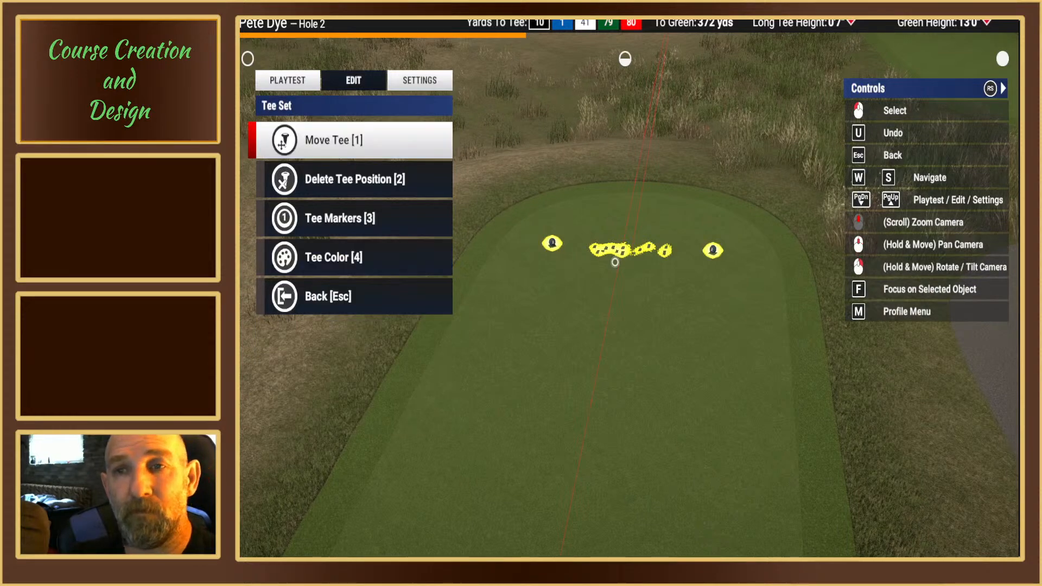
{"action": "left_click", "coordinate": [615, 262]}
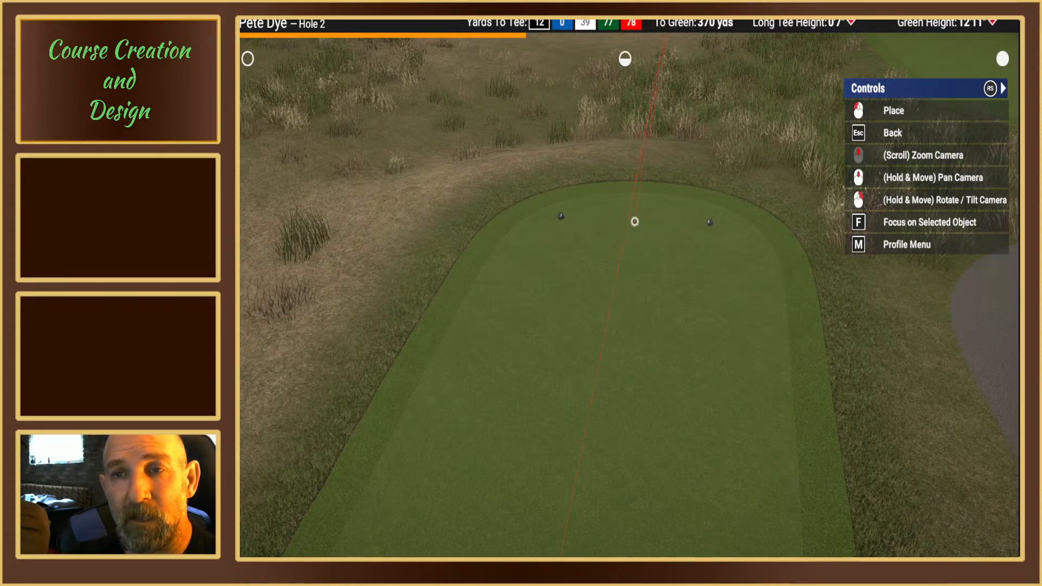
{"action": "mouse_move", "coordinate": [633, 218]}
{"action": "right_mouse_down"}
{"action": "mouse_move", "coordinate": [633, 131]}
{"action": "mouse_move", "coordinate": [665, 157]}
{"action": "mouse_move", "coordinate": [673, 182]}
{"action": "mouse_move", "coordinate": [638, 201]}
{"action": "right_mouse_up"}
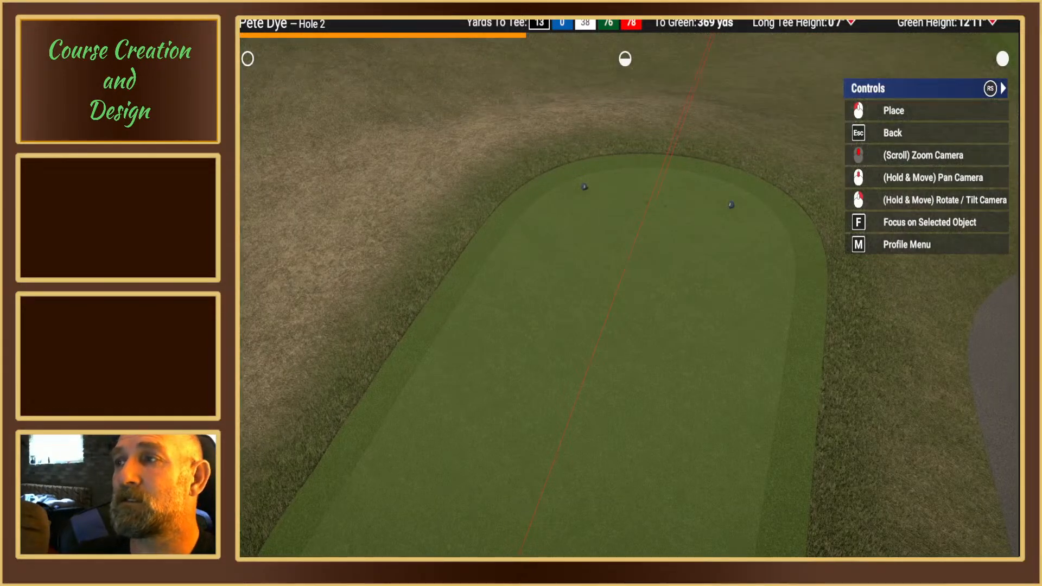
{"action": "left_click", "coordinate": [657, 196]}
{"action": "right_click_drag", "start_coordinate": [657, 196], "coordinate": [632, 169]}
{"action": "middle_click_drag", "start_coordinate": [665, 244], "coordinate": [624, 284]}
{"action": "key", "text": "Escape"}
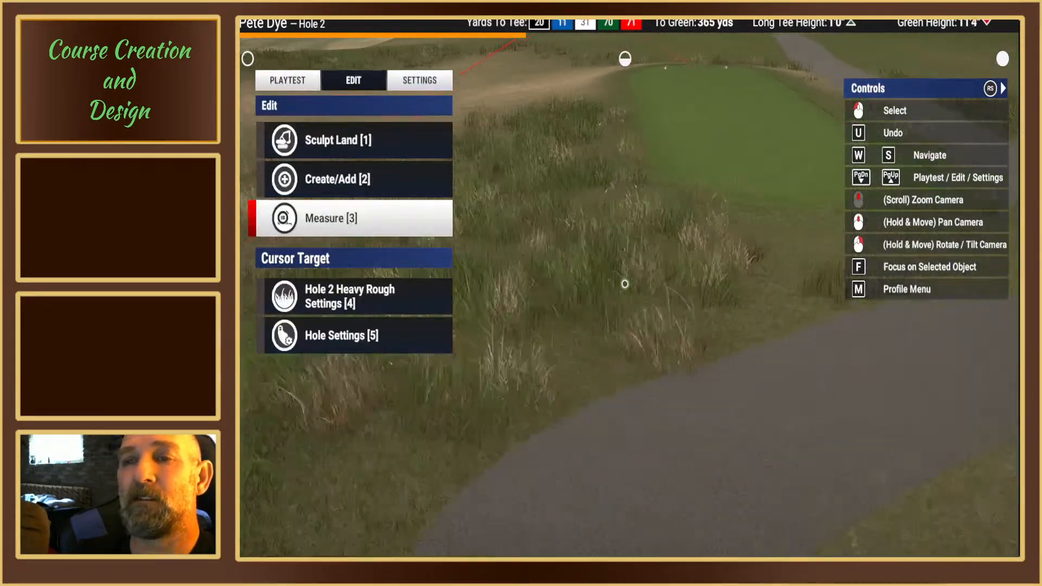
Step: Apply Smooth Path and Smooth Corner to a side spline point of hole 2's white tee box outline
{"action": "right_click_drag", "start_coordinate": [624, 284], "coordinate": [649, 270]}
{"action": "middle_click_drag", "start_coordinate": [649, 270], "coordinate": [759, 200]}
{"action": "right_click_drag", "start_coordinate": [611, 320], "coordinate": [620, 286]}
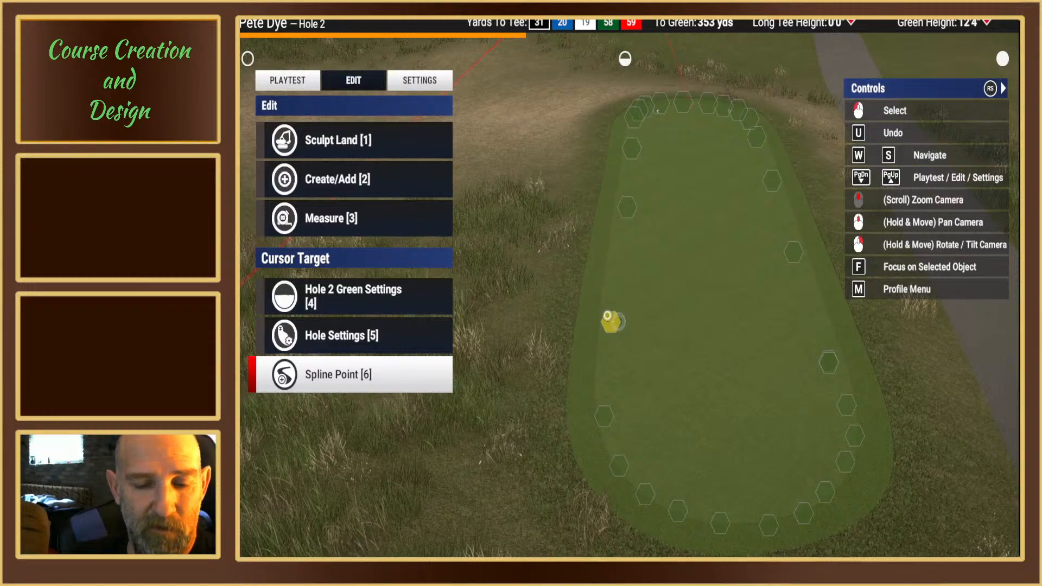
{"action": "left_click", "coordinate": [607, 316]}
{"action": "key", "text": "2"}
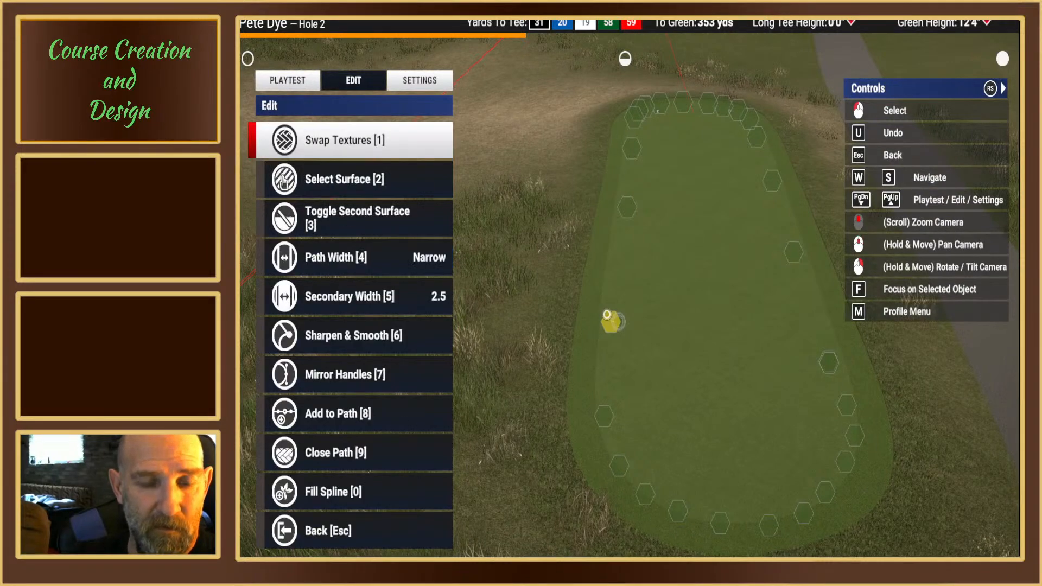
{"action": "key", "text": "6"}
{"action": "key", "text": "1"}
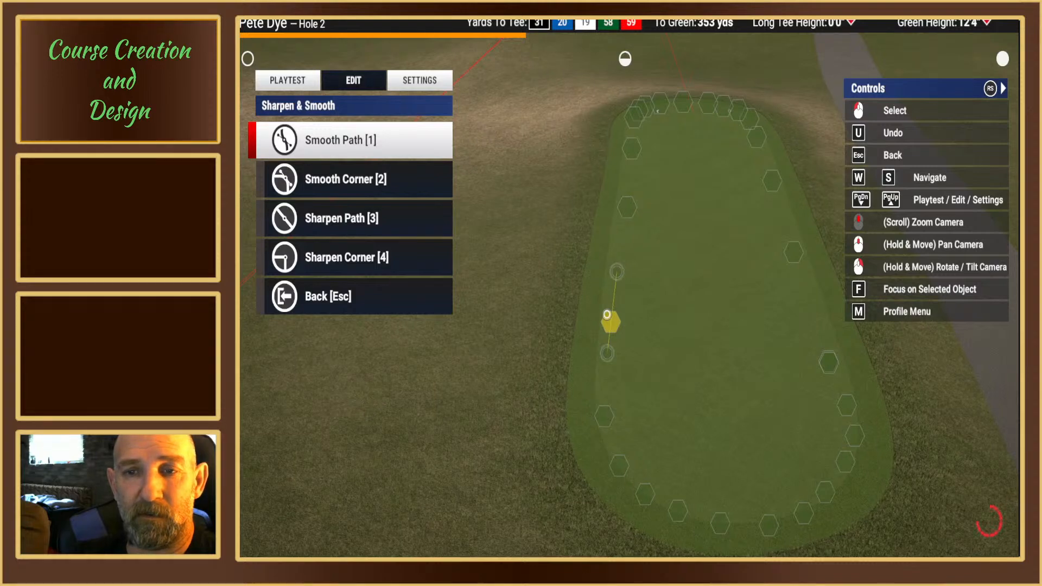
{"action": "key", "text": "2"}
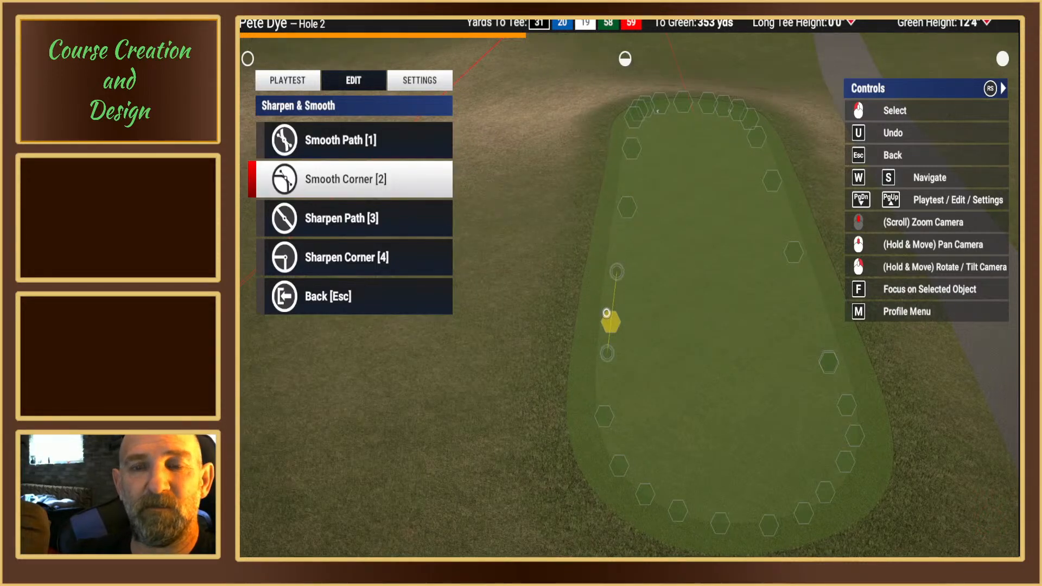
{"action": "key", "text": "Escape"}
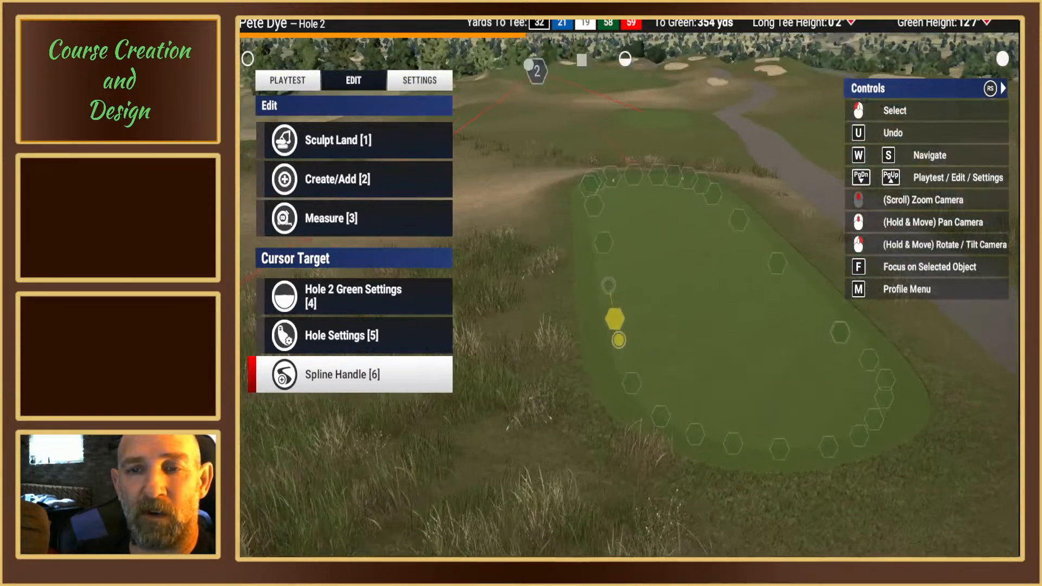
Step: Examine the front end of hole 2's white tee box, its markers and the surrounding tall grass
{"action": "middle_click_drag", "start_coordinate": [618, 340], "coordinate": [623, 282]}
{"action": "right_click_drag", "start_coordinate": [623, 282], "coordinate": [622, 286]}
{"action": "middle_click_drag", "start_coordinate": [621, 287], "coordinate": [625, 283]}
{"action": "mouse_move", "coordinate": [626, 284]}
{"action": "right_mouse_down"}
{"action": "mouse_move", "coordinate": [625, 257]}
{"action": "mouse_move", "coordinate": [626, 279]}
{"action": "right_mouse_up"}
{"action": "mouse_move", "coordinate": [620, 239]}
{"action": "right_mouse_down"}
{"action": "mouse_move", "coordinate": [622, 250]}
{"action": "mouse_move", "coordinate": [626, 242]}
{"action": "right_mouse_up"}
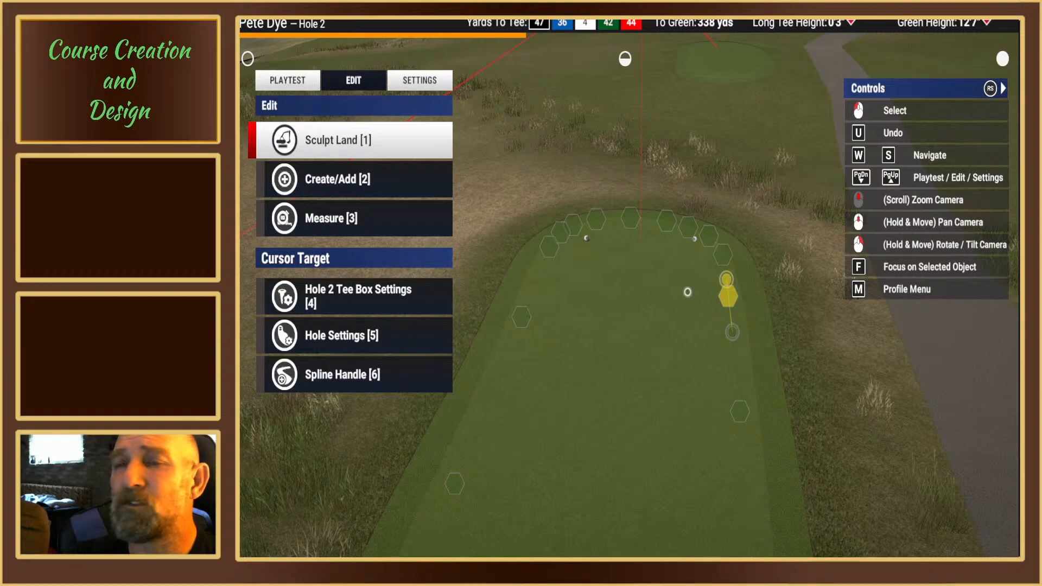
{"action": "scroll", "coordinate": [677, 290], "scroll_direction": "up", "scroll_amount": 3}
{"action": "mouse_move", "coordinate": [677, 291]}
{"action": "right_mouse_down"}
{"action": "mouse_move", "coordinate": [651, 279]}
{"action": "mouse_move", "coordinate": [597, 287]}
{"action": "mouse_move", "coordinate": [580, 266]}
{"action": "mouse_move", "coordinate": [685, 301]}
{"action": "mouse_move", "coordinate": [681, 319]}
{"action": "right_mouse_up"}
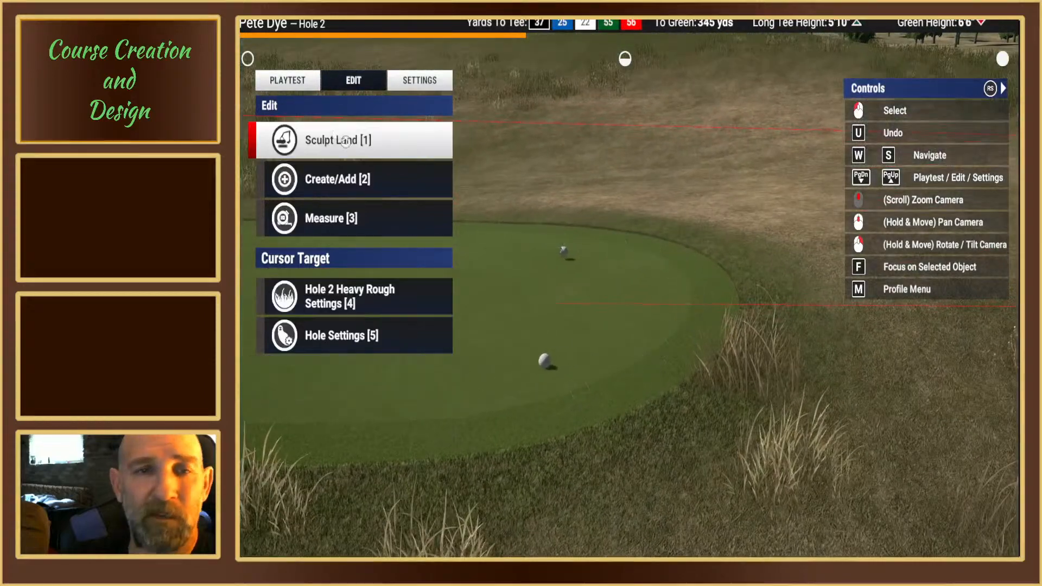
Step: Place a round surface brush shape over the grass around the front end of hole 2's white tee box
{"action": "left_click", "coordinate": [337, 139]}
{"action": "left_click", "coordinate": [352, 336]}
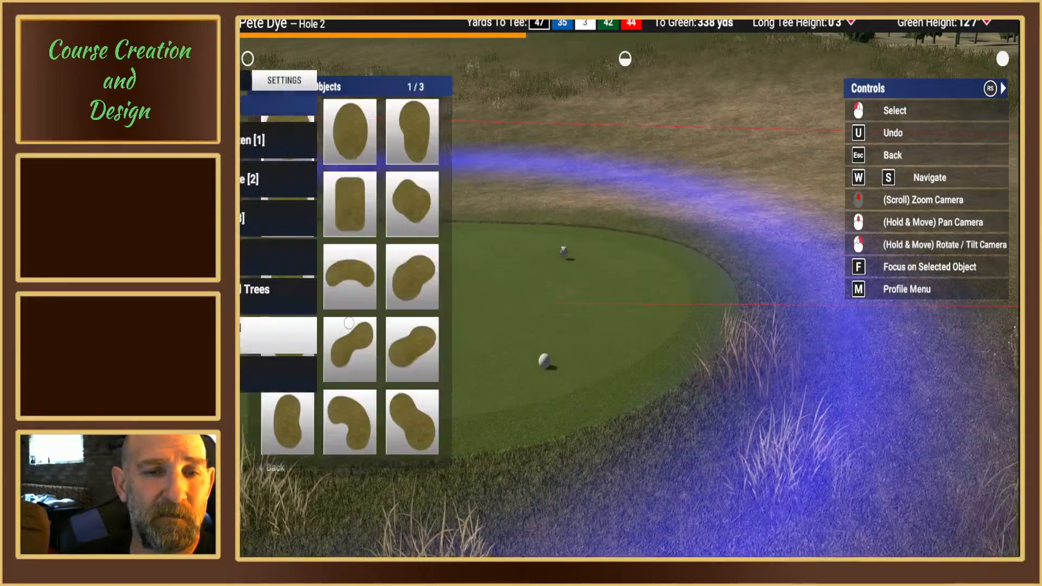
{"action": "left_click", "coordinate": [296, 149]}
{"action": "scroll", "coordinate": [606, 296], "scroll_direction": "down", "scroll_amount": 3}
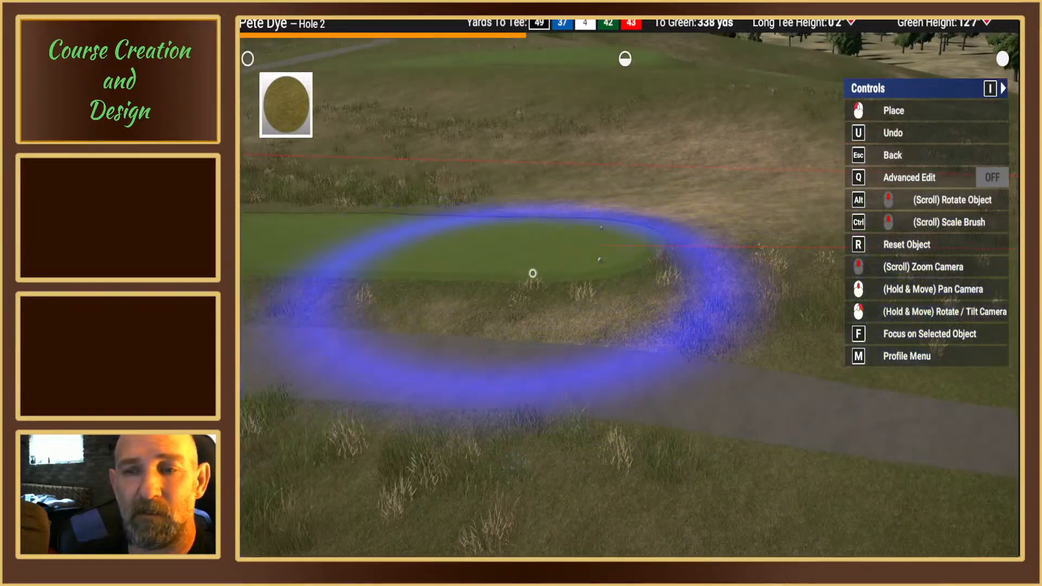
{"action": "left_click", "coordinate": [662, 268]}
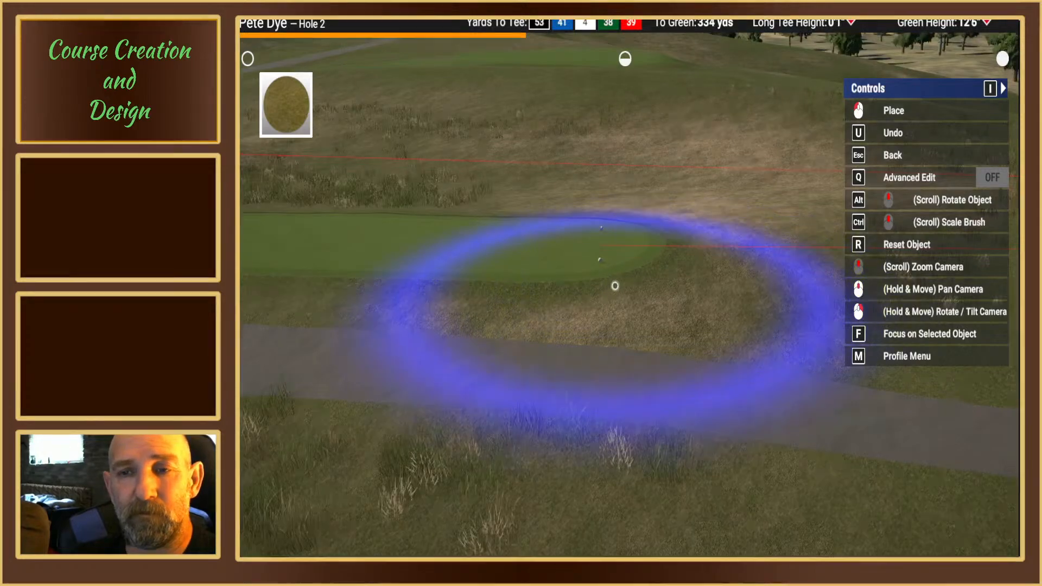
{"action": "key", "text": "Escape"}
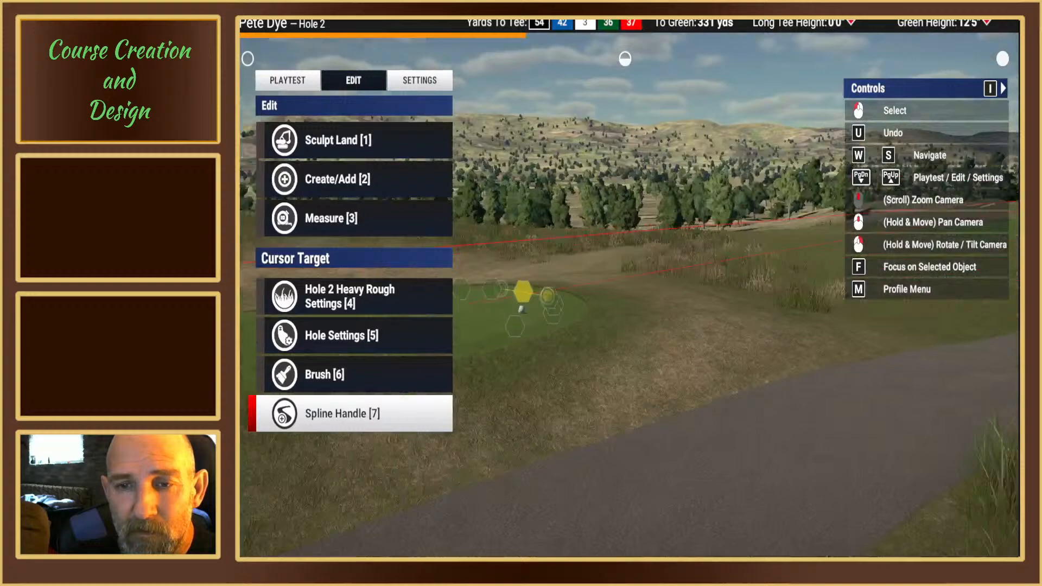
Step: Reposition hole 2's white tees just behind the front edge of the white tee box, centred on the play line
{"action": "right_click_drag", "start_coordinate": [630, 296], "coordinate": [651, 423]}
{"action": "right_click_drag", "start_coordinate": [509, 311], "coordinate": [607, 296]}
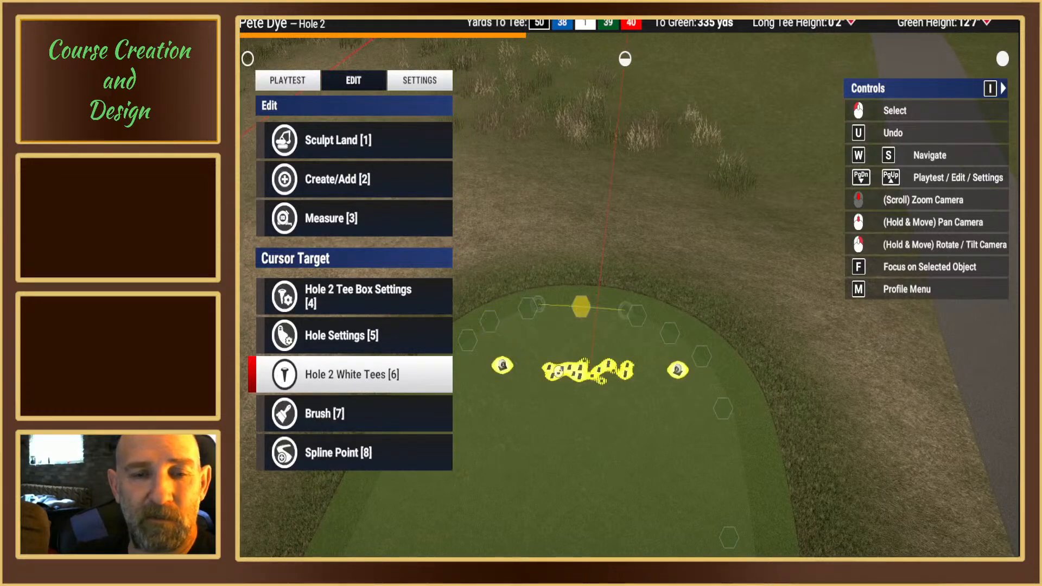
{"action": "key", "text": "6"}
{"action": "key", "text": "1"}
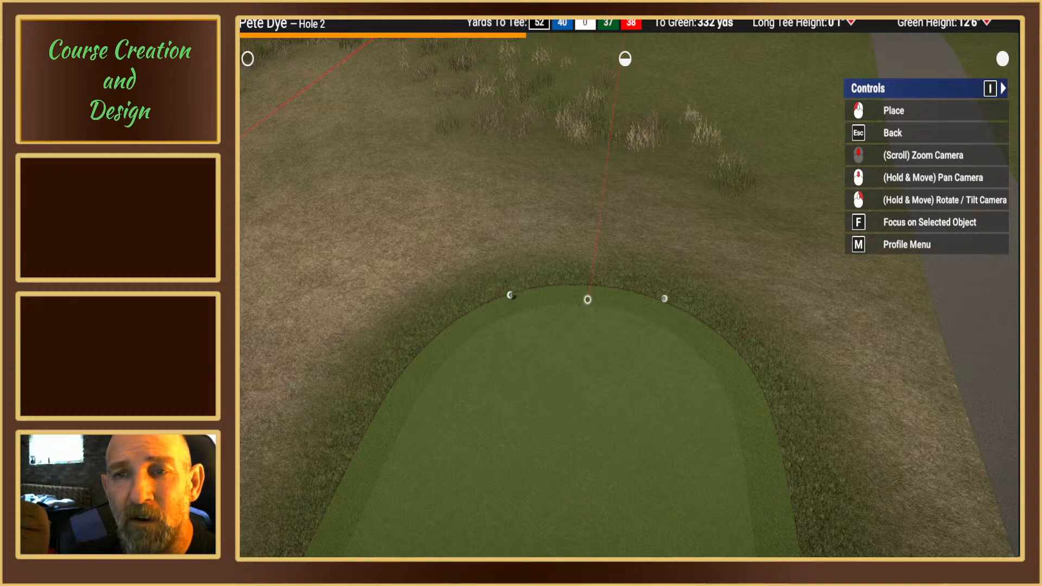
{"action": "right_click_drag", "start_coordinate": [588, 283], "coordinate": [455, 179]}
{"action": "right_click_drag", "start_coordinate": [648, 305], "coordinate": [694, 379]}
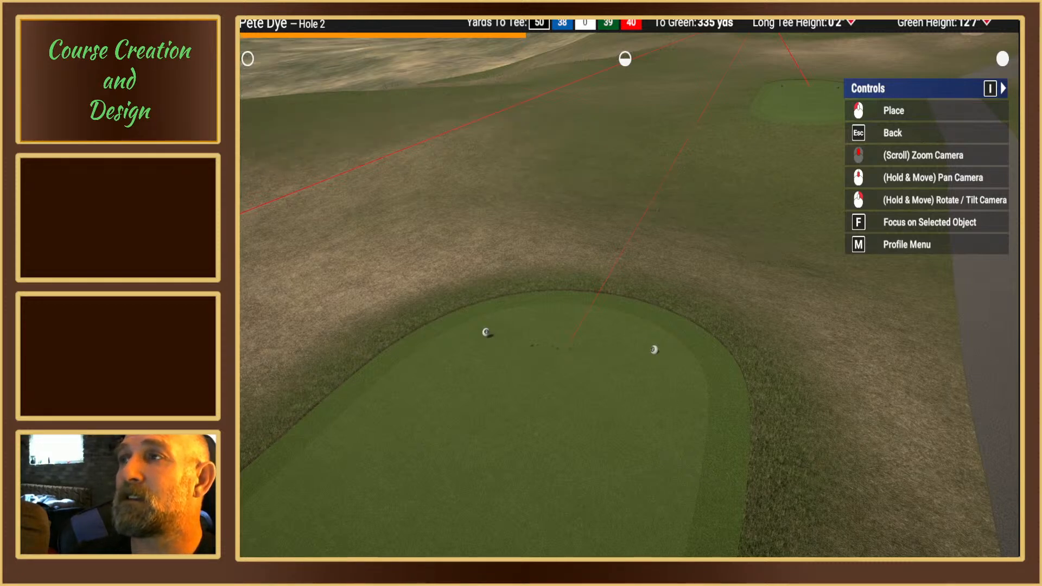
{"action": "left_click", "coordinate": [570, 343]}
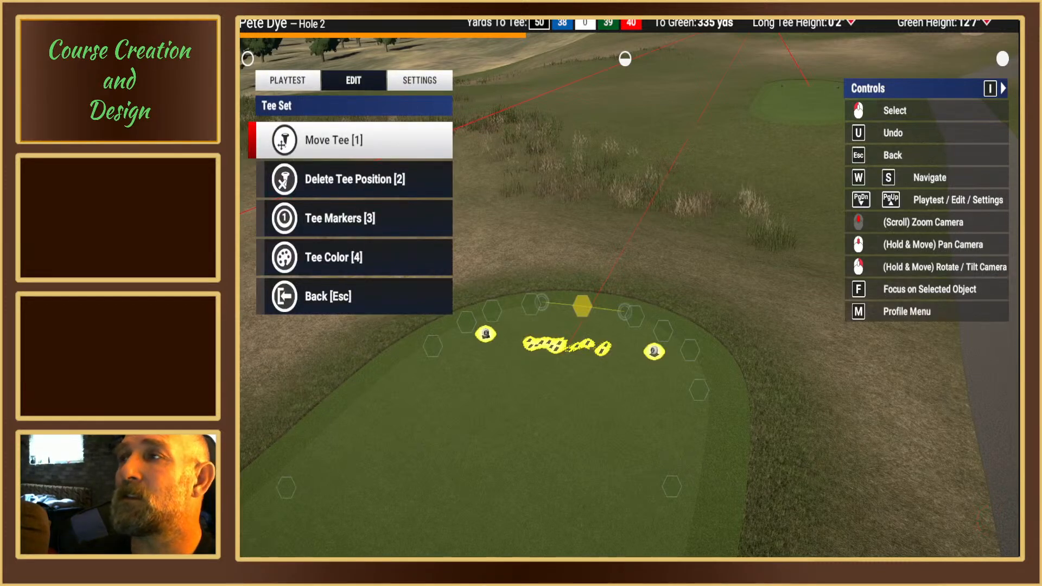
{"action": "key", "text": "Escape"}
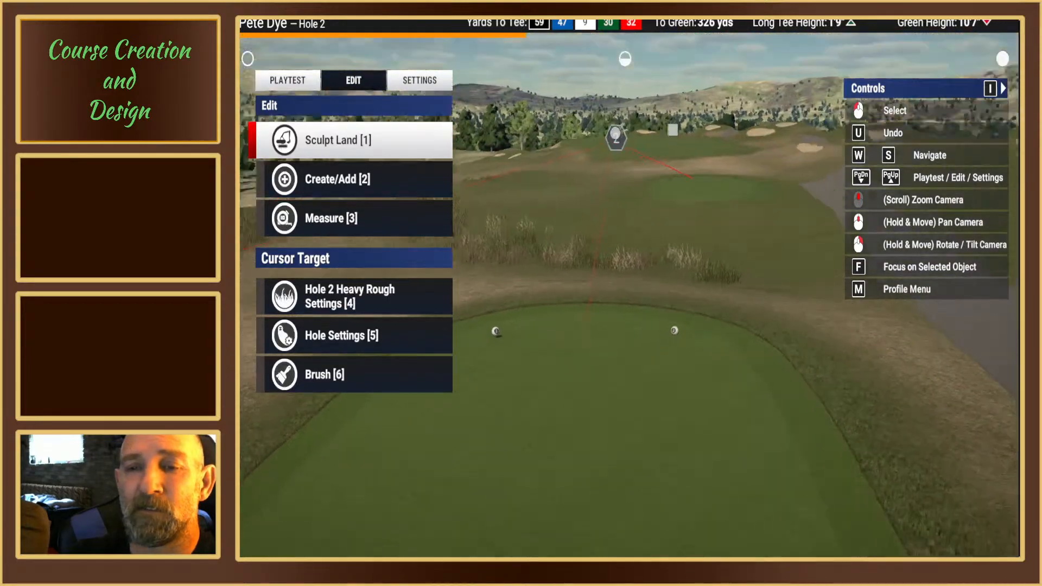
Step: Examine hole 2's white tee box from behind, and the front tee box's outline with its red and green tee markers
{"action": "right_click_drag", "start_coordinate": [624, 281], "coordinate": [629, 247]}
{"action": "right_click_drag", "start_coordinate": [604, 302], "coordinate": [624, 279]}
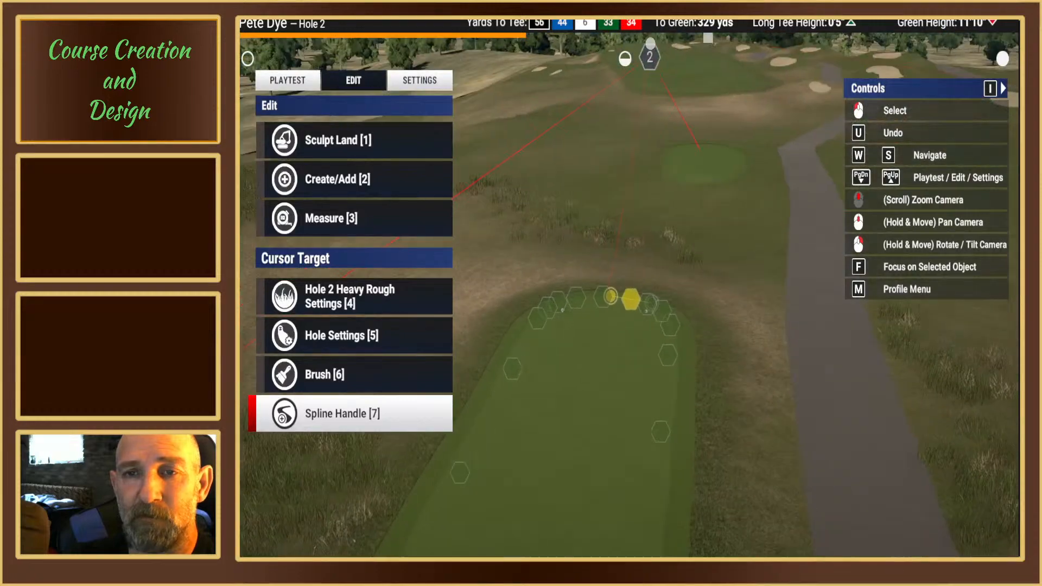
{"action": "middle_click_drag", "start_coordinate": [624, 280], "coordinate": [626, 277]}
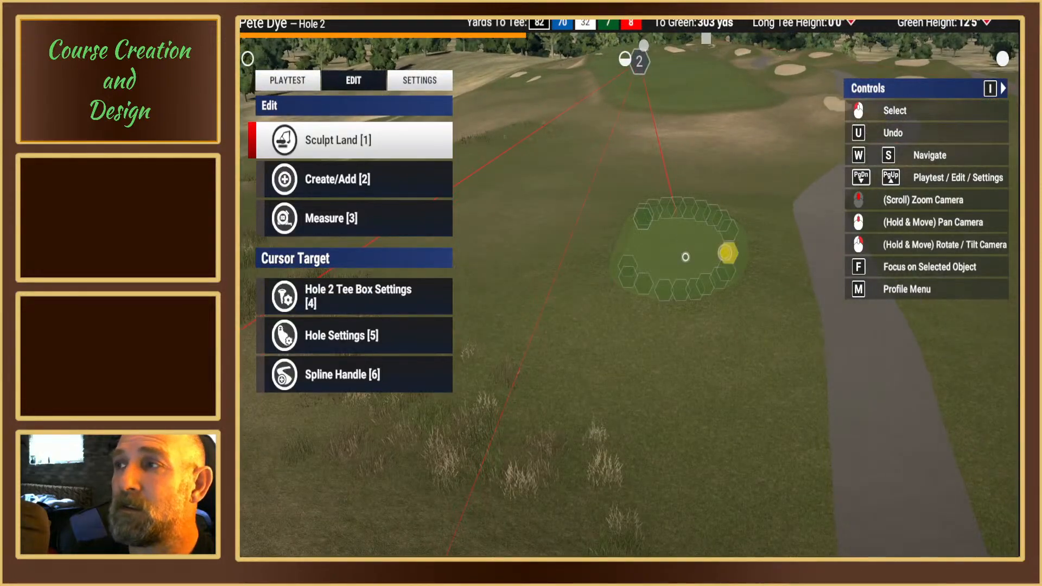
{"action": "scroll", "coordinate": [728, 249], "scroll_direction": "up", "scroll_amount": 5}
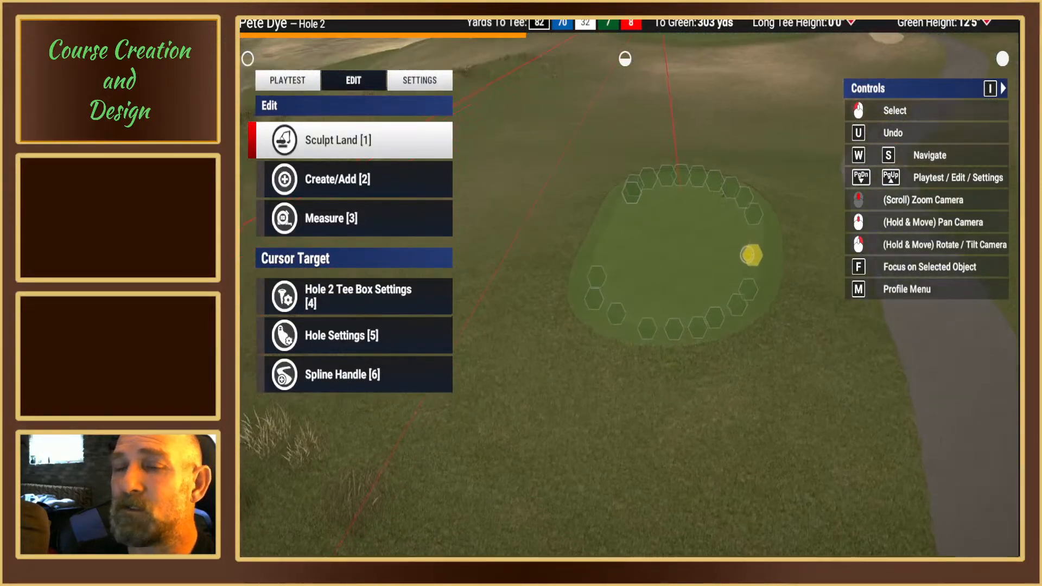
{"action": "scroll", "coordinate": [743, 258], "scroll_direction": "up", "scroll_amount": 5}
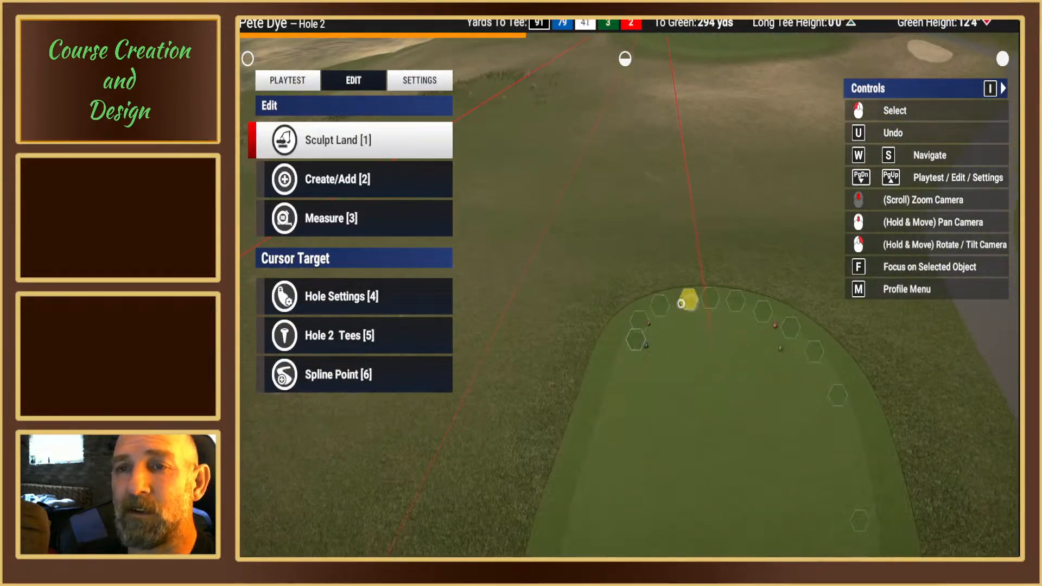
{"action": "right_click_drag", "start_coordinate": [705, 349], "coordinate": [633, 279]}
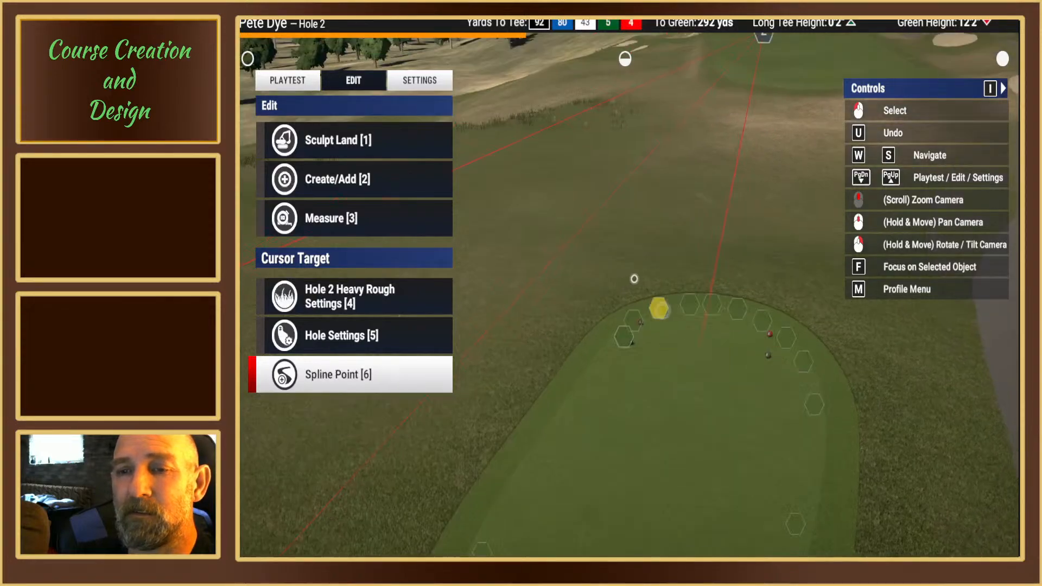
{"action": "right_click_drag", "start_coordinate": [677, 328], "coordinate": [611, 315]}
{"action": "right_click_drag", "start_coordinate": [704, 315], "coordinate": [620, 280]}
{"action": "scroll", "coordinate": [717, 296], "scroll_direction": "up", "scroll_amount": 4}
{"action": "scroll", "coordinate": [624, 283], "scroll_direction": "down", "scroll_amount": 5}
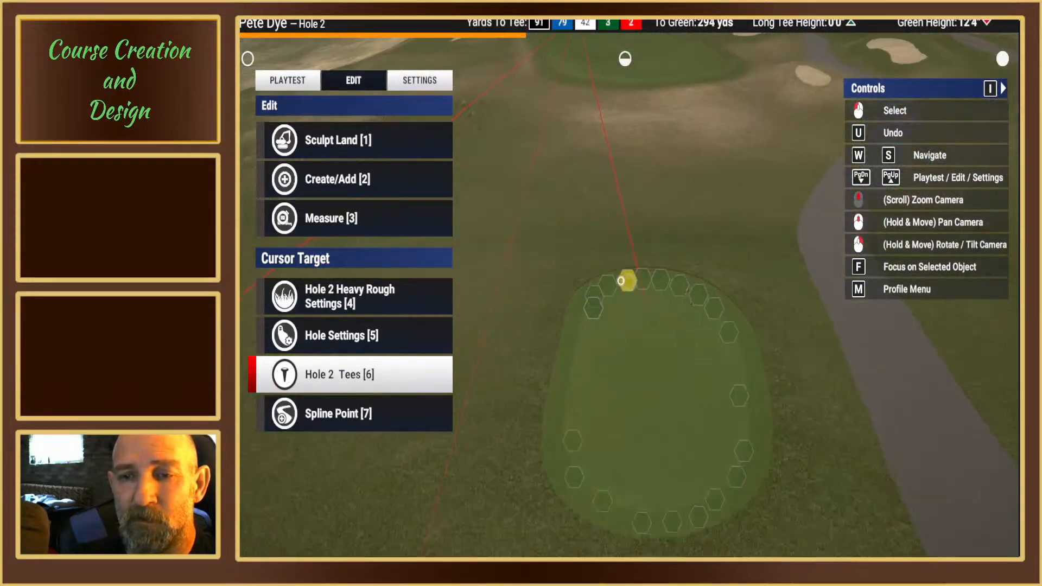
{"action": "scroll", "coordinate": [621, 280], "scroll_direction": "down", "scroll_amount": 3}
Step: Place an oval green surface brush over hole 2's front tee box, sized and rotated to surround its outline
{"action": "left_click", "coordinate": [362, 182]}
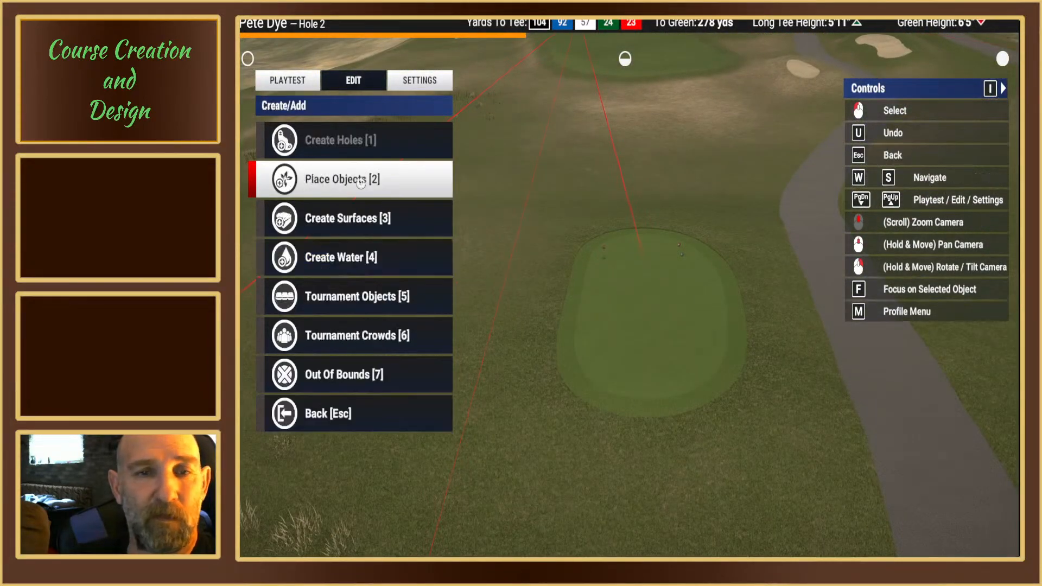
{"action": "left_click", "coordinate": [347, 215]}
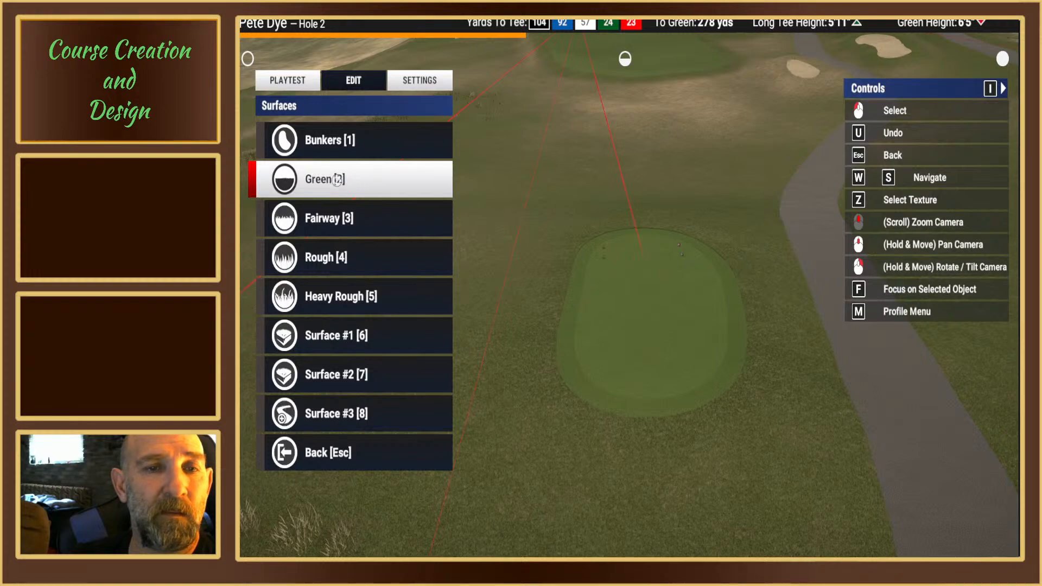
{"action": "left_click", "coordinate": [338, 179]}
{"action": "left_click", "coordinate": [328, 140]}
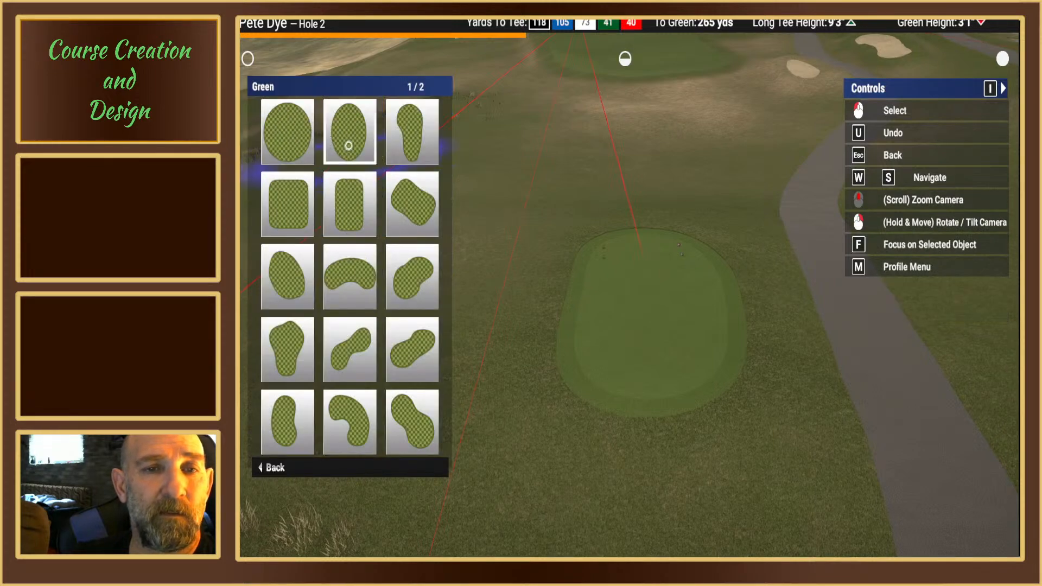
{"action": "left_click", "coordinate": [348, 145]}
{"action": "right_click_drag", "start_coordinate": [625, 297], "coordinate": [625, 270]}
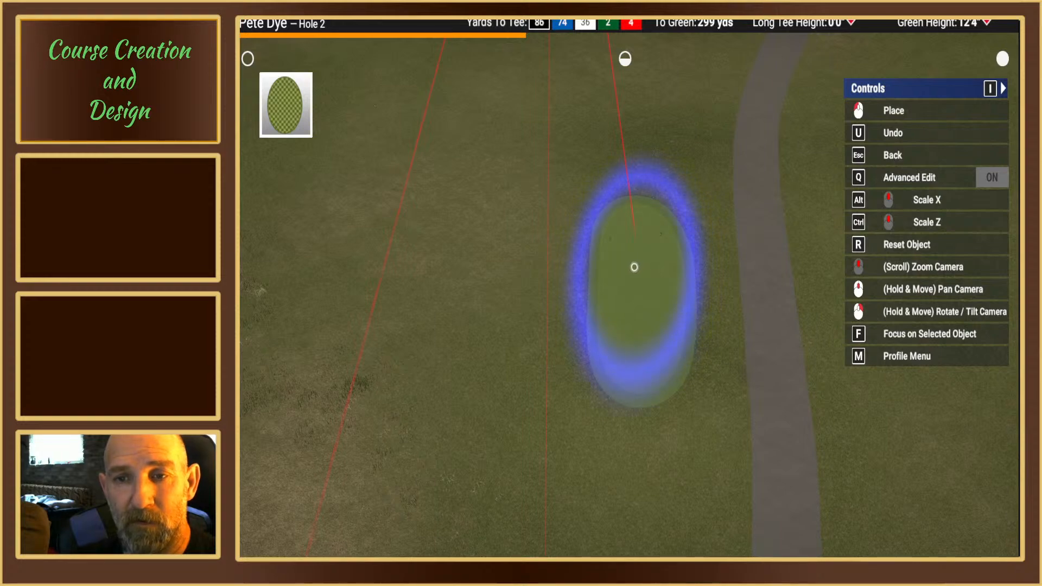
{"action": "mouse_move", "coordinate": [634, 267]}
{"action": "right_mouse_down"}
{"action": "mouse_move", "coordinate": [624, 163]}
{"action": "mouse_move", "coordinate": [624, 255]}
{"action": "right_mouse_up"}
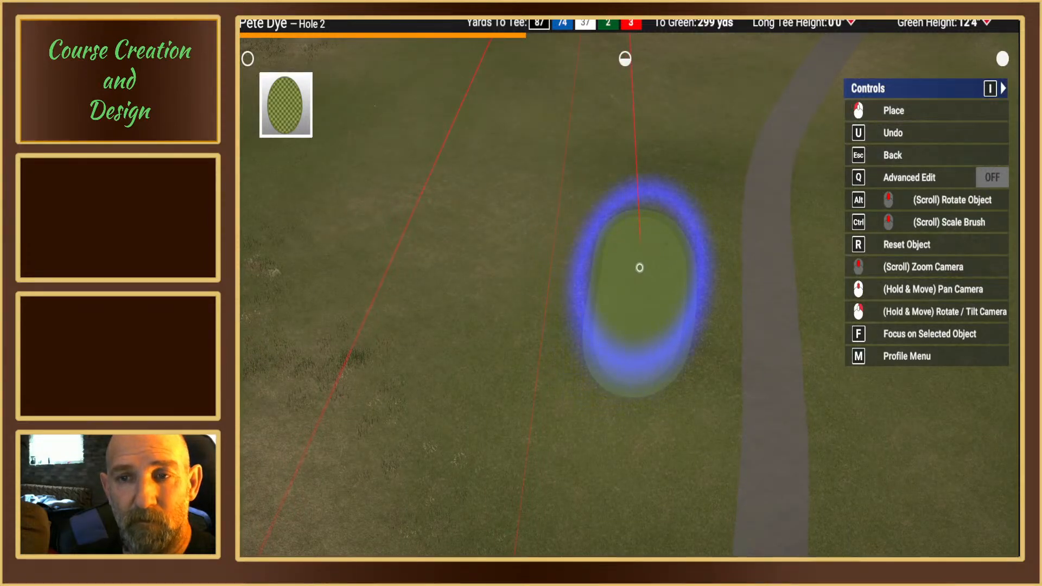
{"action": "right_click_drag", "start_coordinate": [624, 255], "coordinate": [625, 284]}
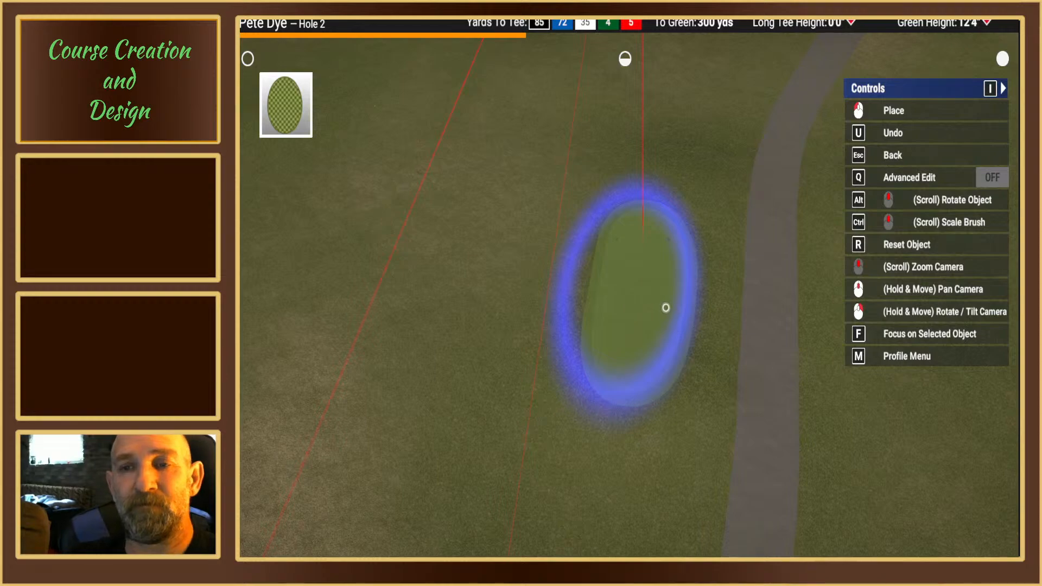
{"action": "right_click_drag", "start_coordinate": [663, 303], "coordinate": [445, 363]}
{"action": "left_click", "coordinate": [605, 290]}
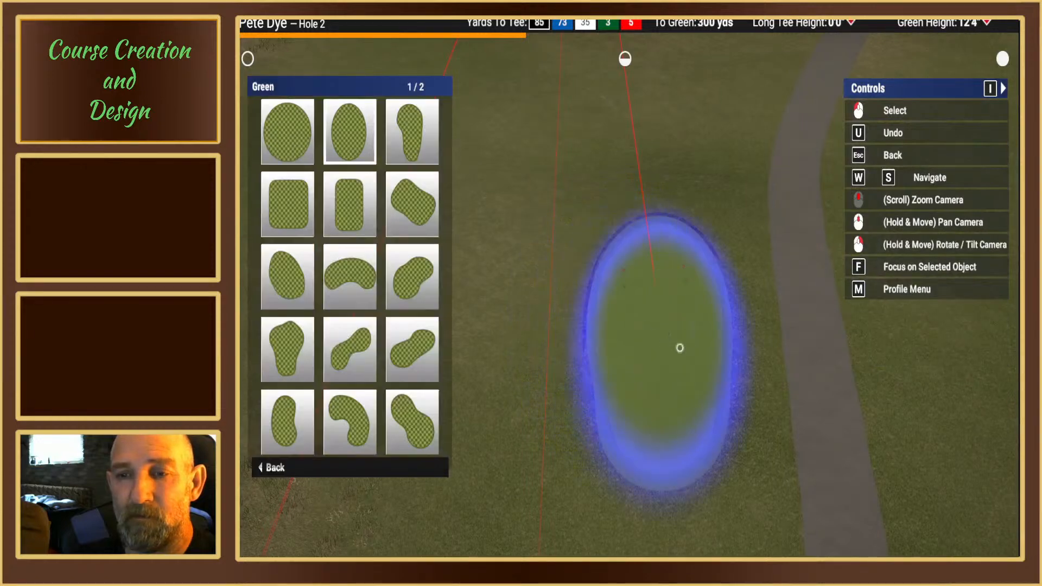
{"action": "key", "text": "Escape"}
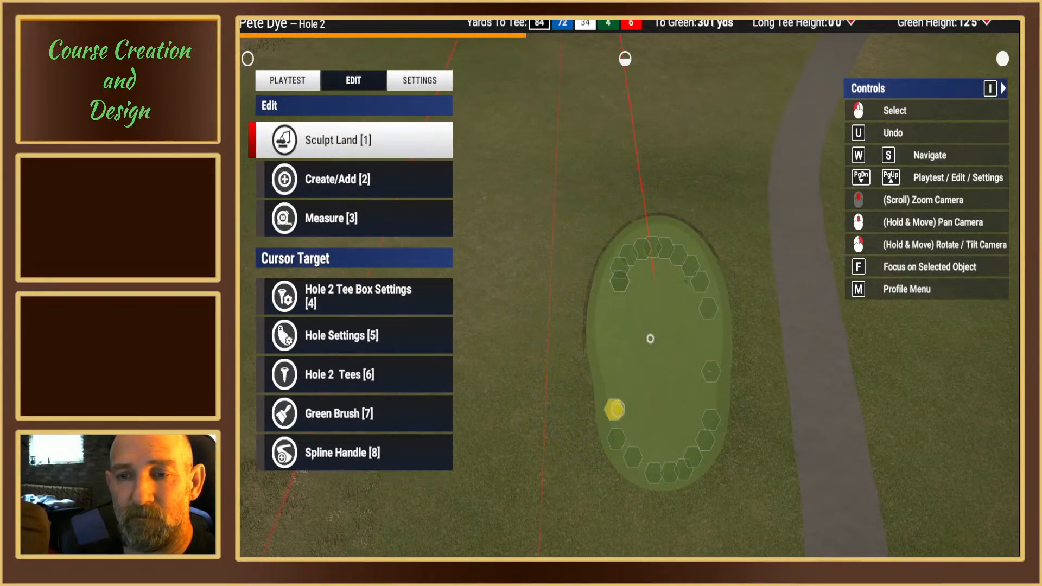
Step: Move hole 2's red tees forward to the front edge of the front tee box, centred between its sides
{"action": "scroll", "coordinate": [764, 377], "scroll_direction": "up", "scroll_amount": 5}
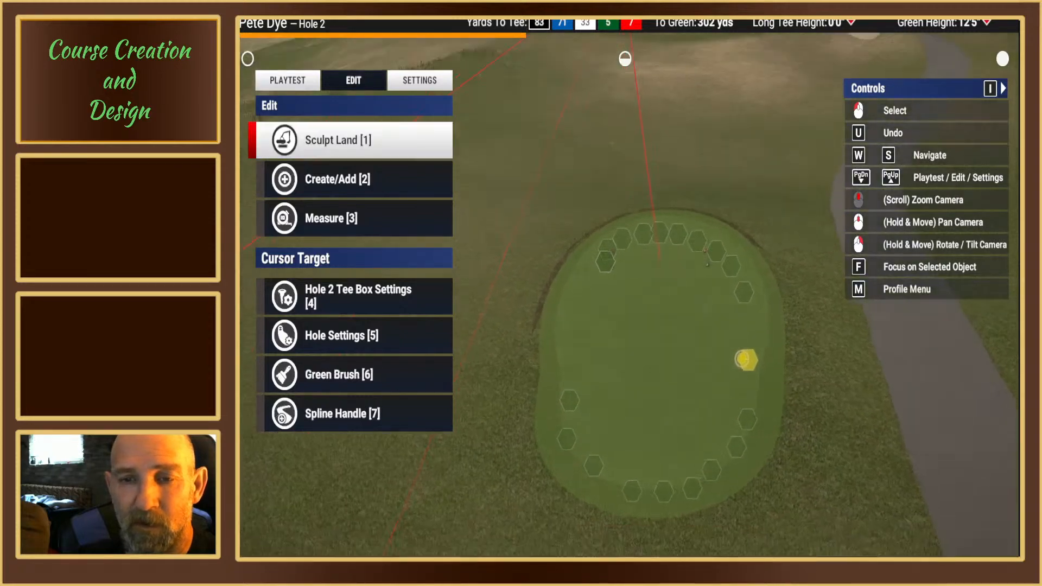
{"action": "mouse_move", "coordinate": [742, 359]}
{"action": "right_mouse_down"}
{"action": "mouse_move", "coordinate": [751, 332]}
{"action": "mouse_move", "coordinate": [747, 358]}
{"action": "right_mouse_up"}
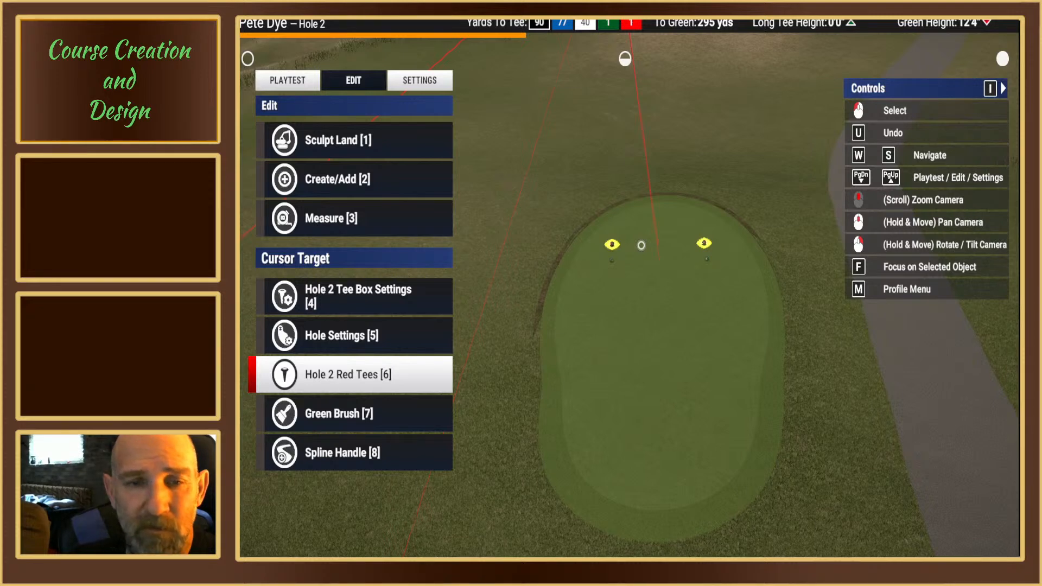
{"action": "left_click", "coordinate": [641, 246]}
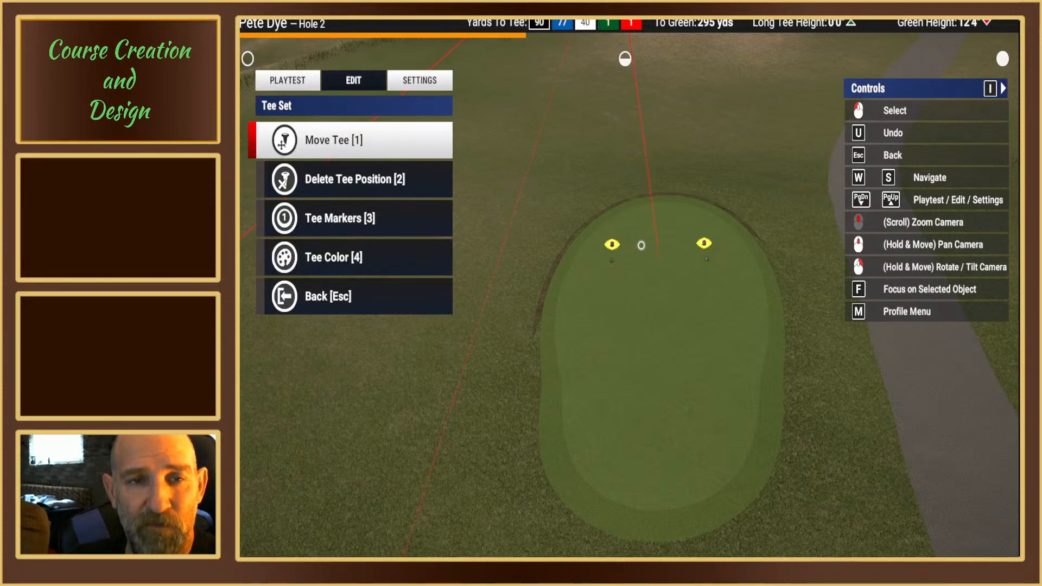
{"action": "key", "text": "1"}
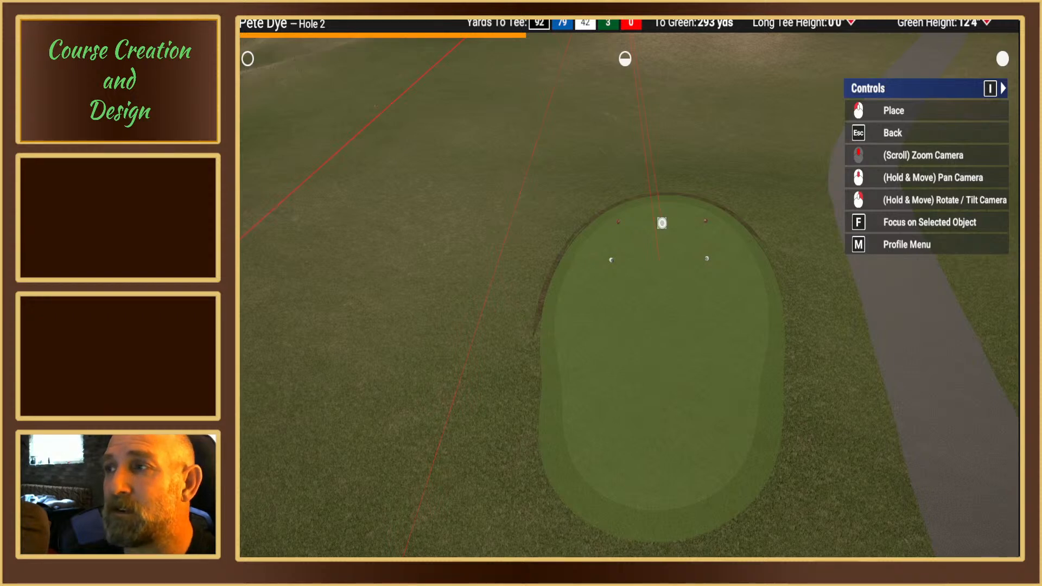
{"action": "key", "text": "Escape"}
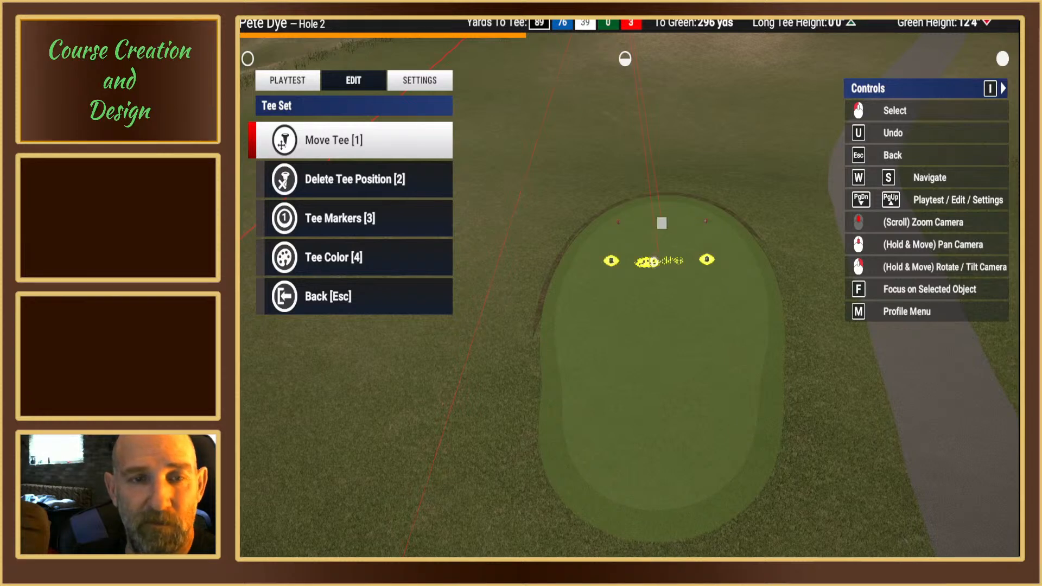
Step: Move hole 2's green tees into line behind the red tees, centred on the play line
{"action": "key", "text": "1"}
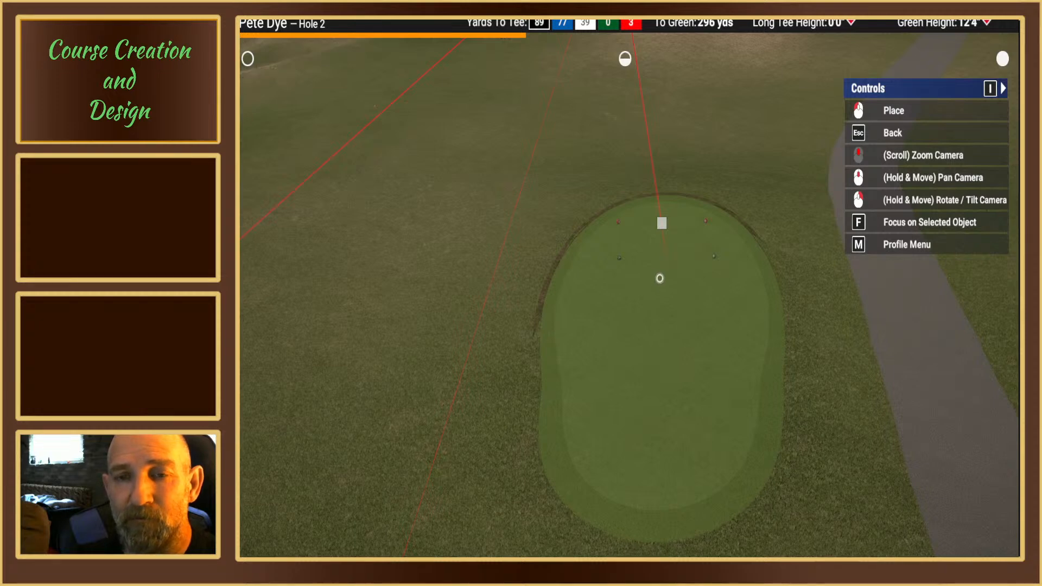
{"action": "key", "text": "Escape"}
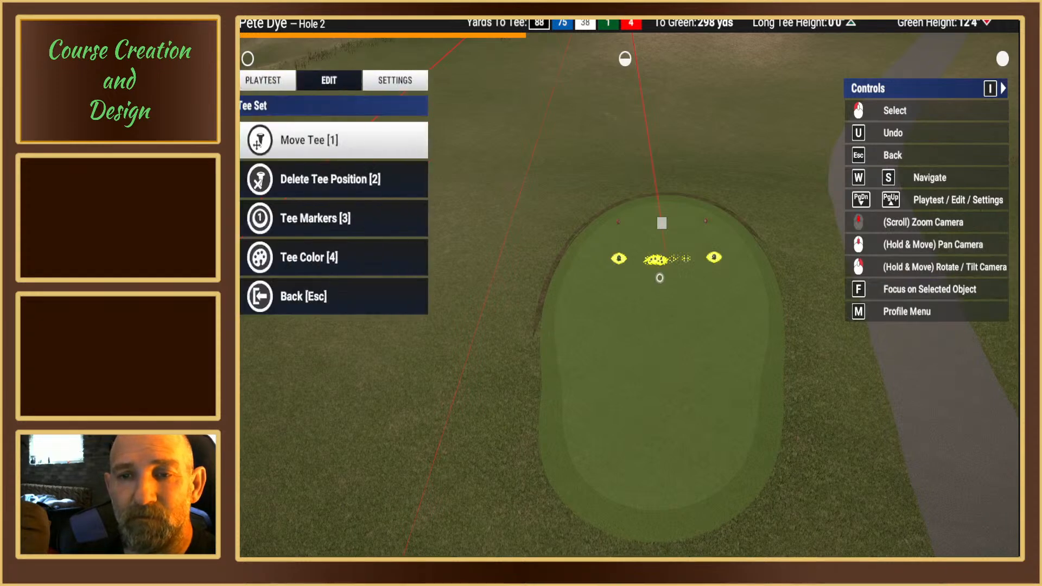
{"action": "key", "text": "Escape"}
Step: Examine the front tee box's outline and the overall layout of hole 2's tee boxes and cart path
{"action": "scroll", "coordinate": [559, 275], "scroll_direction": "up", "scroll_amount": 3}
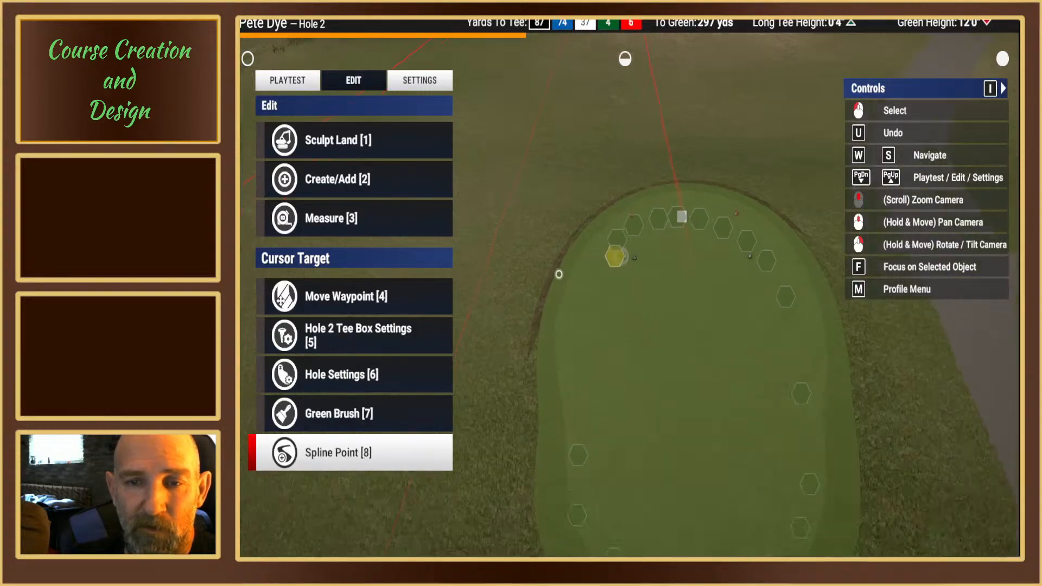
{"action": "scroll", "coordinate": [545, 309], "scroll_direction": "down", "scroll_amount": 2}
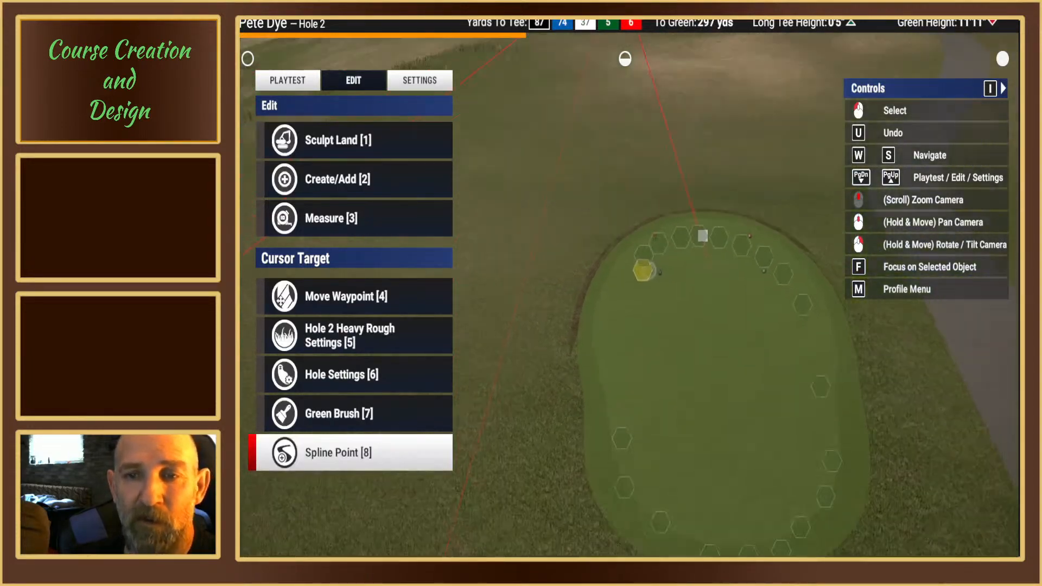
{"action": "mouse_move", "coordinate": [647, 270]}
{"action": "right_mouse_down"}
{"action": "mouse_move", "coordinate": [628, 288]}
{"action": "mouse_move", "coordinate": [564, 288]}
{"action": "right_mouse_up"}
{"action": "scroll", "coordinate": [628, 288], "scroll_direction": "down", "scroll_amount": 5}
{"action": "scroll", "coordinate": [638, 273], "scroll_direction": "down", "scroll_amount": 8}
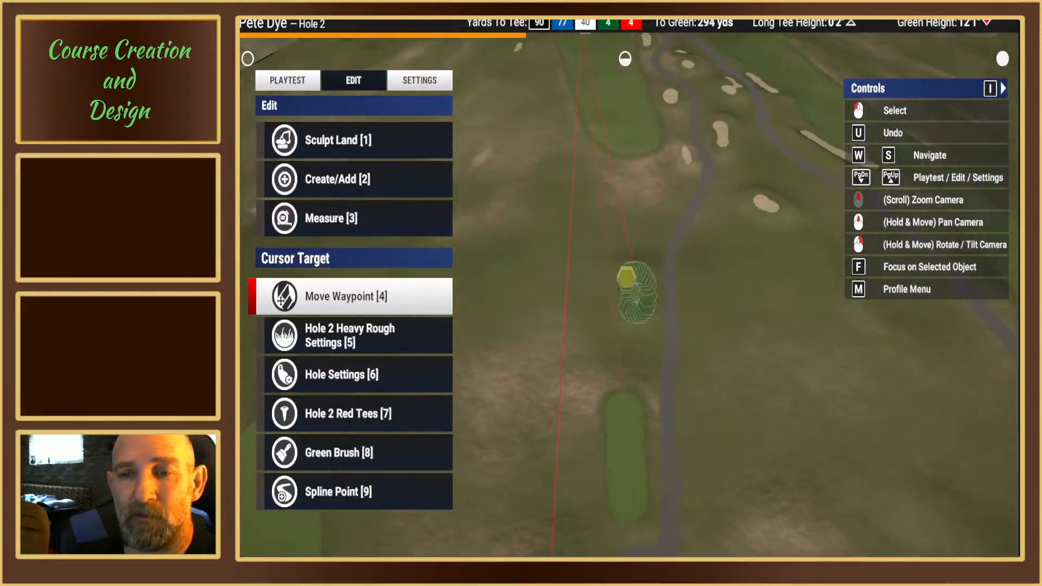
{"action": "scroll", "coordinate": [635, 277], "scroll_direction": "down", "scroll_amount": 6}
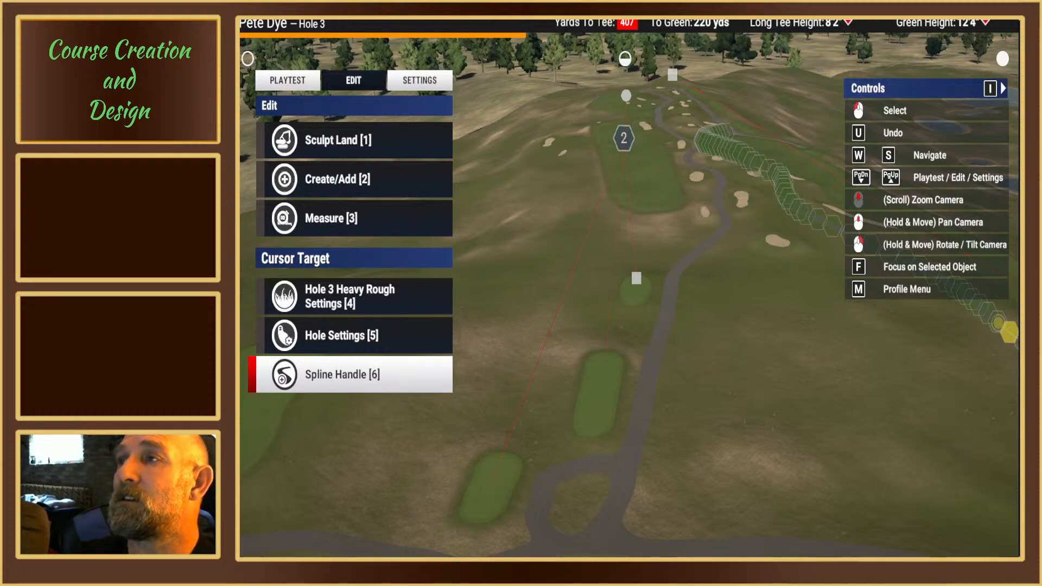
{"action": "scroll", "coordinate": [673, 282], "scroll_direction": "up", "scroll_amount": 10}
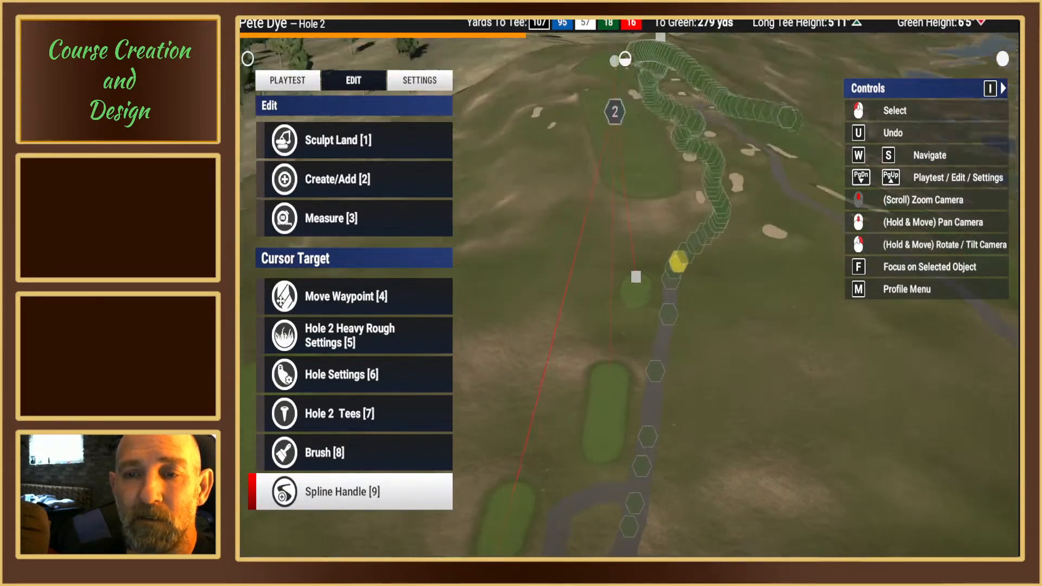
{"action": "scroll", "coordinate": [646, 404], "scroll_direction": "up", "scroll_amount": 5}
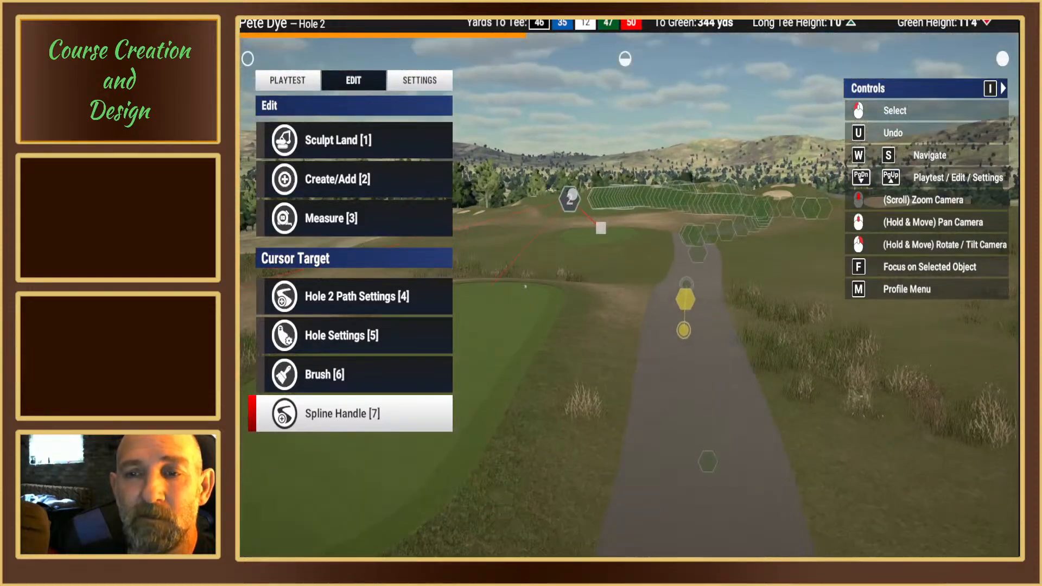
Step: Reposition the cart path's spline point beside hole 2's front tee box, keeping it in the middle of the path
{"action": "mouse_move", "coordinate": [624, 284]}
{"action": "right_mouse_down"}
{"action": "mouse_move", "coordinate": [621, 261]}
{"action": "mouse_move", "coordinate": [624, 283]}
{"action": "right_mouse_up"}
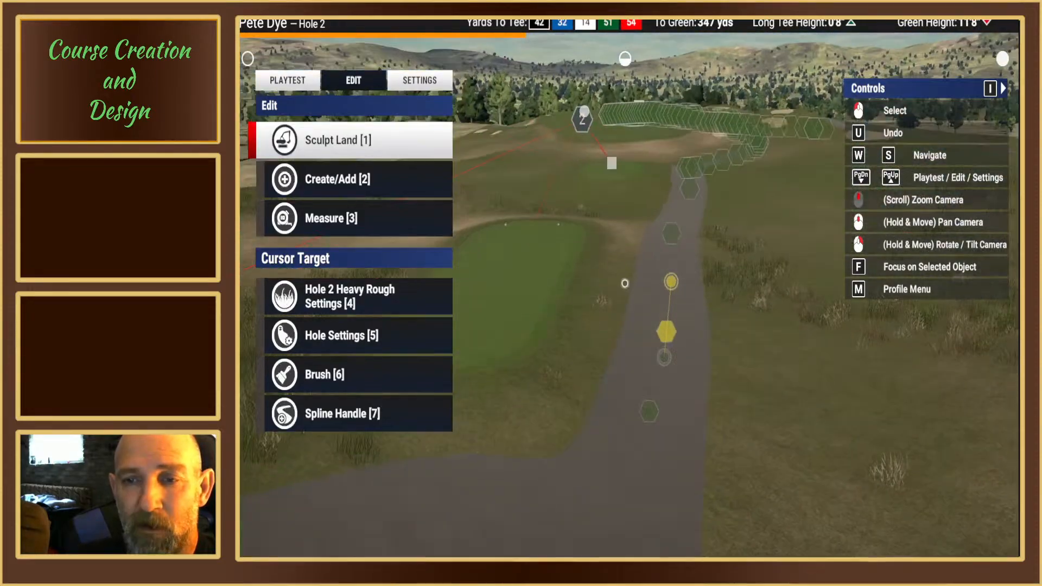
{"action": "scroll", "coordinate": [686, 325], "scroll_direction": "up", "scroll_amount": 4}
{"action": "right_click_drag", "start_coordinate": [686, 326], "coordinate": [684, 312]}
{"action": "right_click_drag", "start_coordinate": [693, 266], "coordinate": [636, 282]}
{"action": "middle_click_drag", "start_coordinate": [636, 283], "coordinate": [659, 274]}
{"action": "right_click_drag", "start_coordinate": [682, 238], "coordinate": [689, 252]}
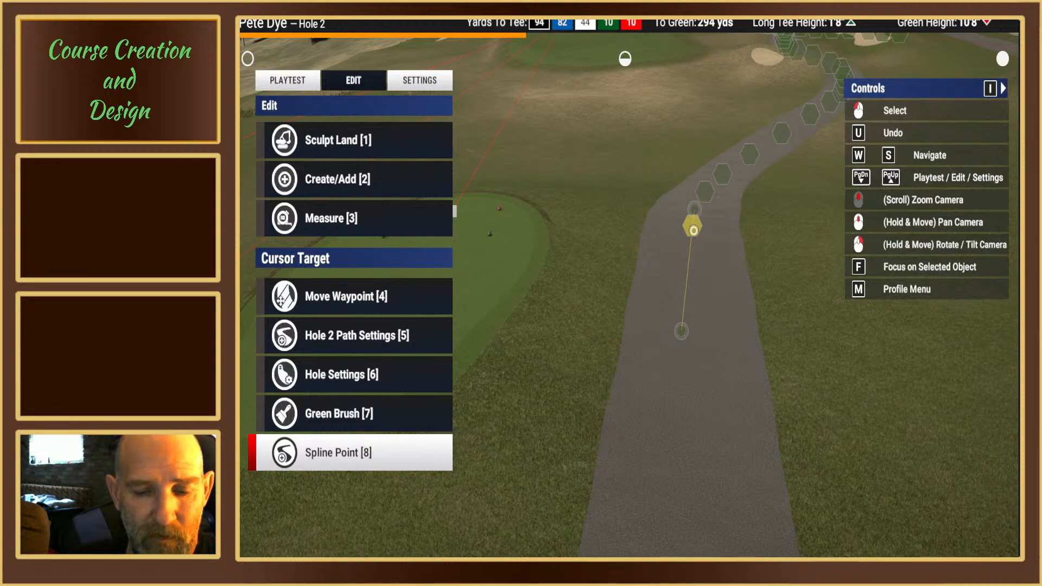
{"action": "left_click", "coordinate": [693, 228]}
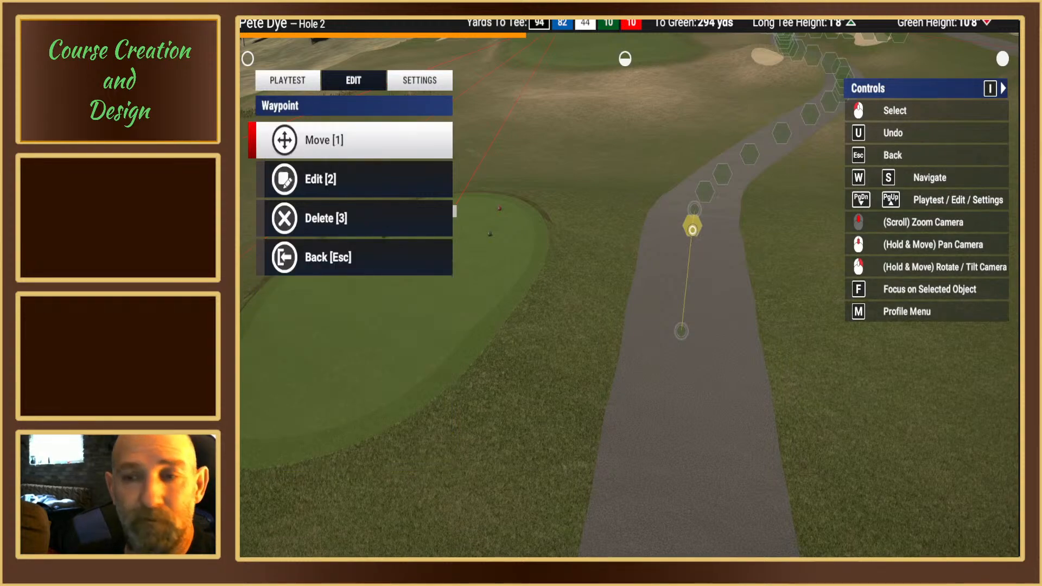
{"action": "key", "text": "1"}
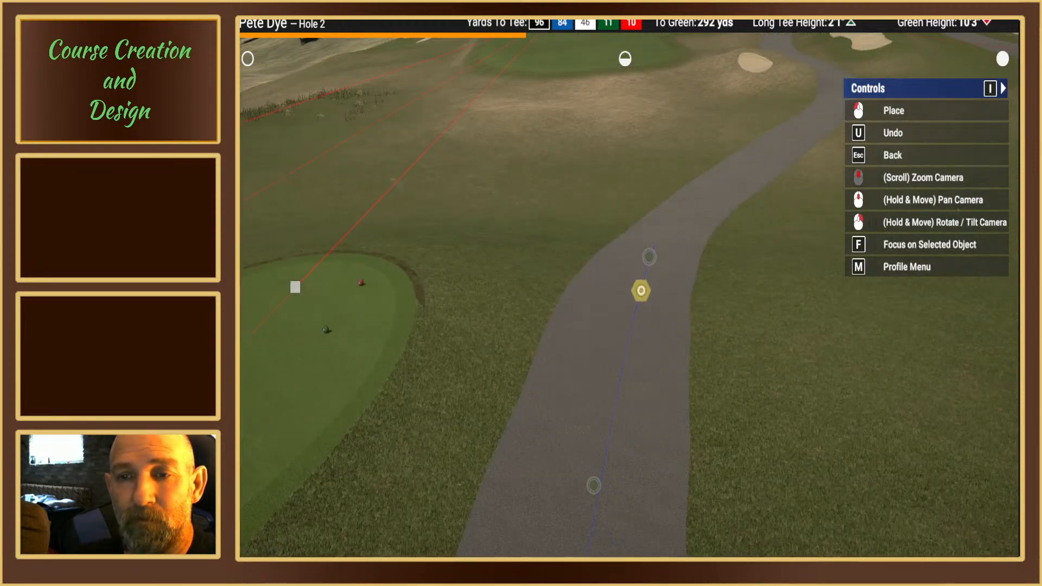
{"action": "left_click", "coordinate": [641, 290]}
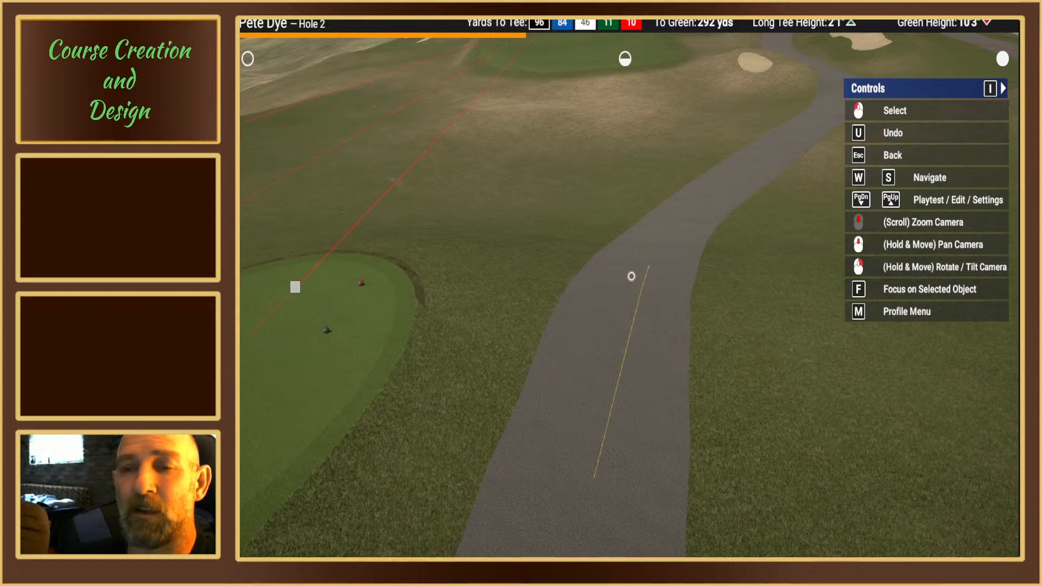
{"action": "left_click", "coordinate": [641, 290]}
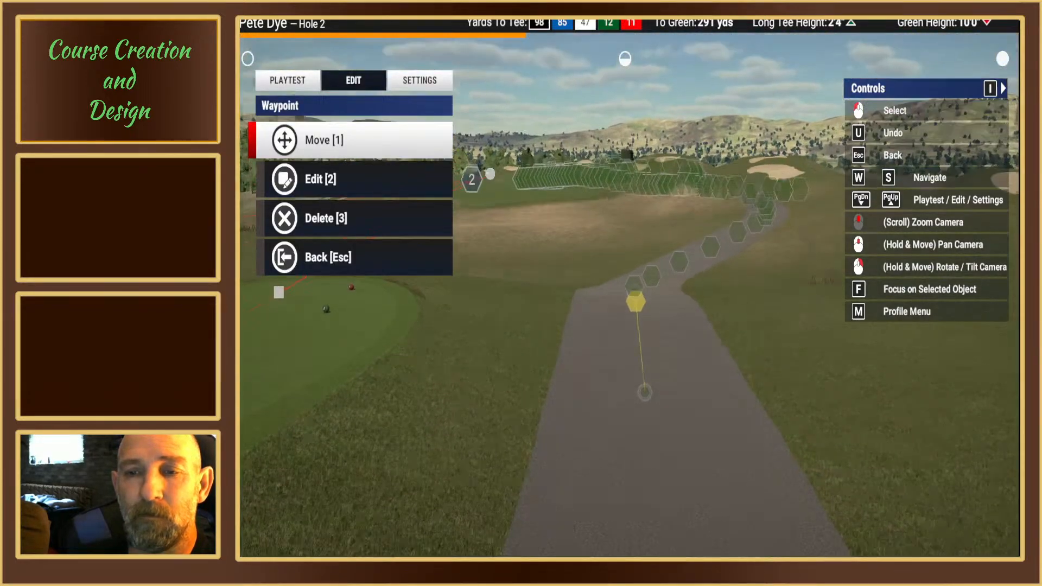
Step: Examine the cart path's spline points along hole 2, from the front tee box towards the green
{"action": "key", "text": "Escape"}
{"action": "right_click_drag", "start_coordinate": [636, 290], "coordinate": [642, 310]}
{"action": "middle_click_drag", "start_coordinate": [642, 309], "coordinate": [606, 294]}
{"action": "right_click_drag", "start_coordinate": [607, 294], "coordinate": [624, 293]}
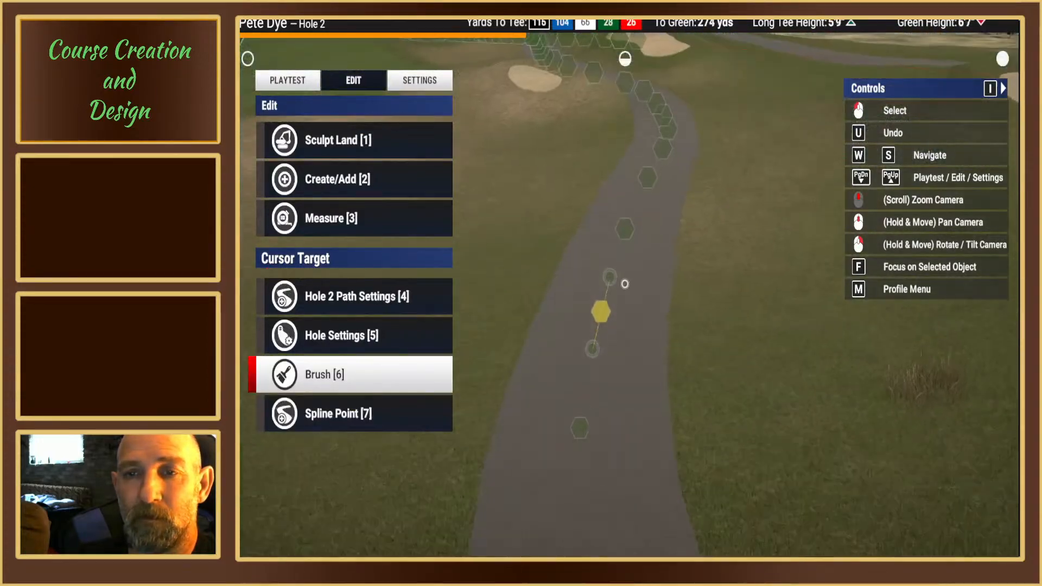
{"action": "mouse_move", "coordinate": [623, 284]}
{"action": "middle_mouse_down"}
{"action": "mouse_move", "coordinate": [621, 271]}
{"action": "mouse_move", "coordinate": [624, 284]}
{"action": "middle_mouse_up"}
{"action": "right_click_drag", "start_coordinate": [624, 284], "coordinate": [625, 283]}
{"action": "middle_click_drag", "start_coordinate": [624, 283], "coordinate": [624, 274]}
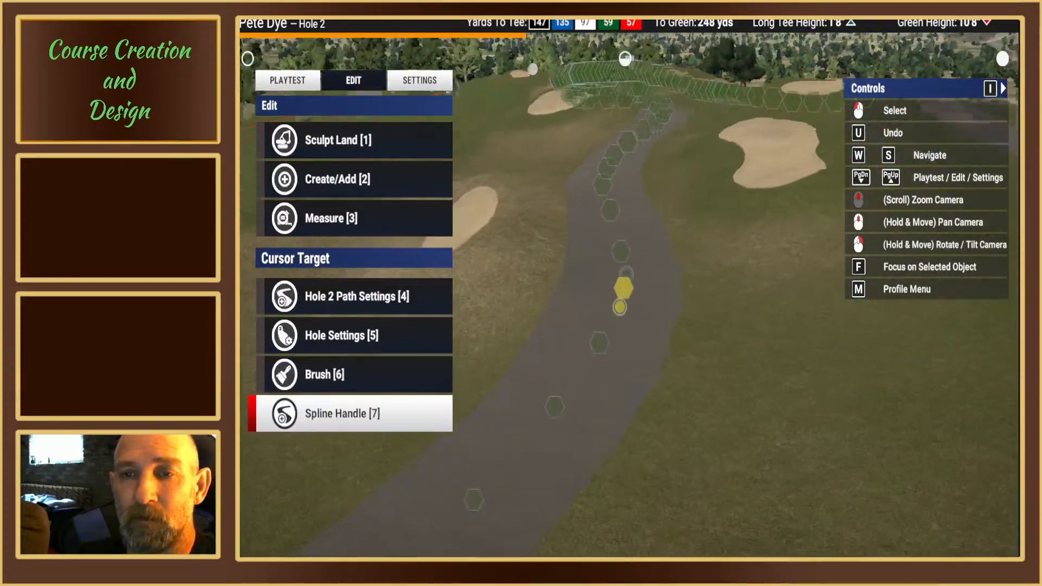
{"action": "right_click_drag", "start_coordinate": [624, 274], "coordinate": [625, 288]}
{"action": "middle_click_drag", "start_coordinate": [625, 288], "coordinate": [626, 279]}
{"action": "right_click_drag", "start_coordinate": [627, 279], "coordinate": [631, 279]}
{"action": "middle_click_drag", "start_coordinate": [631, 280], "coordinate": [633, 291]}
{"action": "right_click_drag", "start_coordinate": [633, 290], "coordinate": [624, 284]}
{"action": "middle_click_drag", "start_coordinate": [624, 284], "coordinate": [628, 284]}
{"action": "right_click_drag", "start_coordinate": [628, 284], "coordinate": [620, 284]}
{"action": "middle_click_drag", "start_coordinate": [620, 284], "coordinate": [621, 283]}
{"action": "right_click_drag", "start_coordinate": [622, 283], "coordinate": [625, 282]}
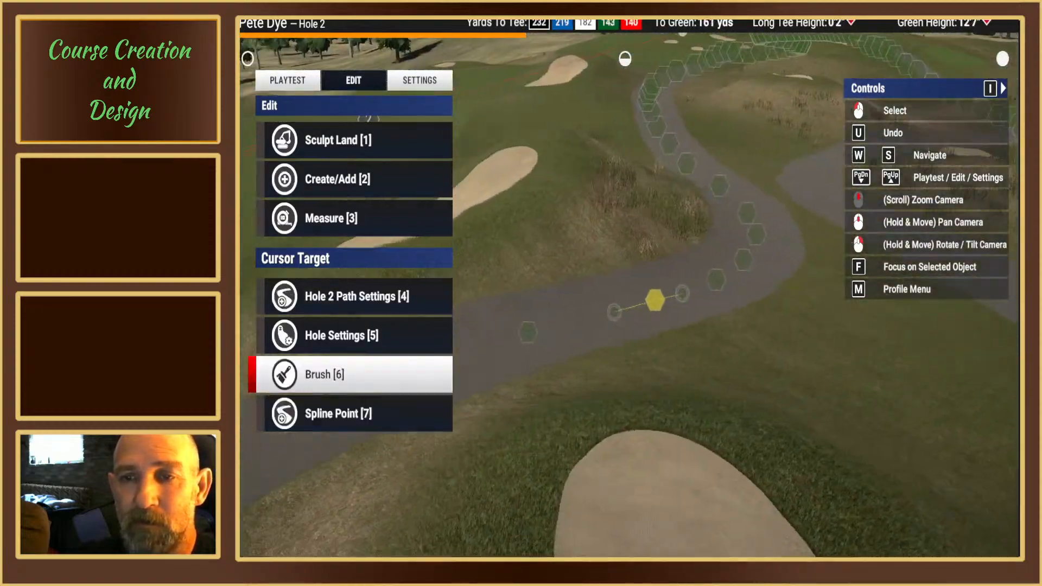
Step: Reposition the cart path's spline point just past the bend on the way to hole 2's green, keeping it near the path's middle
{"action": "middle_click_drag", "start_coordinate": [624, 282], "coordinate": [624, 281]}
{"action": "mouse_move", "coordinate": [624, 281]}
{"action": "right_mouse_down"}
{"action": "mouse_move", "coordinate": [644, 257]}
{"action": "mouse_move", "coordinate": [624, 286]}
{"action": "right_mouse_up"}
{"action": "middle_click_drag", "start_coordinate": [624, 286], "coordinate": [653, 286]}
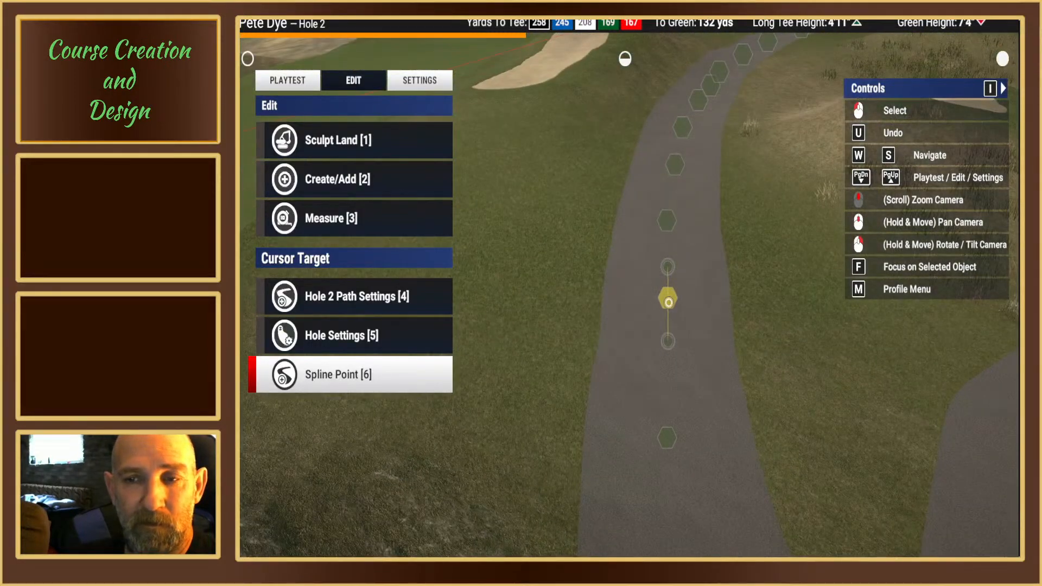
{"action": "left_click", "coordinate": [668, 302]}
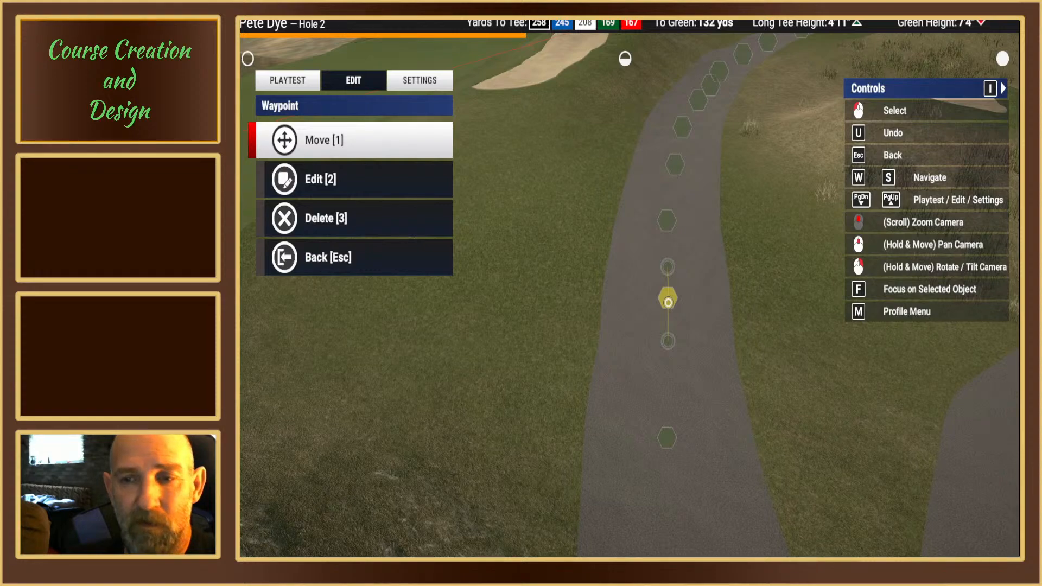
{"action": "key", "text": "1"}
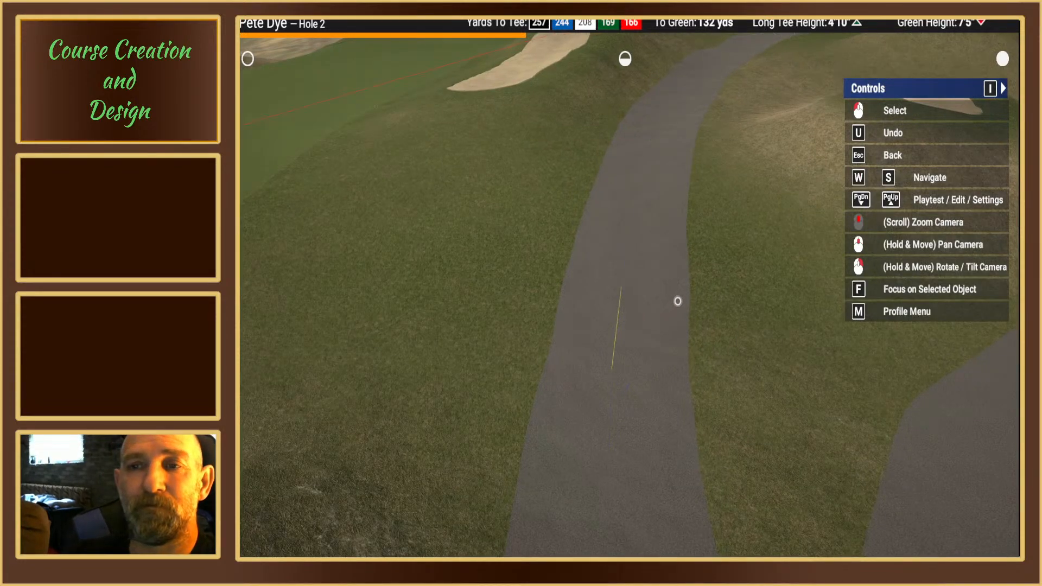
{"action": "key", "text": "Escape"}
Step: Examine the remaining stretch of hole 2's cart path up to the green for misplaced spline points
{"action": "right_click_drag", "start_coordinate": [686, 302], "coordinate": [623, 282]}
{"action": "middle_click_drag", "start_coordinate": [623, 282], "coordinate": [623, 279]}
{"action": "right_click_drag", "start_coordinate": [623, 280], "coordinate": [613, 280]}
{"action": "middle_click_drag", "start_coordinate": [613, 280], "coordinate": [623, 282]}
{"action": "right_click_drag", "start_coordinate": [624, 282], "coordinate": [623, 281]}
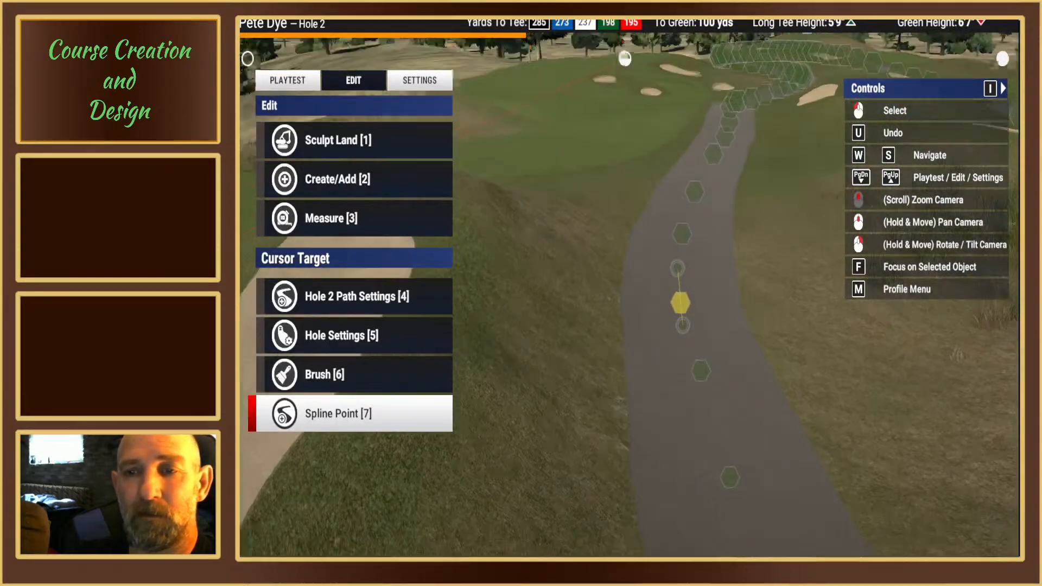
{"action": "middle_click_drag", "start_coordinate": [623, 281], "coordinate": [623, 282]}
{"action": "right_click_drag", "start_coordinate": [623, 282], "coordinate": [624, 280]}
{"action": "middle_click_drag", "start_coordinate": [623, 280], "coordinate": [625, 284]}
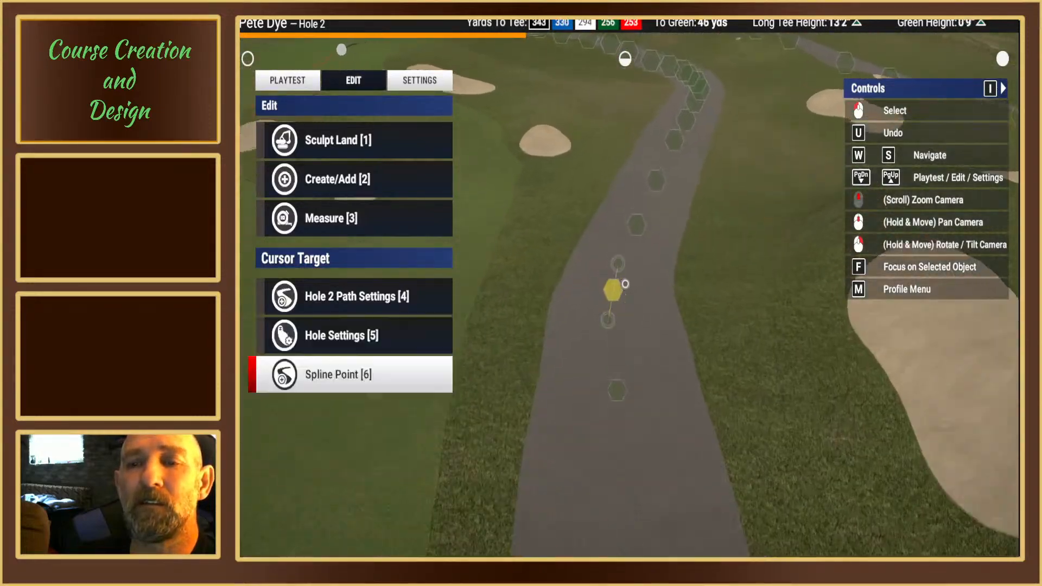
{"action": "right_click_drag", "start_coordinate": [625, 283], "coordinate": [624, 283]}
{"action": "middle_click_drag", "start_coordinate": [623, 283], "coordinate": [625, 284]}
Step: Examine the tiny bunker and its spline points between the two cart paths, near the larger bunker by hole 3
{"action": "right_click_drag", "start_coordinate": [649, 289], "coordinate": [650, 291]}
{"action": "scroll", "coordinate": [652, 290], "scroll_direction": "up", "scroll_amount": 5}
{"action": "right_click_drag", "start_coordinate": [580, 282], "coordinate": [580, 281]}
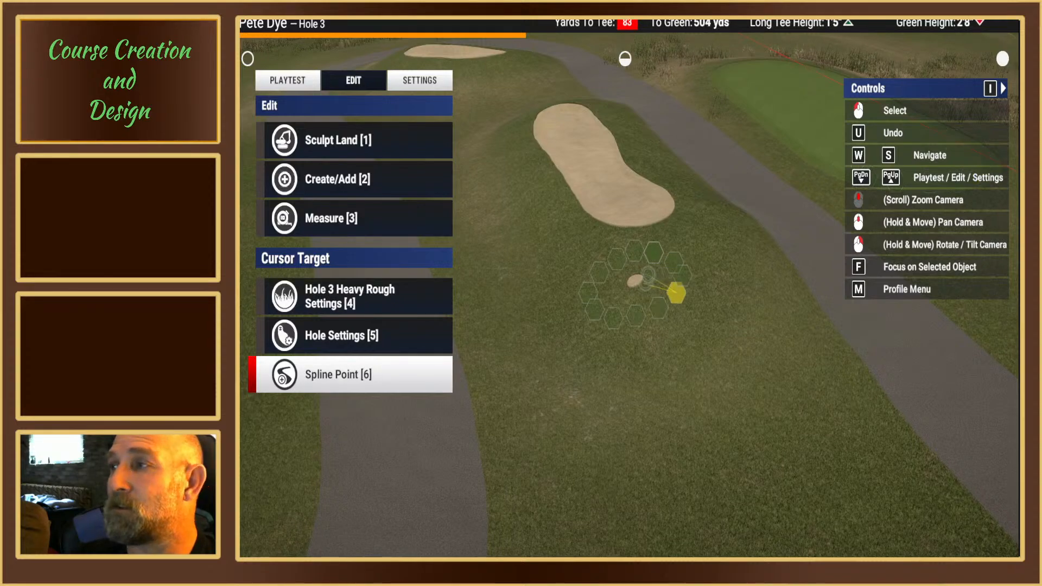
{"action": "right_click_drag", "start_coordinate": [648, 275], "coordinate": [632, 283]}
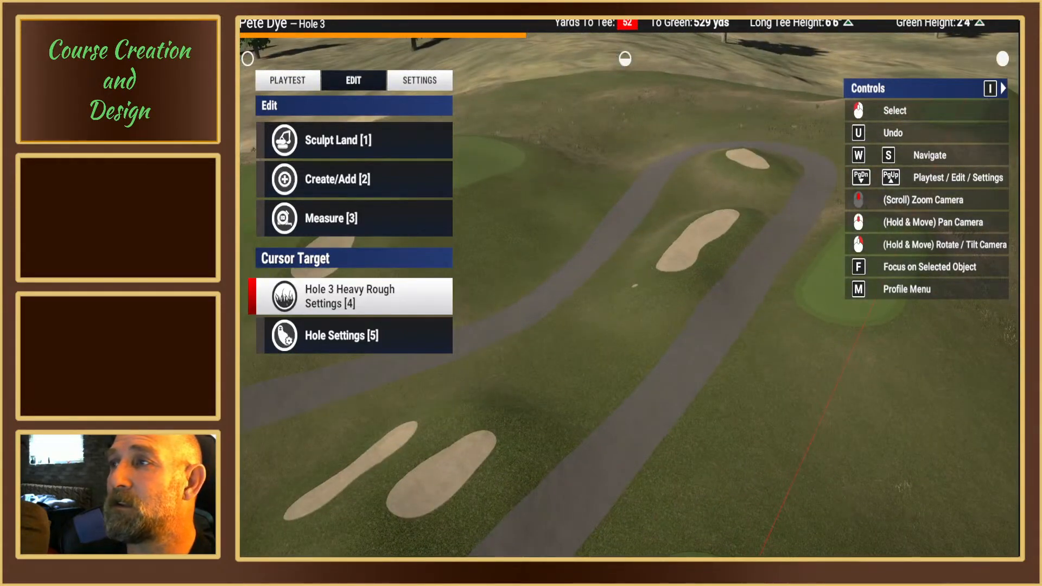
{"action": "right_click_drag", "start_coordinate": [755, 262], "coordinate": [691, 242]}
{"action": "scroll", "coordinate": [628, 292], "scroll_direction": "up", "scroll_amount": 6}
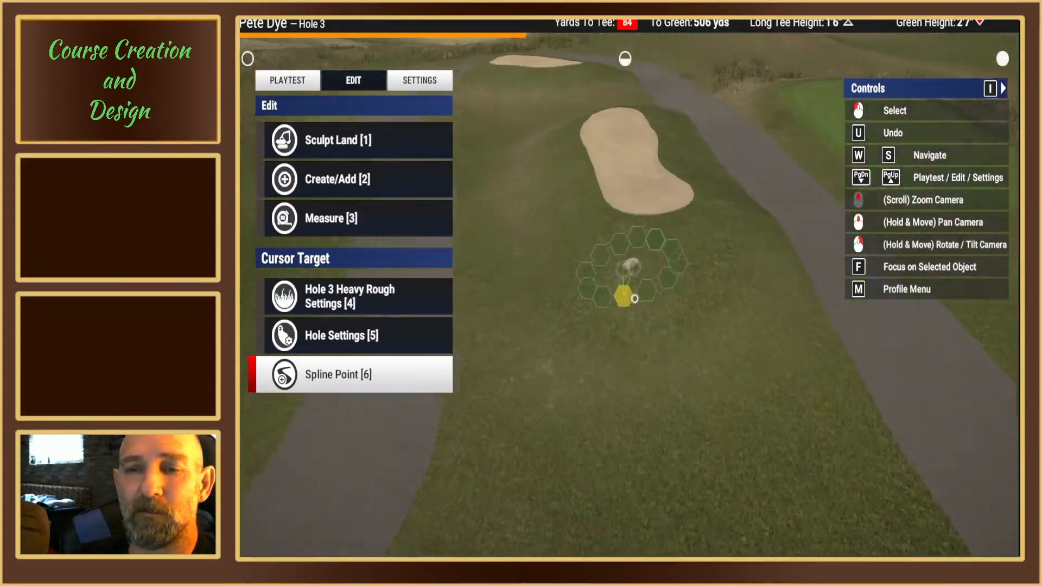
{"action": "mouse_move", "coordinate": [627, 295]}
{"action": "right_mouse_down"}
{"action": "mouse_move", "coordinate": [619, 301]}
{"action": "mouse_move", "coordinate": [625, 288]}
{"action": "right_mouse_up"}
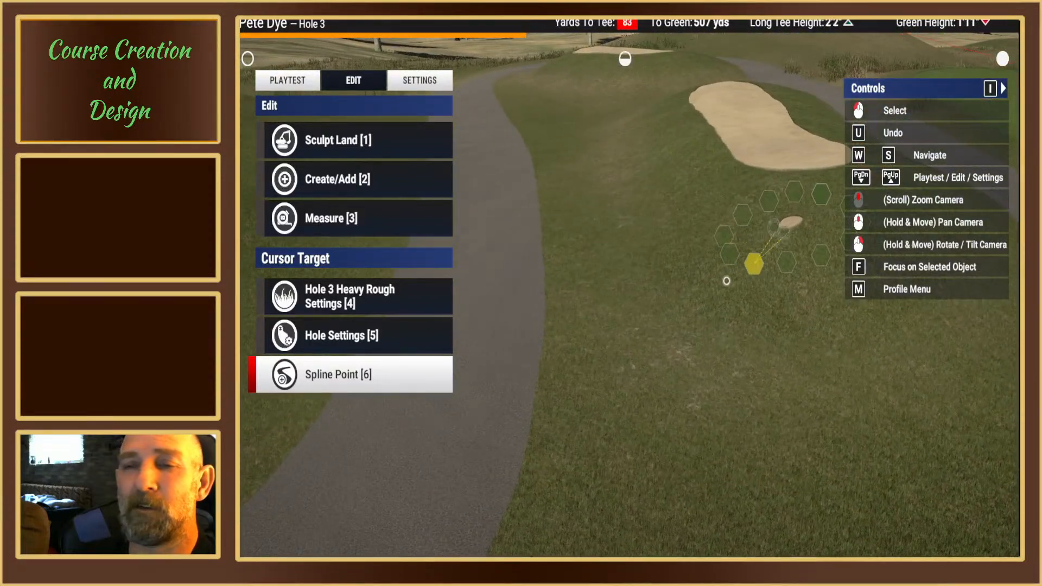
{"action": "left_click", "coordinate": [355, 179]}
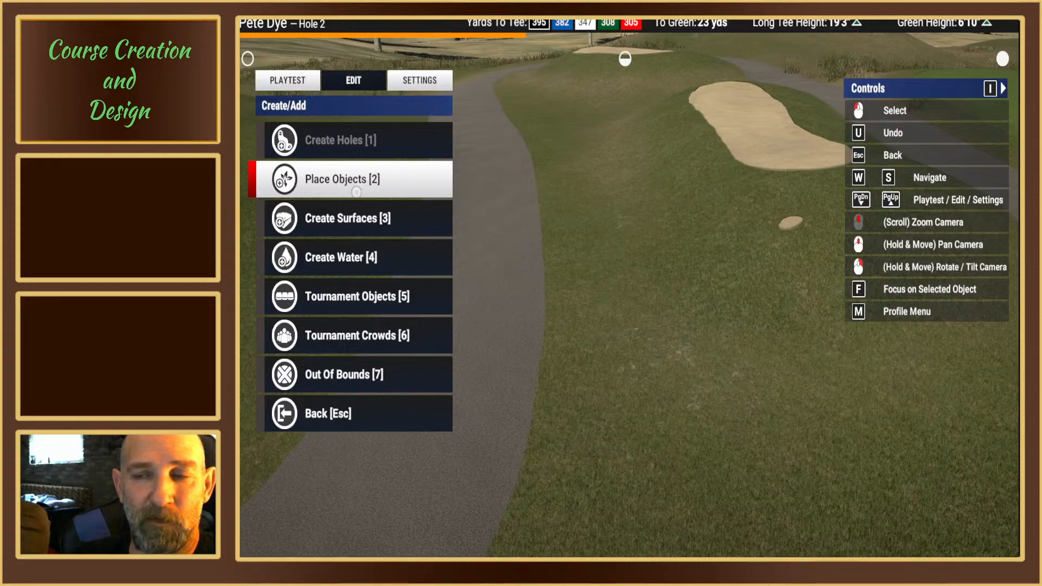
{"action": "right_click_drag", "start_coordinate": [647, 261], "coordinate": [601, 273]}
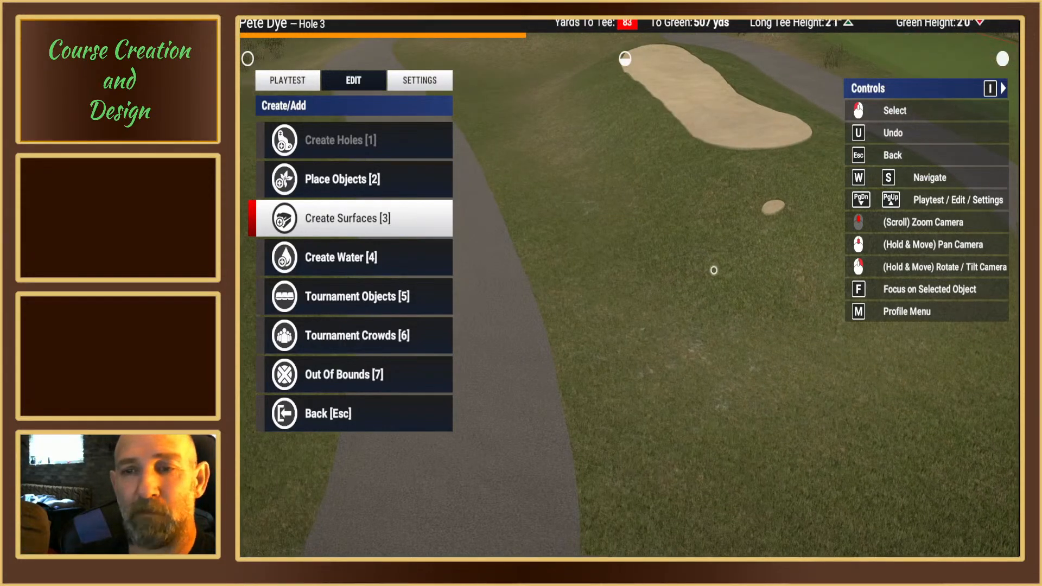
{"action": "right_click_drag", "start_coordinate": [711, 267], "coordinate": [565, 222]}
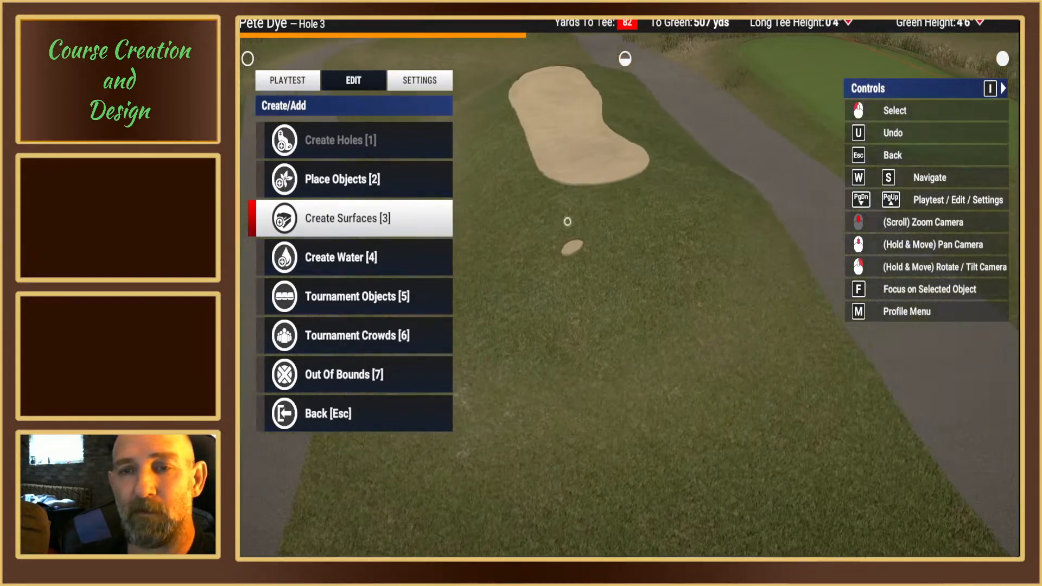
{"action": "left_click", "coordinate": [357, 86]}
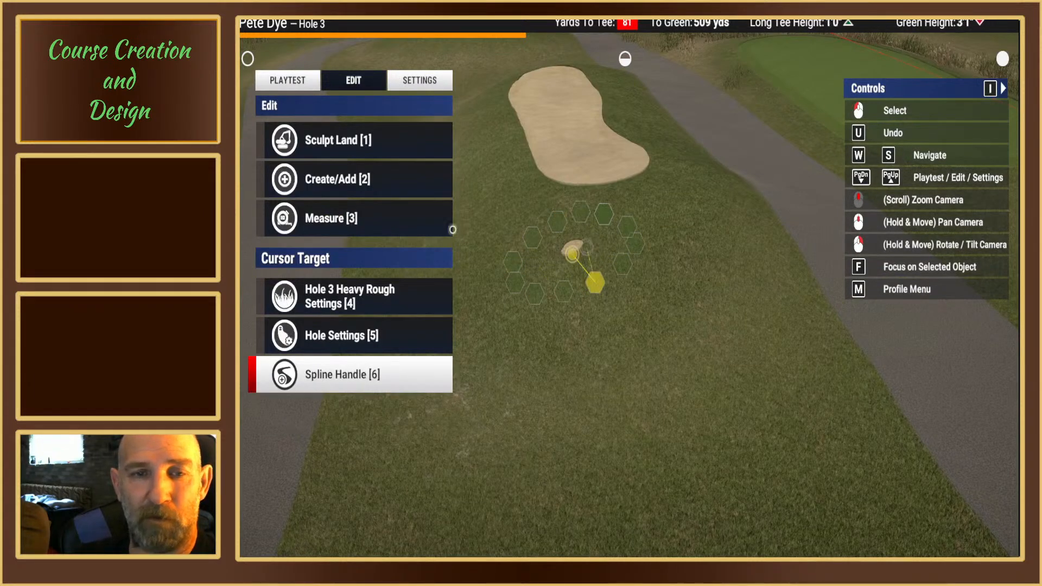
Step: Try a small round green brush over the tiny bunker between the cart paths, and undo it
{"action": "left_click", "coordinate": [347, 178]}
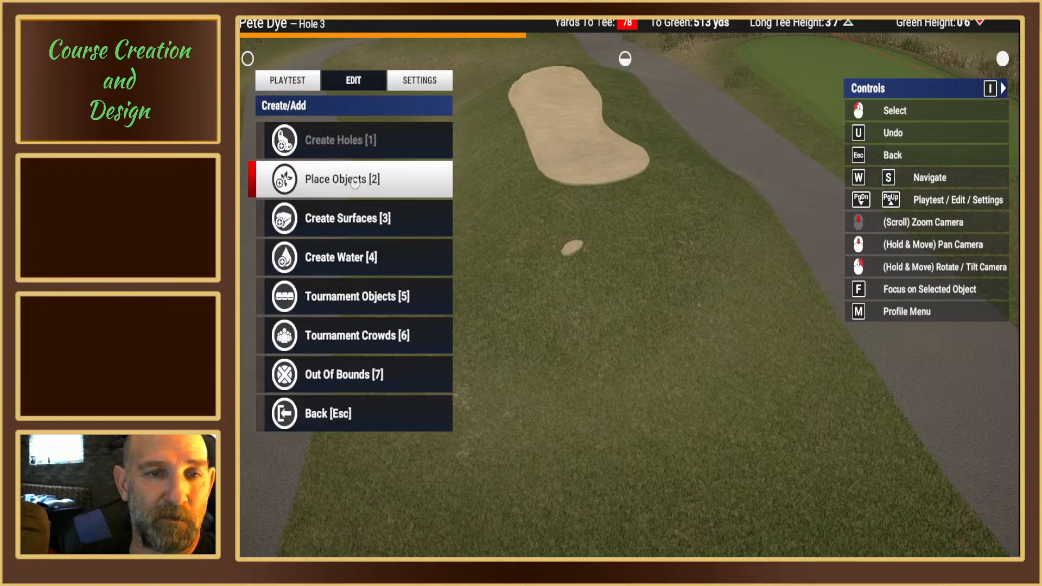
{"action": "left_click", "coordinate": [342, 220]}
{"action": "left_click", "coordinate": [329, 183]}
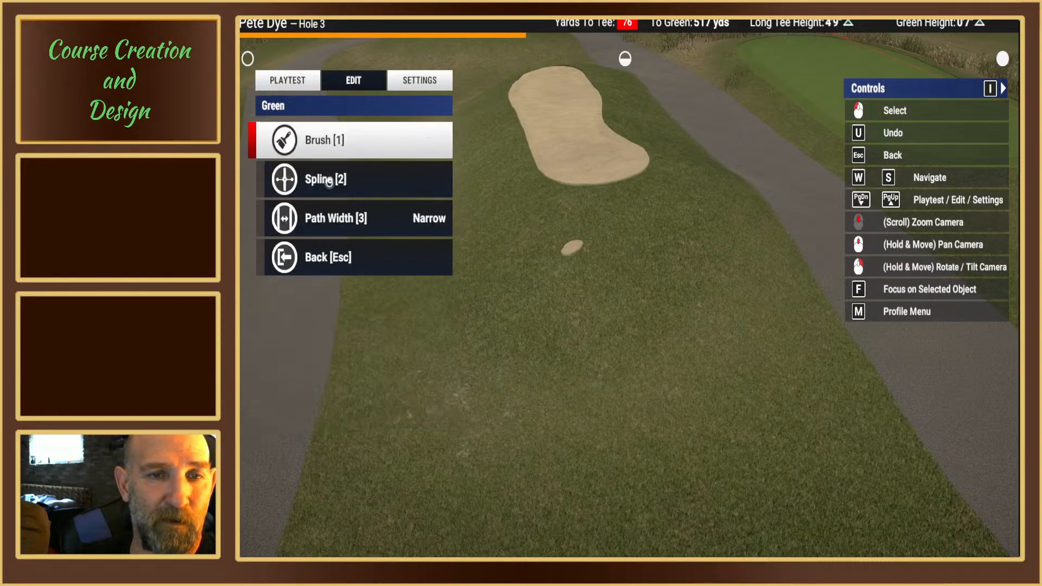
{"action": "left_click", "coordinate": [329, 144]}
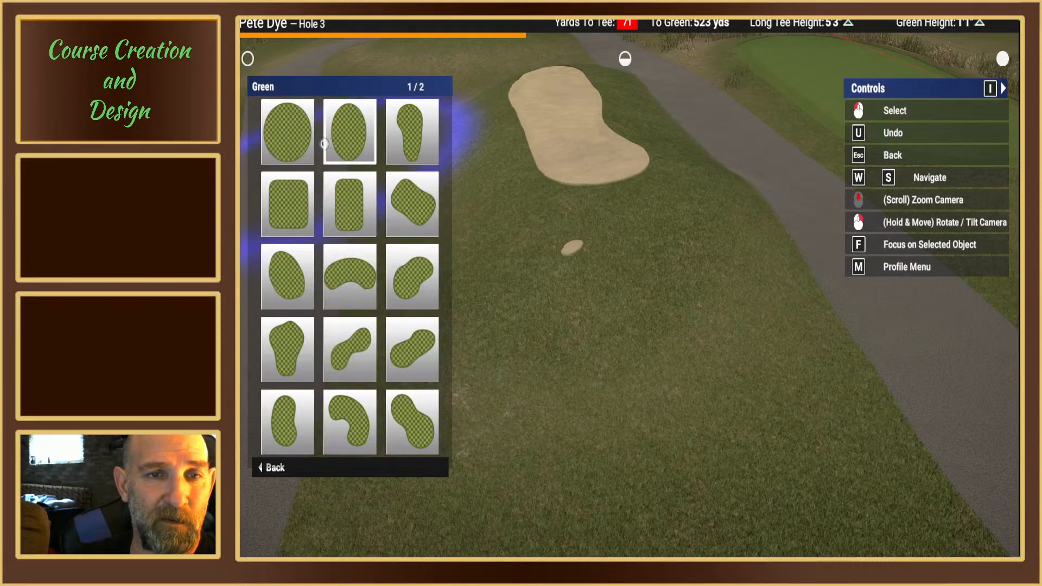
{"action": "left_click", "coordinate": [292, 140]}
{"action": "scroll", "coordinate": [570, 271], "scroll_direction": "up", "scroll_amount": 5}
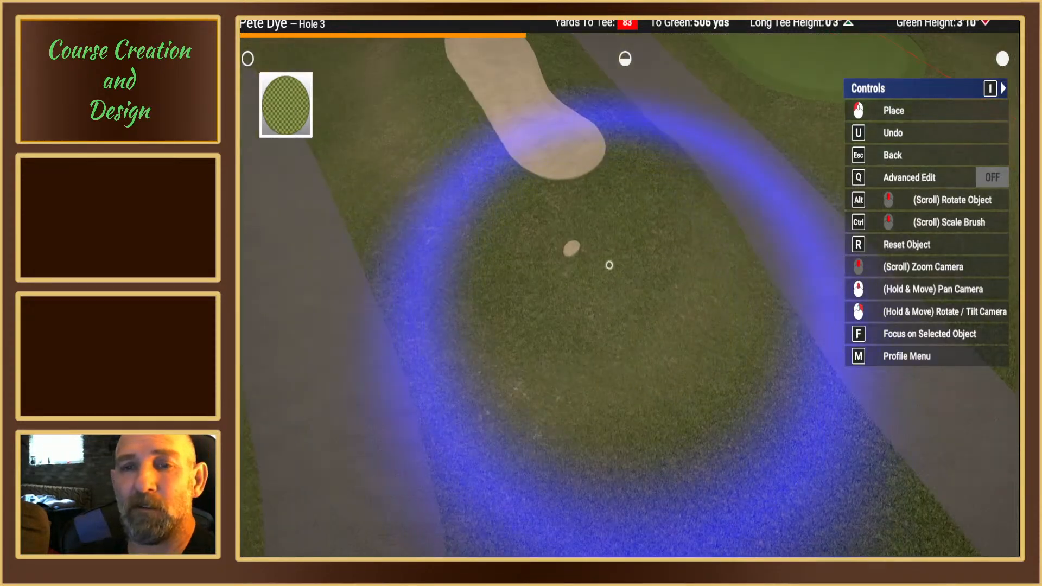
{"action": "scroll", "coordinate": [609, 265], "scroll_direction": "down", "scroll_amount": 10, "text": "ctrl"}
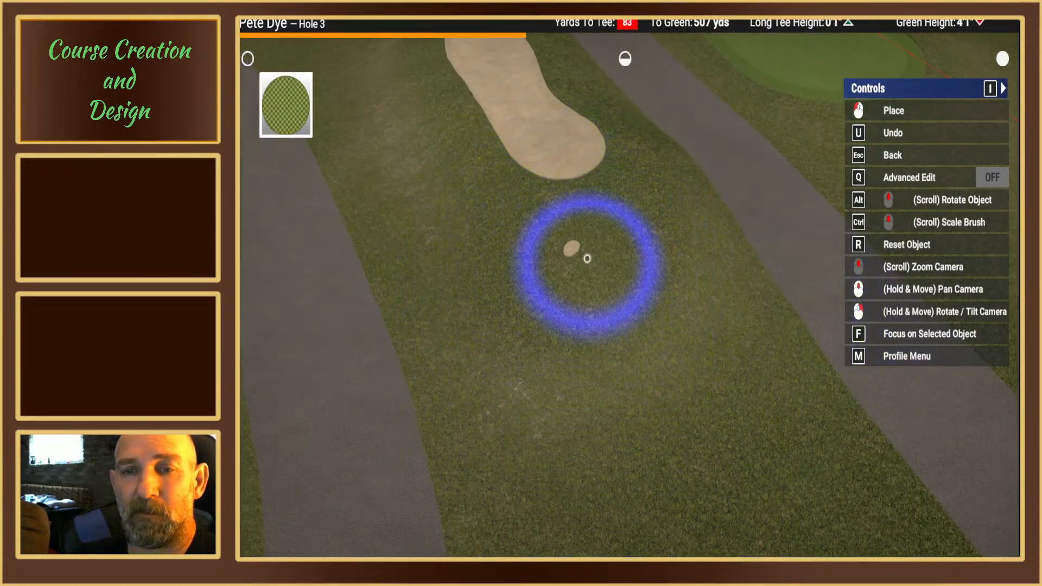
{"action": "scroll", "coordinate": [585, 257], "scroll_direction": "down", "scroll_amount": 2, "text": "ctrl"}
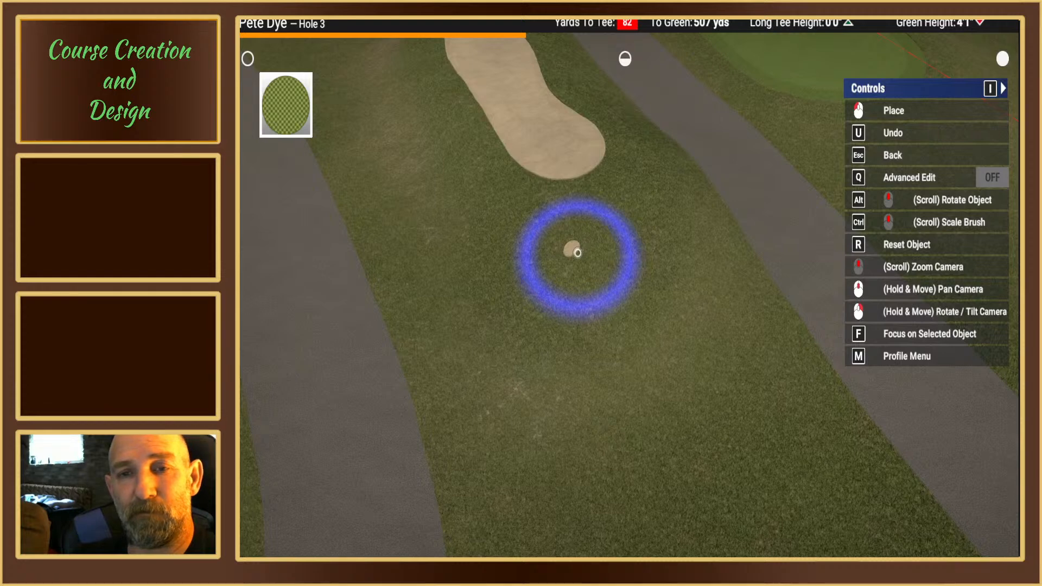
{"action": "left_click", "coordinate": [578, 253]}
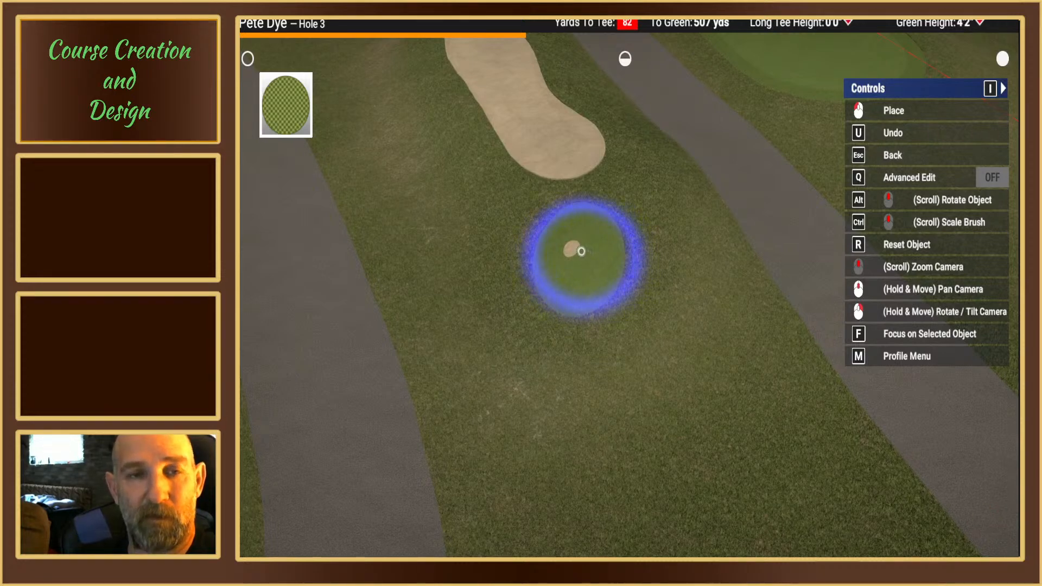
{"action": "key", "text": "u"}
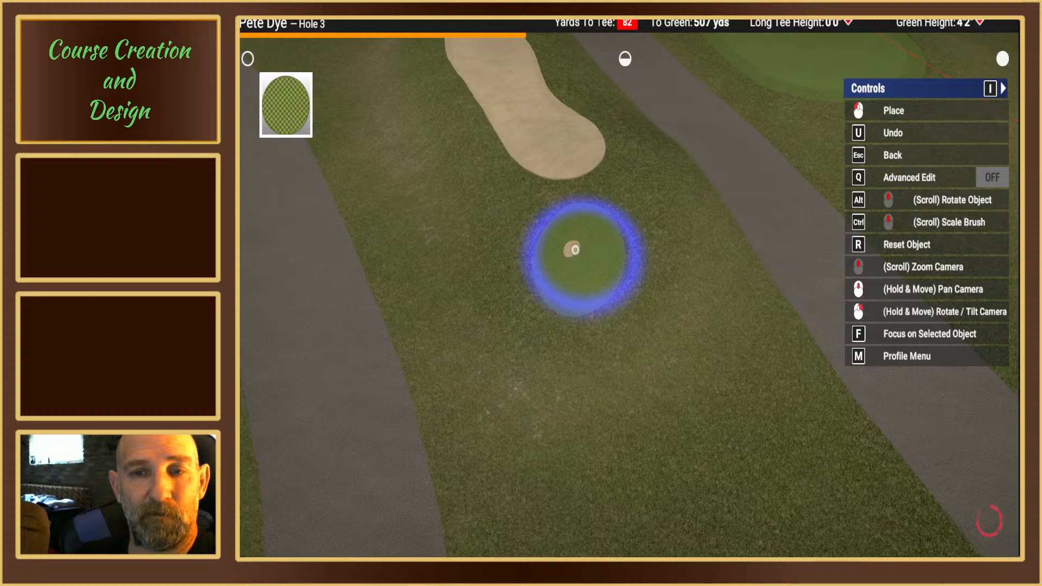
{"action": "key", "text": "Escape"}
Step: Place a round bunker over the tiny bunker, undo it, and place a slightly smaller one clear of the larger bunker
{"action": "key", "text": "Escape"}
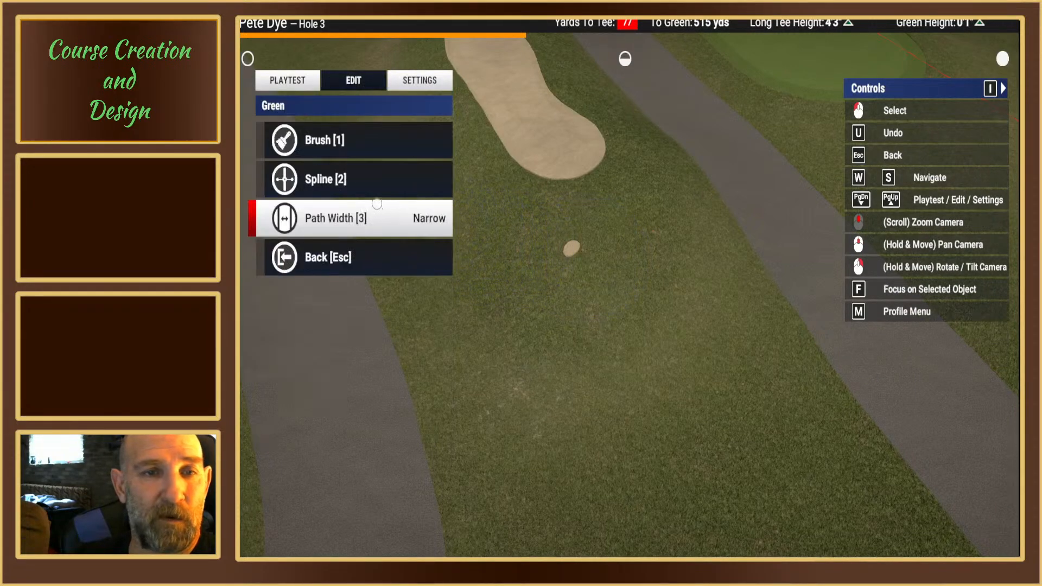
{"action": "key", "text": "Escape"}
{"action": "left_click", "coordinate": [339, 146]}
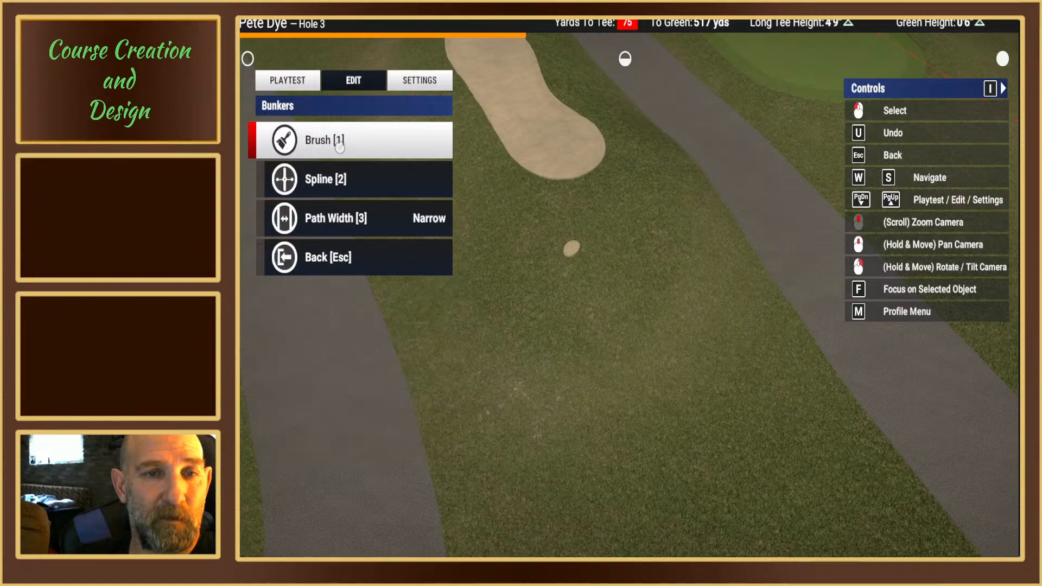
{"action": "left_click", "coordinate": [338, 145]}
{"action": "left_click", "coordinate": [287, 130]}
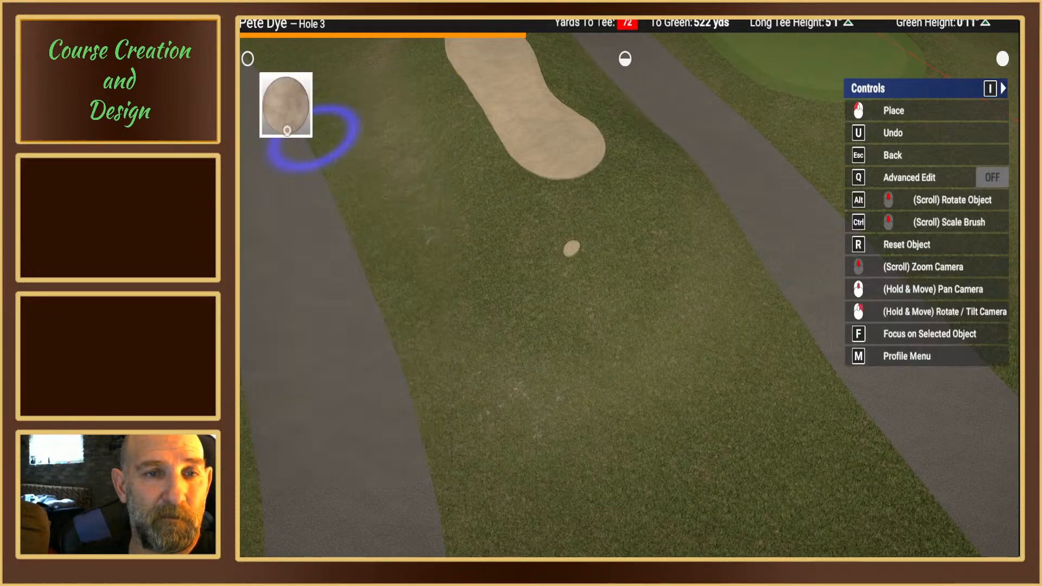
{"action": "left_click", "coordinate": [571, 251]}
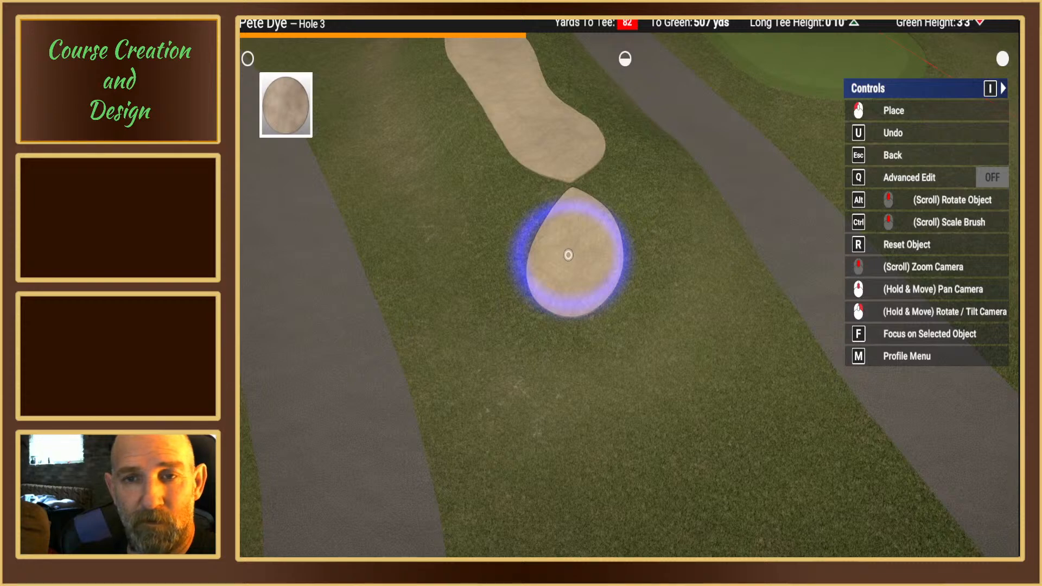
{"action": "key", "text": "u"}
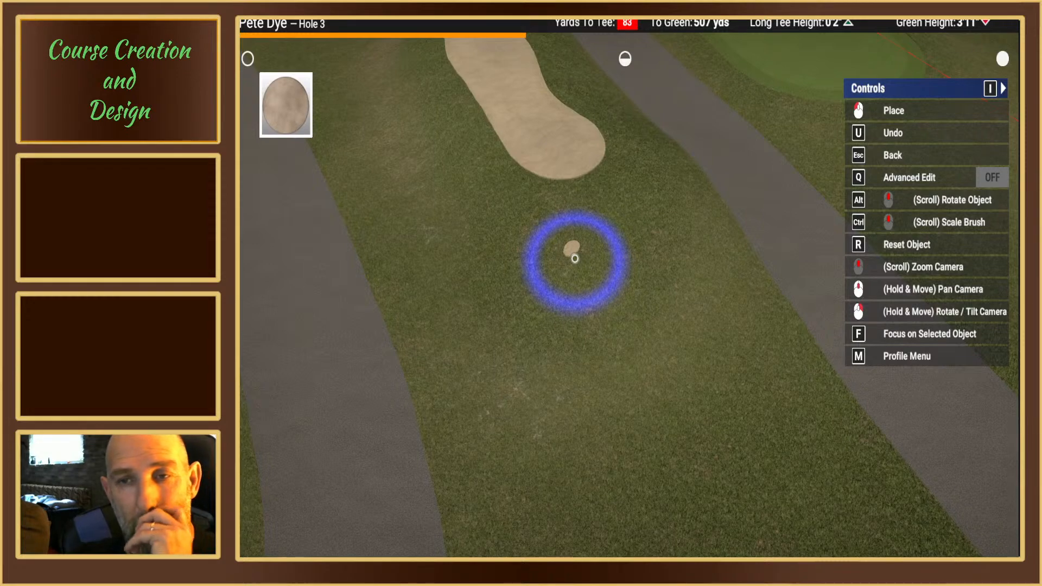
{"action": "left_click", "coordinate": [574, 258]}
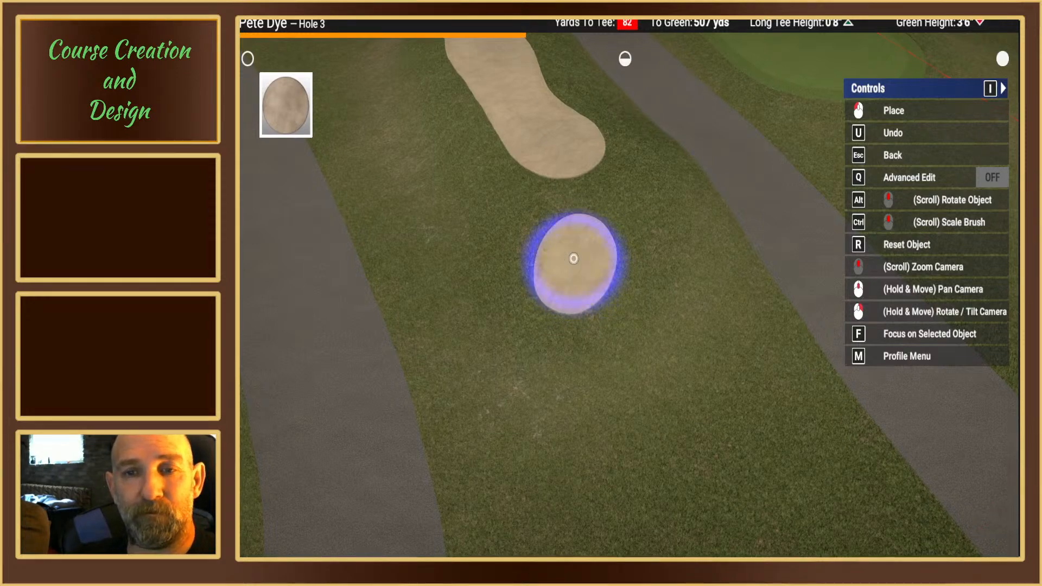
Step: Examine the cart path's bend near the new bunker and the outline of hole 2's green with its surrounding heavy rough
{"action": "mouse_move", "coordinate": [591, 275]}
{"action": "right_mouse_down"}
{"action": "mouse_move", "coordinate": [593, 303]}
{"action": "mouse_move", "coordinate": [601, 286]}
{"action": "mouse_move", "coordinate": [632, 282]}
{"action": "mouse_move", "coordinate": [635, 268]}
{"action": "mouse_move", "coordinate": [622, 274]}
{"action": "mouse_move", "coordinate": [621, 263]}
{"action": "mouse_move", "coordinate": [623, 284]}
{"action": "mouse_move", "coordinate": [597, 315]}
{"action": "mouse_move", "coordinate": [597, 301]}
{"action": "mouse_move", "coordinate": [602, 325]}
{"action": "right_mouse_up"}
{"action": "scroll", "coordinate": [634, 281], "scroll_direction": "down", "scroll_amount": 3}
{"action": "key", "text": "Escape"}
{"action": "key", "text": "Escape"}
{"action": "scroll", "coordinate": [622, 284], "scroll_direction": "down", "scroll_amount": 3}
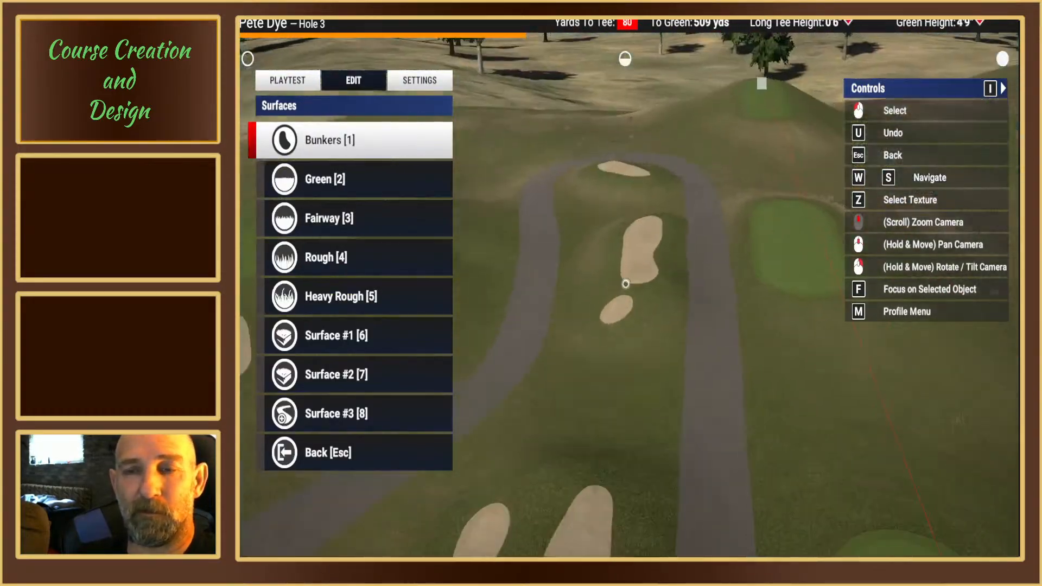
{"action": "scroll", "coordinate": [640, 307], "scroll_direction": "up", "scroll_amount": 5}
{"action": "key", "text": "w"}
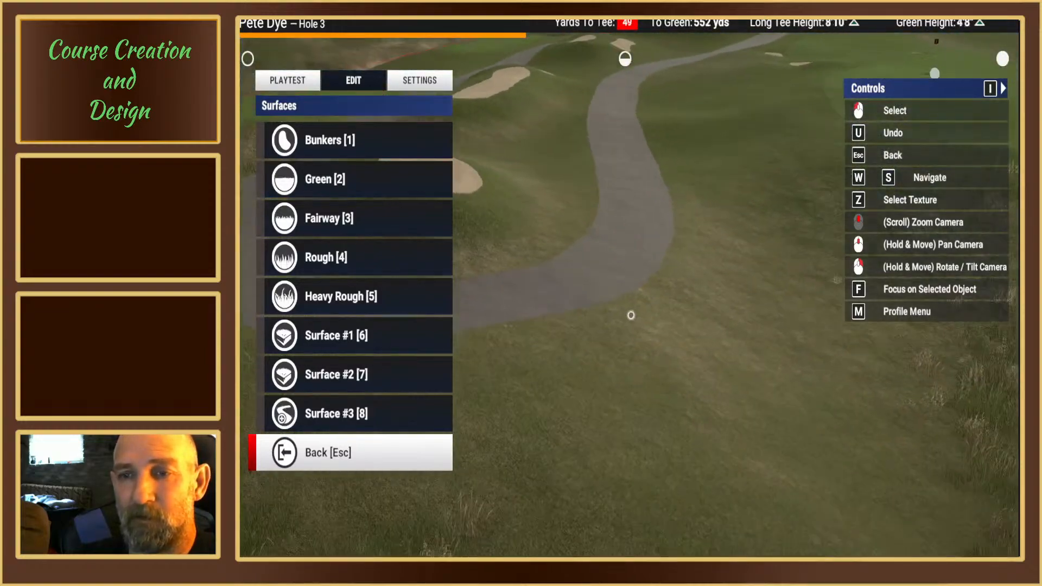
{"action": "right_click_drag", "start_coordinate": [631, 315], "coordinate": [602, 296]}
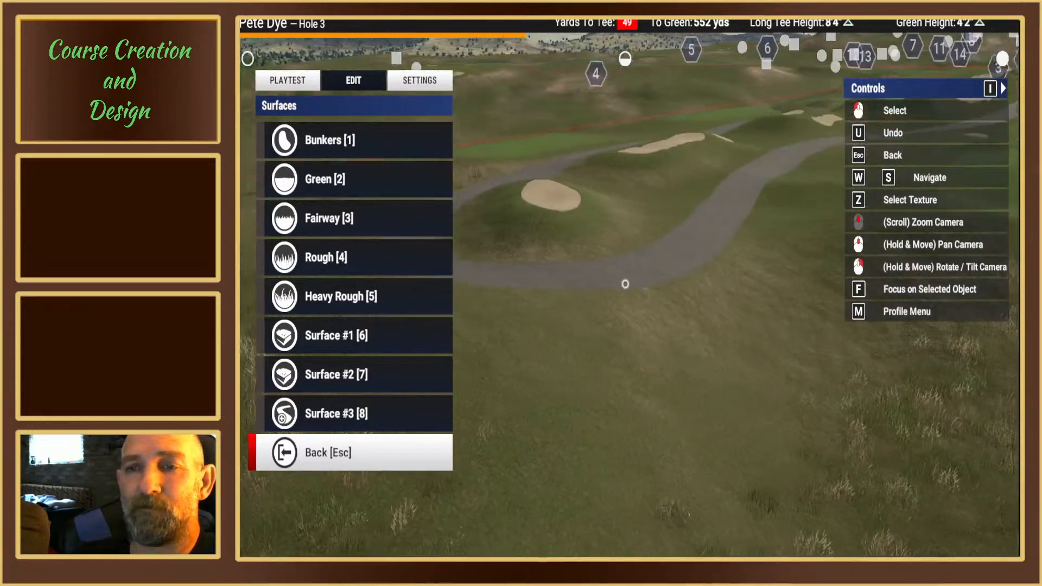
{"action": "middle_click_drag", "start_coordinate": [625, 284], "coordinate": [615, 282]}
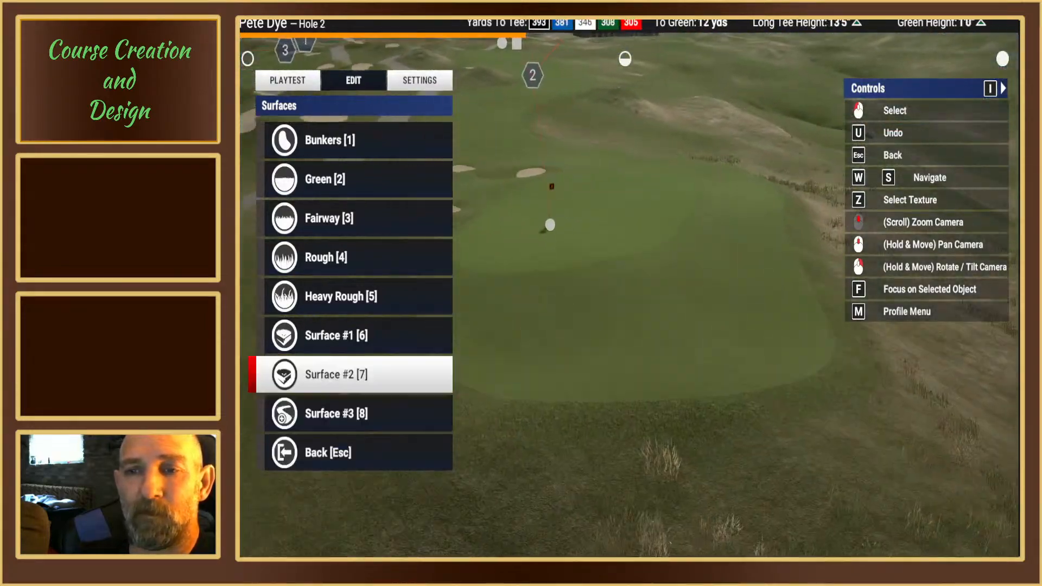
{"action": "right_click_drag", "start_coordinate": [630, 293], "coordinate": [581, 315]}
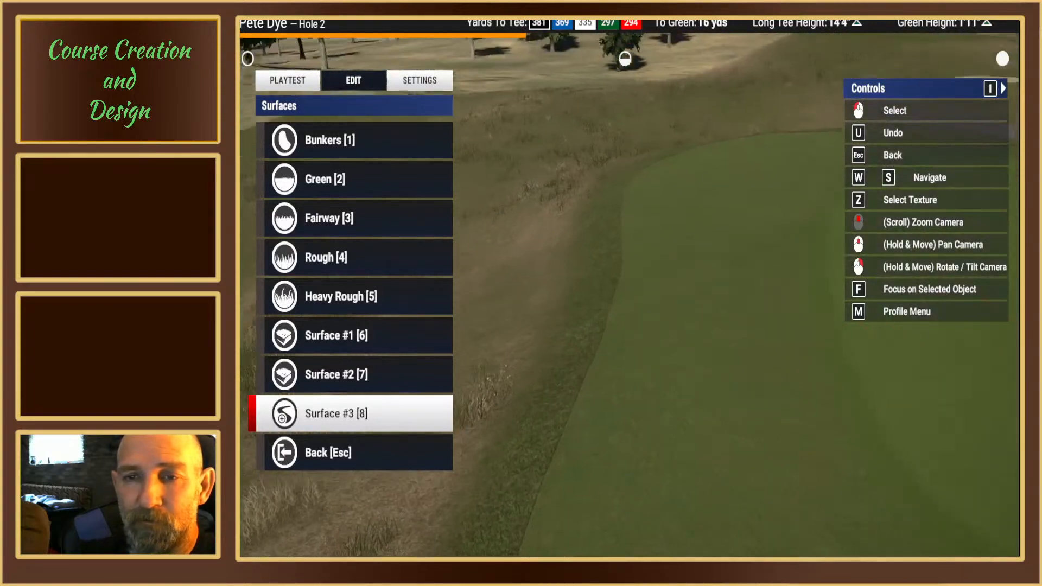
{"action": "key", "text": "1"}
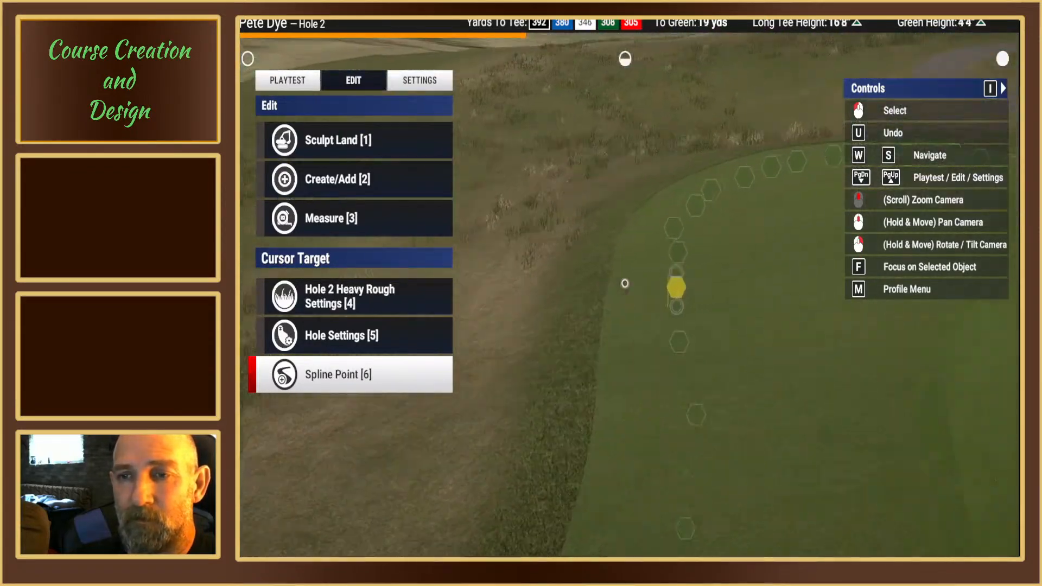
Step: Examine the spline points along hole 2's green edge, the round bunker short of the green and the area around pin 1
{"action": "middle_click_drag", "start_coordinate": [625, 283], "coordinate": [624, 284]}
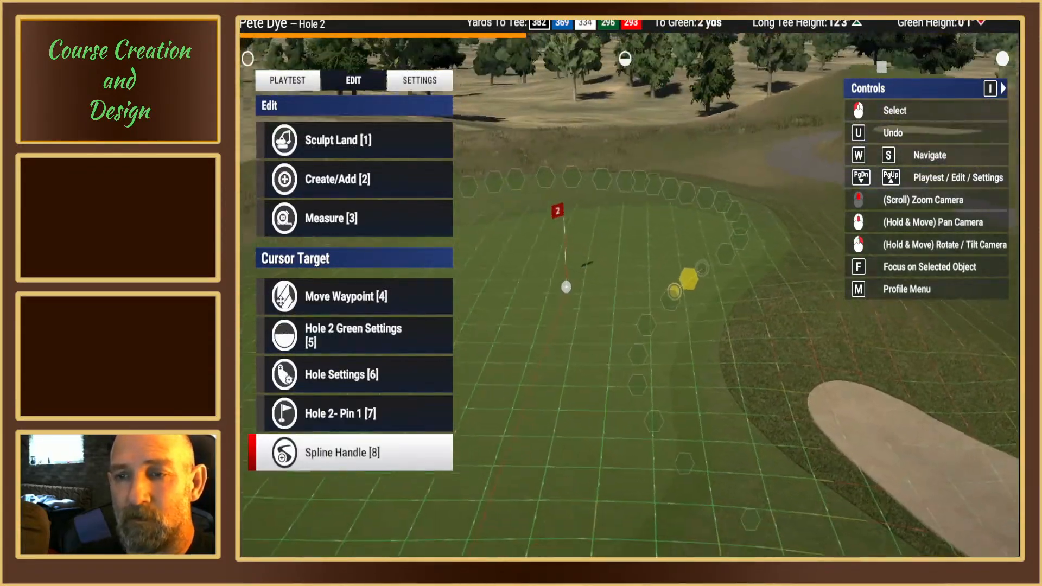
{"action": "right_click_drag", "start_coordinate": [624, 284], "coordinate": [624, 284]}
{"action": "middle_click_drag", "start_coordinate": [625, 284], "coordinate": [625, 284]}
{"action": "right_click_drag", "start_coordinate": [625, 284], "coordinate": [624, 283]}
{"action": "middle_click_drag", "start_coordinate": [625, 283], "coordinate": [625, 283]}
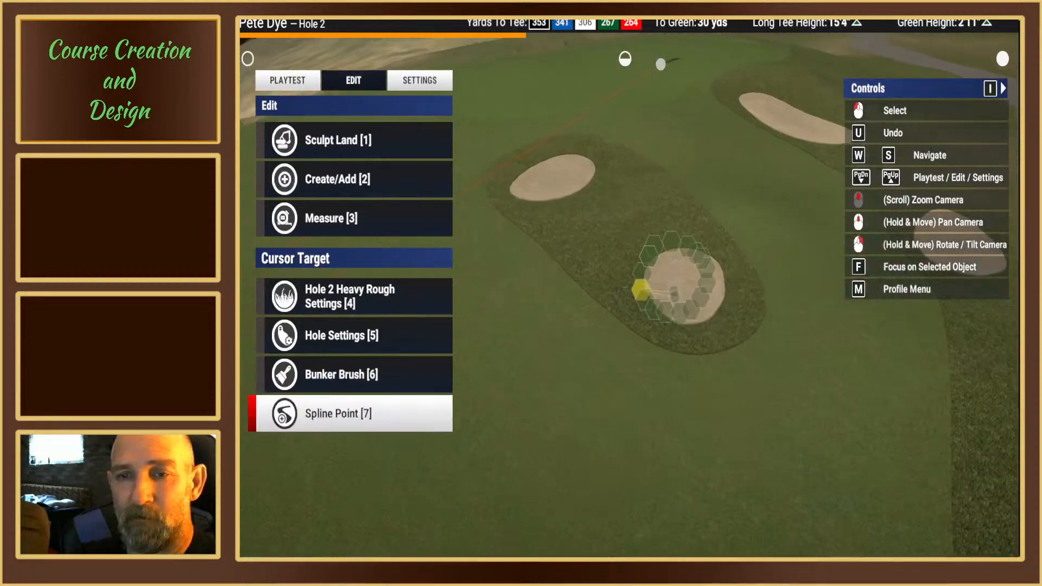
{"action": "right_click_drag", "start_coordinate": [624, 284], "coordinate": [625, 282]}
{"action": "middle_click_drag", "start_coordinate": [625, 282], "coordinate": [602, 250]}
{"action": "scroll", "coordinate": [601, 252], "scroll_direction": "up", "scroll_amount": 3}
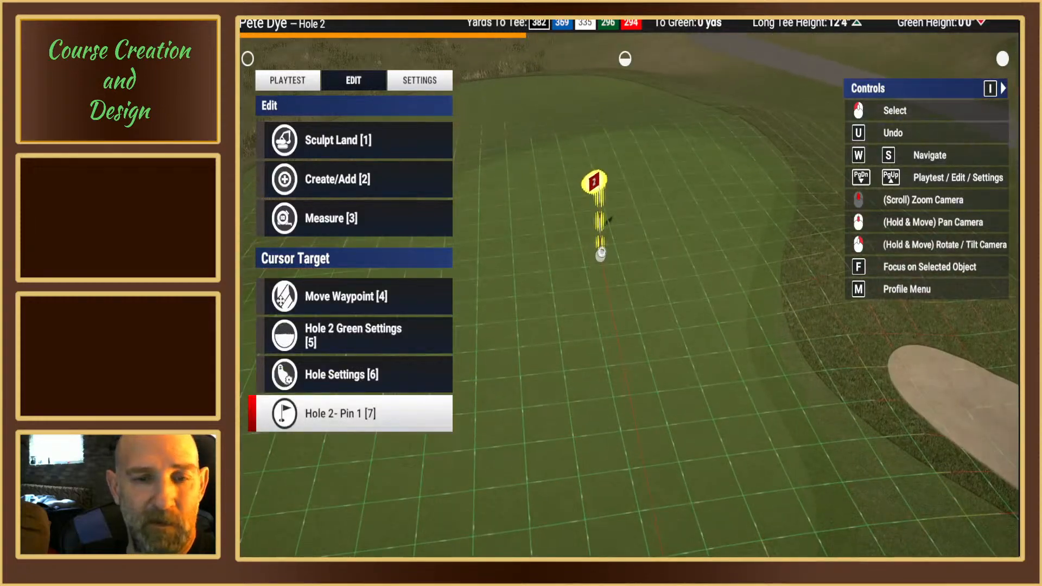
Step: Add a second pin on hole 2's green, about 7 yards in front of pin 1 on a flat patch of the slope grid
{"action": "left_click", "coordinate": [601, 252]}
{"action": "key", "text": "2"}
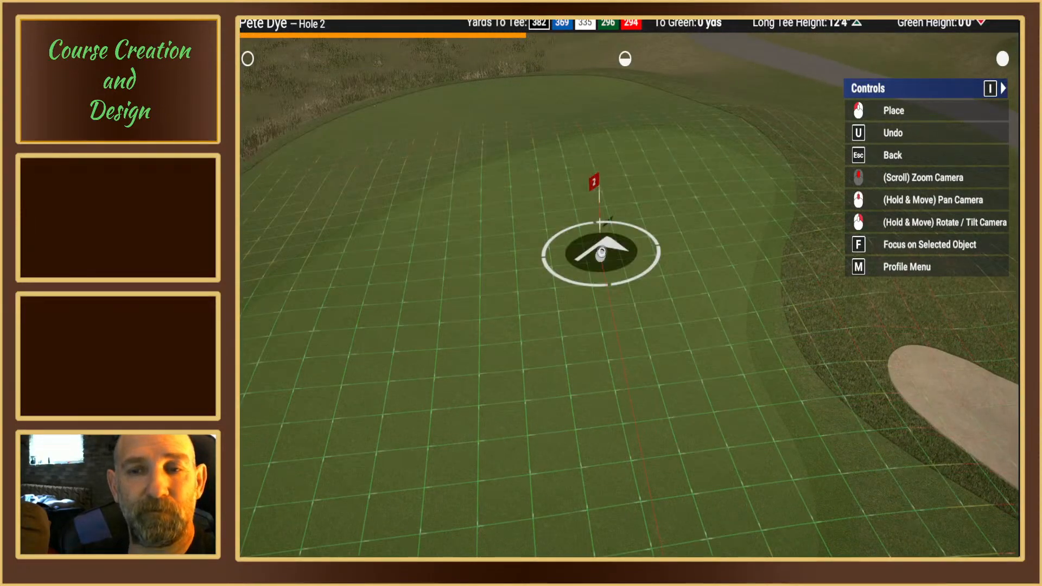
{"action": "middle_click_drag", "start_coordinate": [601, 253], "coordinate": [601, 251]}
{"action": "right_click_drag", "start_coordinate": [601, 251], "coordinate": [624, 284]}
{"action": "middle_click_drag", "start_coordinate": [623, 284], "coordinate": [626, 298]}
{"action": "right_click_drag", "start_coordinate": [627, 297], "coordinate": [628, 325]}
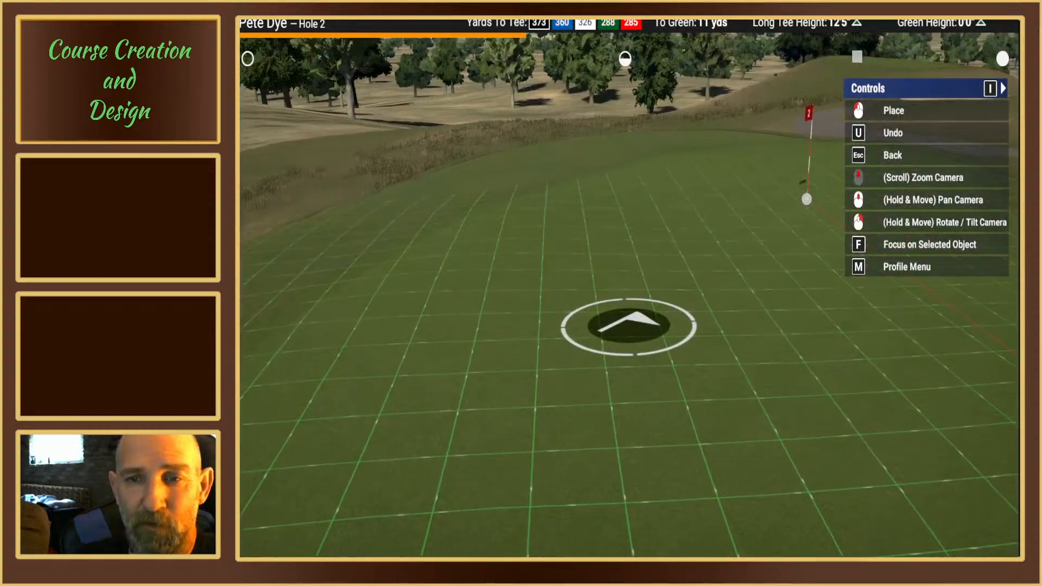
{"action": "middle_click_drag", "start_coordinate": [629, 325], "coordinate": [618, 297]}
{"action": "mouse_move", "coordinate": [617, 299]}
{"action": "right_mouse_down"}
{"action": "mouse_move", "coordinate": [612, 309]}
{"action": "mouse_move", "coordinate": [614, 296]}
{"action": "right_mouse_up"}
{"action": "right_click_drag", "start_coordinate": [671, 329], "coordinate": [668, 332]}
{"action": "scroll", "coordinate": [599, 266], "scroll_direction": "up", "scroll_amount": 2}
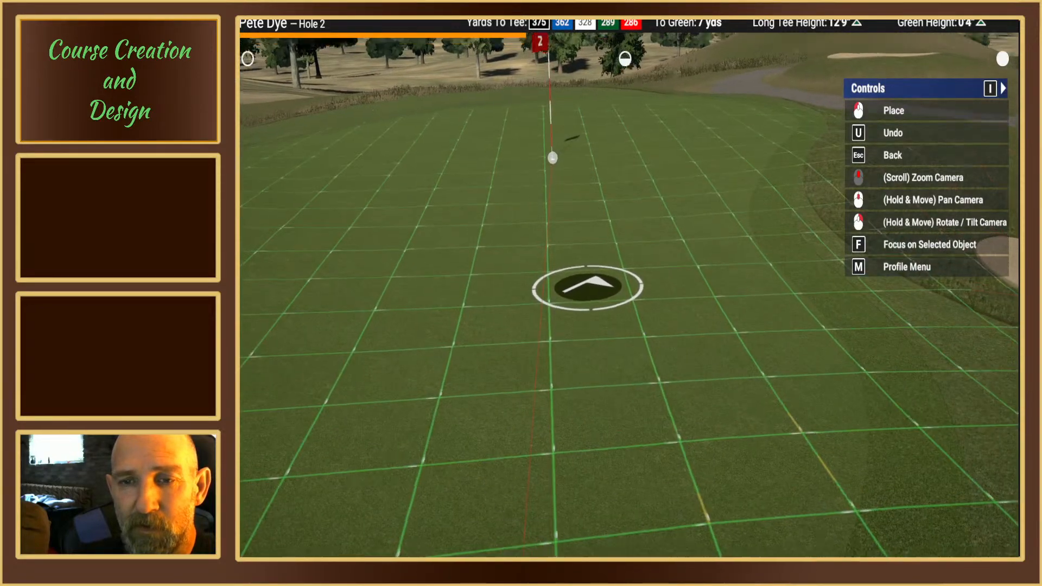
{"action": "mouse_move", "coordinate": [587, 288]}
{"action": "right_mouse_down"}
{"action": "mouse_move", "coordinate": [576, 321]}
{"action": "mouse_move", "coordinate": [588, 284]}
{"action": "right_mouse_up"}
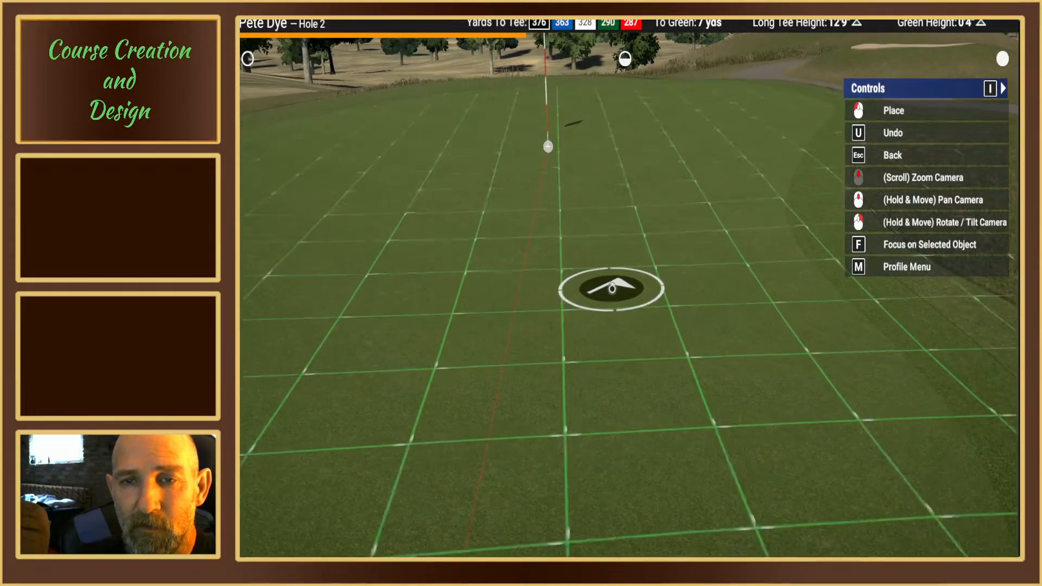
{"action": "mouse_move", "coordinate": [610, 288]}
{"action": "right_mouse_down"}
{"action": "mouse_move", "coordinate": [601, 334]}
{"action": "mouse_move", "coordinate": [608, 307]}
{"action": "right_mouse_up"}
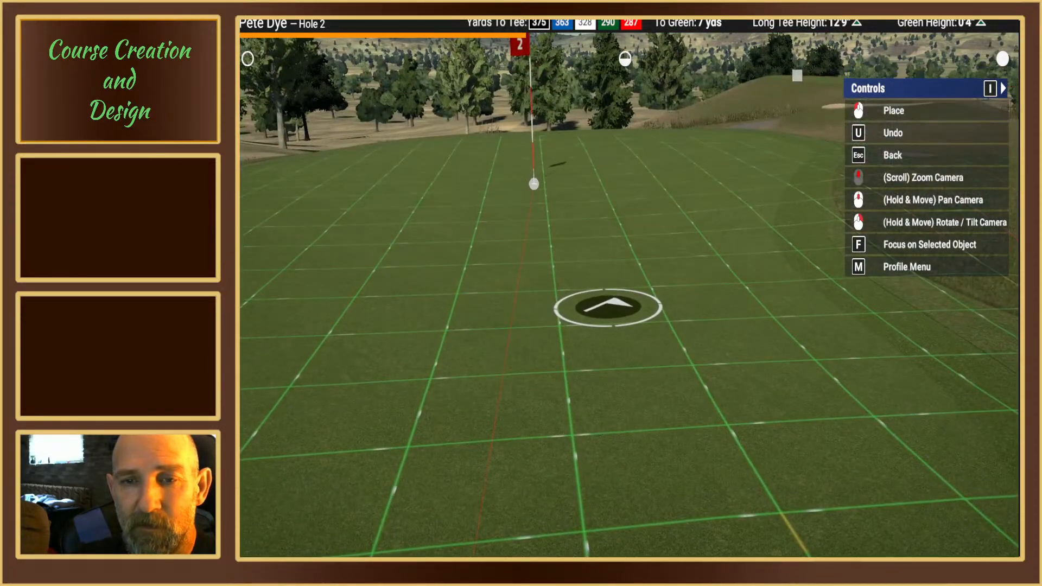
{"action": "left_click", "coordinate": [607, 307]}
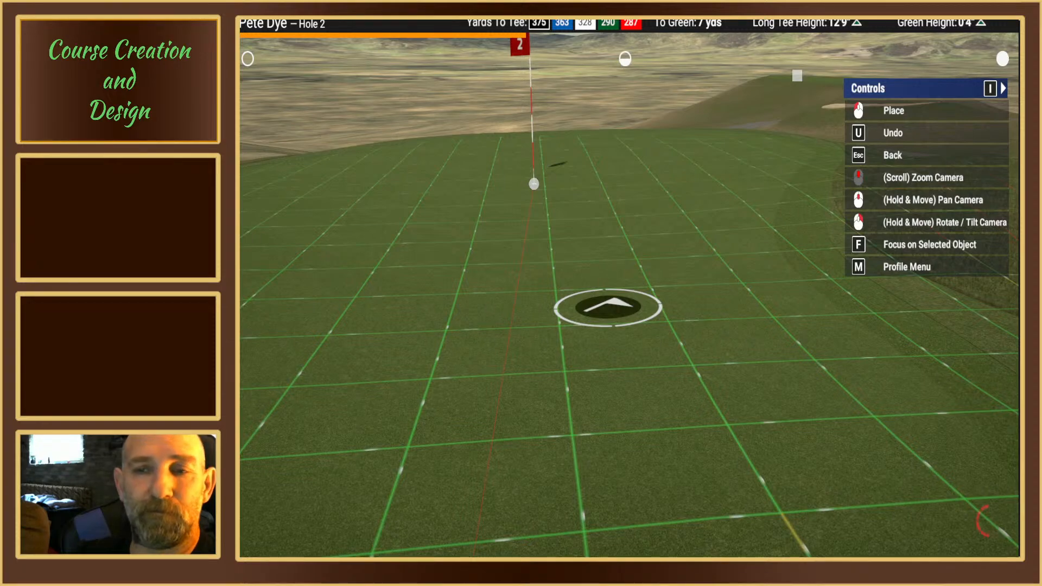
Step: Place a third pin on the left side of hole 2's green, about 6 yards from the green waypoint on level ground
{"action": "right_click_drag", "start_coordinate": [405, 277], "coordinate": [623, 284]}
{"action": "middle_click_drag", "start_coordinate": [623, 284], "coordinate": [628, 285]}
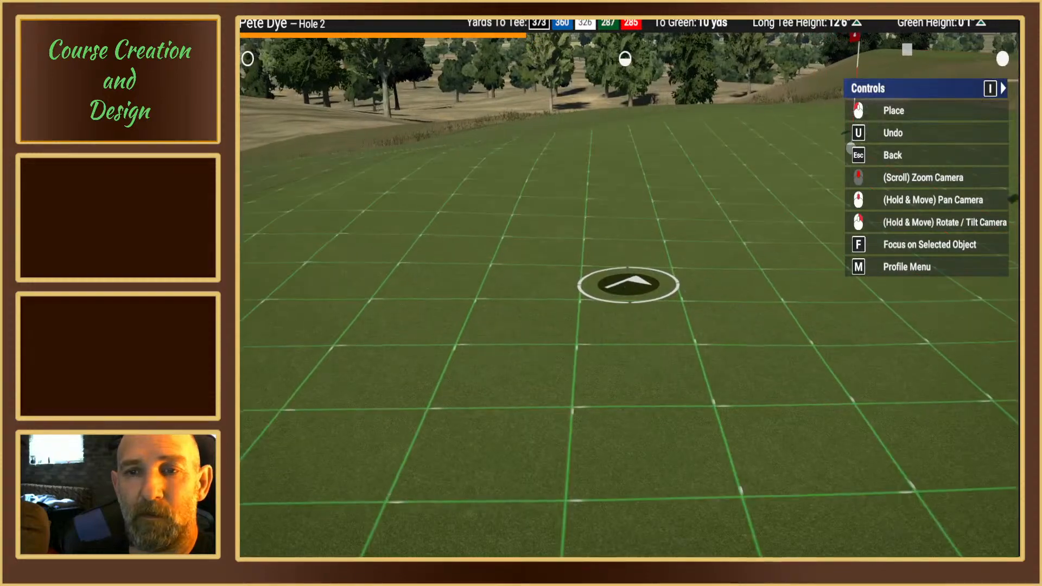
{"action": "right_click_drag", "start_coordinate": [629, 284], "coordinate": [624, 298]}
{"action": "middle_click_drag", "start_coordinate": [623, 298], "coordinate": [626, 282]}
{"action": "right_click_drag", "start_coordinate": [626, 281], "coordinate": [597, 267]}
{"action": "middle_click_drag", "start_coordinate": [598, 268], "coordinate": [632, 283]}
{"action": "mouse_move", "coordinate": [633, 284]}
{"action": "right_mouse_down"}
{"action": "mouse_move", "coordinate": [623, 282]}
{"action": "mouse_move", "coordinate": [632, 309]}
{"action": "mouse_move", "coordinate": [633, 287]}
{"action": "right_mouse_up"}
{"action": "middle_click_drag", "start_coordinate": [633, 286], "coordinate": [626, 283]}
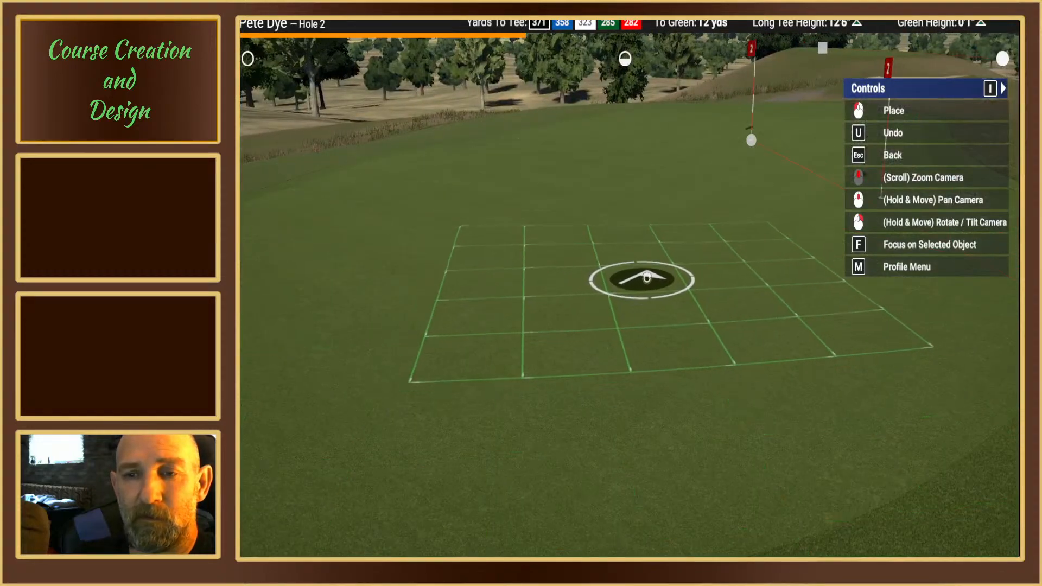
{"action": "scroll", "coordinate": [696, 278], "scroll_direction": "up", "scroll_amount": 5}
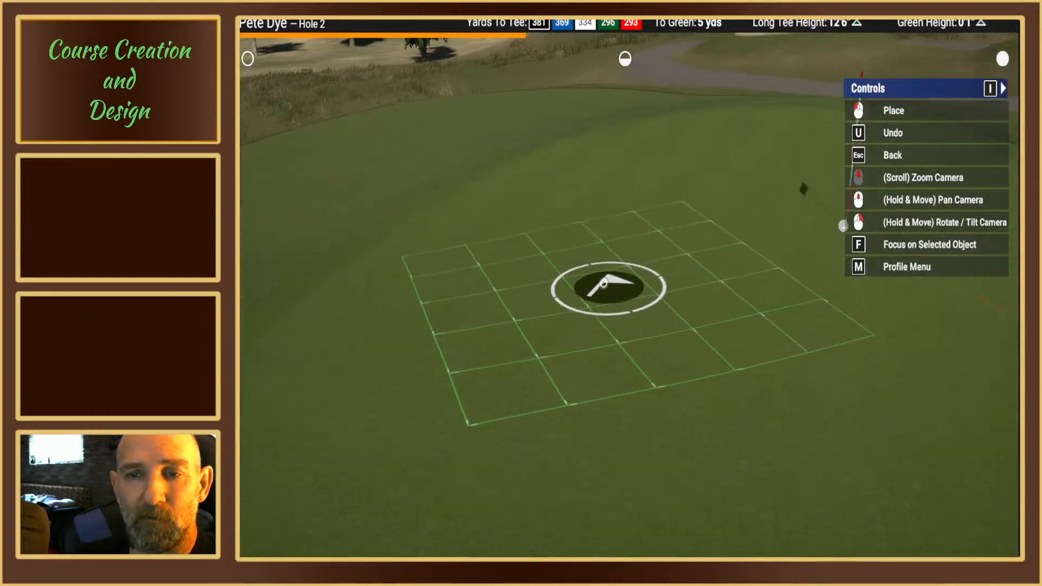
{"action": "mouse_move", "coordinate": [601, 336]}
{"action": "right_mouse_down"}
{"action": "mouse_move", "coordinate": [600, 344]}
{"action": "mouse_move", "coordinate": [603, 332]}
{"action": "right_mouse_up"}
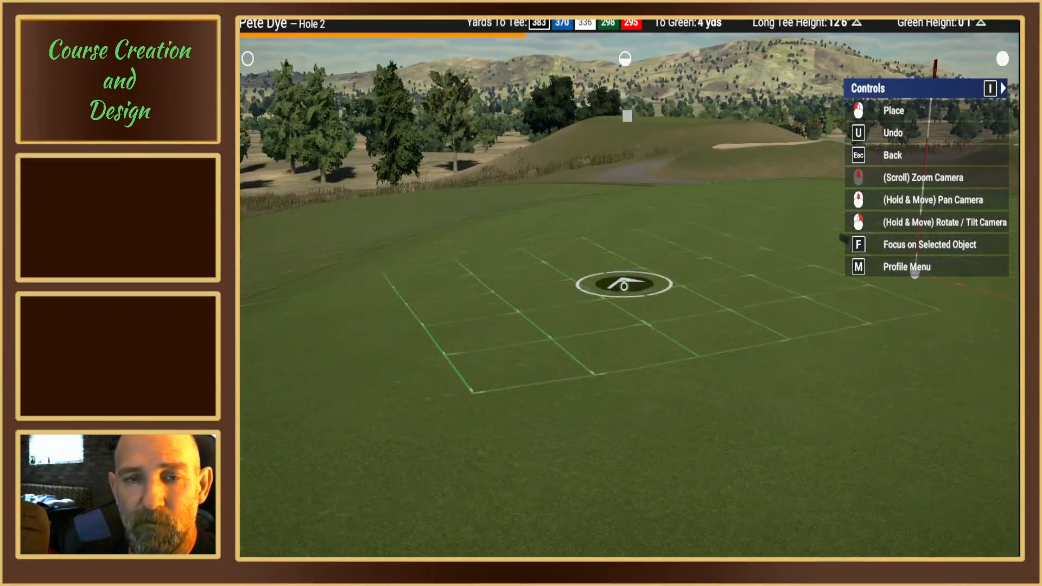
{"action": "mouse_move", "coordinate": [659, 361]}
{"action": "right_mouse_down"}
{"action": "mouse_move", "coordinate": [630, 365]}
{"action": "mouse_move", "coordinate": [626, 305]}
{"action": "right_mouse_up"}
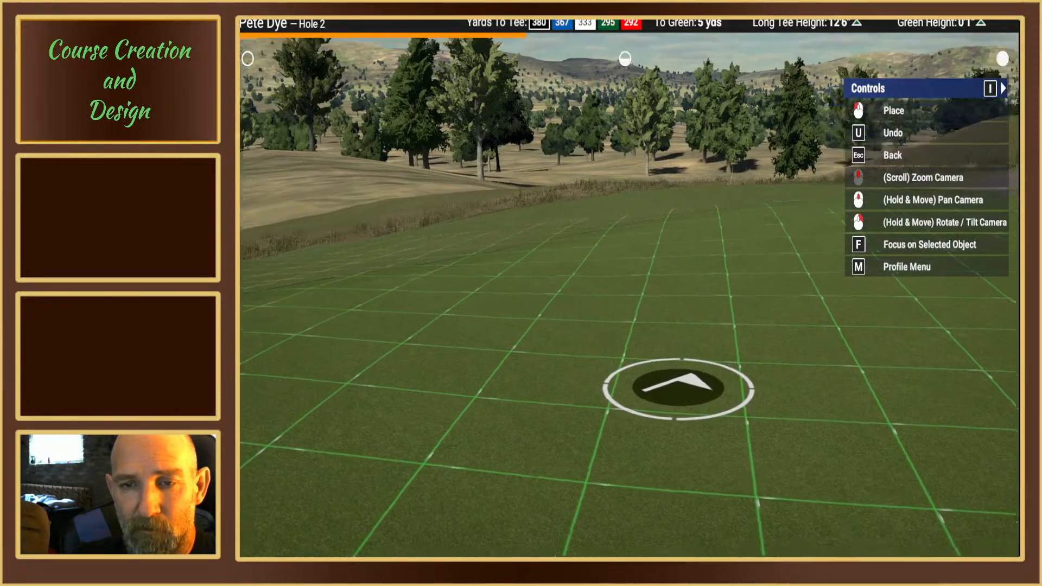
{"action": "mouse_move", "coordinate": [674, 381]}
{"action": "right_mouse_down"}
{"action": "mouse_move", "coordinate": [672, 367]}
{"action": "mouse_move", "coordinate": [688, 376]}
{"action": "mouse_move", "coordinate": [717, 367]}
{"action": "mouse_move", "coordinate": [659, 316]}
{"action": "mouse_move", "coordinate": [686, 325]}
{"action": "right_mouse_up"}
{"action": "scroll", "coordinate": [676, 340], "scroll_direction": "up", "scroll_amount": 3}
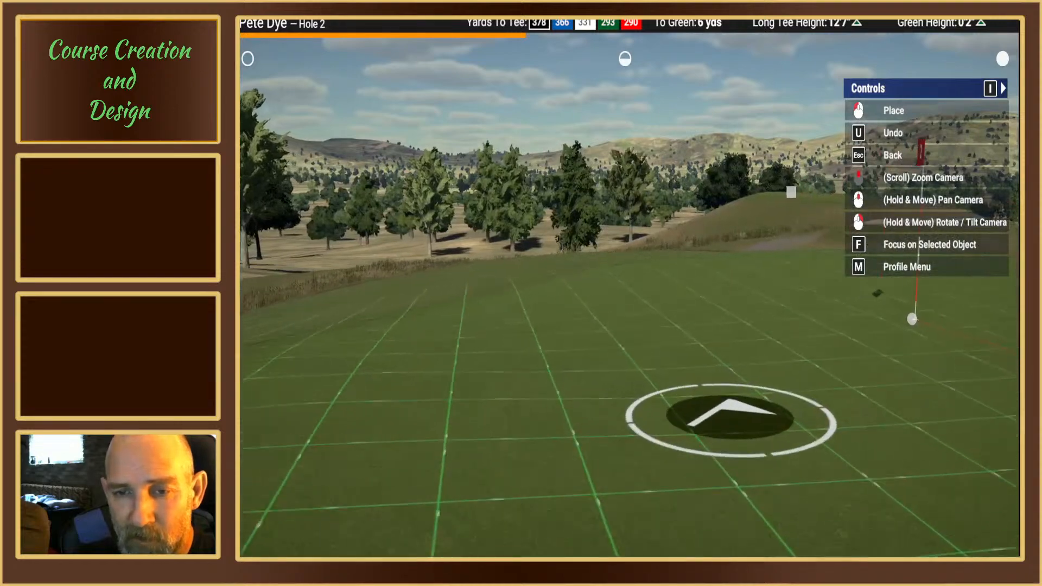
{"action": "right_click_drag", "start_coordinate": [732, 421], "coordinate": [700, 408]}
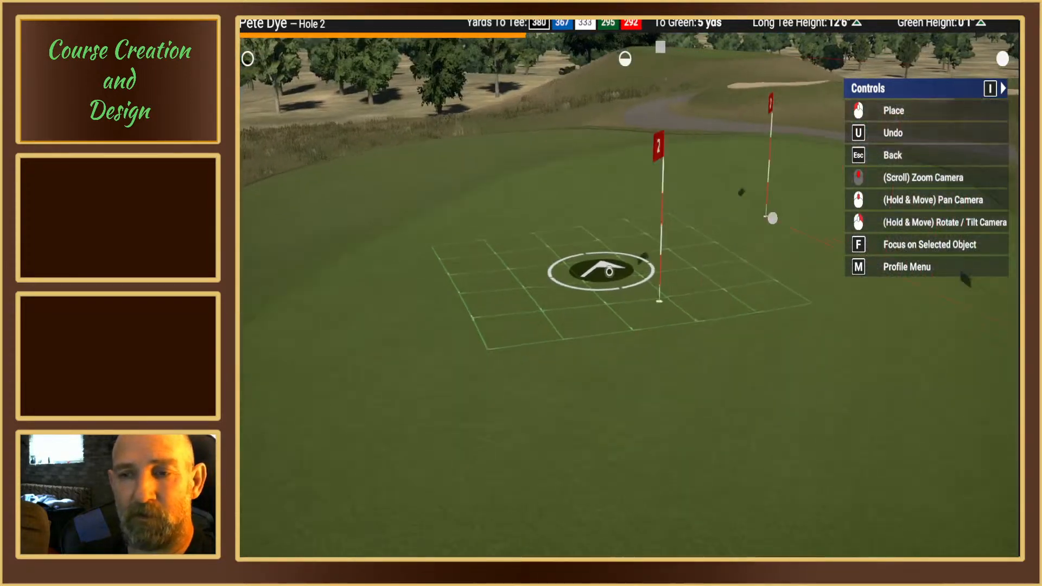
Step: Place a fourth pin on the front-left part of hole 2's green, about 13 yards from the waypoint, and review the pin spread
{"action": "mouse_move", "coordinate": [617, 290]}
{"action": "right_mouse_down"}
{"action": "mouse_move", "coordinate": [686, 266]}
{"action": "mouse_move", "coordinate": [623, 277]}
{"action": "mouse_move", "coordinate": [622, 297]}
{"action": "mouse_move", "coordinate": [627, 270]}
{"action": "mouse_move", "coordinate": [696, 272]}
{"action": "mouse_move", "coordinate": [752, 300]}
{"action": "mouse_move", "coordinate": [809, 297]}
{"action": "mouse_move", "coordinate": [658, 255]}
{"action": "mouse_move", "coordinate": [671, 202]}
{"action": "mouse_move", "coordinate": [639, 302]}
{"action": "right_mouse_up"}
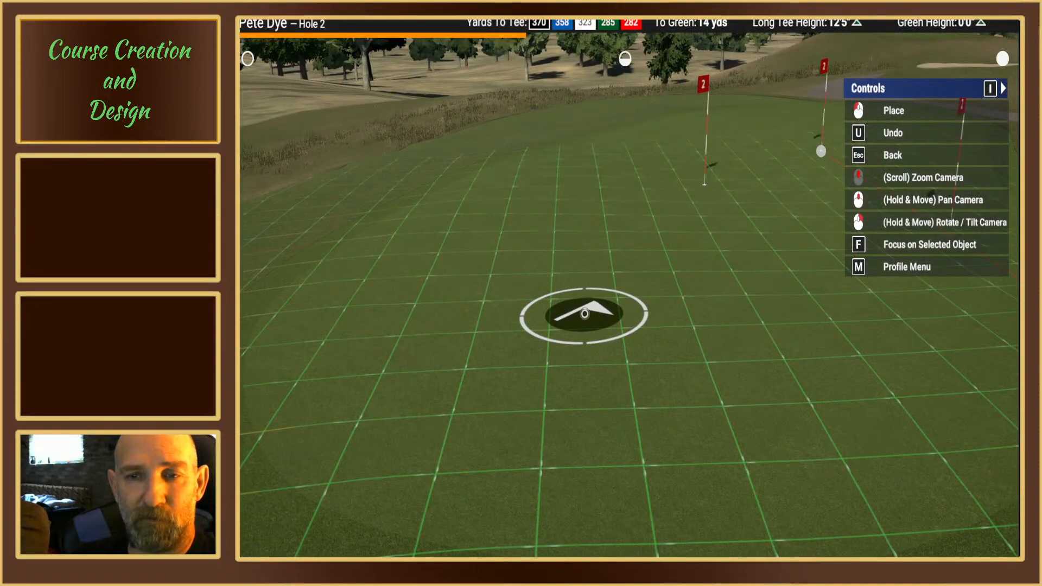
{"action": "mouse_move", "coordinate": [585, 314]}
{"action": "right_mouse_down"}
{"action": "mouse_move", "coordinate": [579, 261]}
{"action": "mouse_move", "coordinate": [582, 312]}
{"action": "right_mouse_up"}
{"action": "left_click", "coordinate": [625, 283]}
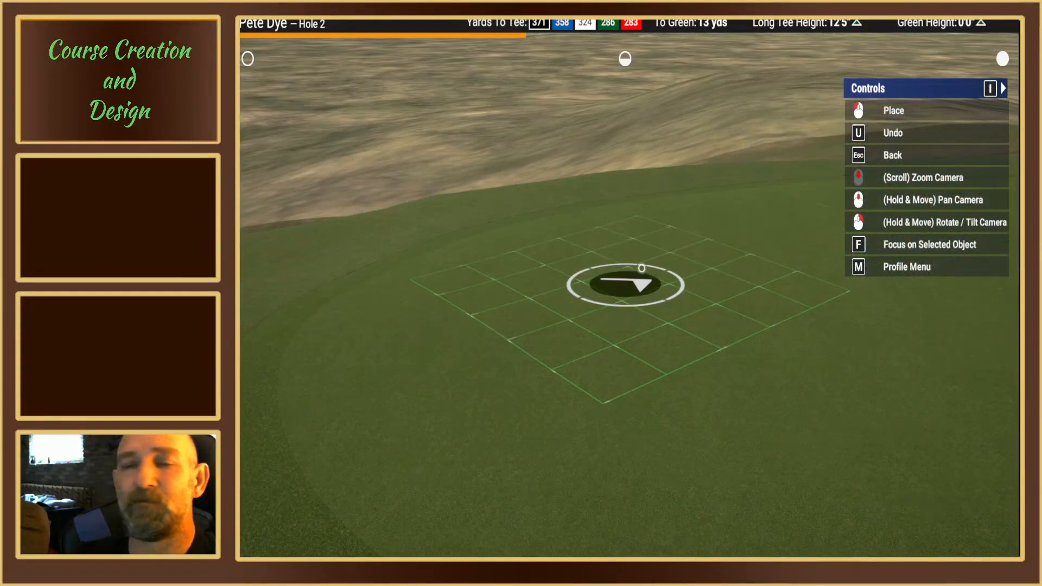
{"action": "scroll", "coordinate": [642, 266], "scroll_direction": "down", "scroll_amount": 5}
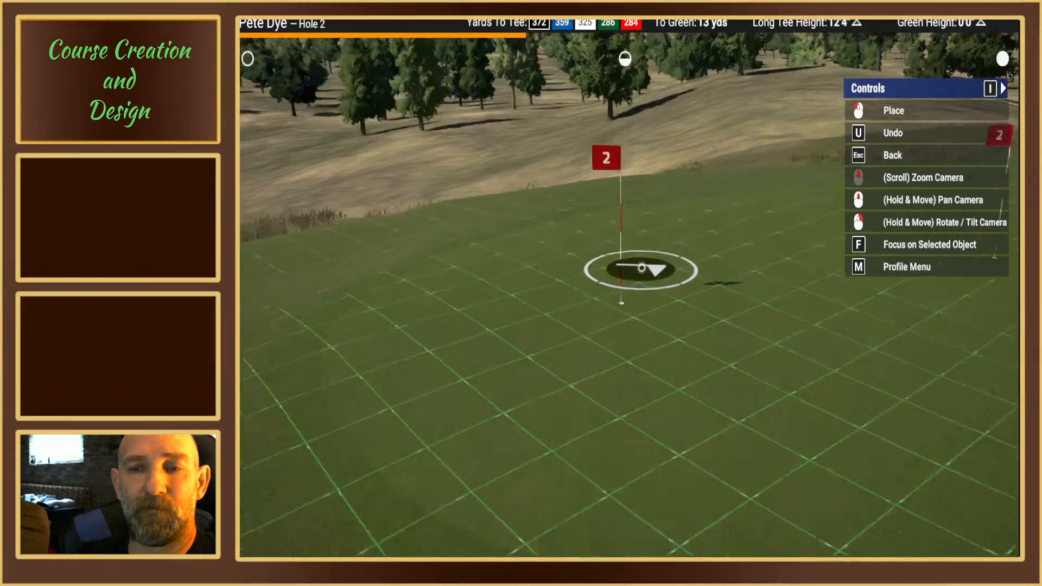
{"action": "right_click_drag", "start_coordinate": [644, 265], "coordinate": [716, 256]}
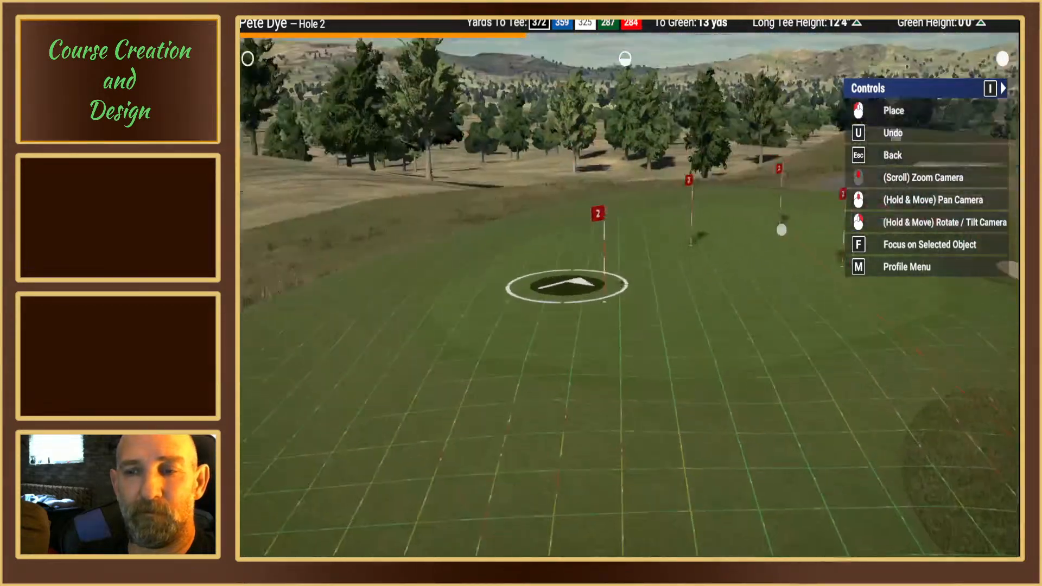
{"action": "mouse_move", "coordinate": [567, 286]}
{"action": "right_mouse_down"}
{"action": "mouse_move", "coordinate": [616, 285]}
{"action": "mouse_move", "coordinate": [609, 279]}
{"action": "right_mouse_up"}
{"action": "left_click", "coordinate": [591, 276]}
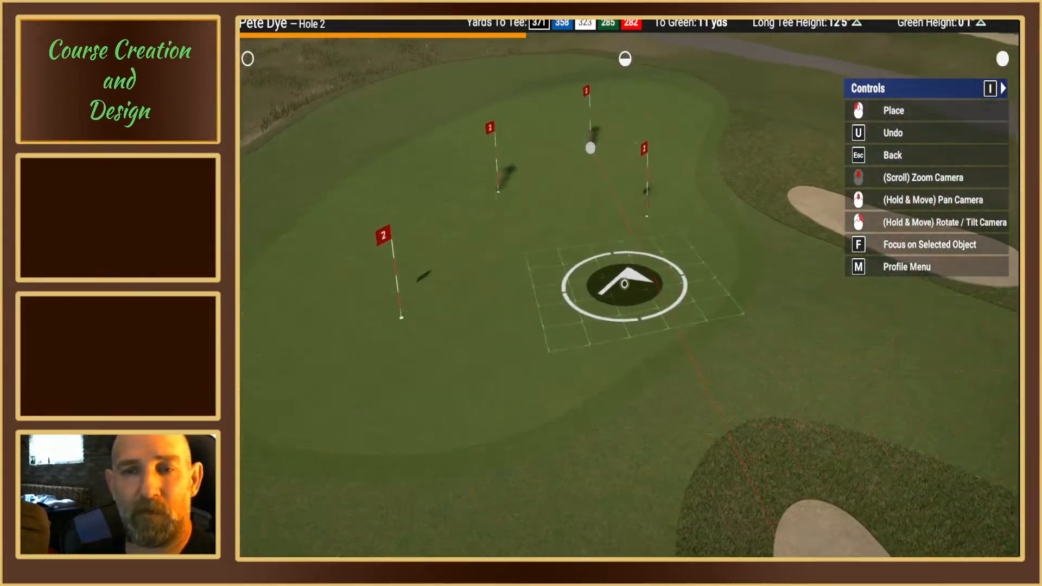
Step: Finish placing pins, playtest hole 2 from the Blue tees with pin set 3, and return to the course editor
{"action": "key", "text": "Escape"}
{"action": "left_click", "coordinate": [299, 90]}
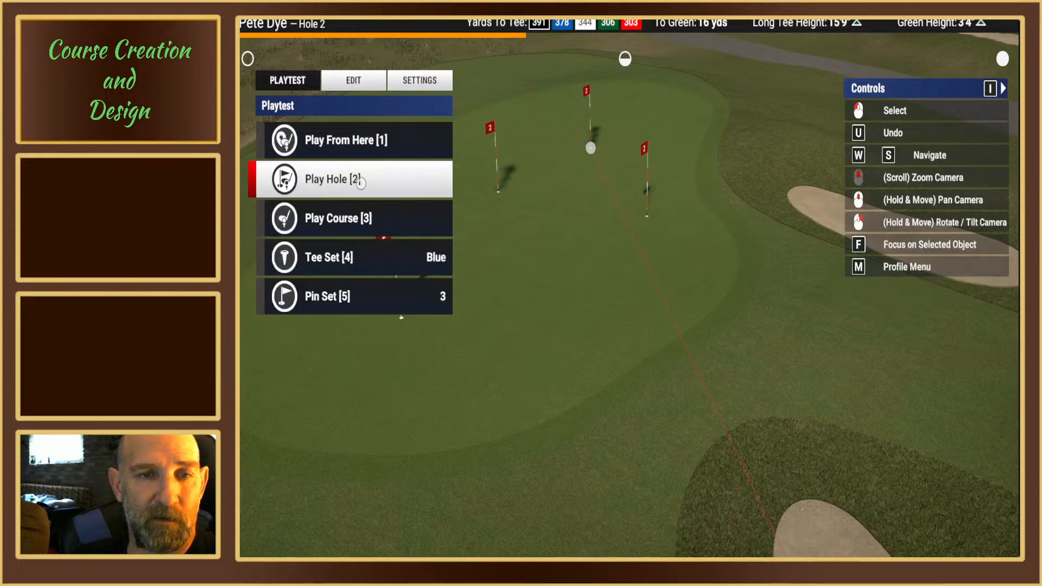
{"action": "left_click", "coordinate": [359, 186]}
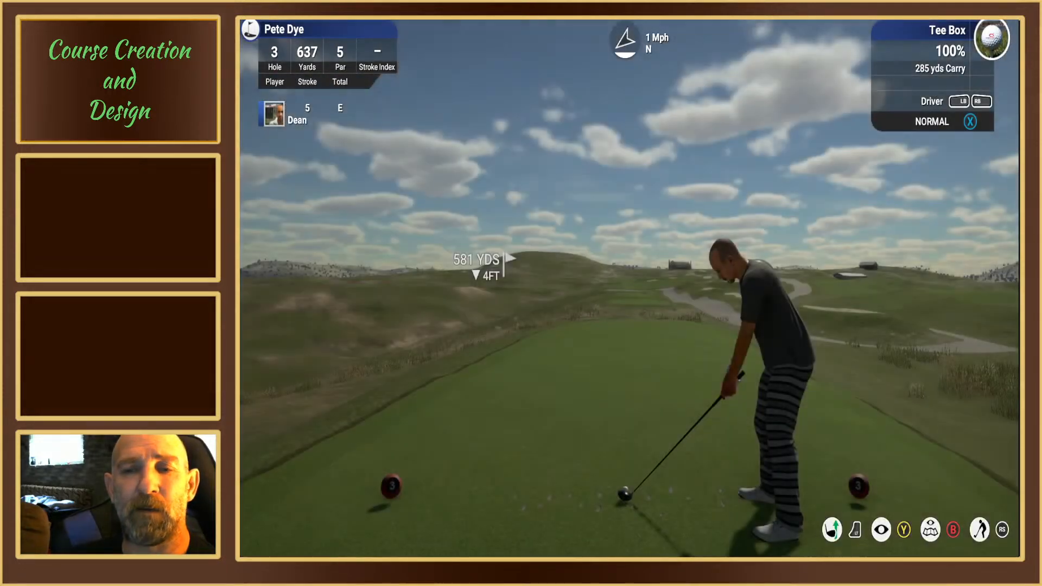
{"action": "key", "text": "Up"}
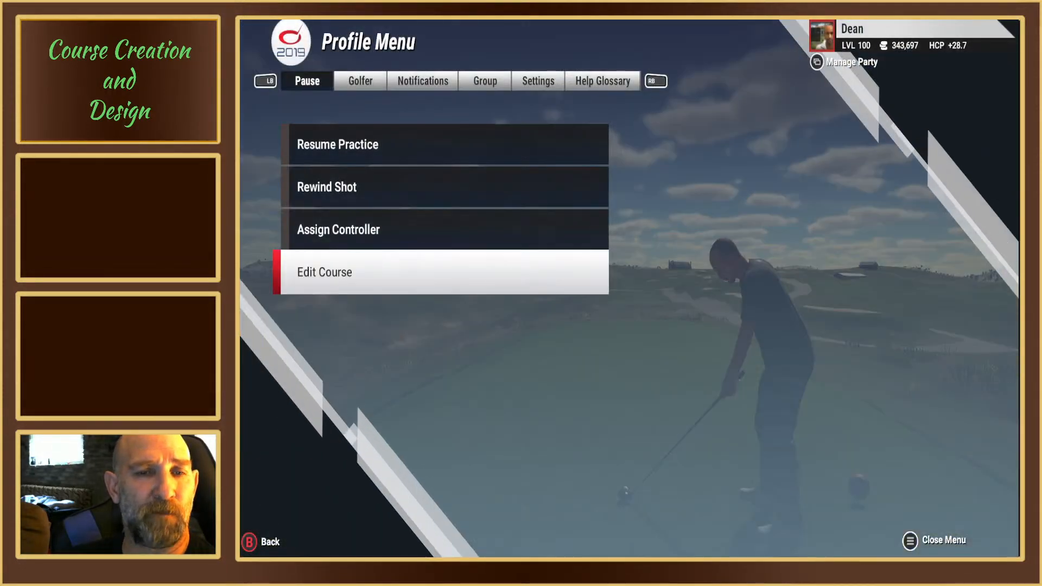
{"action": "key", "text": "Return"}
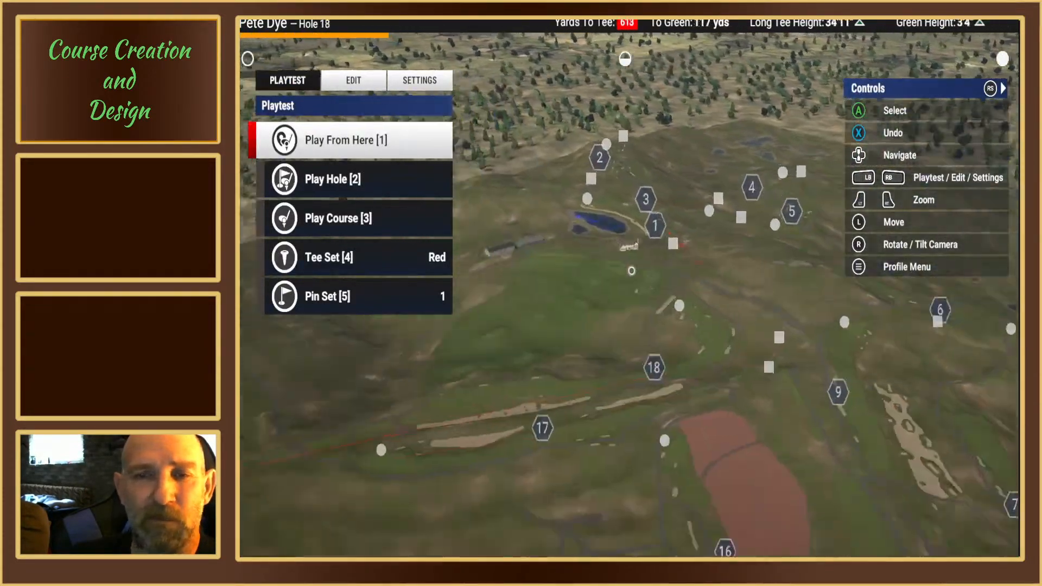
Step: Set the tee set to Blue and the pin set to 4, and start a playtest of hole 2
{"action": "key", "text": "Down"}
{"action": "key", "text": "Up"}
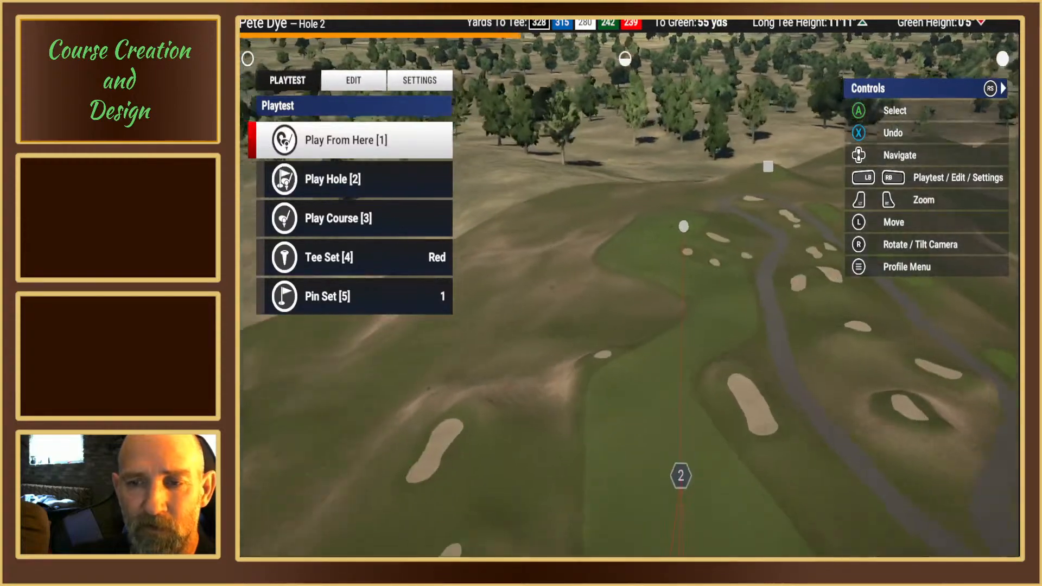
{"action": "left_click", "coordinate": [444, 258]}
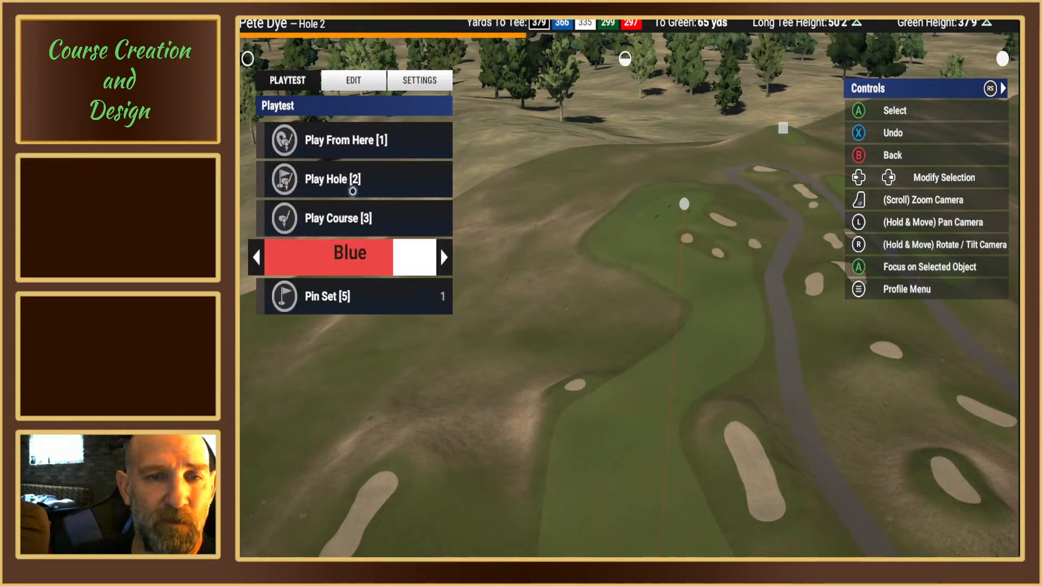
{"action": "left_click", "coordinate": [440, 298]}
{"action": "left_click", "coordinate": [449, 299]}
{"action": "left_click", "coordinate": [449, 299]}
{"action": "left_click", "coordinate": [450, 299]}
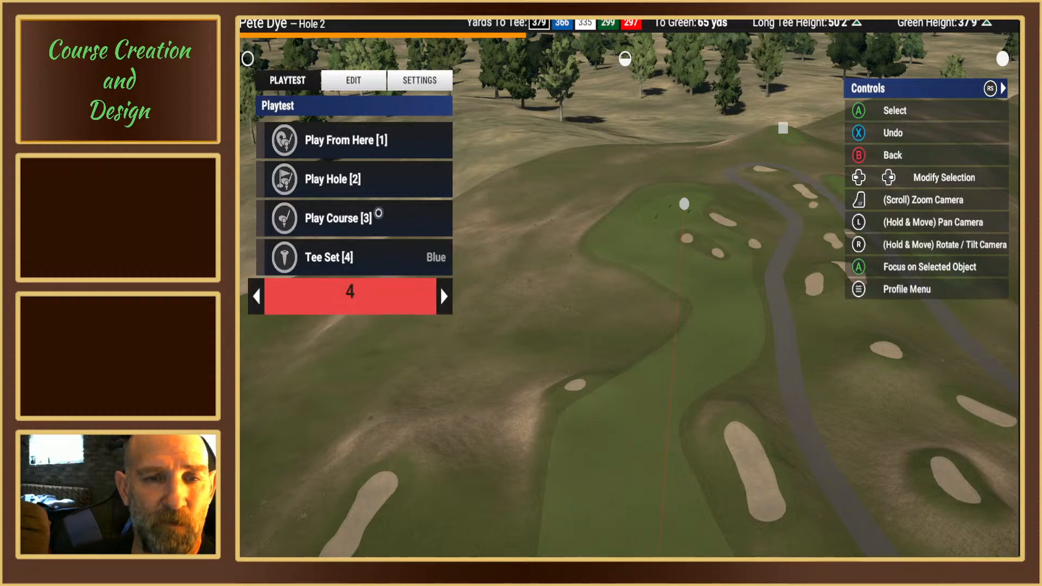
{"action": "left_click", "coordinate": [355, 186]}
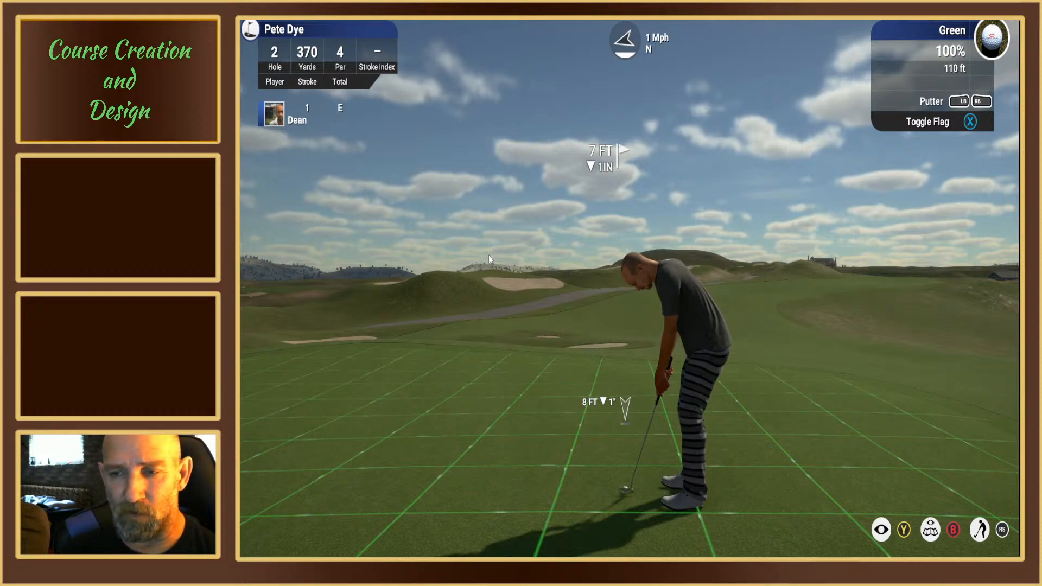
Step: Leave the playtest for the course editor and survey hole 2's green and the bunkers and cart paths beside hole 3's tee boxes
{"action": "key", "text": "Escape"}
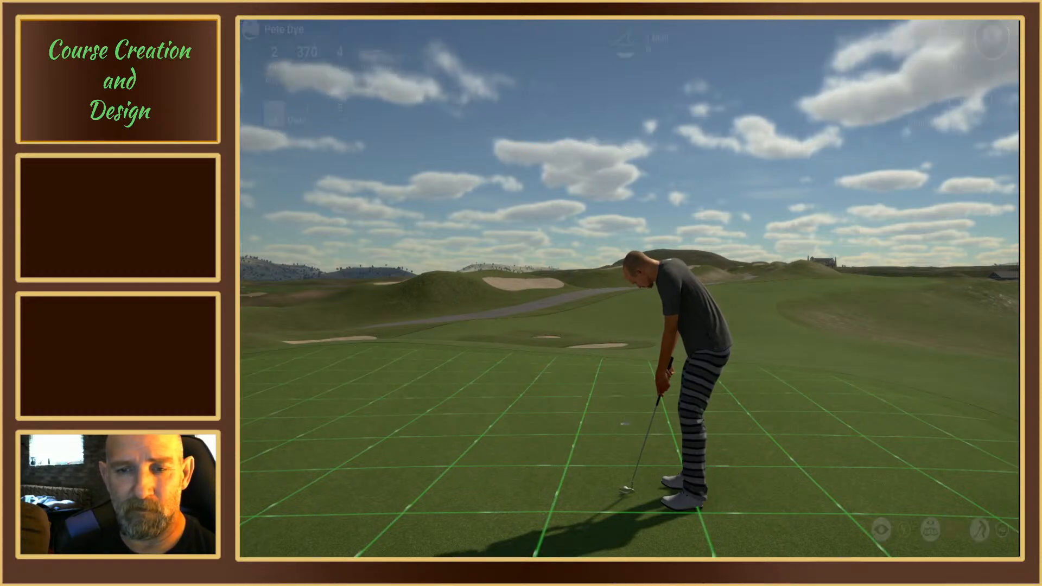
{"action": "key", "text": "Down"}
{"action": "key", "text": "Down"}
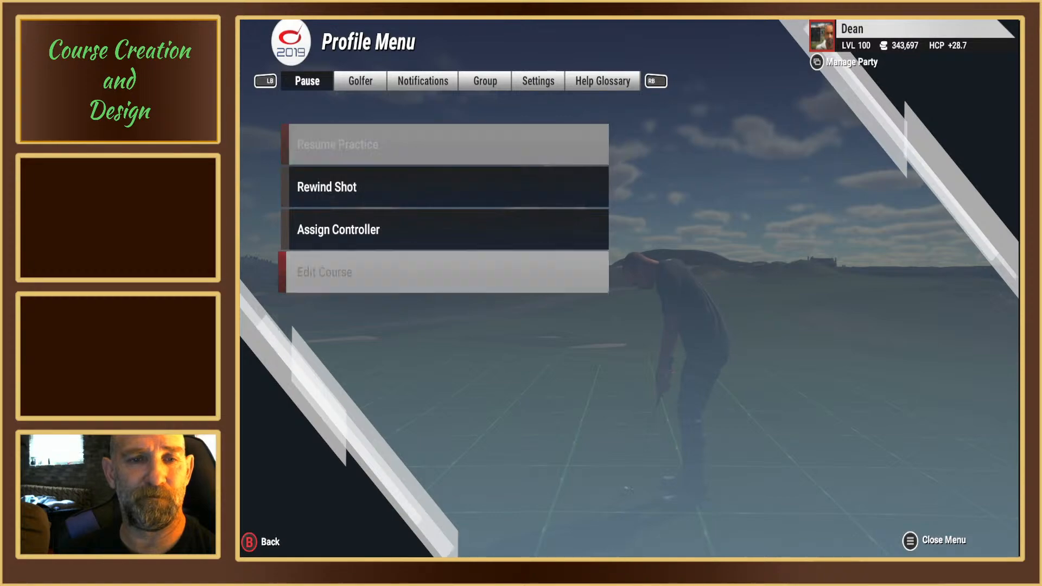
{"action": "key", "text": "Return"}
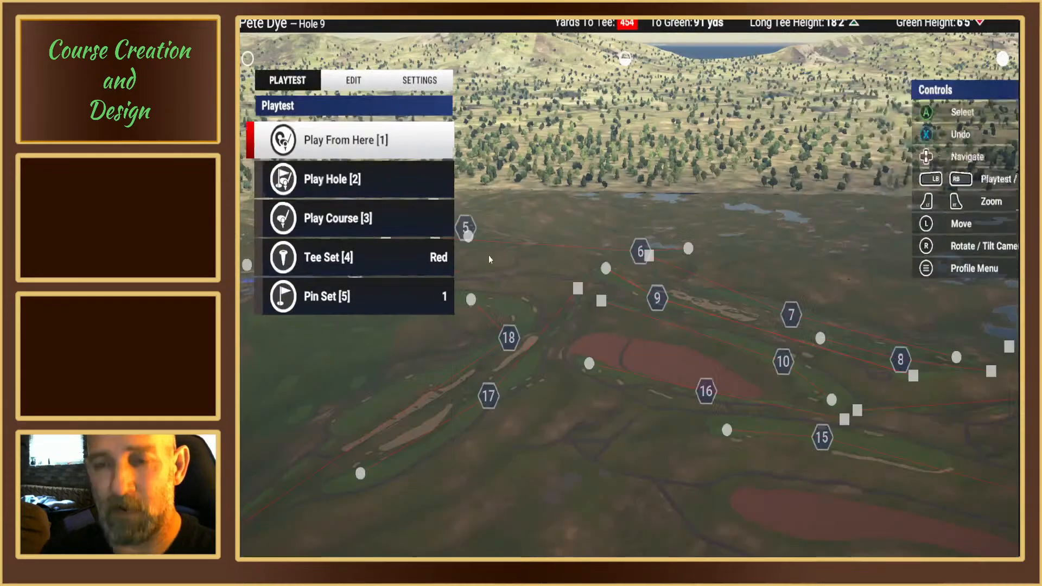
{"action": "key", "text": "Up"}
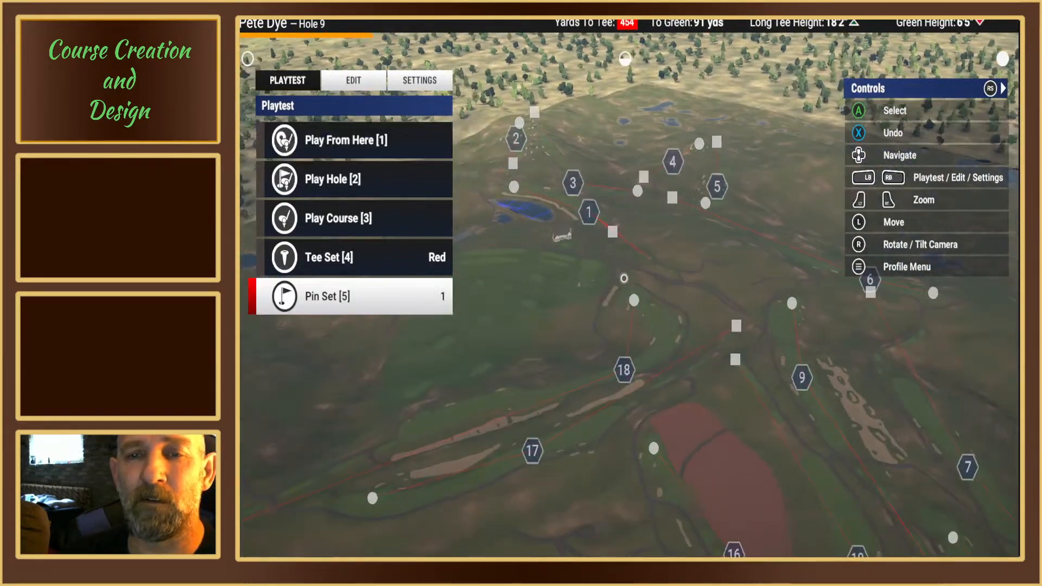
{"action": "key", "text": "Up"}
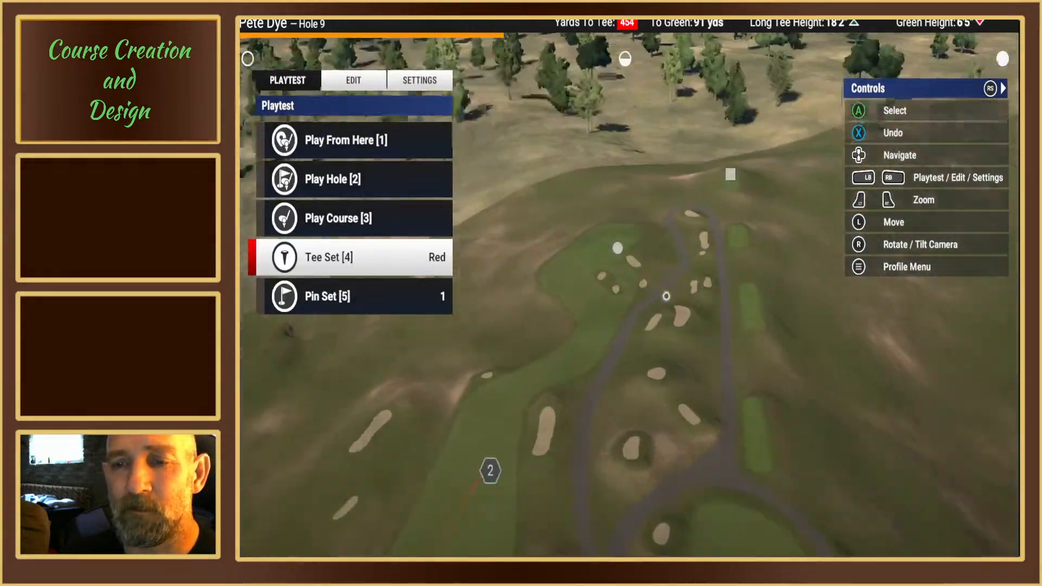
{"action": "key", "text": "Up"}
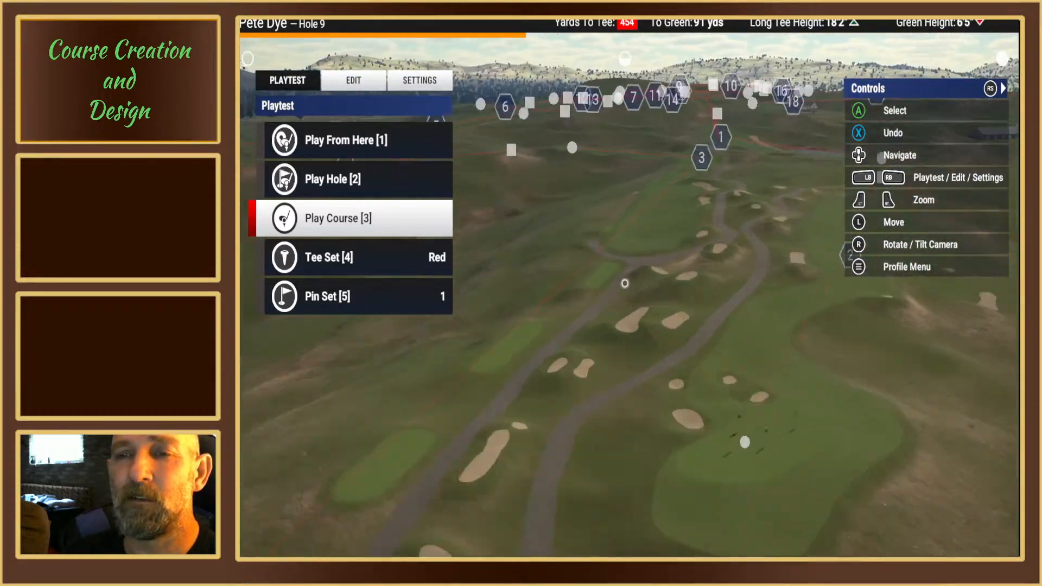
{"action": "key", "text": "Up"}
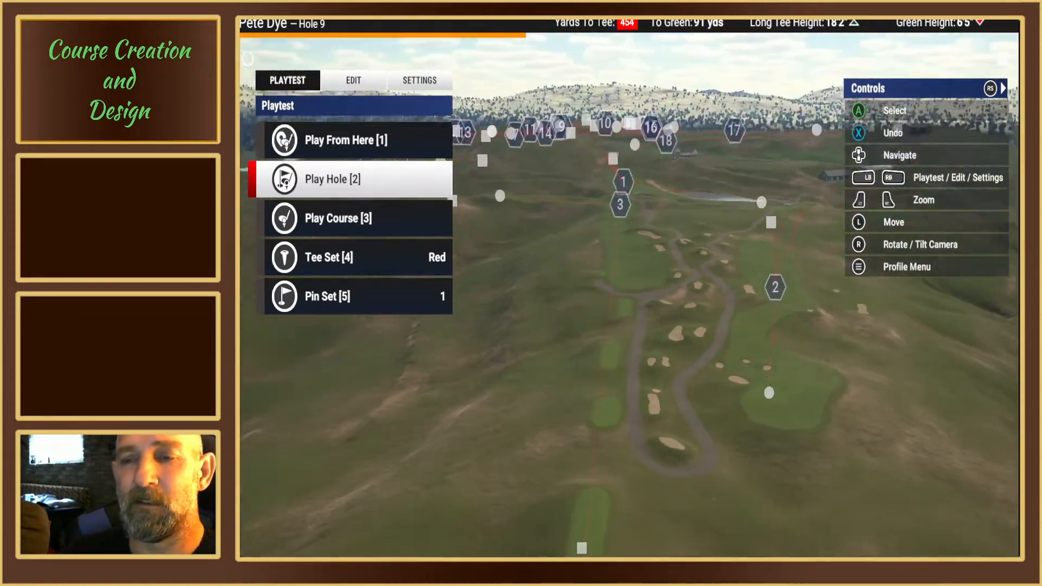
Step: Set the secondary surface at the lower end of hole 3's fairway, above the cart path junction, to Heavy Rough
{"action": "key", "text": "Up"}
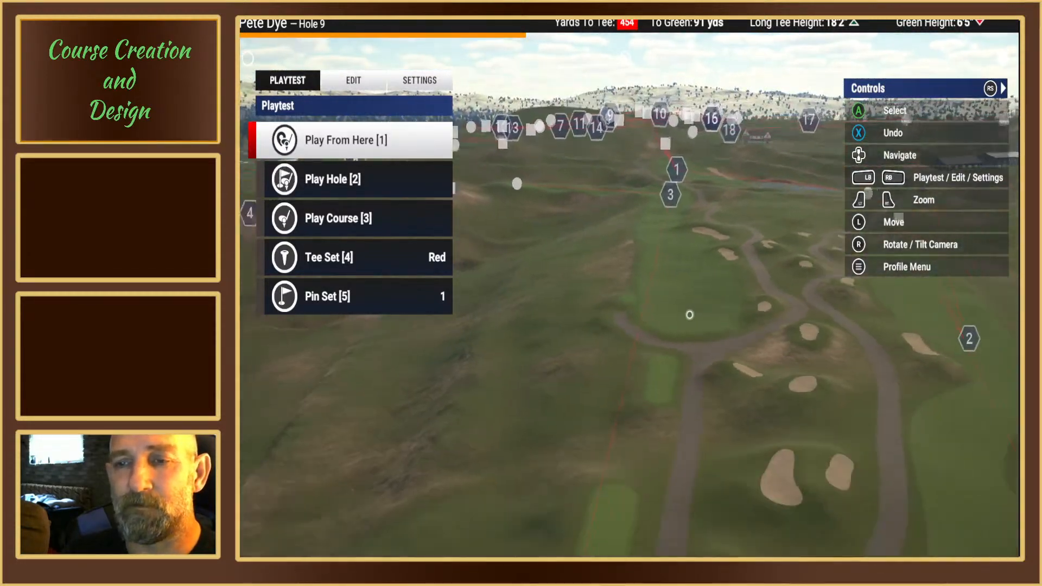
{"action": "left_click", "coordinate": [352, 80]}
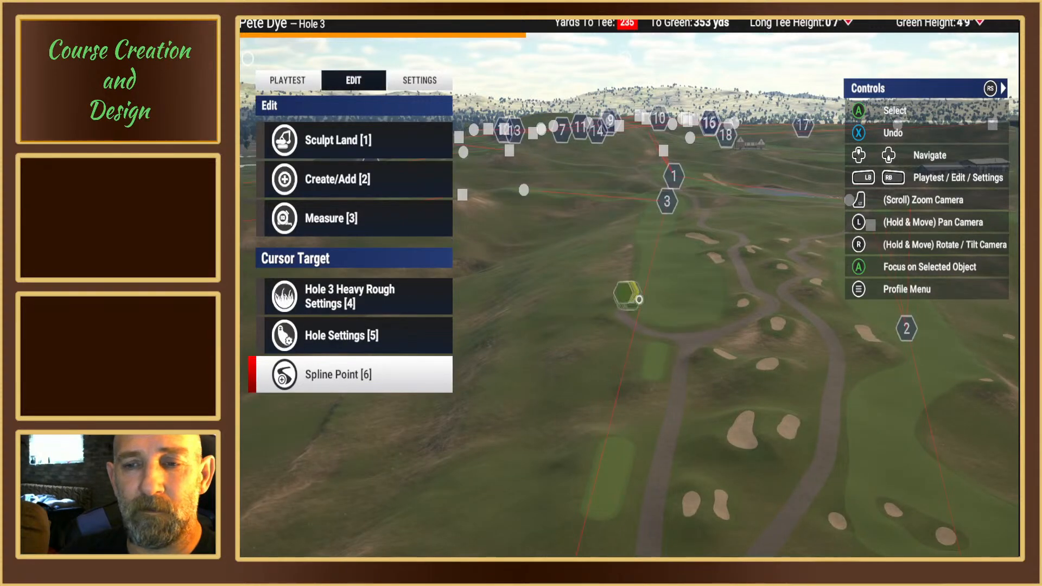
{"action": "scroll", "coordinate": [639, 299], "scroll_direction": "up", "scroll_amount": 5}
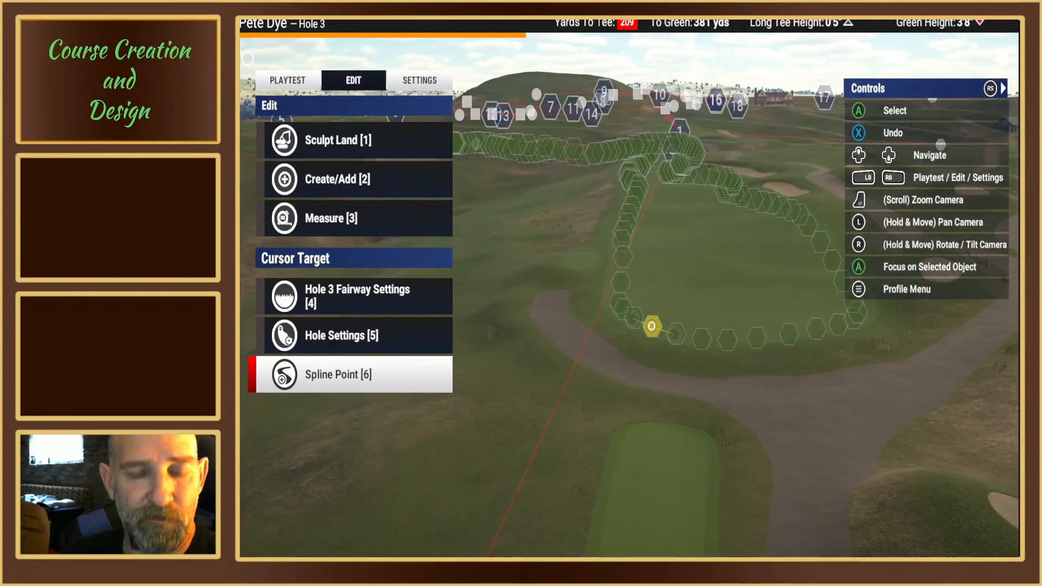
{"action": "left_click", "coordinate": [651, 325]}
{"action": "left_click", "coordinate": [283, 182]}
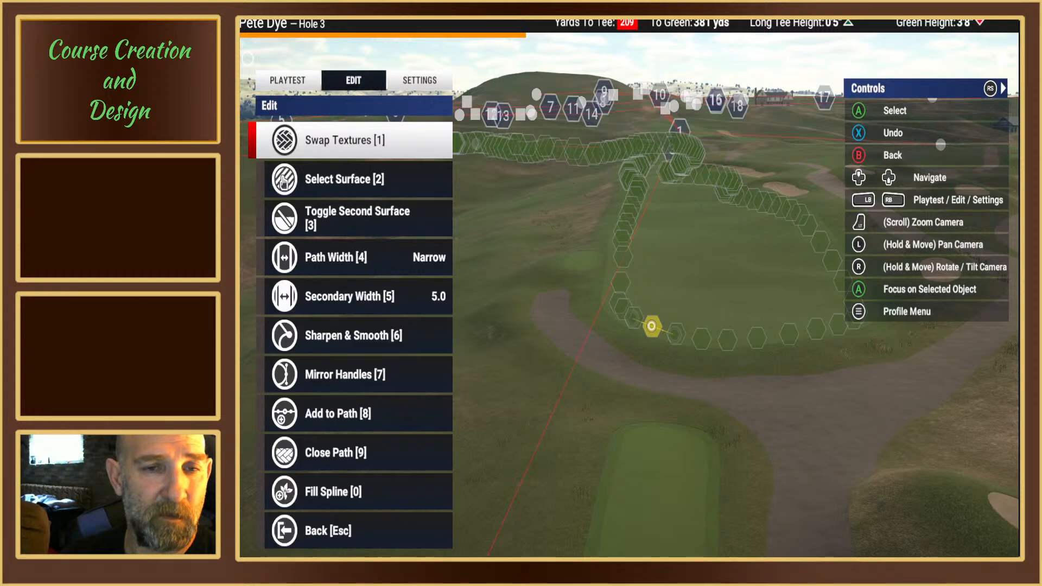
{"action": "left_click", "coordinate": [283, 180]}
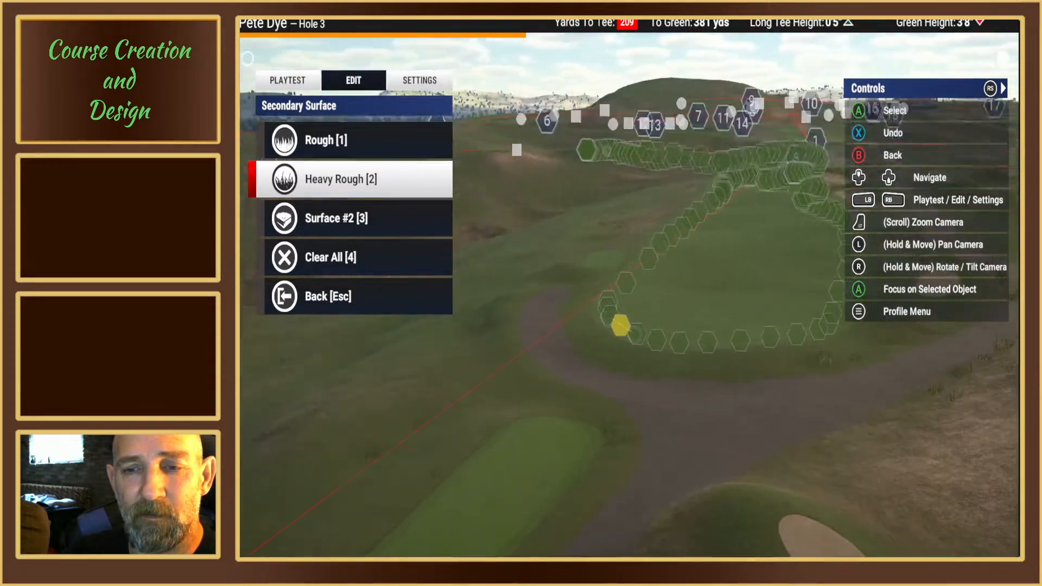
{"action": "key", "text": "Escape"}
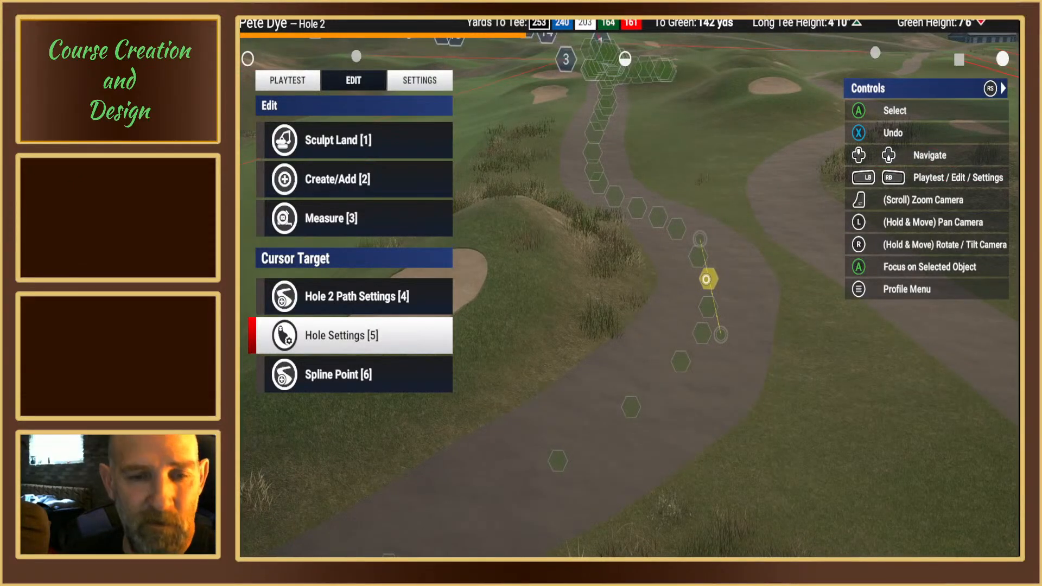
Step: Adjust the path width at the bend in hole 2's cart path and smooth the path around that spline point
{"action": "key", "text": "6"}
{"action": "key", "text": "2"}
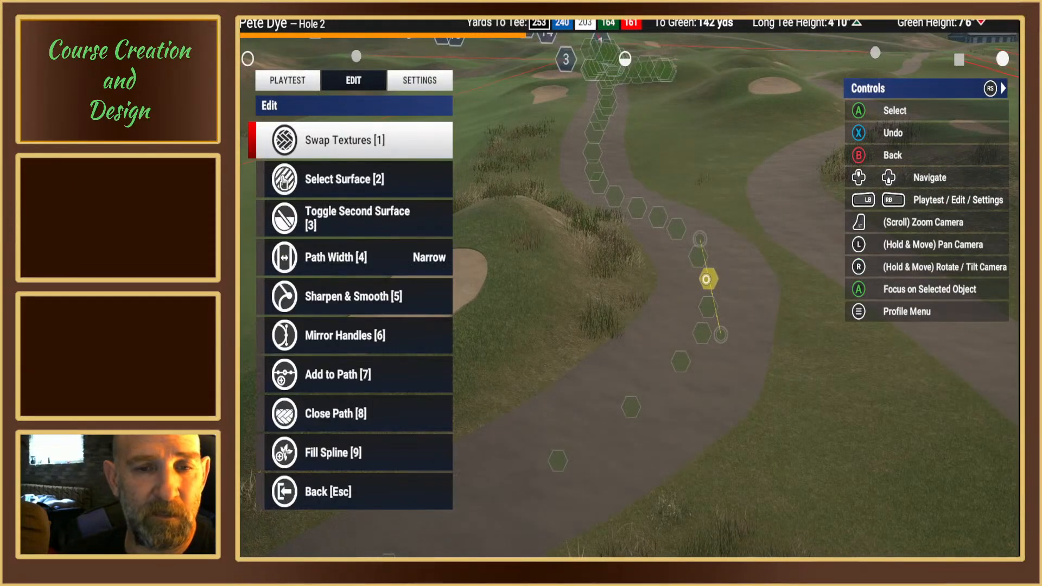
{"action": "key", "text": "4"}
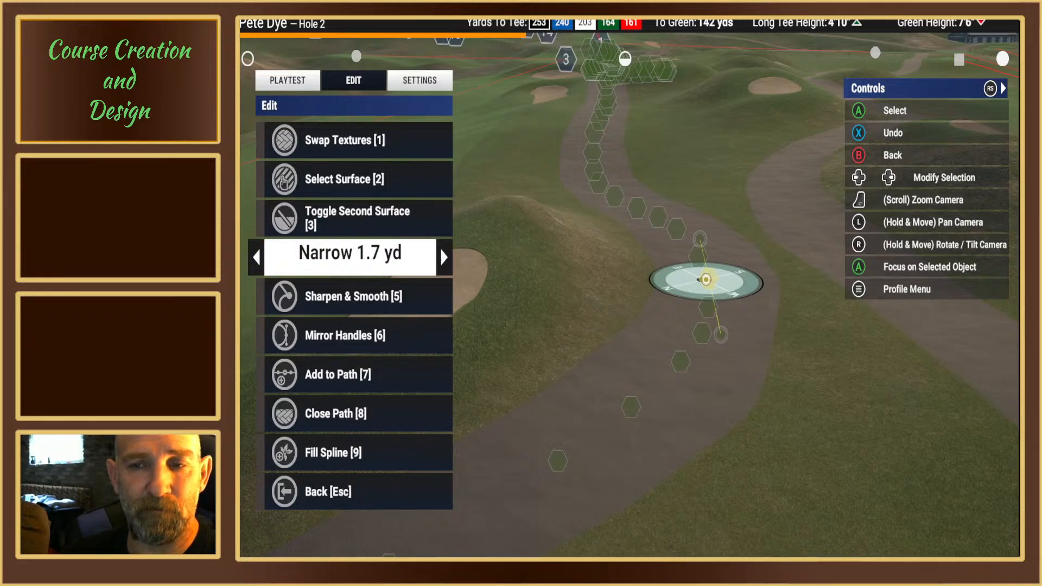
{"action": "key", "text": "Return"}
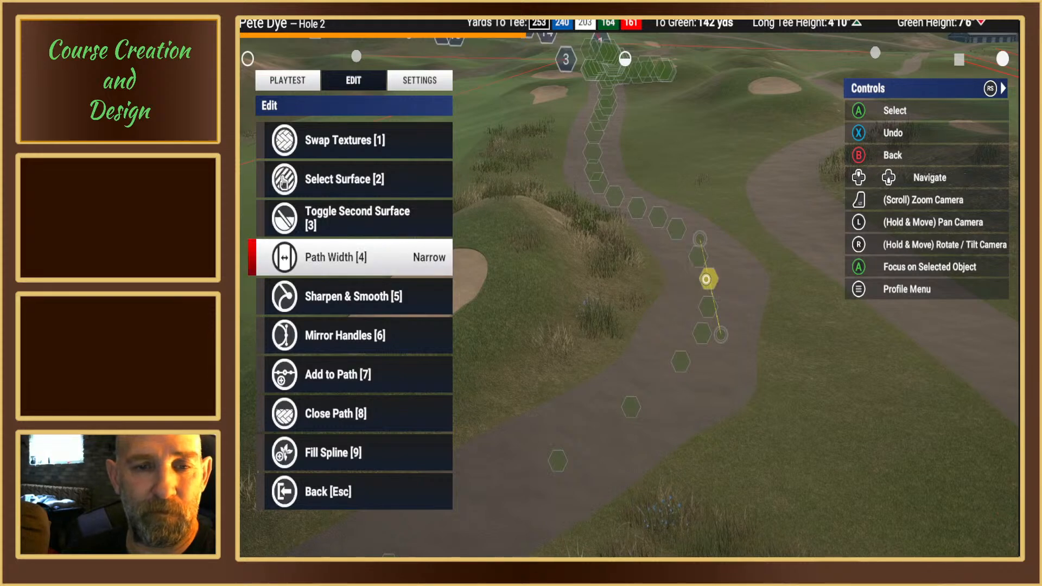
{"action": "key", "text": "5"}
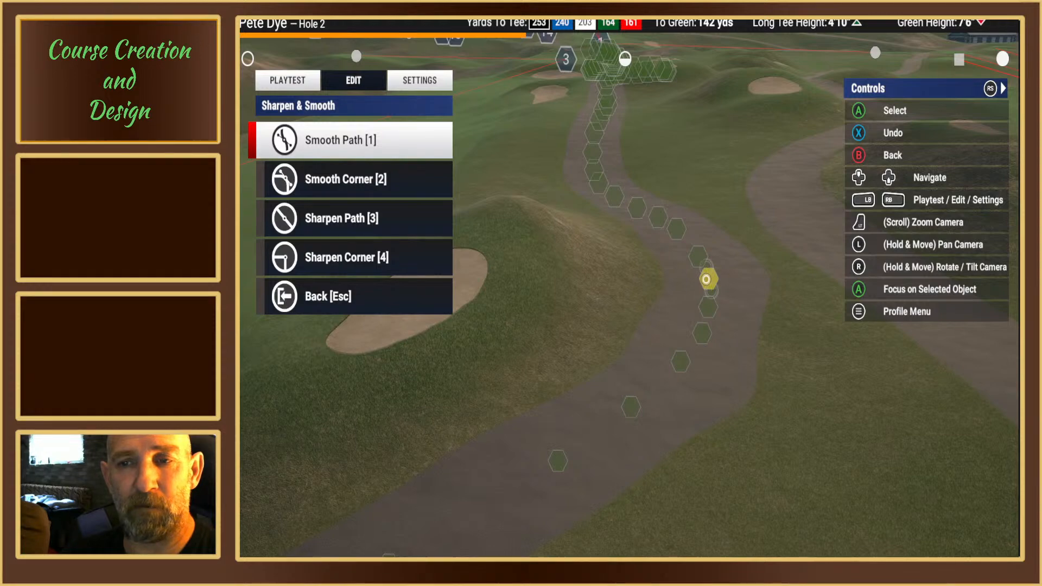
{"action": "key", "text": "Down"}
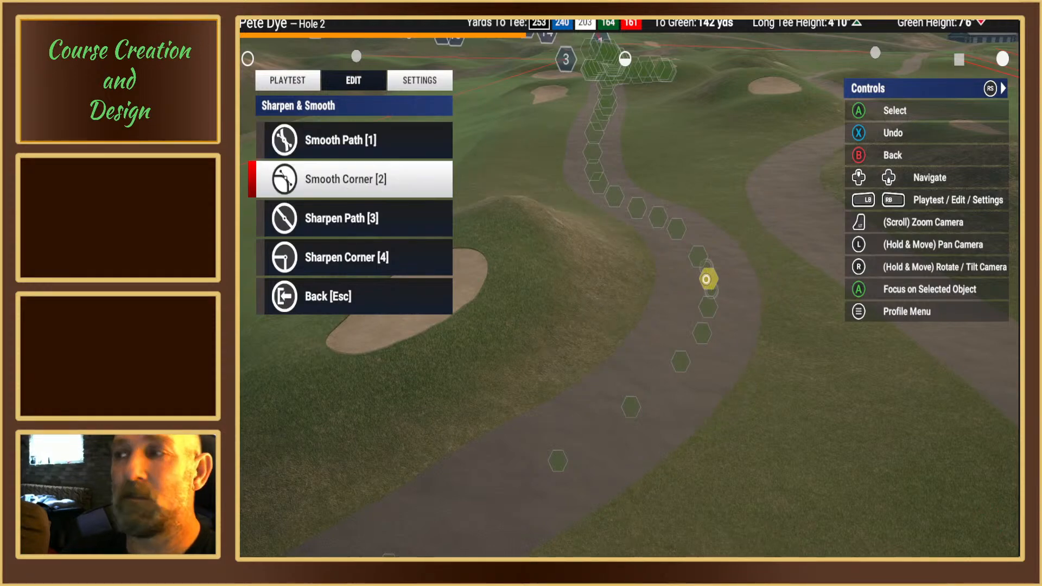
{"action": "key", "text": "Escape"}
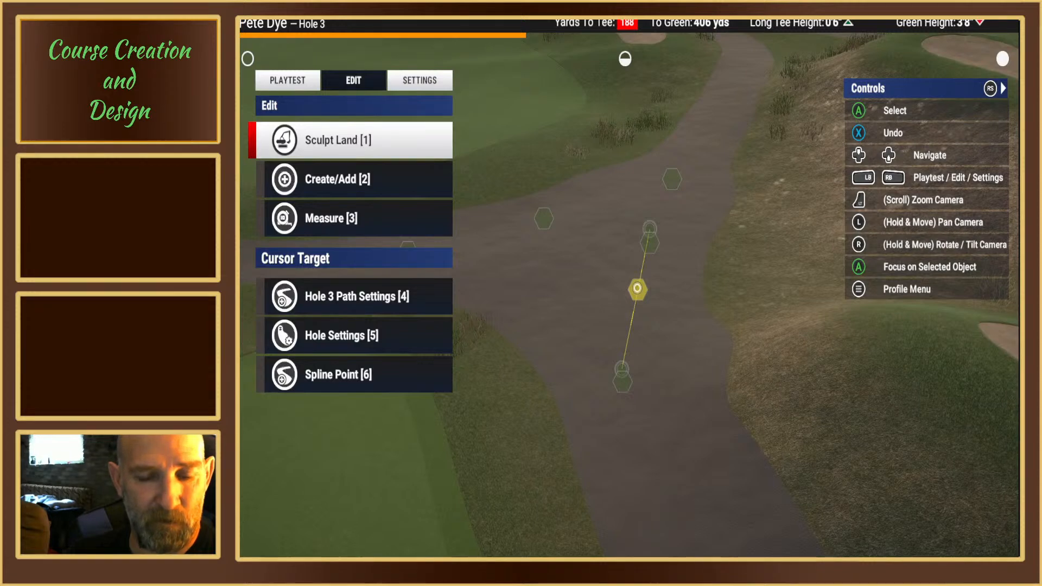
Step: Smooth the hole 3 cart path at the spline point in the middle of its junction
{"action": "key", "text": "6"}
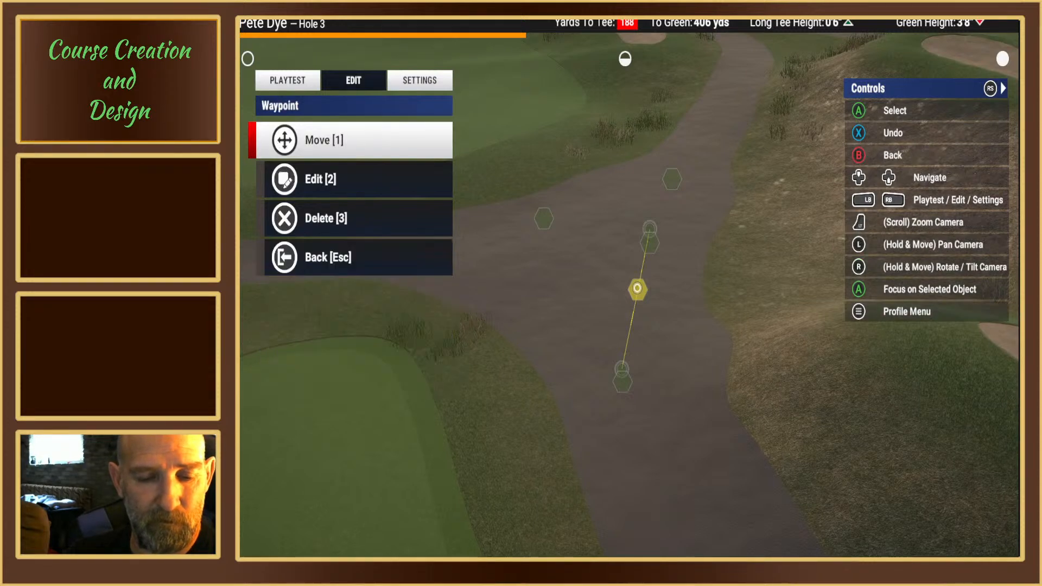
{"action": "key", "text": "2"}
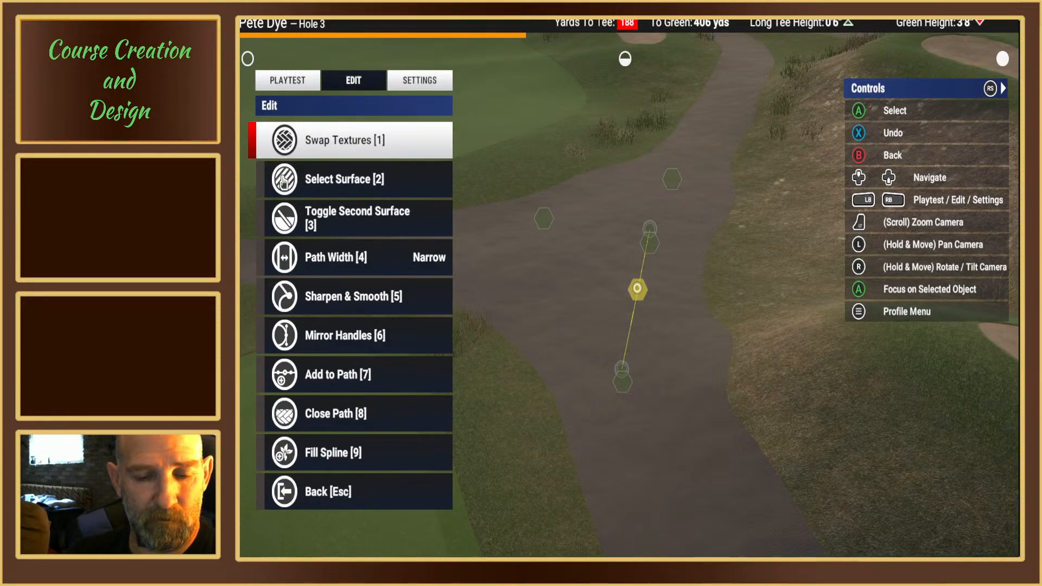
{"action": "key", "text": "5"}
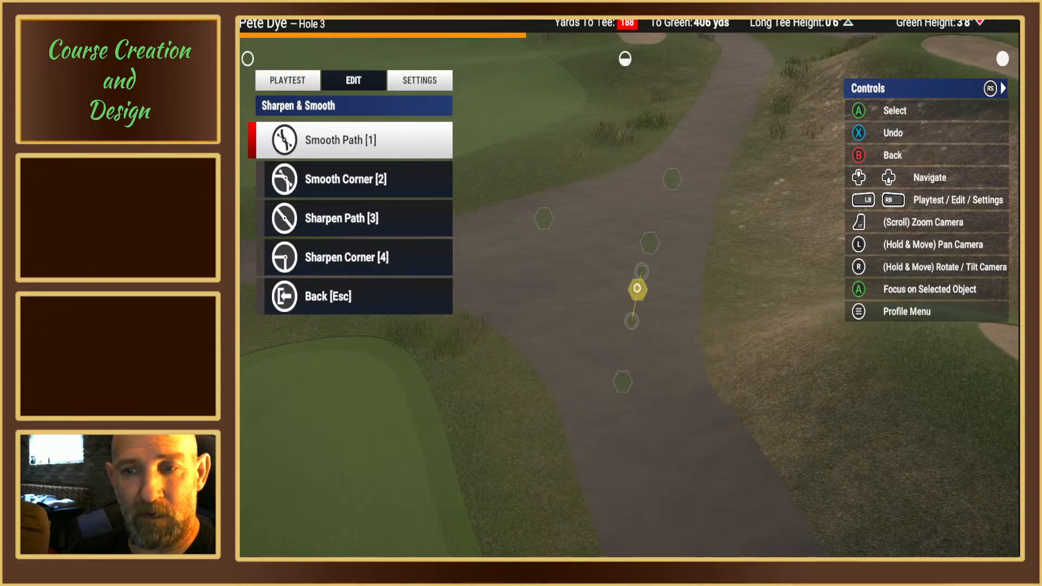
{"action": "key", "text": "Down"}
{"action": "key", "text": "Return"}
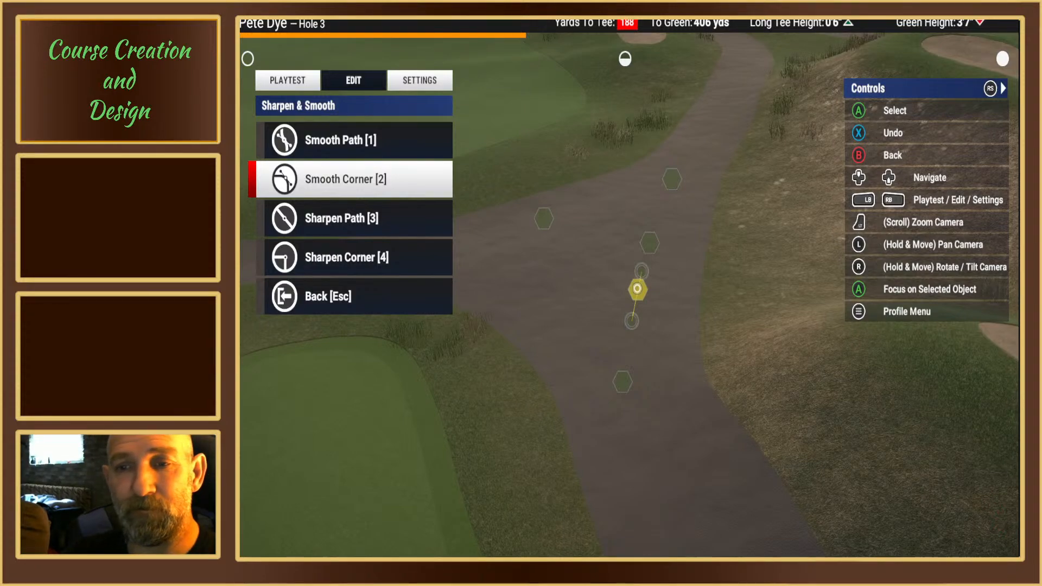
{"action": "right_click_drag", "start_coordinate": [627, 287], "coordinate": [488, 239]}
{"action": "key", "text": "Escape"}
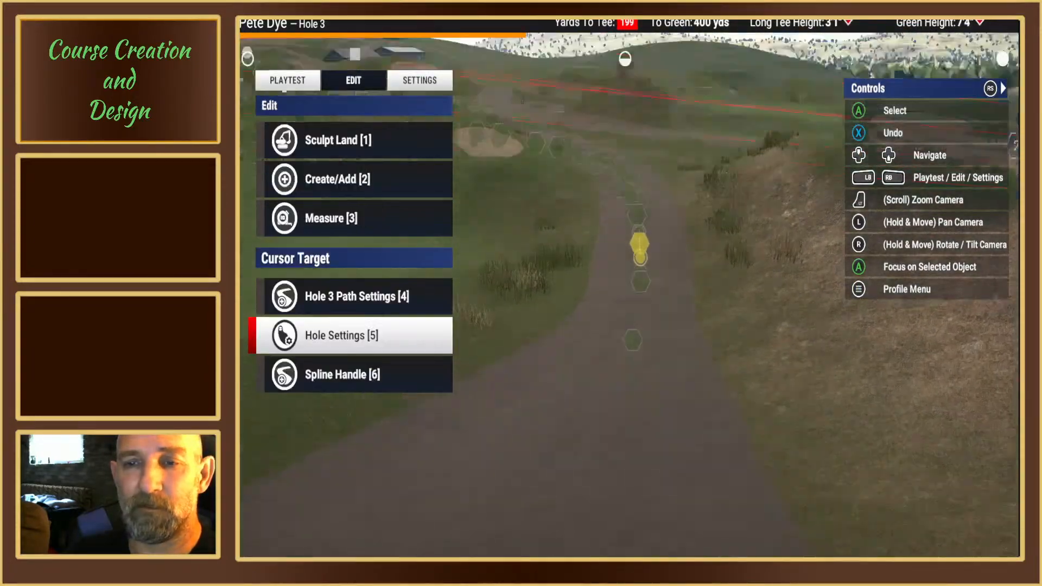
Step: Move a spline point on hole 3's cart path just past the junction toward the path's left edge
{"action": "right_click_drag", "start_coordinate": [632, 267], "coordinate": [635, 293]}
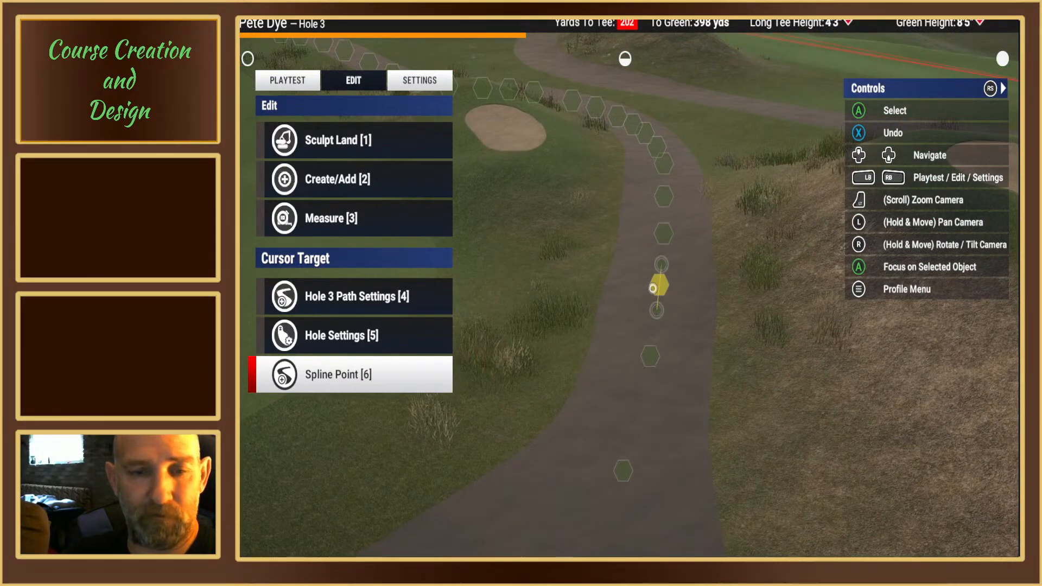
{"action": "key", "text": "6"}
{"action": "key", "text": "1"}
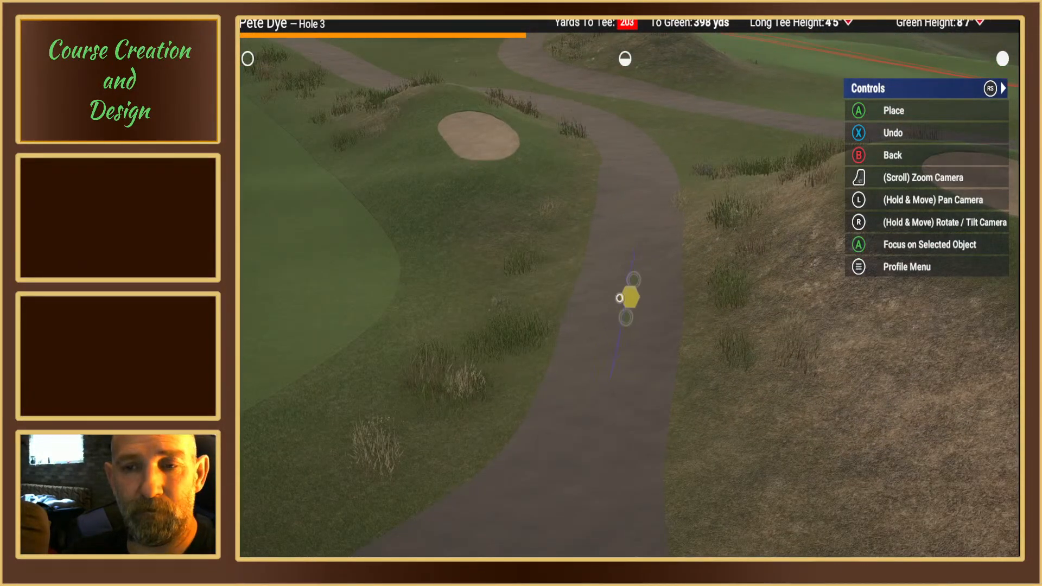
{"action": "left_click", "coordinate": [601, 306]}
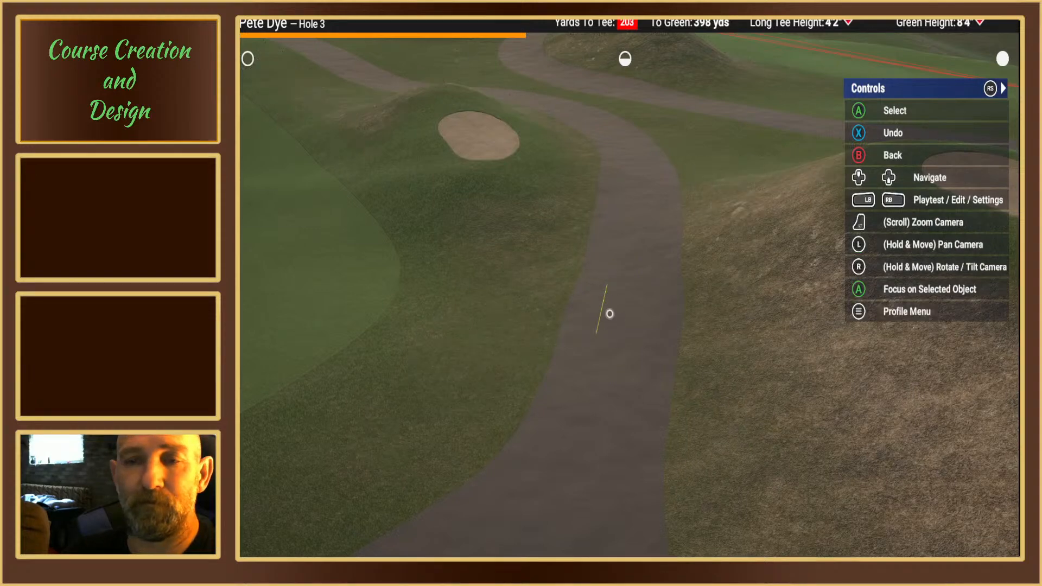
{"action": "left_click", "coordinate": [608, 312]}
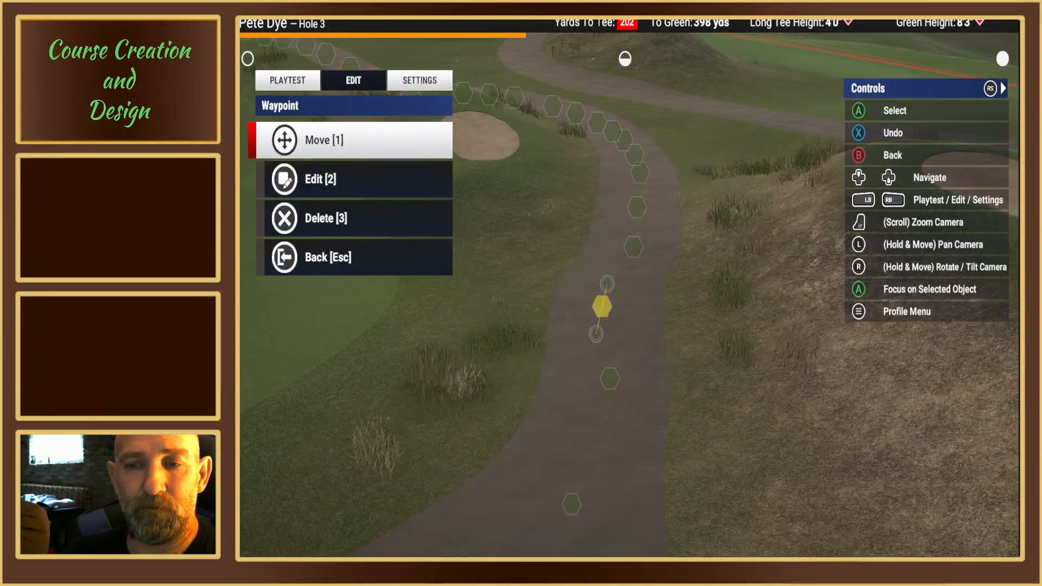
{"action": "key", "text": "Escape"}
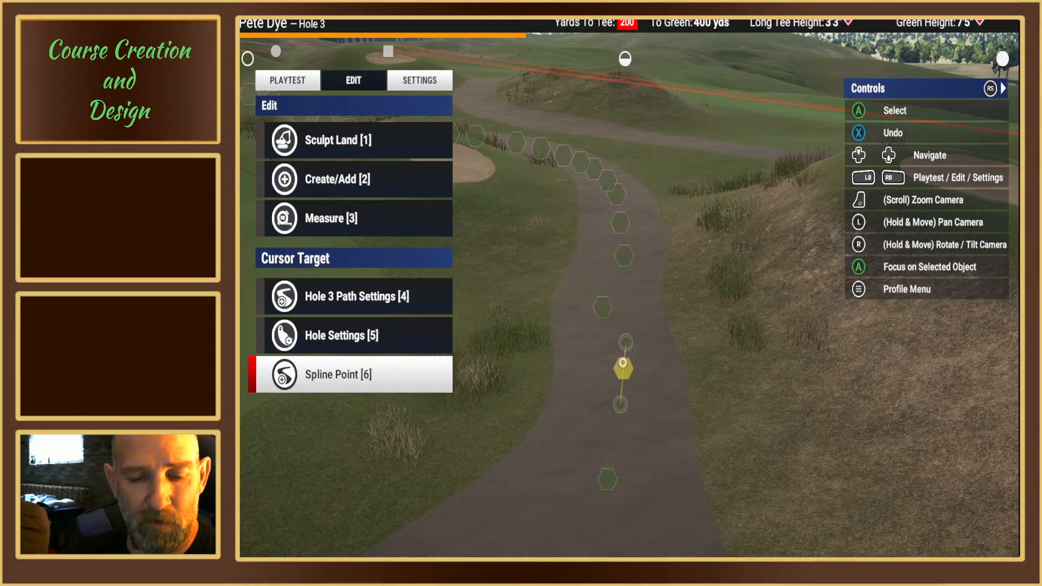
Step: Reposition the neighbouring spline point nearer the junction on hole 3's cart path to even out the curve
{"action": "left_click", "coordinate": [622, 367]}
{"action": "key", "text": "1"}
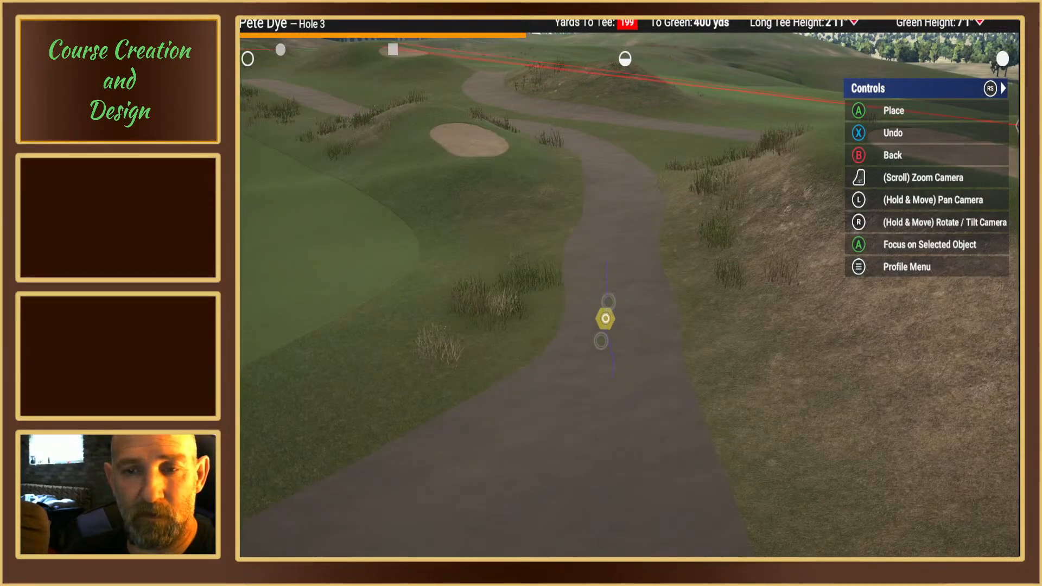
{"action": "left_click", "coordinate": [605, 319]}
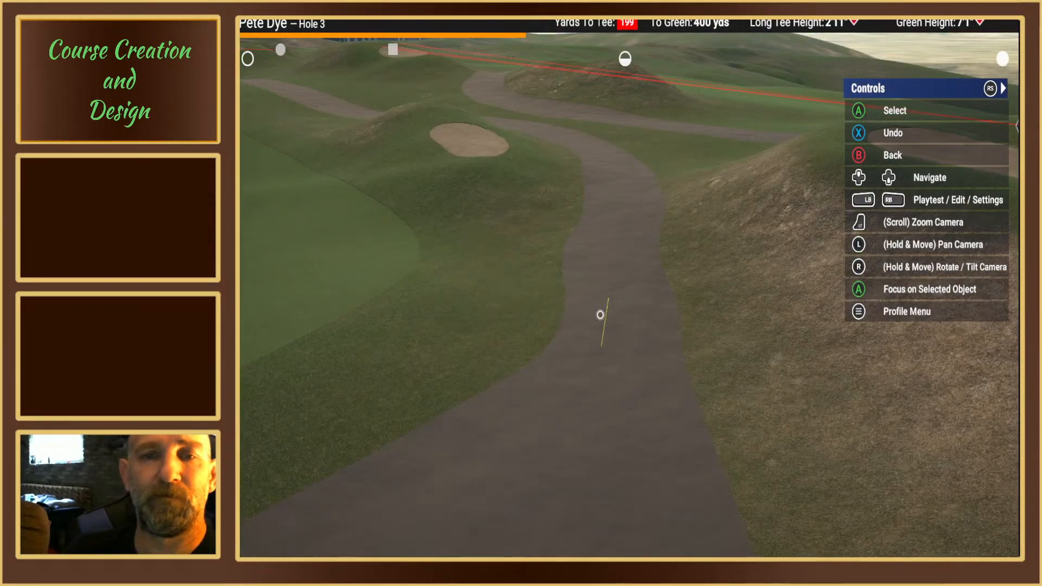
{"action": "left_click", "coordinate": [608, 310]}
{"action": "key", "text": "Escape"}
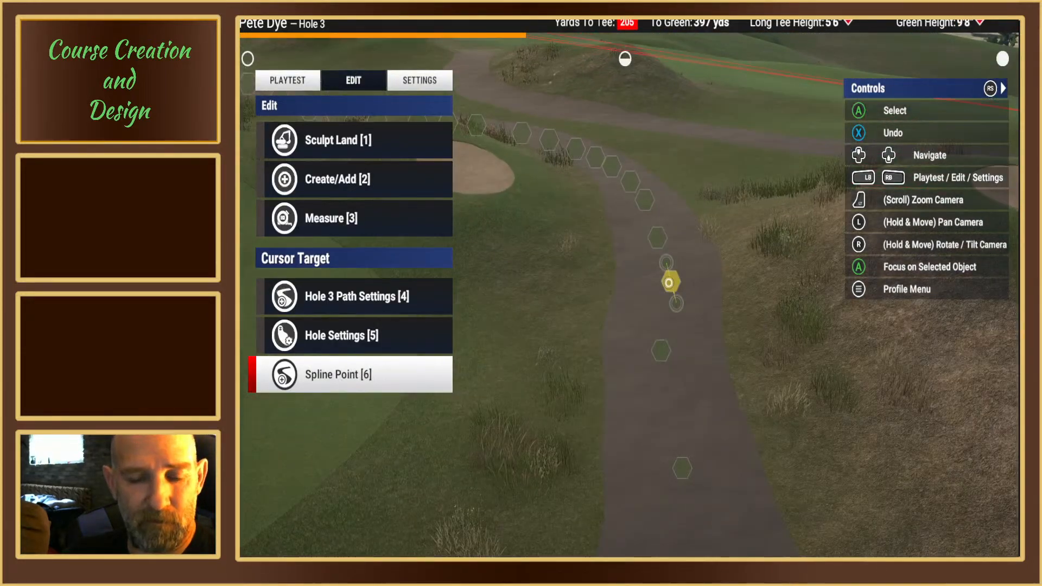
Step: Reposition the spline point farther from the junction on hole 3's cart path and smooth the path there
{"action": "left_click", "coordinate": [668, 282]}
{"action": "key", "text": "1"}
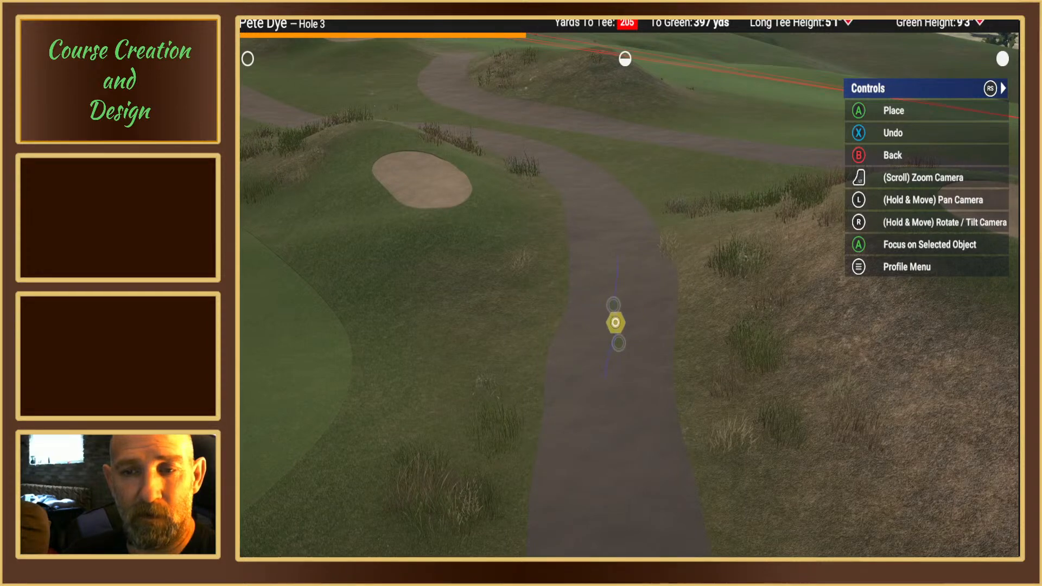
{"action": "left_click", "coordinate": [613, 316]}
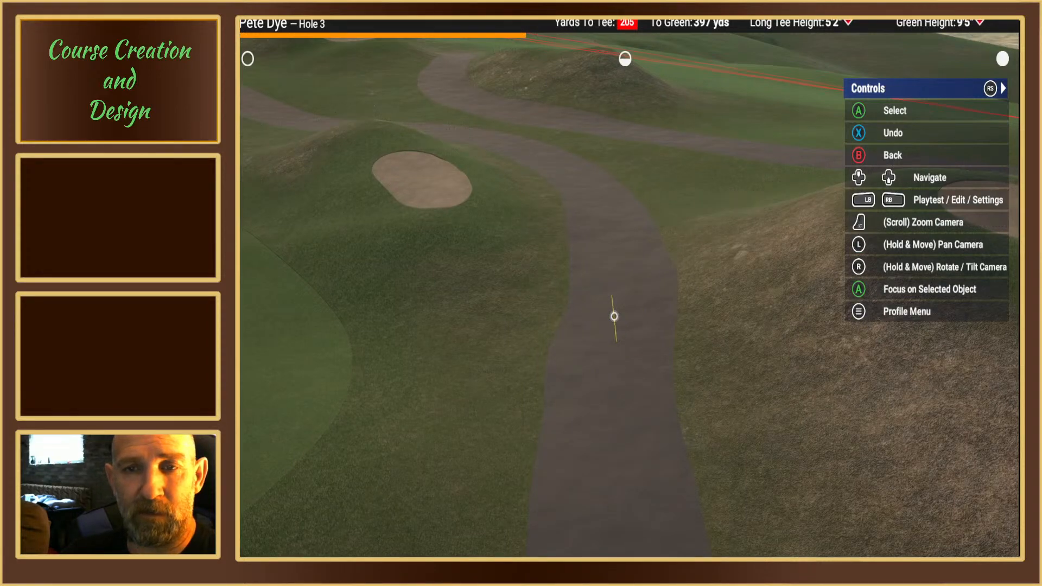
{"action": "left_click", "coordinate": [613, 316]}
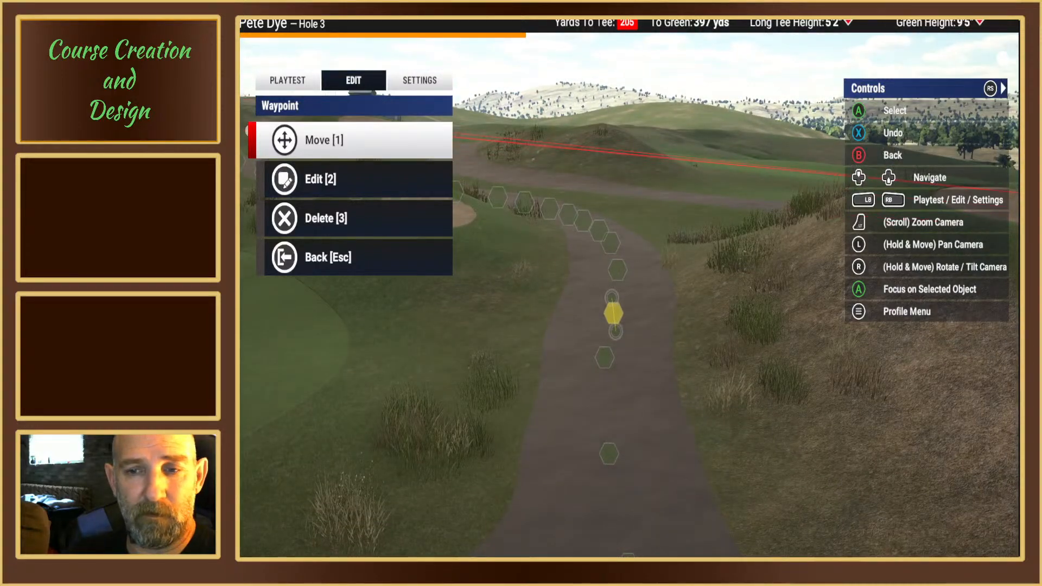
{"action": "left_click", "coordinate": [284, 181]}
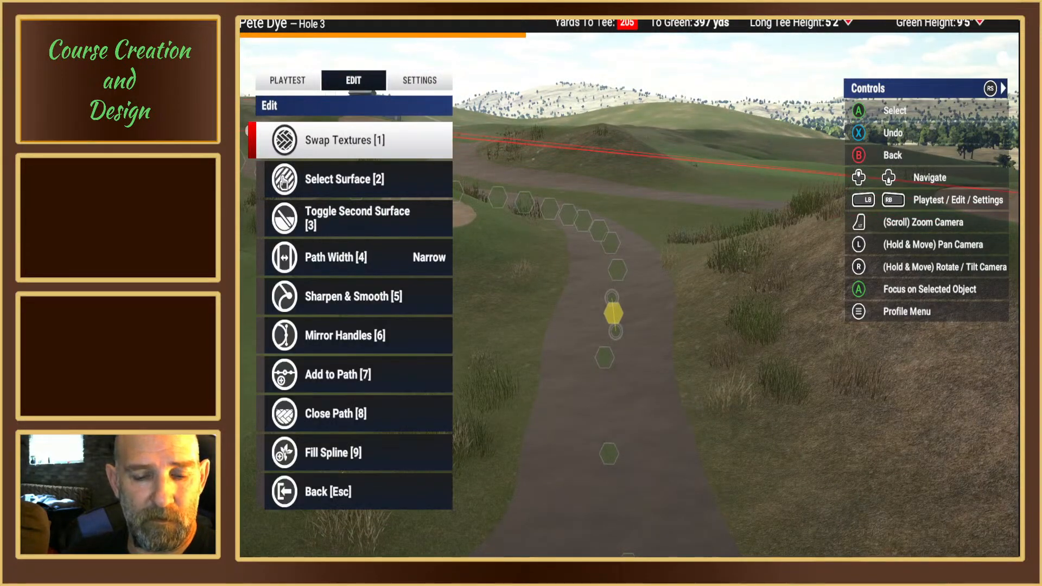
{"action": "key", "text": "5"}
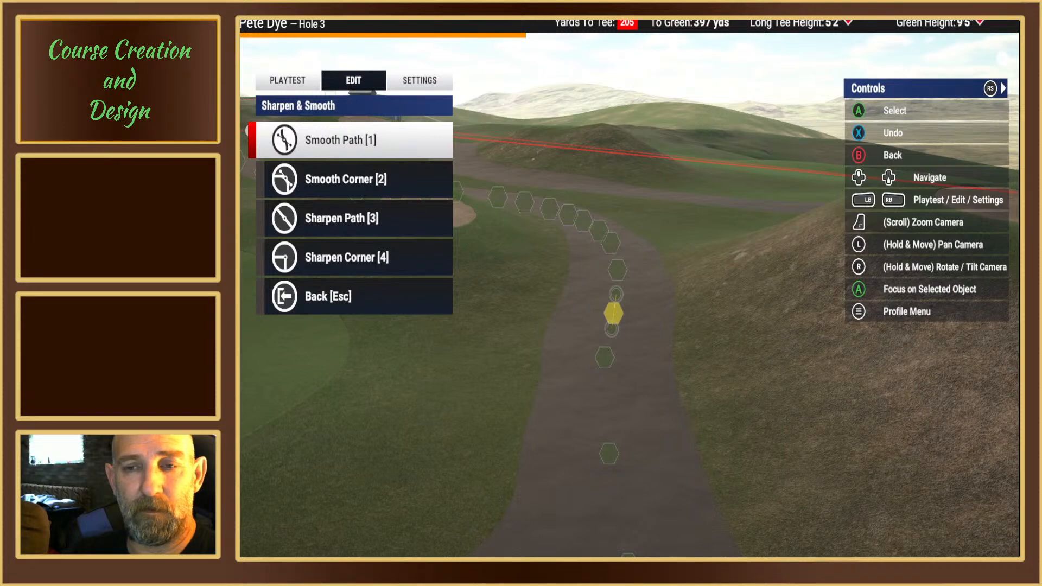
{"action": "key", "text": "Escape"}
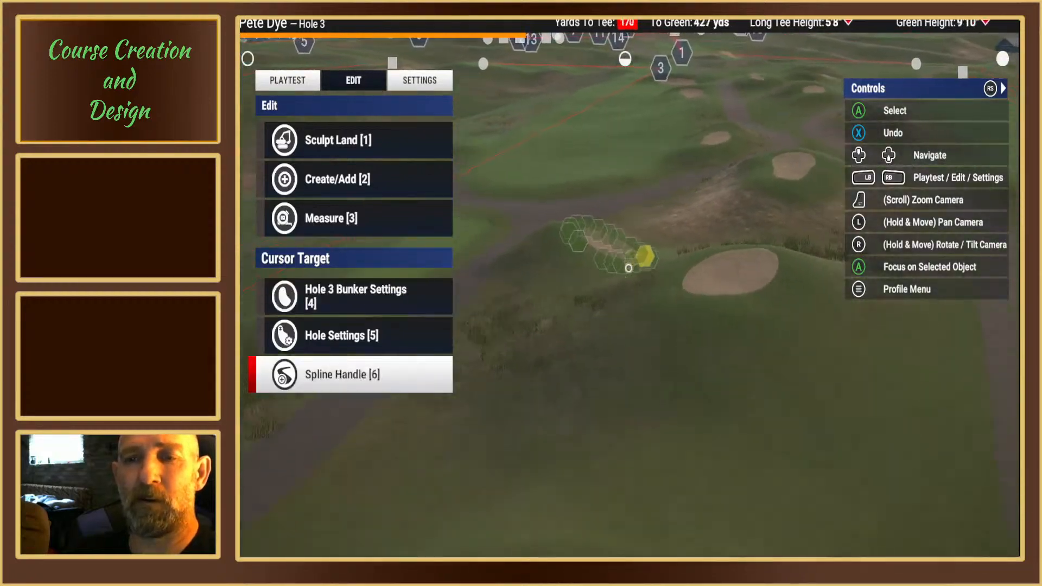
{"action": "key", "text": "Down"}
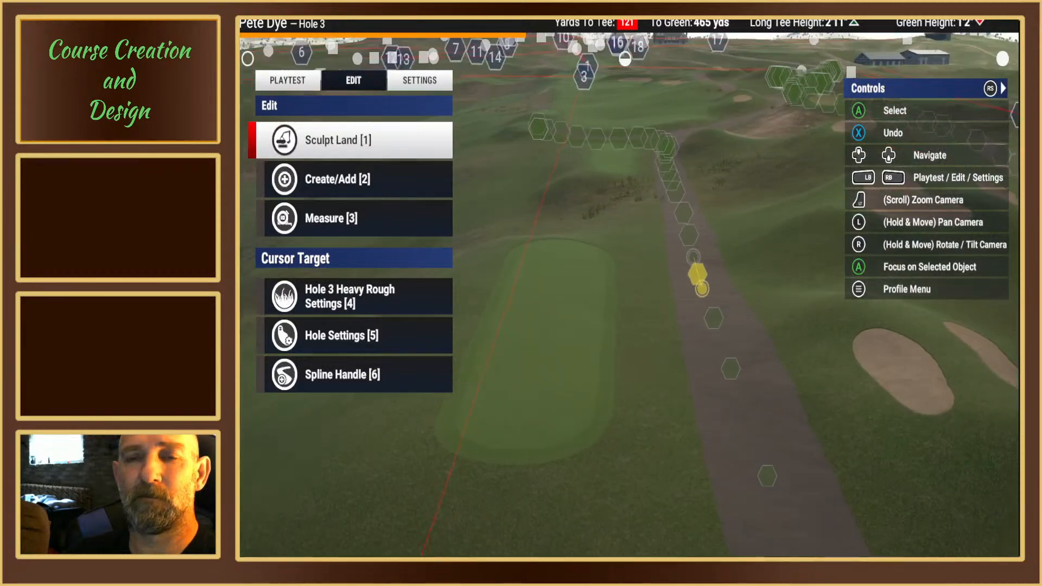
{"action": "key", "text": "Up"}
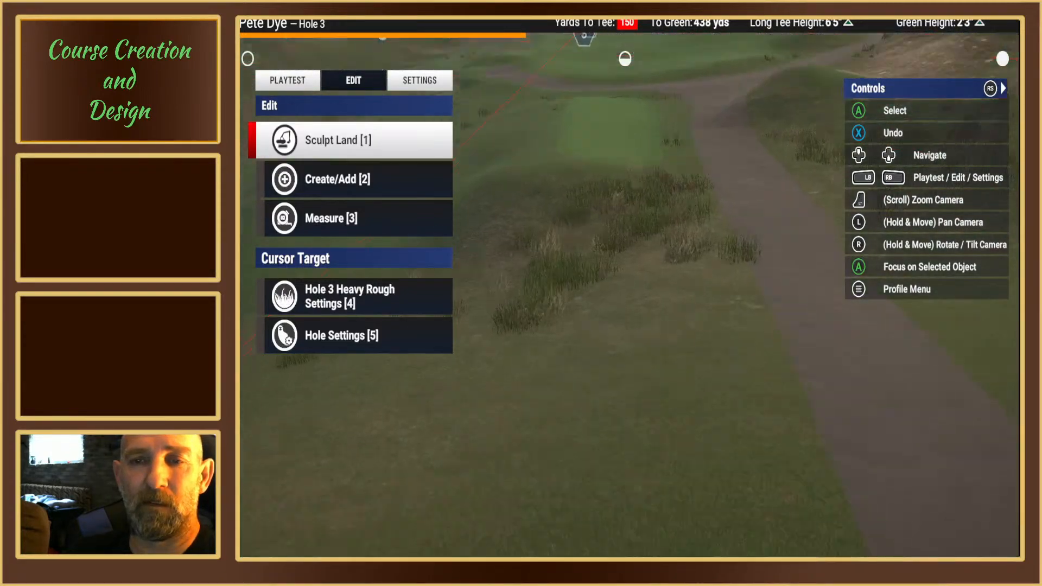
{"action": "key", "text": "Up"}
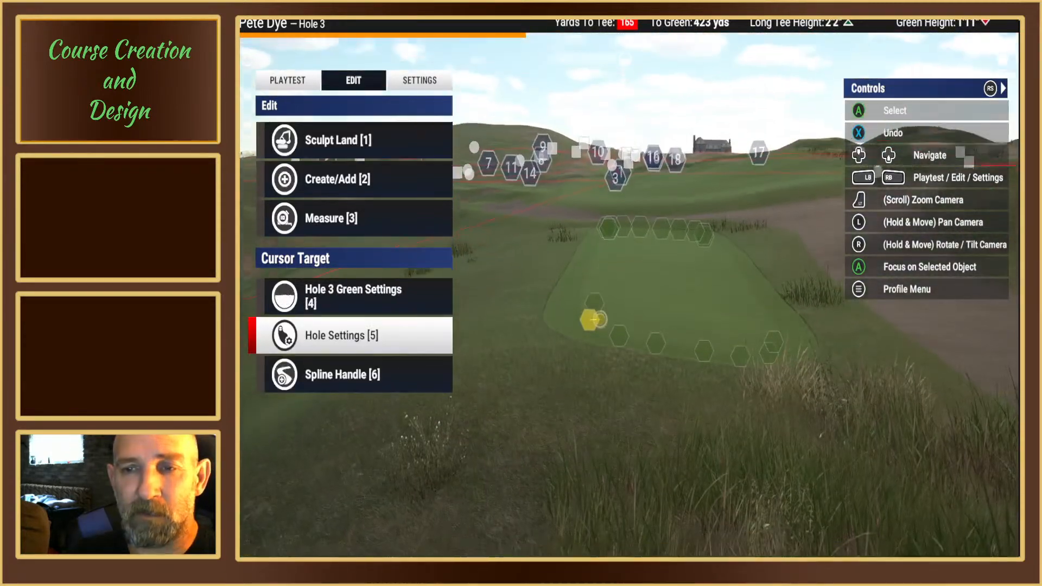
{"action": "key", "text": "Up"}
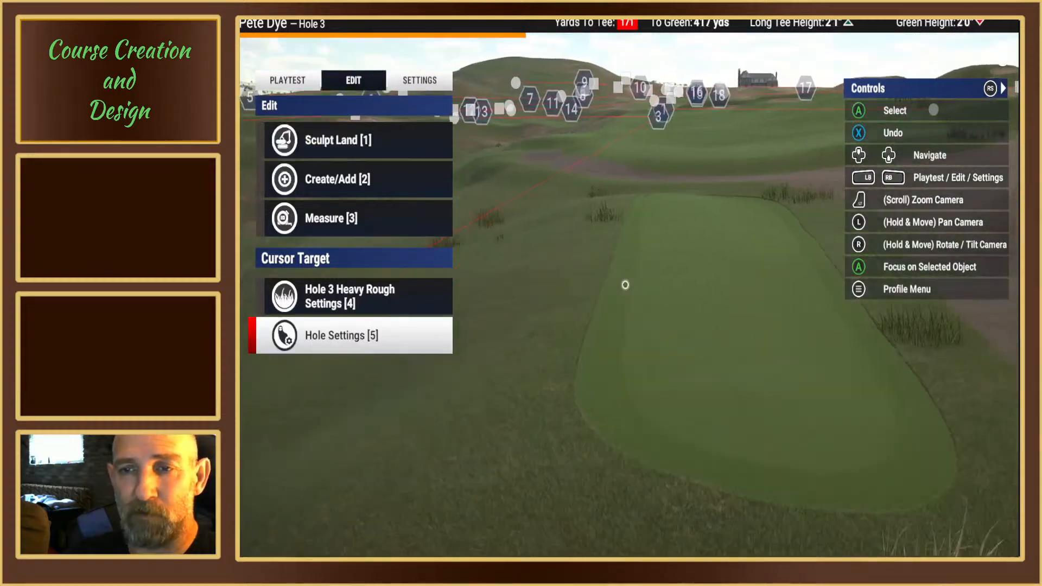
Step: Start moving the hole 3 red tees from their position on the rearmost tee box
{"action": "key", "text": "Up"}
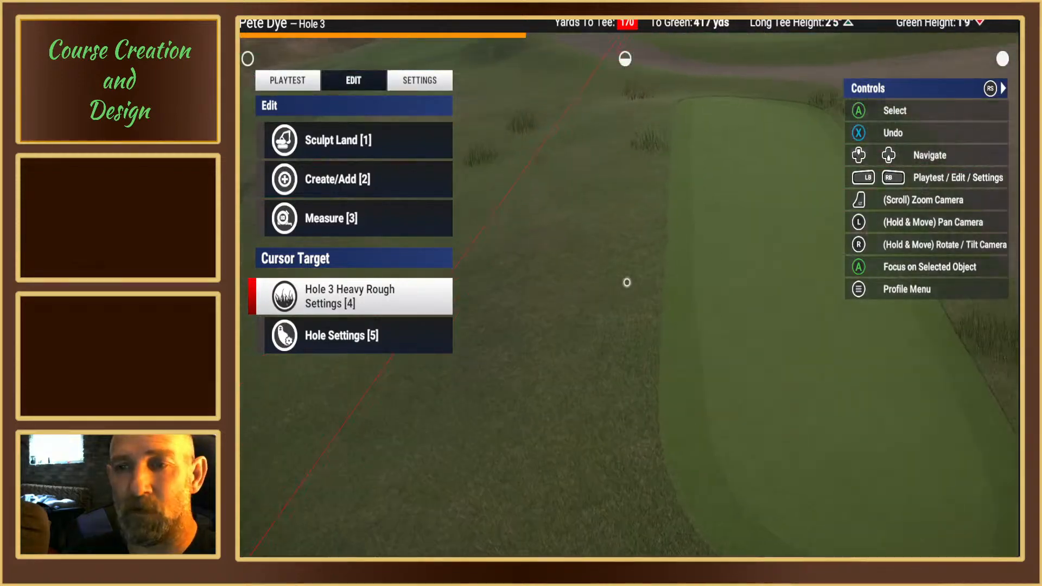
{"action": "key", "text": "Up"}
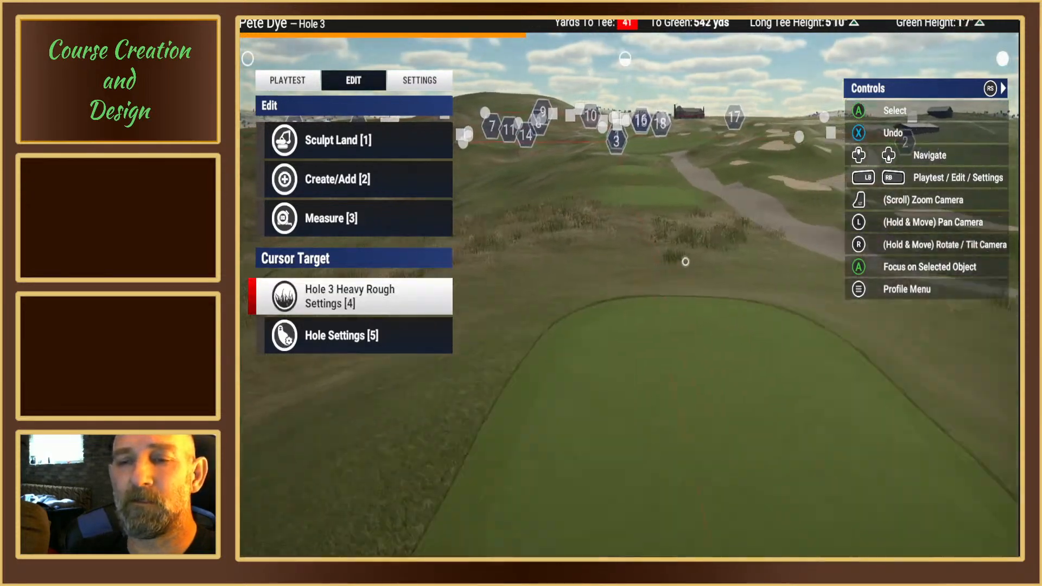
{"action": "scroll", "coordinate": [686, 260], "scroll_direction": "down", "scroll_amount": 4}
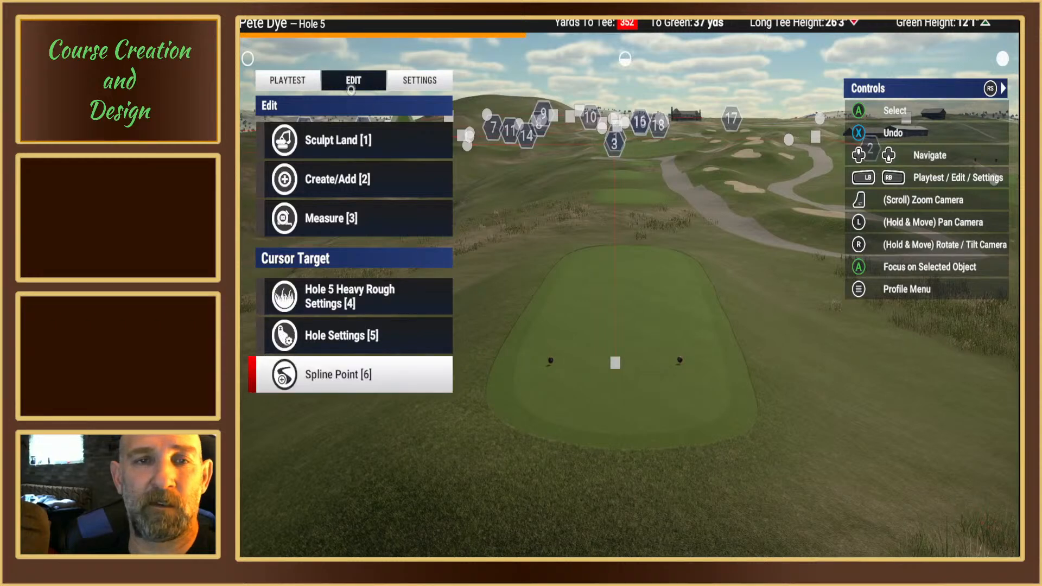
{"action": "left_click", "coordinate": [422, 76]}
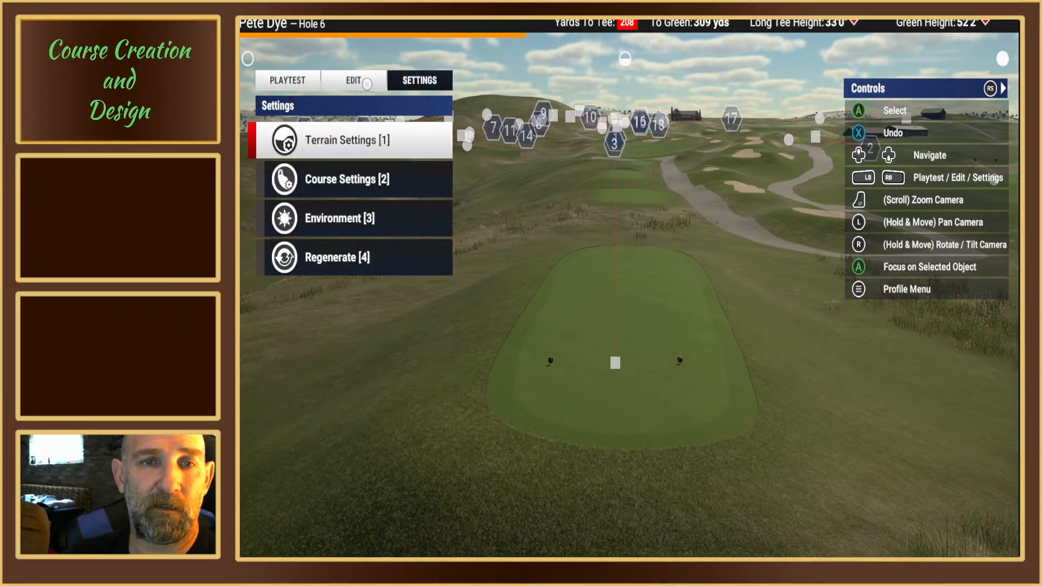
{"action": "left_click", "coordinate": [367, 83]}
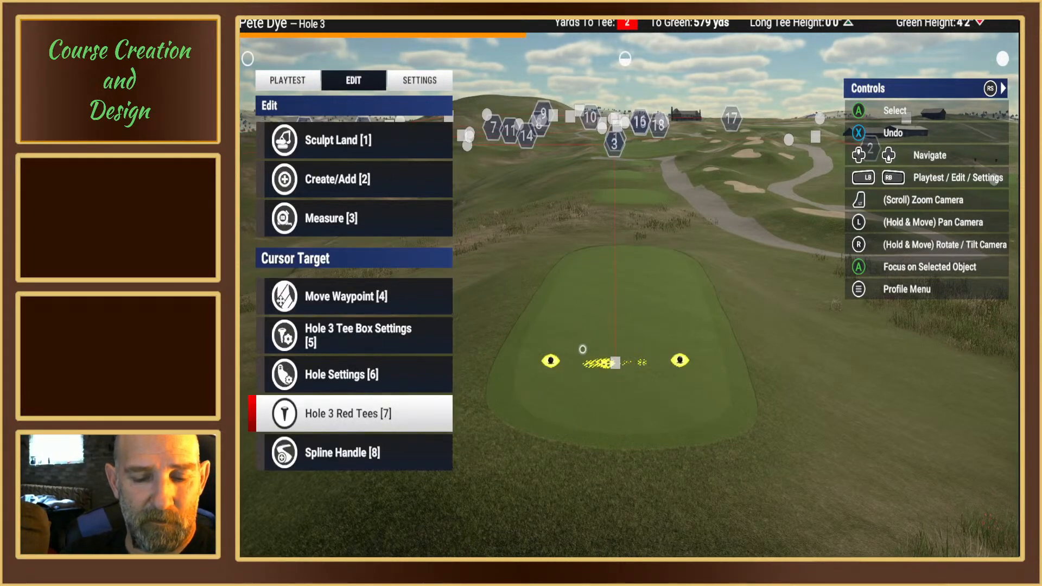
{"action": "left_click", "coordinate": [582, 349]}
{"action": "key", "text": "1"}
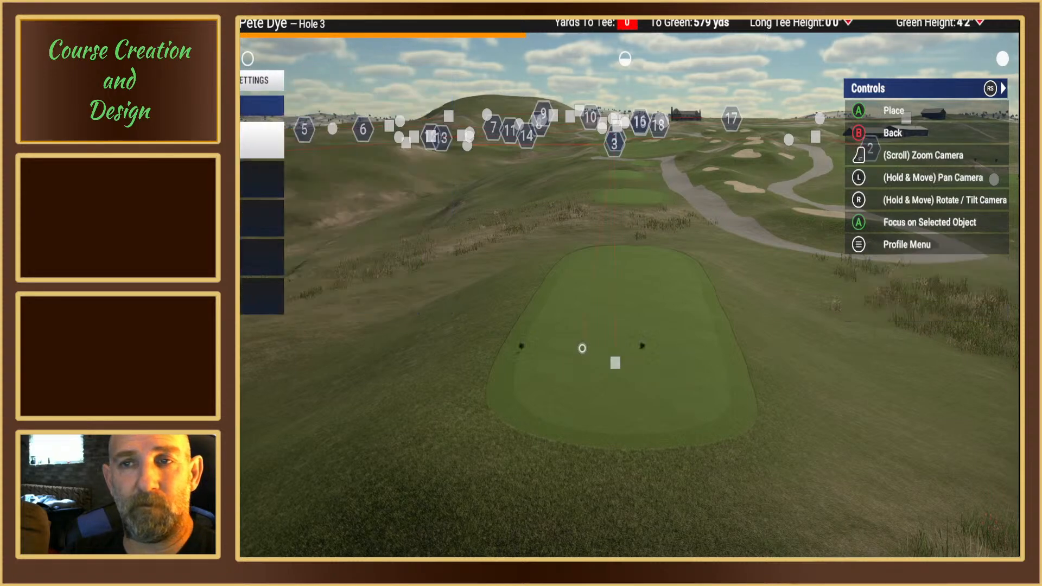
Step: Examine hole 3's forward tee boxes and the neighbouring cart path as possible tee locations
{"action": "key", "text": "w"}
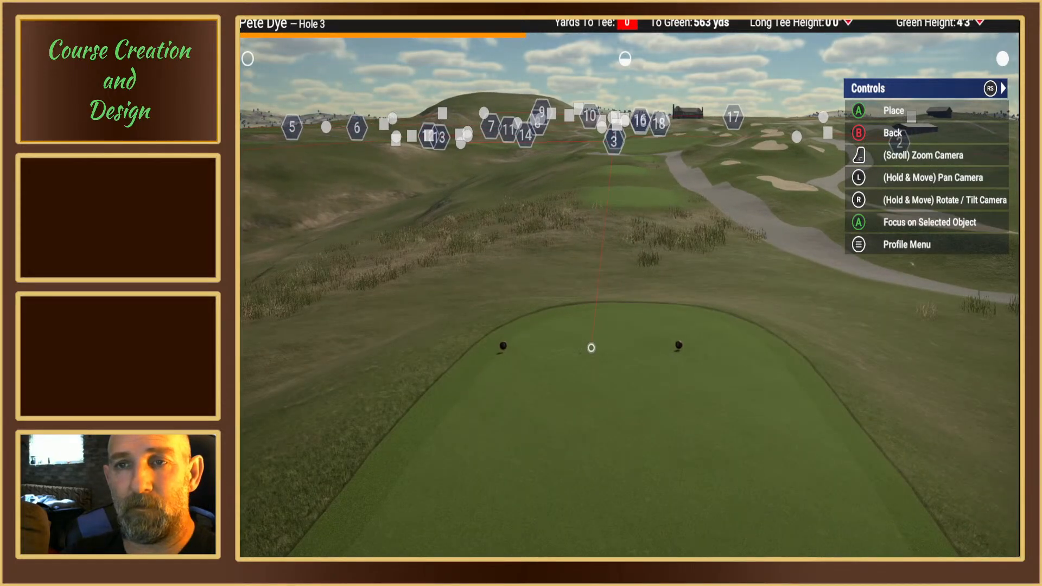
{"action": "scroll", "coordinate": [590, 347], "scroll_direction": "down", "scroll_amount": 5}
{"action": "right_click_drag", "start_coordinate": [591, 348], "coordinate": [589, 376]}
{"action": "key", "text": "w"}
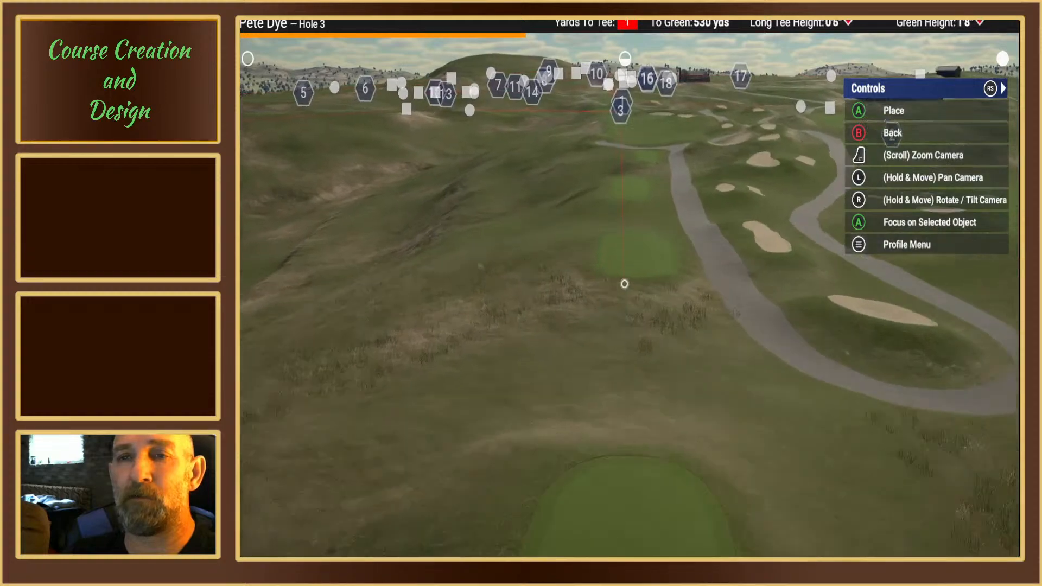
{"action": "key", "text": "w"}
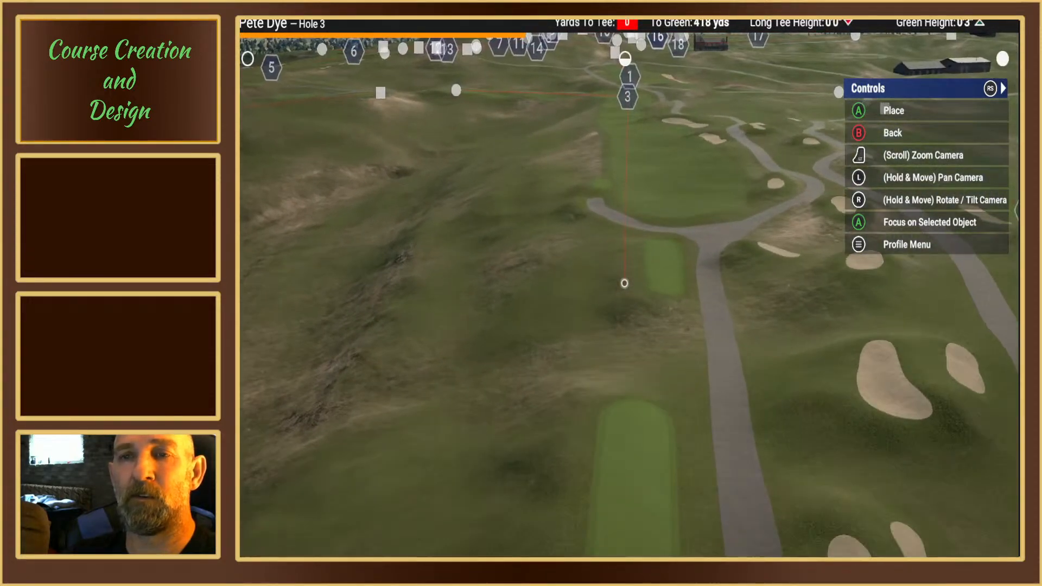
{"action": "key", "text": "w"}
{"action": "key", "text": "w"}
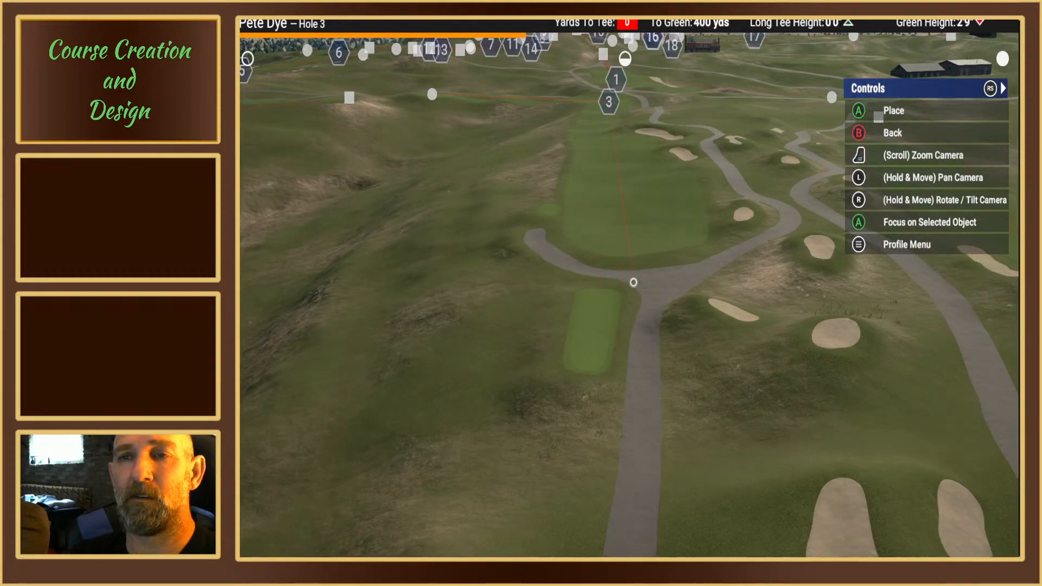
{"action": "scroll", "coordinate": [633, 280], "scroll_direction": "down", "scroll_amount": 5}
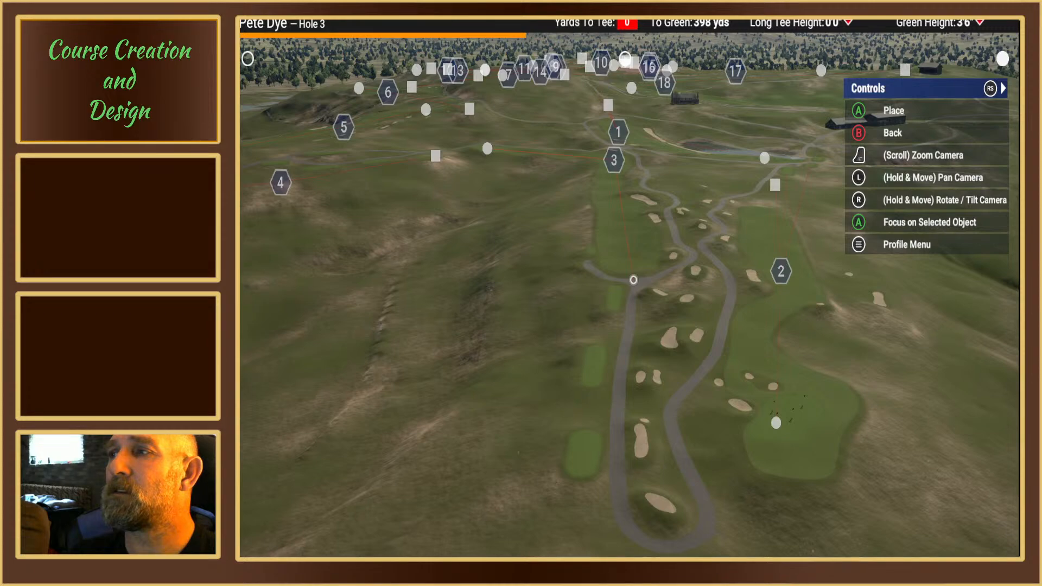
{"action": "key", "text": "s"}
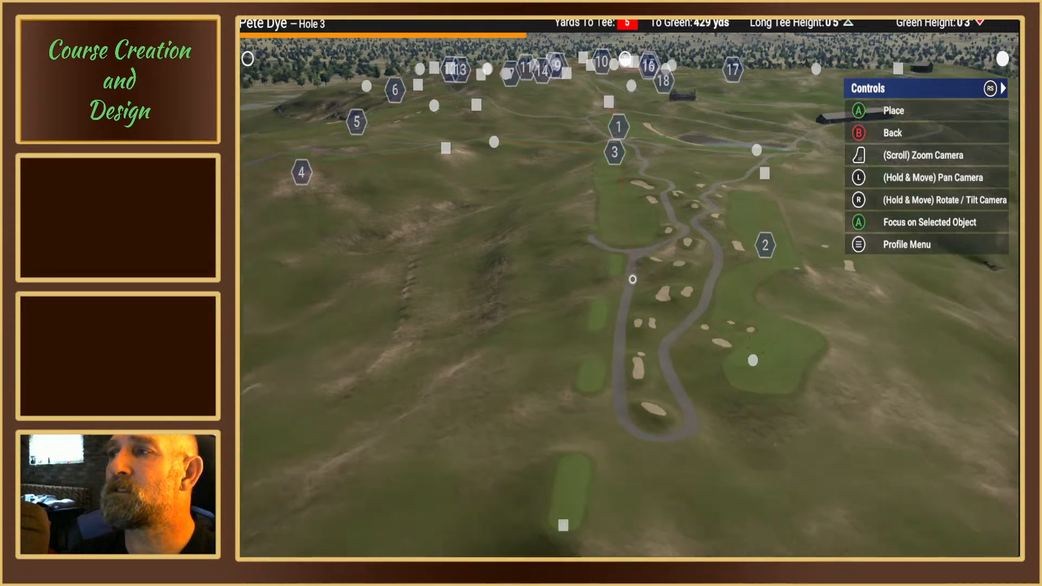
{"action": "key", "text": "w"}
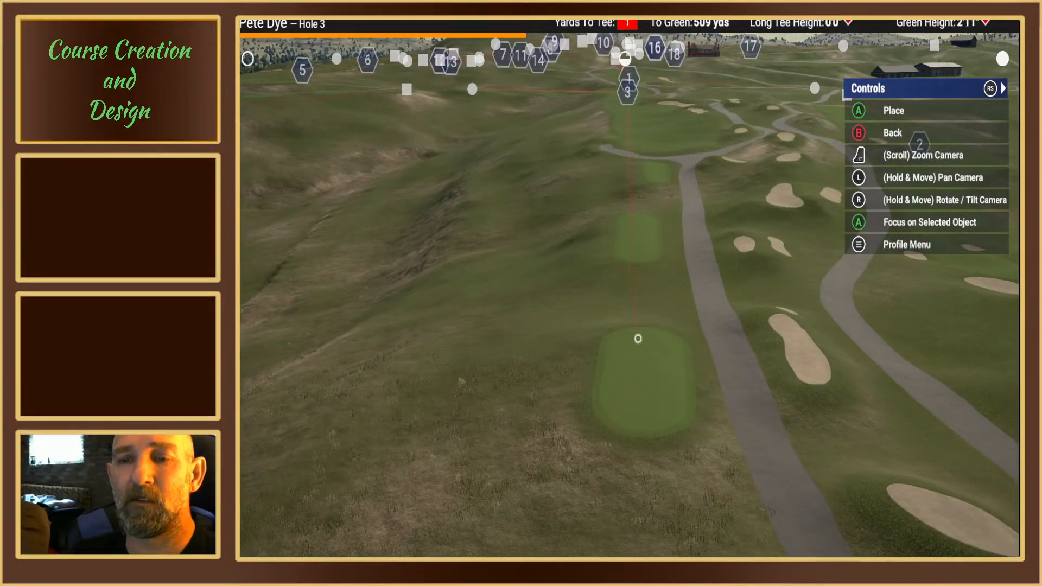
{"action": "key", "text": "s"}
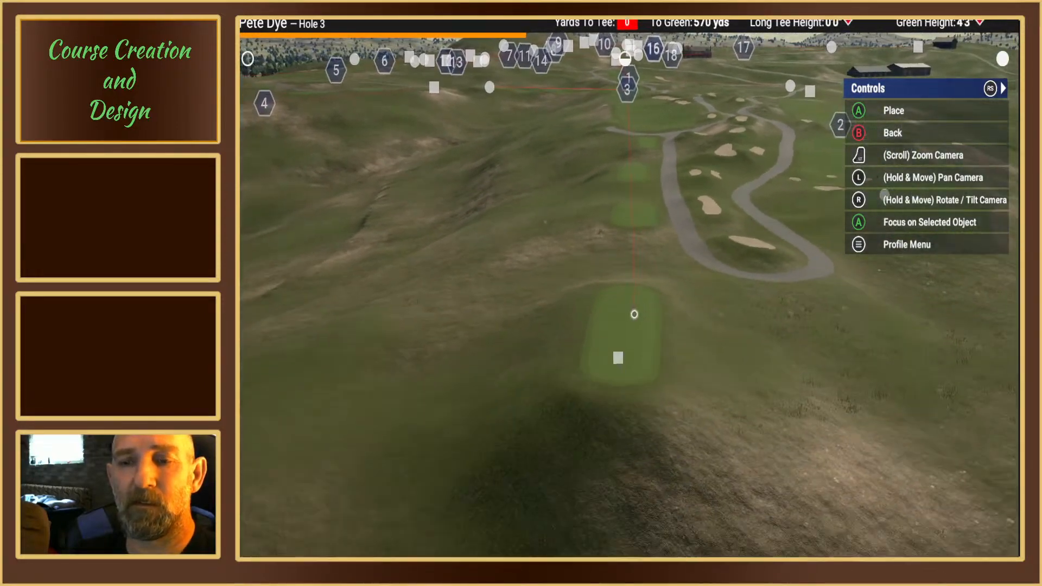
Step: Place the red tees near the middle of hole 3's rearmost tee box, about 578 yards from the green
{"action": "scroll", "coordinate": [619, 326], "scroll_direction": "up", "scroll_amount": 5}
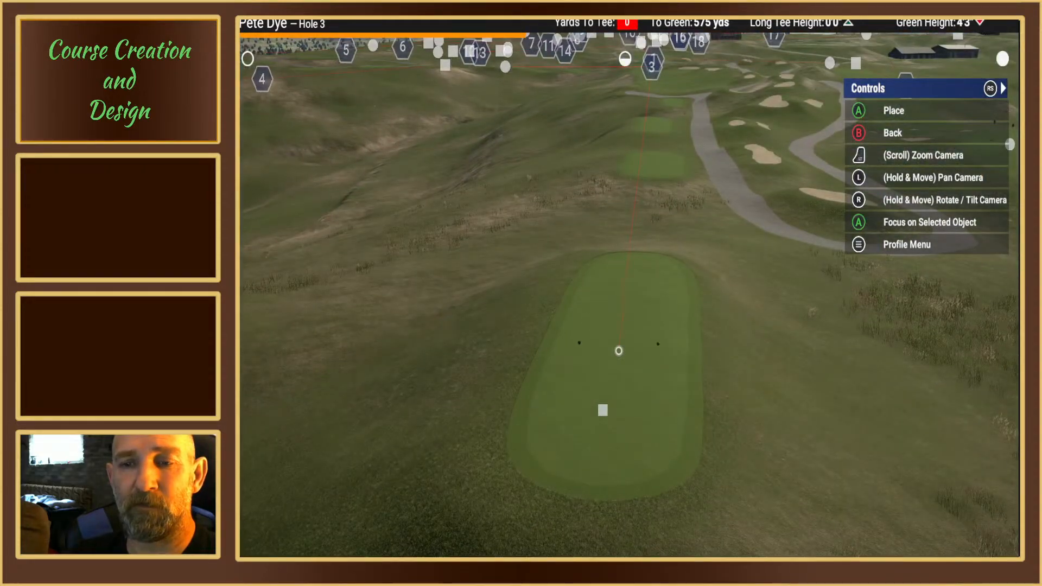
{"action": "scroll", "coordinate": [621, 365], "scroll_direction": "down", "scroll_amount": 5}
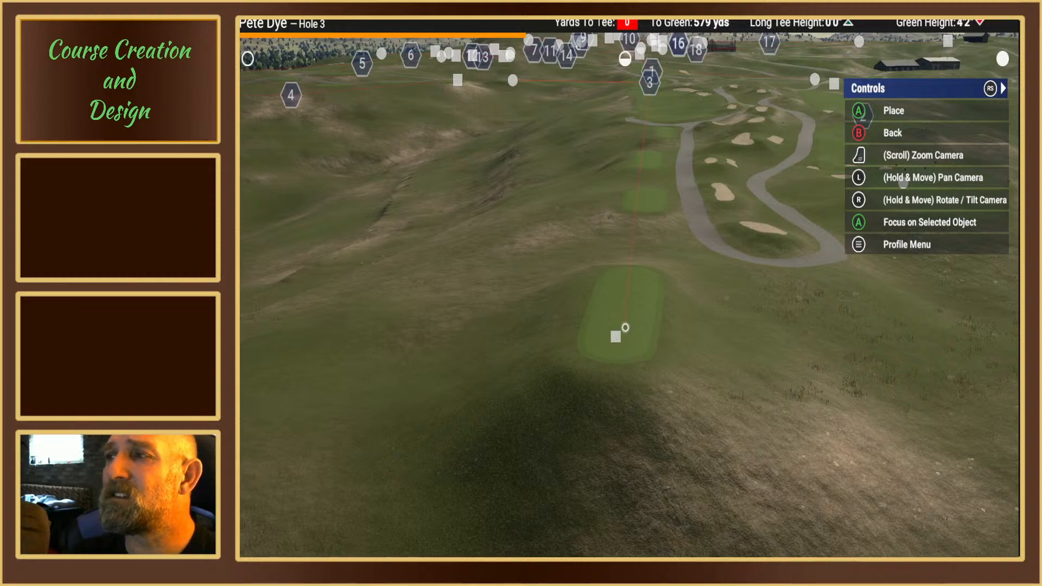
{"action": "scroll", "coordinate": [625, 306], "scroll_direction": "up", "scroll_amount": 3}
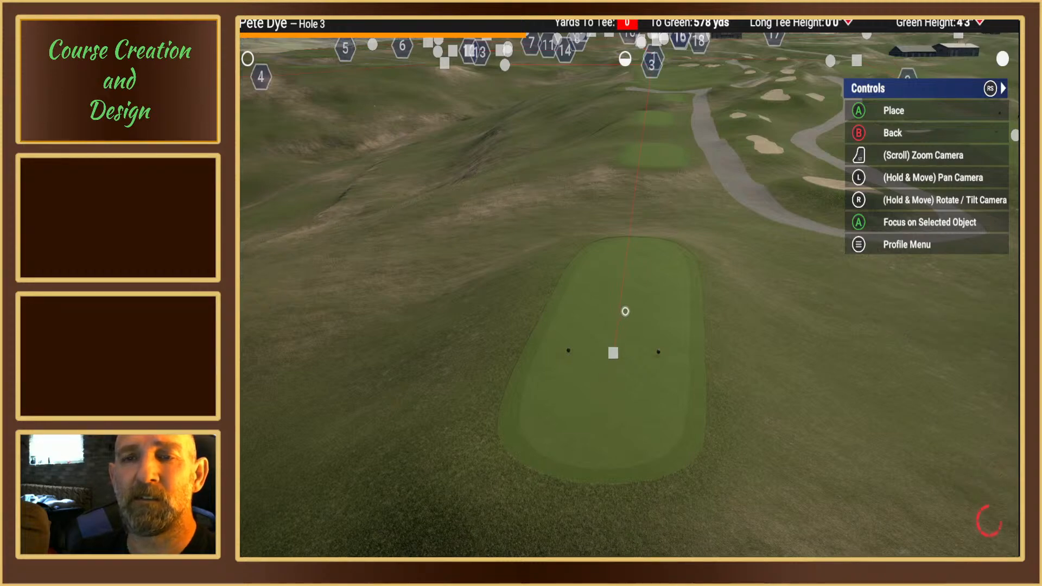
{"action": "left_click", "coordinate": [625, 311]}
{"action": "key", "text": "Escape"}
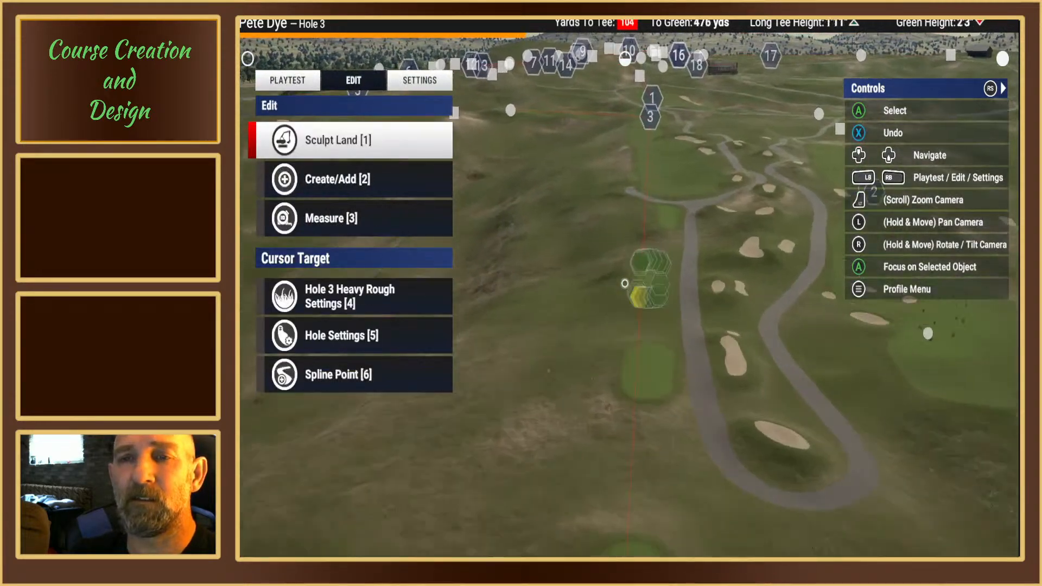
Step: Examine hole 3's fairway from the forward tees to the waypoint at the dogleg
{"action": "key", "text": "Up"}
{"action": "key", "text": "Up"}
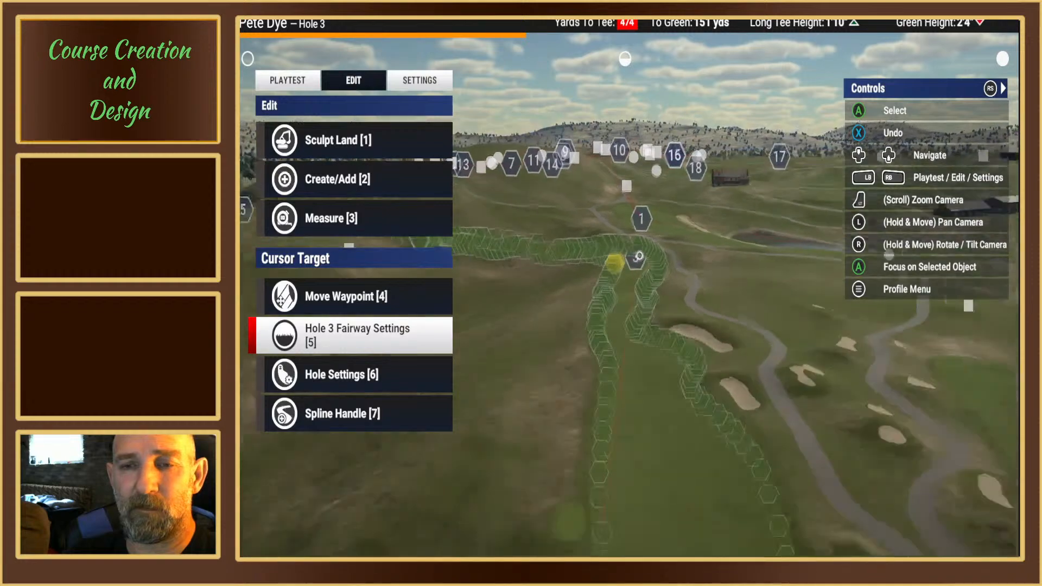
{"action": "key", "text": "Up"}
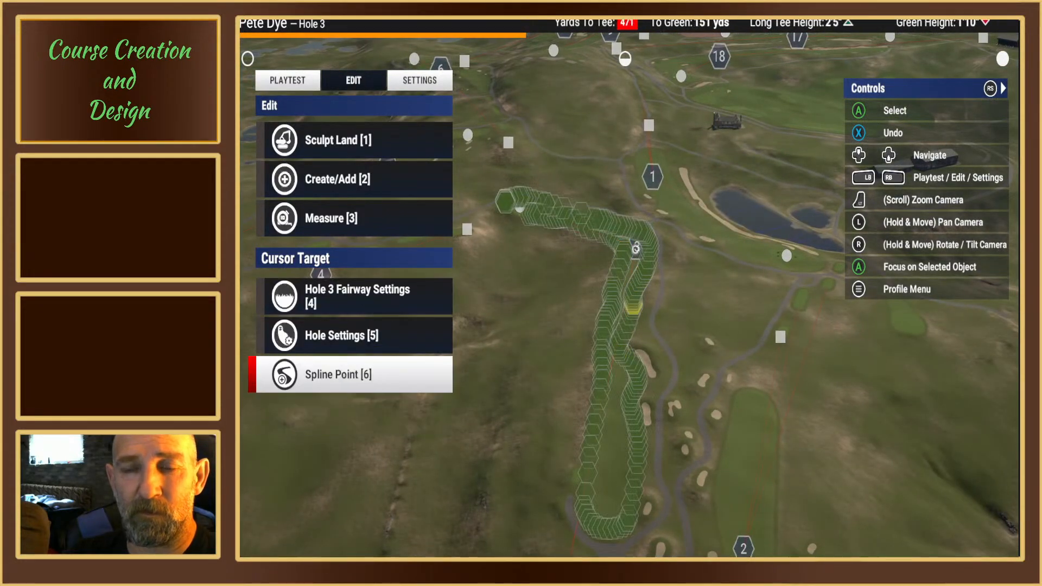
{"action": "scroll", "coordinate": [637, 244], "scroll_direction": "up", "scroll_amount": 5}
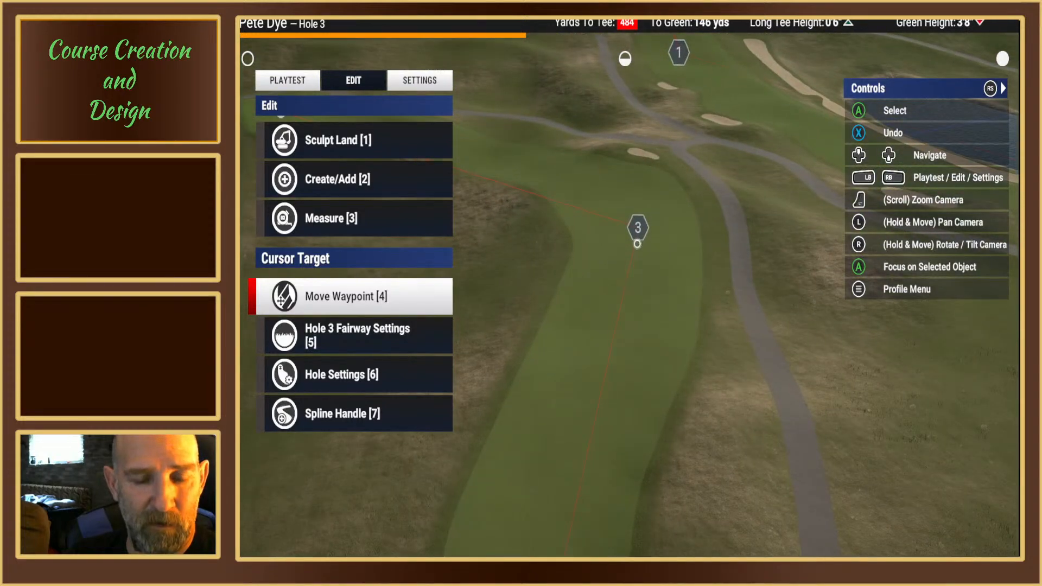
{"action": "middle_click_drag", "start_coordinate": [637, 244], "coordinate": [629, 138]}
{"action": "key", "text": "Down"}
{"action": "key", "text": "Down"}
{"action": "key", "text": "Down"}
{"action": "key", "text": "s"}
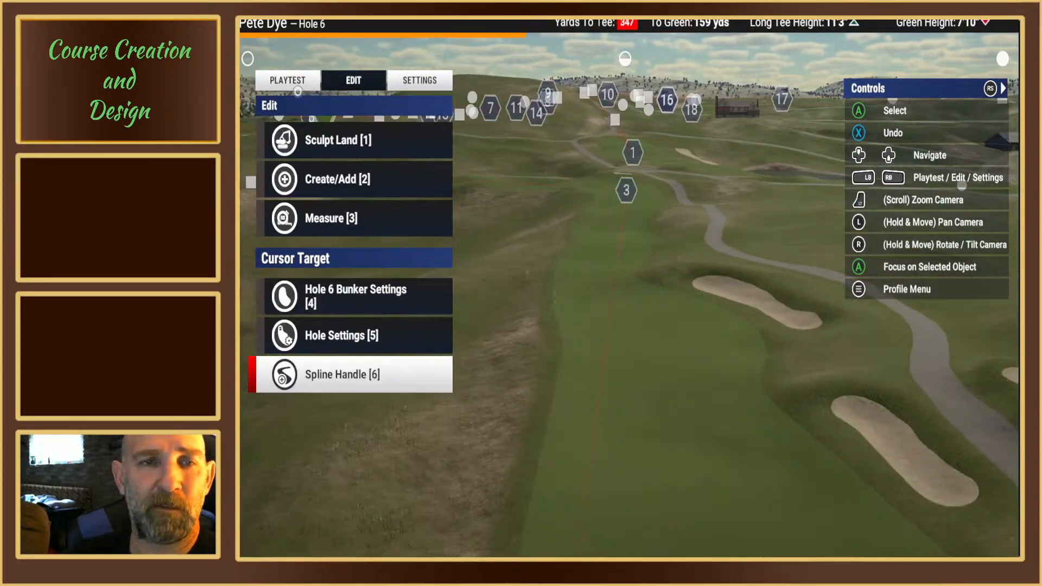
Step: Playtest hole 3 from the red tees to check the tee view, and return to the editor
{"action": "left_click", "coordinate": [298, 90]}
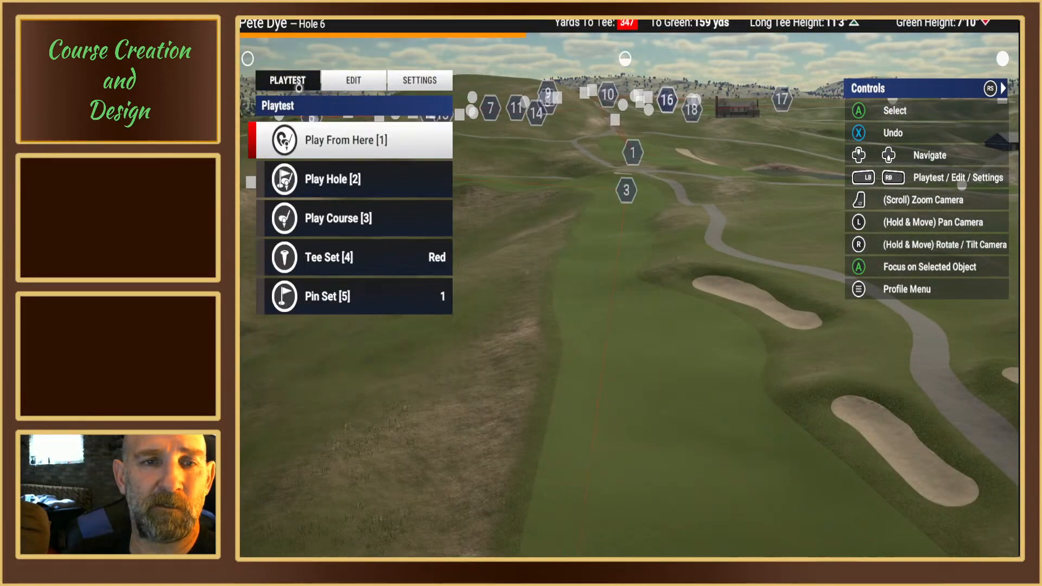
{"action": "left_click", "coordinate": [341, 183]}
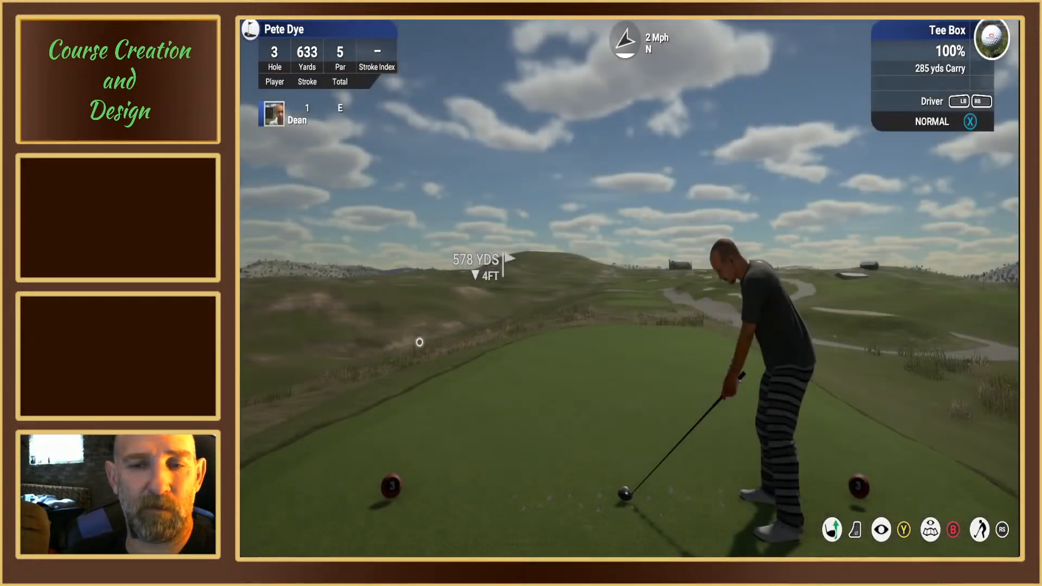
{"action": "key", "text": "Escape"}
{"action": "left_click", "coordinate": [412, 290]}
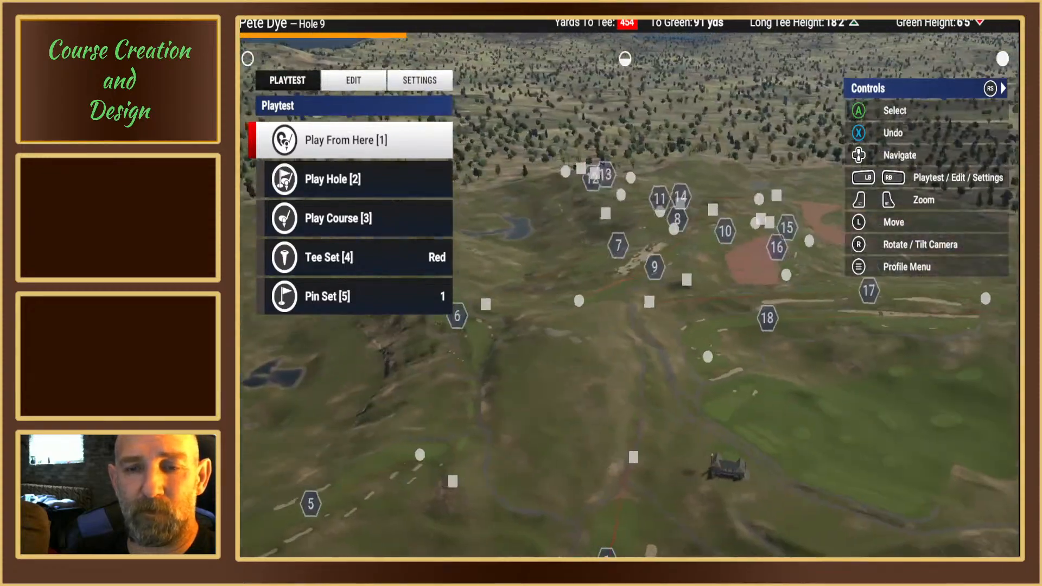
Step: Move hole 3's red tees to the front of the rearmost tee box, about 562 yards from the green
{"action": "key", "text": "Down"}
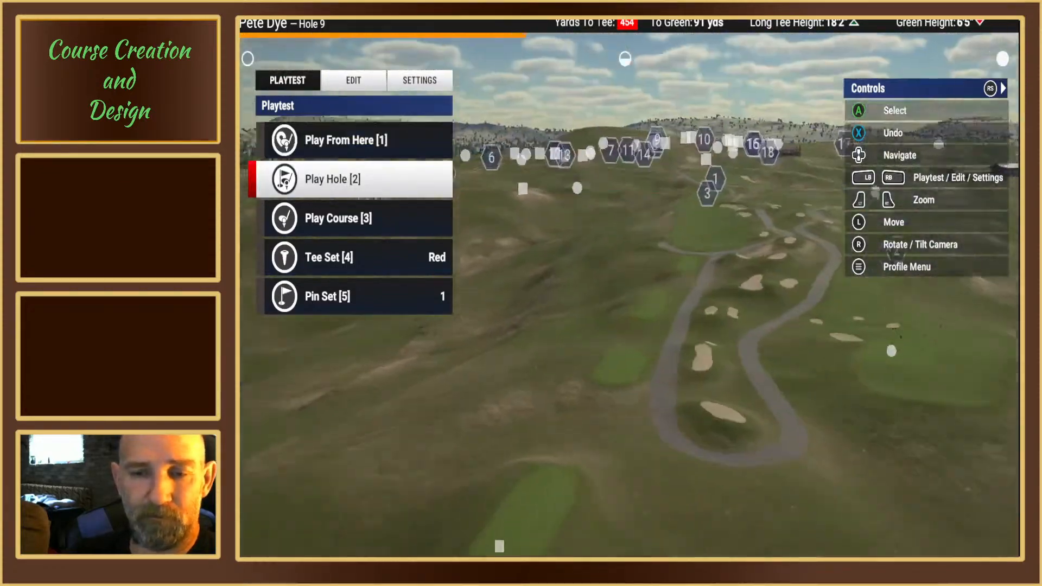
{"action": "key", "text": "Down"}
{"action": "key", "text": "Down"}
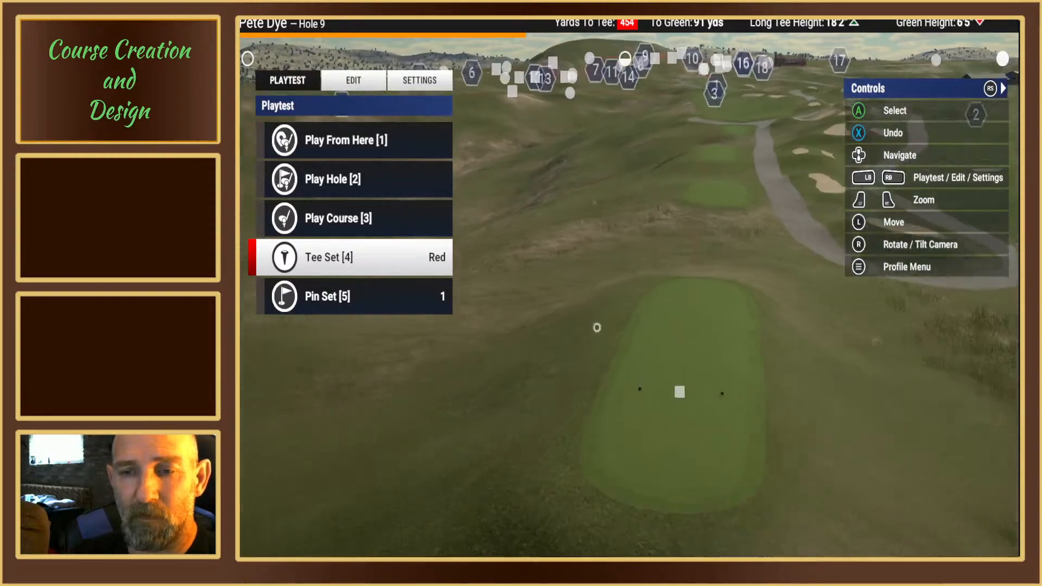
{"action": "scroll", "coordinate": [597, 328], "scroll_direction": "down", "scroll_amount": 2}
{"action": "key", "text": "Tab"}
{"action": "scroll", "coordinate": [604, 358], "scroll_direction": "down", "scroll_amount": 6}
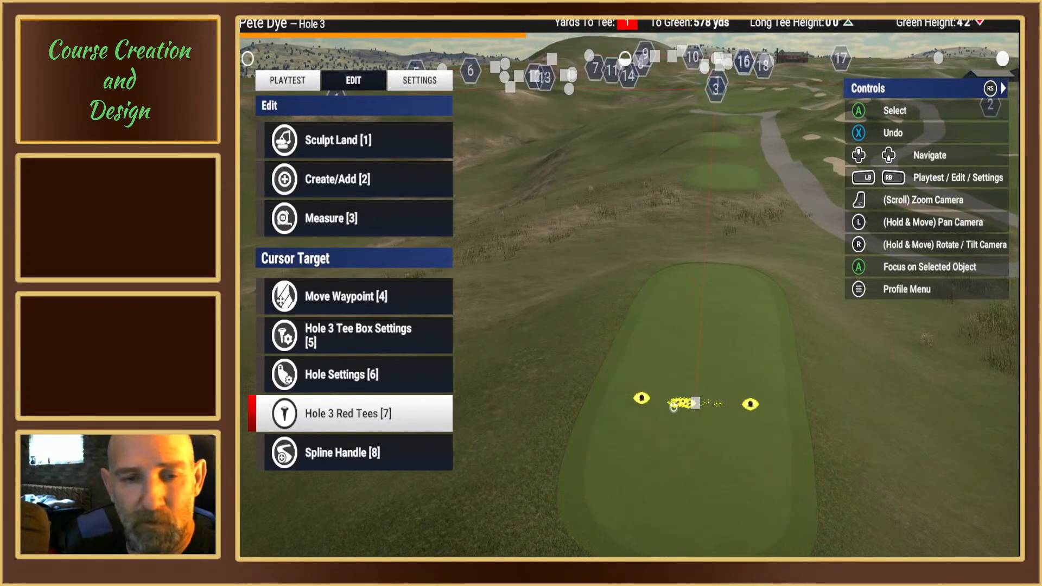
{"action": "left_click", "coordinate": [673, 407]}
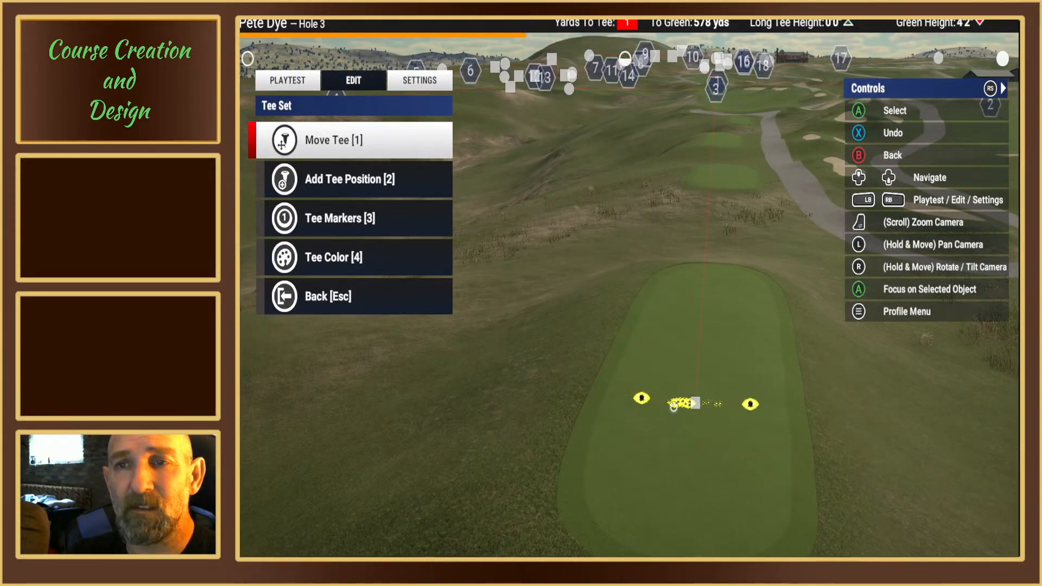
{"action": "left_click", "coordinate": [672, 407]}
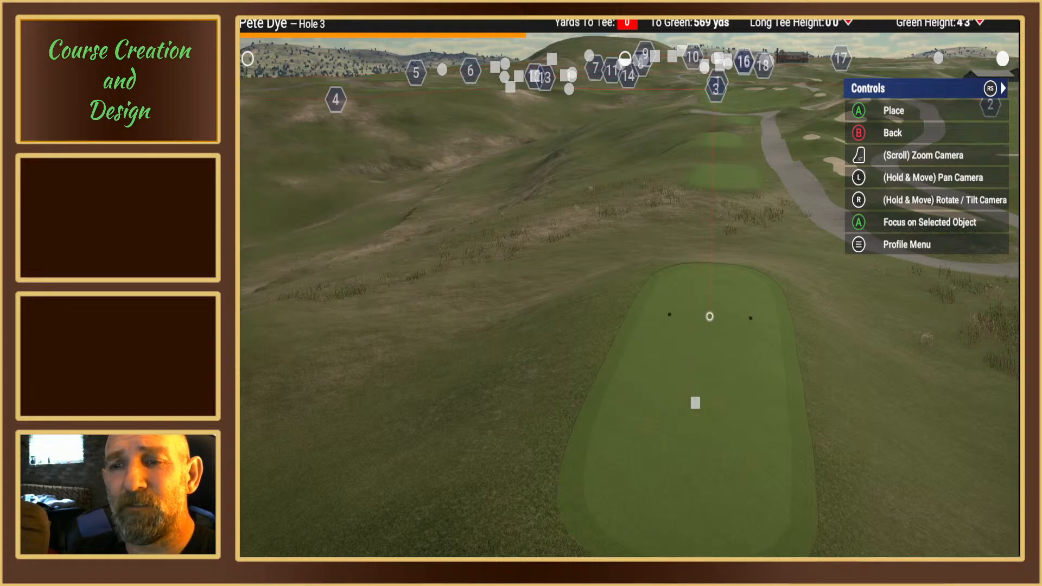
{"action": "scroll", "coordinate": [712, 301], "scroll_direction": "up", "scroll_amount": 1}
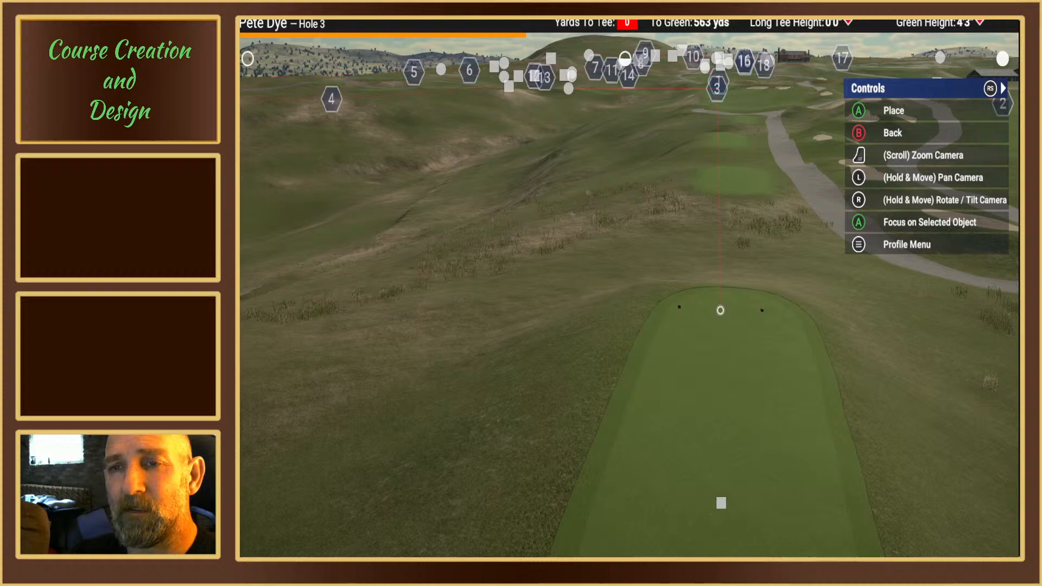
{"action": "right_click_drag", "start_coordinate": [719, 310], "coordinate": [719, 336]}
{"action": "right_click_drag", "start_coordinate": [623, 289], "coordinate": [603, 309]}
{"action": "left_click", "coordinate": [608, 314]}
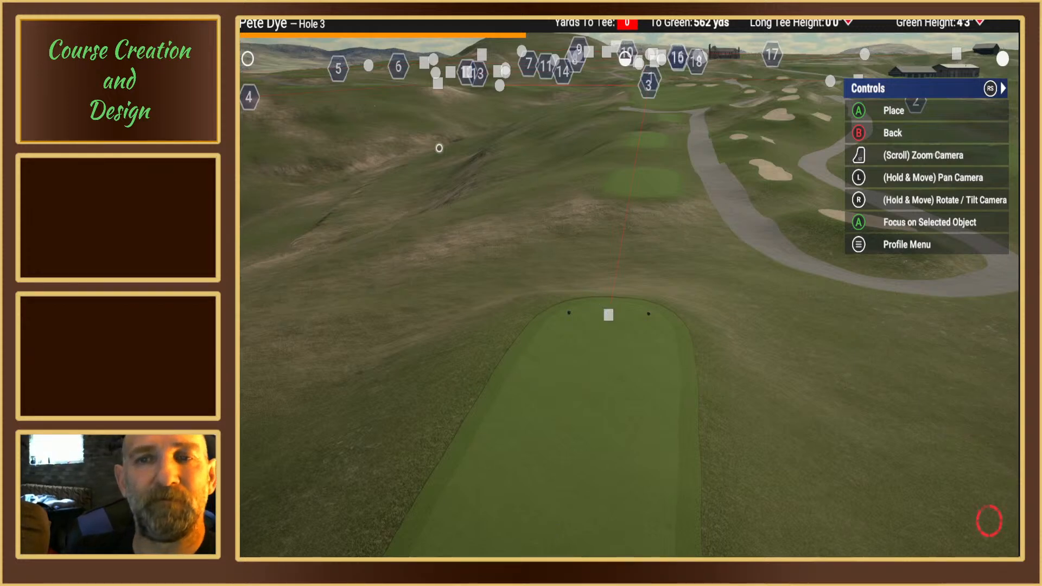
{"action": "key", "text": "Escape"}
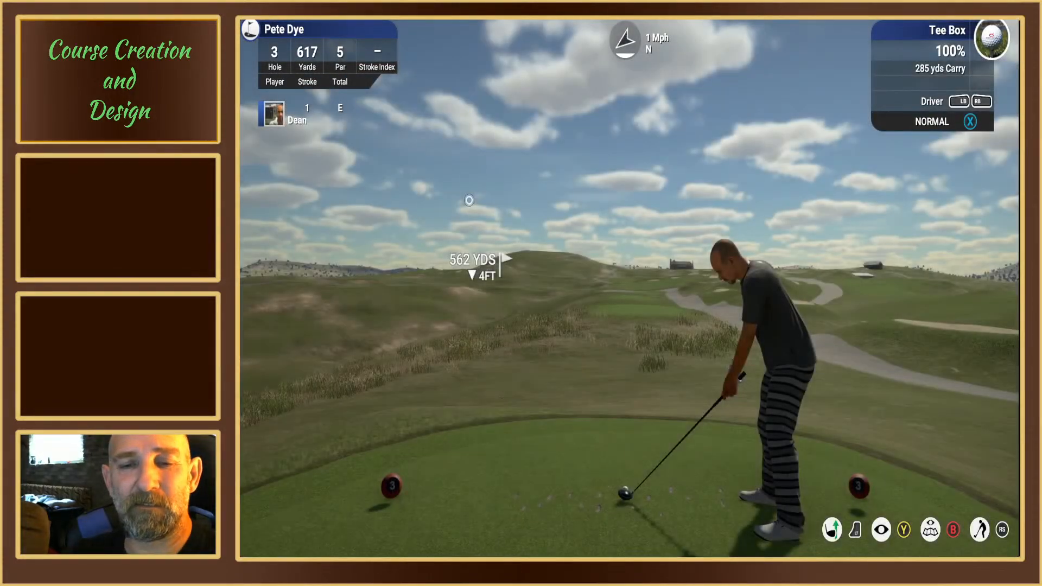
Step: End the hole 3 playtest and return to the course editor
{"action": "key", "text": "Escape"}
{"action": "left_click", "coordinate": [372, 274]}
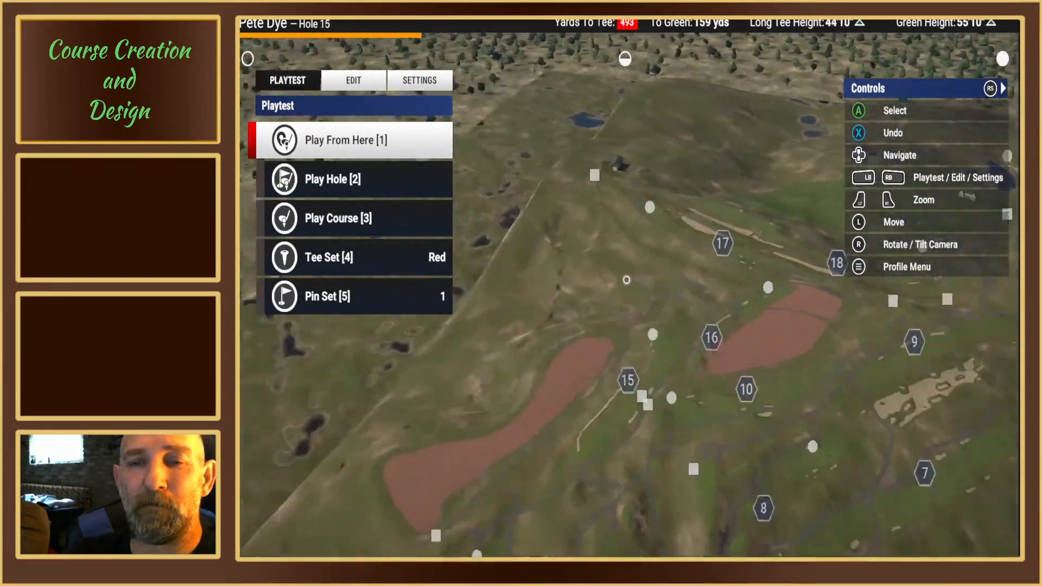
{"action": "key", "text": "Up"}
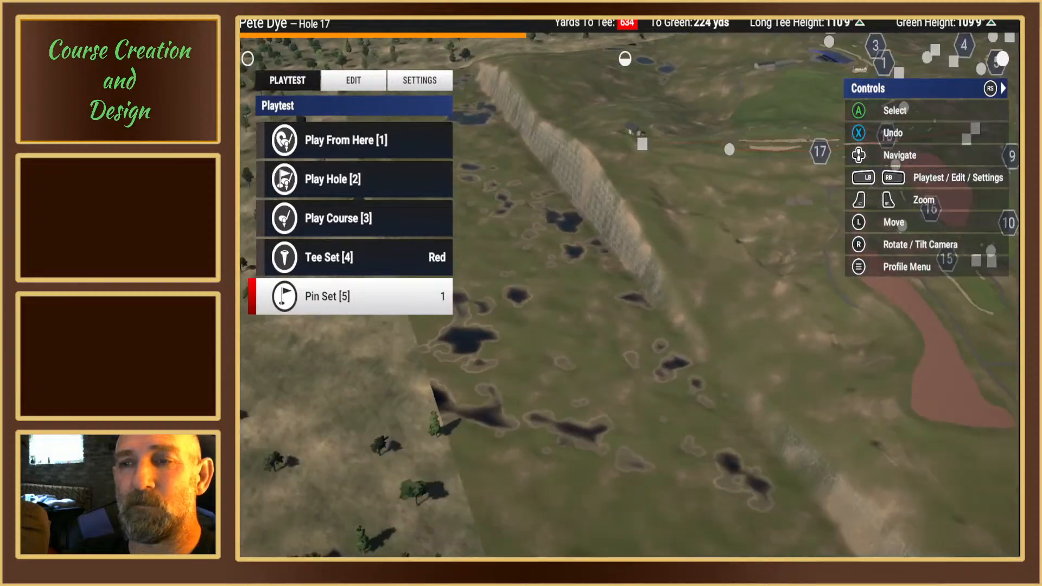
Step: Move hole 3's dogleg waypoint back along the fairway toward the tees, about 443 yards from the tee and 160 yards from the green
{"action": "key", "text": "Up"}
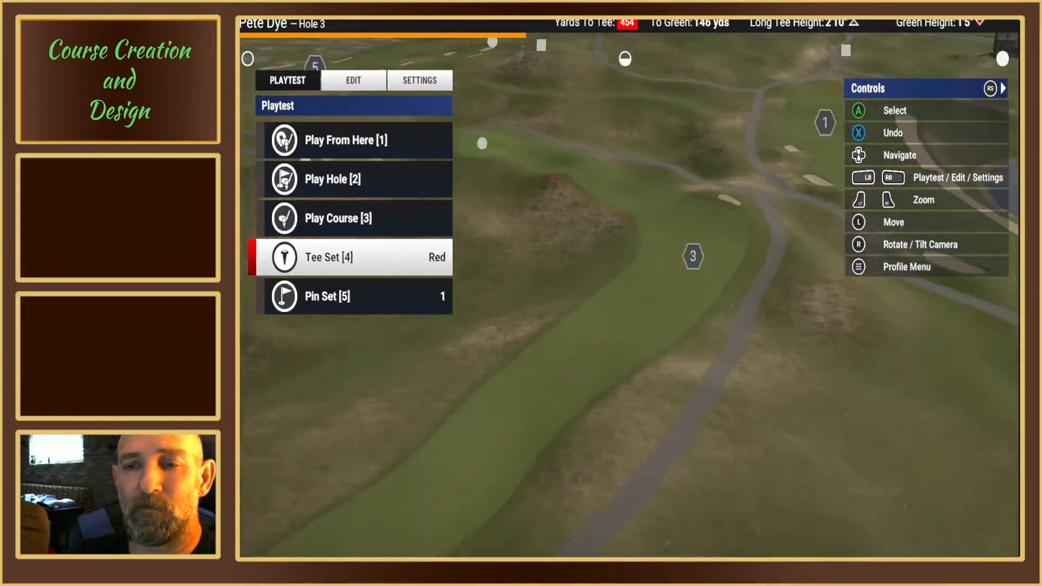
{"action": "key", "text": "Down"}
{"action": "key", "text": "Down"}
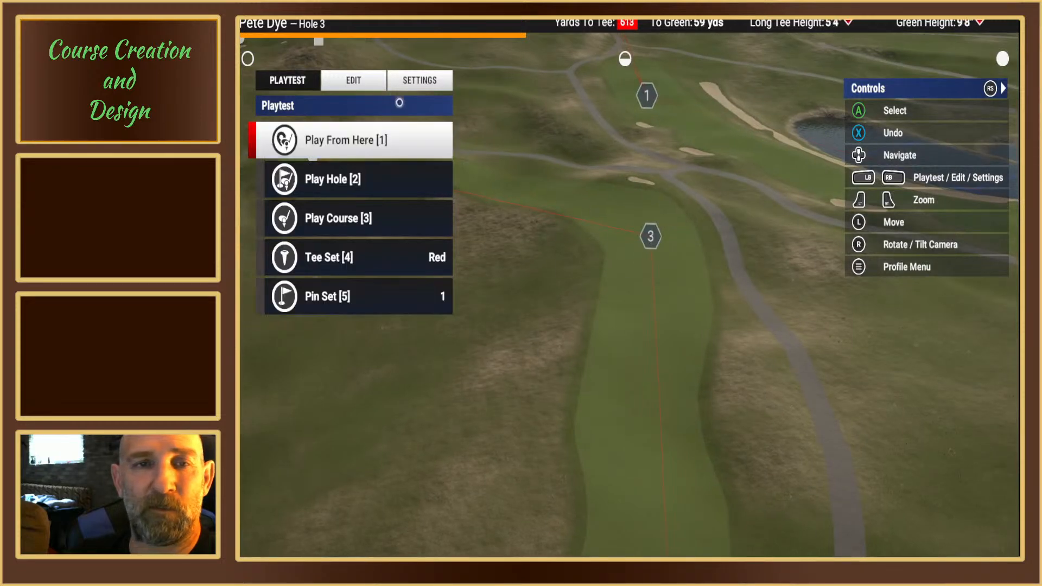
{"action": "left_click", "coordinate": [365, 84]}
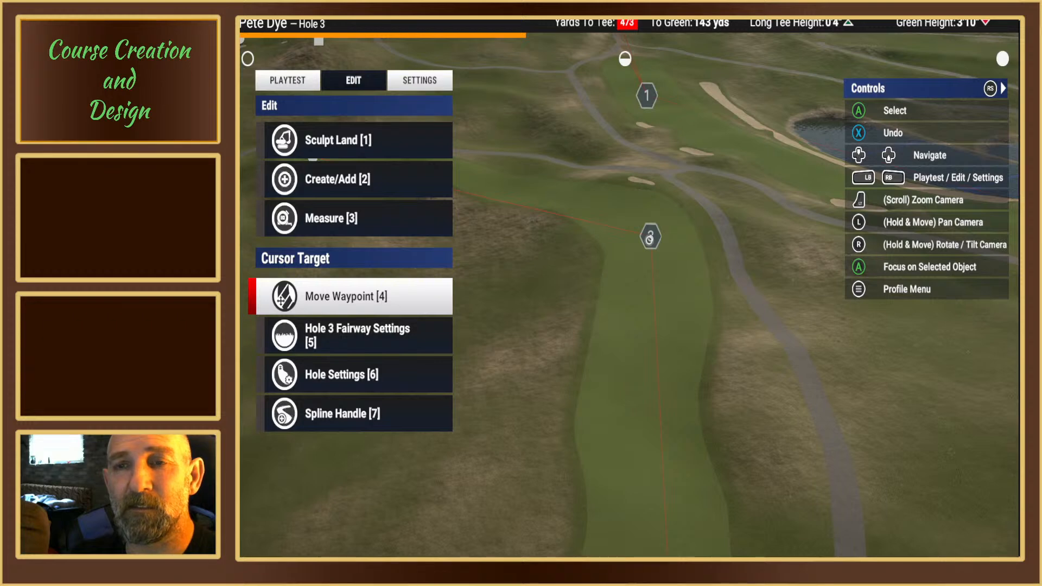
{"action": "left_click", "coordinate": [649, 239]}
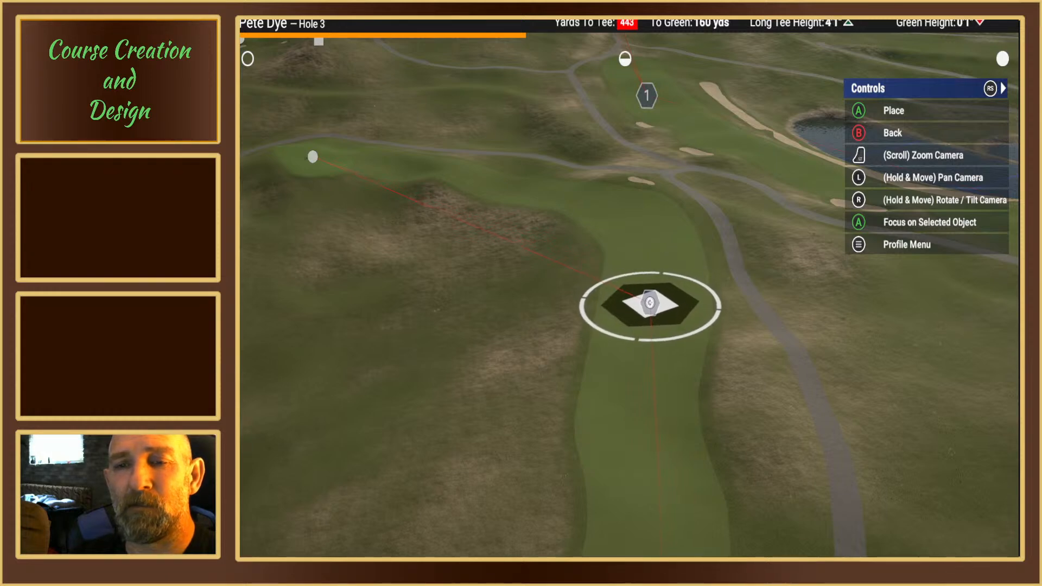
{"action": "left_click", "coordinate": [648, 302]}
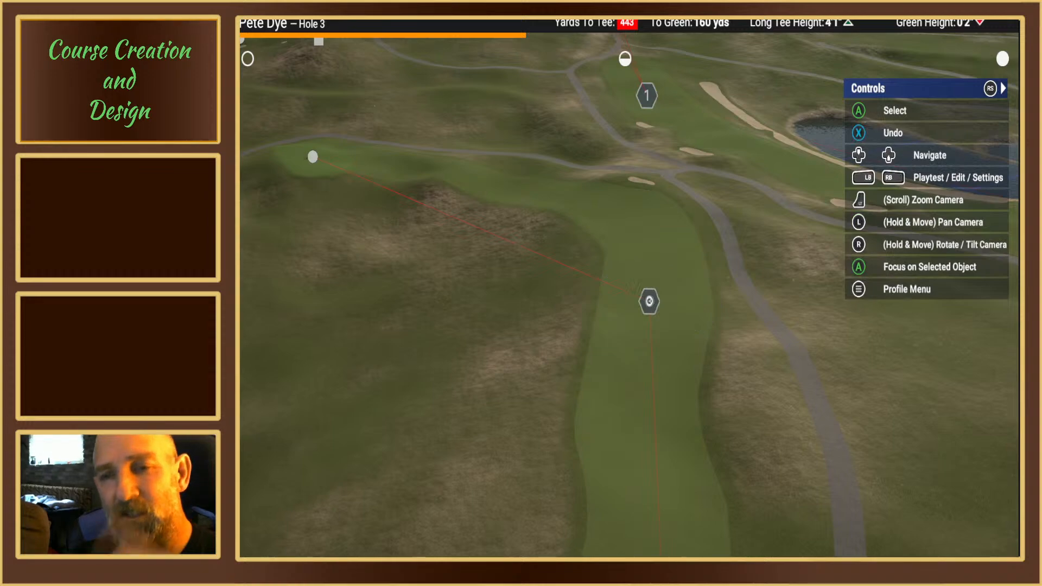
Step: Playtest hole 3 from the red tees with the moved waypoint, and return to the course editor
{"action": "mouse_move", "coordinate": [331, 119]}
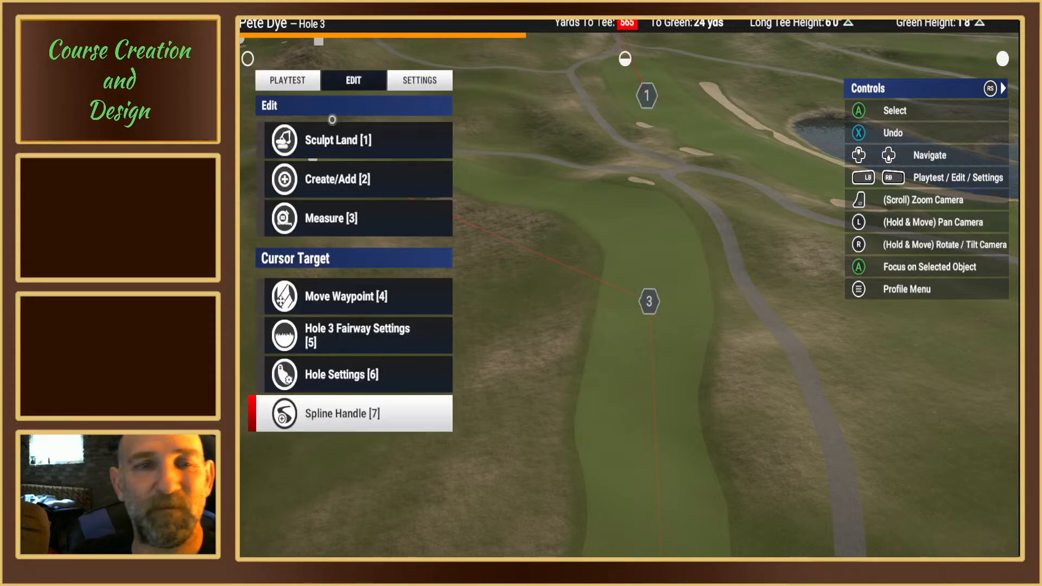
{"action": "left_click", "coordinate": [294, 81]}
{"action": "left_click", "coordinate": [318, 175]}
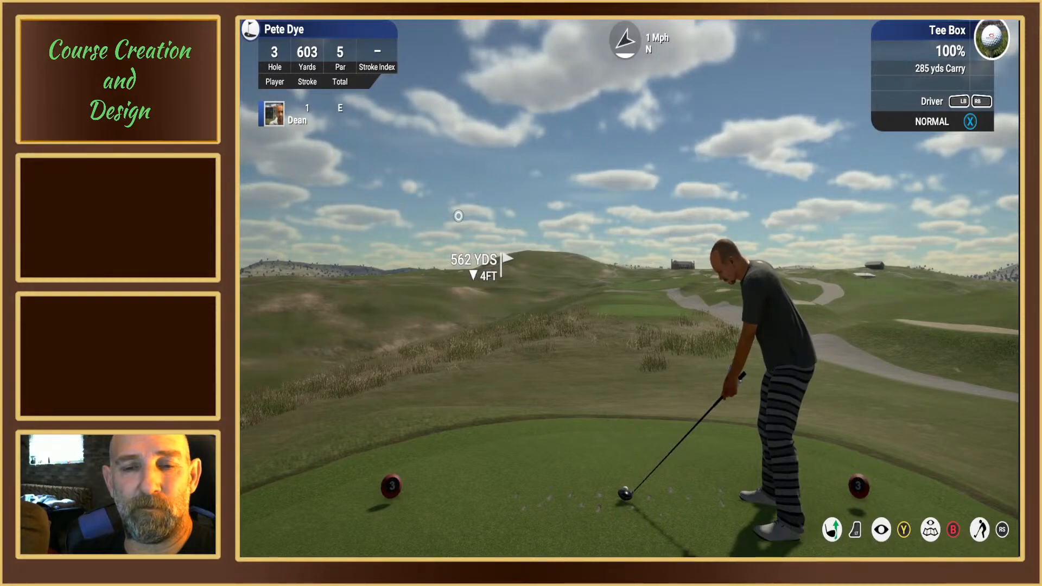
{"action": "key", "text": "Escape"}
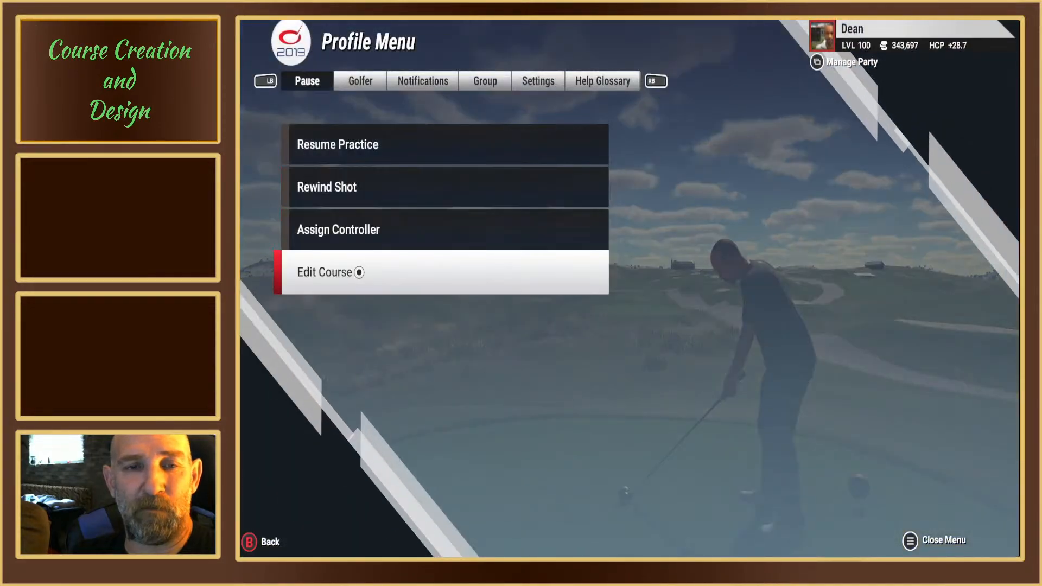
{"action": "left_click", "coordinate": [358, 275]}
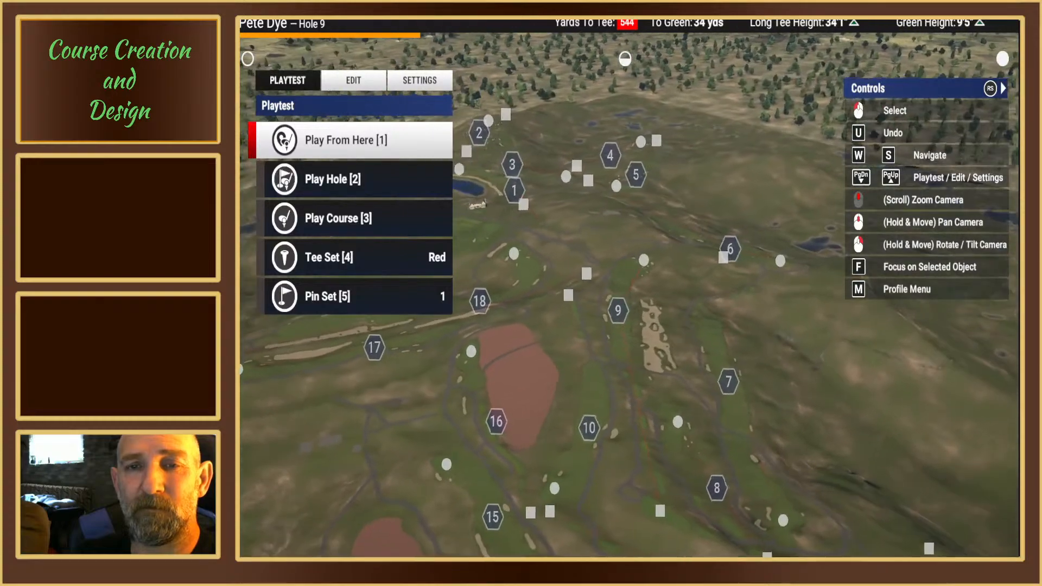
Step: Move hole 3's red tees back from the front edge of the rearmost tee box, about 569 yards from the green
{"action": "key", "text": "w"}
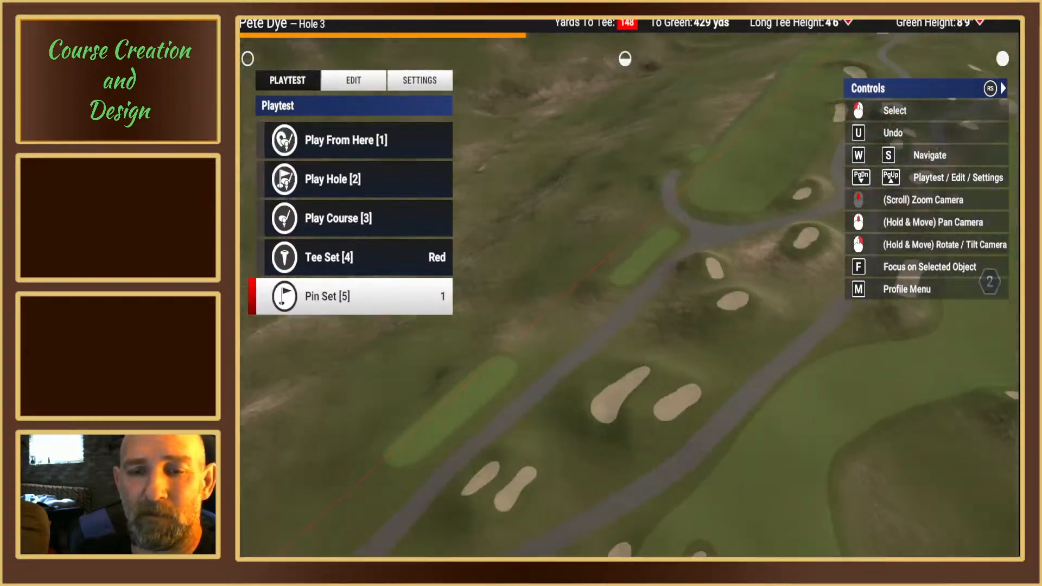
{"action": "middle_click_drag", "start_coordinate": [625, 283], "coordinate": [562, 309]}
{"action": "key", "text": "s"}
{"action": "scroll", "coordinate": [561, 311], "scroll_direction": "up", "scroll_amount": 5}
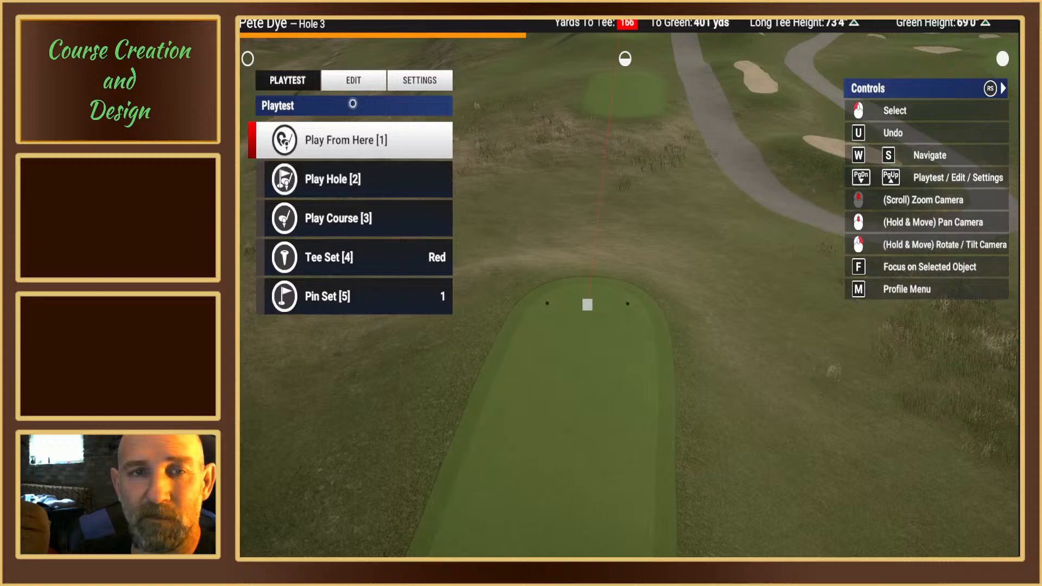
{"action": "left_click", "coordinate": [353, 84]}
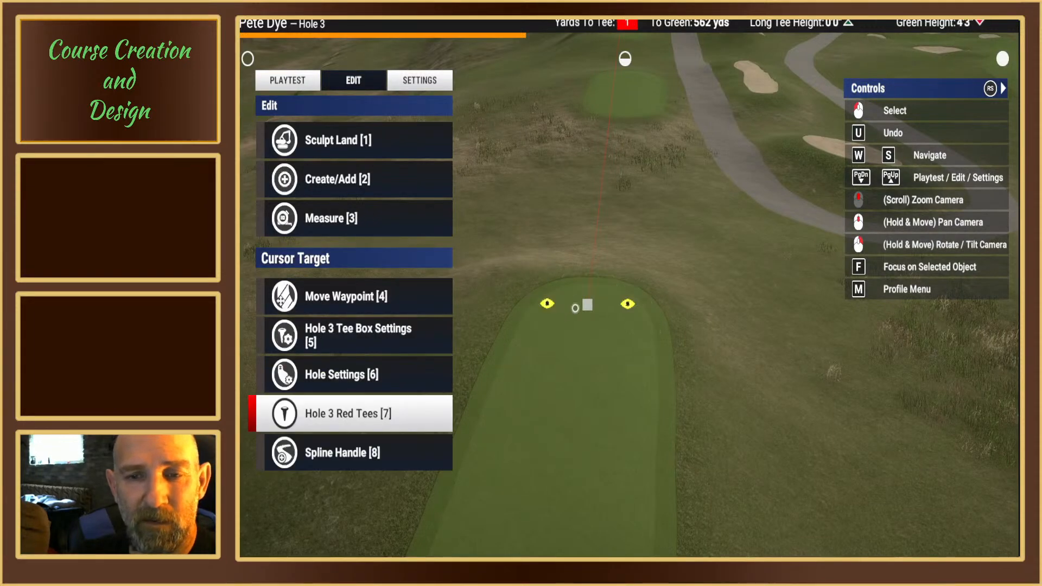
{"action": "left_click", "coordinate": [580, 308]}
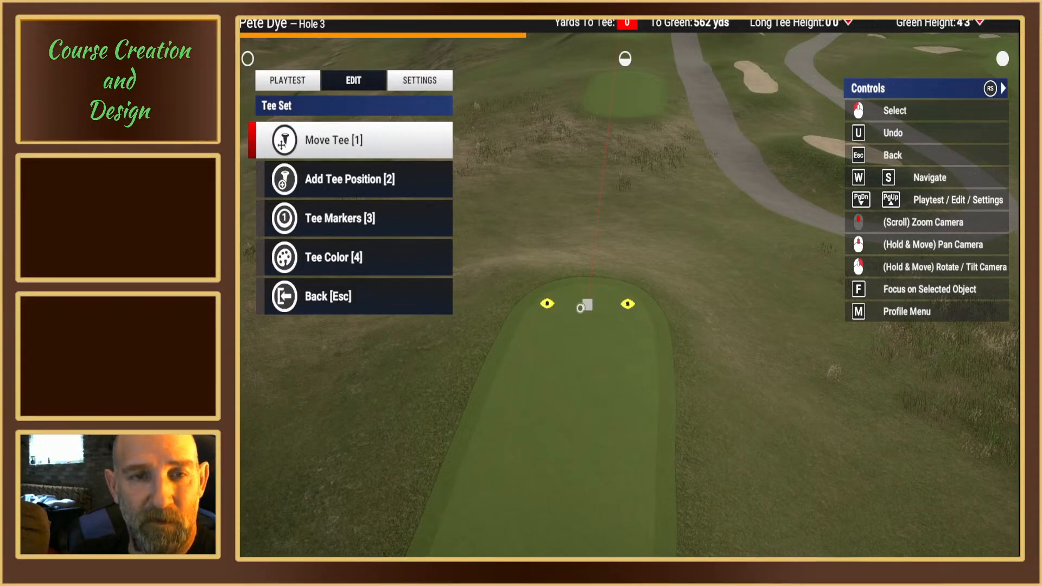
{"action": "key", "text": "1"}
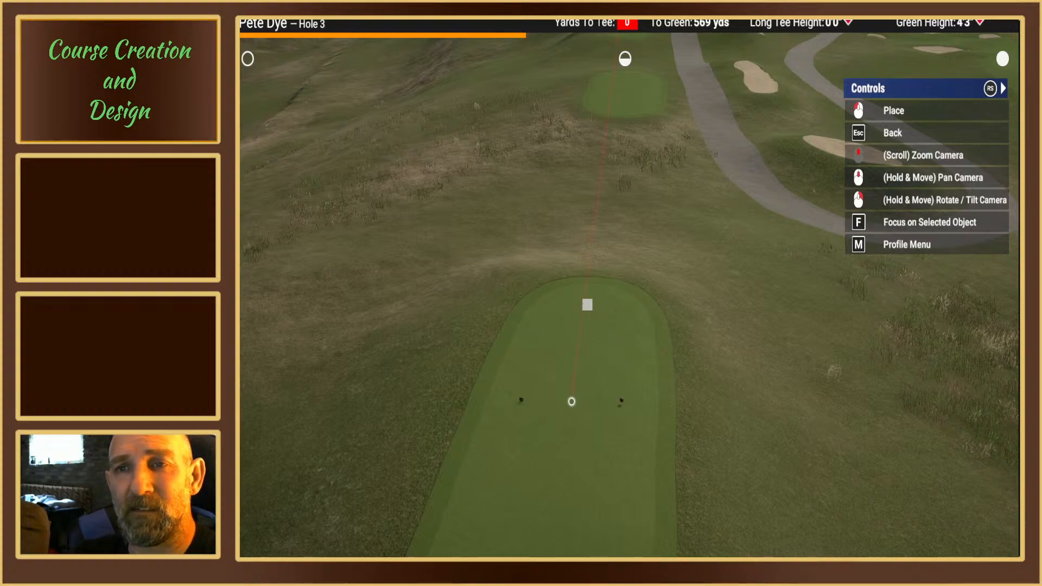
{"action": "scroll", "coordinate": [565, 400], "scroll_direction": "up", "scroll_amount": 3}
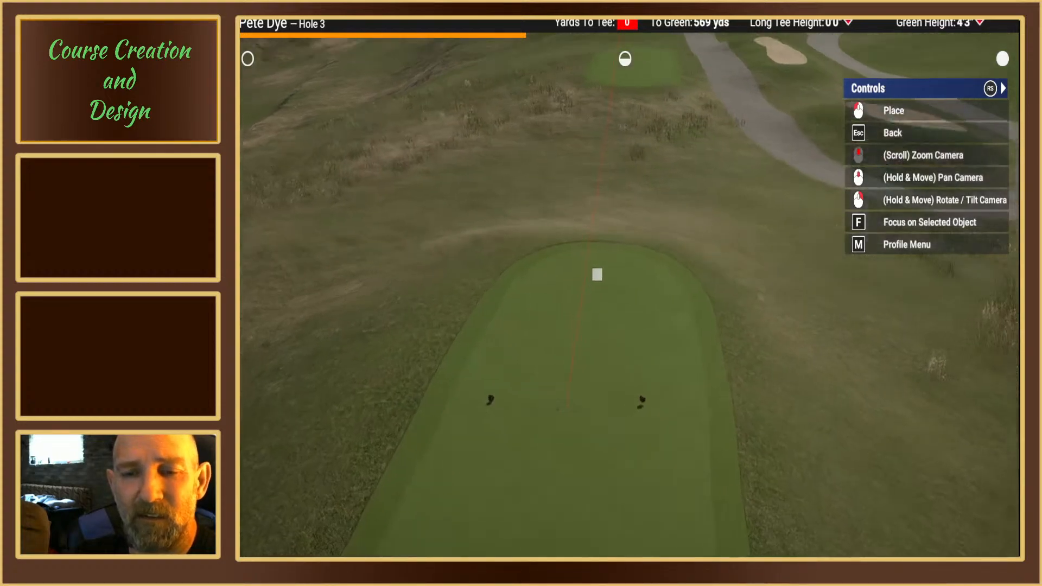
{"action": "right_click_drag", "start_coordinate": [565, 400], "coordinate": [595, 345]}
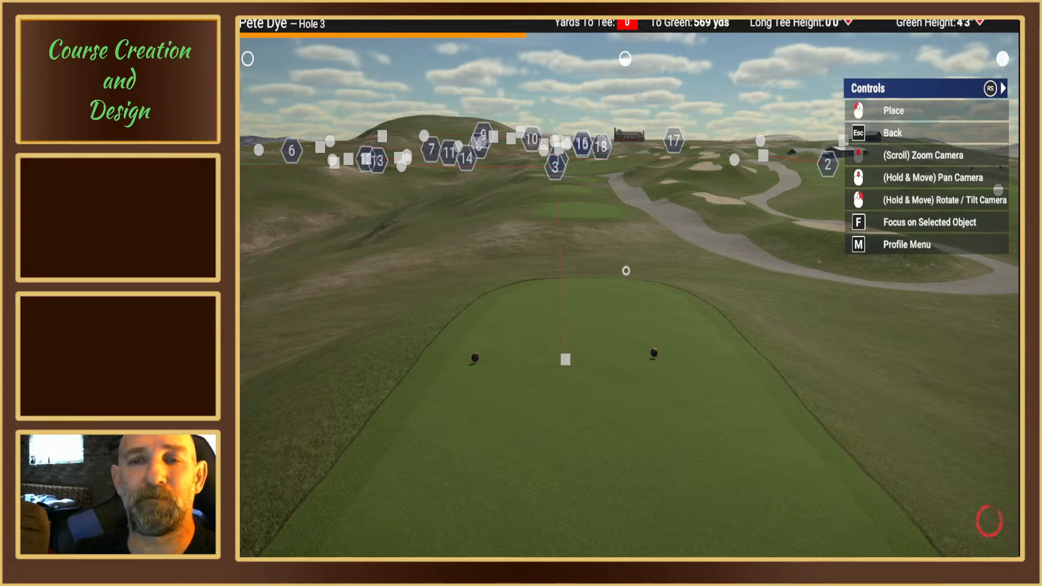
{"action": "key", "text": "Escape"}
Step: Playtest hole 3 to check the view from the set-back red tees, and leave the playtest
{"action": "left_click", "coordinate": [273, 79]}
{"action": "left_click", "coordinate": [335, 173]}
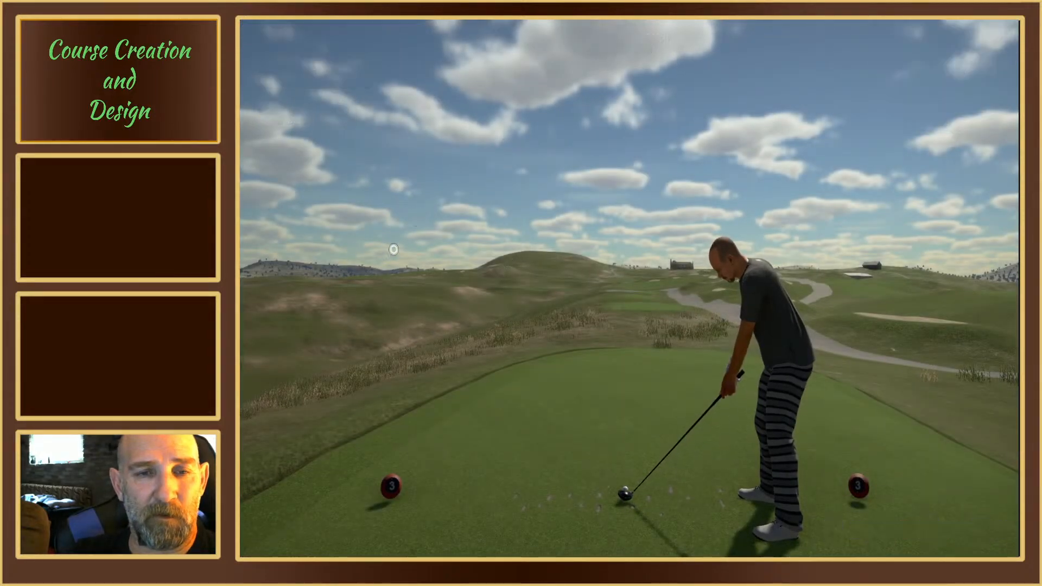
{"action": "key", "text": "Escape"}
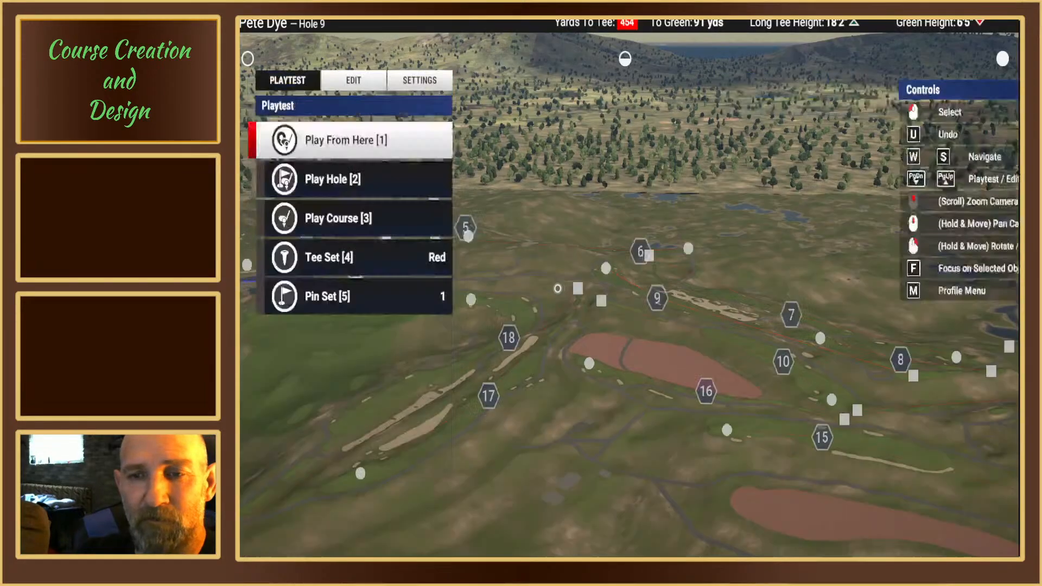
Step: Examine hole 3's green, its slope grid and the pin position from several angles and distances
{"action": "right_click_drag", "start_coordinate": [530, 288], "coordinate": [462, 336]}
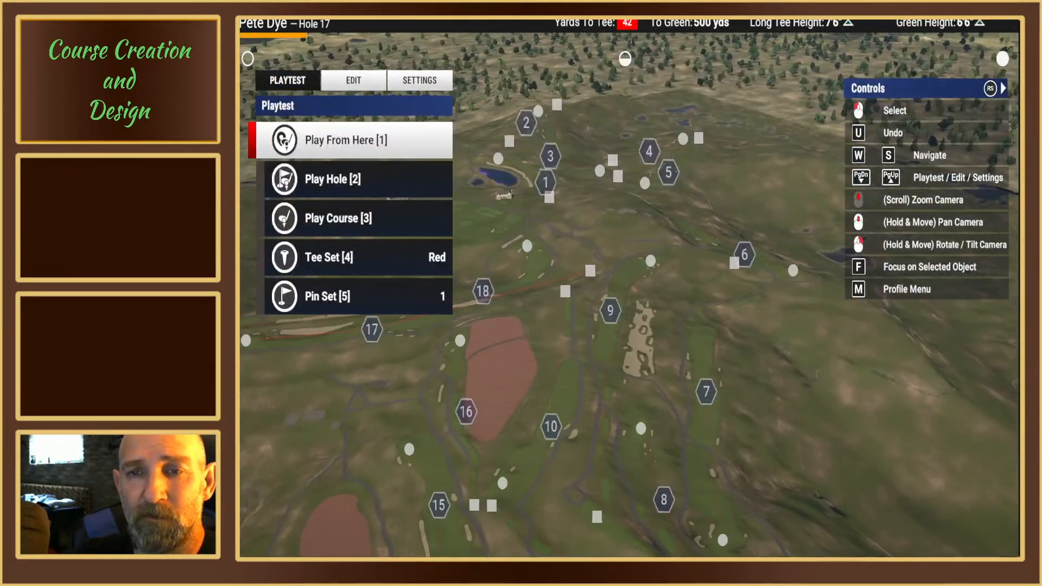
{"action": "middle_click_drag", "start_coordinate": [461, 217], "coordinate": [448, 304]}
{"action": "scroll", "coordinate": [447, 304], "scroll_direction": "up", "scroll_amount": 4}
{"action": "right_click_drag", "start_coordinate": [455, 301], "coordinate": [581, 284]}
{"action": "middle_click_drag", "start_coordinate": [581, 284], "coordinate": [560, 284]}
{"action": "scroll", "coordinate": [560, 284], "scroll_direction": "up", "scroll_amount": 2}
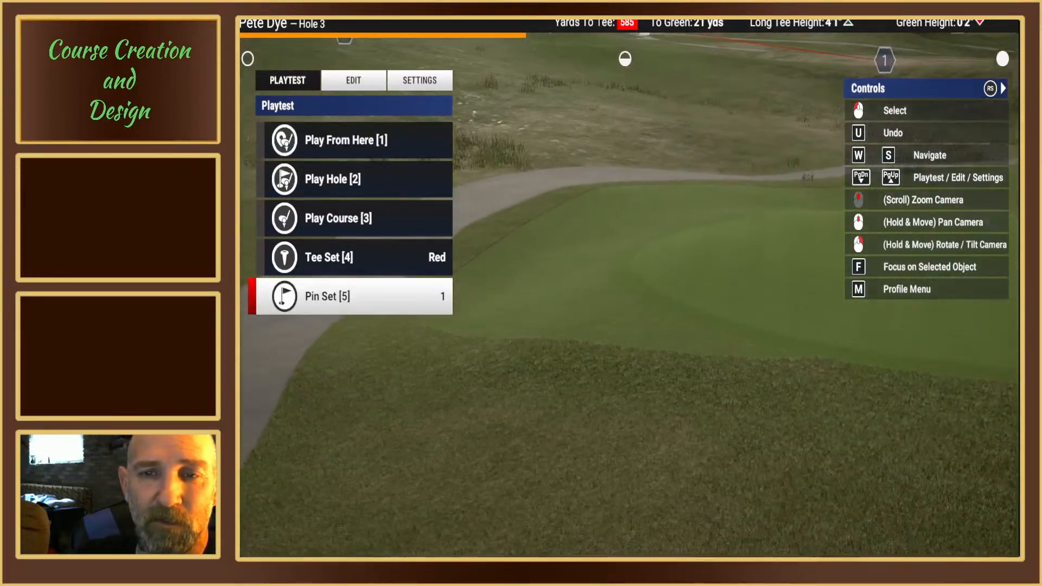
{"action": "middle_click_drag", "start_coordinate": [616, 281], "coordinate": [616, 281]}
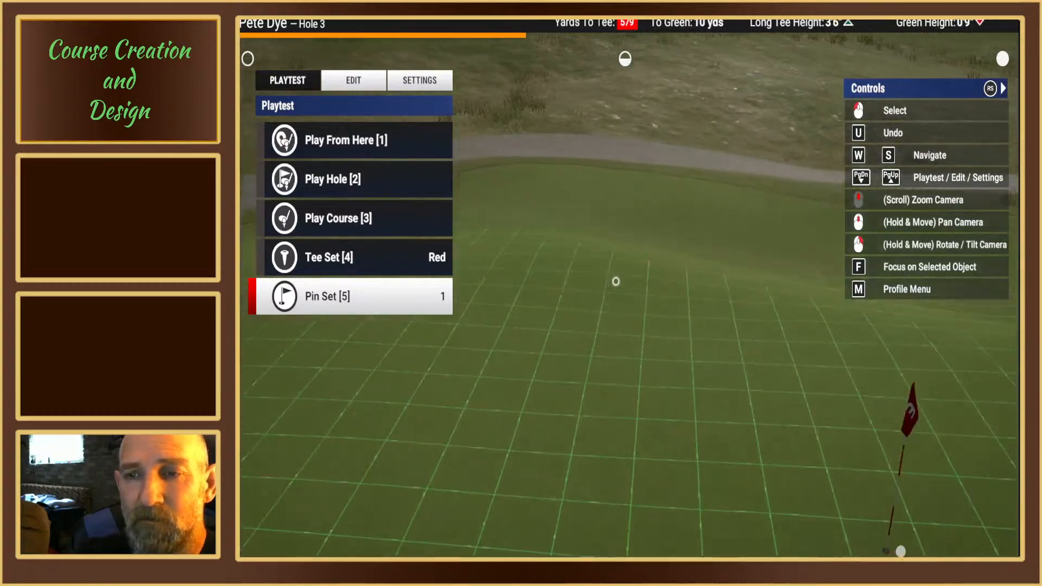
{"action": "right_click_drag", "start_coordinate": [616, 281], "coordinate": [624, 281]}
{"action": "scroll", "coordinate": [624, 282], "scroll_direction": "down", "scroll_amount": 3}
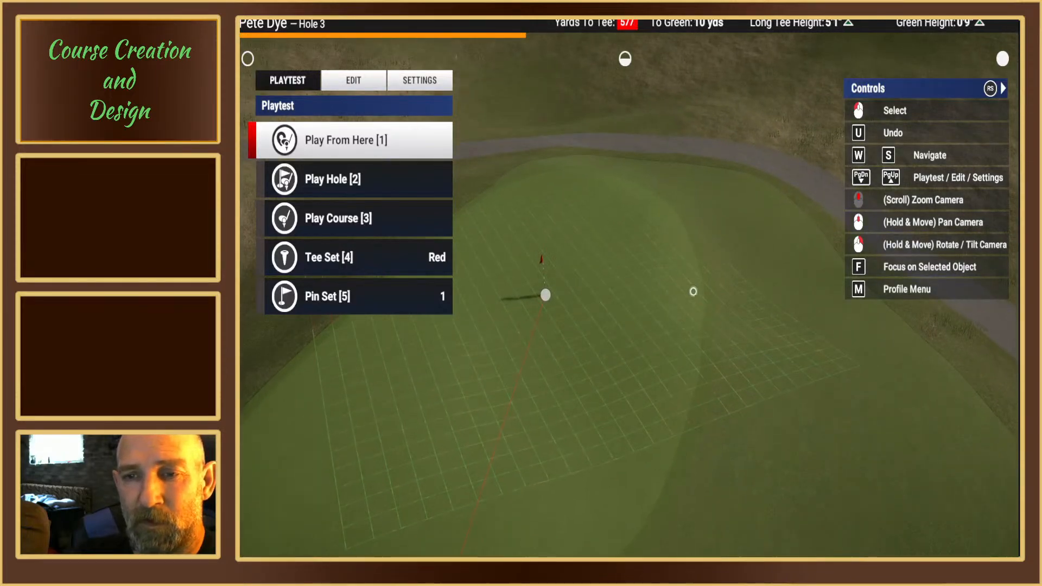
{"action": "scroll", "coordinate": [681, 280], "scroll_direction": "up", "scroll_amount": 4}
{"action": "right_click_drag", "start_coordinate": [602, 279], "coordinate": [581, 281]}
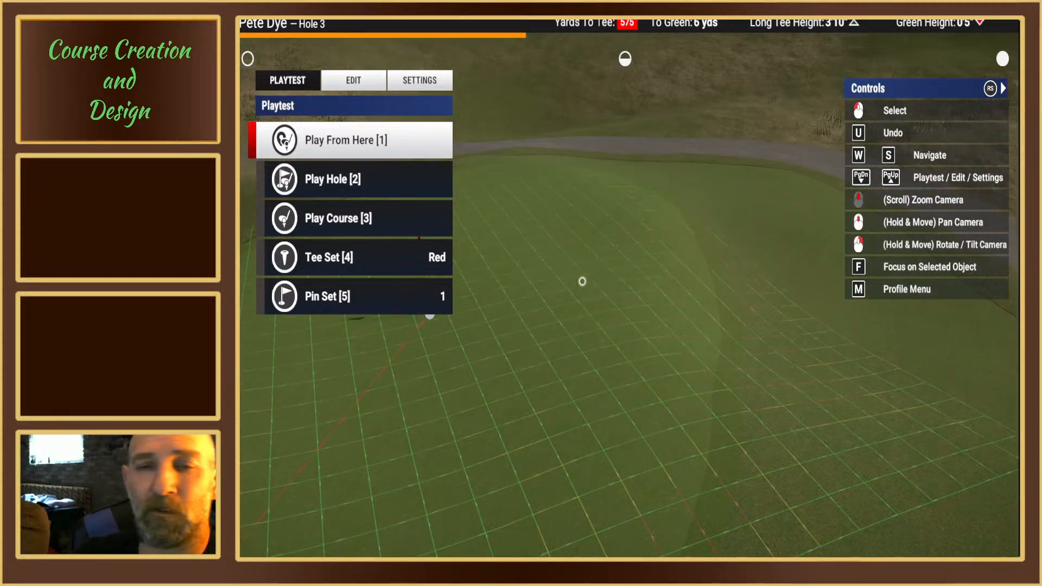
{"action": "middle_click_drag", "start_coordinate": [627, 279], "coordinate": [628, 279]}
{"action": "key", "text": "s"}
{"action": "right_click_drag", "start_coordinate": [627, 279], "coordinate": [623, 281]}
{"action": "middle_click_drag", "start_coordinate": [624, 282], "coordinate": [632, 304]}
{"action": "key", "text": "w"}
{"action": "scroll", "coordinate": [633, 304], "scroll_direction": "up", "scroll_amount": 3}
{"action": "right_click_drag", "start_coordinate": [632, 304], "coordinate": [633, 304]}
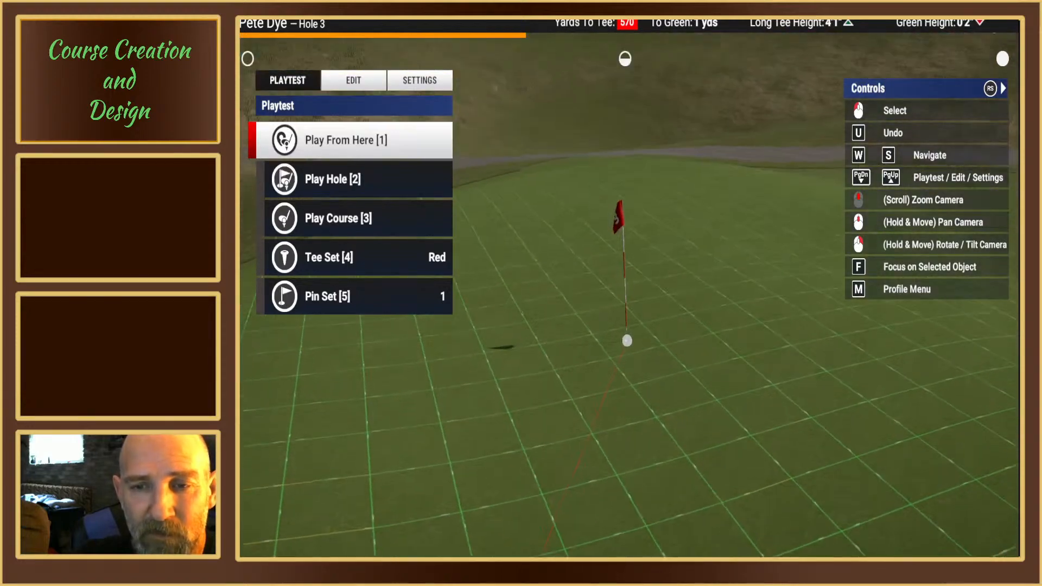
Step: Move hole 3's green waypoint together with pin 1 a short way across the green, about 567 yards from the tee
{"action": "left_click", "coordinate": [354, 81]}
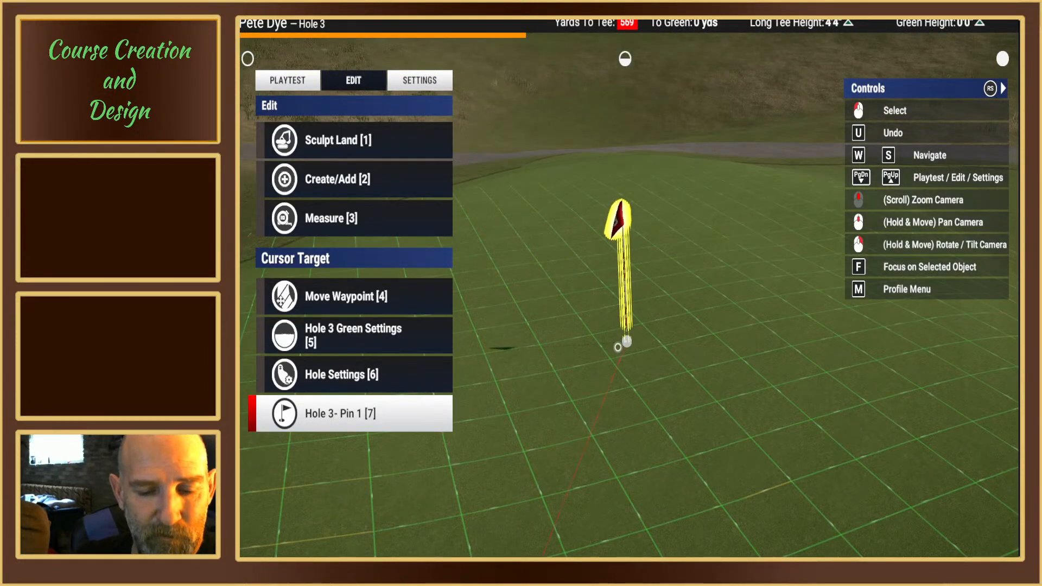
{"action": "left_click", "coordinate": [617, 347]}
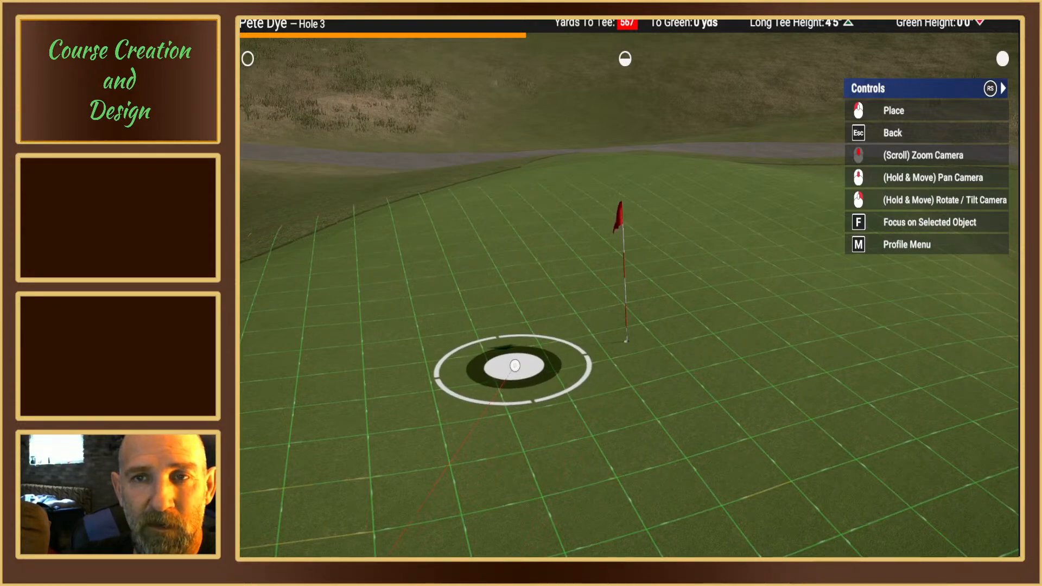
{"action": "mouse_move", "coordinate": [515, 365]}
{"action": "right_mouse_down"}
{"action": "mouse_move", "coordinate": [523, 346]}
{"action": "mouse_move", "coordinate": [521, 365]}
{"action": "right_mouse_up"}
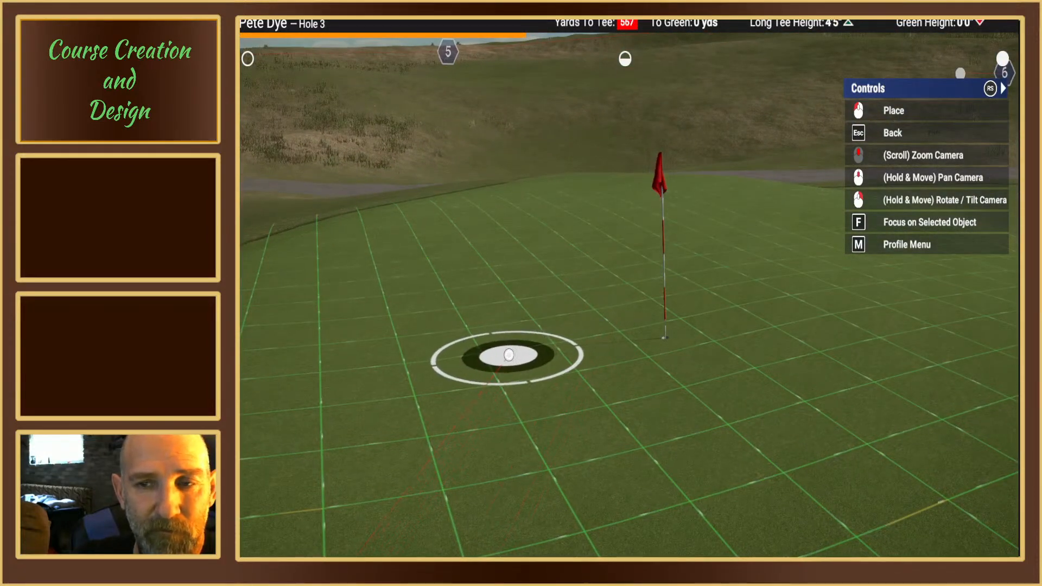
{"action": "mouse_move", "coordinate": [510, 355]}
{"action": "right_mouse_down"}
{"action": "mouse_move", "coordinate": [507, 342]}
{"action": "mouse_move", "coordinate": [509, 352]}
{"action": "right_mouse_up"}
{"action": "left_click", "coordinate": [509, 352]}
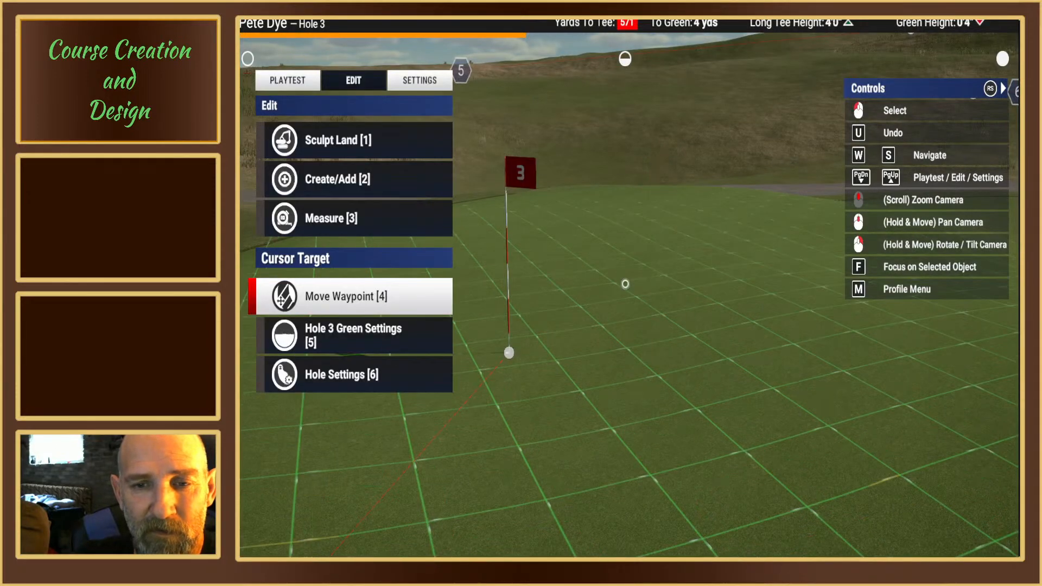
Step: Examine the relocated pin on hole 3's green from close up and from the approach in front of it
{"action": "mouse_move", "coordinate": [509, 353]}
{"action": "right_mouse_down"}
{"action": "mouse_move", "coordinate": [510, 335]}
{"action": "mouse_move", "coordinate": [512, 358]}
{"action": "right_mouse_up"}
{"action": "scroll", "coordinate": [511, 358], "scroll_direction": "down", "scroll_amount": 5}
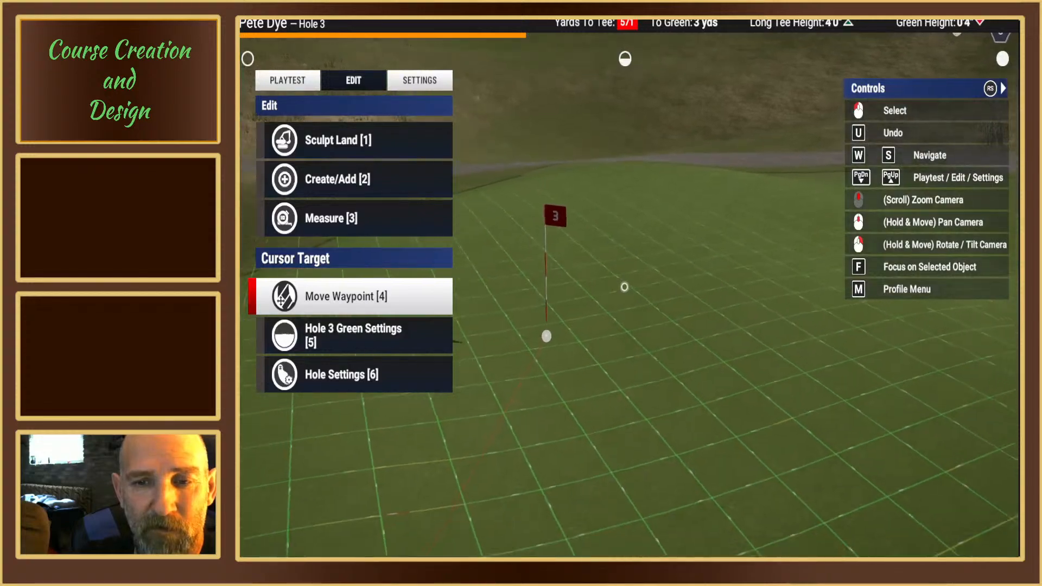
{"action": "right_click_drag", "start_coordinate": [574, 319], "coordinate": [624, 304]}
{"action": "scroll", "coordinate": [624, 284], "scroll_direction": "down", "scroll_amount": 4}
{"action": "middle_click_drag", "start_coordinate": [602, 315], "coordinate": [625, 283]}
{"action": "right_click_drag", "start_coordinate": [624, 284], "coordinate": [624, 283]}
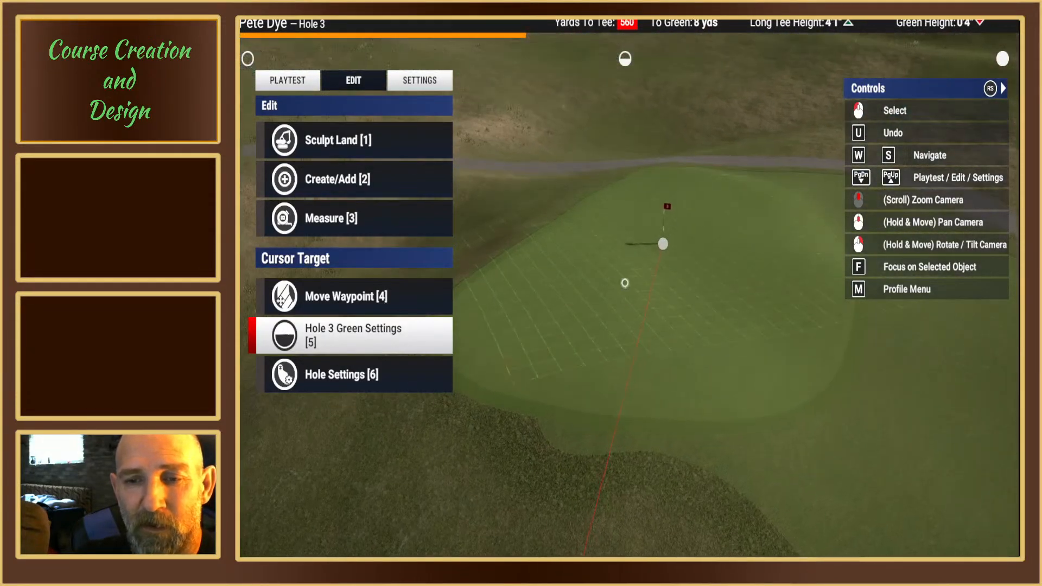
{"action": "middle_click_drag", "start_coordinate": [624, 284], "coordinate": [624, 275]}
{"action": "mouse_move", "coordinate": [624, 275]}
{"action": "right_mouse_down"}
{"action": "mouse_move", "coordinate": [623, 248]}
{"action": "mouse_move", "coordinate": [622, 260]}
{"action": "right_mouse_up"}
Step: Playtest hole 3 from the red tees with the relocated green waypoint and pin
{"action": "left_click", "coordinate": [296, 81]}
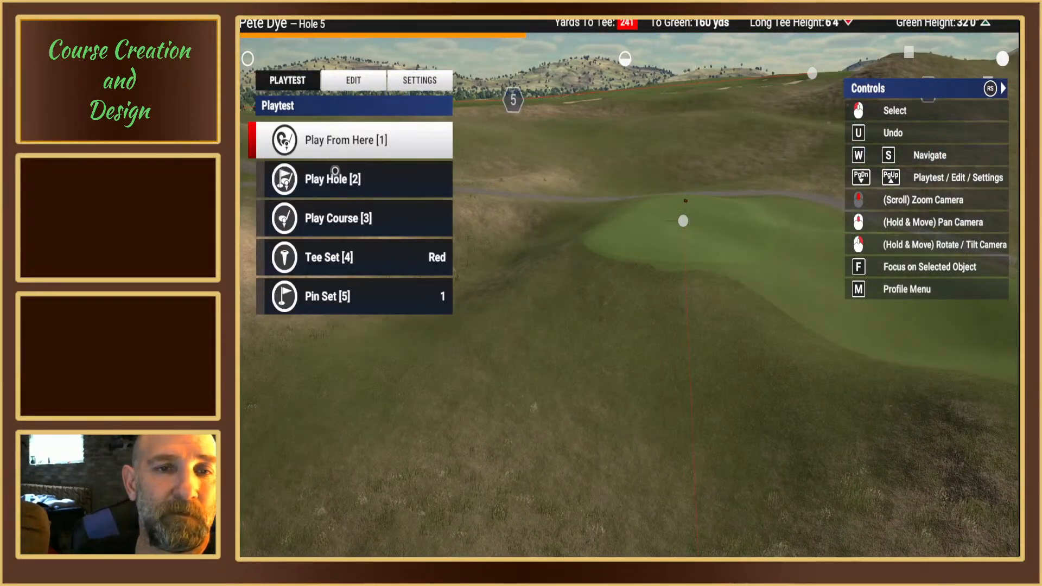
{"action": "left_click", "coordinate": [336, 180]}
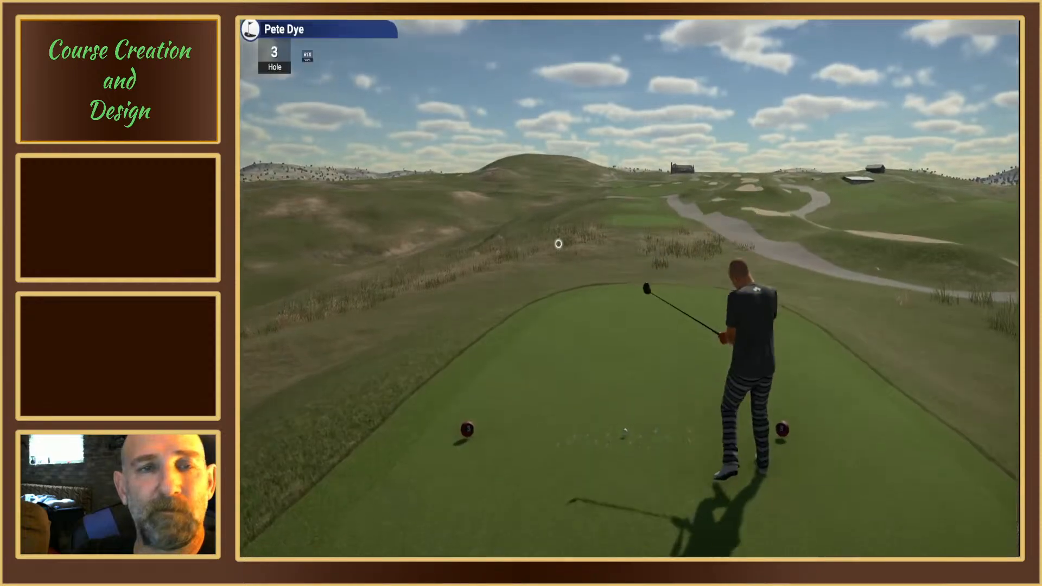
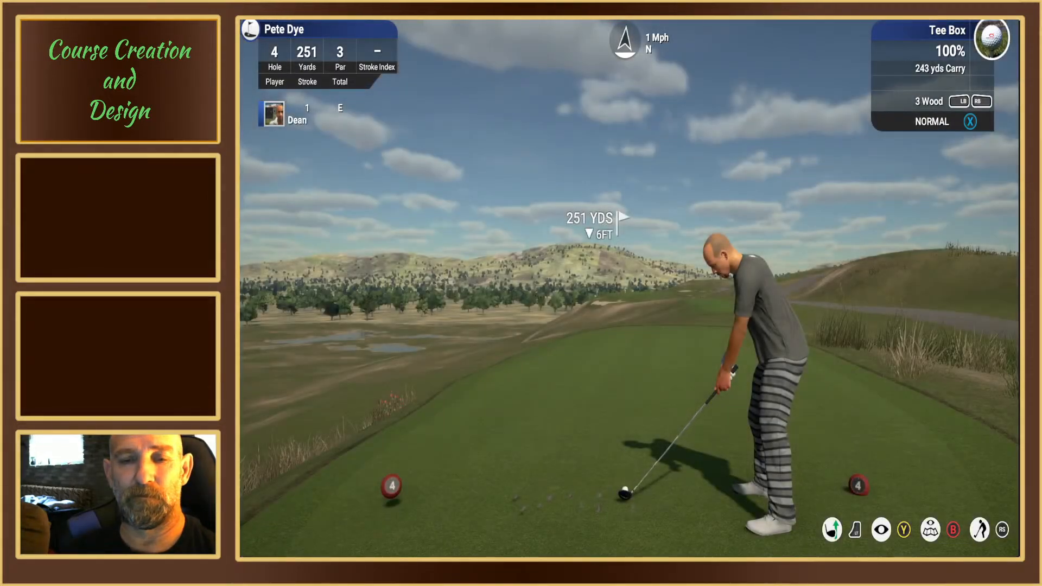
Step: End the hole 4 playtest and go back to hole 3's rear tee box in the course editor
{"action": "key", "text": "Escape"}
{"action": "key", "text": "Up"}
{"action": "key", "text": "Return"}
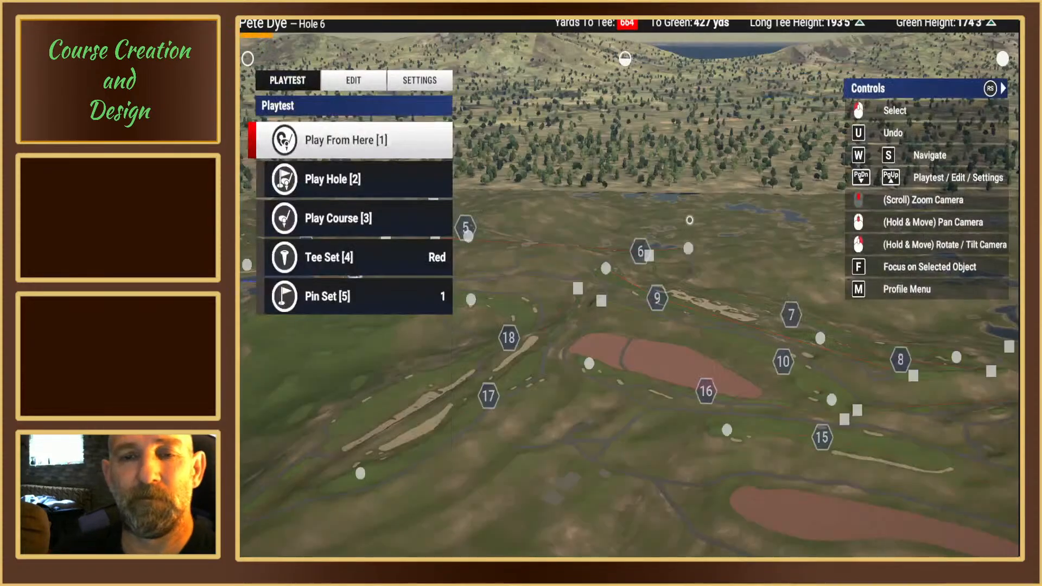
{"action": "key", "text": "Down"}
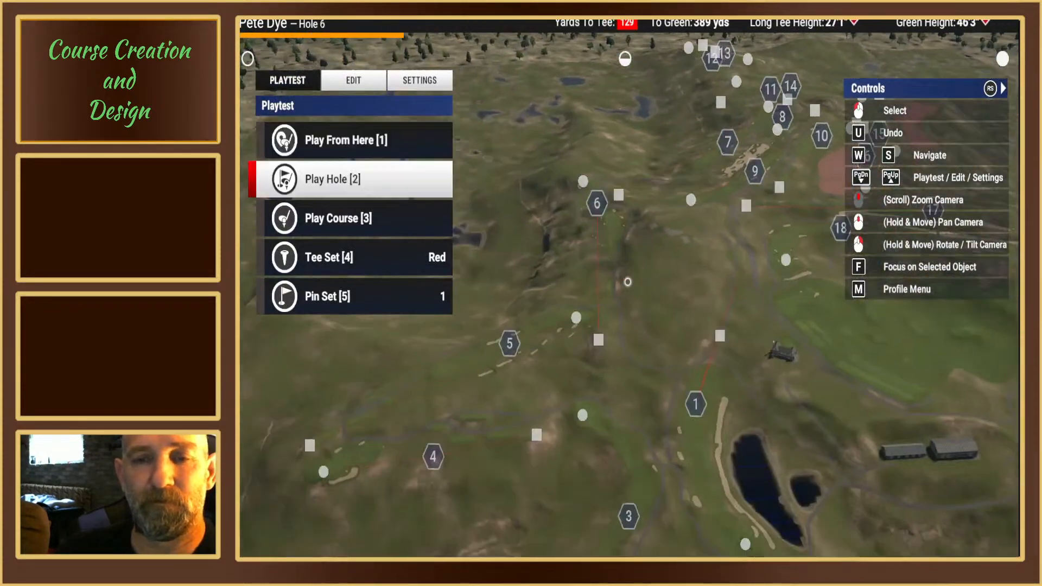
{"action": "key", "text": "Down"}
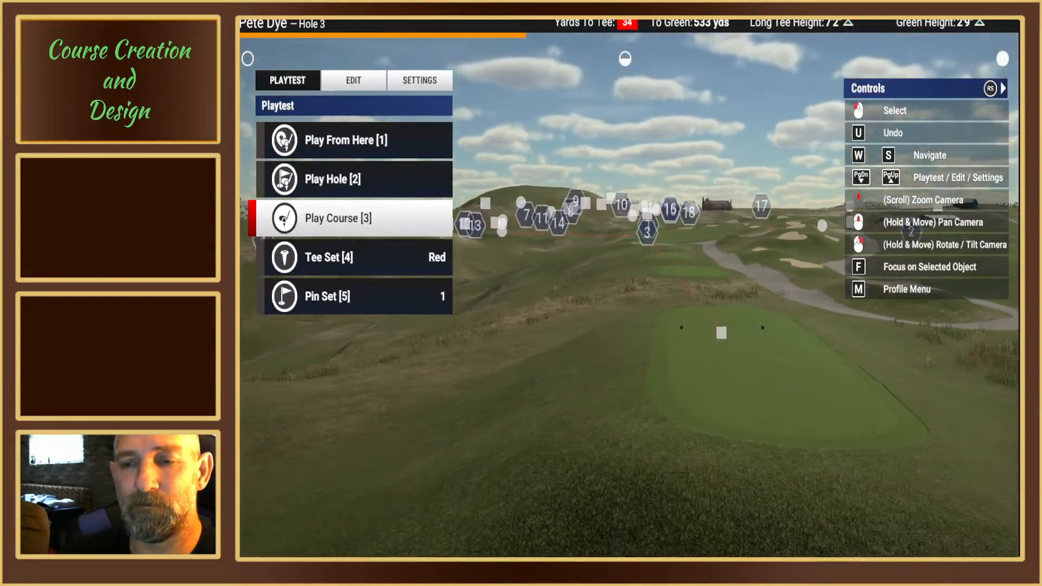
{"action": "right_click_drag", "start_coordinate": [629, 260], "coordinate": [623, 347]}
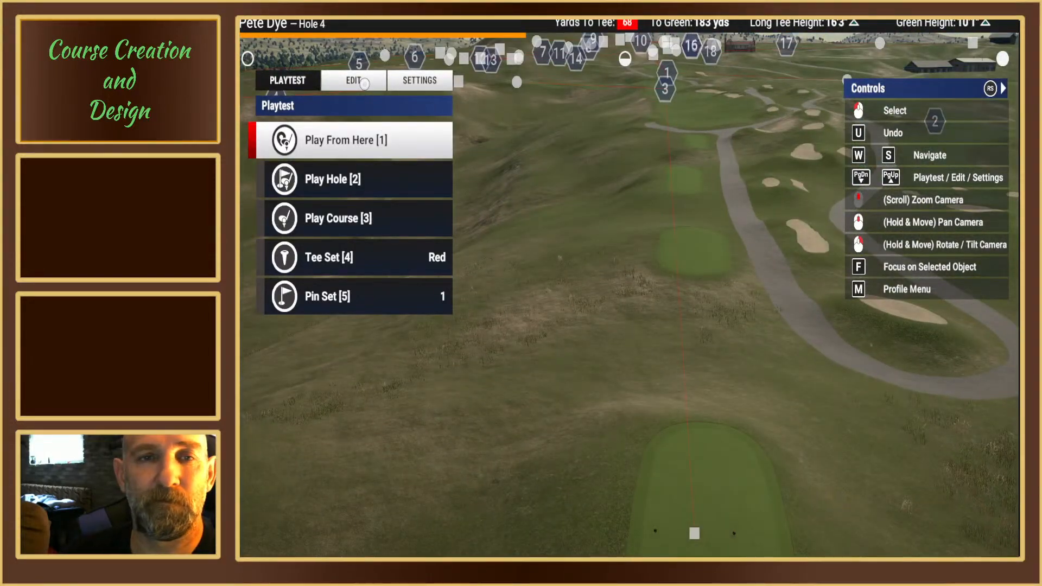
Step: Add a second tee position to hole 3 on the next tee box forward, about 522 yards from the green
{"action": "left_click", "coordinate": [363, 84]}
{"action": "middle_click_drag", "start_coordinate": [693, 387], "coordinate": [672, 355]}
{"action": "scroll", "coordinate": [666, 356], "scroll_direction": "up", "scroll_amount": 6}
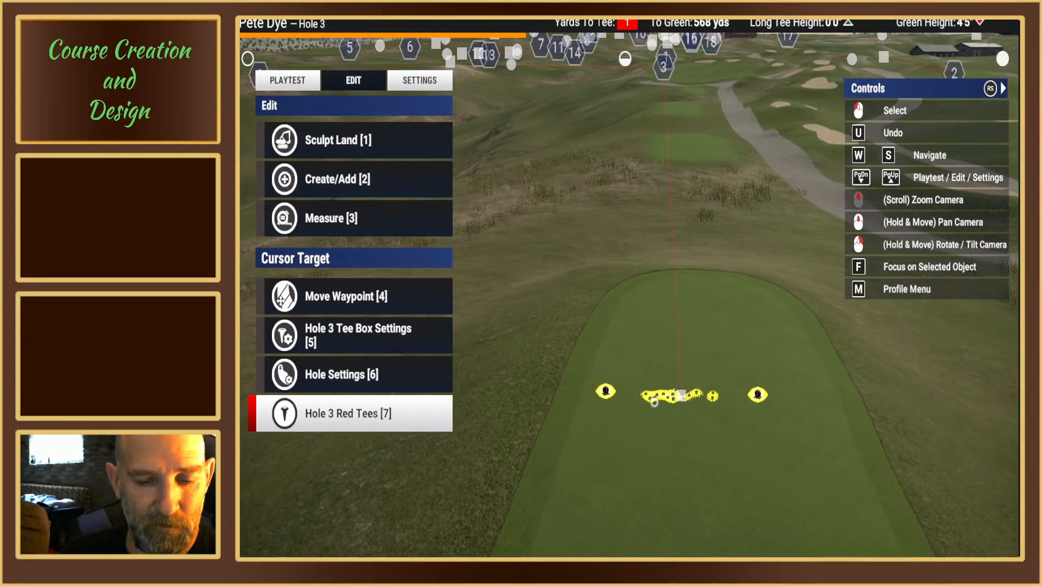
{"action": "left_click", "coordinate": [655, 402]}
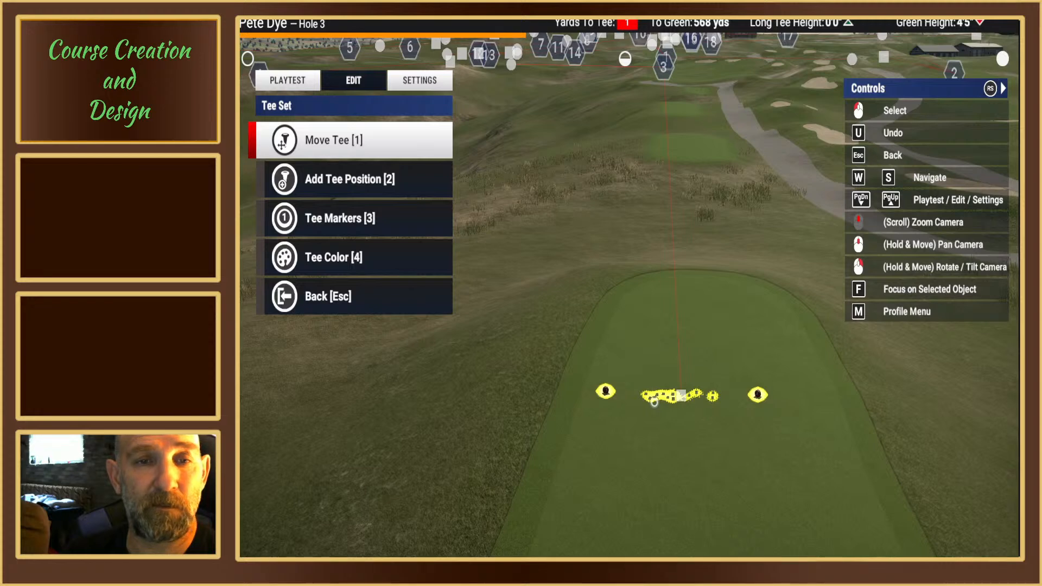
{"action": "key", "text": "1"}
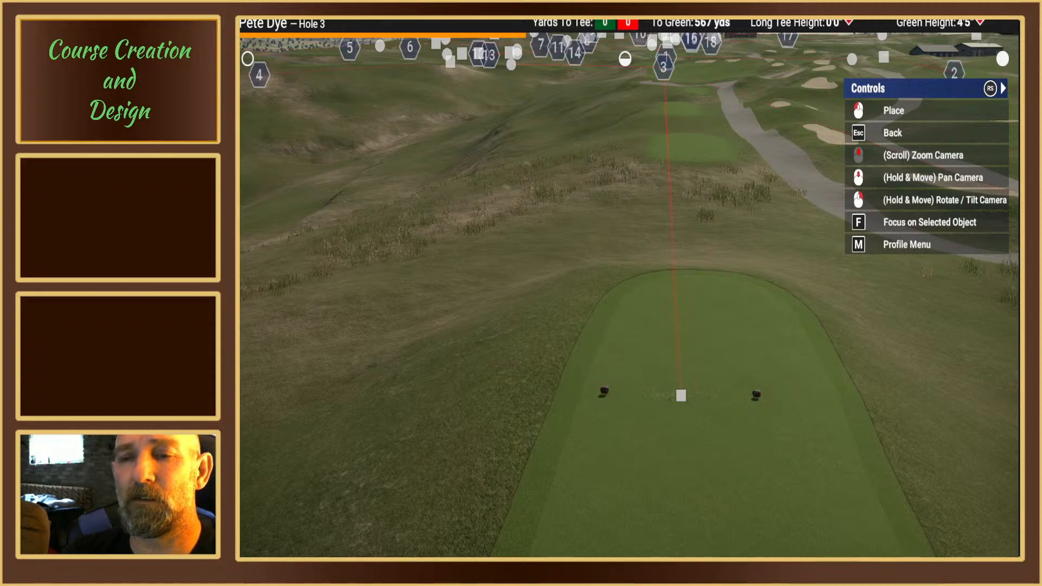
{"action": "right_click_drag", "start_coordinate": [680, 395], "coordinate": [677, 397]}
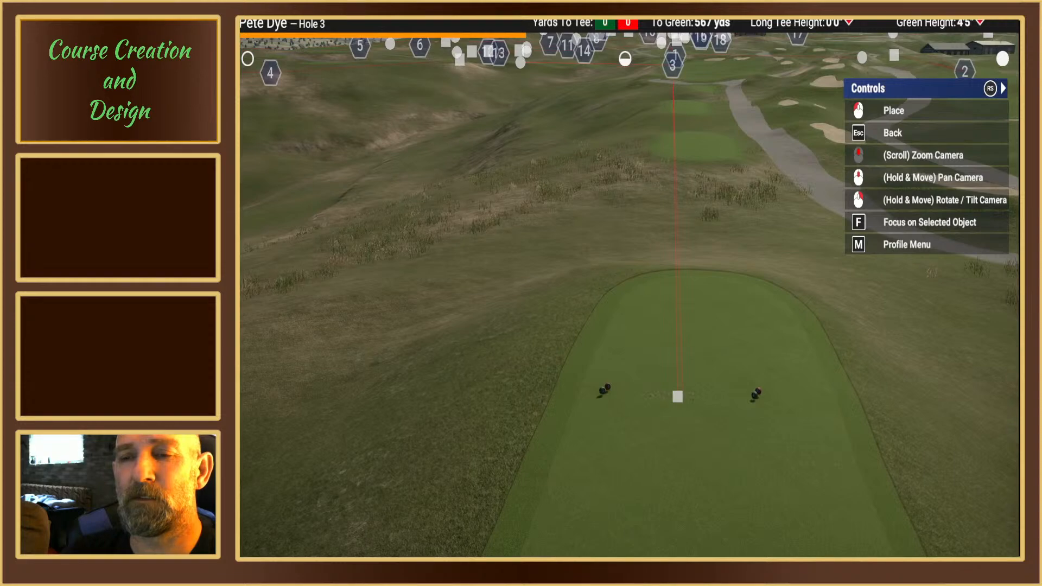
{"action": "scroll", "coordinate": [664, 365], "scroll_direction": "up", "scroll_amount": 5}
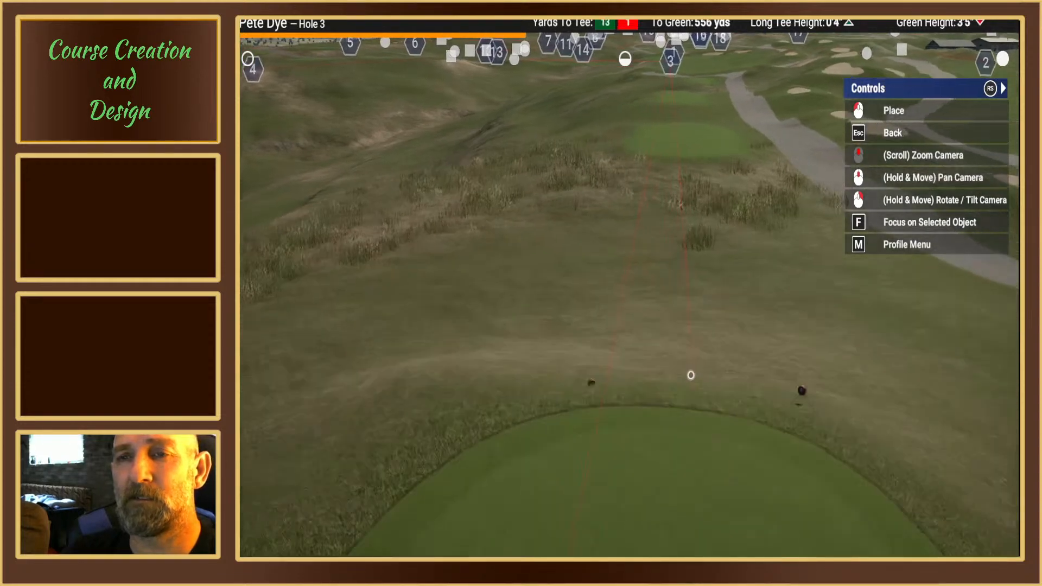
{"action": "scroll", "coordinate": [691, 375], "scroll_direction": "down", "scroll_amount": 5}
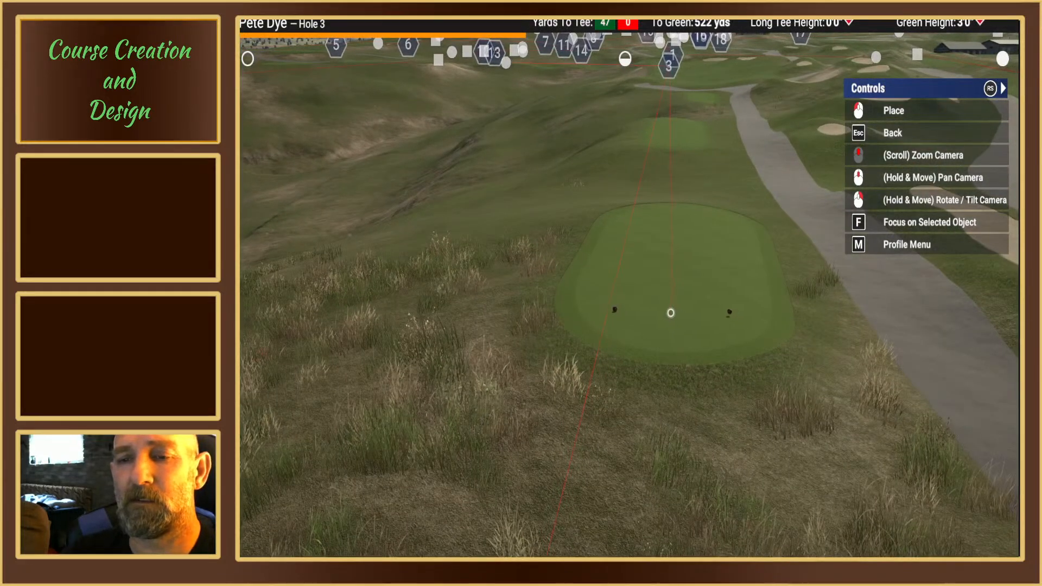
{"action": "mouse_move", "coordinate": [667, 313]}
{"action": "right_mouse_down"}
{"action": "mouse_move", "coordinate": [667, 287]}
{"action": "mouse_move", "coordinate": [664, 312]}
{"action": "right_mouse_up"}
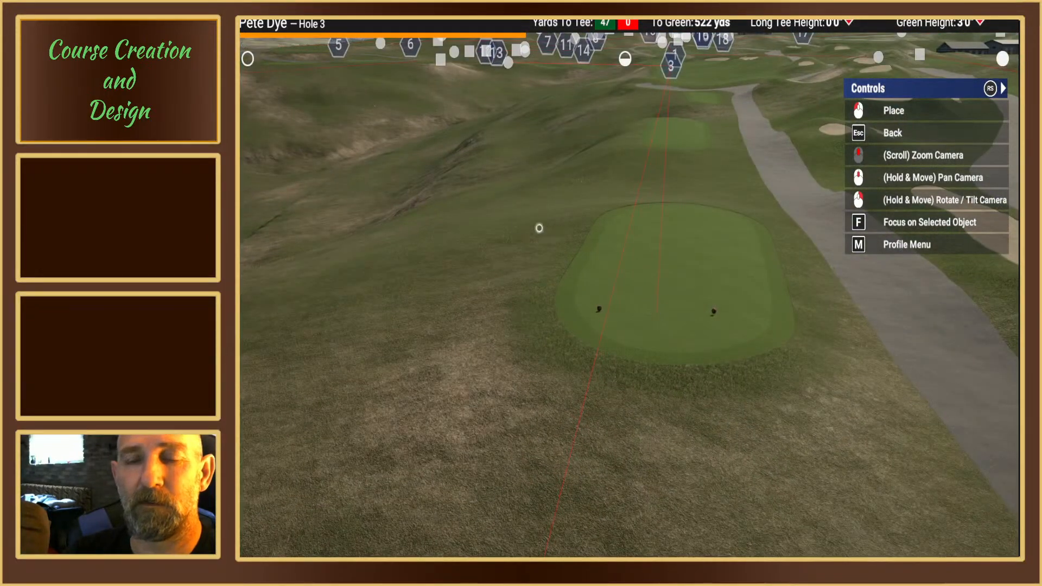
{"action": "key", "text": "Escape"}
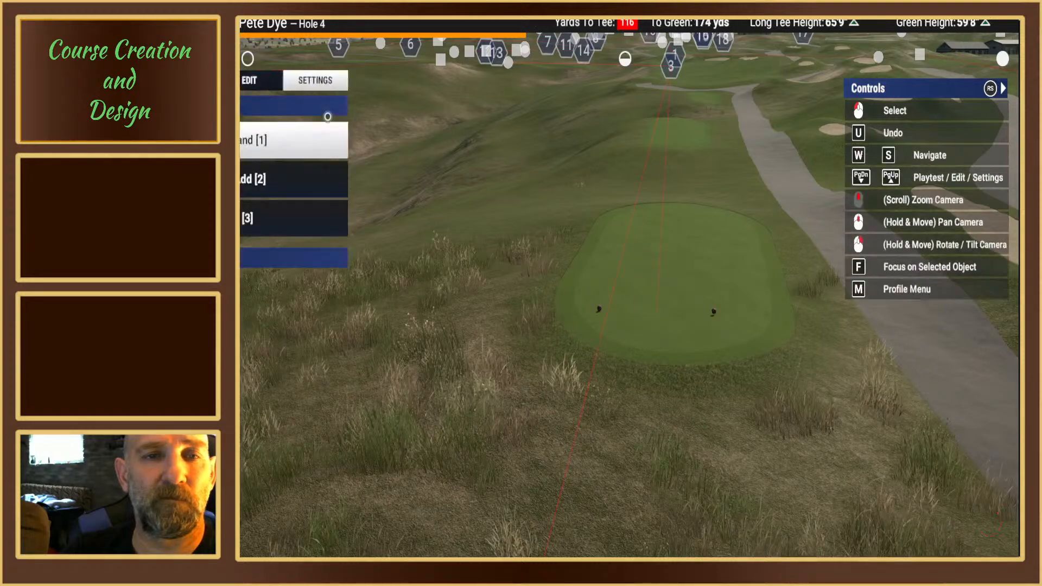
Step: Playtest hole 3 from the red tees on the second tee box, ending back in the course editor
{"action": "left_click", "coordinate": [288, 80]}
{"action": "left_click", "coordinate": [319, 171]}
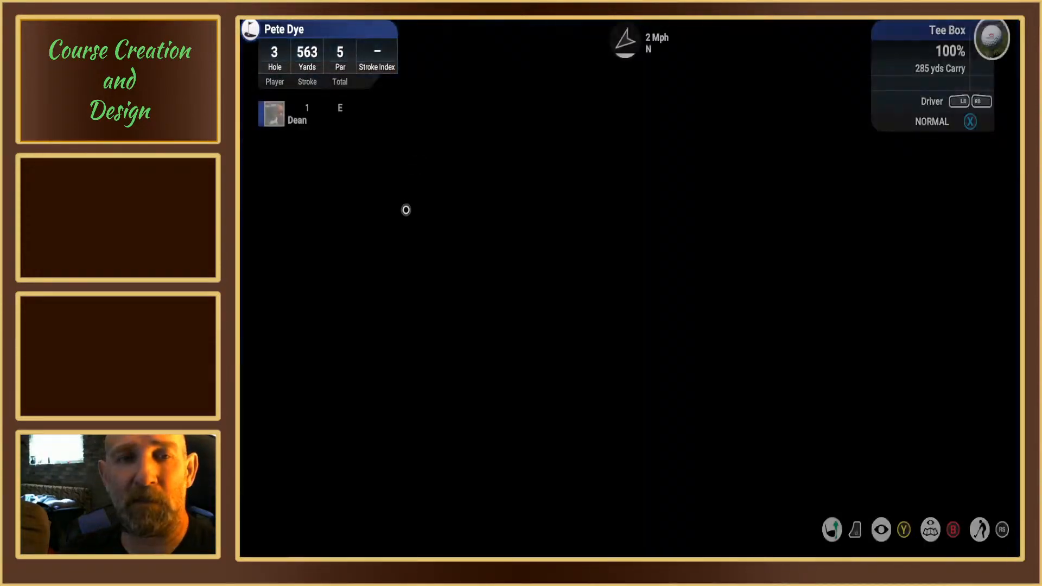
{"action": "key", "text": "Escape"}
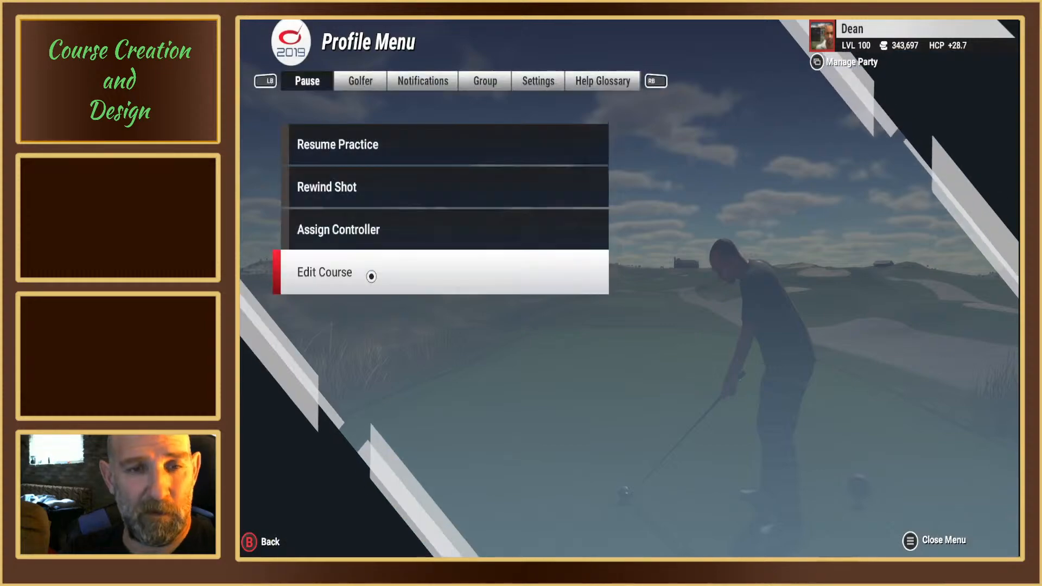
{"action": "left_click", "coordinate": [371, 276]}
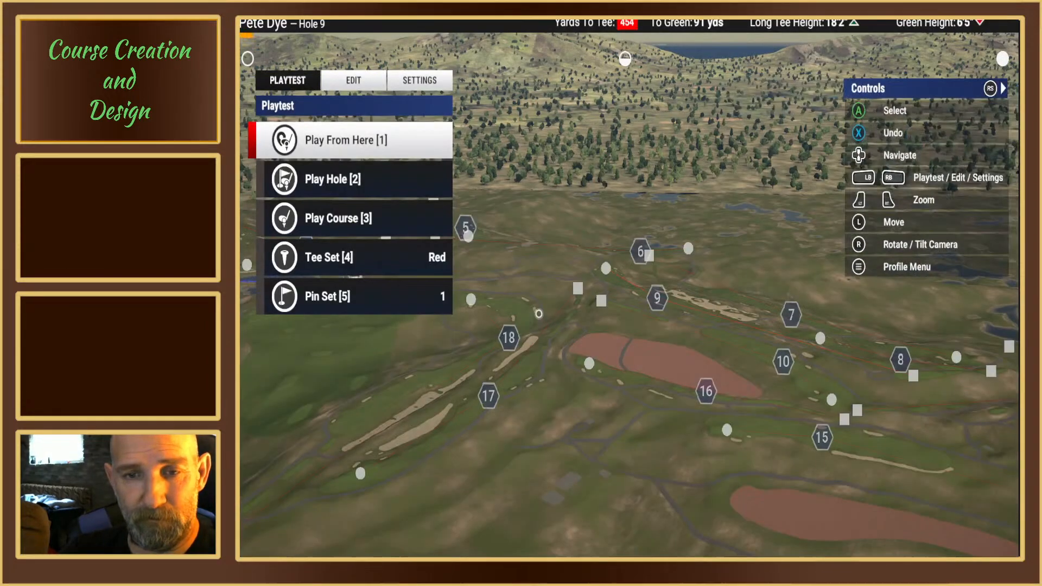
Step: Shift hole 3's red tees slightly on the second tee box and add a tee position one box ahead, about 476 yards from the green
{"action": "key", "text": "Up"}
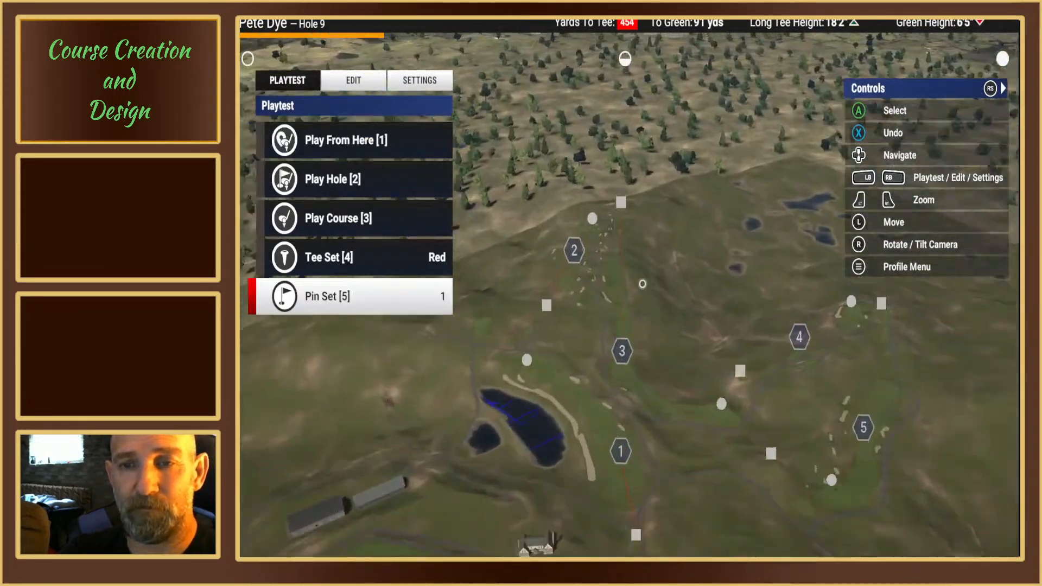
{"action": "key", "text": "Up"}
{"action": "key", "text": "Up"}
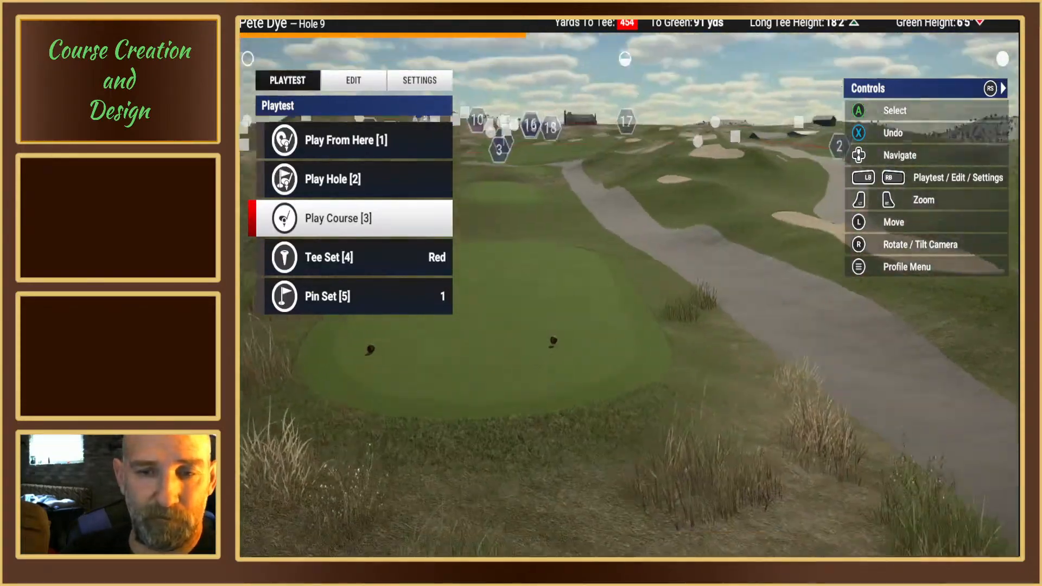
{"action": "key", "text": "Up"}
{"action": "key", "text": "Up"}
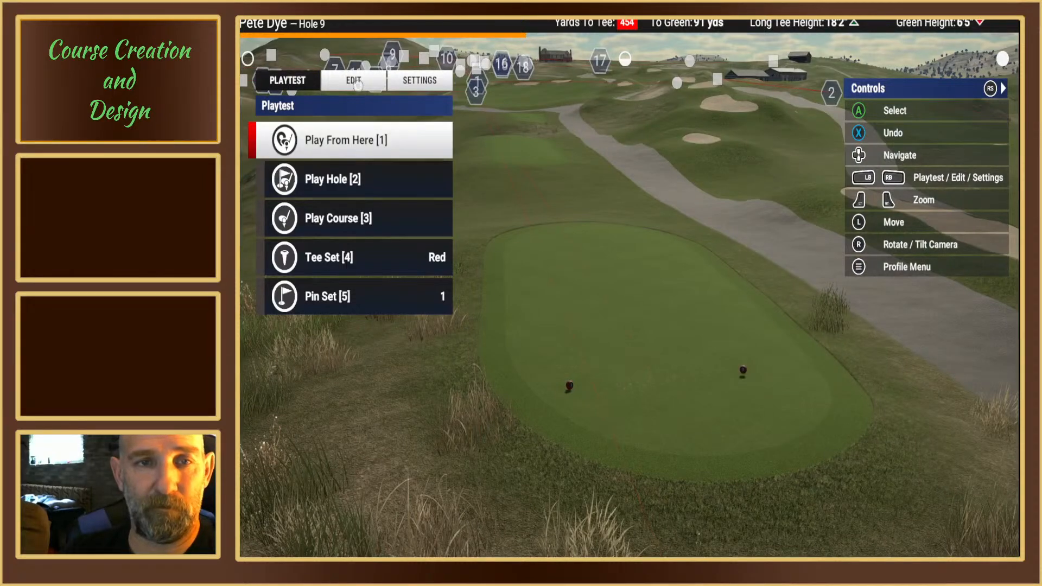
{"action": "left_click", "coordinate": [358, 85]}
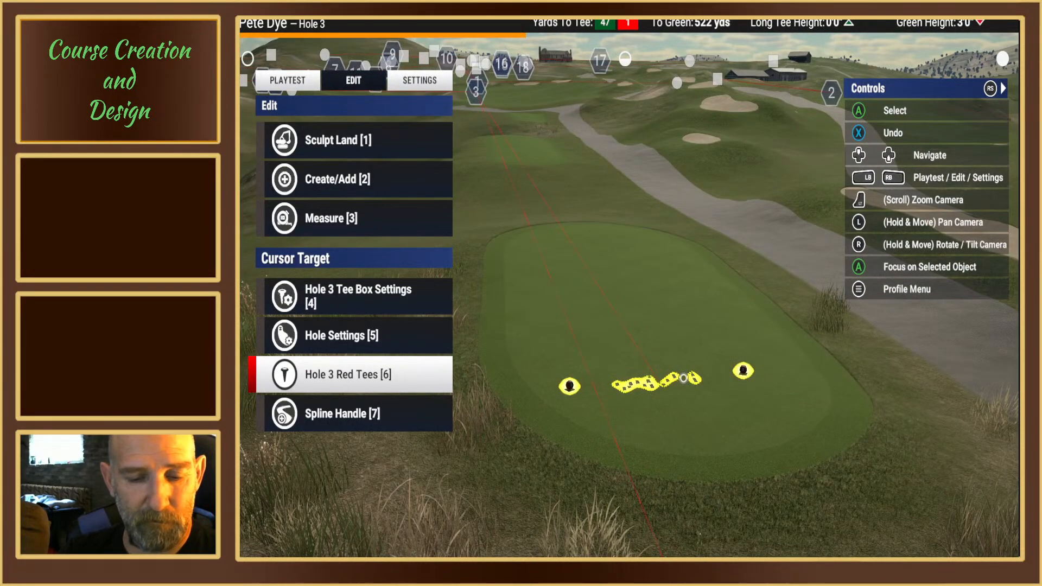
{"action": "key", "text": "Return"}
{"action": "key", "text": "Return"}
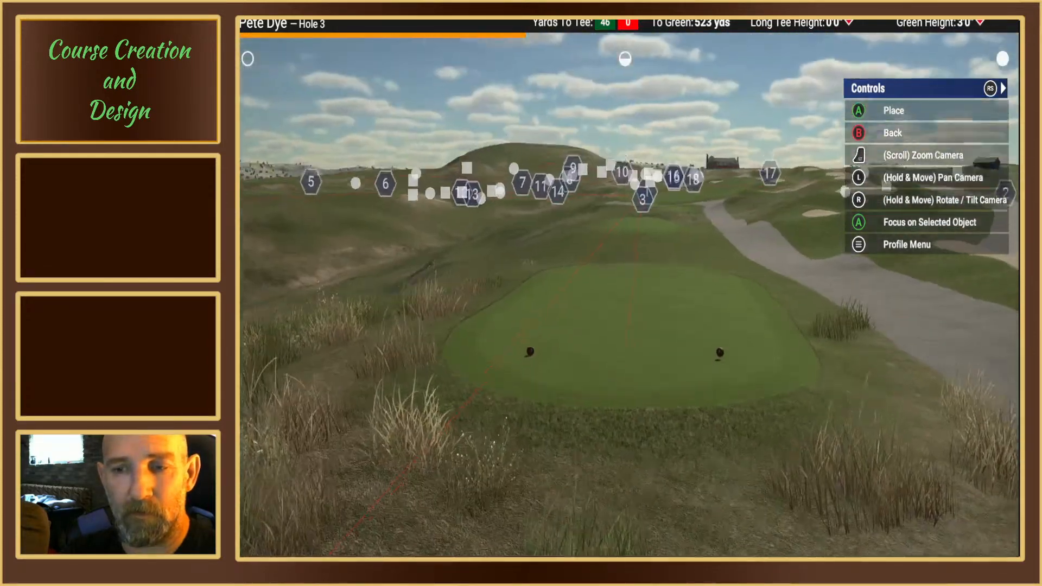
{"action": "left_click", "coordinate": [600, 378]}
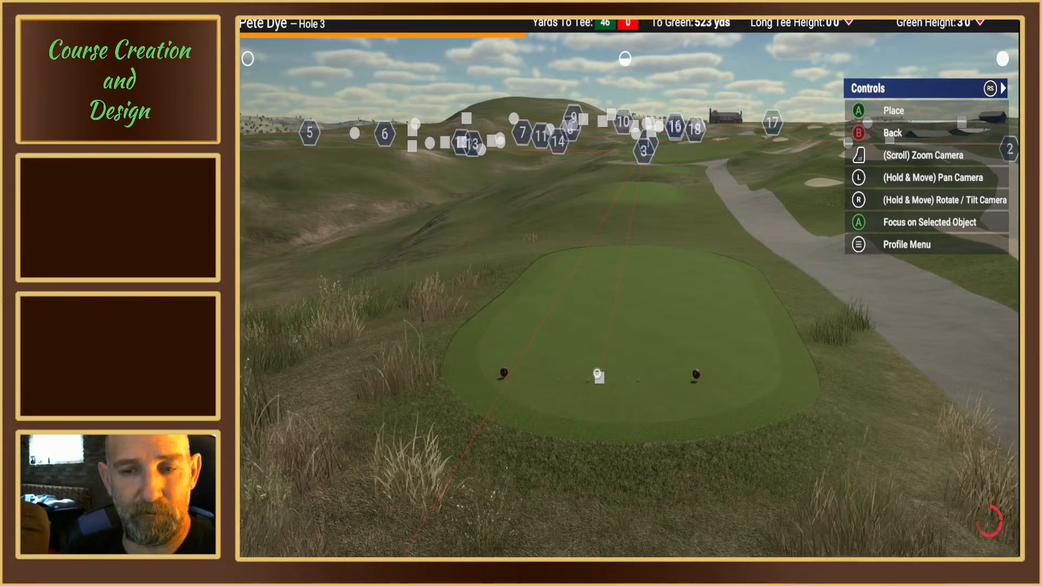
{"action": "key", "text": "1"}
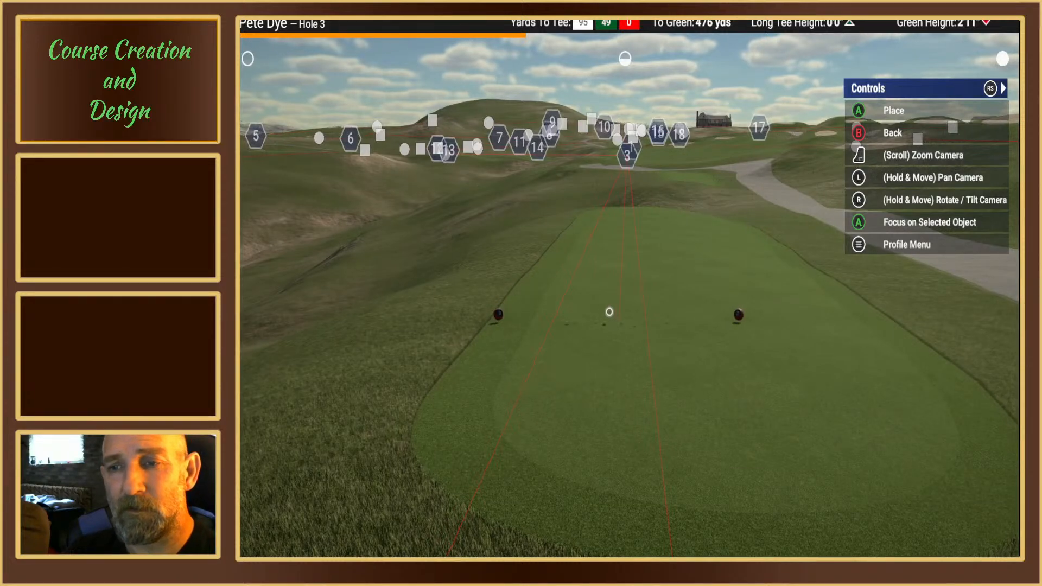
{"action": "right_click", "coordinate": [481, 201]}
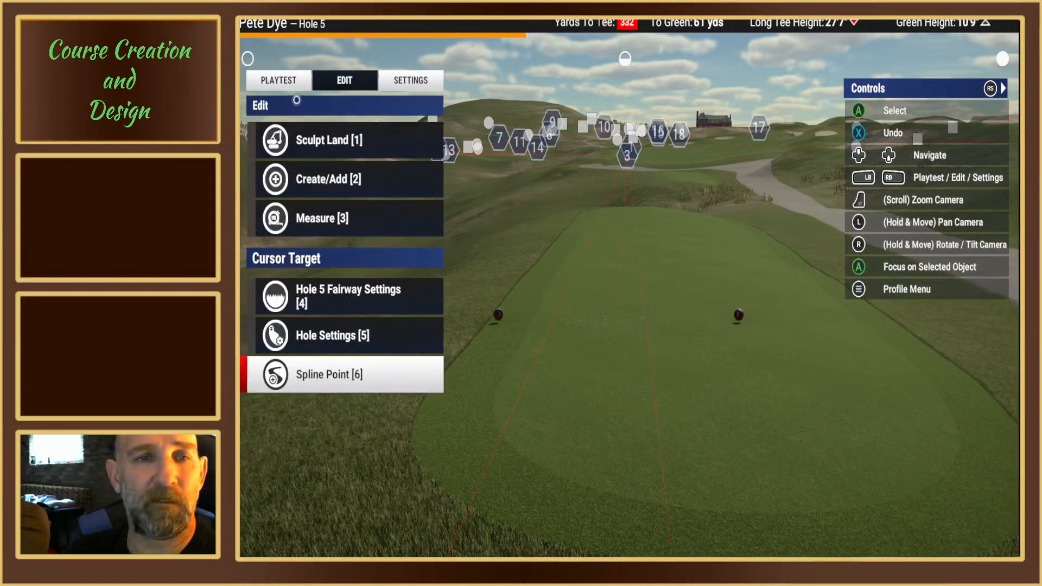
Step: Playtest hole 3 from the most forward tee position, ending back in the course editor
{"action": "left_click", "coordinate": [282, 81]}
{"action": "left_click", "coordinate": [328, 180]}
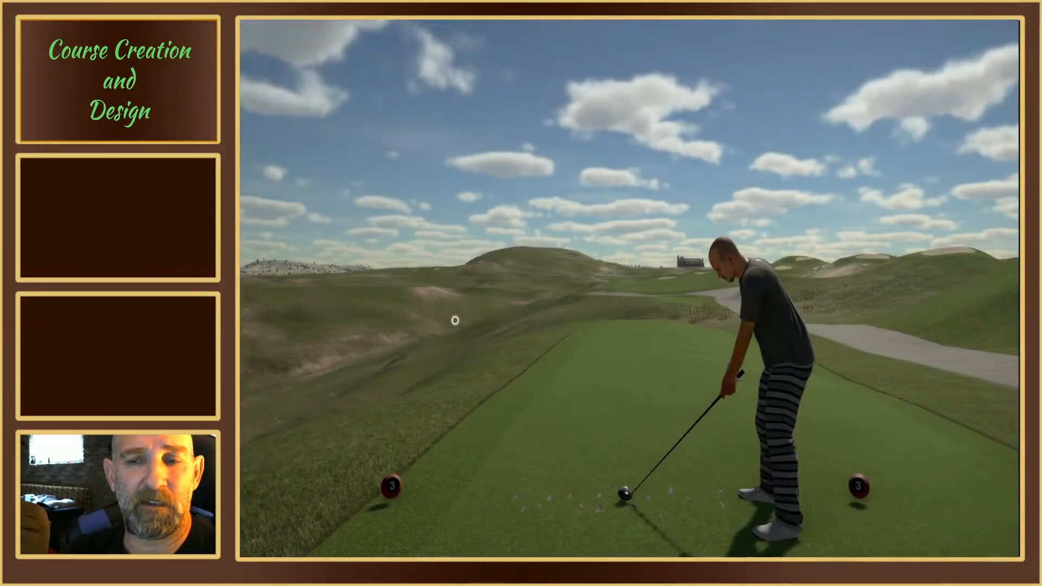
{"action": "key", "text": "Escape"}
{"action": "left_click", "coordinate": [395, 283]}
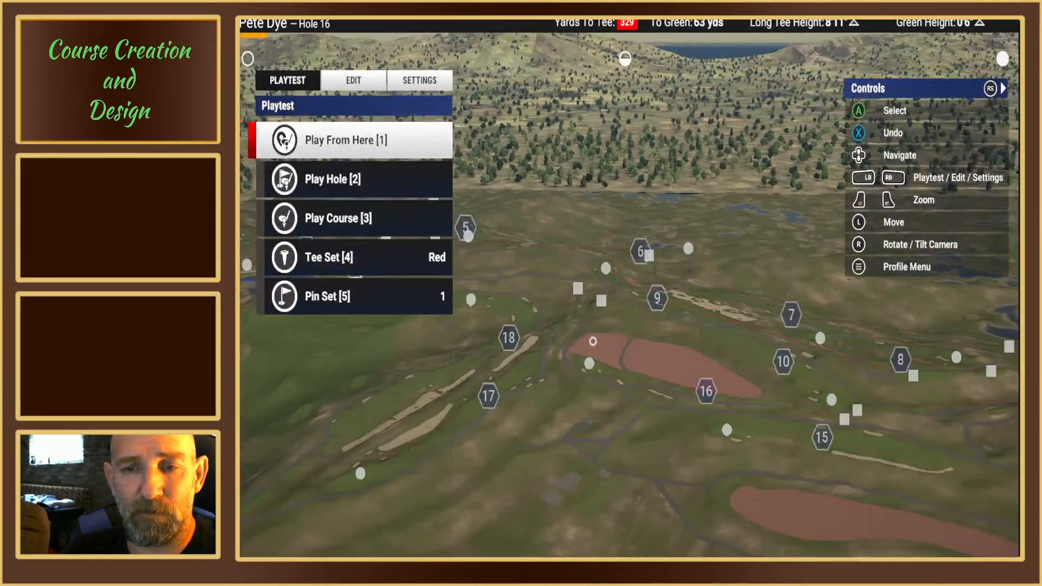
Step: Move hole 3's green tees to the front of the second tee box, about 511 yards from the green
{"action": "key", "text": "Up"}
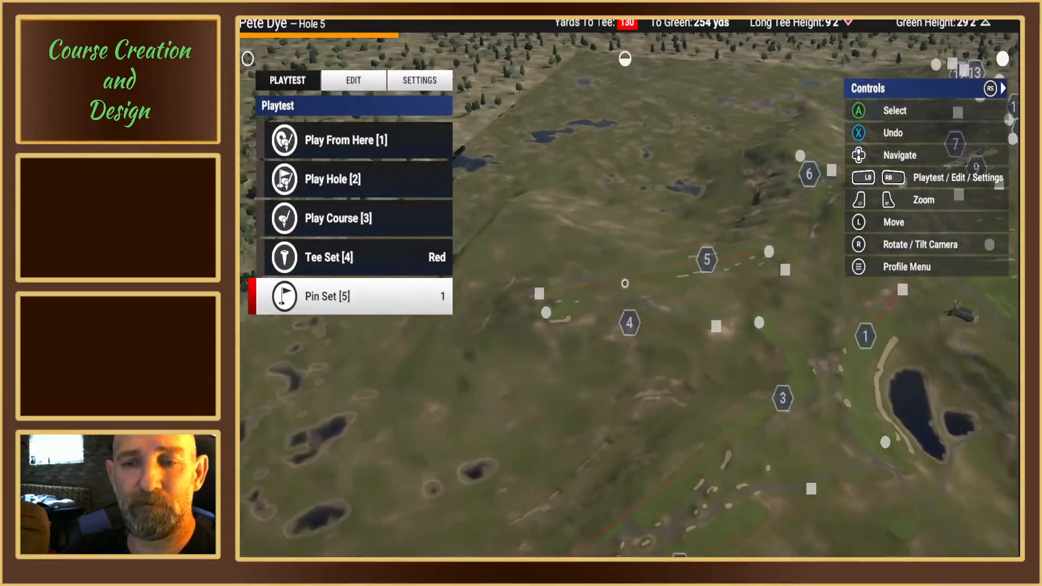
{"action": "key", "text": "Down"}
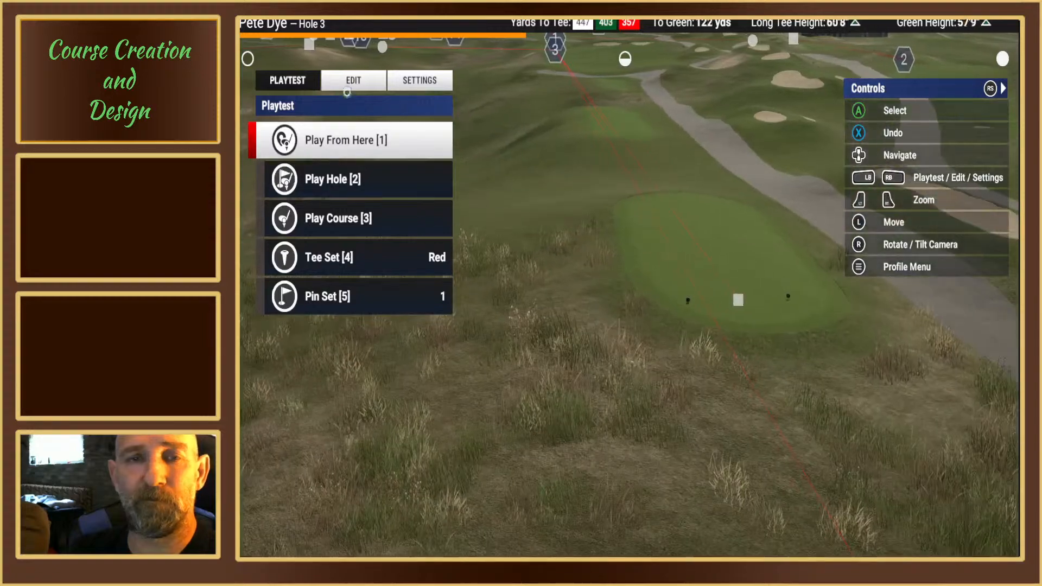
{"action": "left_click", "coordinate": [348, 86]}
{"action": "right_click_drag", "start_coordinate": [733, 299], "coordinate": [624, 284]}
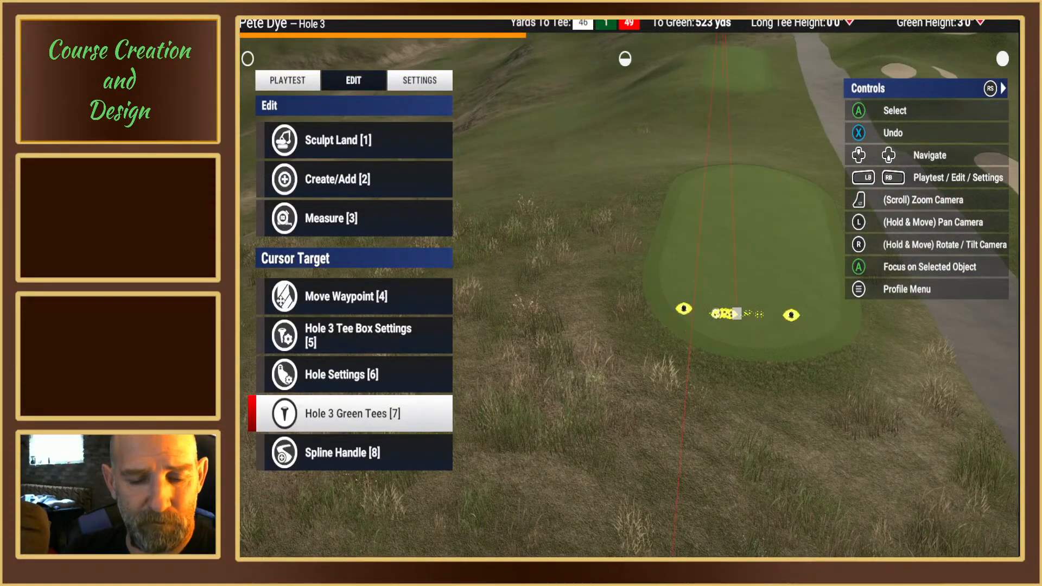
{"action": "left_click", "coordinate": [736, 313]}
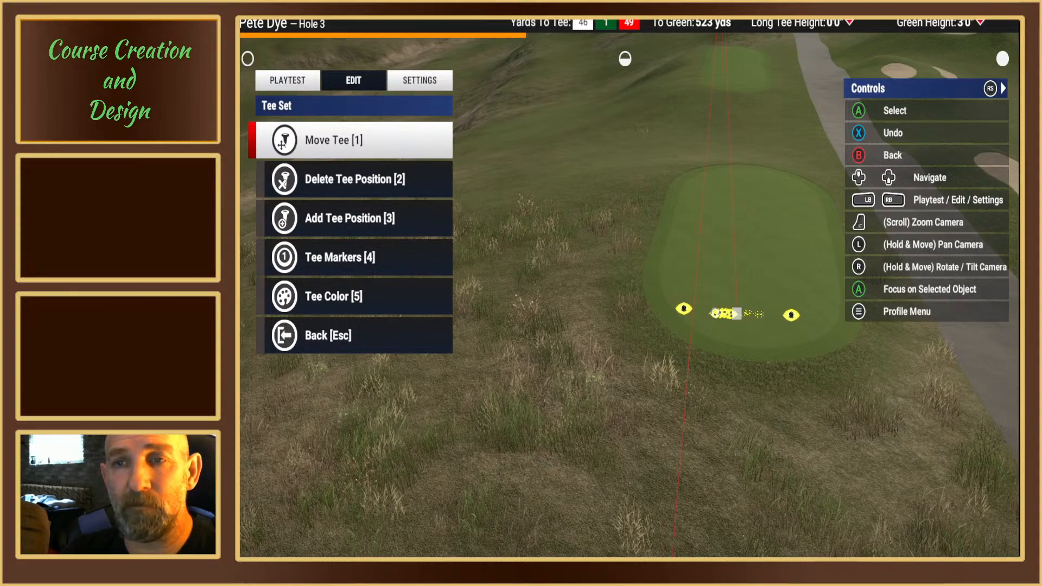
{"action": "key", "text": "1"}
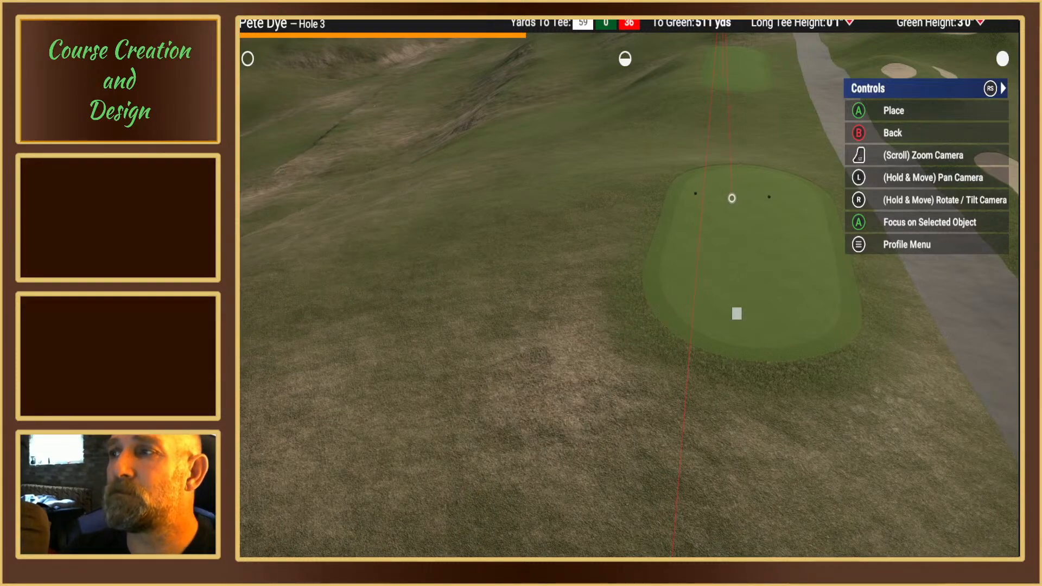
{"action": "left_click", "coordinate": [732, 198]}
{"action": "key", "text": "Escape"}
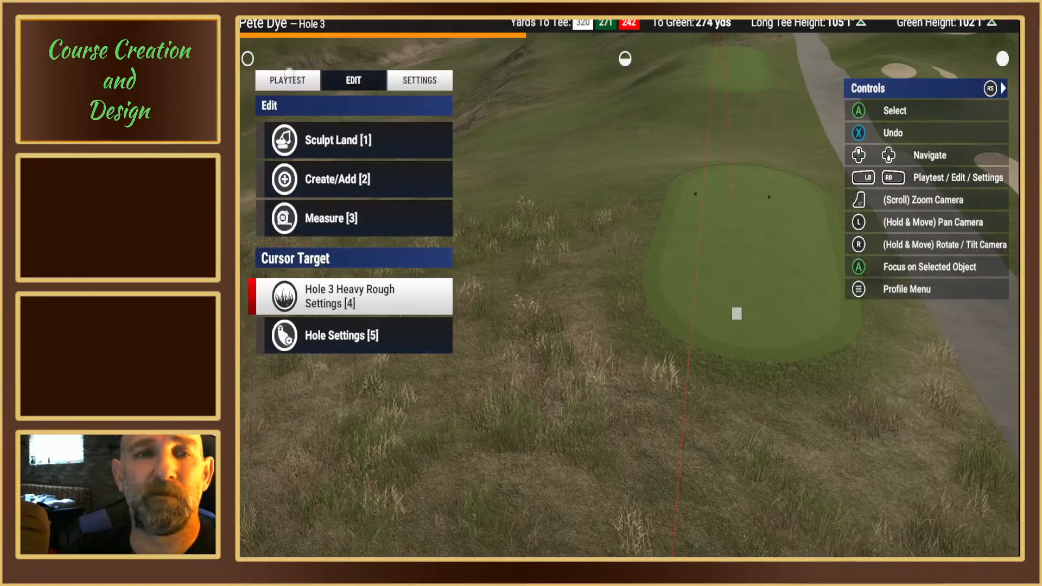
Step: Playtest hole 3 from the red tees with the green tees relocated, ending back in the course editor
{"action": "left_click", "coordinate": [288, 77]}
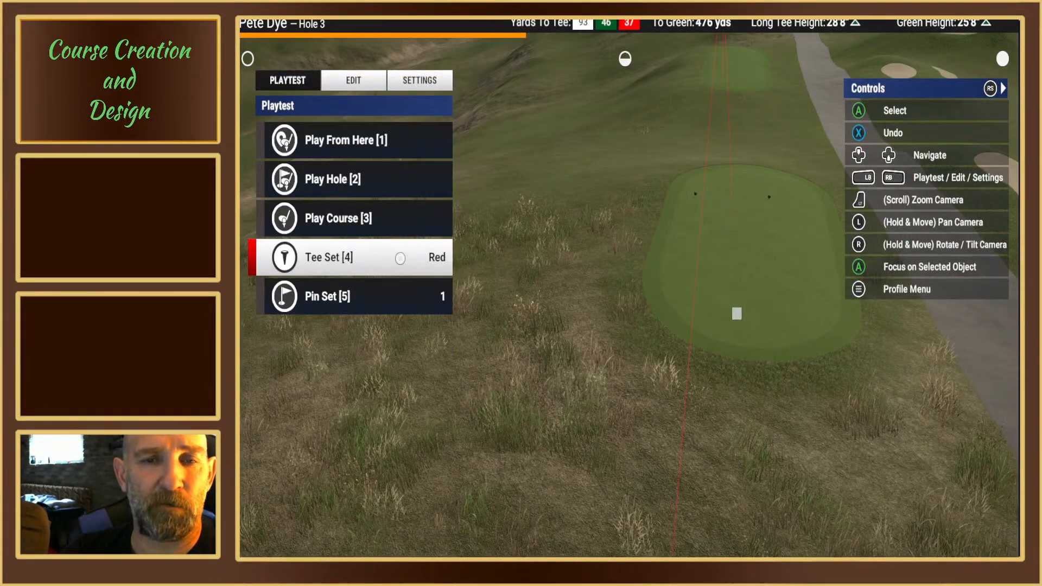
{"action": "left_click", "coordinate": [331, 181]}
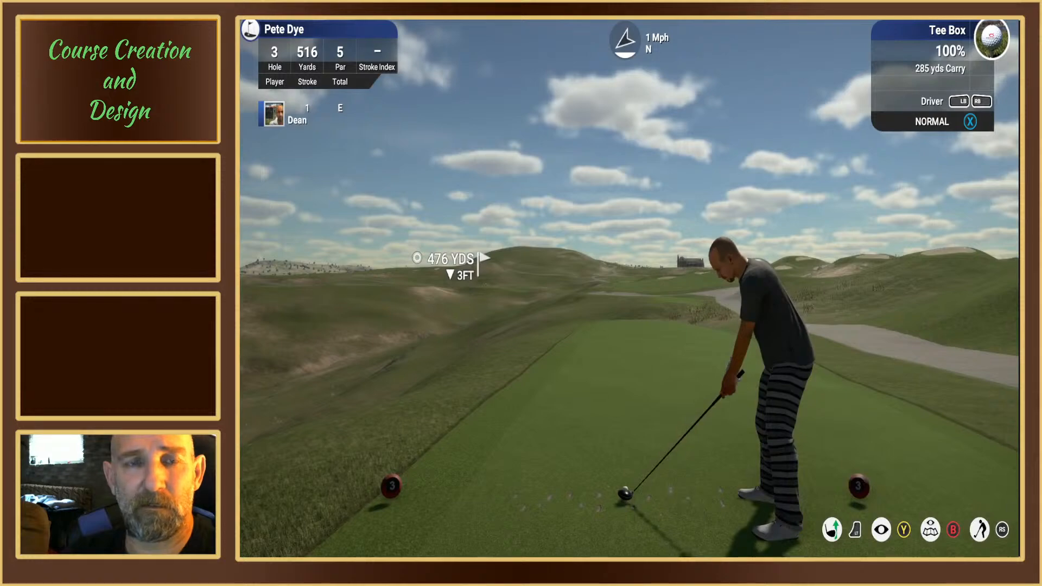
{"action": "key", "text": "Escape"}
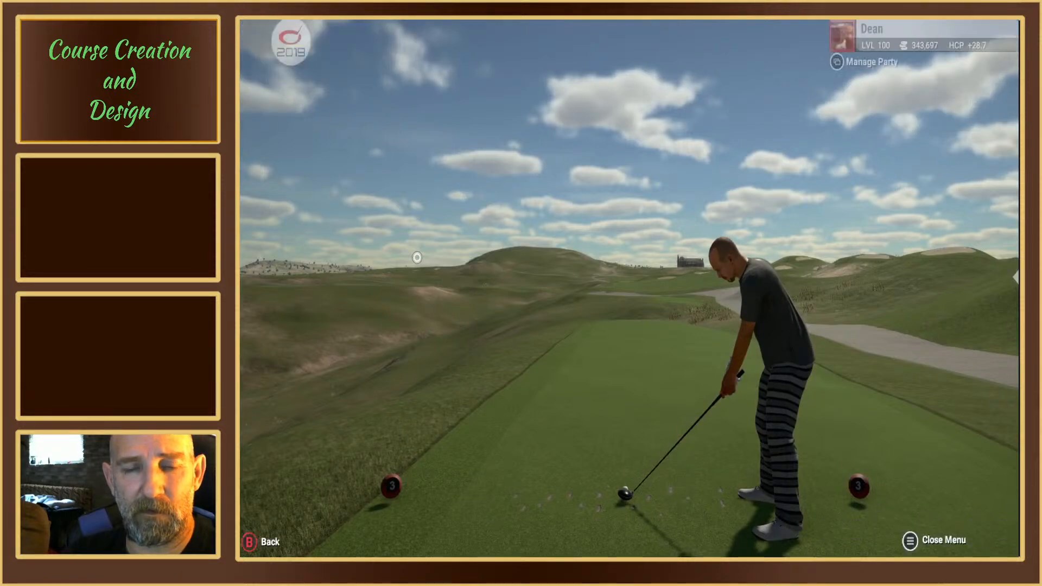
{"action": "left_click", "coordinate": [414, 273]}
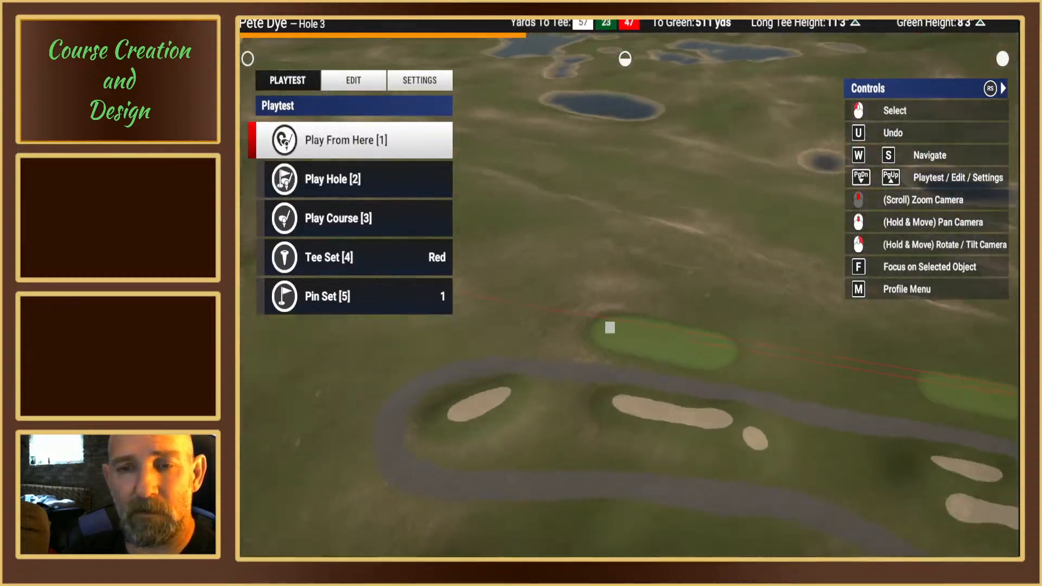
Step: Examine the green tees on hole 3's second tee box and the red tees on the box ahead
{"action": "right_click_drag", "start_coordinate": [630, 296], "coordinate": [760, 296]}
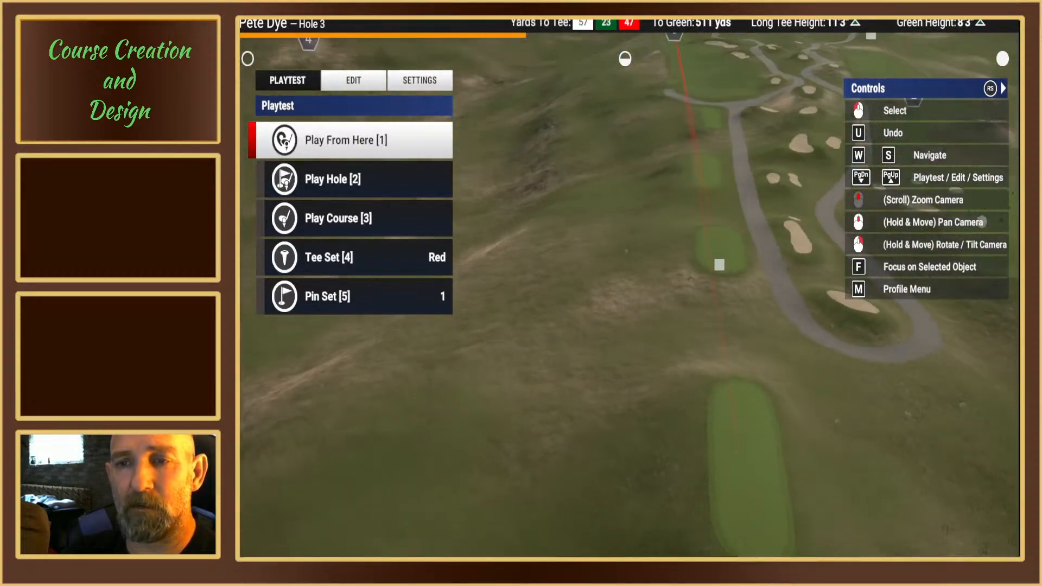
{"action": "scroll", "coordinate": [685, 298], "scroll_direction": "up", "scroll_amount": 5}
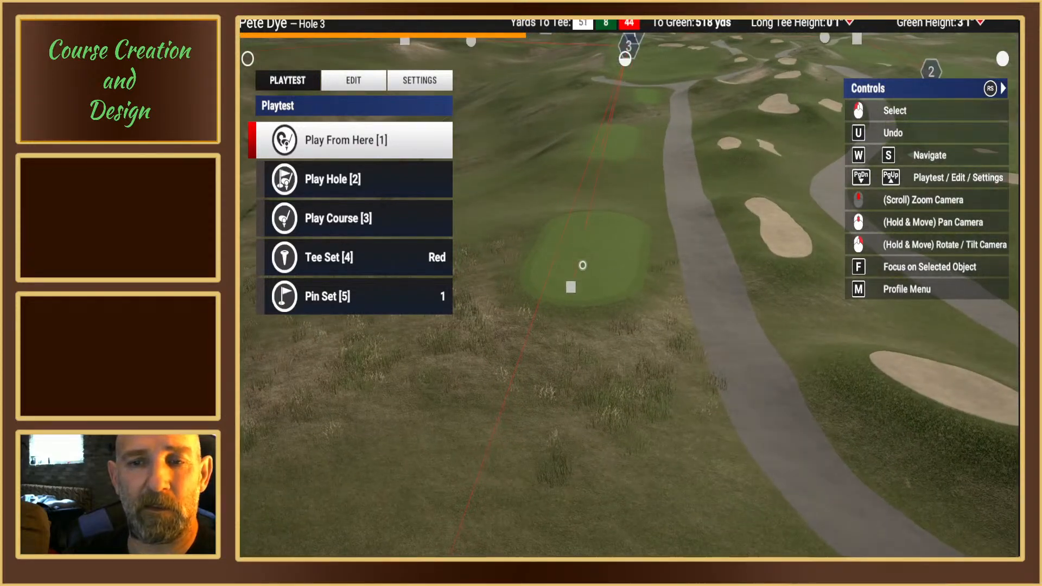
{"action": "scroll", "coordinate": [582, 264], "scroll_direction": "up", "scroll_amount": 3}
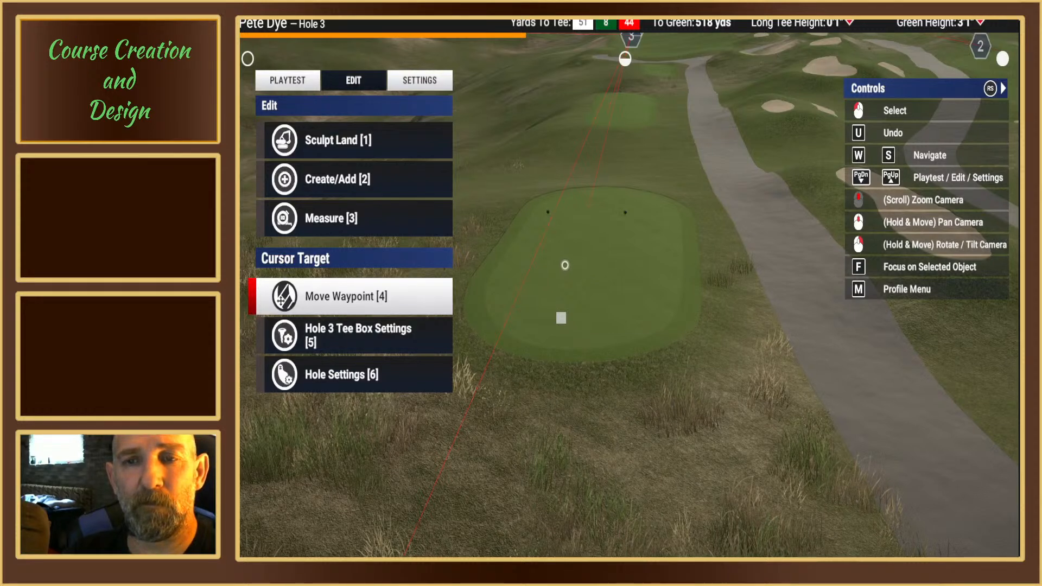
{"action": "scroll", "coordinate": [565, 265], "scroll_direction": "down", "scroll_amount": 2}
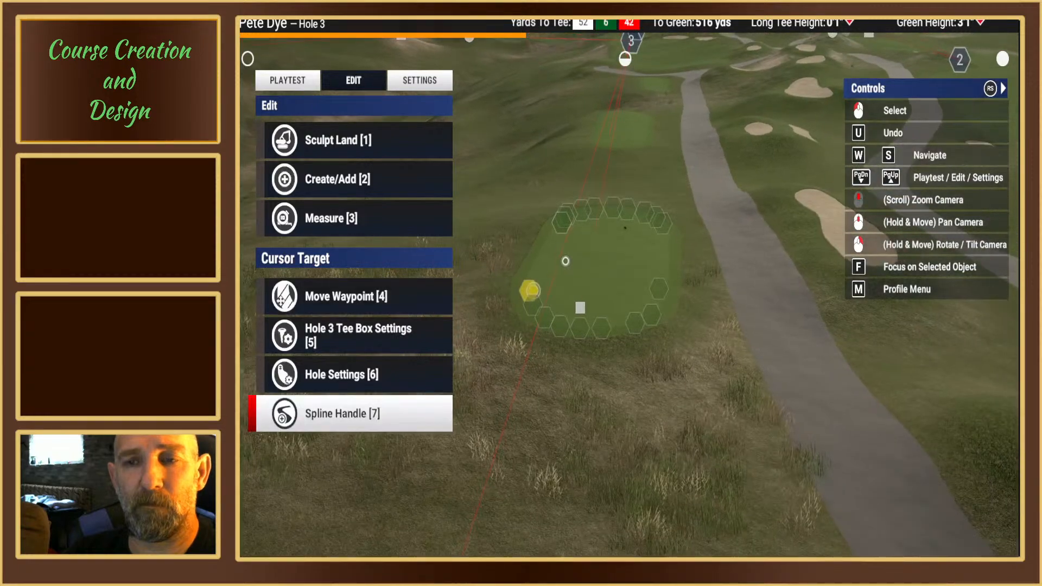
{"action": "scroll", "coordinate": [565, 261], "scroll_direction": "down", "scroll_amount": 3}
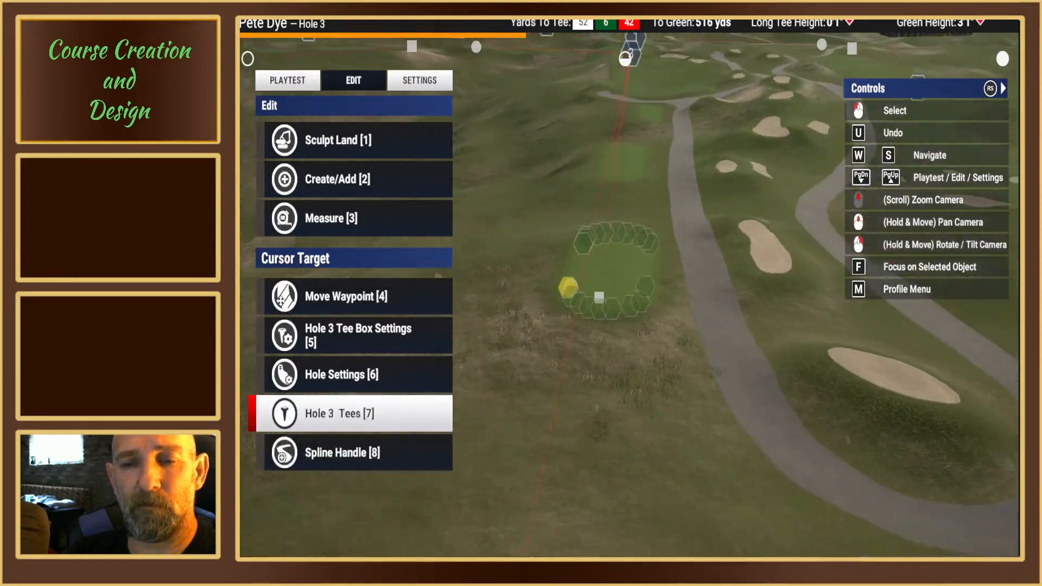
{"action": "right_click_drag", "start_coordinate": [620, 286], "coordinate": [621, 252]}
{"action": "middle_click_drag", "start_coordinate": [621, 286], "coordinate": [622, 212]}
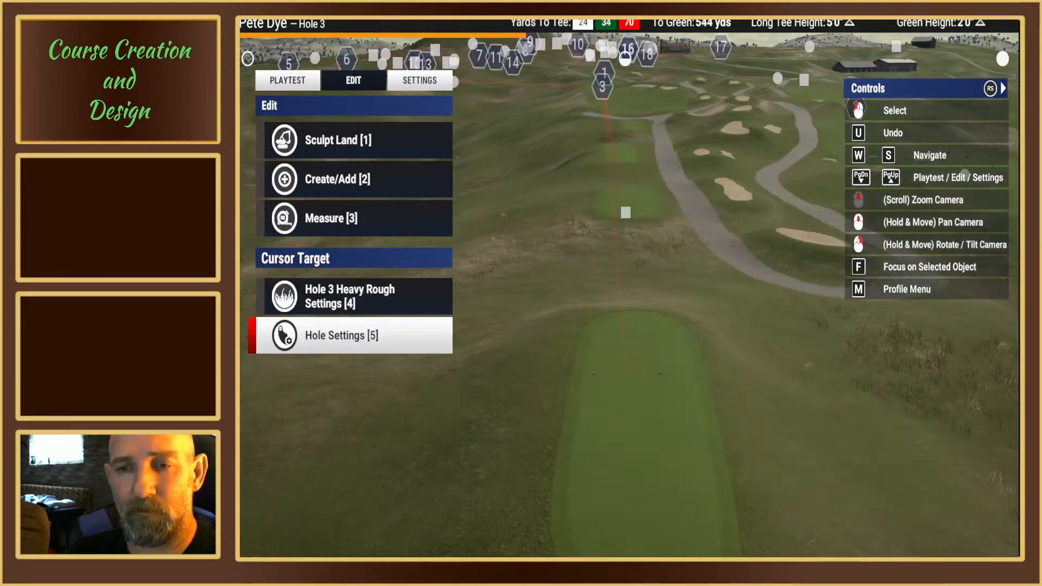
{"action": "right_click_drag", "start_coordinate": [621, 255], "coordinate": [629, 292]}
{"action": "scroll", "coordinate": [623, 281], "scroll_direction": "down", "scroll_amount": 3}
{"action": "scroll", "coordinate": [629, 292], "scroll_direction": "up", "scroll_amount": 2}
{"action": "middle_click_drag", "start_coordinate": [629, 292], "coordinate": [634, 327]}
{"action": "scroll", "coordinate": [635, 327], "scroll_direction": "up", "scroll_amount": 2}
{"action": "right_click_drag", "start_coordinate": [635, 328], "coordinate": [640, 288]}
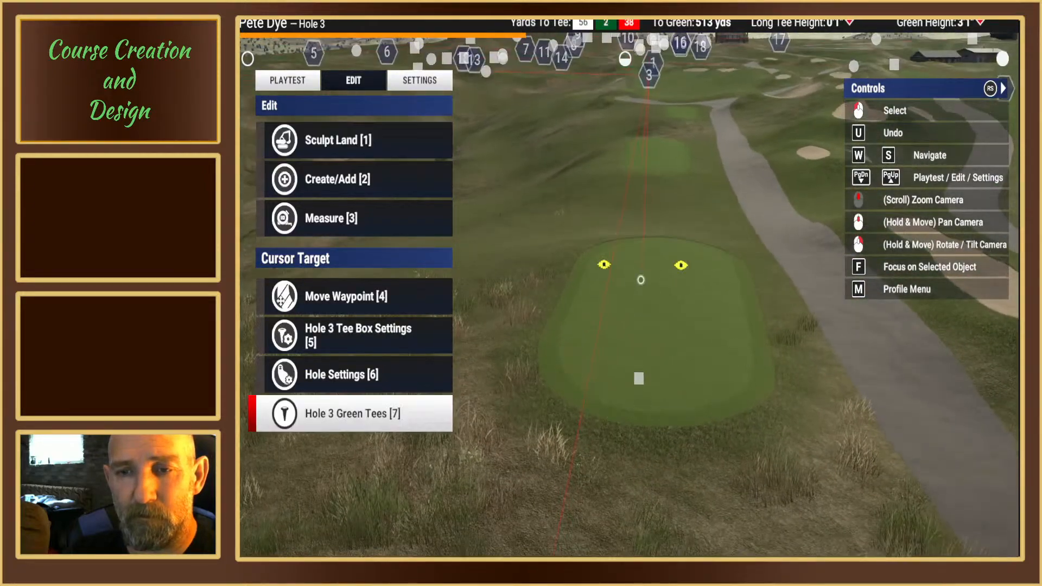
{"action": "middle_click_drag", "start_coordinate": [640, 280], "coordinate": [577, 325]}
{"action": "scroll", "coordinate": [627, 315], "scroll_direction": "up", "scroll_amount": 3}
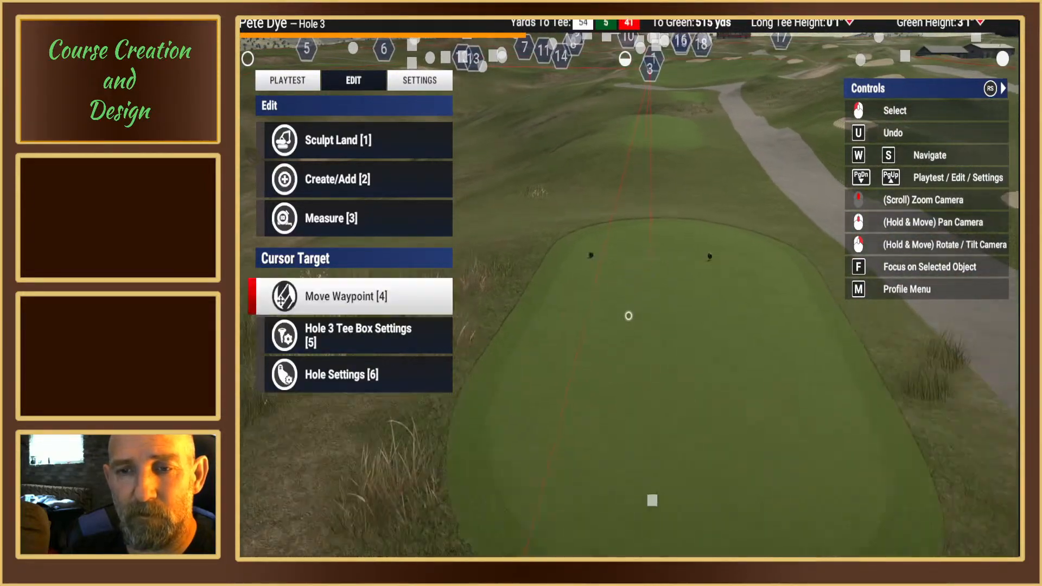
{"action": "scroll", "coordinate": [628, 315], "scroll_direction": "down", "scroll_amount": 2}
{"action": "scroll", "coordinate": [640, 349], "scroll_direction": "up", "scroll_amount": 2}
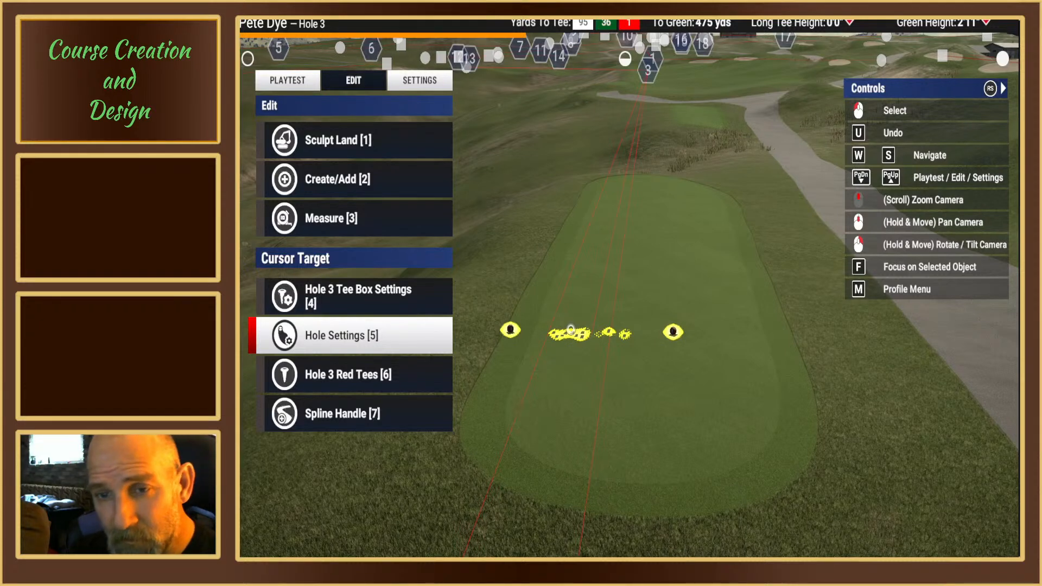
{"action": "scroll", "coordinate": [571, 329], "scroll_direction": "down", "scroll_amount": 3}
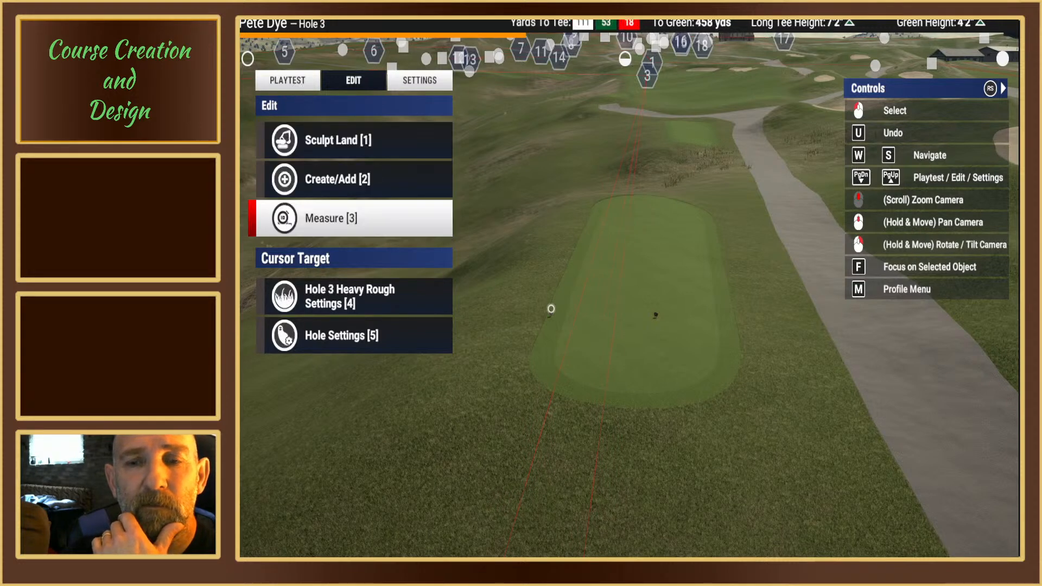
Step: Playtest hole 3 from the green tee set, ending back in the course editor
{"action": "left_click", "coordinate": [303, 81]}
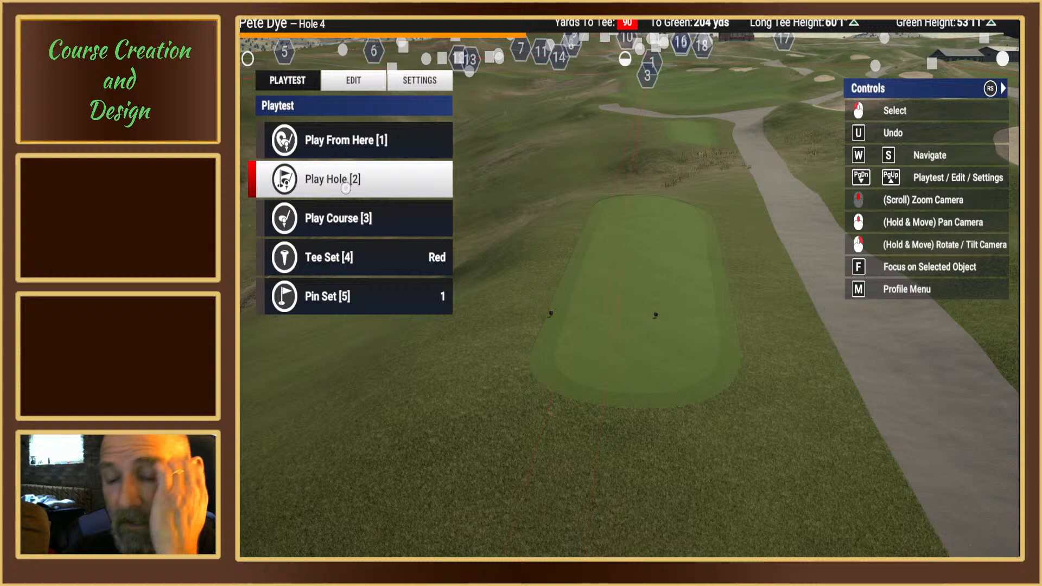
{"action": "middle_click_drag", "start_coordinate": [623, 281], "coordinate": [607, 279]}
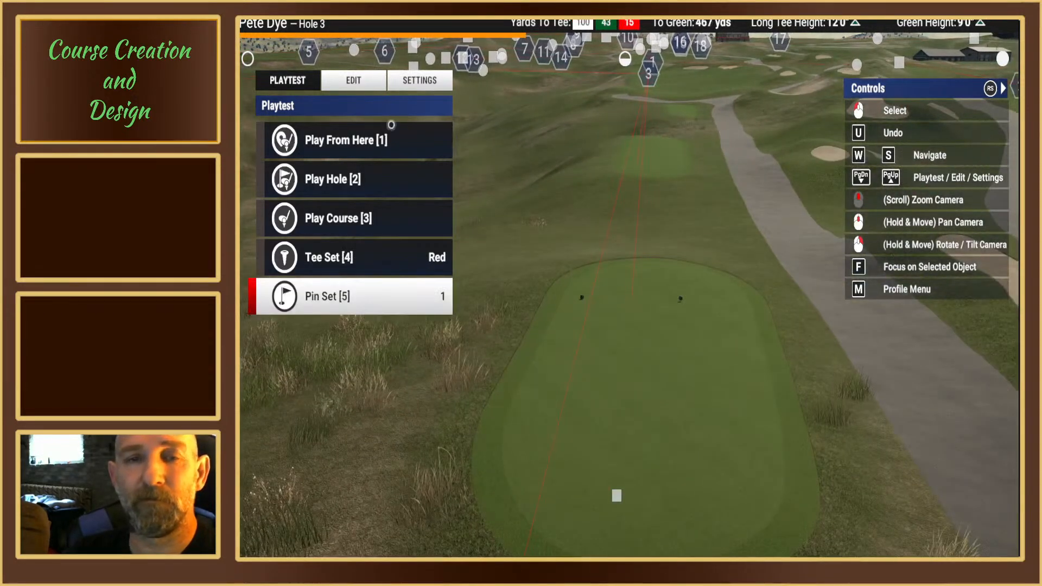
{"action": "key", "text": "Page_Down"}
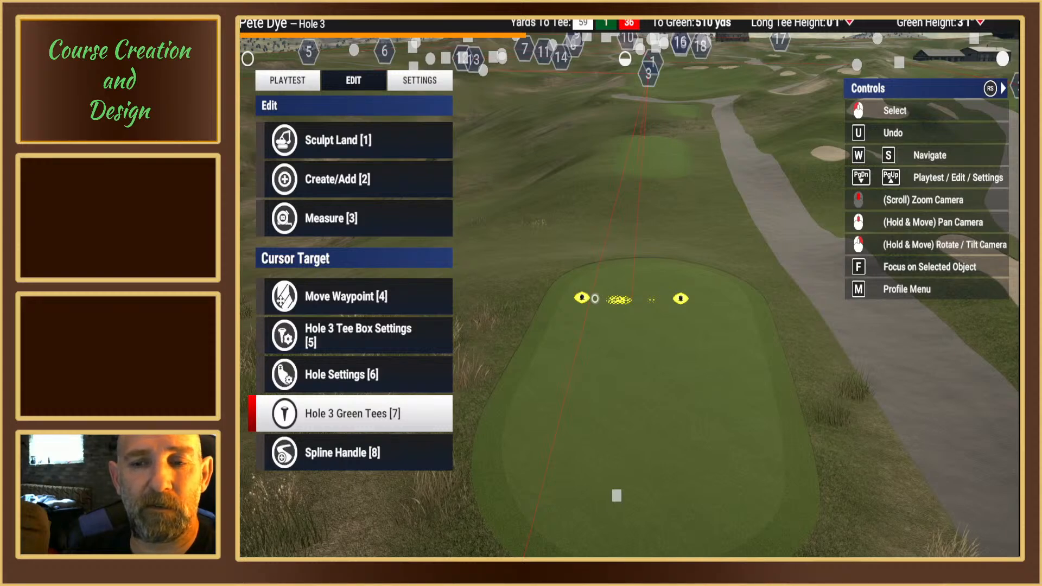
{"action": "left_click", "coordinate": [293, 82]}
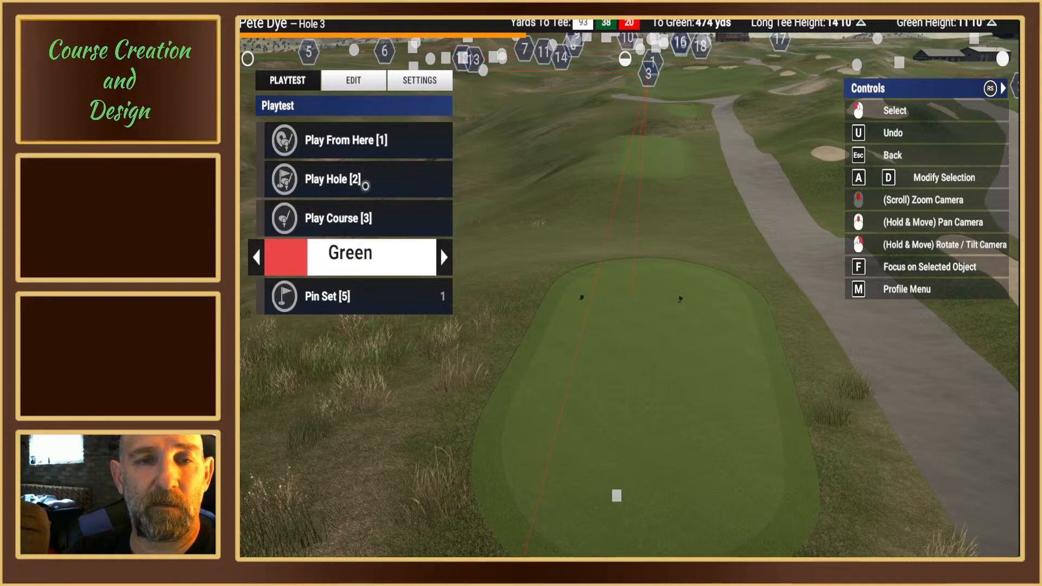
{"action": "left_click", "coordinate": [339, 182]}
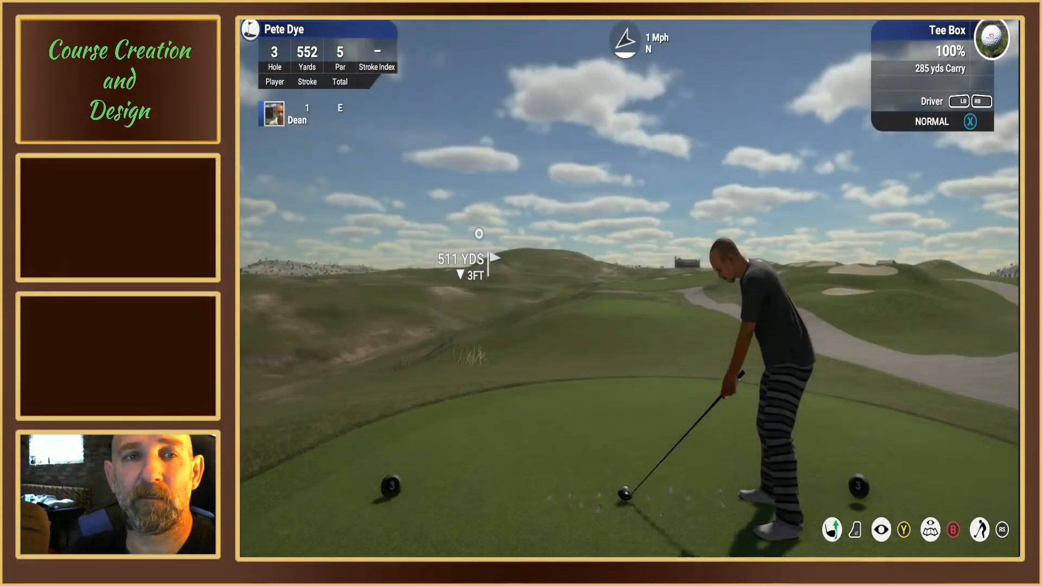
{"action": "key", "text": "Escape"}
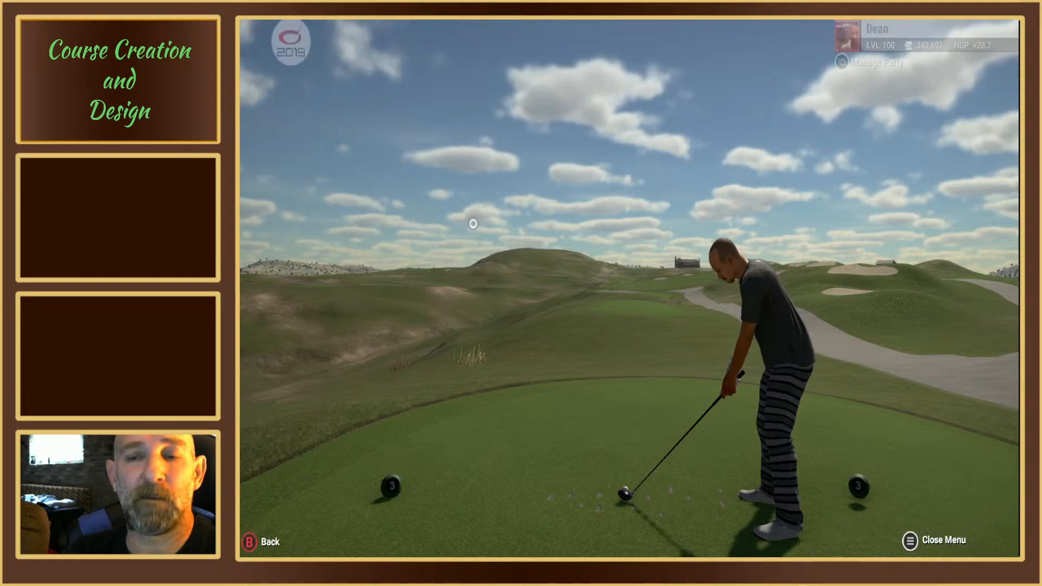
{"action": "left_click", "coordinate": [394, 273]}
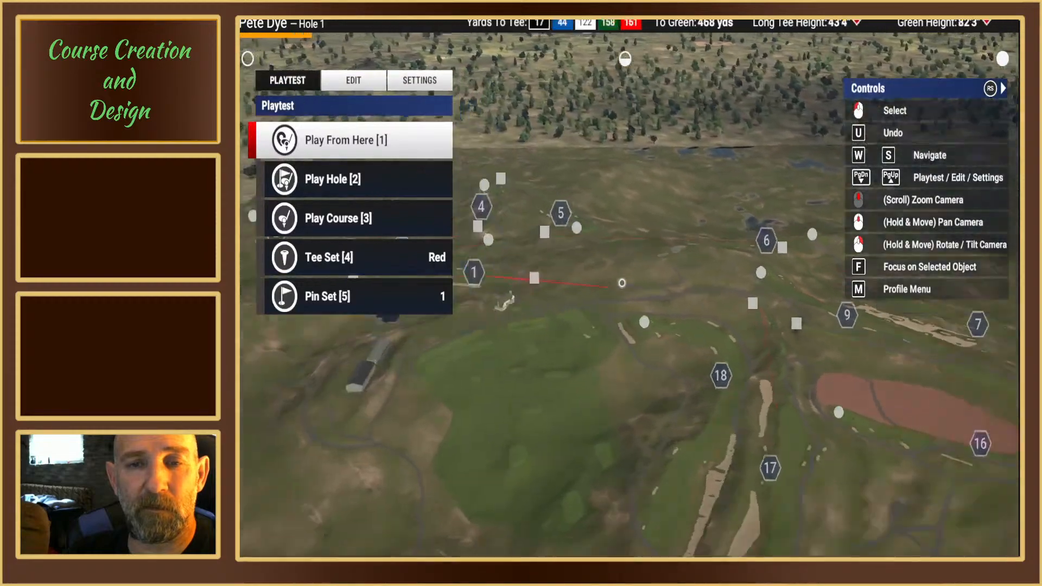
Step: Move hole 3's green tees slightly back on the second tee box, about 513 yards from the green
{"action": "key", "text": "Up"}
{"action": "key", "text": "Down"}
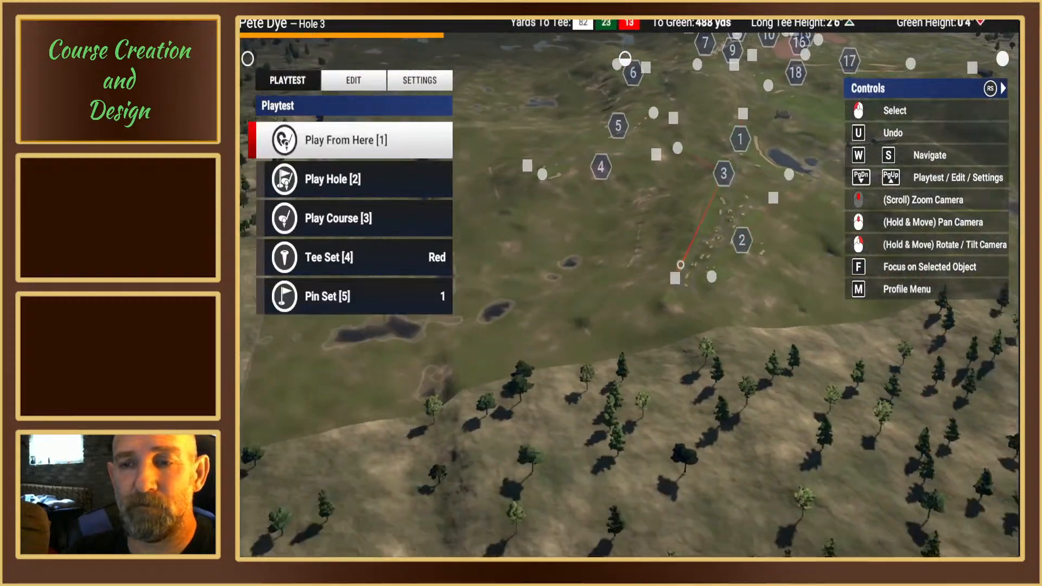
{"action": "key", "text": "Down"}
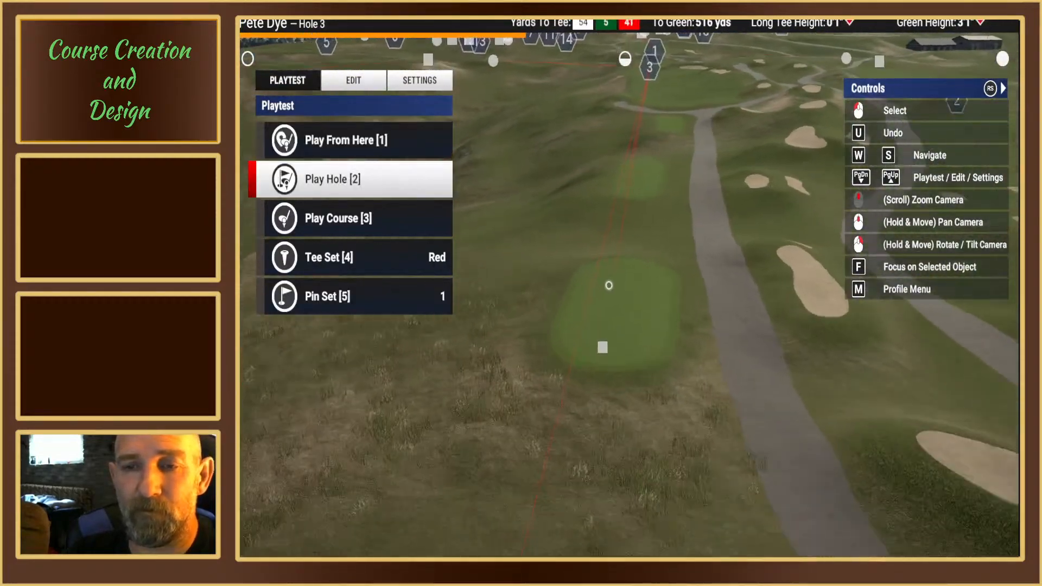
{"action": "left_click", "coordinate": [353, 81]}
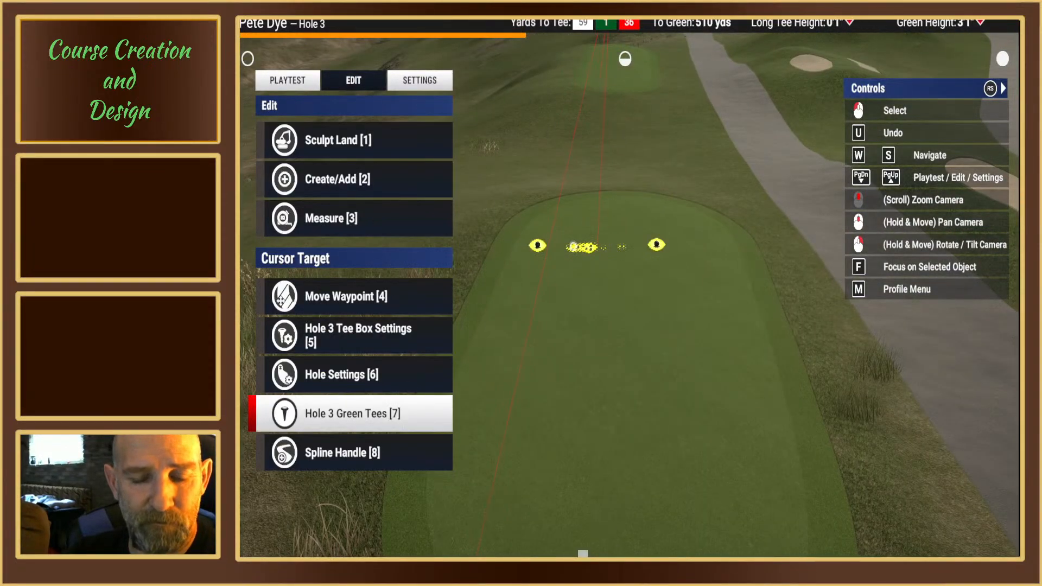
{"action": "key", "text": "7"}
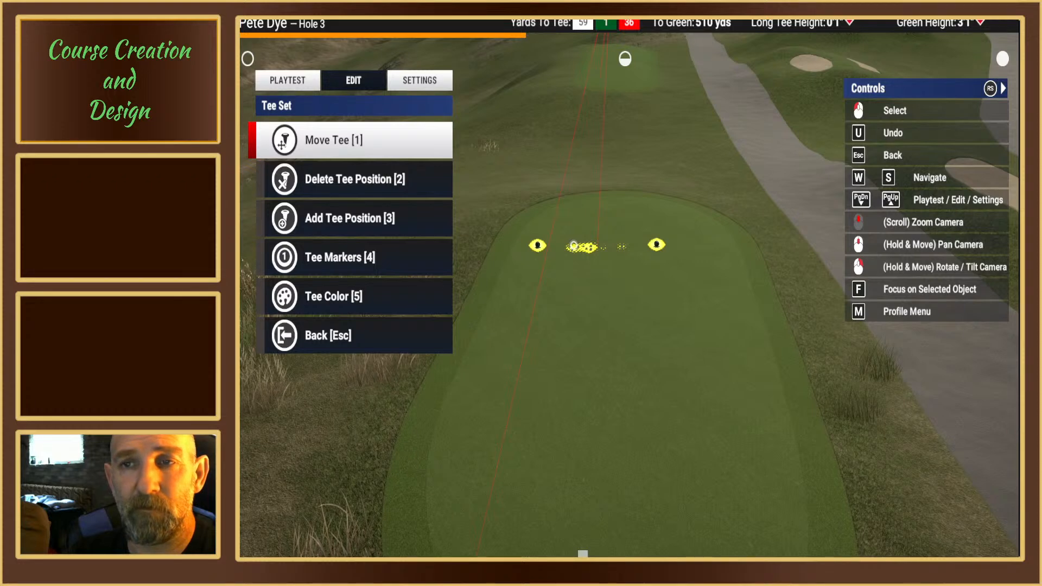
{"action": "key", "text": "1"}
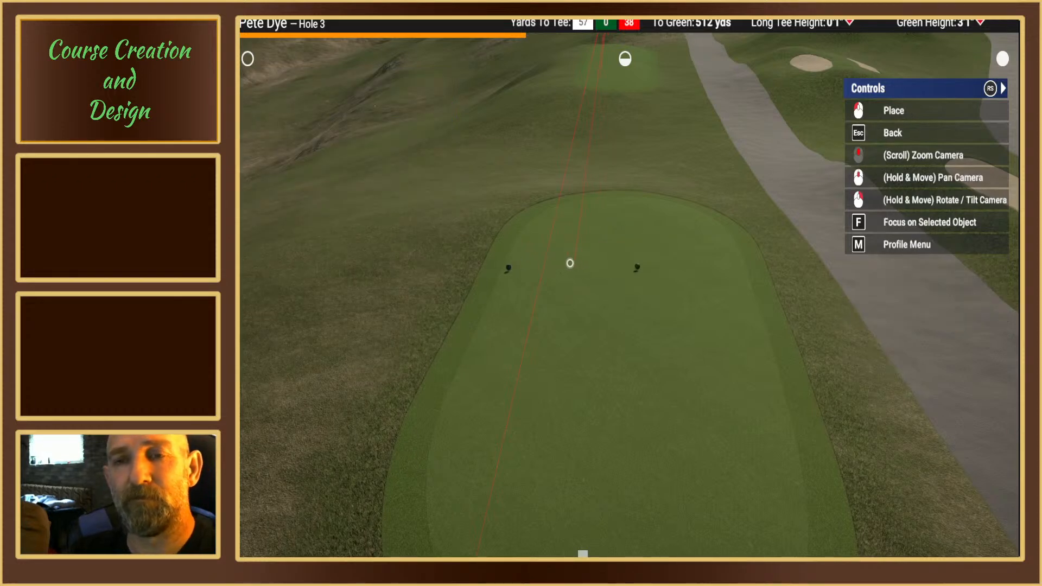
{"action": "left_click", "coordinate": [576, 284]}
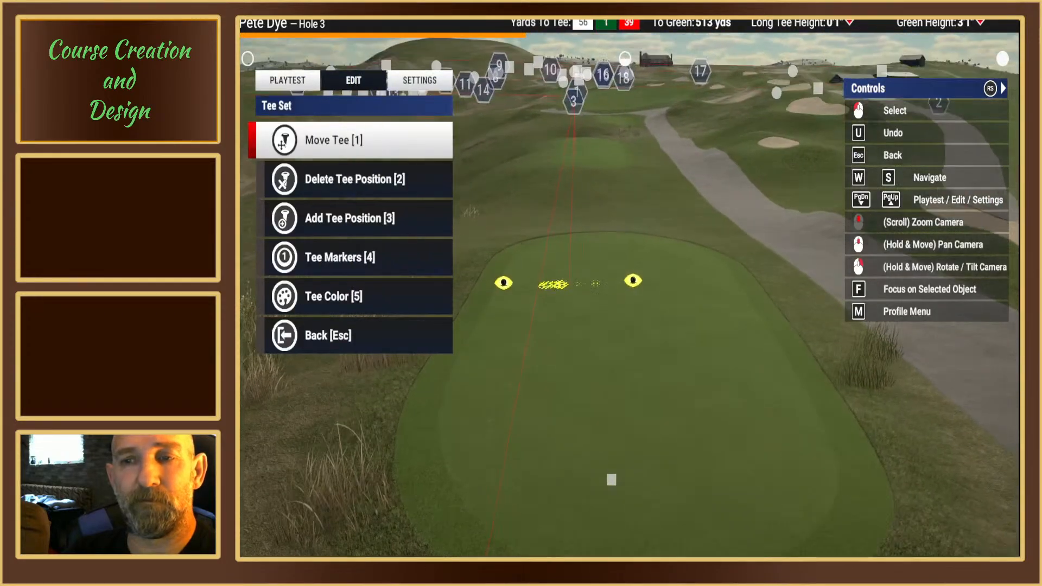
{"action": "key", "text": "Escape"}
Step: Playtest hole 3 from the red tees on the third tee box, ending back in the course editor
{"action": "middle_click_drag", "start_coordinate": [614, 283], "coordinate": [572, 273]}
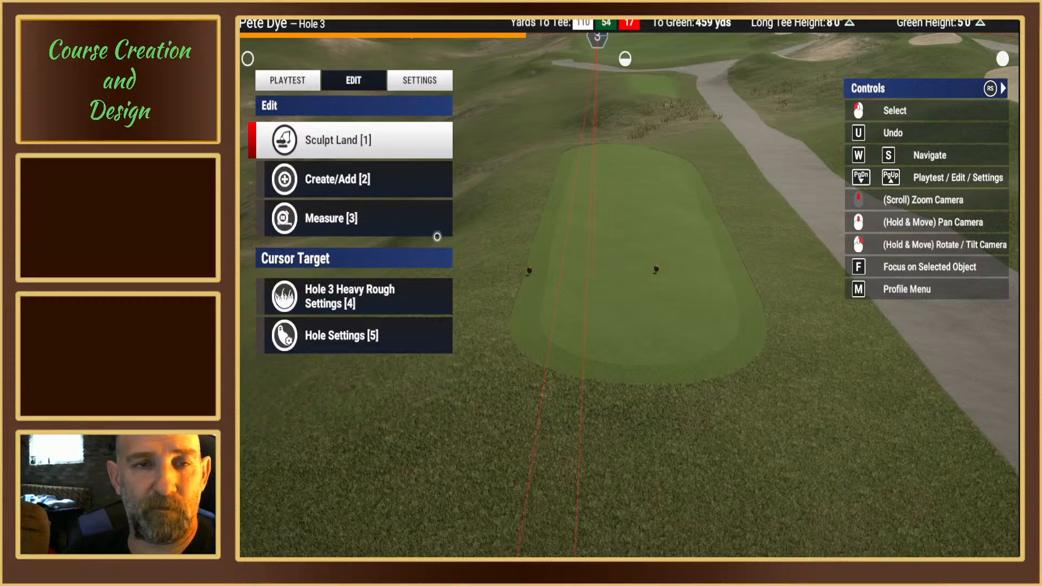
{"action": "left_click", "coordinate": [293, 78]}
{"action": "left_click", "coordinate": [330, 181]}
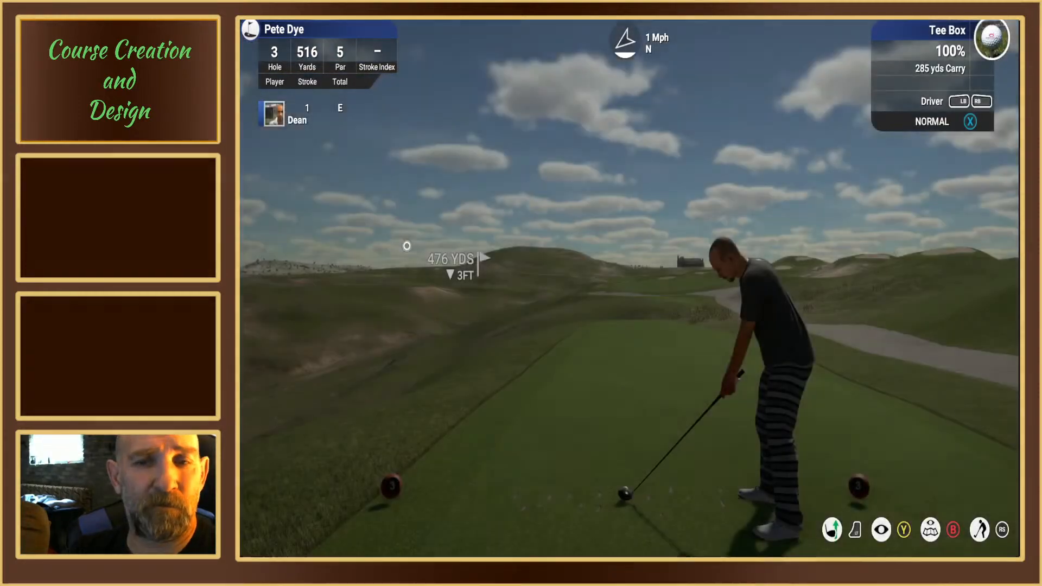
{"action": "key", "text": "Escape"}
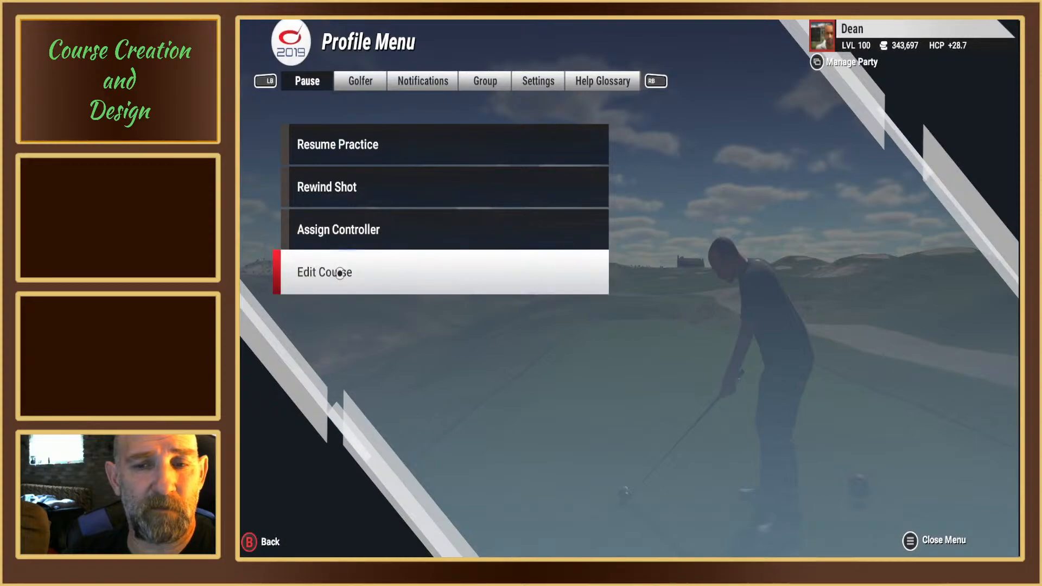
{"action": "left_click", "coordinate": [343, 264]}
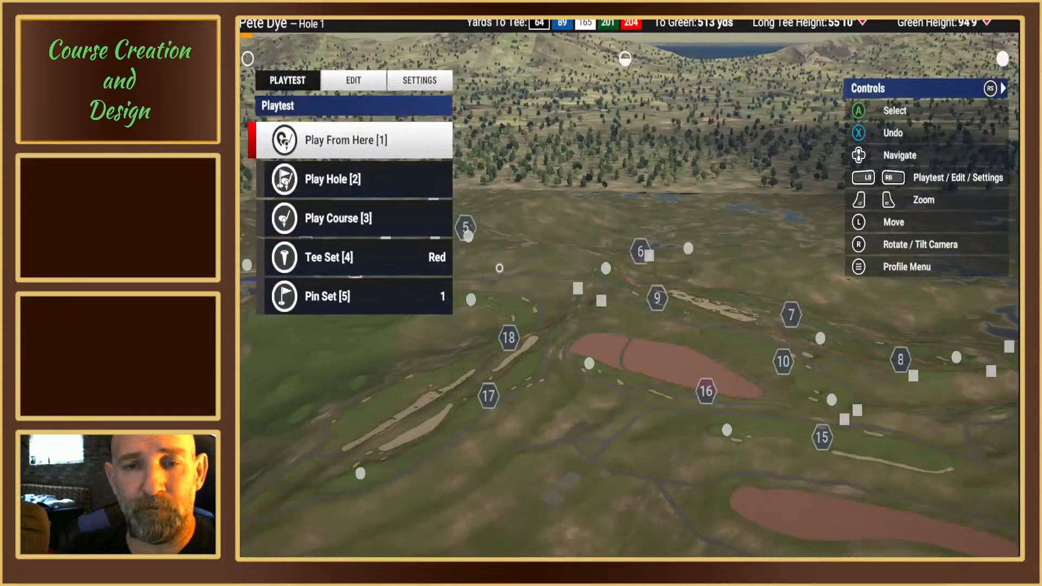
Step: Move hole 3's red tees to the front of the third tee box, about 460 yards from the green
{"action": "key", "text": "Up"}
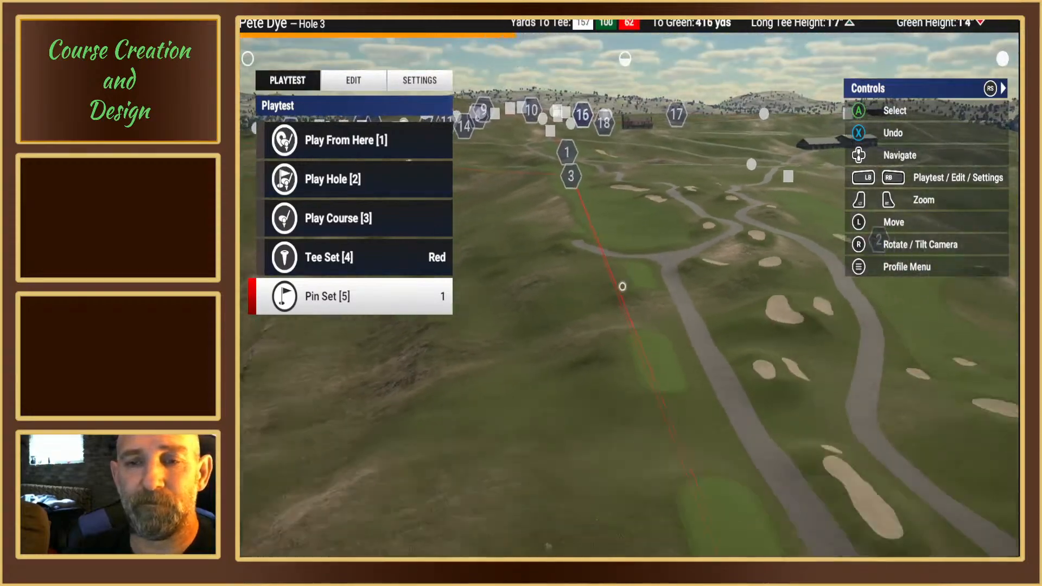
{"action": "key", "text": "Down"}
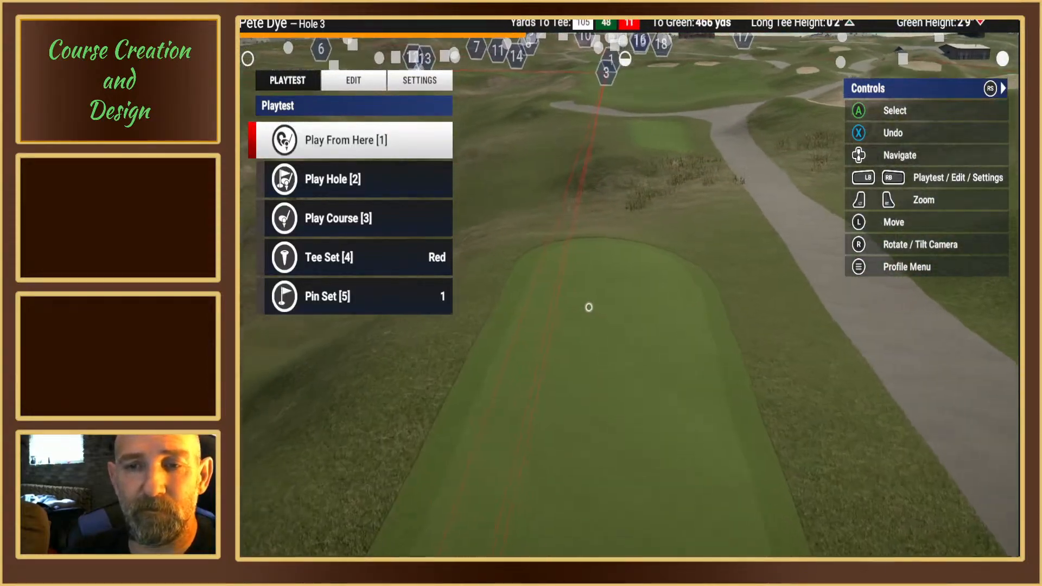
{"action": "left_click", "coordinate": [356, 81]}
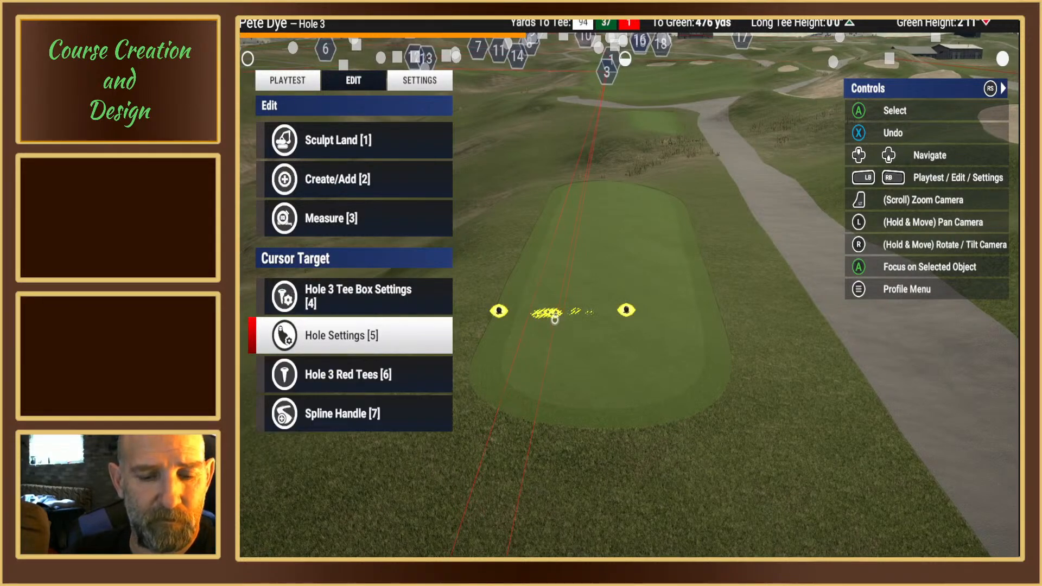
{"action": "left_click", "coordinate": [555, 320]}
{"action": "key", "text": "1"}
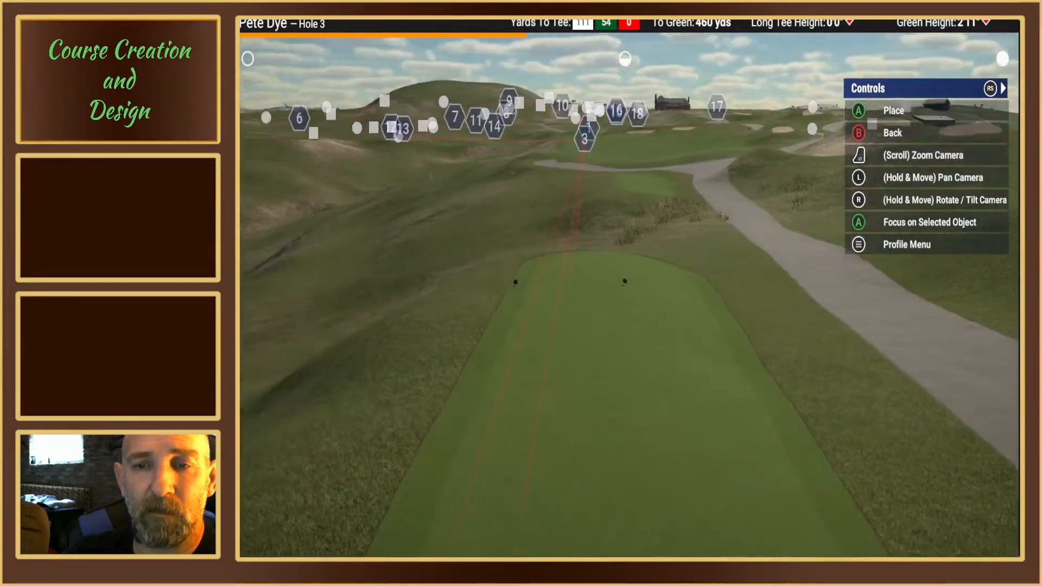
{"action": "left_click", "coordinate": [570, 277]}
{"action": "key", "text": "Escape"}
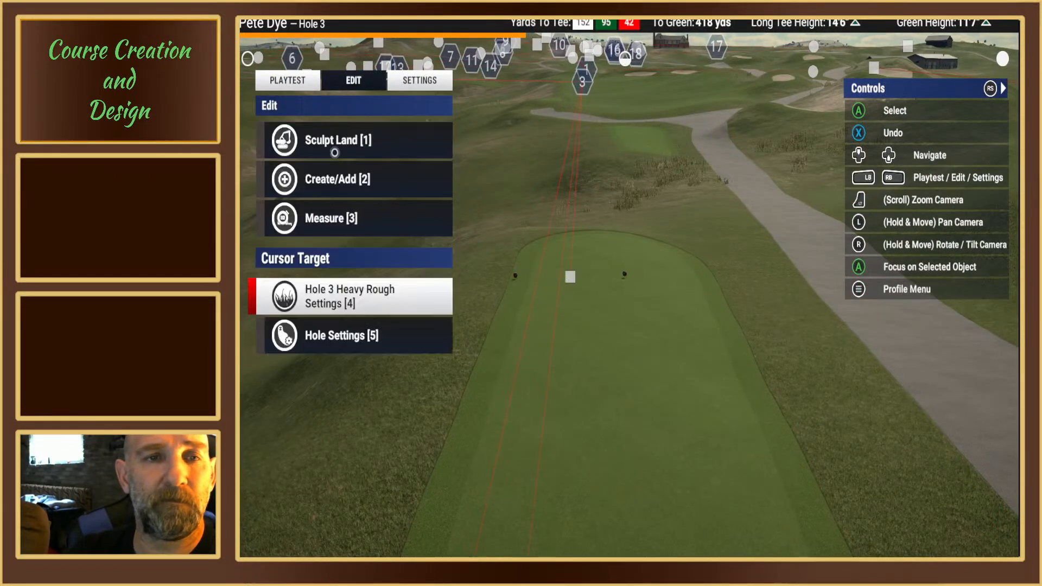
Step: Playtest hole 3 from the relocated red tees, ending in the course editor with those tees in view
{"action": "left_click", "coordinate": [292, 85]}
{"action": "left_click", "coordinate": [310, 180]}
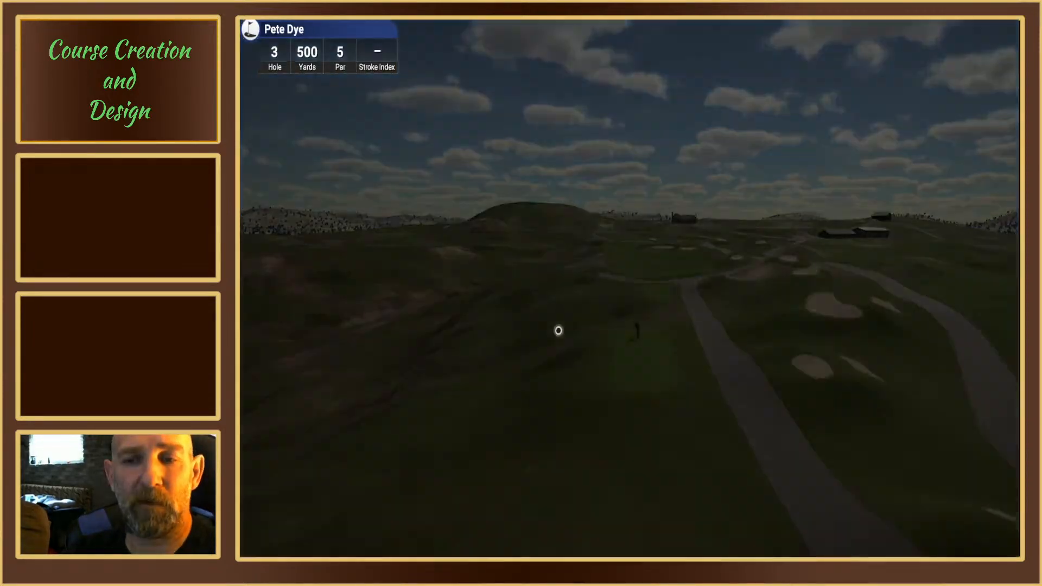
{"action": "key", "text": "Escape"}
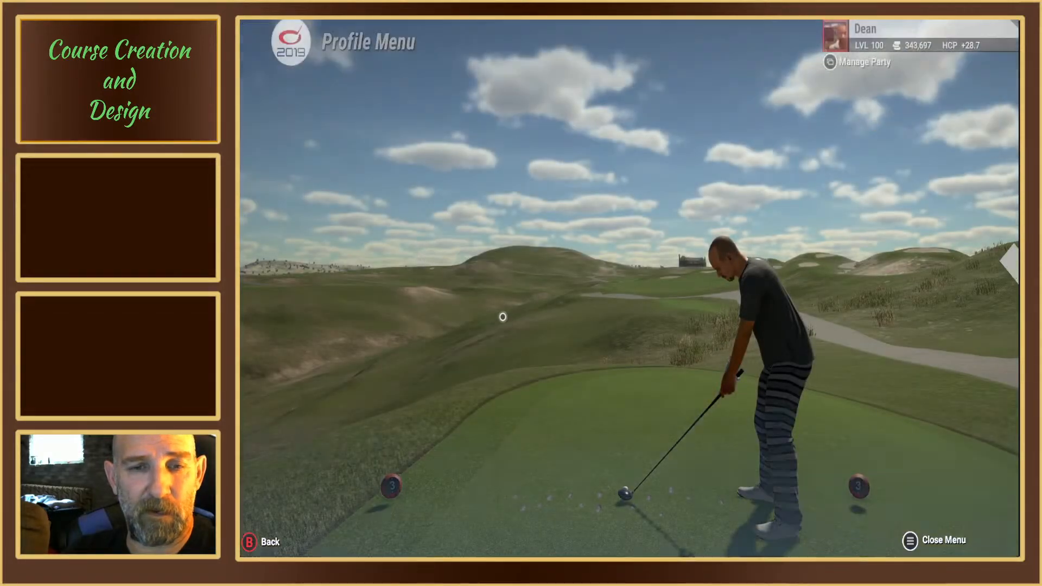
{"action": "left_click", "coordinate": [391, 285]}
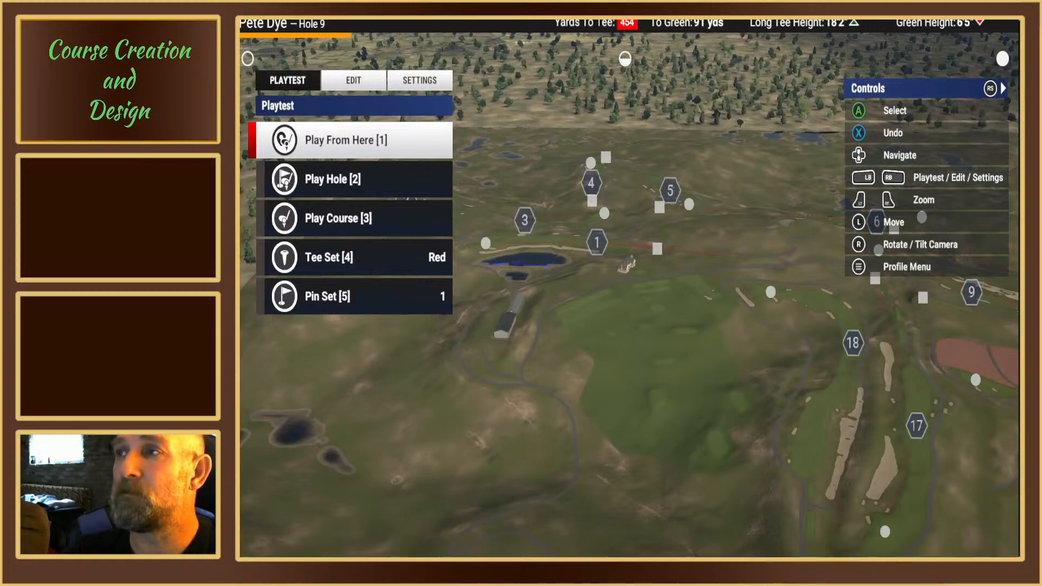
{"action": "key", "text": "Up"}
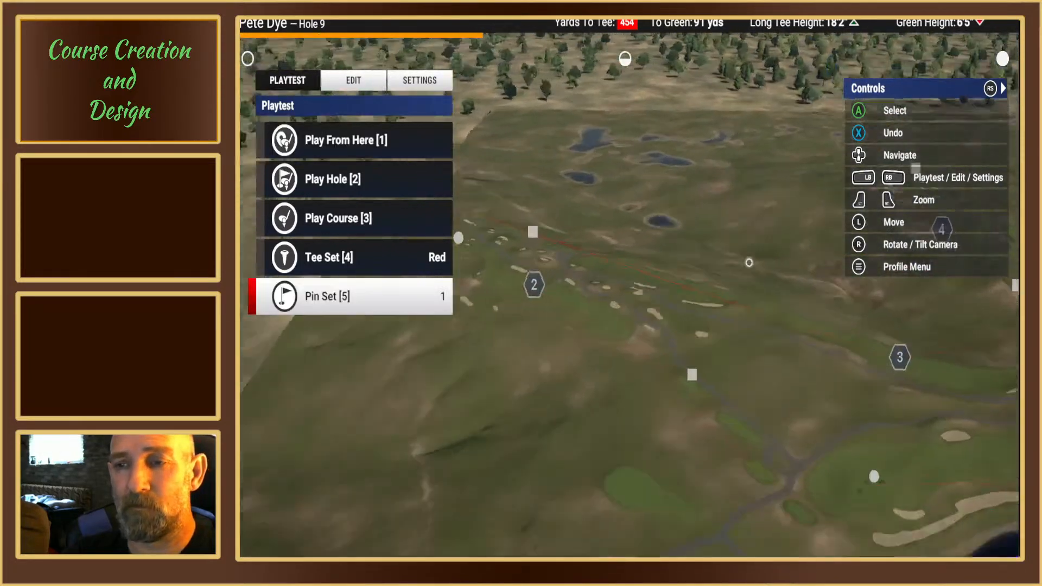
{"action": "key", "text": "Up"}
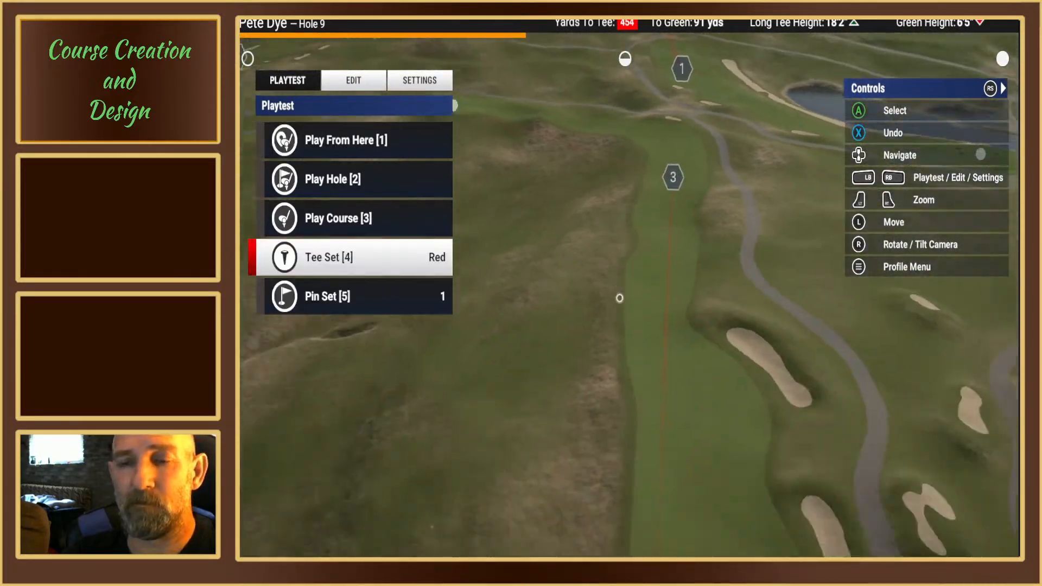
{"action": "key", "text": "Down"}
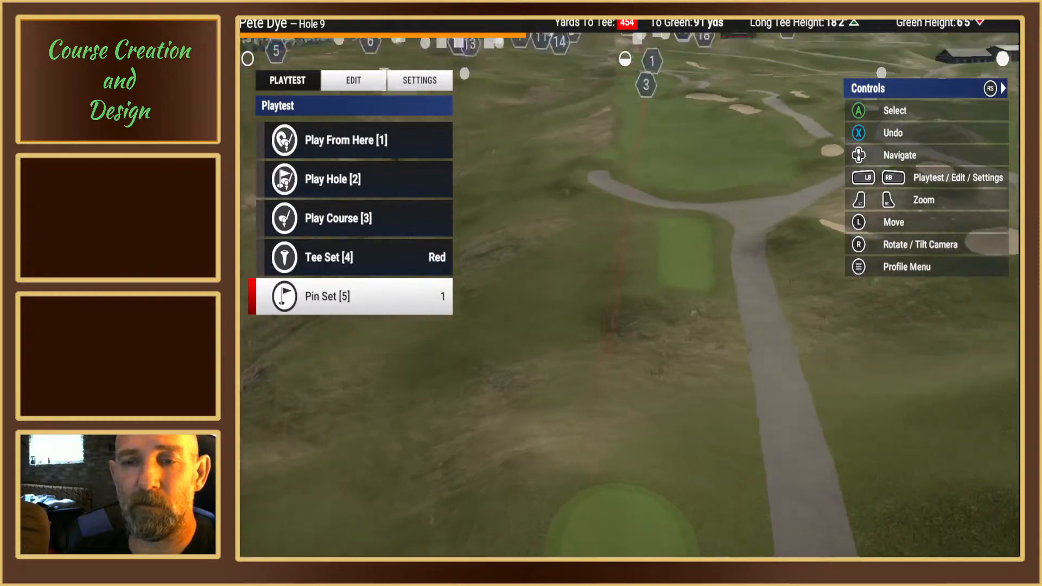
{"action": "key", "text": "Down"}
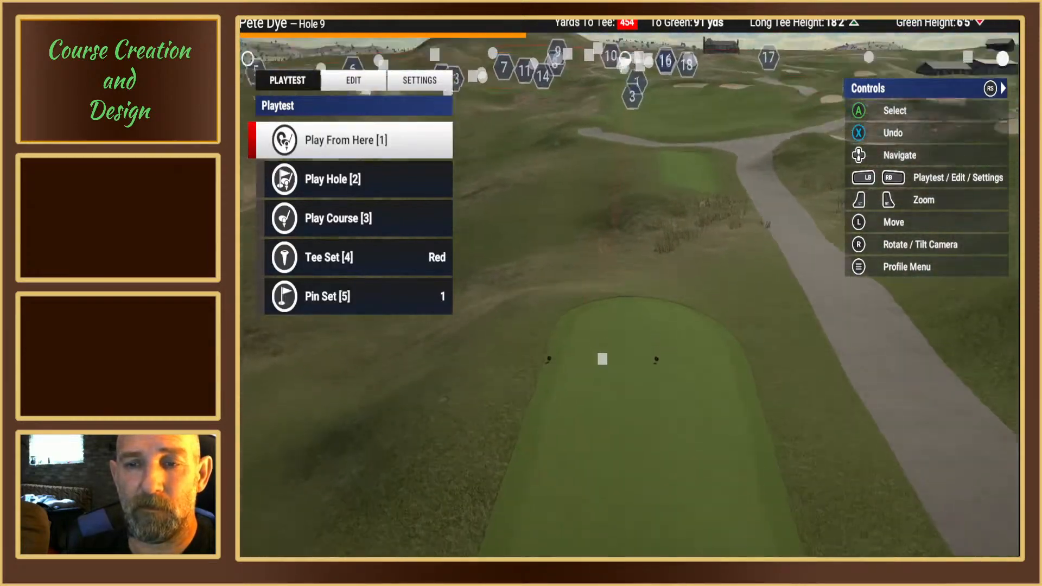
Step: Move hole 3's red tees slightly back on the third tee box, about 461 yards from the green
{"action": "left_click", "coordinate": [363, 81]}
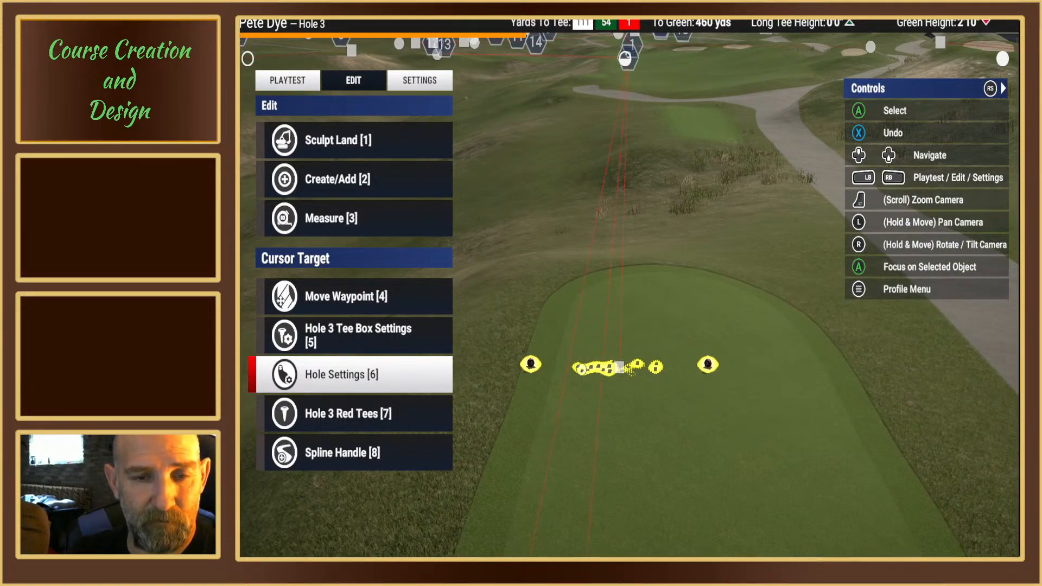
{"action": "key", "text": "Down"}
{"action": "key", "text": "Return"}
{"action": "key", "text": "Return"}
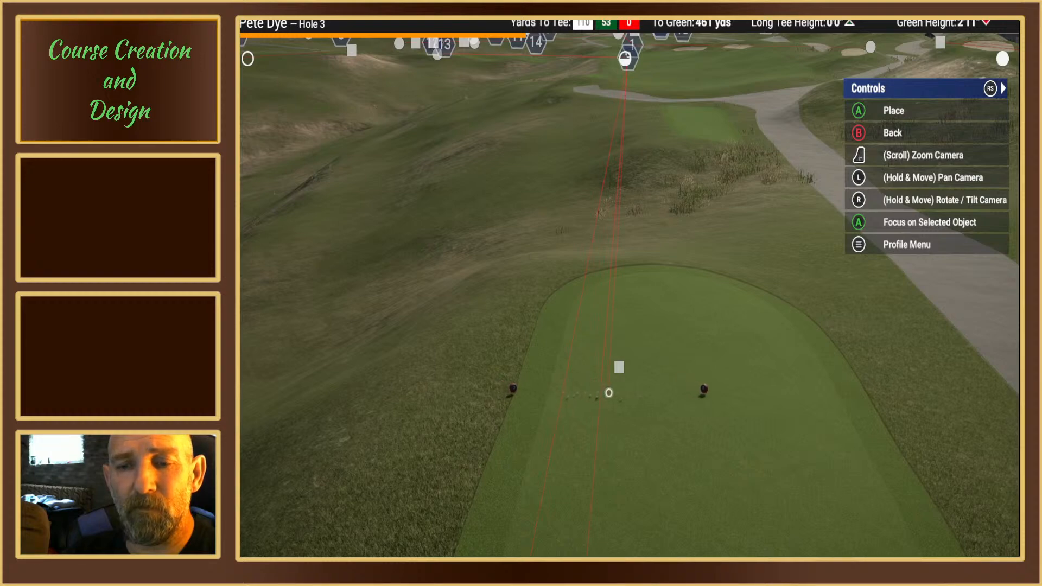
{"action": "right_click_drag", "start_coordinate": [608, 393], "coordinate": [627, 326]}
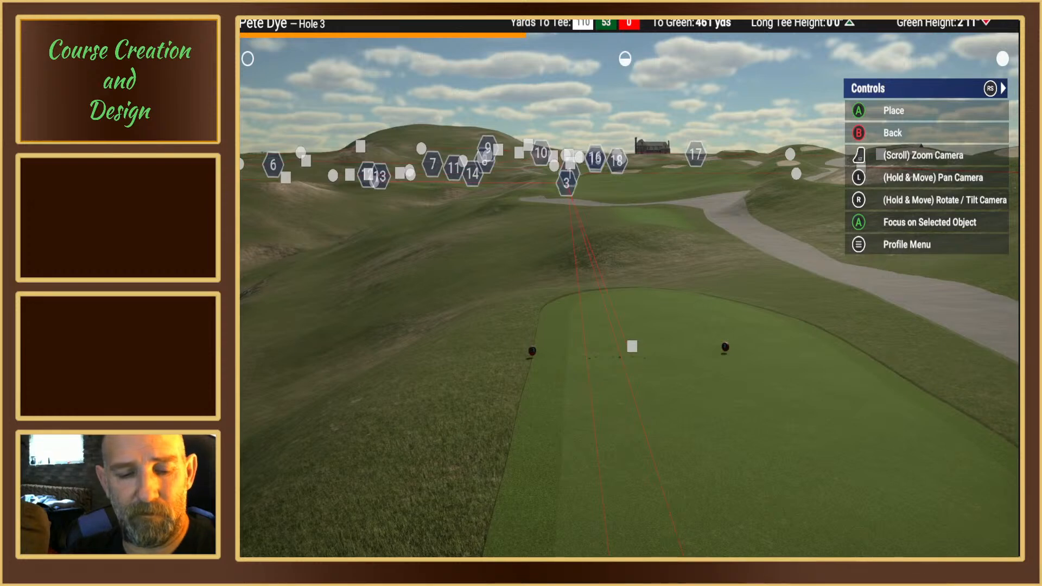
{"action": "key", "text": "Escape"}
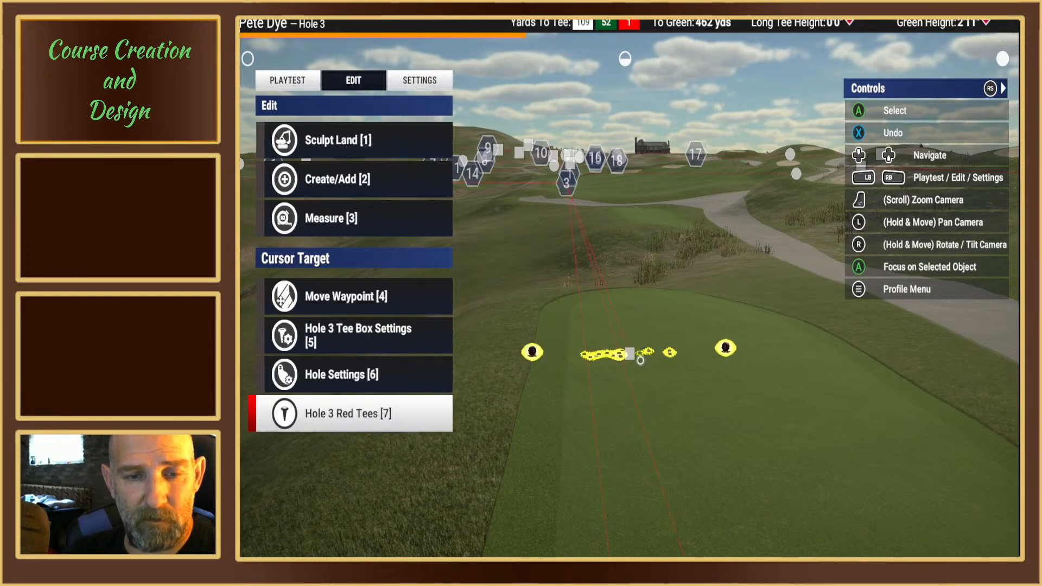
Step: Add a new forward tee position to hole 3 on the fourth tee box, about 419 yards from the green
{"action": "left_click", "coordinate": [639, 360]}
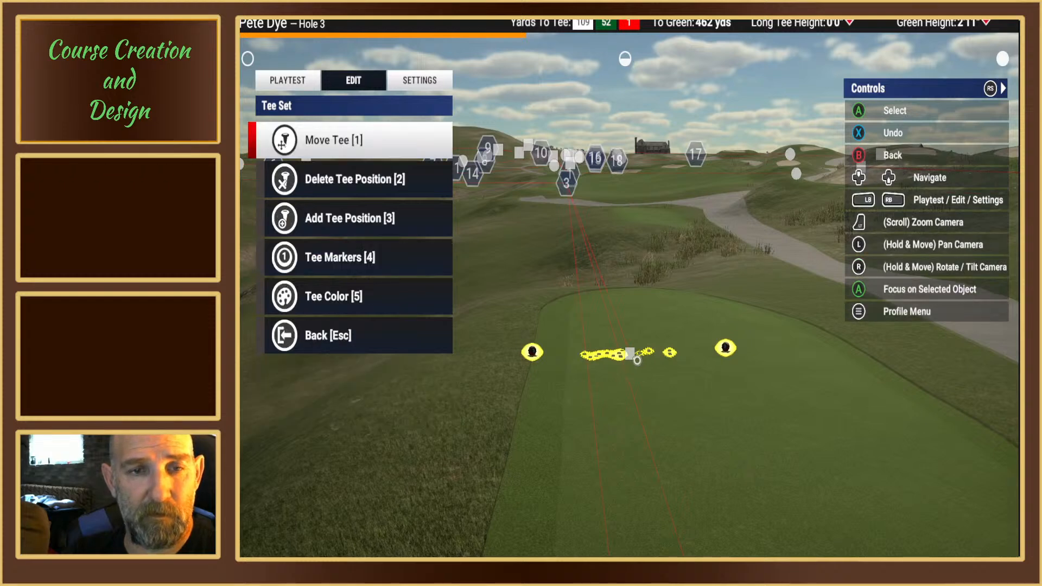
{"action": "key", "text": "1"}
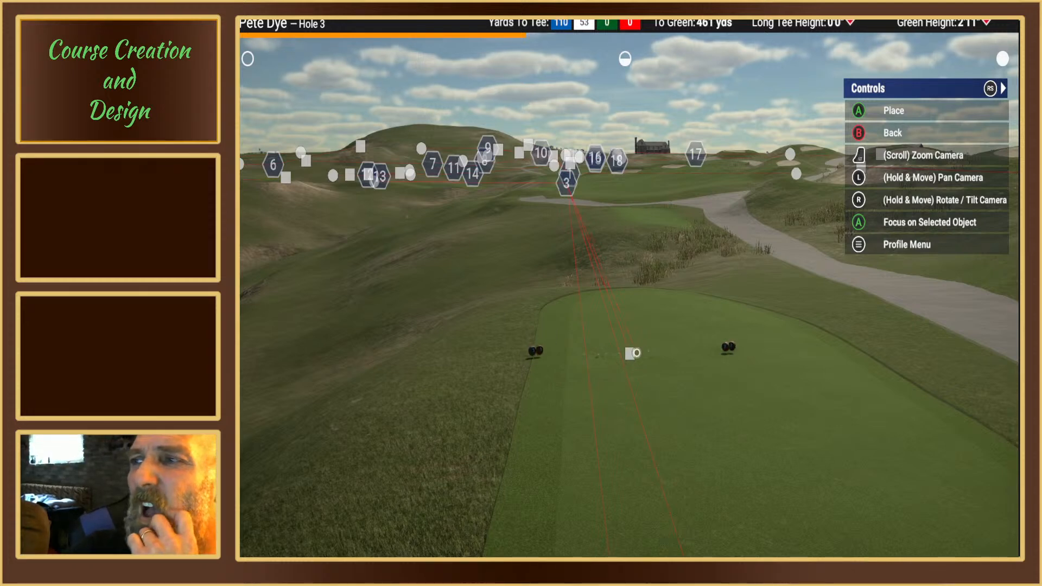
{"action": "scroll", "coordinate": [636, 353], "scroll_direction": "down", "scroll_amount": 5}
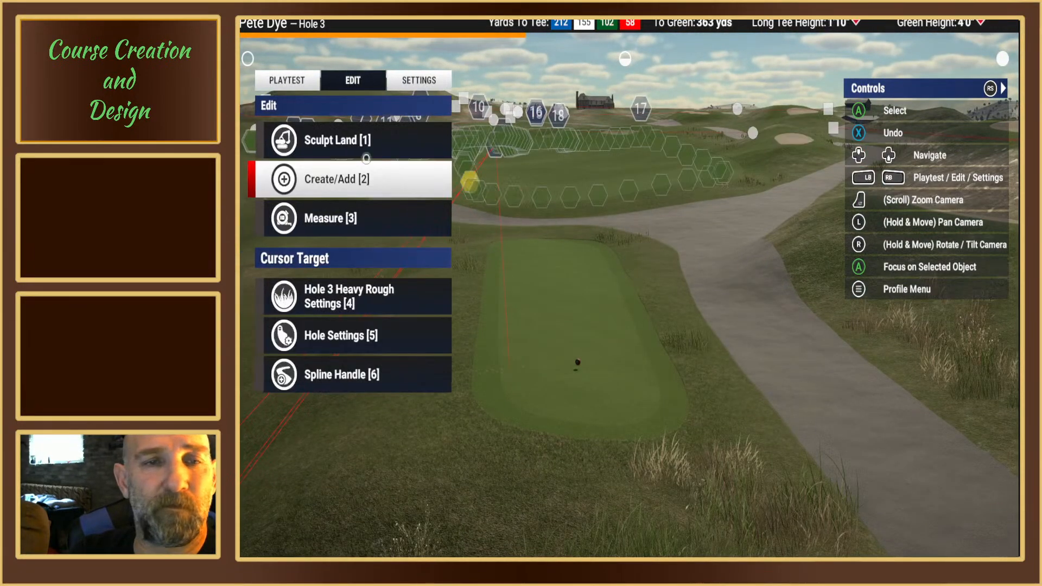
Step: Playtest hole 3 from the added red tees, ending in the course editor's edit mode with those tees in view
{"action": "left_click", "coordinate": [303, 81]}
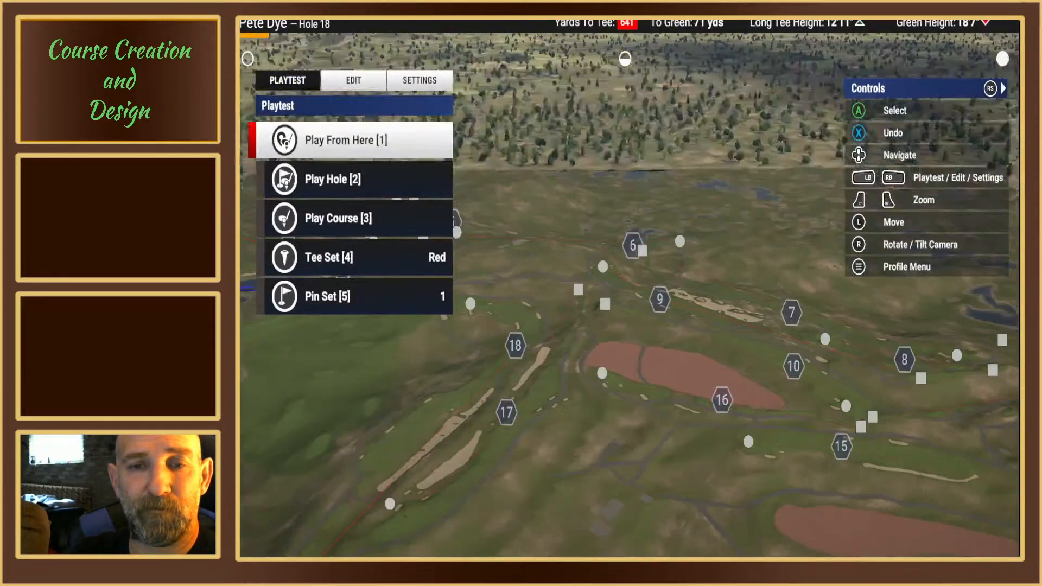
{"action": "key", "text": "Up"}
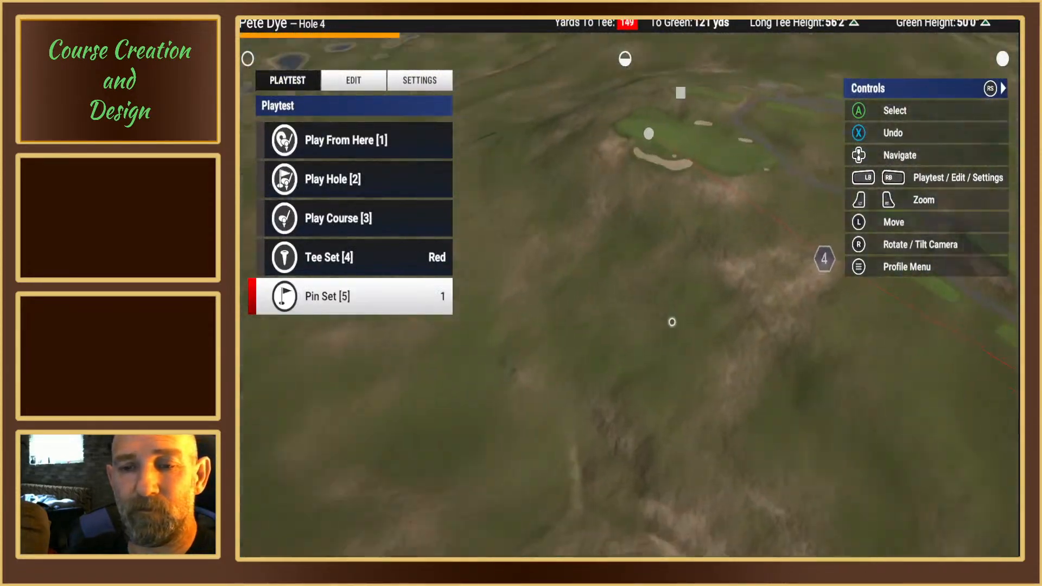
{"action": "key", "text": "Down"}
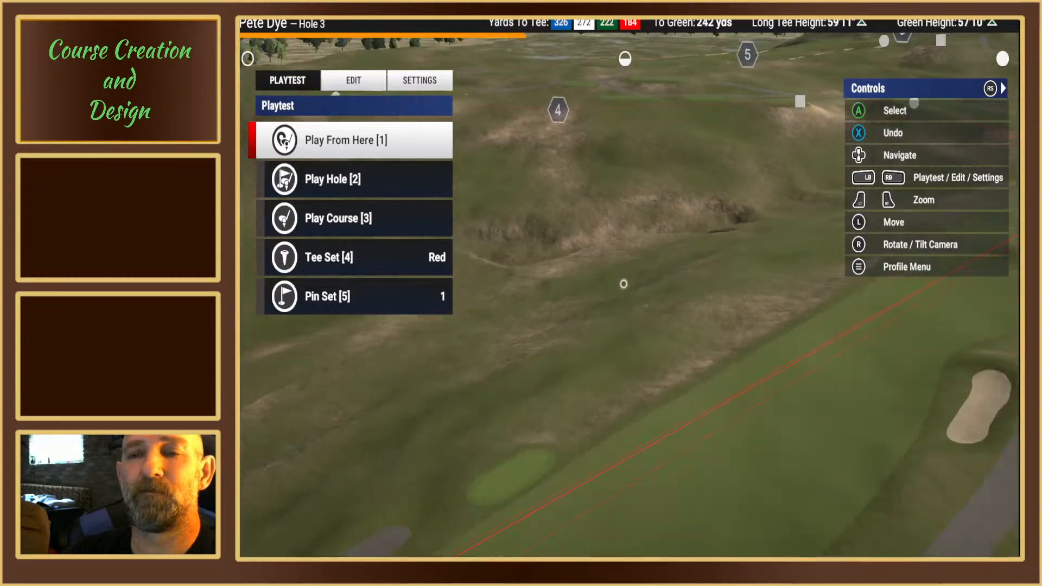
{"action": "key", "text": "Down"}
{"action": "key", "text": "Down"}
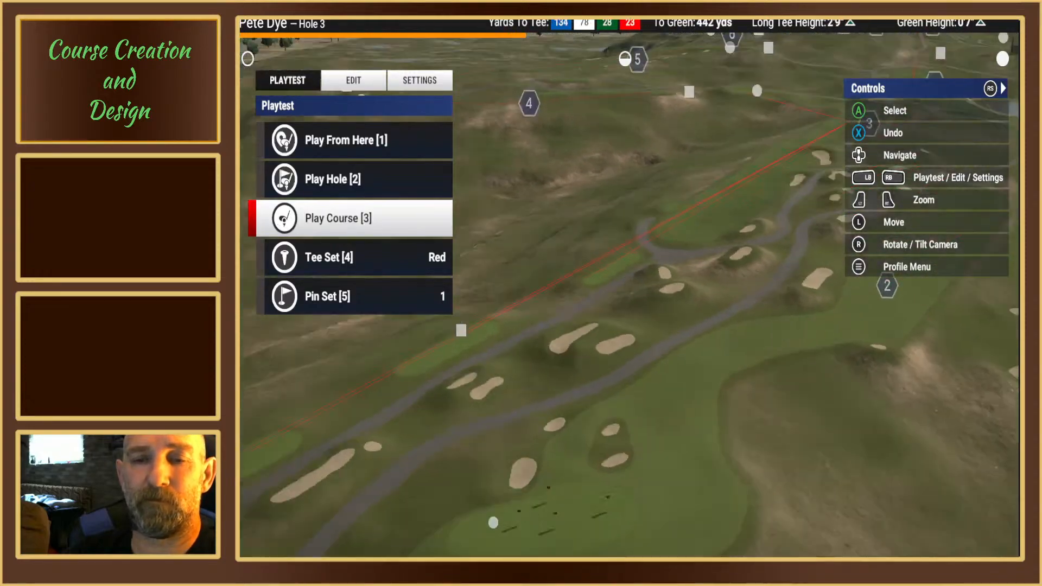
{"action": "key", "text": "Down"}
{"action": "key", "text": "Up"}
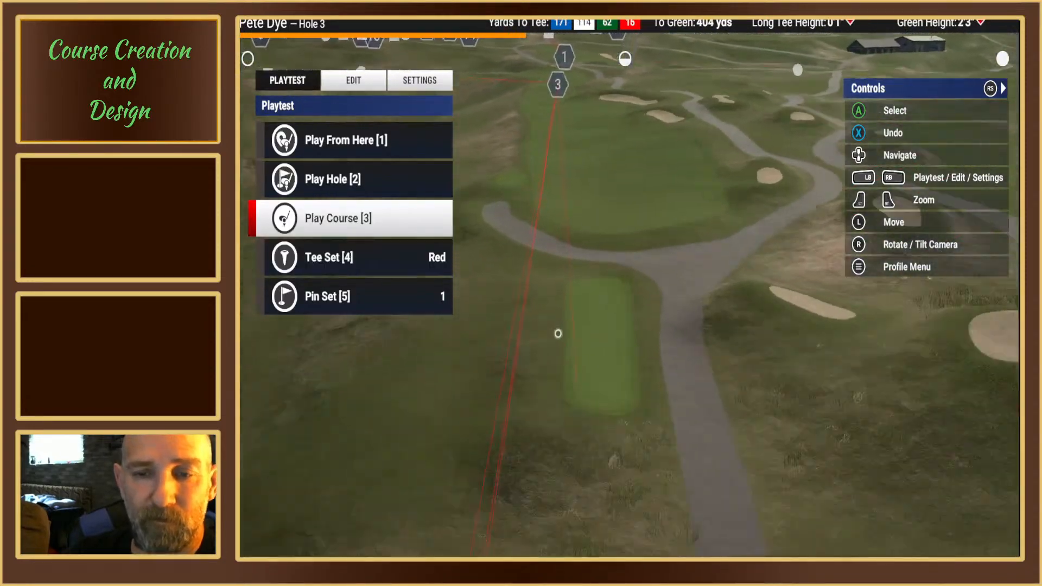
{"action": "left_click", "coordinate": [354, 80]}
{"action": "scroll", "coordinate": [539, 336], "scroll_direction": "down", "scroll_amount": 3}
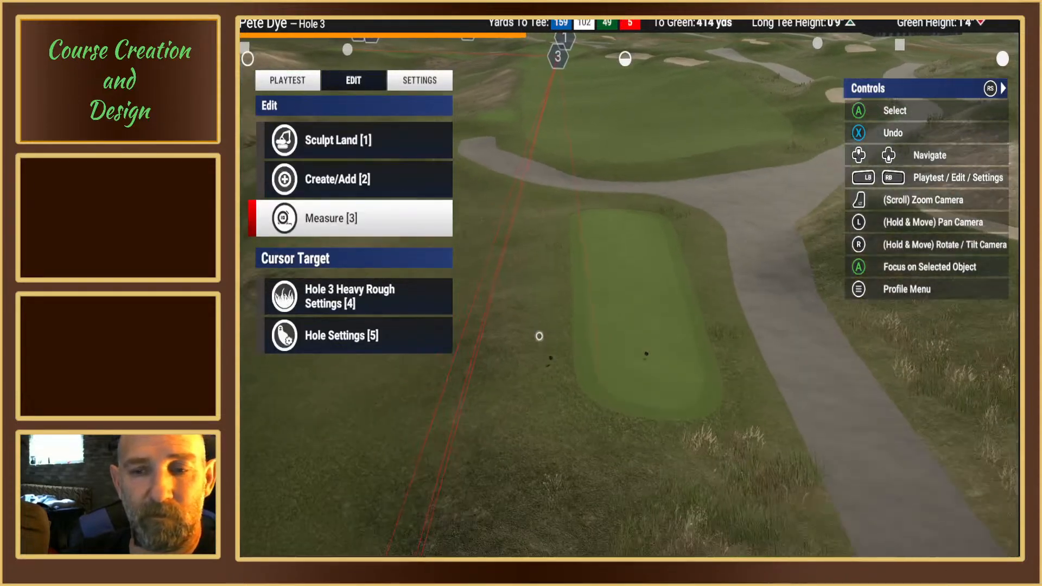
{"action": "scroll", "coordinate": [576, 374], "scroll_direction": "up", "scroll_amount": 3}
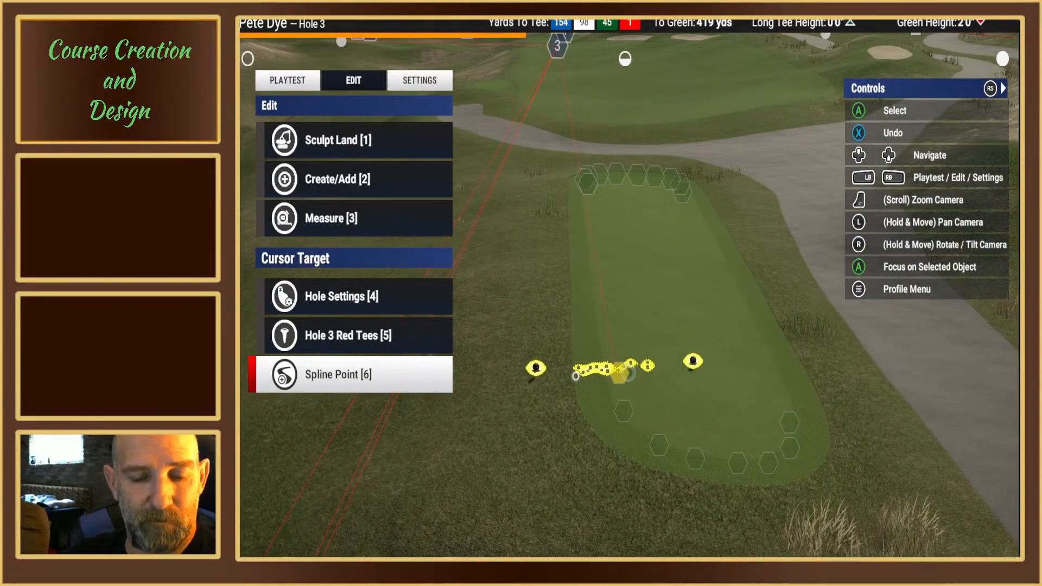
{"action": "left_click", "coordinate": [576, 375]}
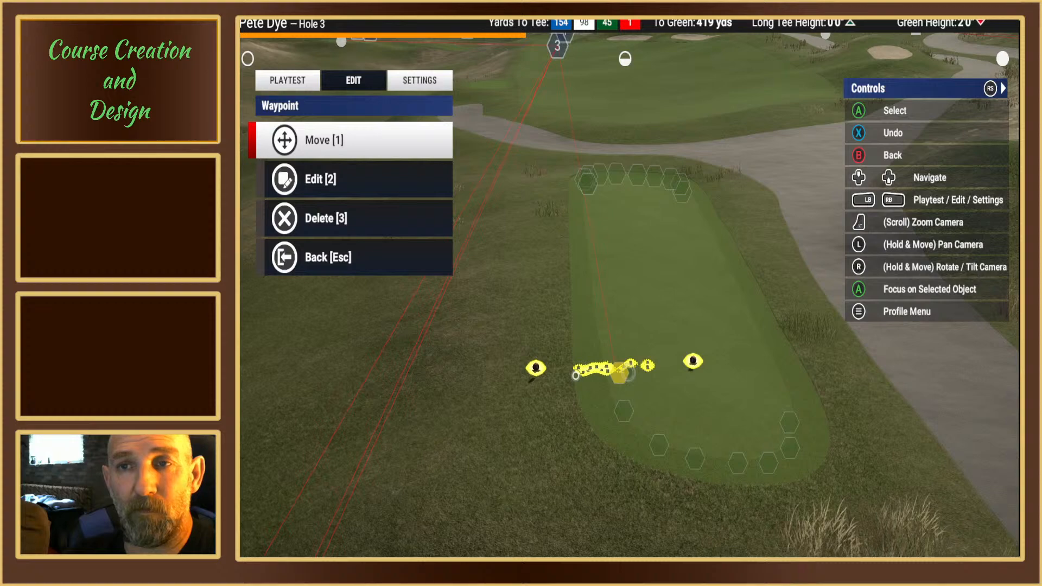
{"action": "key", "text": "1"}
{"action": "left_click", "coordinate": [581, 361]}
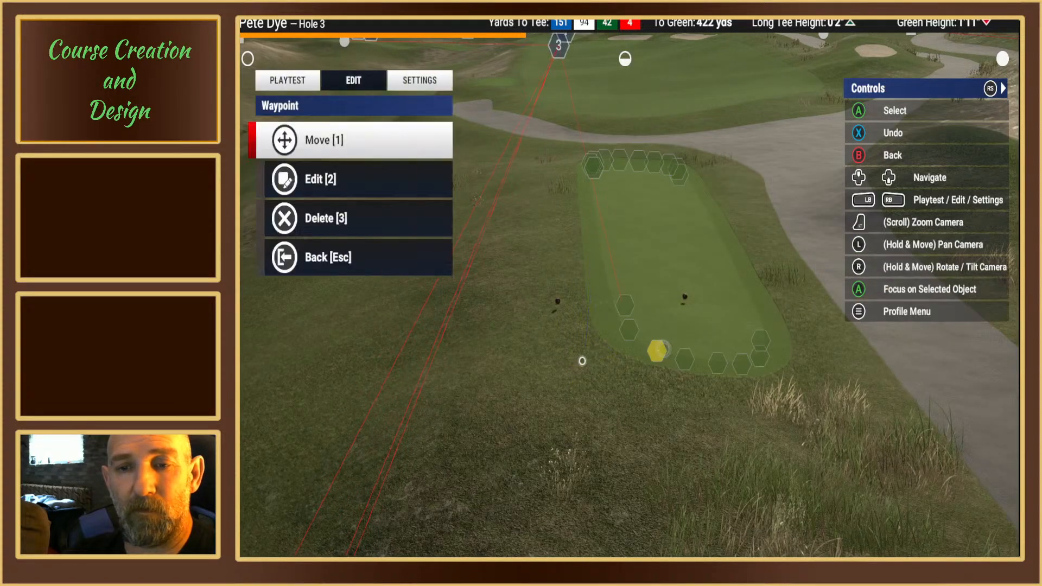
{"action": "key", "text": "Escape"}
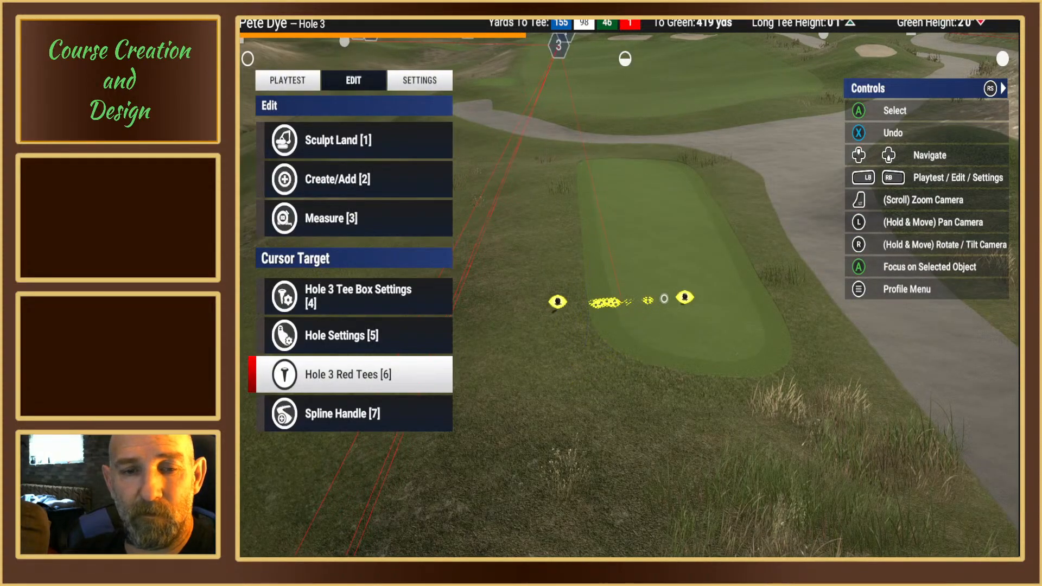
Step: Move hole 3's red tees to the front of the fourth tee box, about 409 yards from the green
{"action": "left_click", "coordinate": [557, 304]}
{"action": "key", "text": "1"}
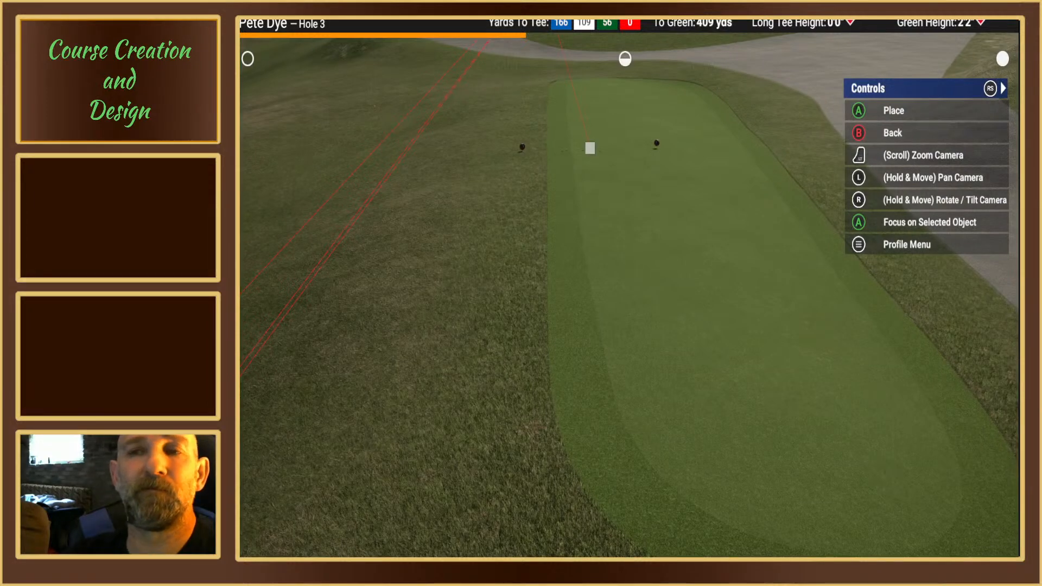
{"action": "left_click", "coordinate": [589, 148]}
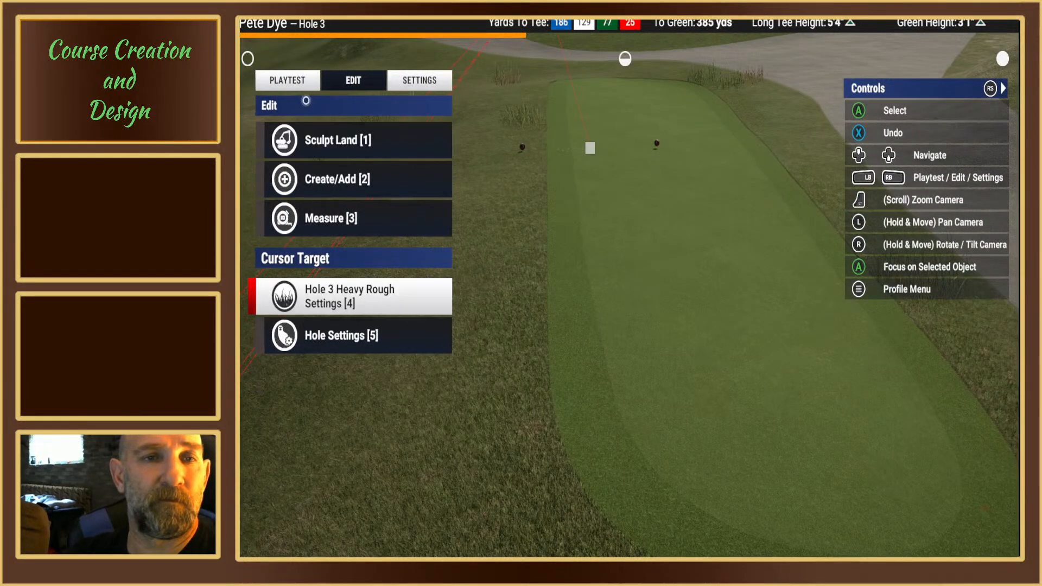
Step: Playtest hole 3 from the red tees on the fourth tee box and return to the course editor
{"action": "left_click", "coordinate": [302, 83]}
{"action": "left_click", "coordinate": [345, 184]}
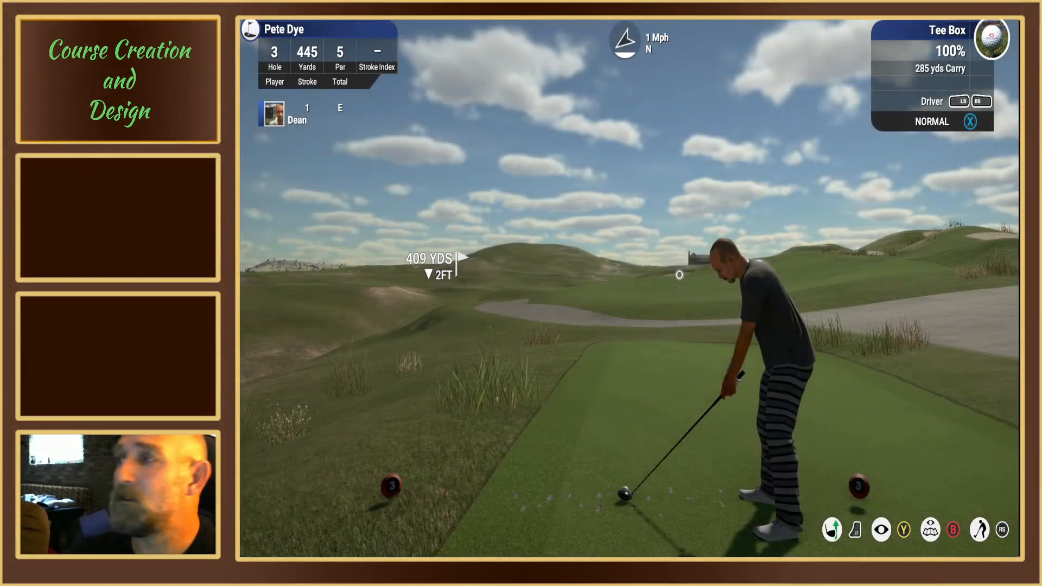
{"action": "key", "text": "Escape"}
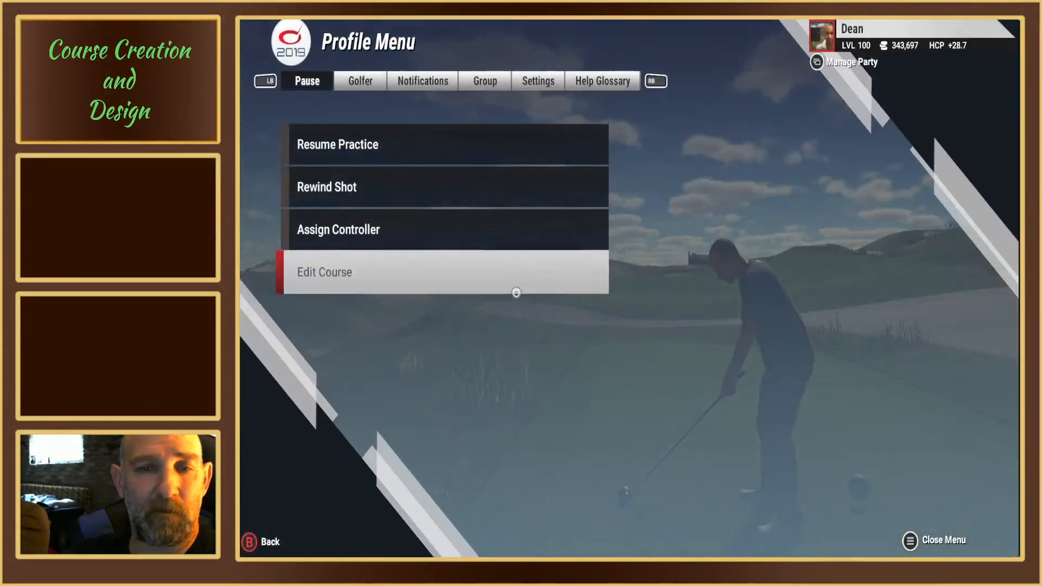
{"action": "left_click", "coordinate": [481, 286]}
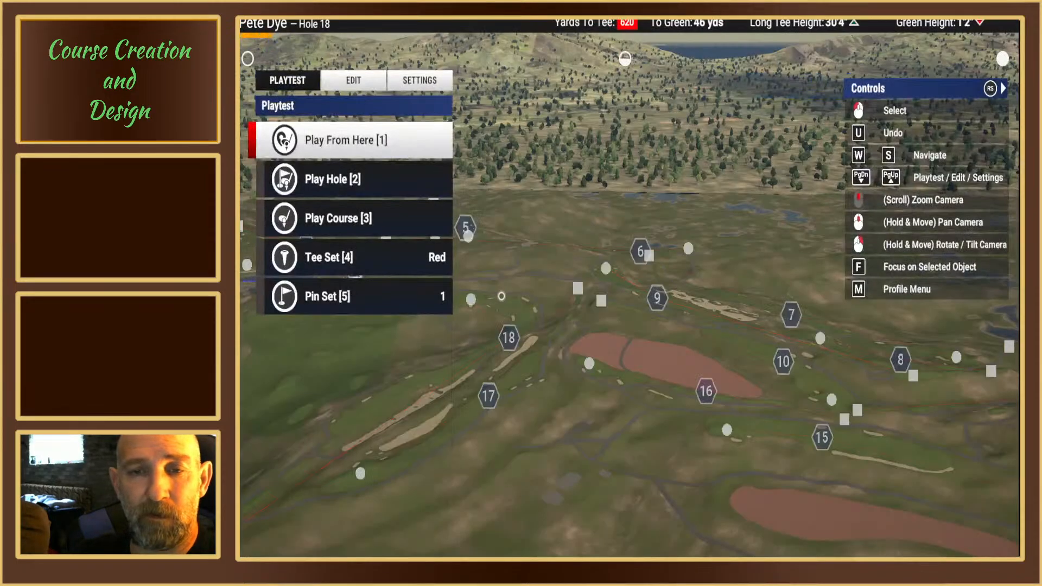
Step: Move hole 3's red tees slightly back on the fourth tee box, about 411 yards from the green
{"action": "right_click_drag", "start_coordinate": [501, 296], "coordinate": [623, 284]}
{"action": "middle_click_drag", "start_coordinate": [623, 284], "coordinate": [644, 288]}
{"action": "right_click_drag", "start_coordinate": [644, 288], "coordinate": [627, 281]}
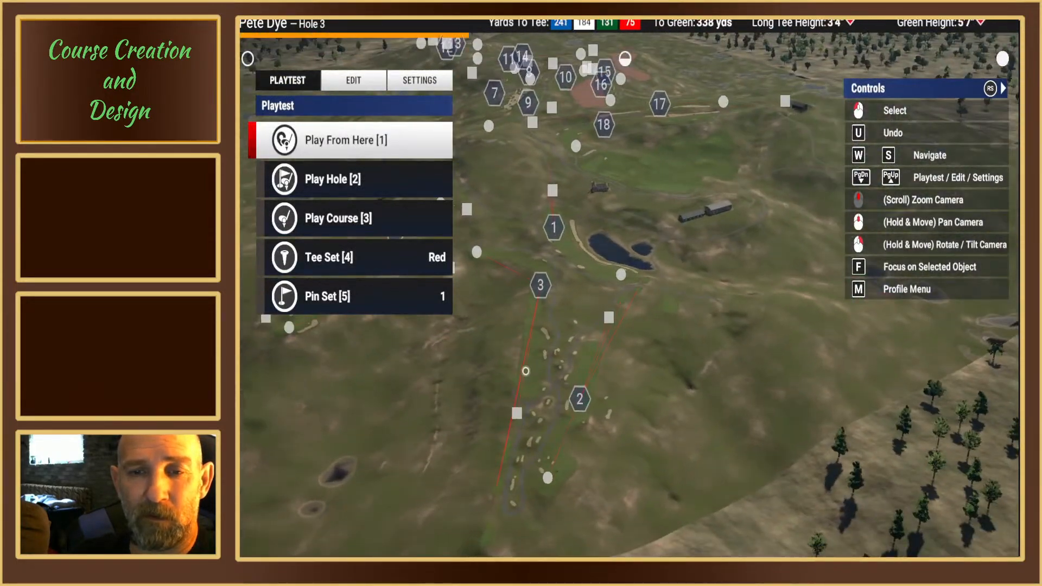
{"action": "scroll", "coordinate": [627, 281], "scroll_direction": "up", "scroll_amount": 6}
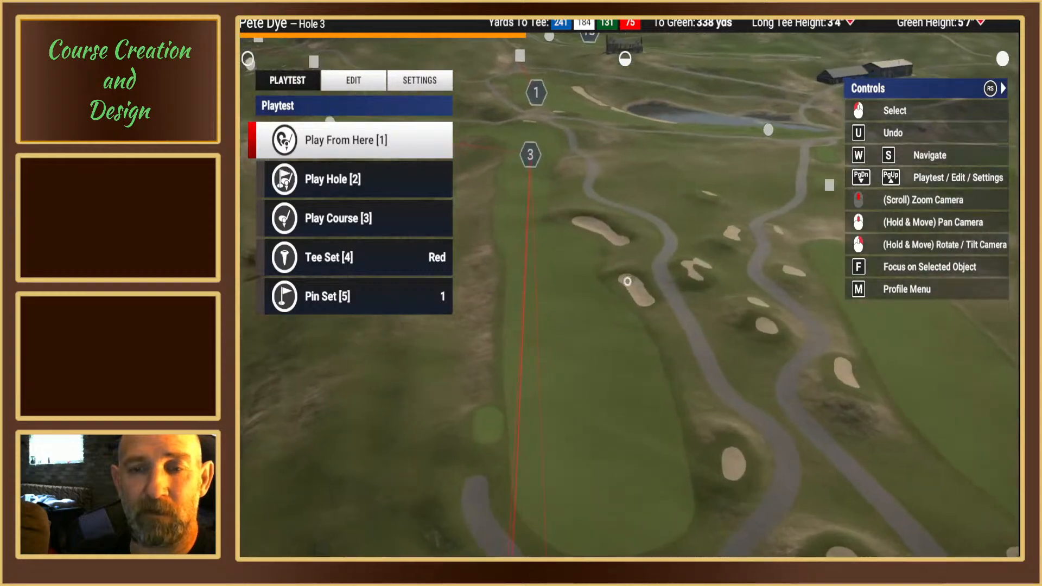
{"action": "middle_click_drag", "start_coordinate": [627, 281], "coordinate": [598, 269]}
{"action": "key", "text": "s"}
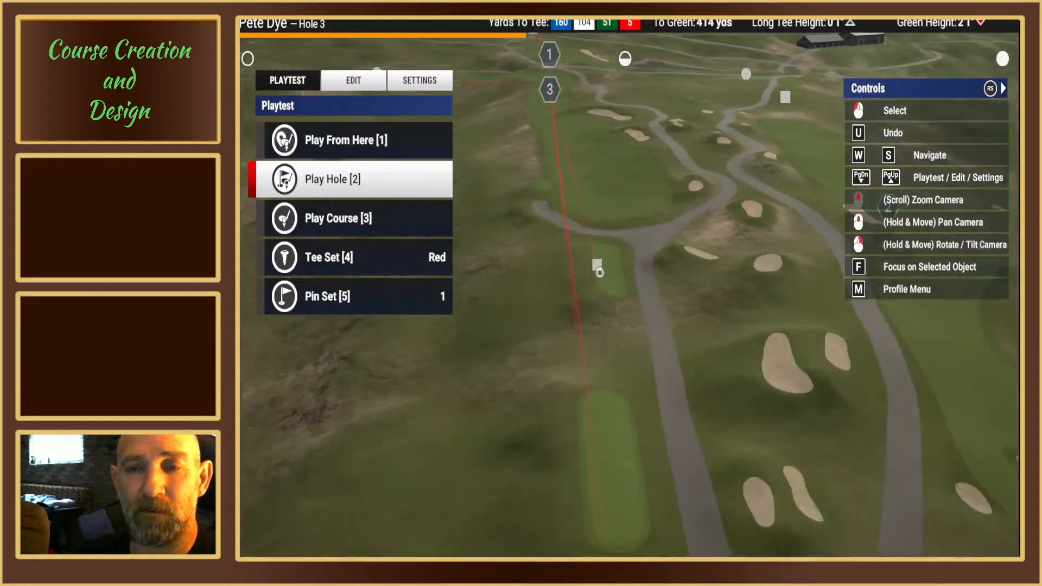
{"action": "scroll", "coordinate": [607, 272], "scroll_direction": "up", "scroll_amount": 5}
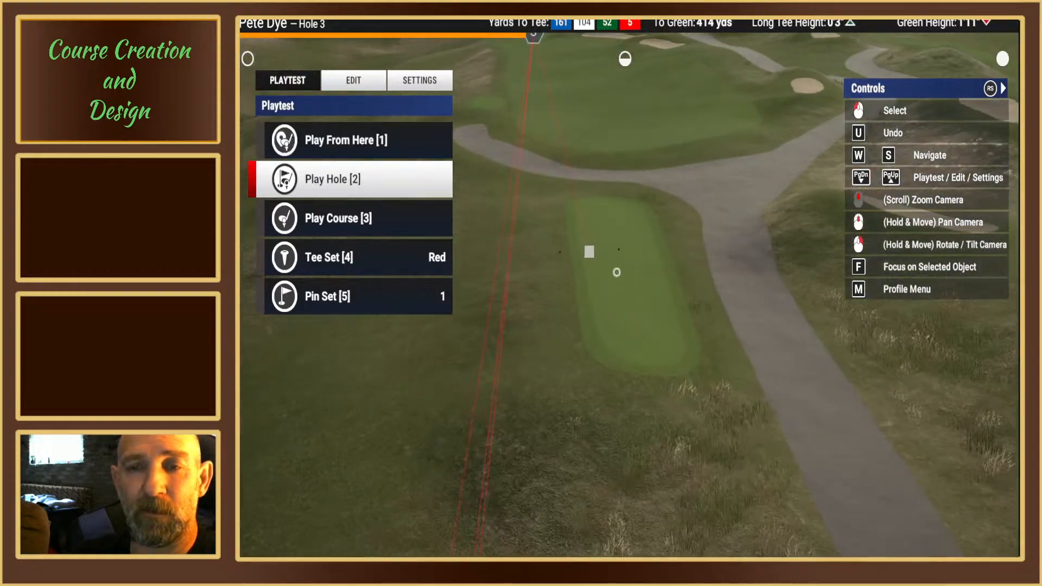
{"action": "scroll", "coordinate": [608, 269], "scroll_direction": "up", "scroll_amount": 2}
{"action": "mouse_move", "coordinate": [575, 256]}
{"action": "right_mouse_down"}
{"action": "mouse_move", "coordinate": [623, 284]}
{"action": "mouse_move", "coordinate": [604, 267]}
{"action": "mouse_move", "coordinate": [609, 290]}
{"action": "right_mouse_up"}
{"action": "left_click", "coordinate": [358, 82]}
{"action": "scroll", "coordinate": [608, 289], "scroll_direction": "up", "scroll_amount": 3}
{"action": "left_click", "coordinate": [599, 256]}
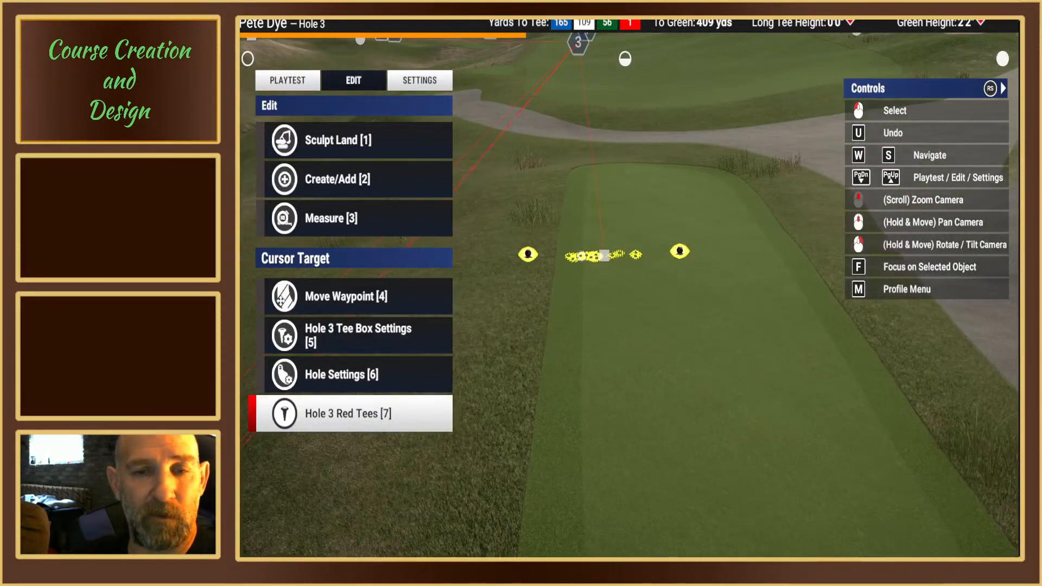
{"action": "key", "text": "7"}
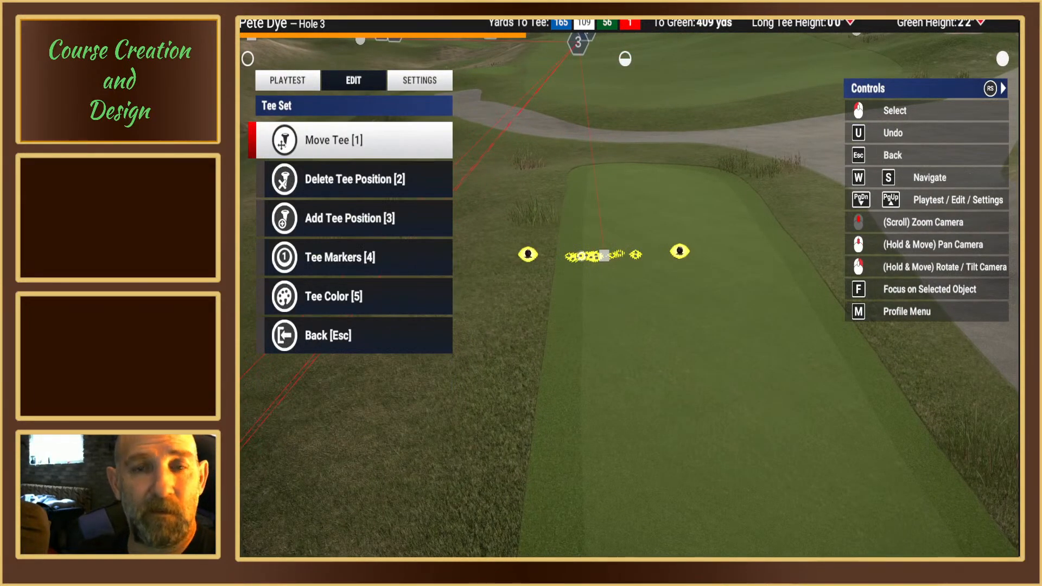
{"action": "key", "text": "1"}
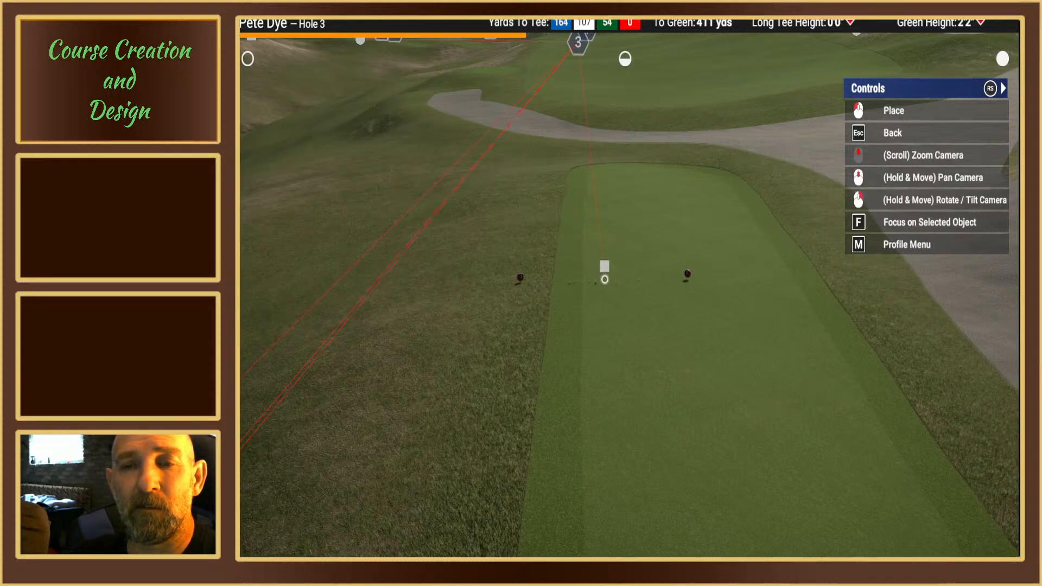
{"action": "left_click", "coordinate": [604, 265]}
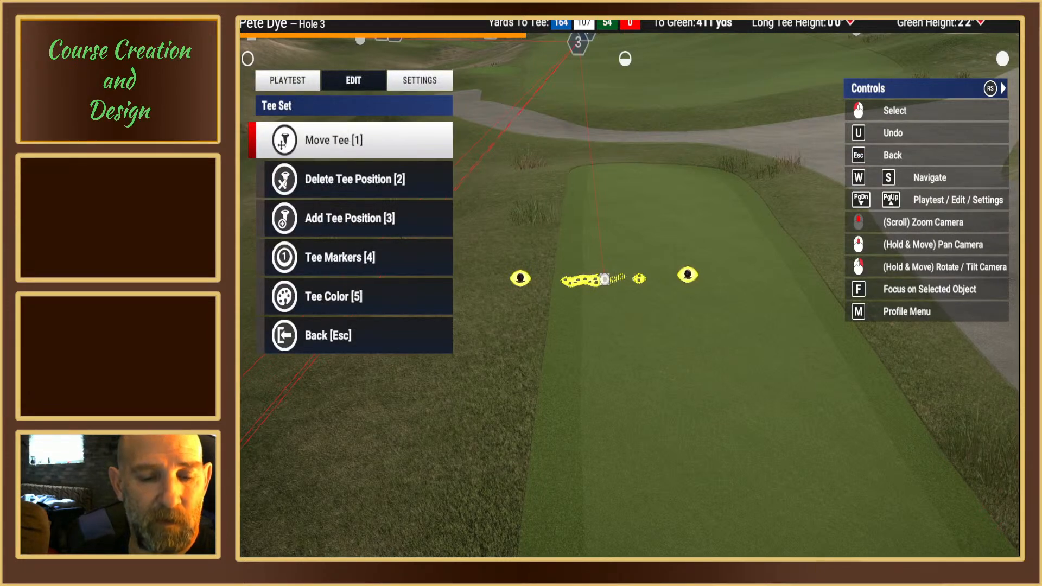
Step: Add another tee position to hole 3 just ahead of the existing tees on the fourth tee box, about 406 yards from the green
{"action": "key", "text": "1"}
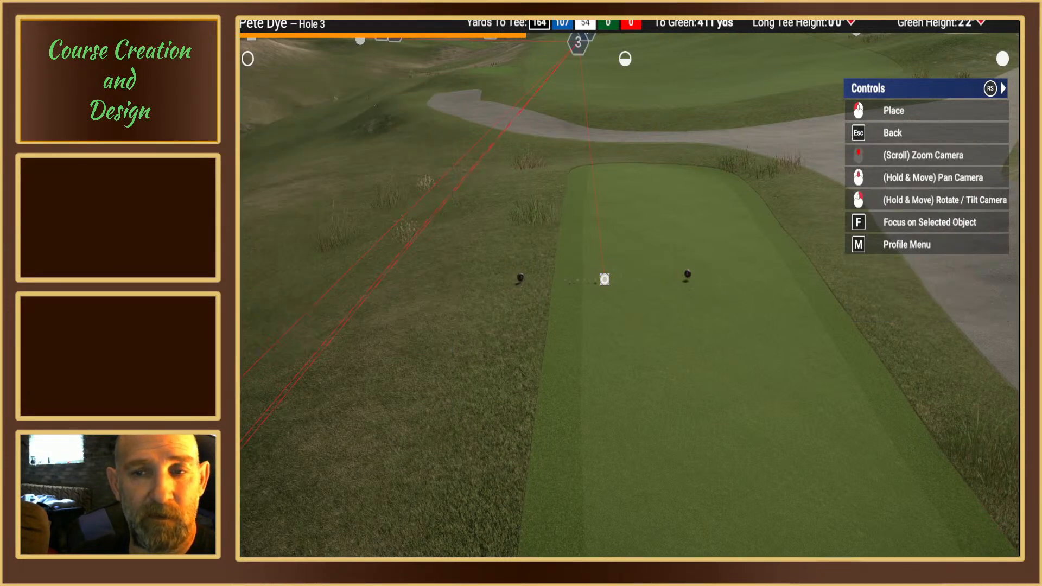
{"action": "scroll", "coordinate": [604, 280], "scroll_direction": "down", "scroll_amount": 1}
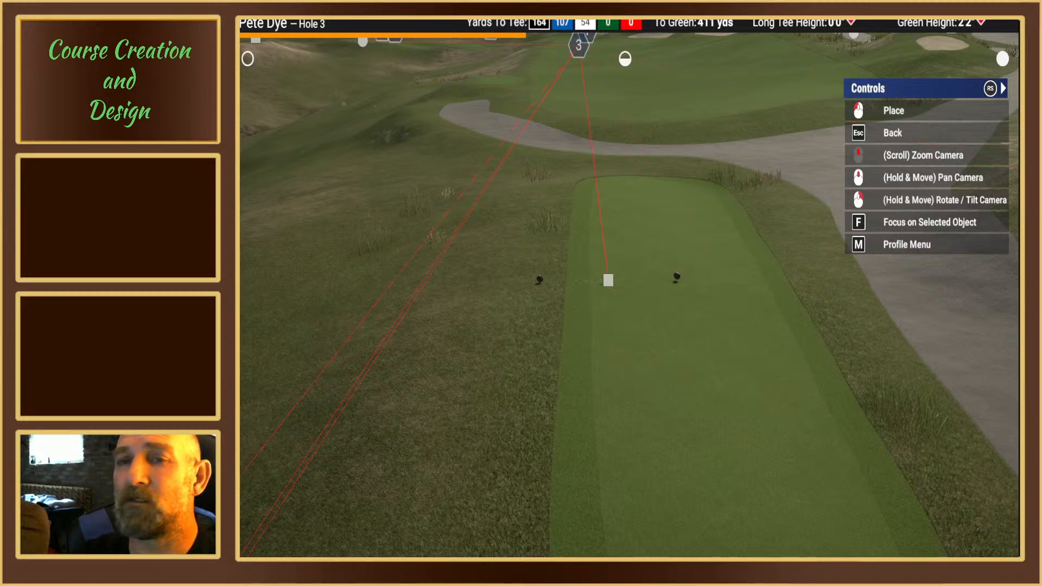
{"action": "right_click_drag", "start_coordinate": [619, 283], "coordinate": [626, 283]}
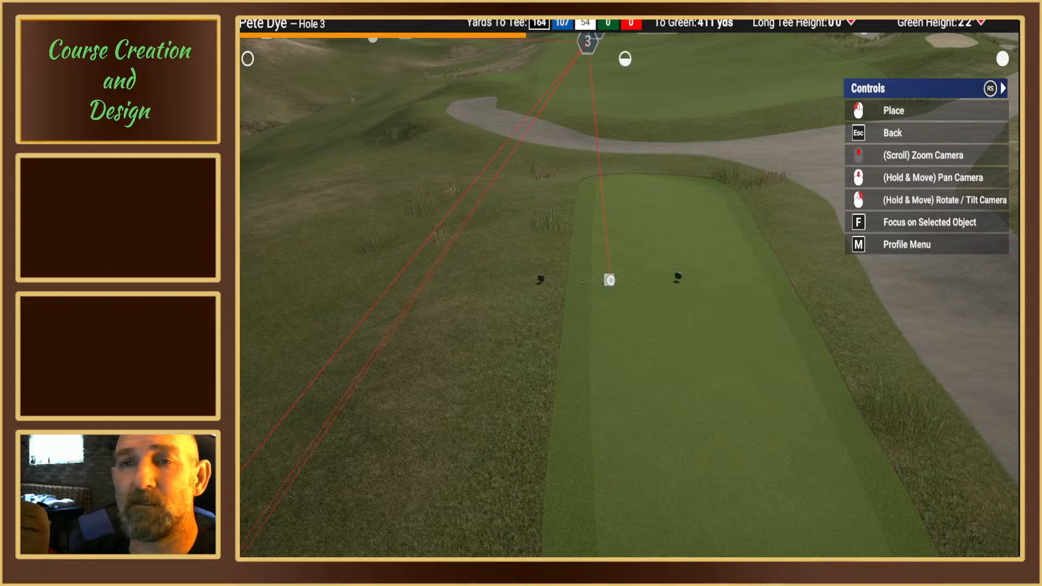
{"action": "scroll", "coordinate": [610, 279], "scroll_direction": "up", "scroll_amount": 3}
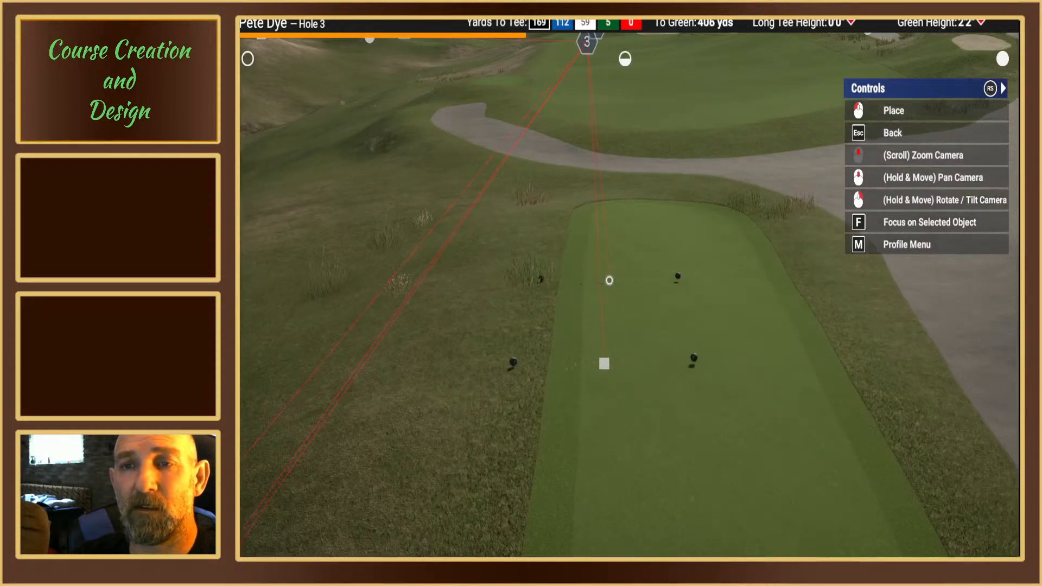
{"action": "mouse_move", "coordinate": [601, 278]}
{"action": "right_mouse_down"}
{"action": "mouse_move", "coordinate": [600, 209]}
{"action": "mouse_move", "coordinate": [601, 271]}
{"action": "right_mouse_up"}
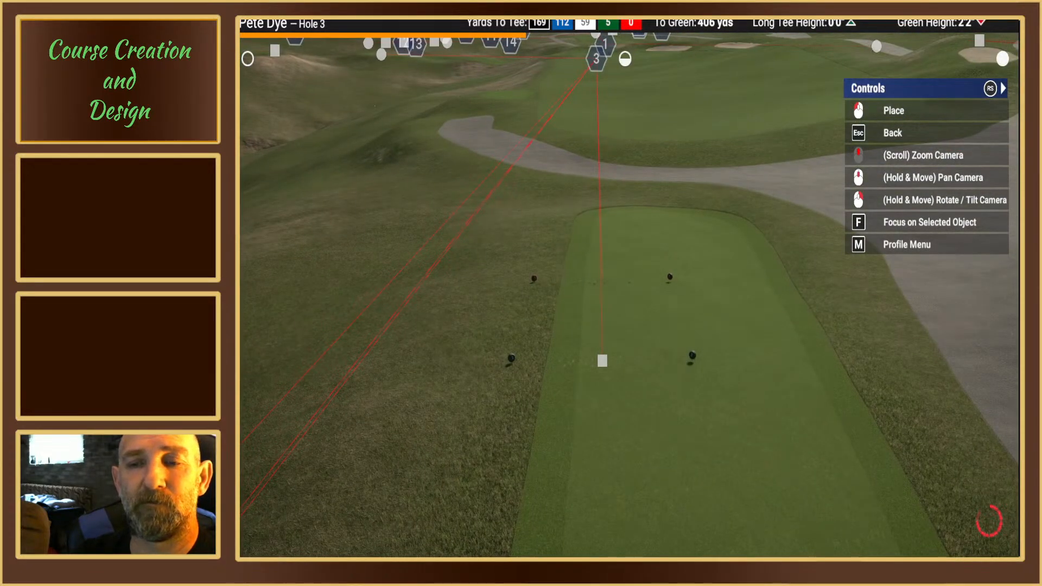
{"action": "left_click", "coordinate": [602, 279]}
{"action": "scroll", "coordinate": [624, 286], "scroll_direction": "down", "scroll_amount": 10}
{"action": "right_click_drag", "start_coordinate": [624, 286], "coordinate": [623, 266]}
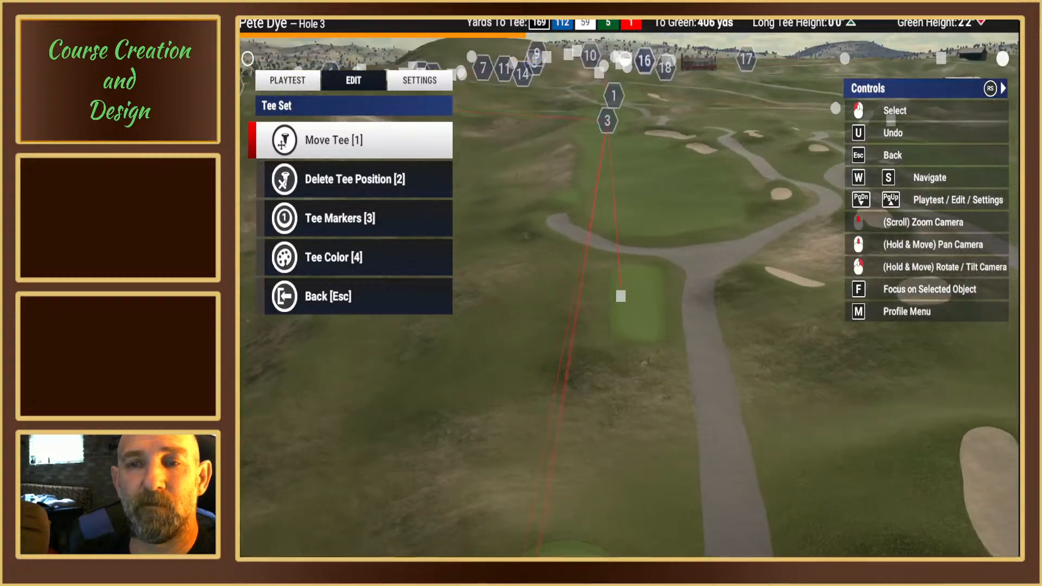
{"action": "key", "text": "Escape"}
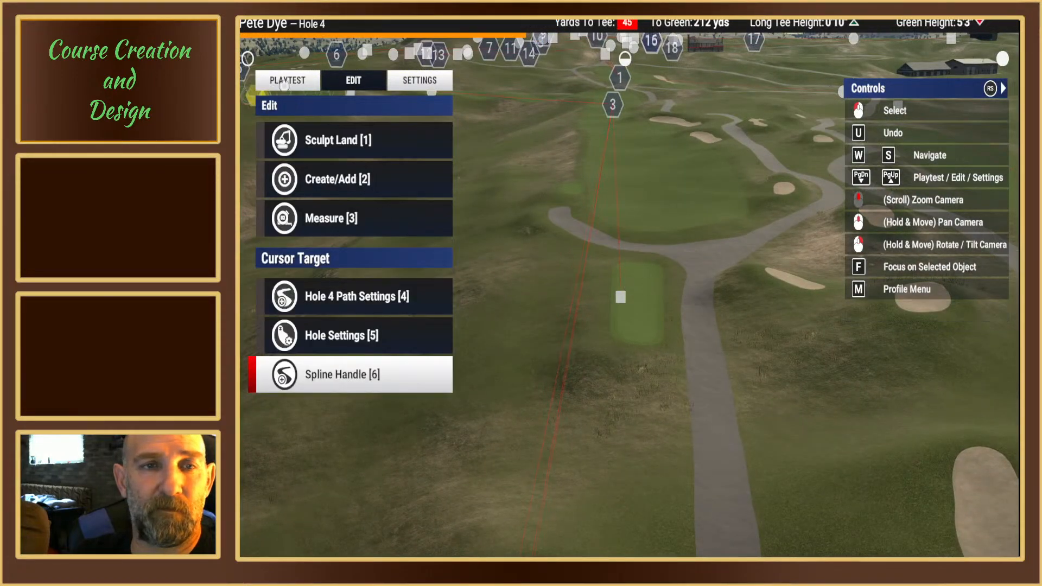
Step: Playtest hole 3 from the newly added tee position on the fourth tee box and return to the course editor
{"action": "left_click", "coordinate": [289, 81]}
{"action": "left_click", "coordinate": [309, 182]}
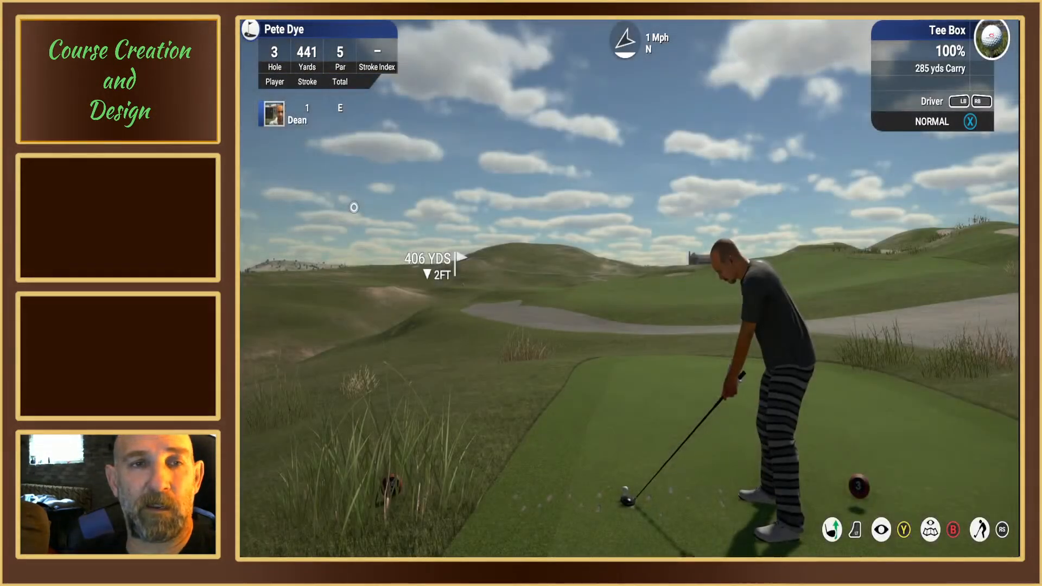
{"action": "key", "text": "Escape"}
{"action": "left_click", "coordinate": [342, 271]}
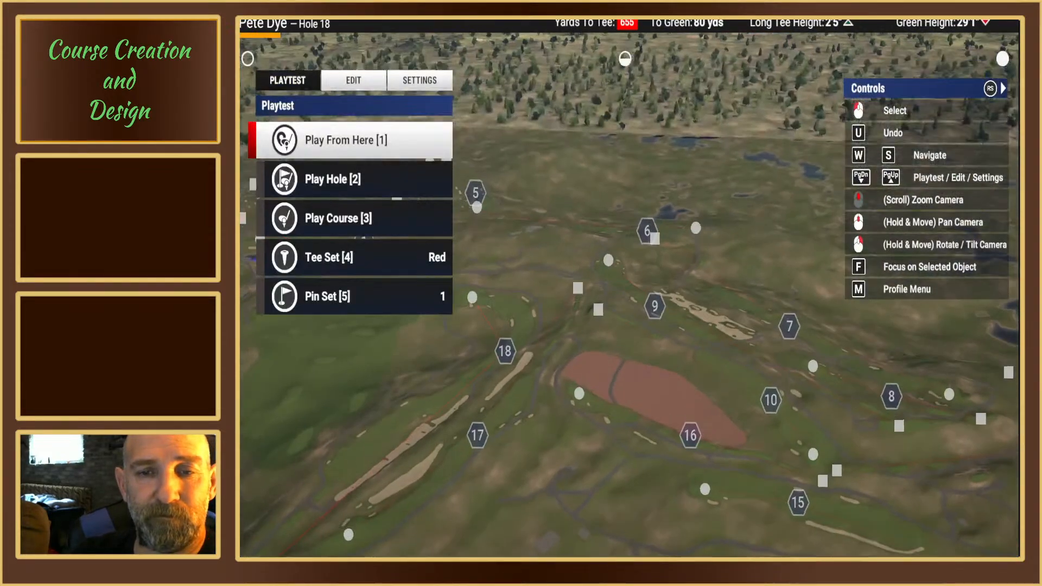
Step: Move hole 3's red tees slightly back on the fourth tee box, about 407 yards from the green
{"action": "key", "text": "s"}
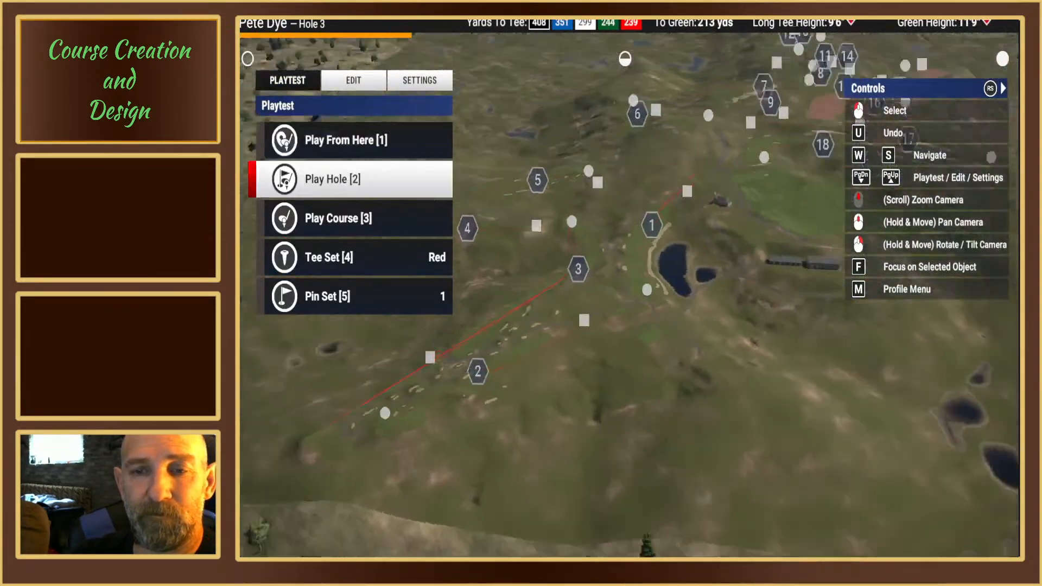
{"action": "key", "text": "s"}
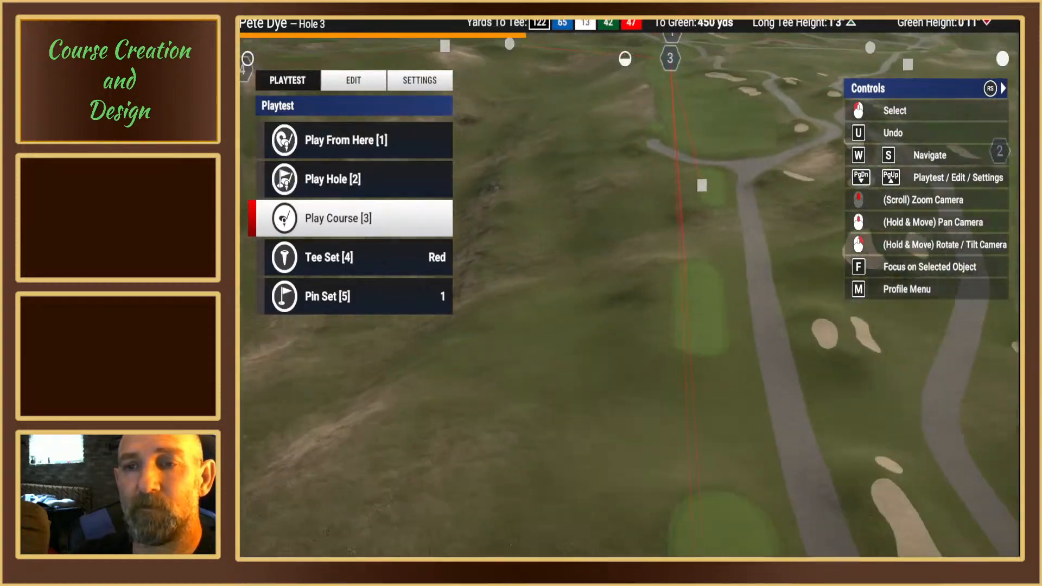
{"action": "key", "text": "w"}
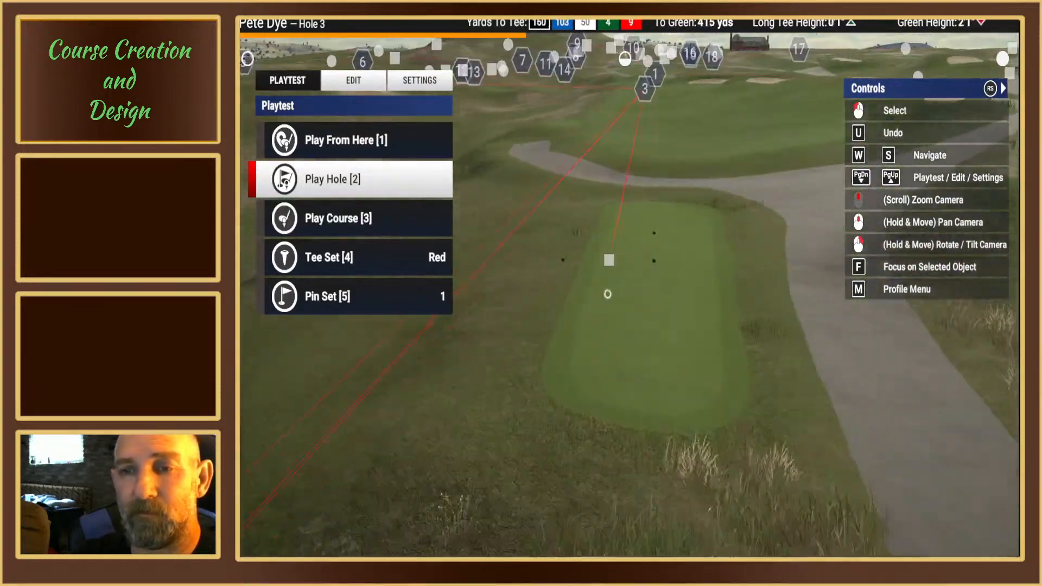
{"action": "key", "text": "w"}
{"action": "key", "text": "w"}
{"action": "key", "text": "Page_Up"}
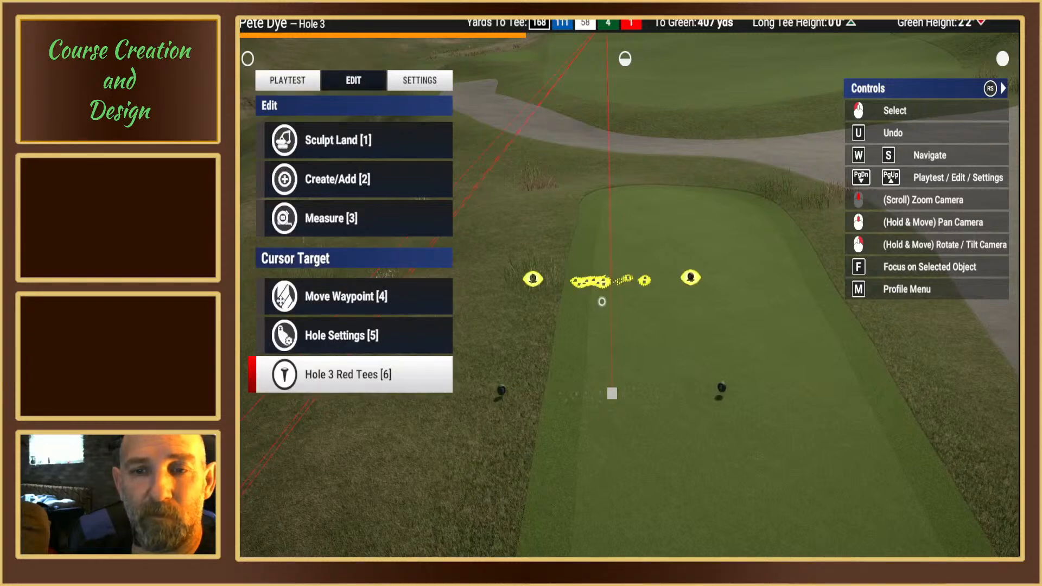
{"action": "key", "text": "Return"}
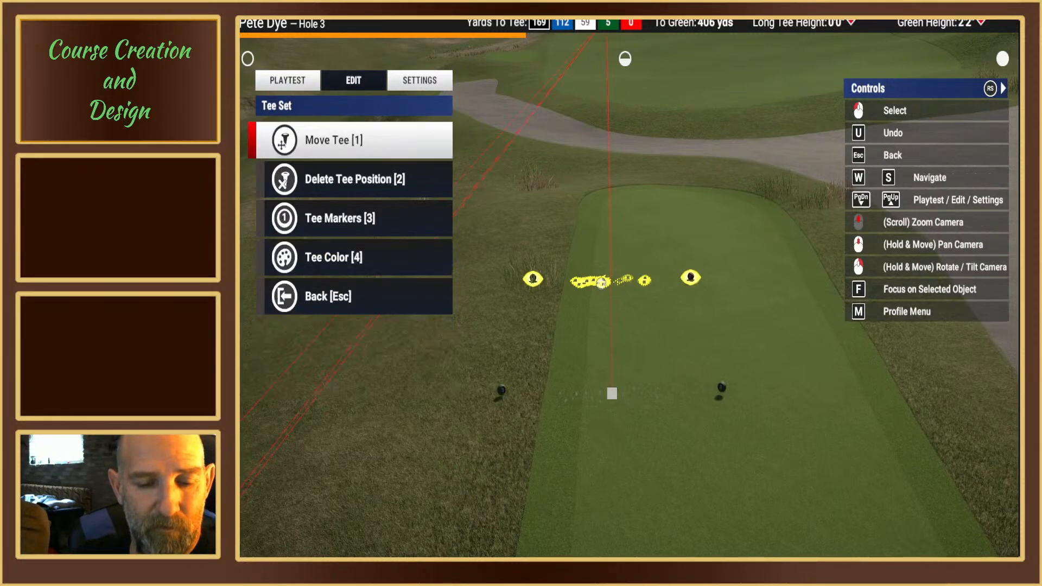
{"action": "key", "text": "Return"}
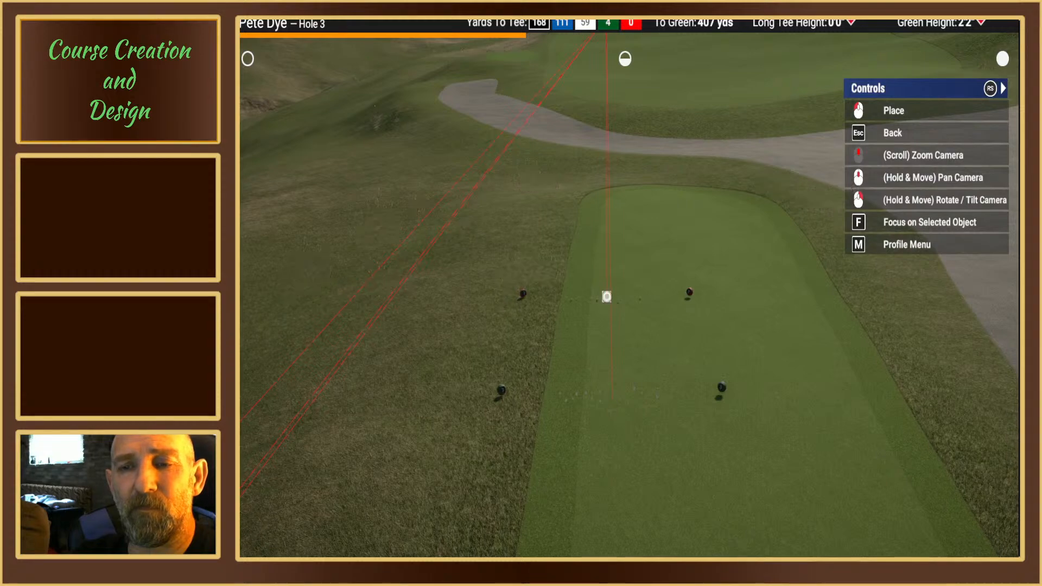
{"action": "left_click", "coordinate": [596, 328]}
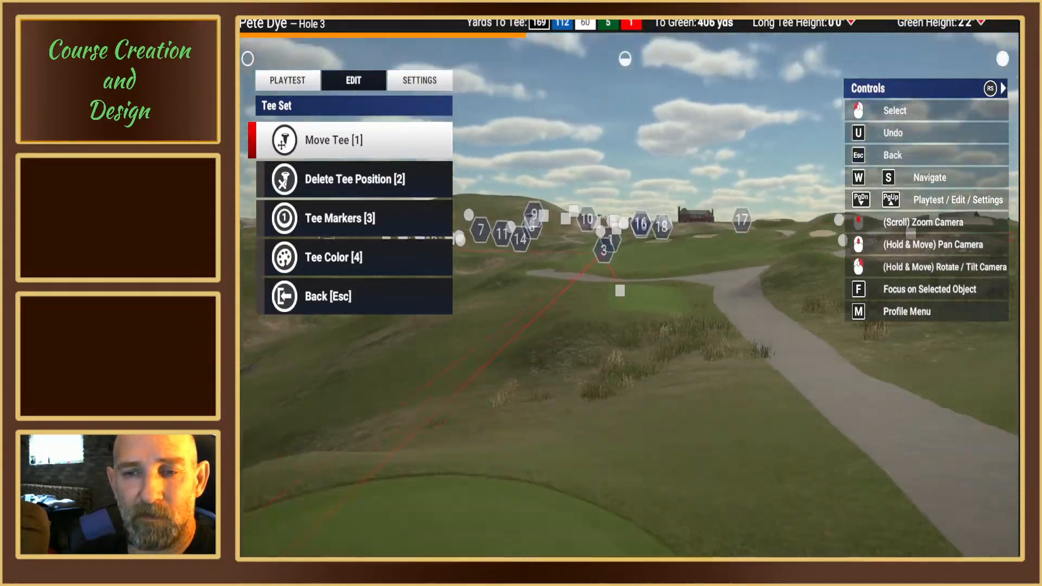
{"action": "key", "text": "Escape"}
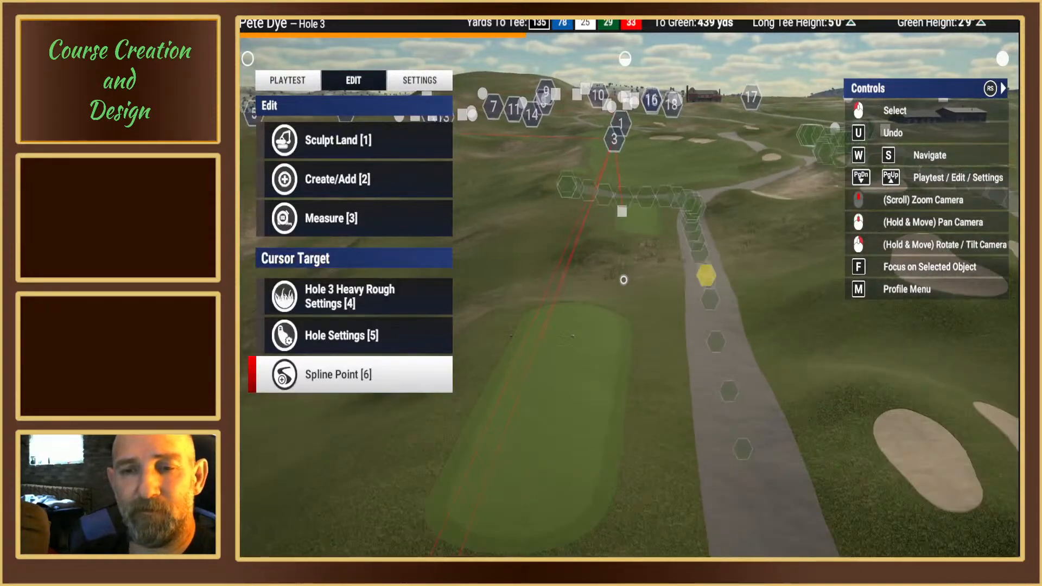
Step: Move a spline point at the bend of hole 3's cart path toward its tee-box side, about 539 yards from the green
{"action": "right_click_drag", "start_coordinate": [623, 280], "coordinate": [618, 293]}
{"action": "middle_click_drag", "start_coordinate": [619, 293], "coordinate": [567, 347]}
{"action": "right_click_drag", "start_coordinate": [568, 347], "coordinate": [597, 404]}
{"action": "scroll", "coordinate": [597, 294], "scroll_direction": "up", "scroll_amount": 3}
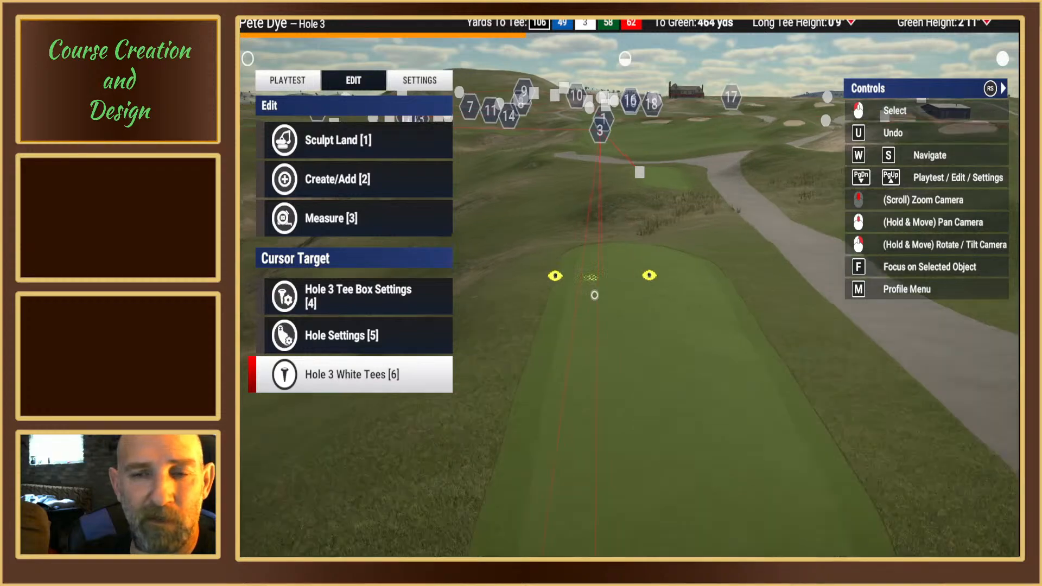
{"action": "right_click_drag", "start_coordinate": [595, 295], "coordinate": [624, 283]}
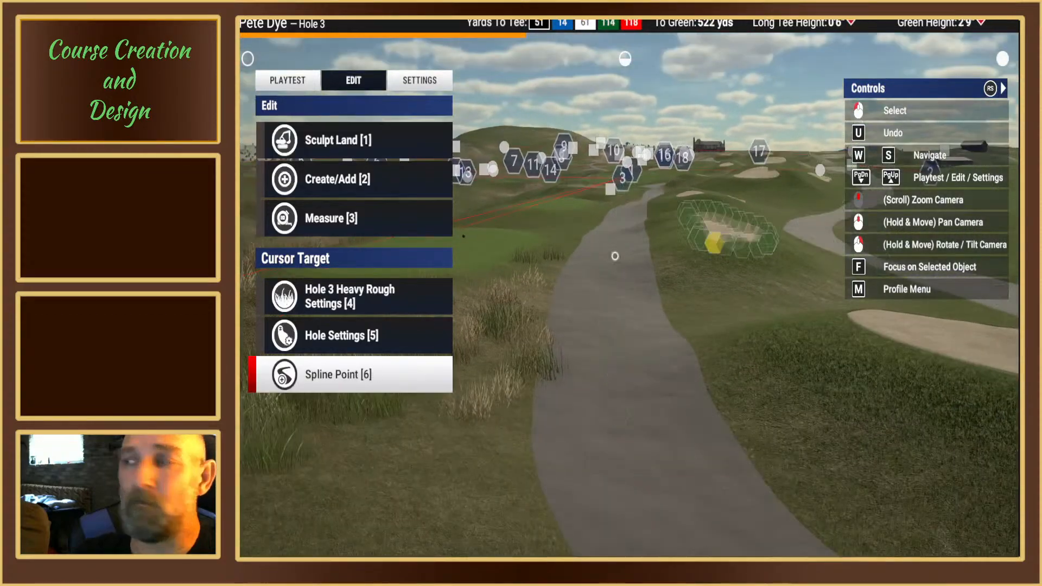
{"action": "right_click_drag", "start_coordinate": [714, 242], "coordinate": [730, 252]}
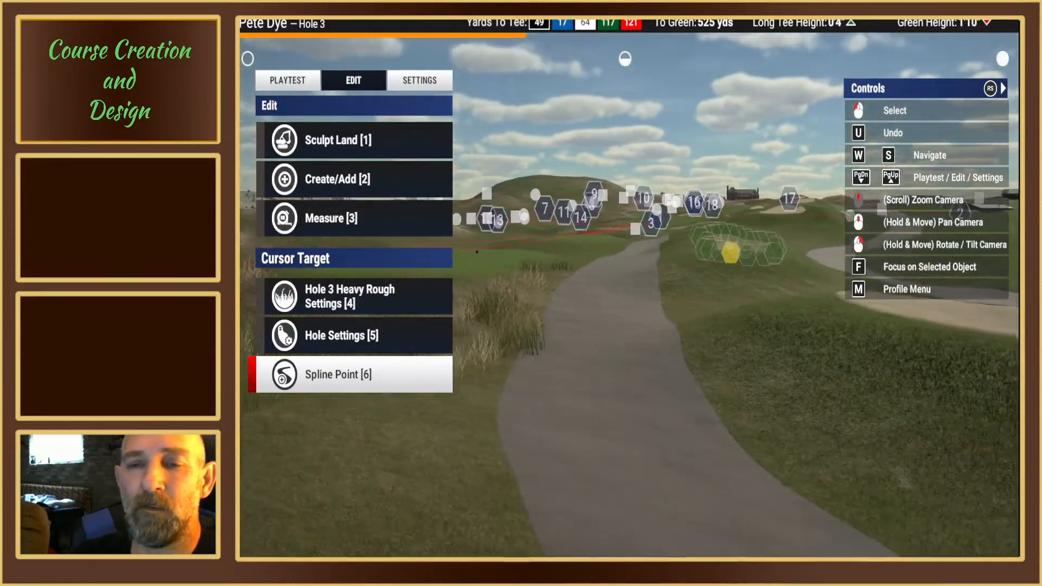
{"action": "scroll", "coordinate": [609, 282], "scroll_direction": "down", "scroll_amount": 3}
{"action": "right_click_drag", "start_coordinate": [609, 281], "coordinate": [592, 307]}
{"action": "scroll", "coordinate": [607, 282], "scroll_direction": "up", "scroll_amount": 3}
{"action": "left_click", "coordinate": [588, 330]}
{"action": "left_click", "coordinate": [581, 381]}
{"action": "right_click_drag", "start_coordinate": [581, 381], "coordinate": [742, 314]}
{"action": "key", "text": "6"}
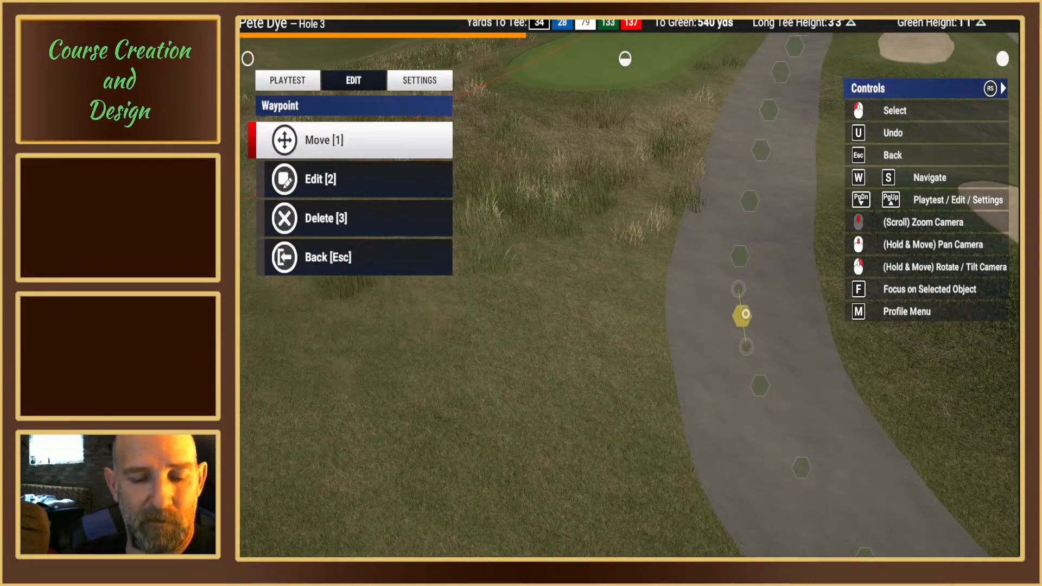
{"action": "key", "text": "1"}
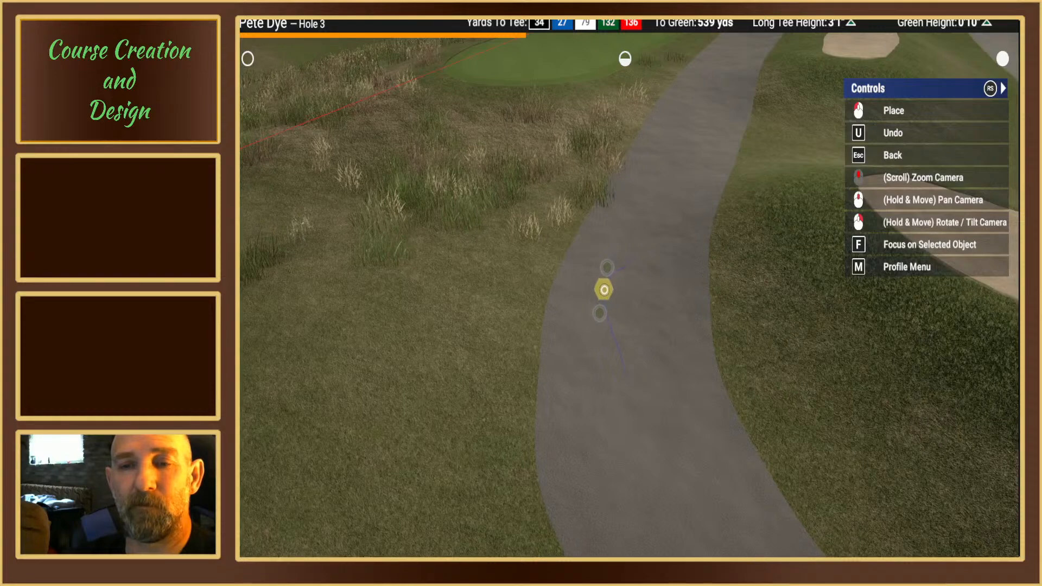
{"action": "left_click", "coordinate": [604, 289]}
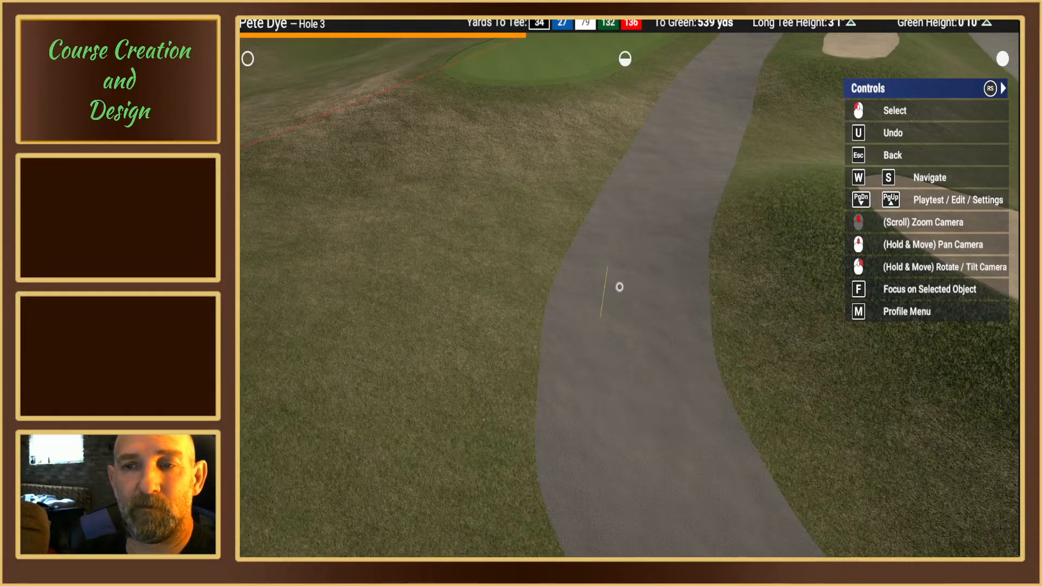
{"action": "right_click_drag", "start_coordinate": [619, 287], "coordinate": [625, 257]}
{"action": "key", "text": "Escape"}
Step: Move the next cart path spline point toward the tee-box side, about 535 yards from the green
{"action": "left_click", "coordinate": [625, 254]}
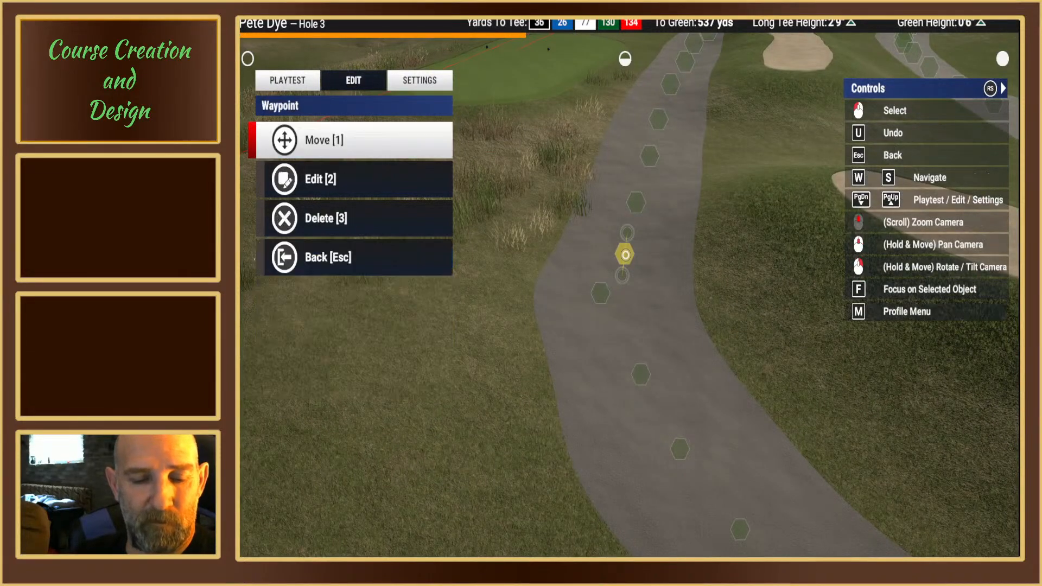
{"action": "key", "text": "1"}
{"action": "left_click", "coordinate": [604, 265]}
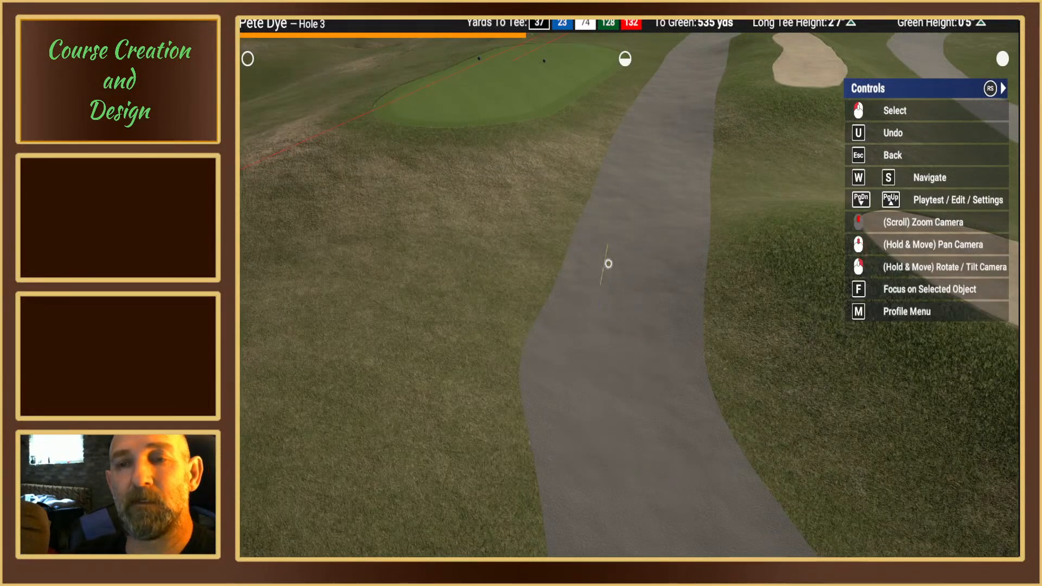
{"action": "key", "text": "Escape"}
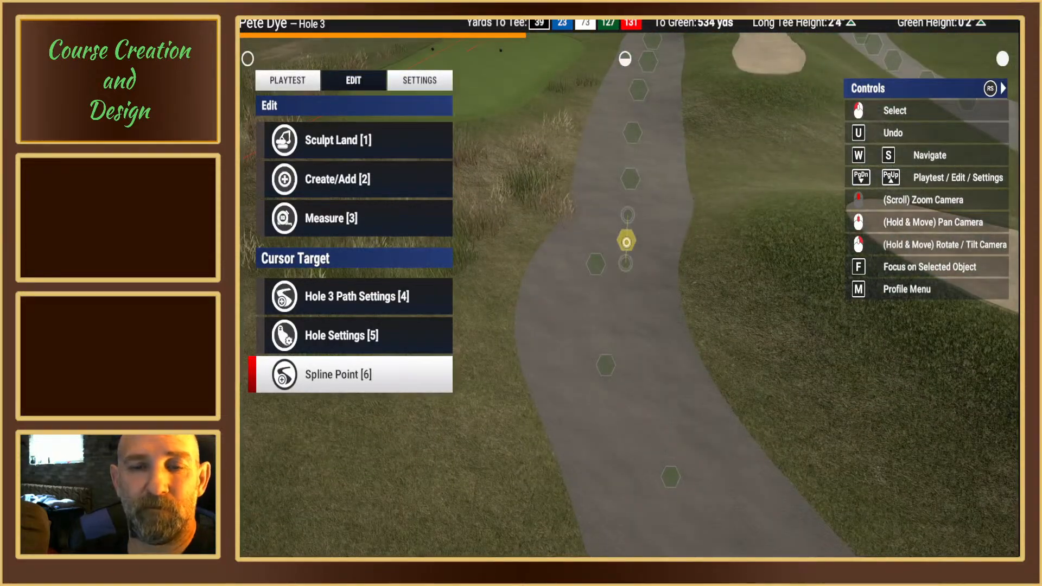
Step: Delete the following waypoint of hole 3's cart path, about 534 yards from the green
{"action": "left_click", "coordinate": [626, 242]}
{"action": "key", "text": "3"}
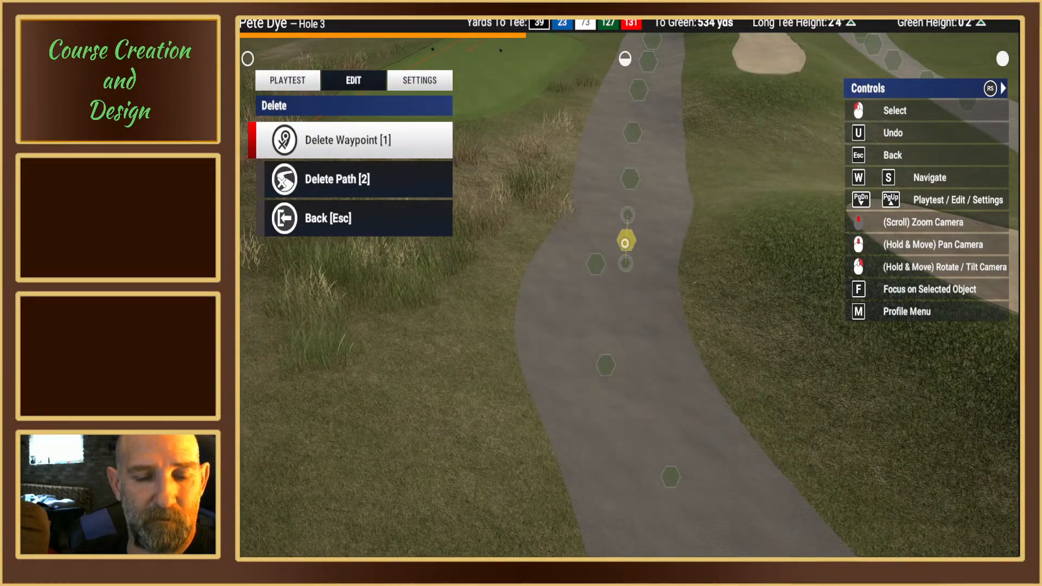
{"action": "key", "text": "1"}
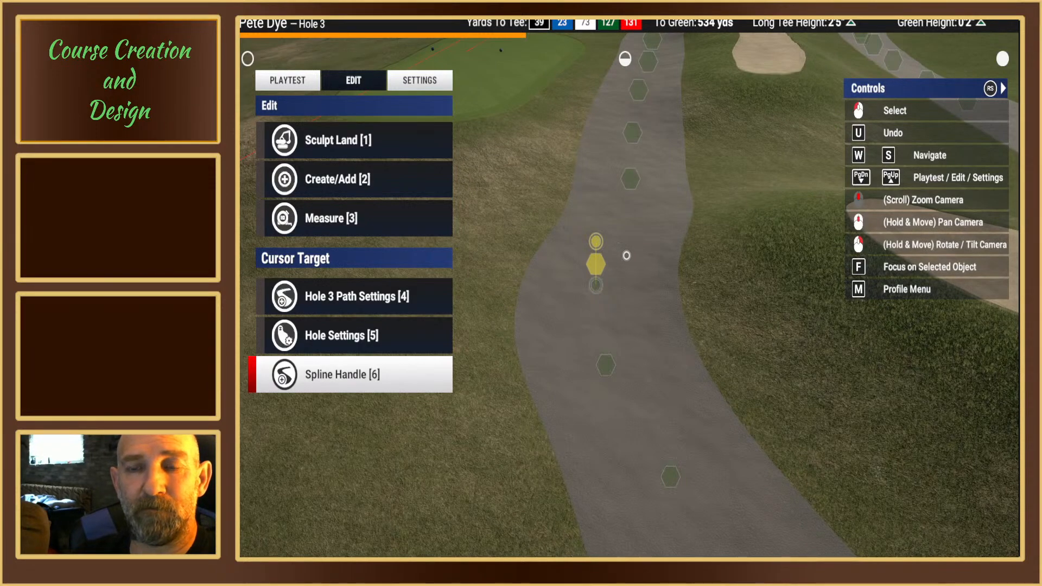
Step: Shift the cart path's next spline point toward the tee-box side, about 530 yards from the green
{"action": "right_click_drag", "start_coordinate": [624, 256], "coordinate": [672, 227]}
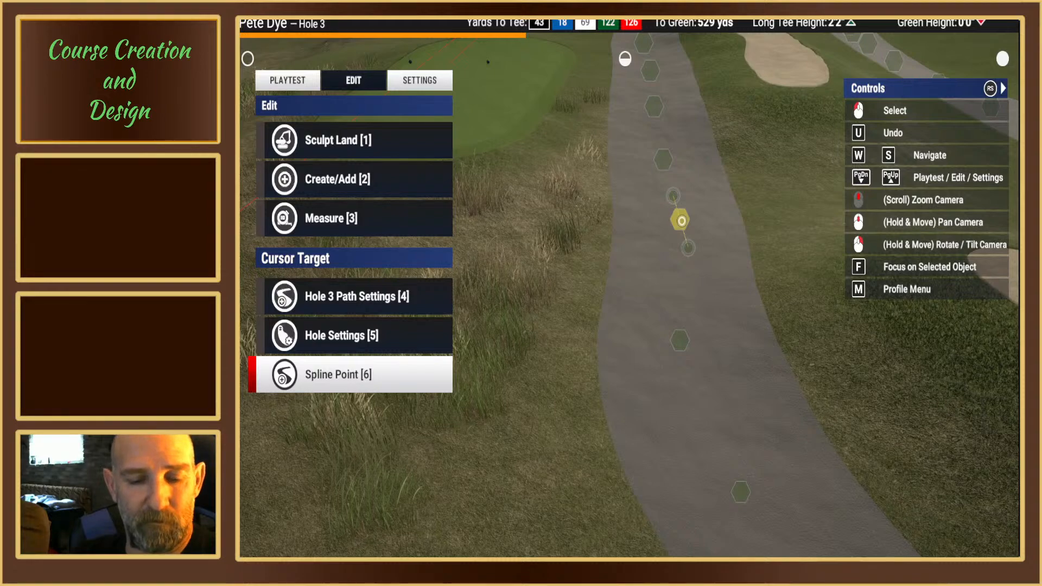
{"action": "left_click", "coordinate": [680, 221]}
{"action": "key", "text": "1"}
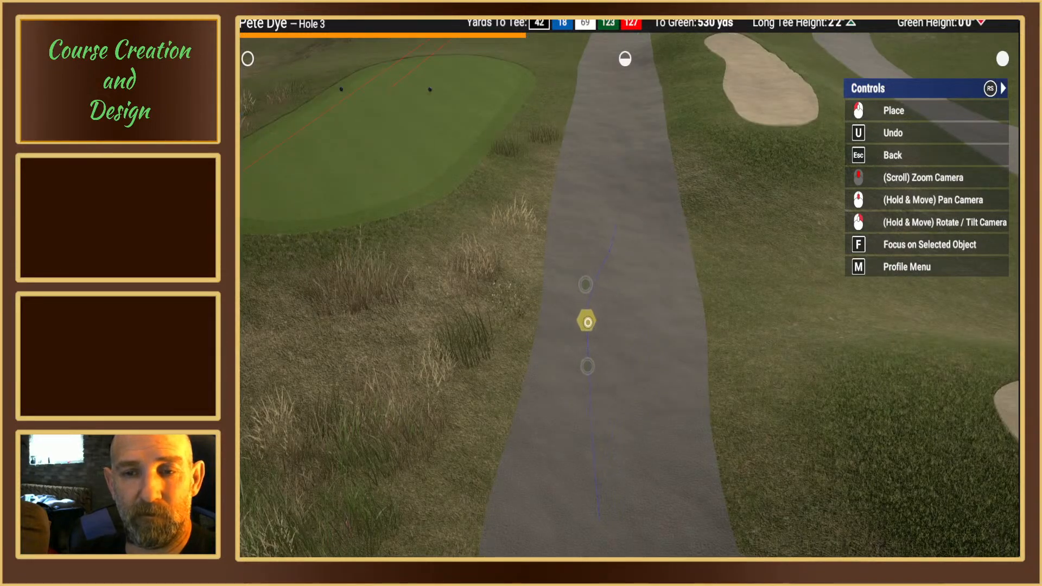
{"action": "left_click", "coordinate": [584, 323]}
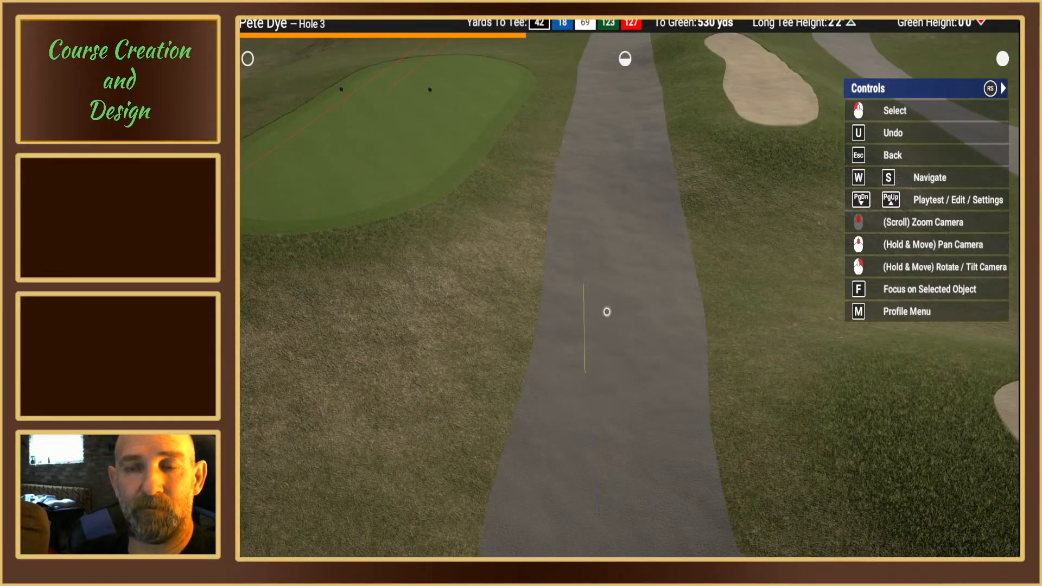
{"action": "right_click_drag", "start_coordinate": [619, 312], "coordinate": [608, 223]}
{"action": "key", "text": "Escape"}
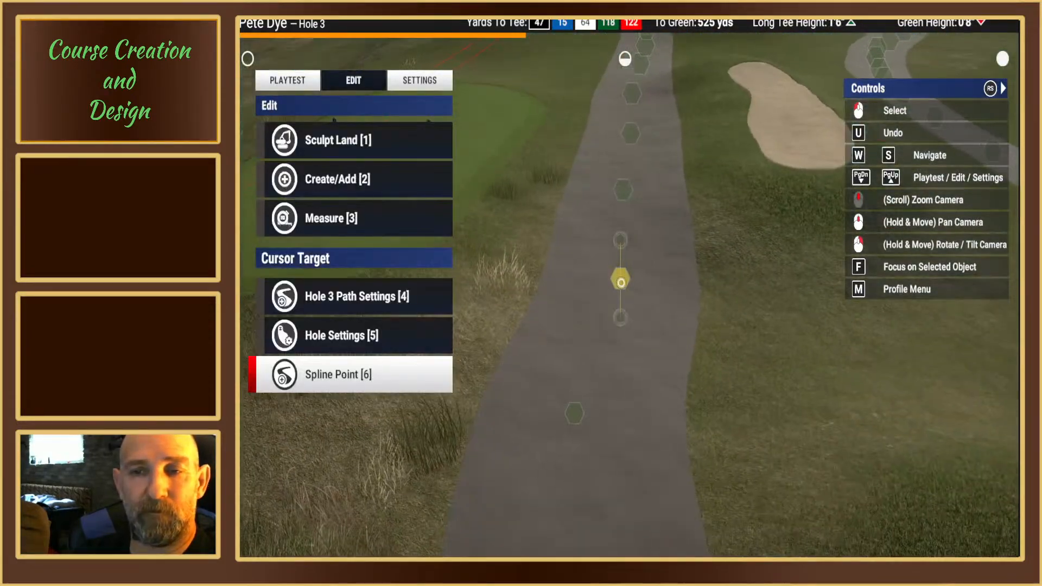
Step: Shift the cart path spline point beside the tee box closer to the tee, about 525 yards from the green
{"action": "key", "text": "1"}
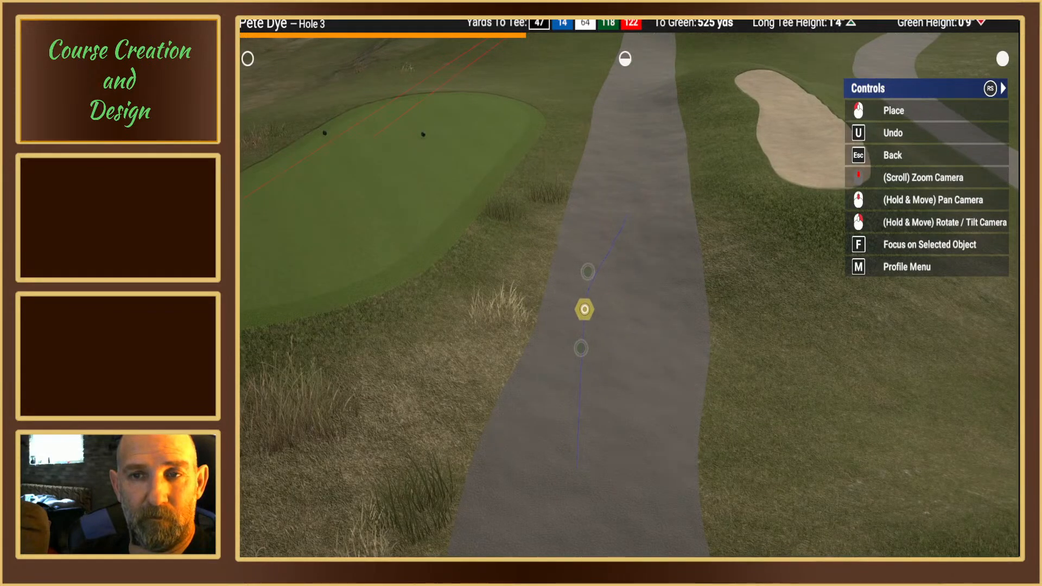
{"action": "left_click", "coordinate": [585, 309]}
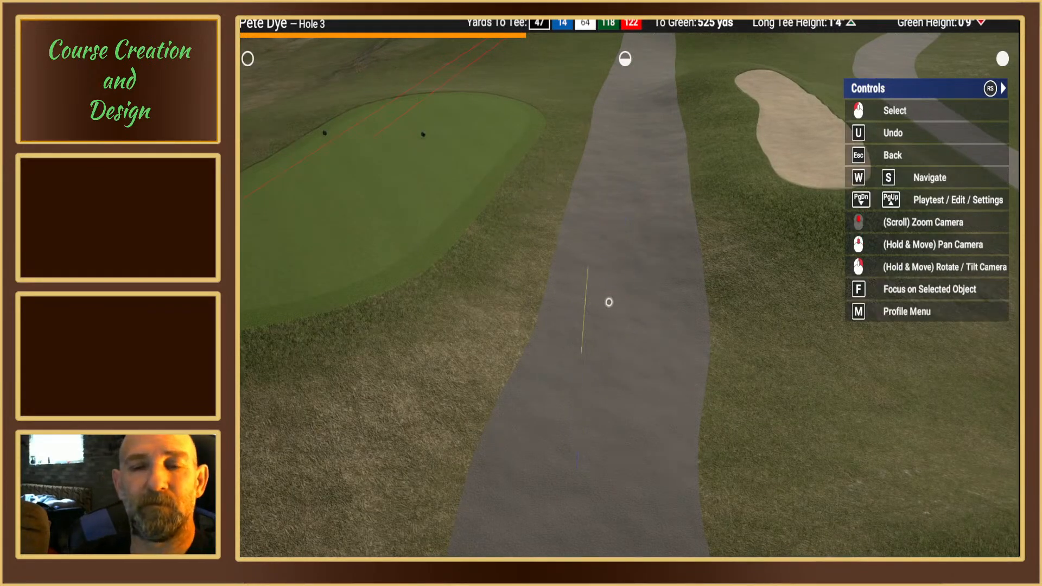
{"action": "left_click", "coordinate": [608, 302]}
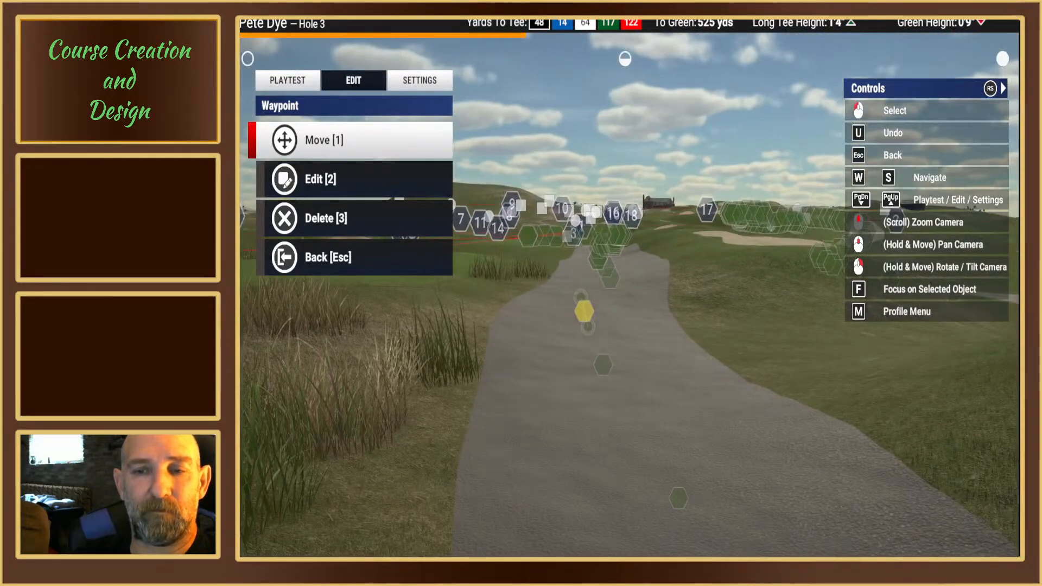
{"action": "key", "text": "Escape"}
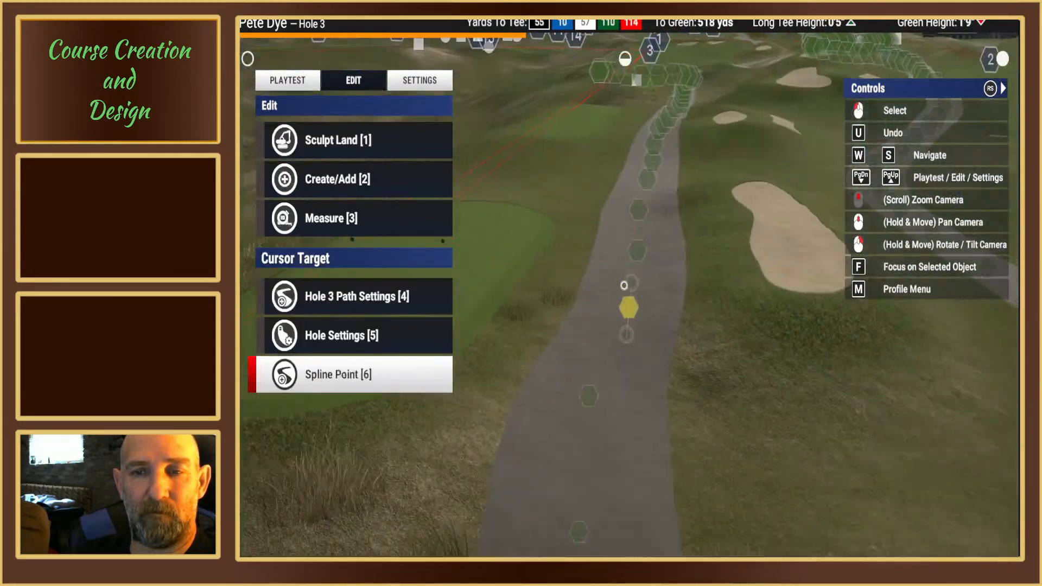
Step: Move the next spline point of hole 3's cart path toward the tee box, about 521 yards from the green
{"action": "middle_click_drag", "start_coordinate": [589, 296], "coordinate": [600, 298]}
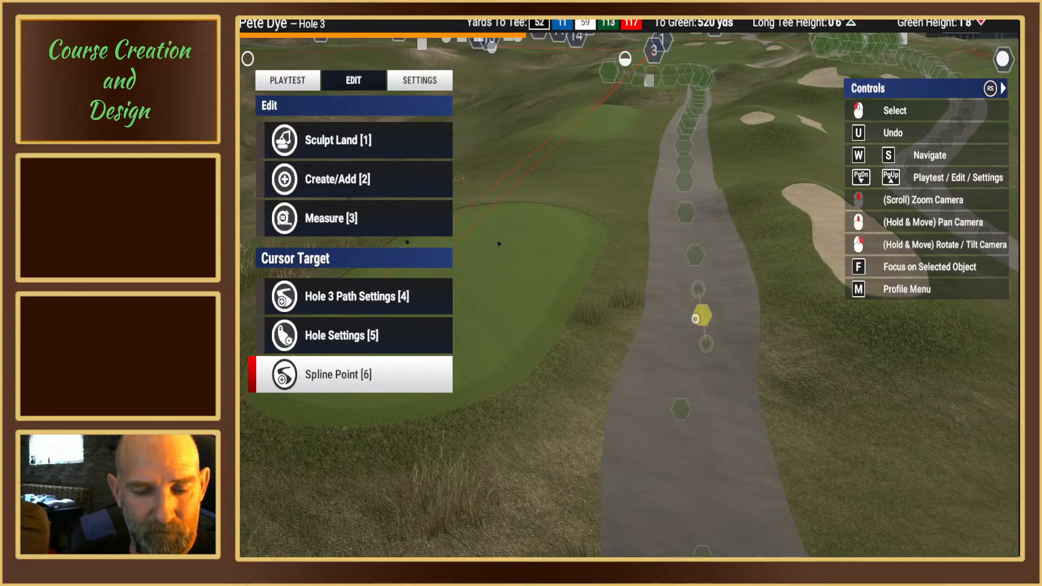
{"action": "left_click", "coordinate": [696, 319]}
{"action": "key", "text": "1"}
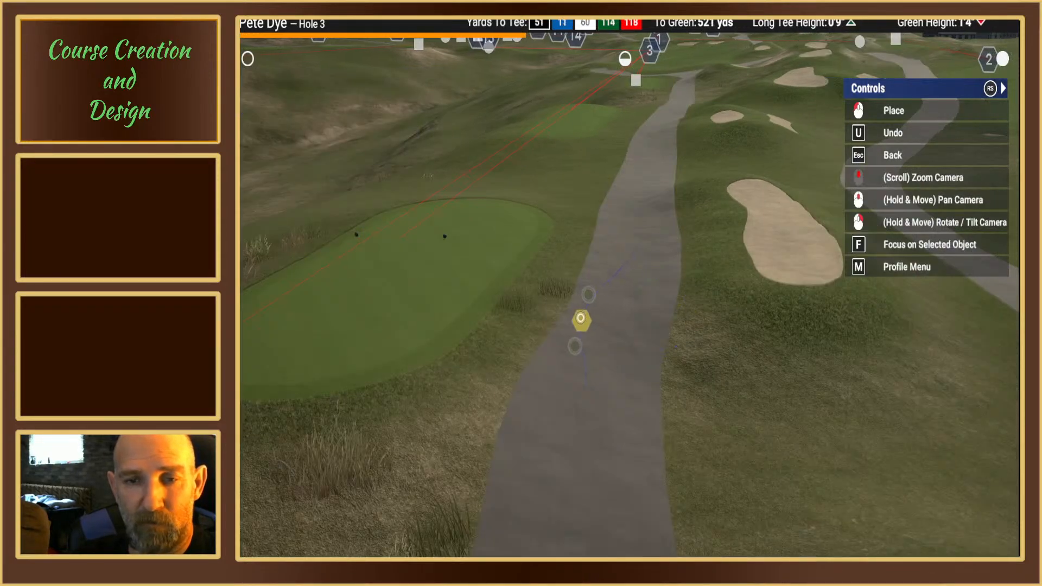
{"action": "left_click", "coordinate": [590, 320]}
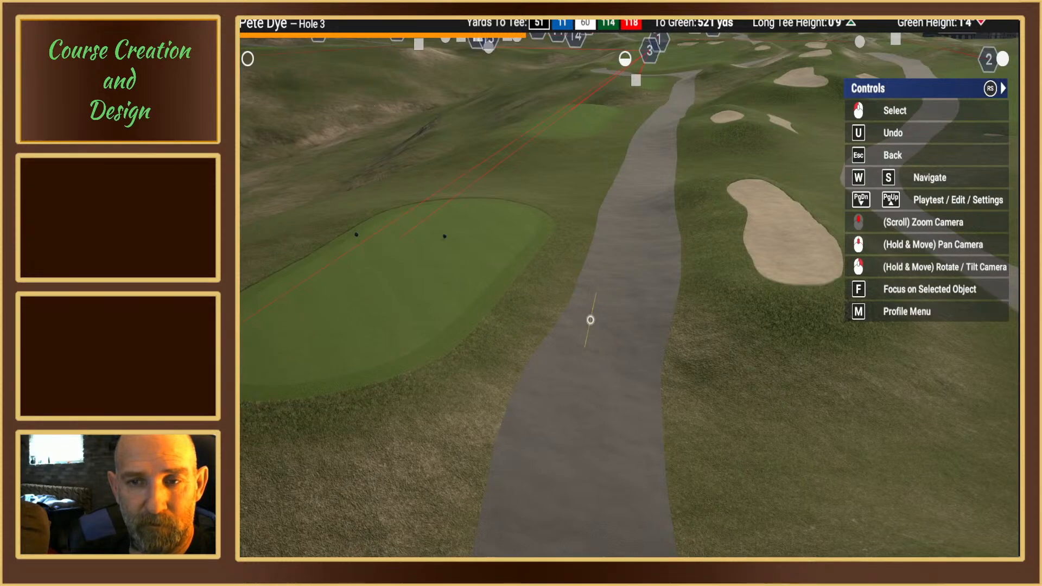
{"action": "left_click", "coordinate": [590, 320]}
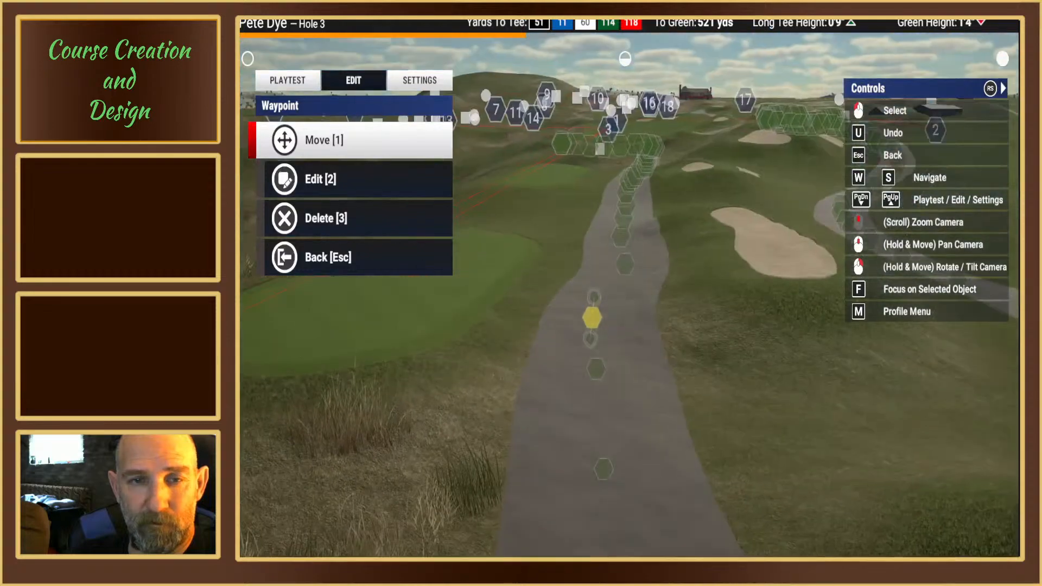
{"action": "key", "text": "Escape"}
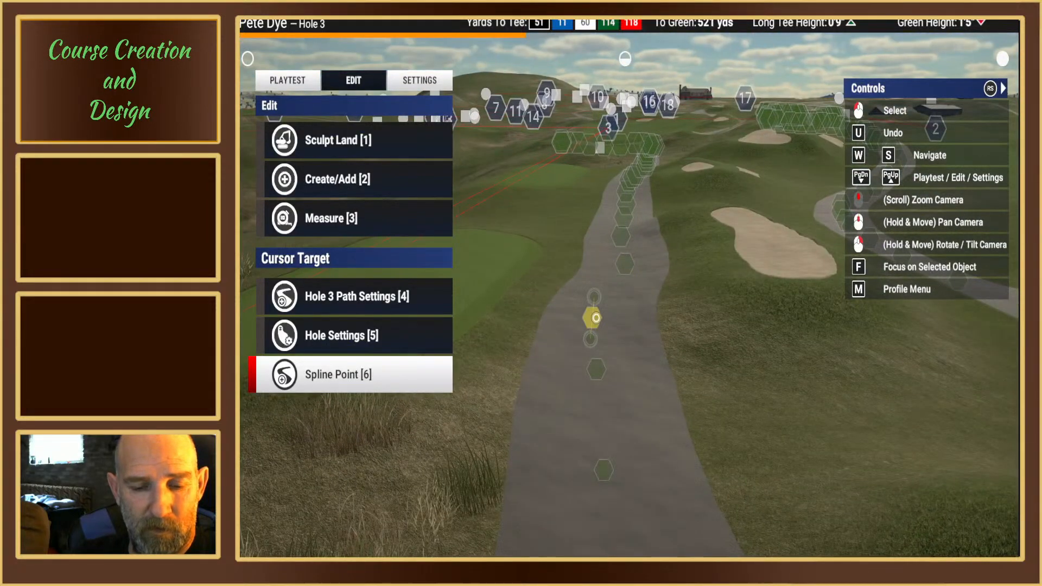
Step: Check the path width setting for the cart path spline point about 521 yards from the green
{"action": "left_click", "coordinate": [596, 317]}
{"action": "key", "text": "2"}
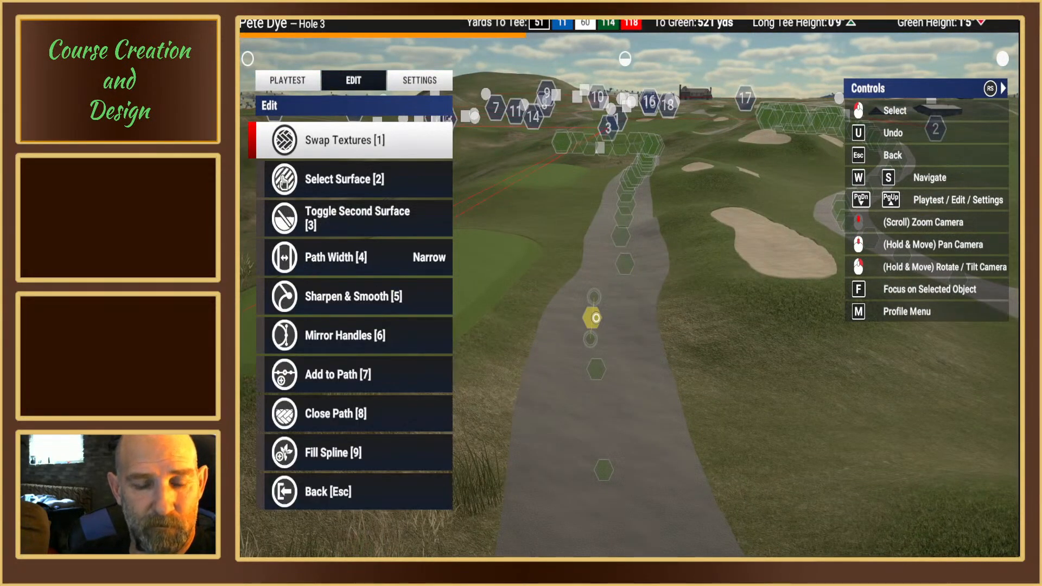
{"action": "key", "text": "4"}
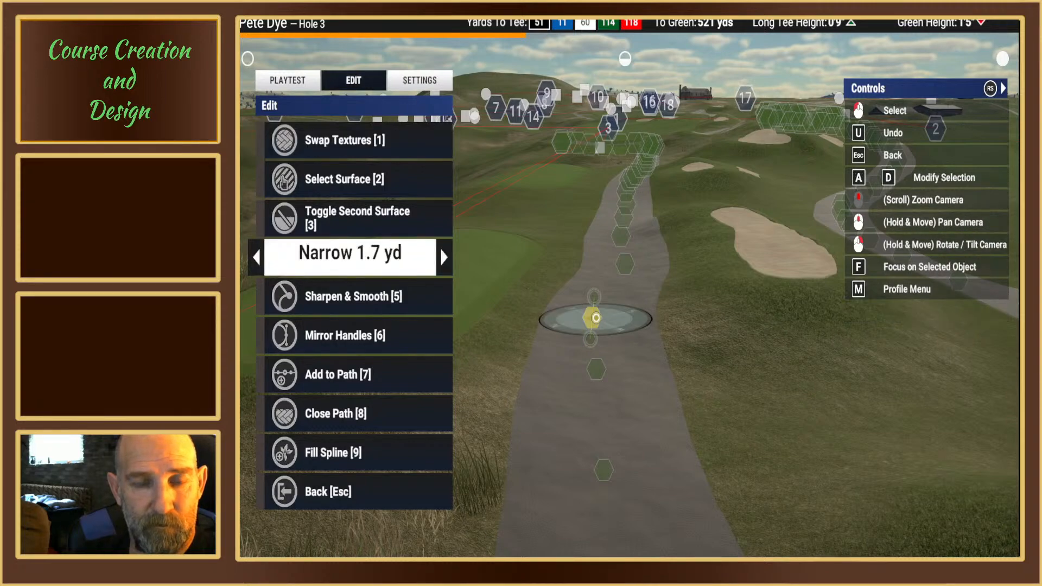
{"action": "key", "text": "Escape"}
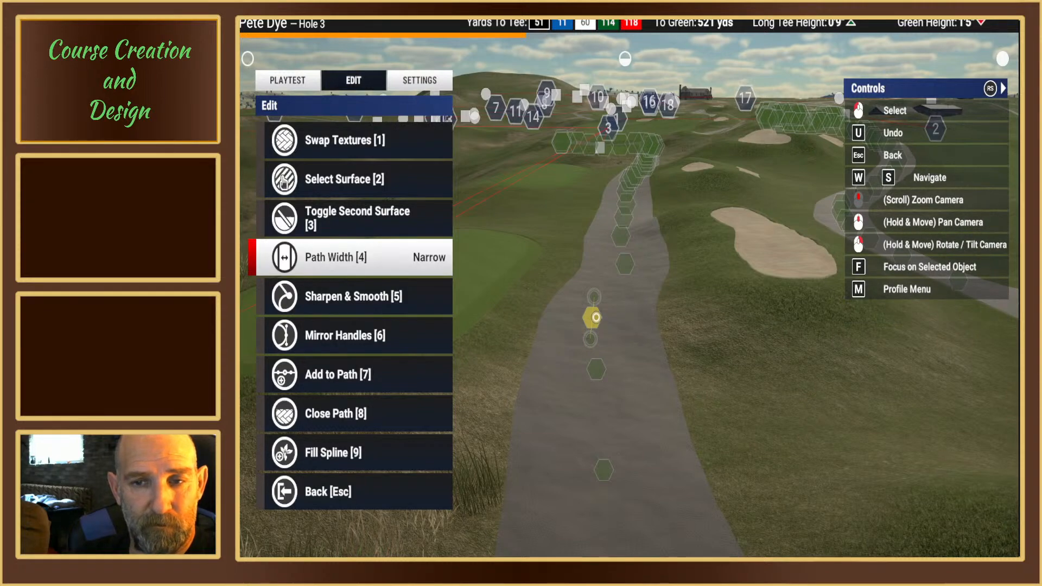
{"action": "key", "text": "Escape"}
{"action": "key", "text": "Escape"}
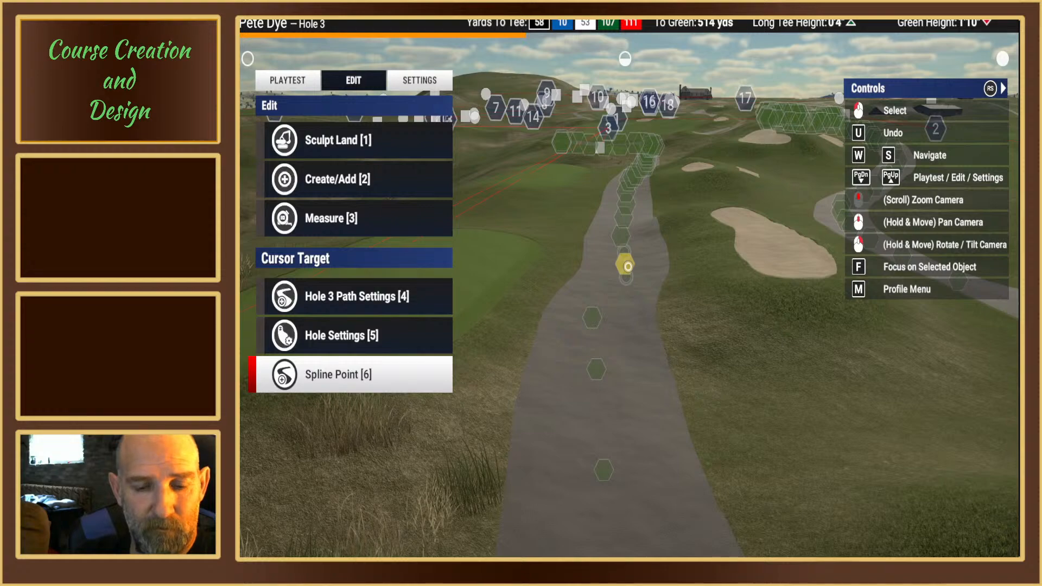
Step: Move hole 3's cart path spline point about 514 yards from the green closer to the tee-box side
{"action": "left_click", "coordinate": [627, 266]}
{"action": "key", "text": "1"}
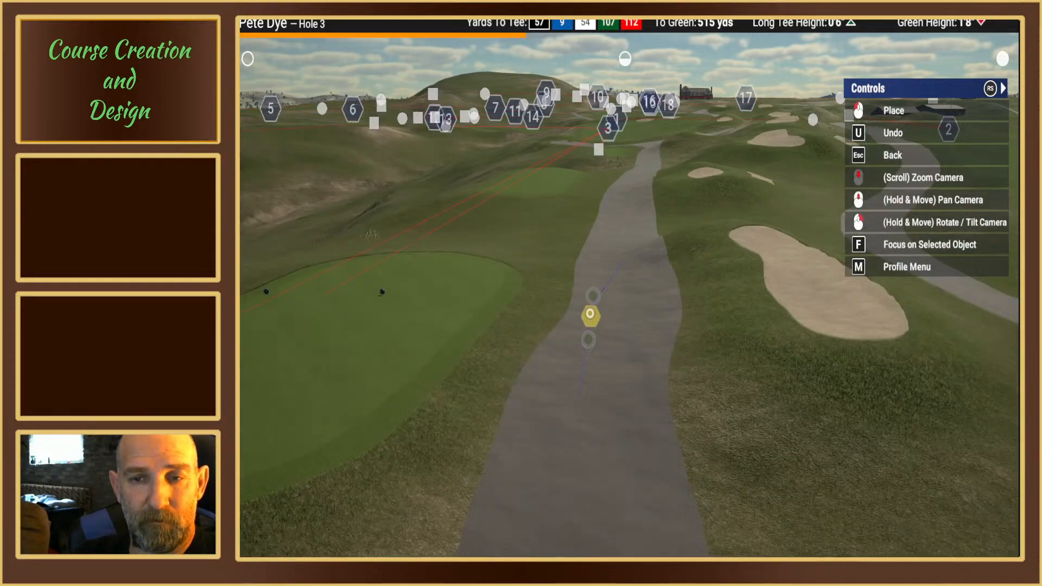
{"action": "left_click", "coordinate": [588, 311]}
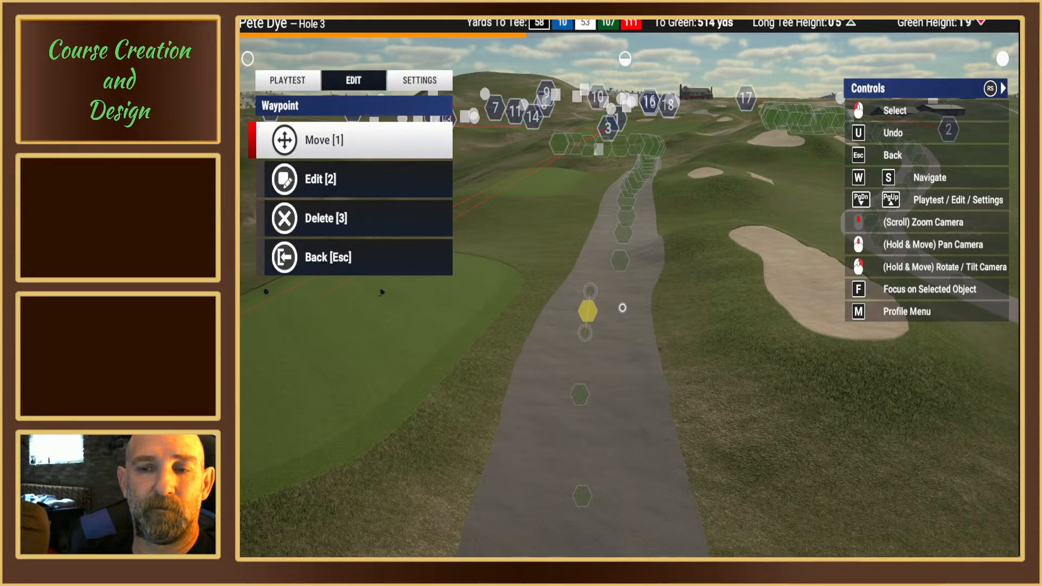
{"action": "right_click_drag", "start_coordinate": [621, 307], "coordinate": [625, 281]}
{"action": "key", "text": "Escape"}
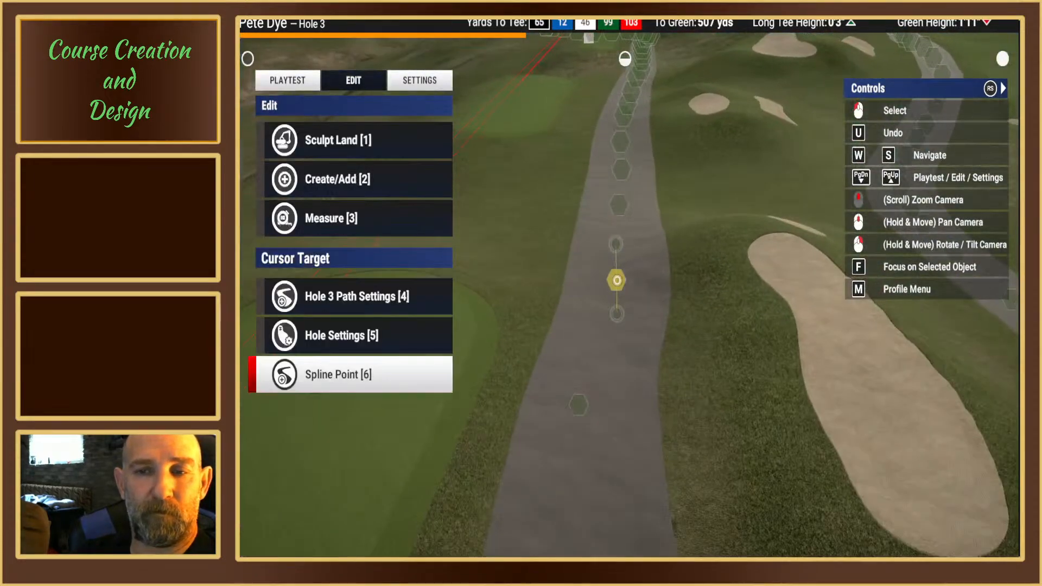
Step: Shift the following cart path spline point, about 507 yards from the green, toward the tee box
{"action": "left_click", "coordinate": [616, 280]}
{"action": "key", "text": "1"}
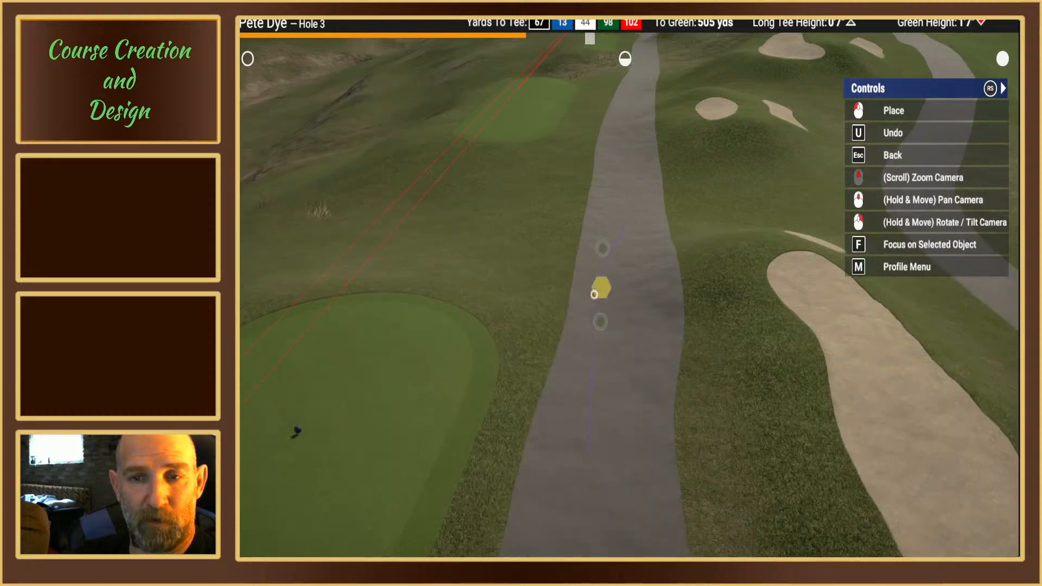
{"action": "left_click", "coordinate": [580, 303]}
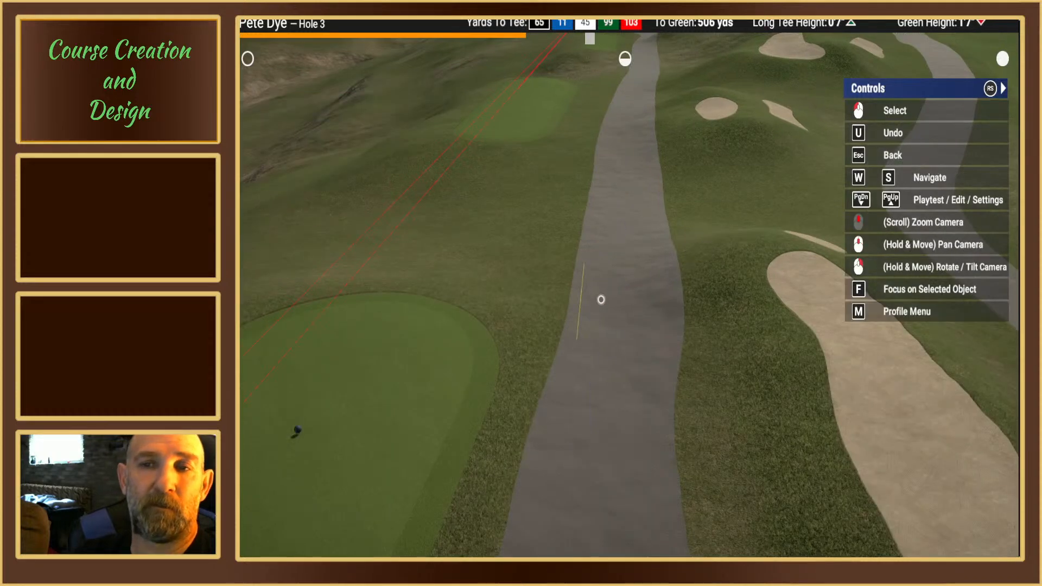
{"action": "left_click", "coordinate": [603, 298]}
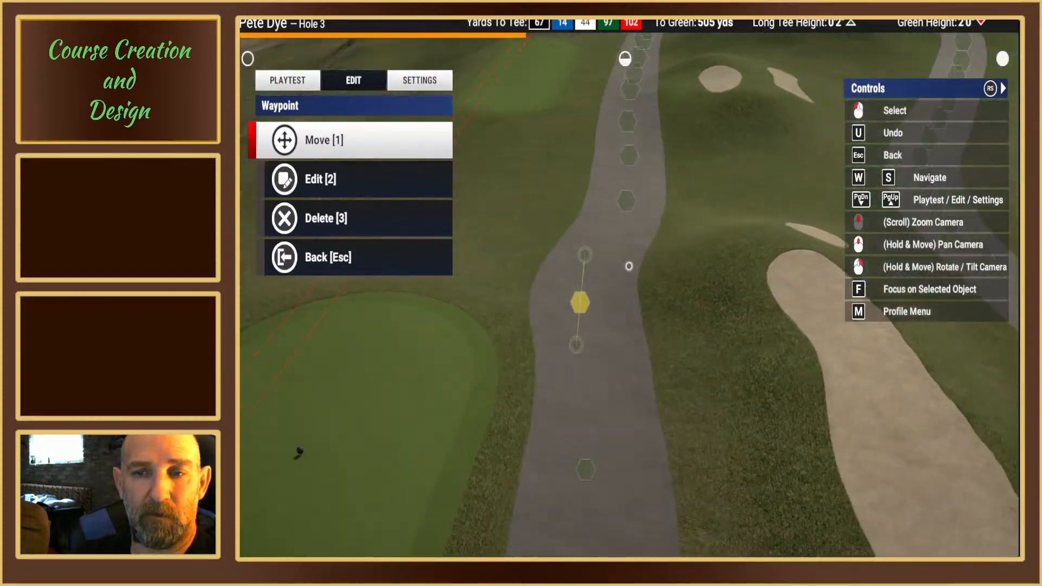
{"action": "key", "text": "1"}
{"action": "left_click", "coordinate": [627, 208]}
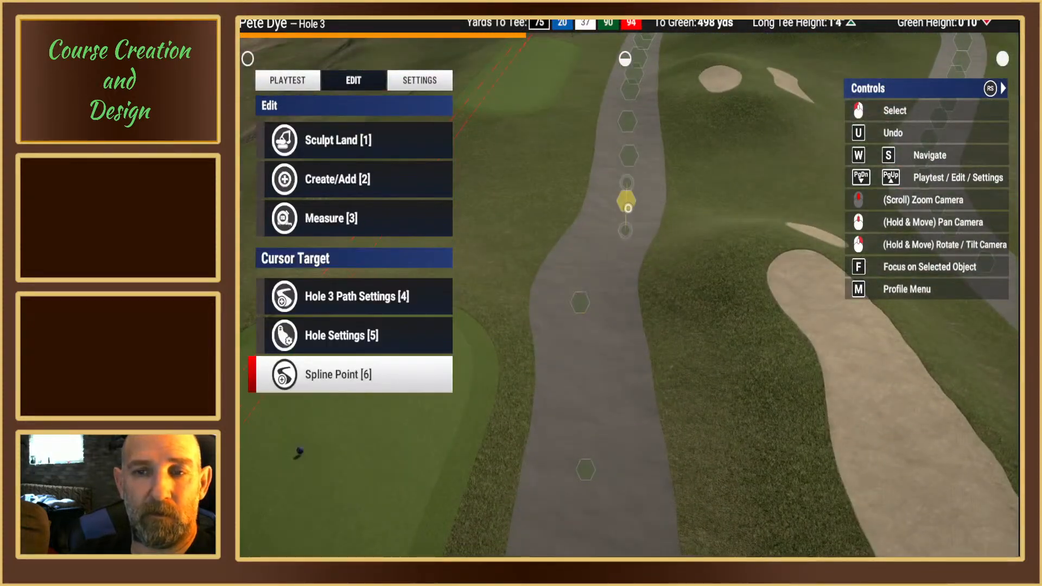
Step: Shift the spline point about 498 yards from the green toward the tee-box side of the cart path
{"action": "left_click", "coordinate": [626, 205]}
{"action": "key", "text": "1"}
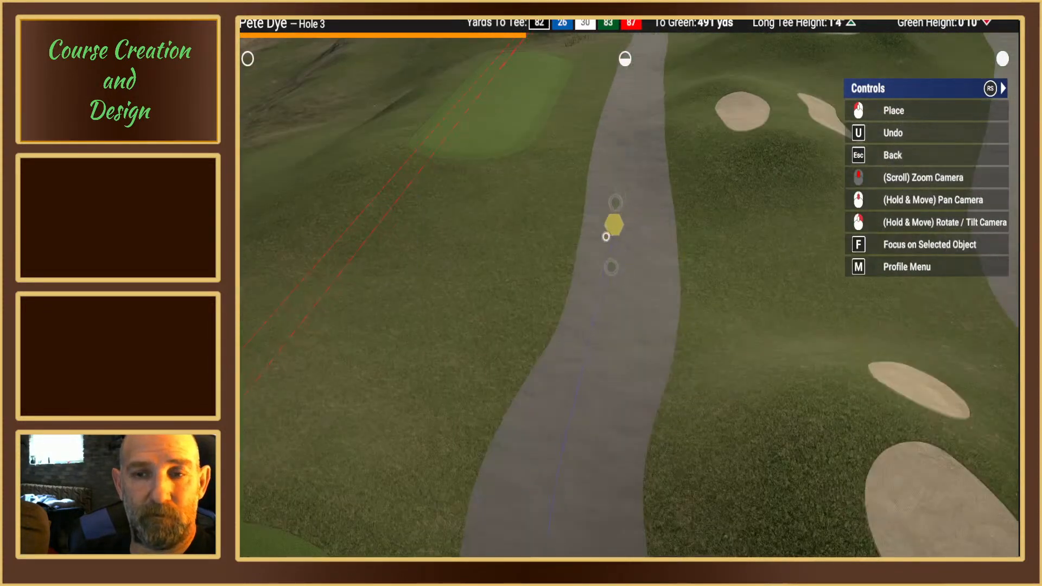
{"action": "left_click", "coordinate": [588, 288]}
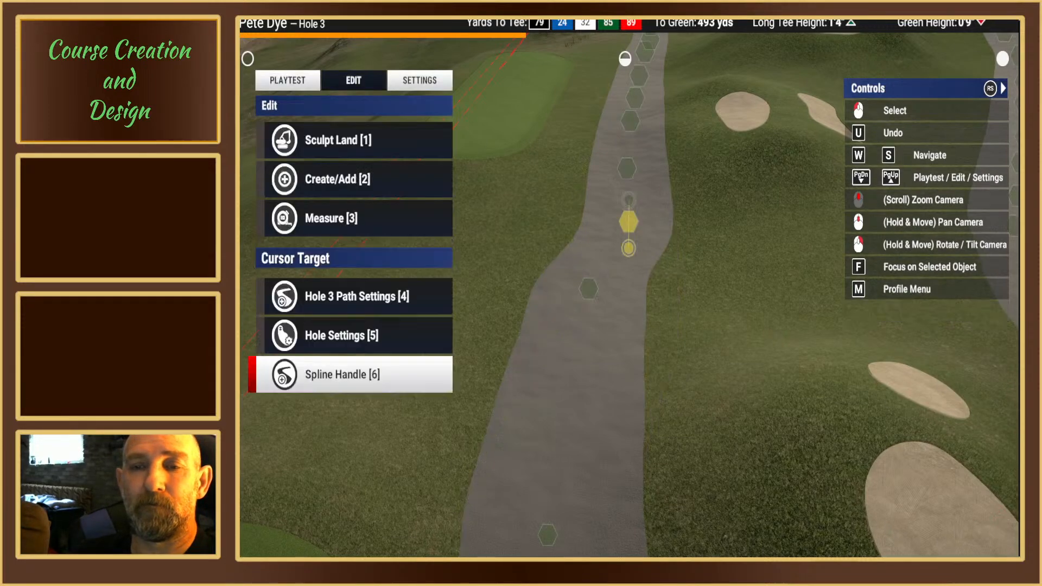
{"action": "right_click_drag", "start_coordinate": [628, 241], "coordinate": [623, 279]}
{"action": "middle_click_drag", "start_coordinate": [623, 279], "coordinate": [614, 268]}
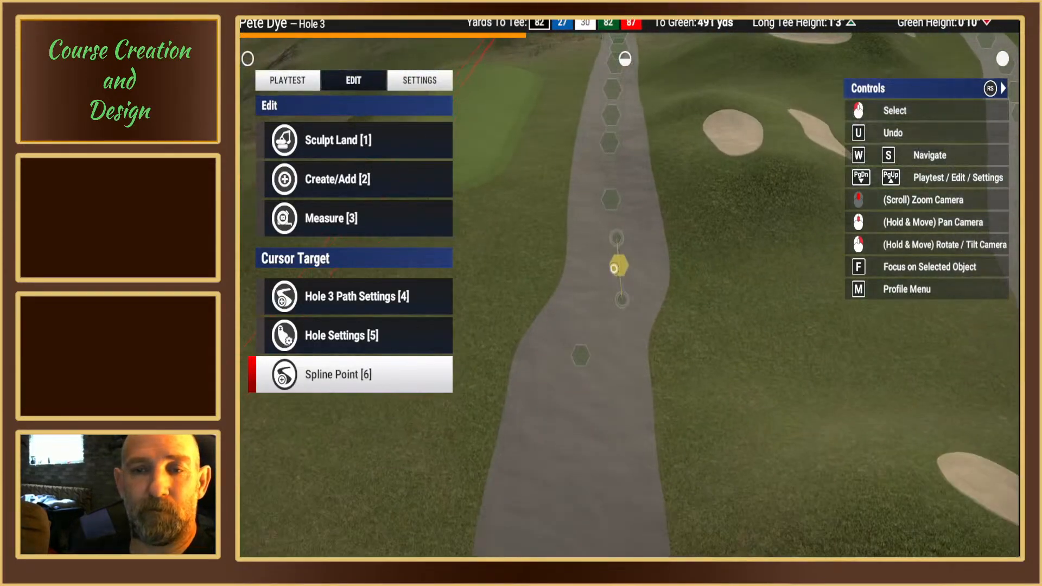
Step: Move the cart path spline point about 491 yards from the green toward the path's tee-box edge
{"action": "left_click", "coordinate": [613, 269]}
{"action": "key", "text": "1"}
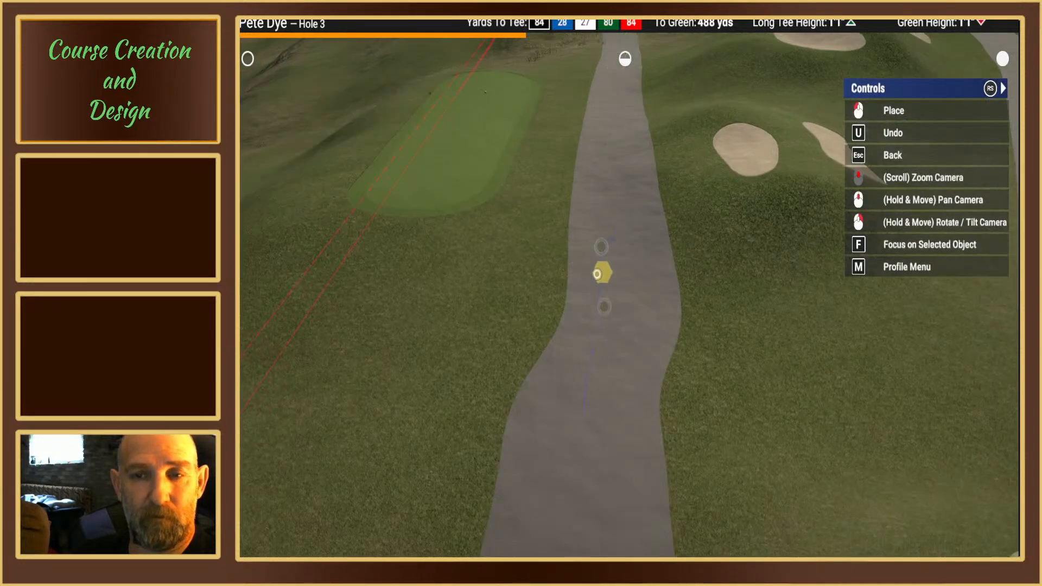
{"action": "left_click", "coordinate": [585, 291]}
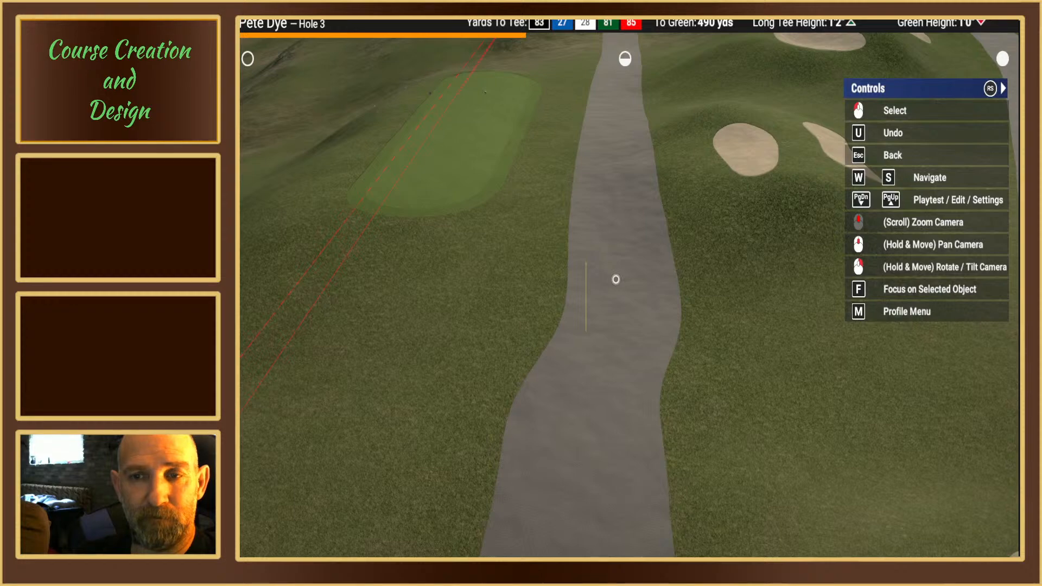
{"action": "mouse_move", "coordinate": [616, 279]}
{"action": "right_mouse_down"}
{"action": "mouse_move", "coordinate": [615, 242]}
{"action": "mouse_move", "coordinate": [610, 288]}
{"action": "right_mouse_up"}
{"action": "key", "text": "Escape"}
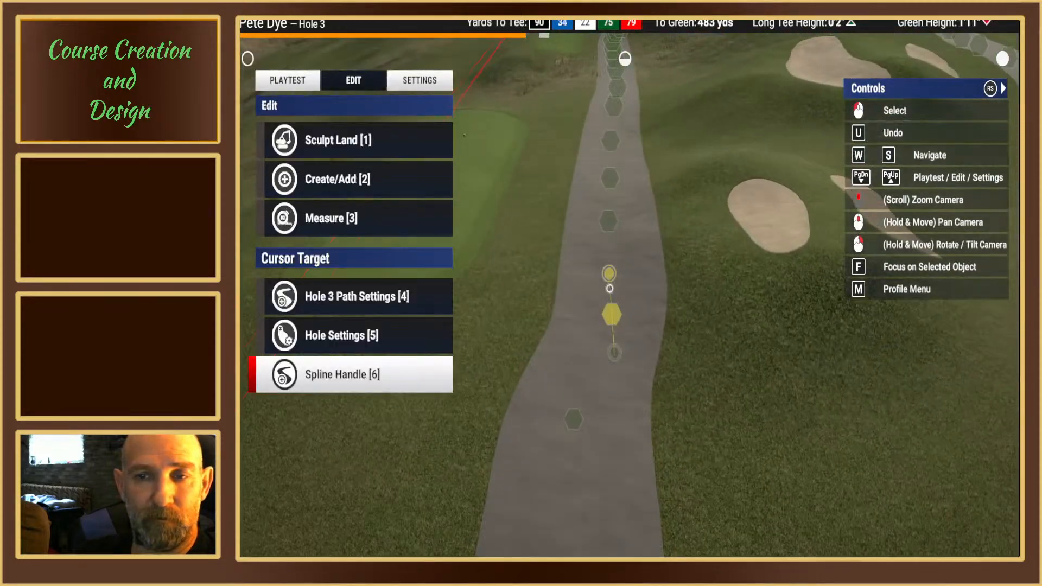
Step: Move the next cart path spline point, about 485 yards from the green, toward the tee-box side
{"action": "left_click", "coordinate": [610, 309]}
{"action": "key", "text": "1"}
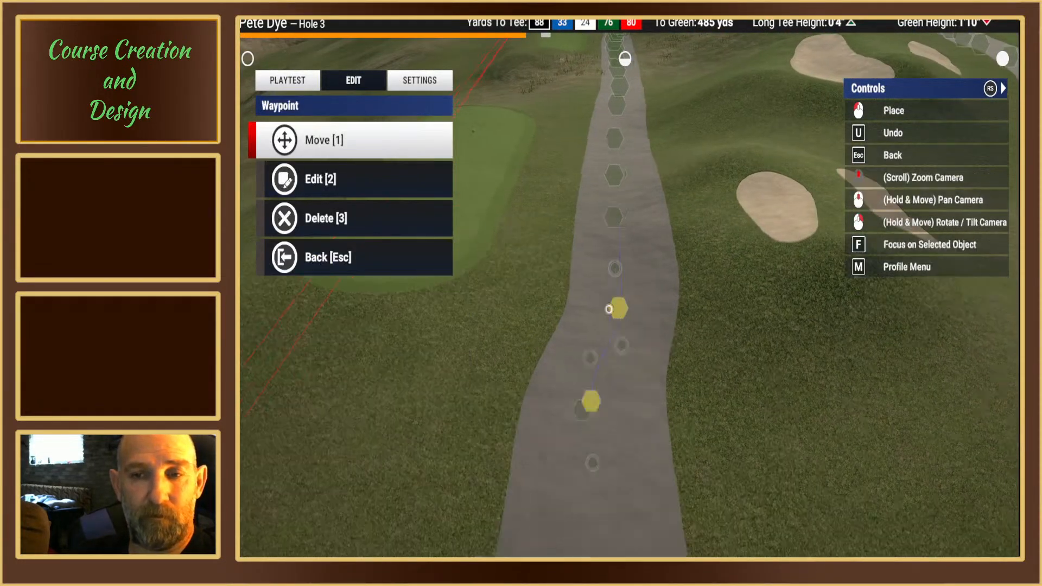
{"action": "left_click", "coordinate": [590, 282]}
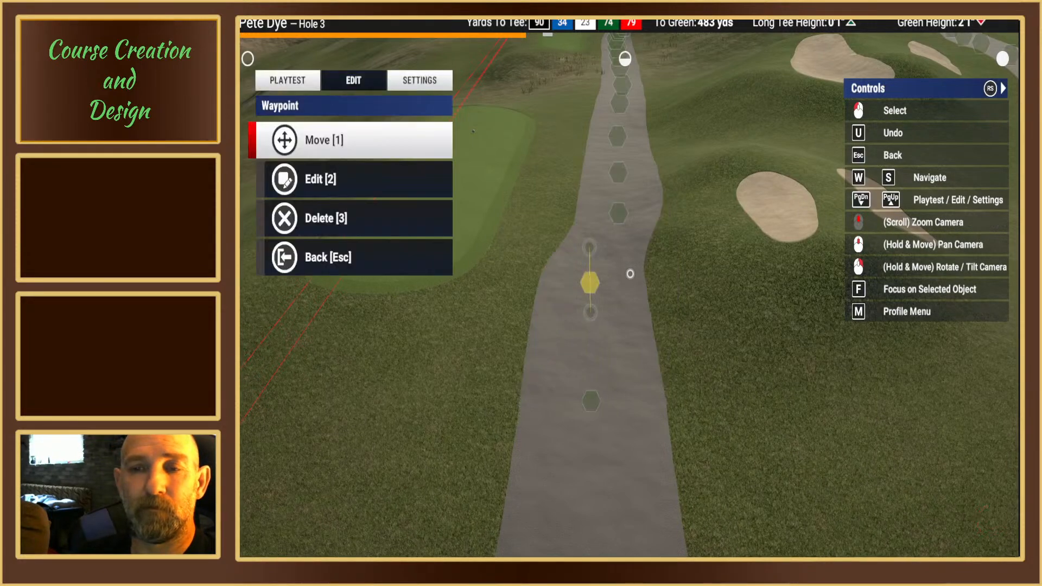
{"action": "mouse_move", "coordinate": [630, 274]}
{"action": "right_mouse_down"}
{"action": "mouse_move", "coordinate": [628, 228]}
{"action": "mouse_move", "coordinate": [619, 281]}
{"action": "right_mouse_up"}
{"action": "key", "text": "Escape"}
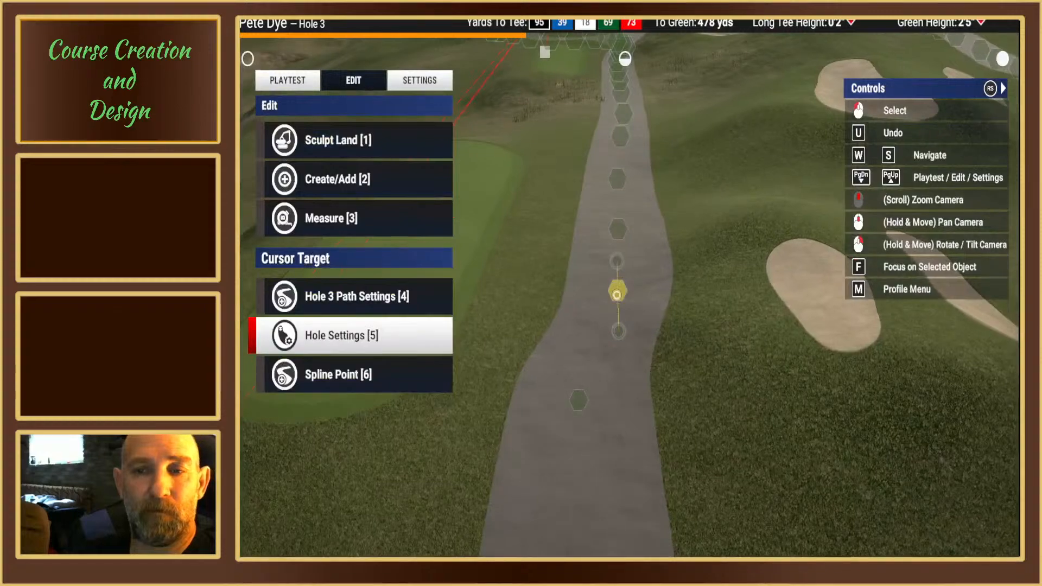
Step: Shift the cart path spline point about 478 yards from the green slightly toward the adjacent tee box
{"action": "left_click", "coordinate": [616, 291]}
{"action": "key", "text": "1"}
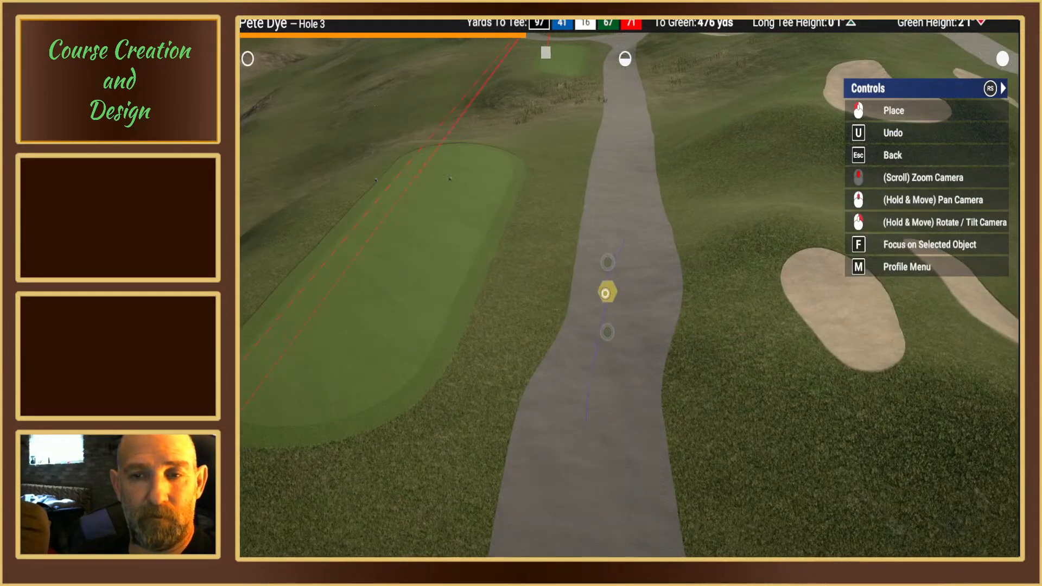
{"action": "left_click", "coordinate": [591, 309]}
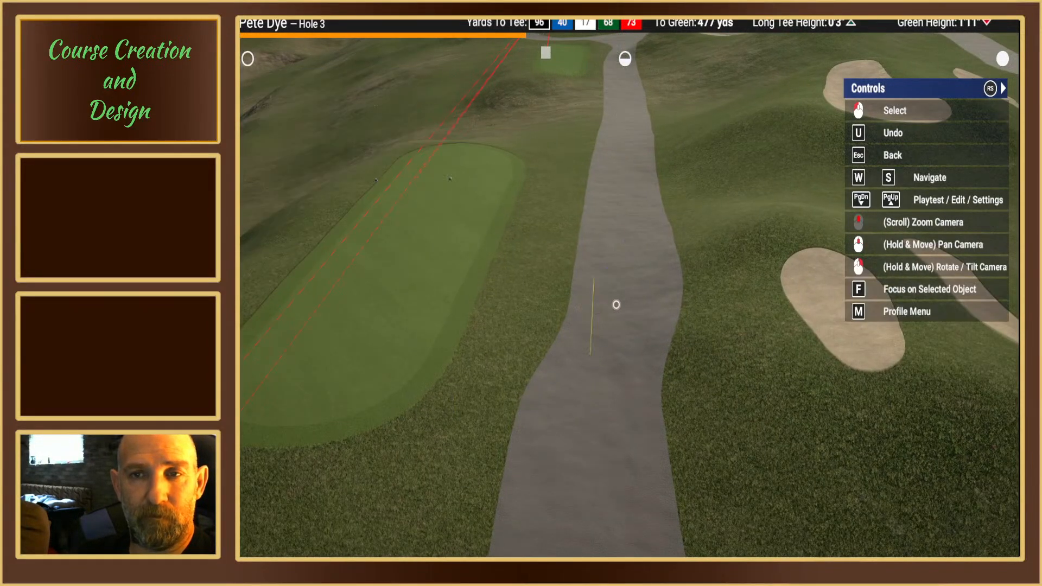
{"action": "left_click", "coordinate": [616, 304]}
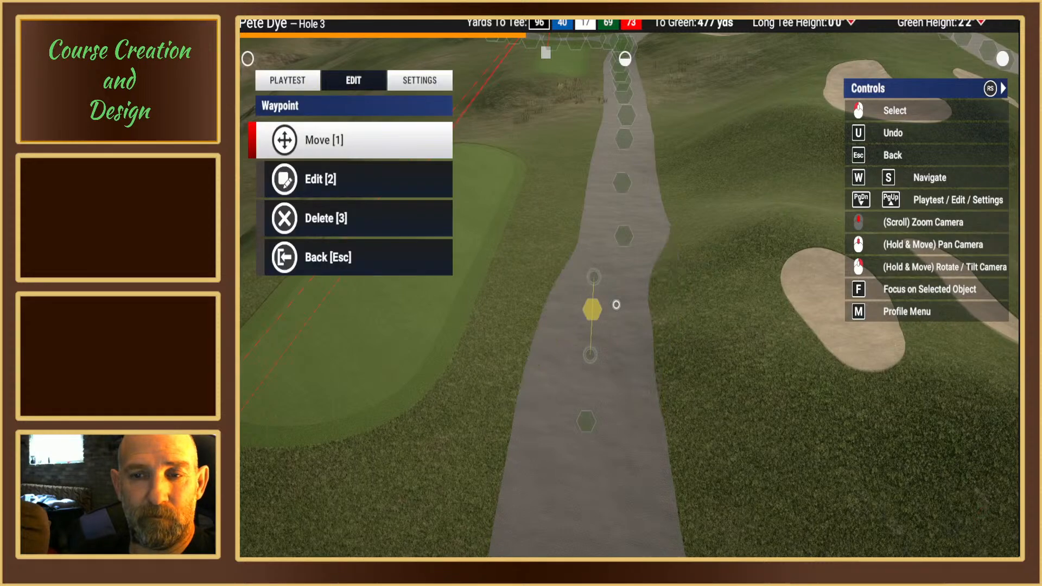
{"action": "key", "text": "Escape"}
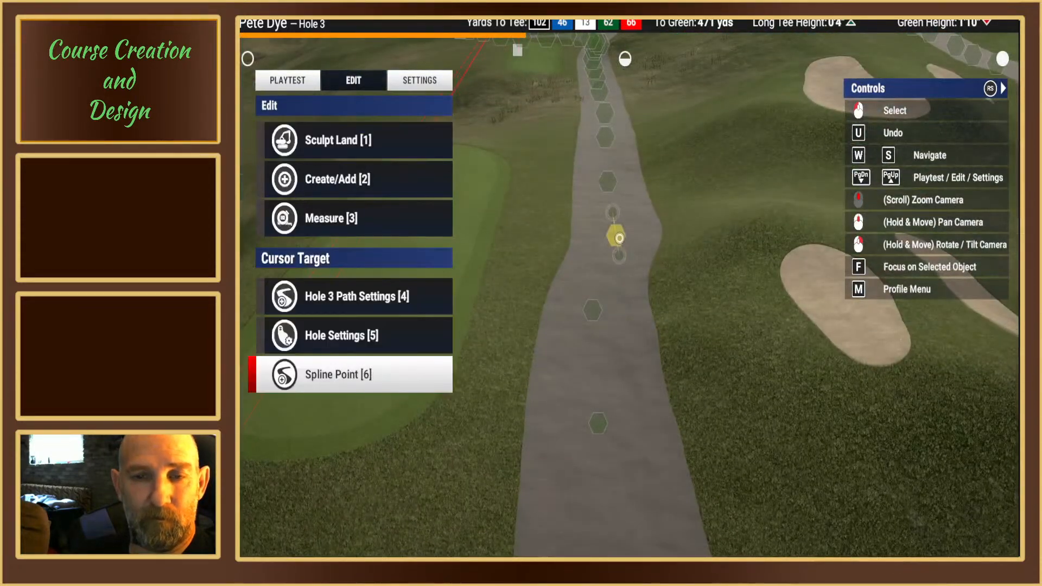
Step: Shift the cart path's next spline point, about 471 yards from the green, closer to the tee box
{"action": "left_click", "coordinate": [618, 237]}
{"action": "key", "text": "1"}
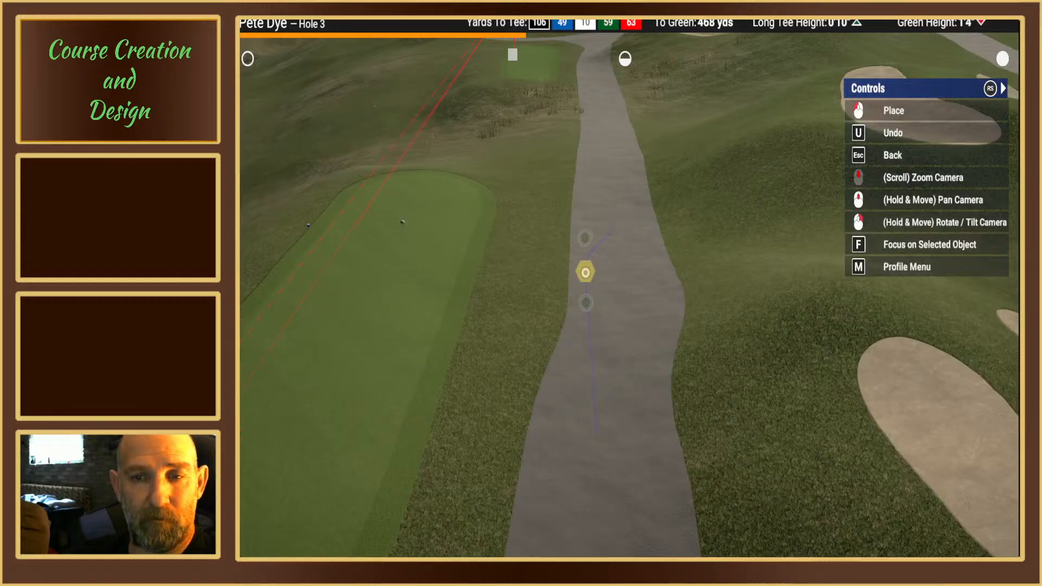
{"action": "left_click", "coordinate": [586, 281]}
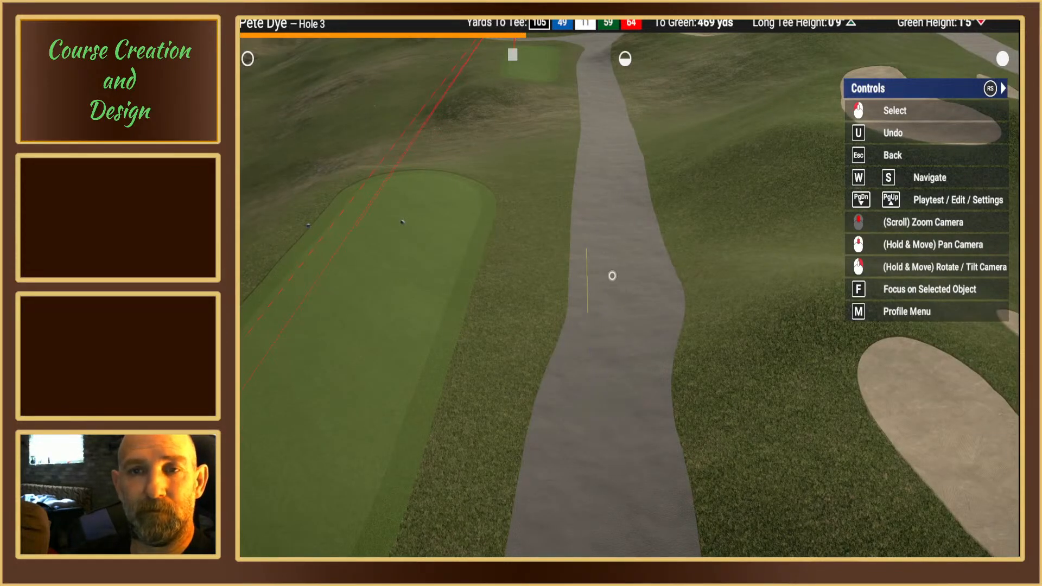
{"action": "left_click", "coordinate": [612, 276]}
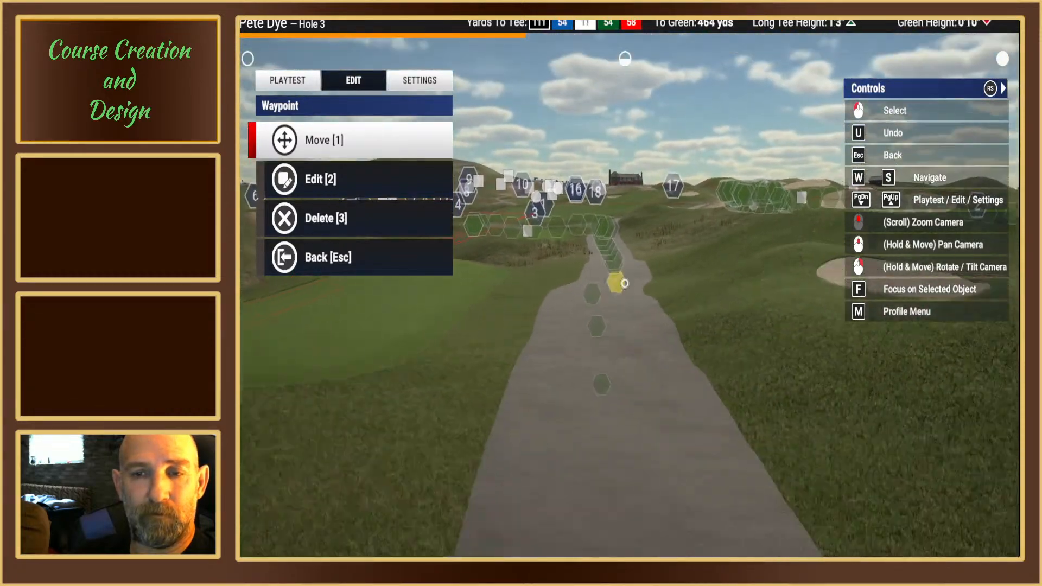
{"action": "key", "text": "Escape"}
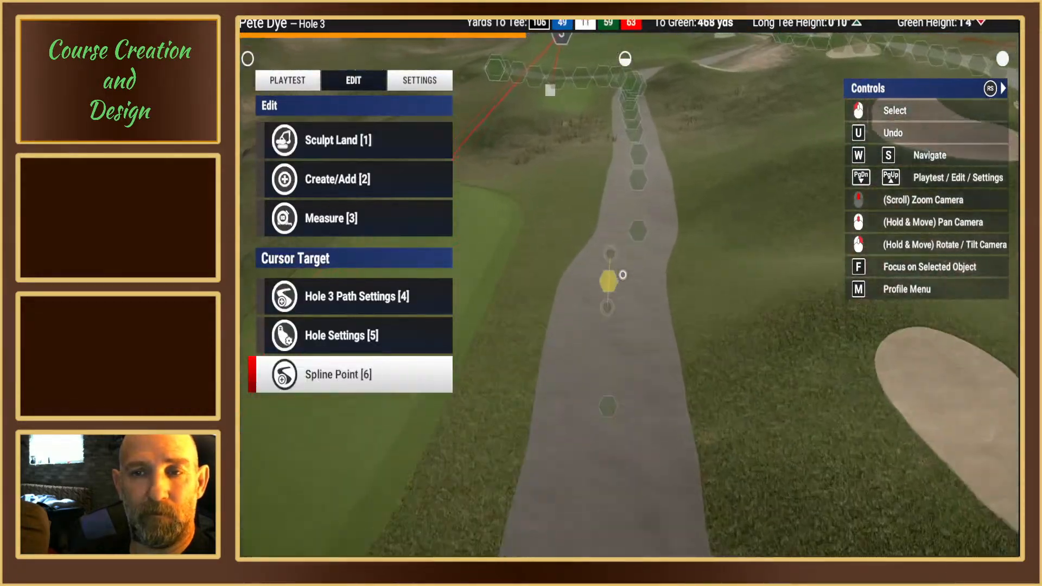
Step: Move the cart path waypoint about 462 yards from the green toward the tee-box side
{"action": "middle_click_drag", "start_coordinate": [622, 275], "coordinate": [637, 270]}
{"action": "left_click", "coordinate": [637, 271]}
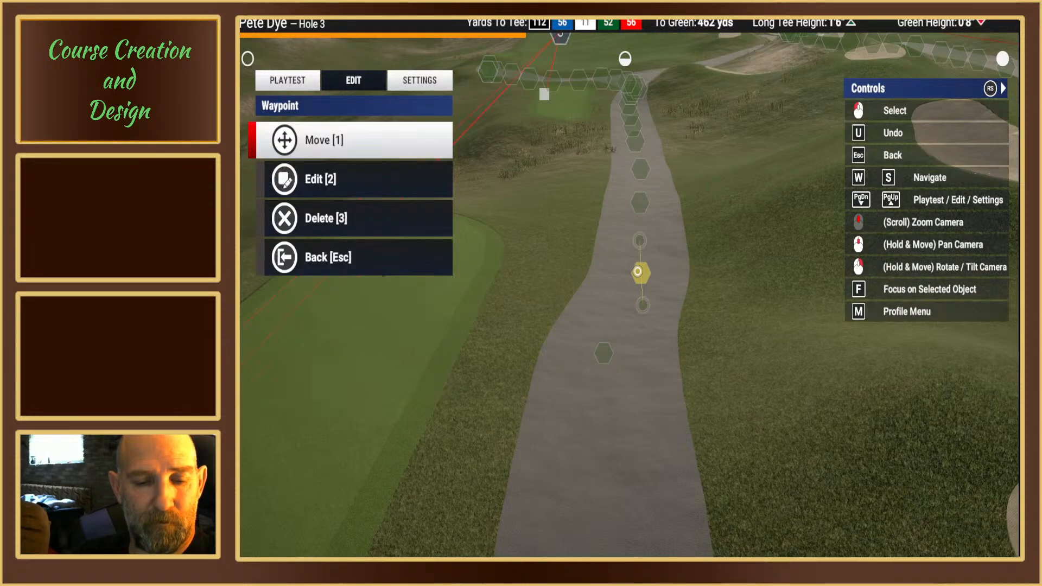
{"action": "key", "text": "1"}
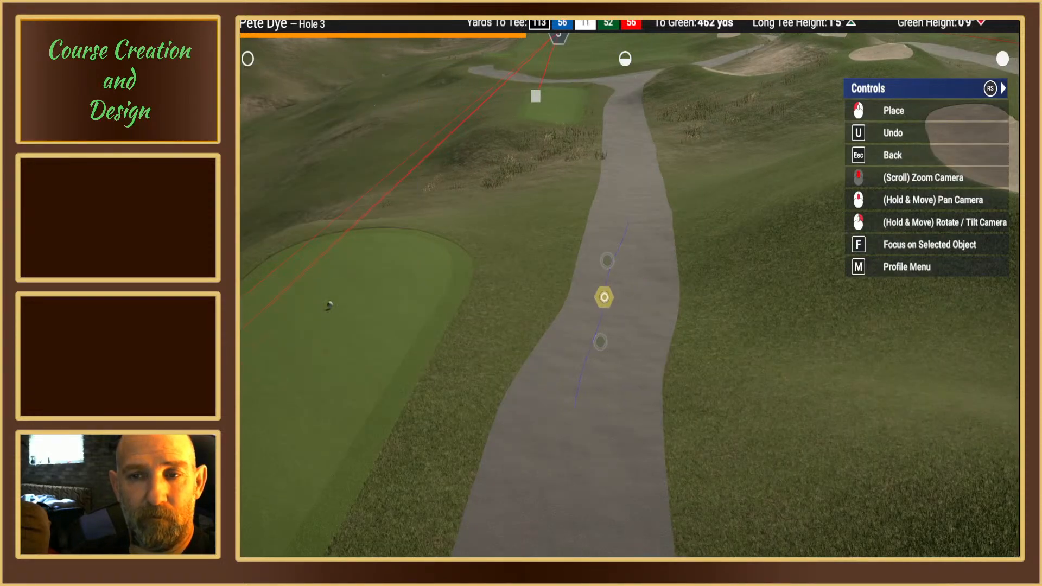
{"action": "left_click", "coordinate": [603, 297]}
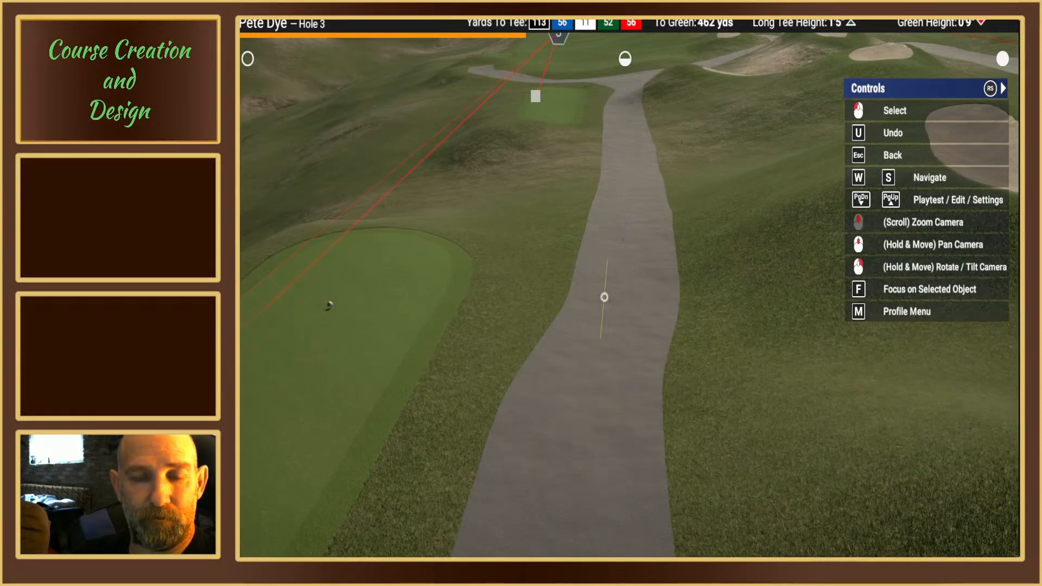
Step: Apply Smooth Path to hole 3's cart path from the waypoint about 462 yards from the green
{"action": "left_click", "coordinate": [604, 297]}
{"action": "left_click", "coordinate": [283, 182]}
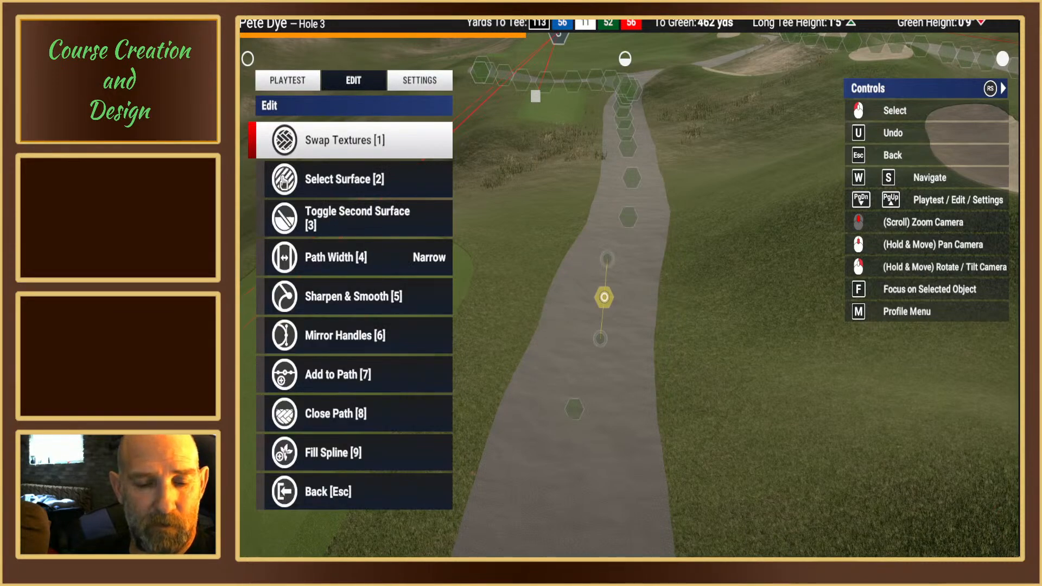
{"action": "key", "text": "5"}
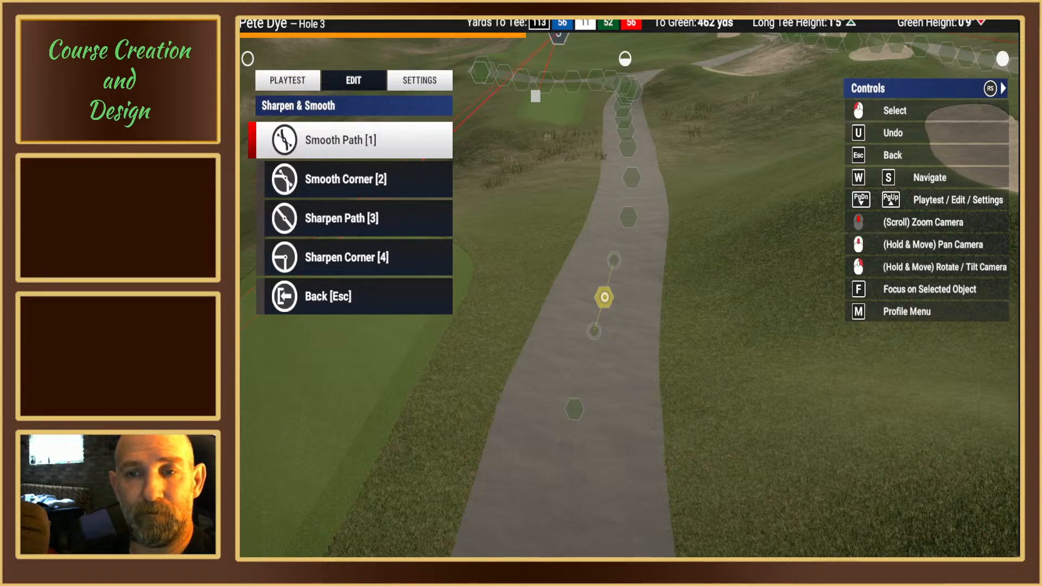
{"action": "key", "text": "s"}
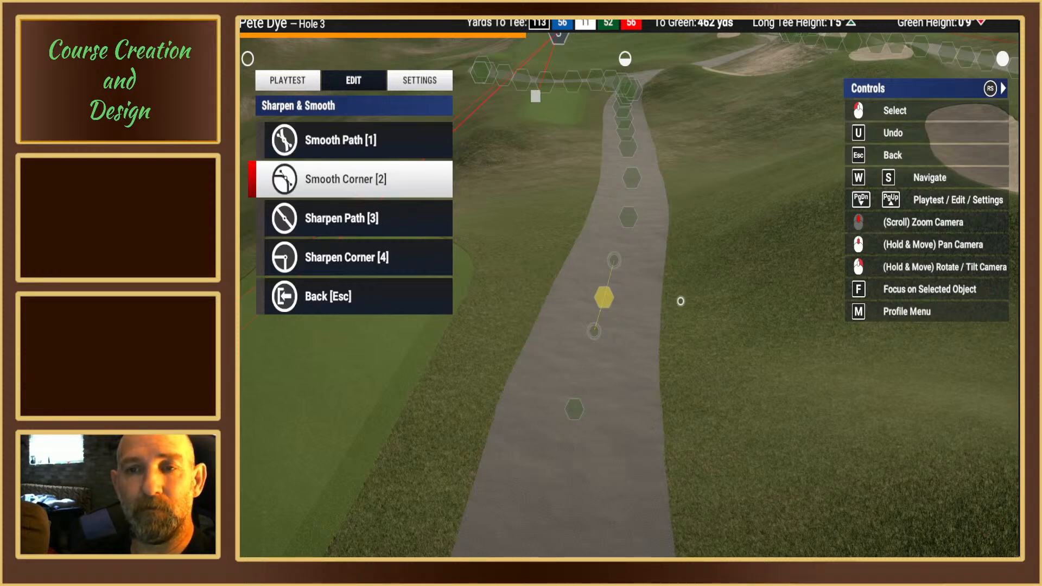
{"action": "key", "text": "Escape"}
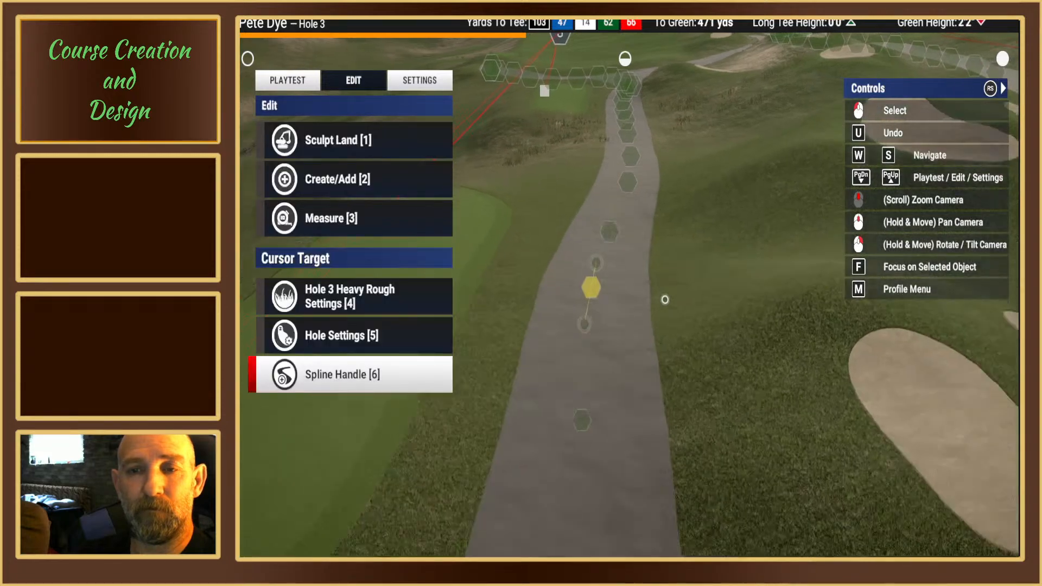
Step: Inspect hole 3's smoothed cart path and the neighbouring blue tee box from several angles
{"action": "middle_click_drag", "start_coordinate": [625, 283], "coordinate": [624, 283]}
{"action": "right_click_drag", "start_coordinate": [625, 283], "coordinate": [625, 284]}
{"action": "middle_click_drag", "start_coordinate": [625, 283], "coordinate": [625, 283]}
{"action": "right_click_drag", "start_coordinate": [624, 284], "coordinate": [624, 283]}
{"action": "middle_click_drag", "start_coordinate": [624, 283], "coordinate": [625, 282]}
{"action": "right_click_drag", "start_coordinate": [625, 282], "coordinate": [624, 282]}
{"action": "middle_click_drag", "start_coordinate": [624, 282], "coordinate": [644, 274]}
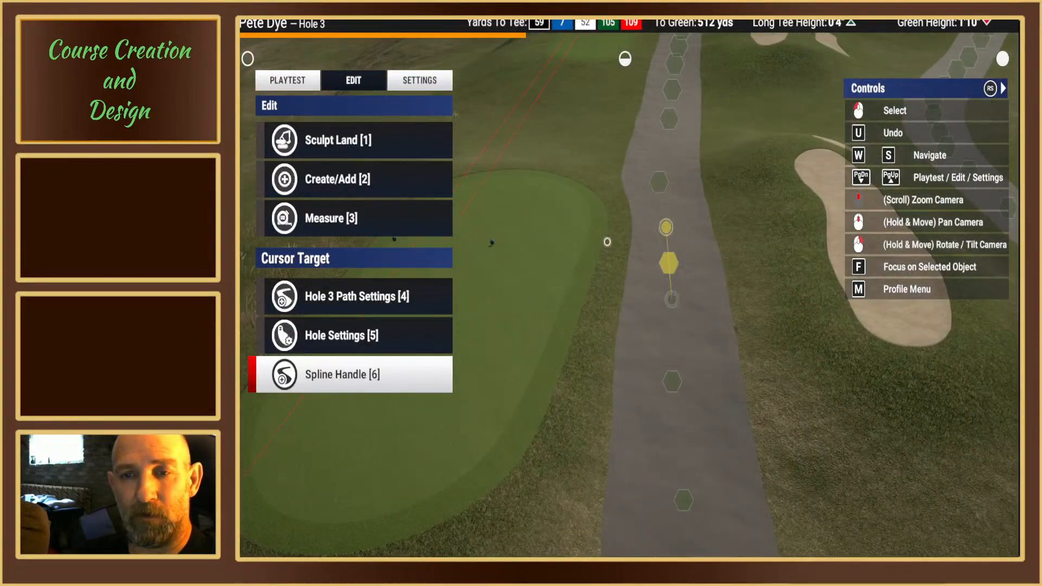
{"action": "right_click_drag", "start_coordinate": [564, 265], "coordinate": [618, 285]}
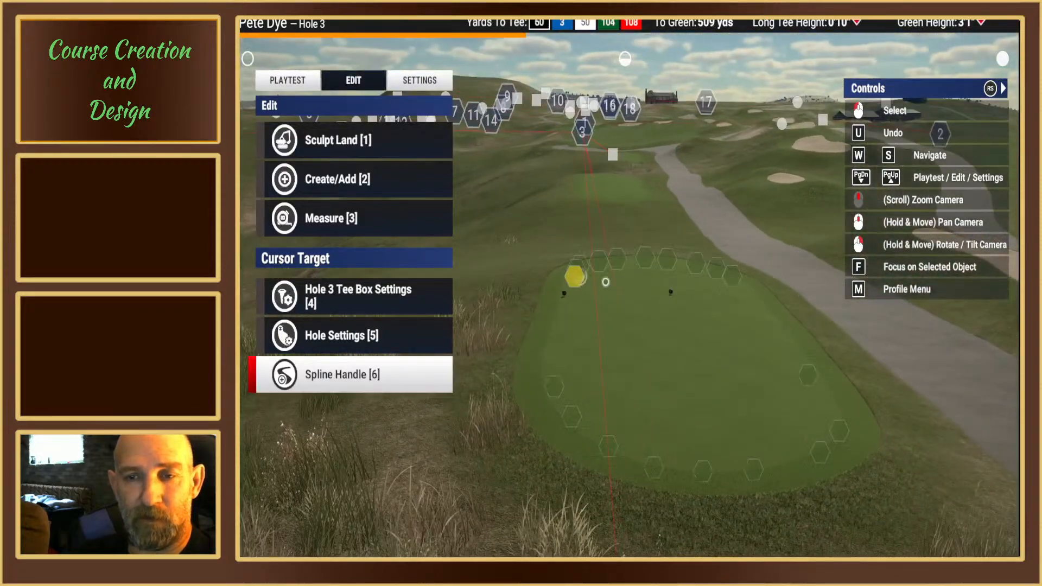
{"action": "right_click_drag", "start_coordinate": [570, 404], "coordinate": [470, 384]}
{"action": "middle_click_drag", "start_coordinate": [470, 383], "coordinate": [696, 275]}
{"action": "right_click_drag", "start_coordinate": [696, 275], "coordinate": [623, 282]}
{"action": "middle_click_drag", "start_coordinate": [623, 282], "coordinate": [625, 268]}
{"action": "mouse_move", "coordinate": [626, 268]}
{"action": "right_mouse_down"}
{"action": "mouse_move", "coordinate": [625, 238]}
{"action": "mouse_move", "coordinate": [625, 279]}
{"action": "right_mouse_up"}
{"action": "middle_click_drag", "start_coordinate": [626, 279], "coordinate": [623, 283]}
Step: Clear the generated objects around and behind hole 3's blue tee box with the circular Clear Generated Objects brush
{"action": "left_click", "coordinate": [356, 140]}
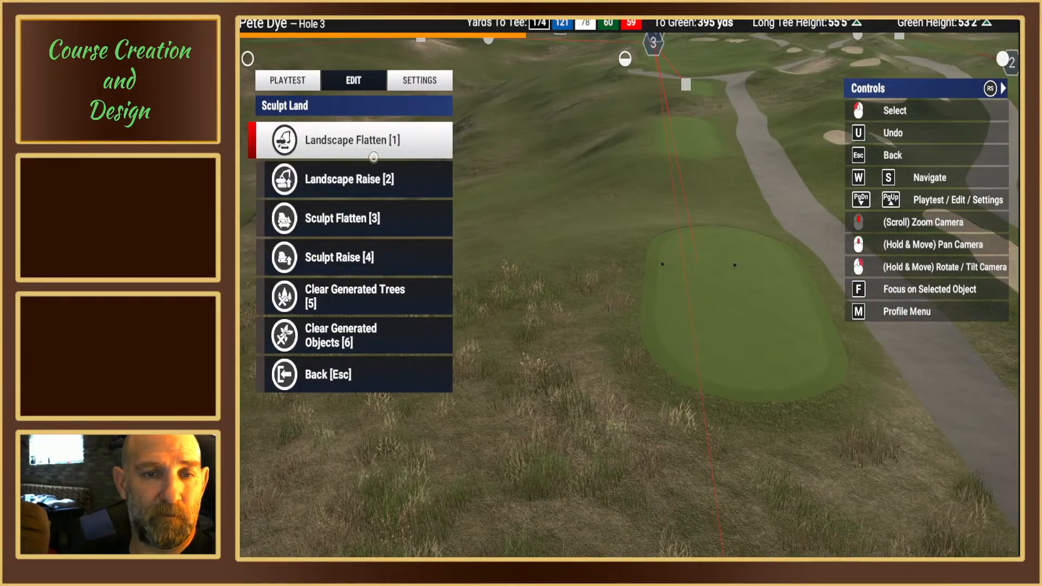
{"action": "left_click", "coordinate": [348, 335]}
{"action": "left_click", "coordinate": [288, 130]}
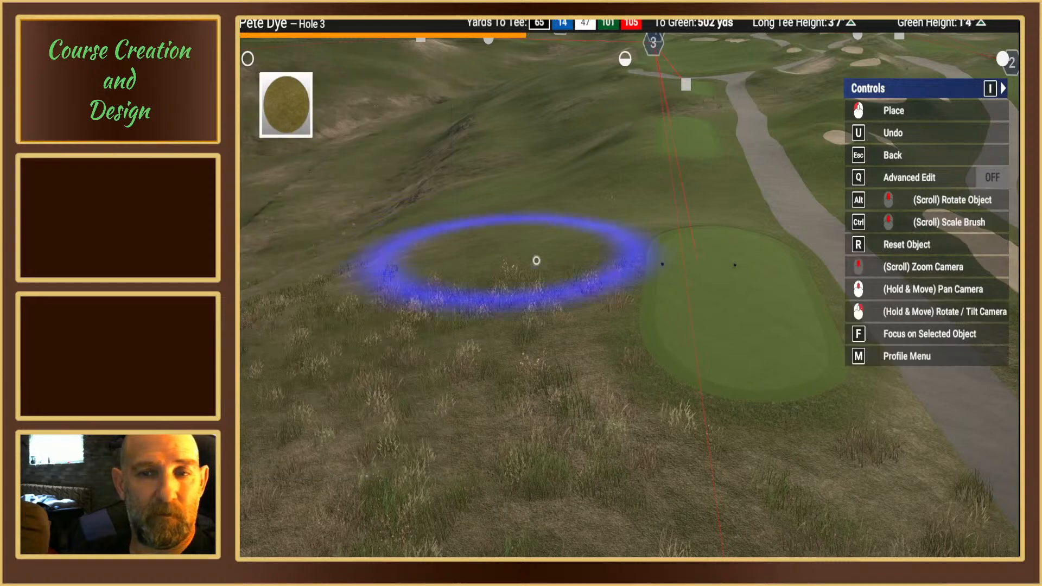
{"action": "middle_click_drag", "start_coordinate": [575, 265], "coordinate": [554, 212]}
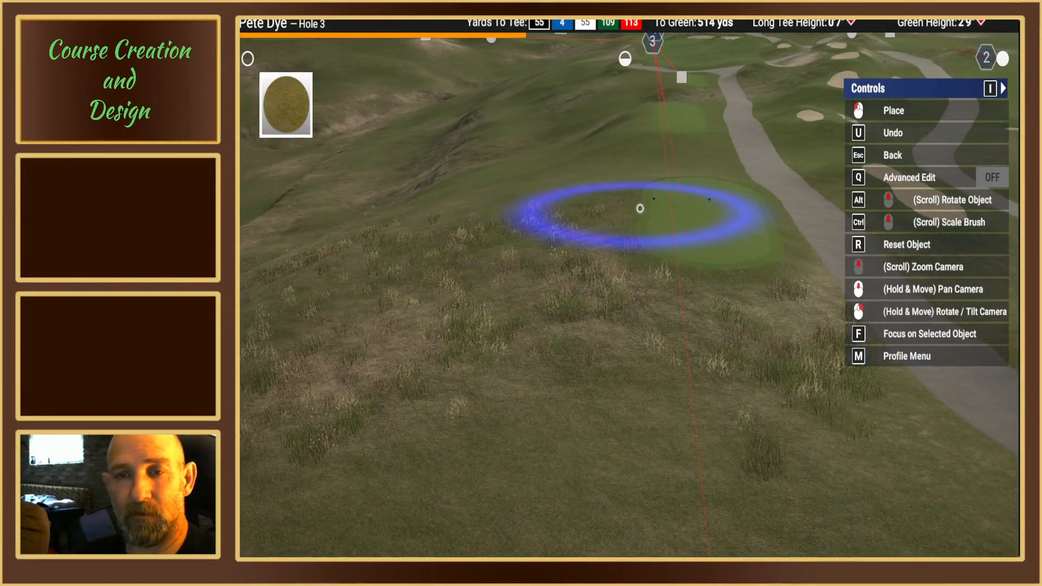
{"action": "scroll", "coordinate": [633, 175], "scroll_direction": "up", "scroll_amount": 3}
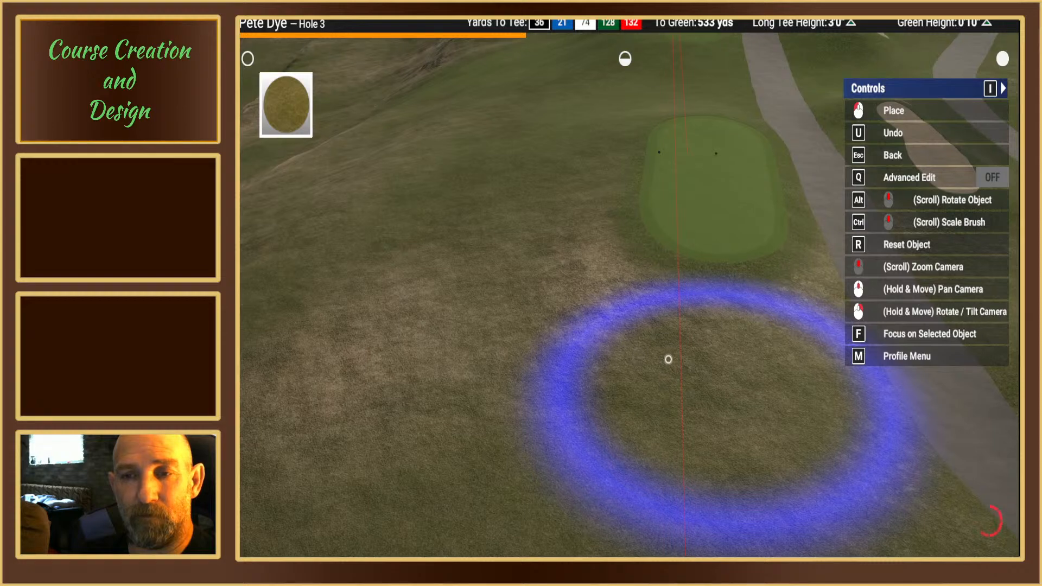
{"action": "right_click_drag", "start_coordinate": [668, 360], "coordinate": [623, 278]}
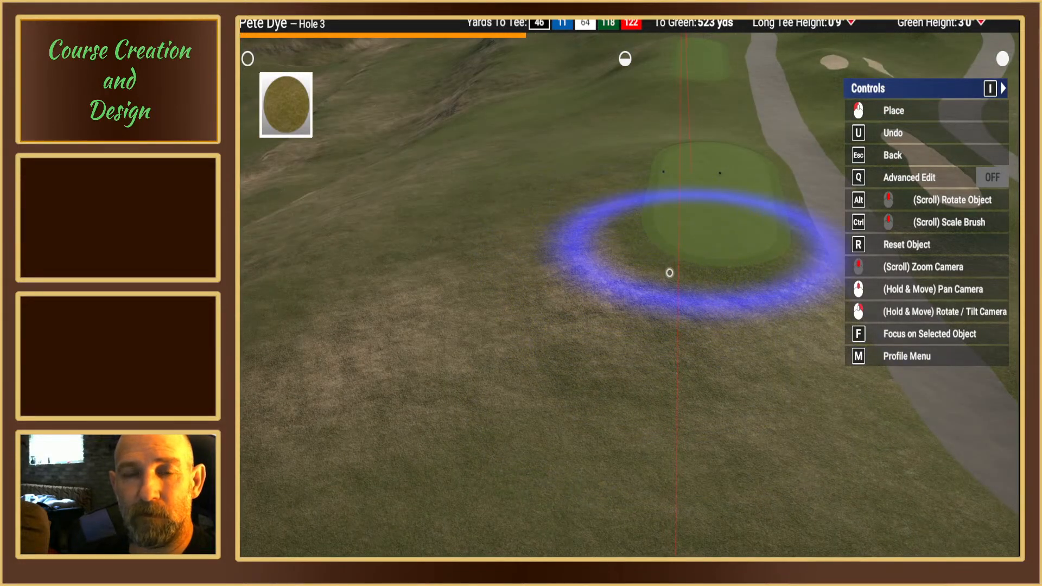
{"action": "right_click_drag", "start_coordinate": [661, 284], "coordinate": [623, 284]}
{"action": "key", "text": "Escape"}
{"action": "middle_click_drag", "start_coordinate": [623, 283], "coordinate": [653, 317]}
{"action": "right_click_drag", "start_coordinate": [653, 318], "coordinate": [625, 283]}
{"action": "middle_click_drag", "start_coordinate": [625, 284], "coordinate": [618, 274]}
{"action": "key", "text": "Escape"}
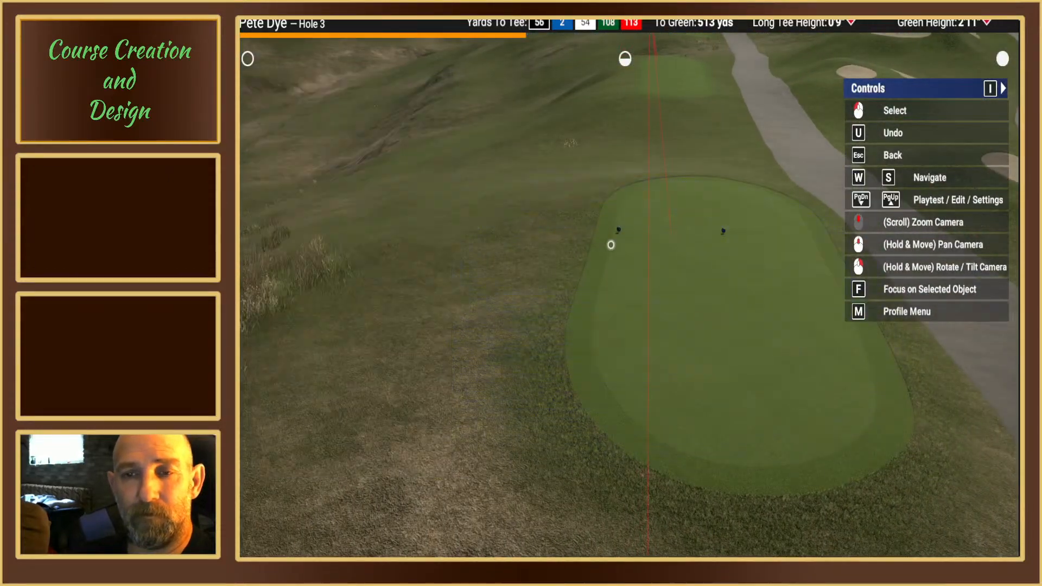
{"action": "key", "text": "Escape"}
Step: Examine the cleared ground and the spline points outlining hole 3's blue tee box
{"action": "mouse_move", "coordinate": [609, 244]}
{"action": "right_mouse_down"}
{"action": "mouse_move", "coordinate": [625, 283]}
{"action": "mouse_move", "coordinate": [632, 273]}
{"action": "mouse_move", "coordinate": [621, 241]}
{"action": "mouse_move", "coordinate": [598, 279]}
{"action": "mouse_move", "coordinate": [610, 277]}
{"action": "right_mouse_up"}
{"action": "scroll", "coordinate": [631, 295], "scroll_direction": "up", "scroll_amount": 2}
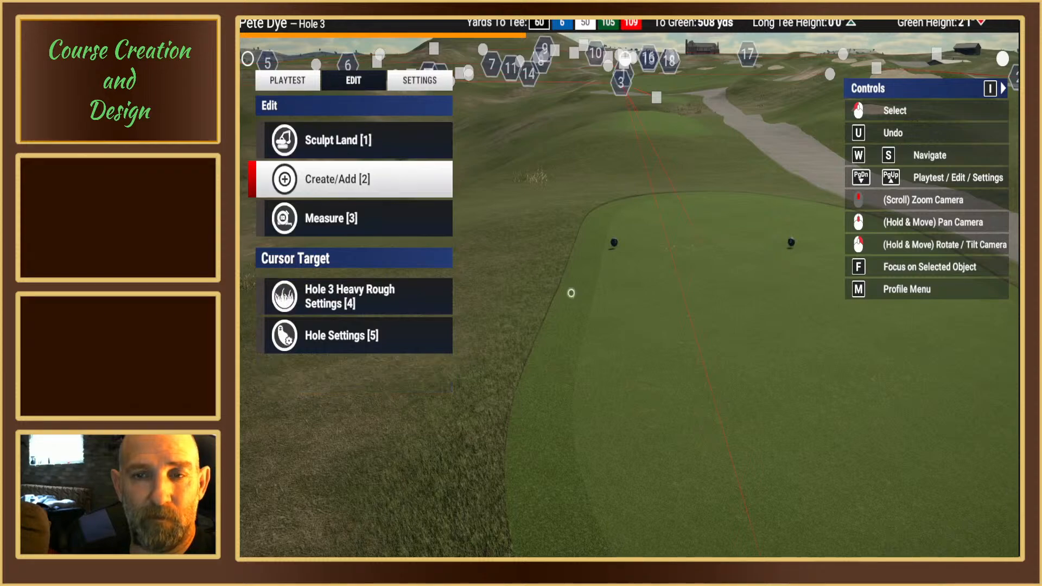
{"action": "left_click", "coordinate": [421, 86]}
{"action": "left_click", "coordinate": [385, 83]}
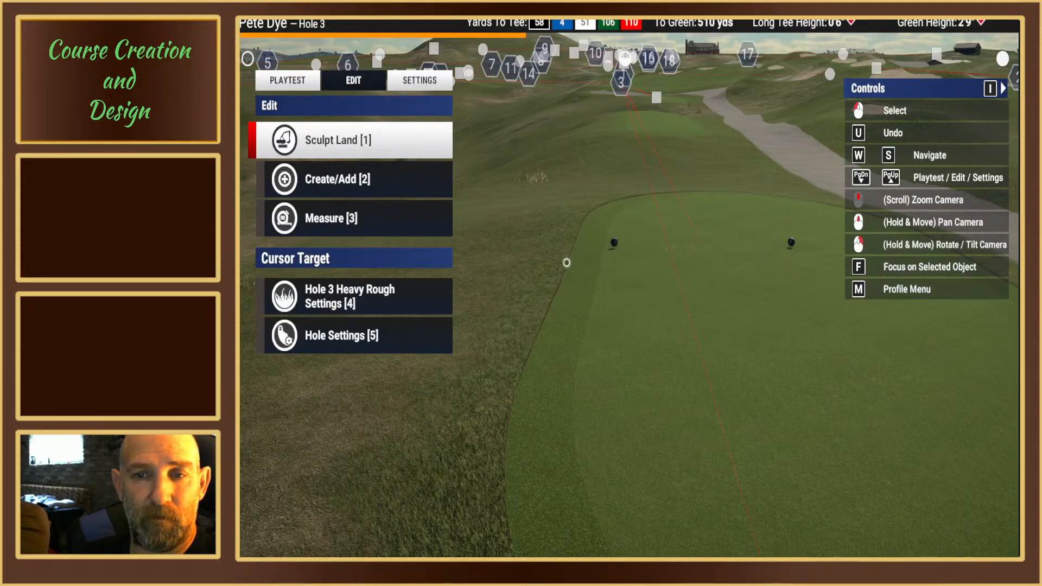
{"action": "scroll", "coordinate": [738, 359], "scroll_direction": "down", "scroll_amount": 1}
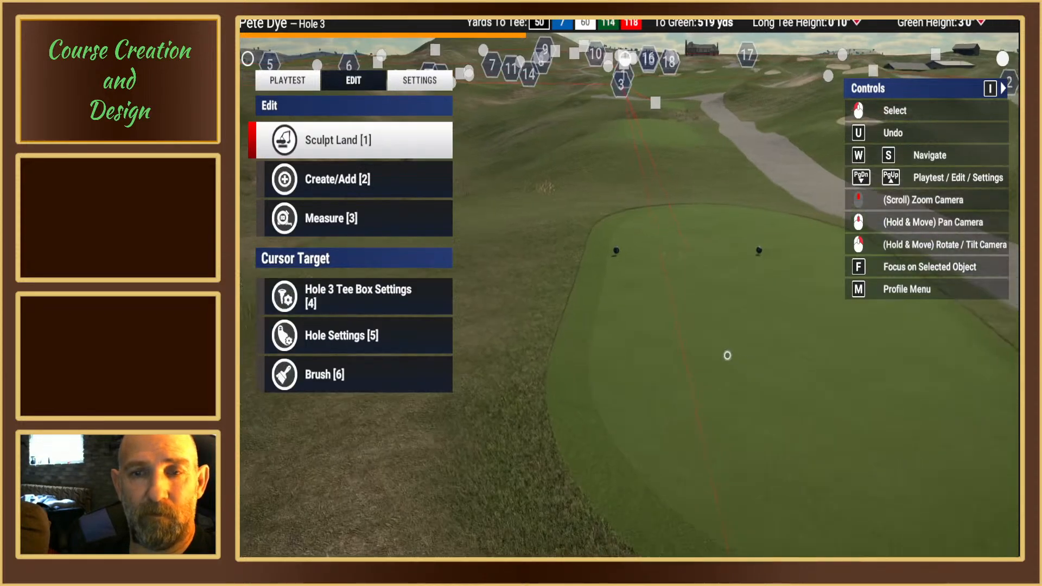
{"action": "scroll", "coordinate": [727, 355], "scroll_direction": "down", "scroll_amount": 3}
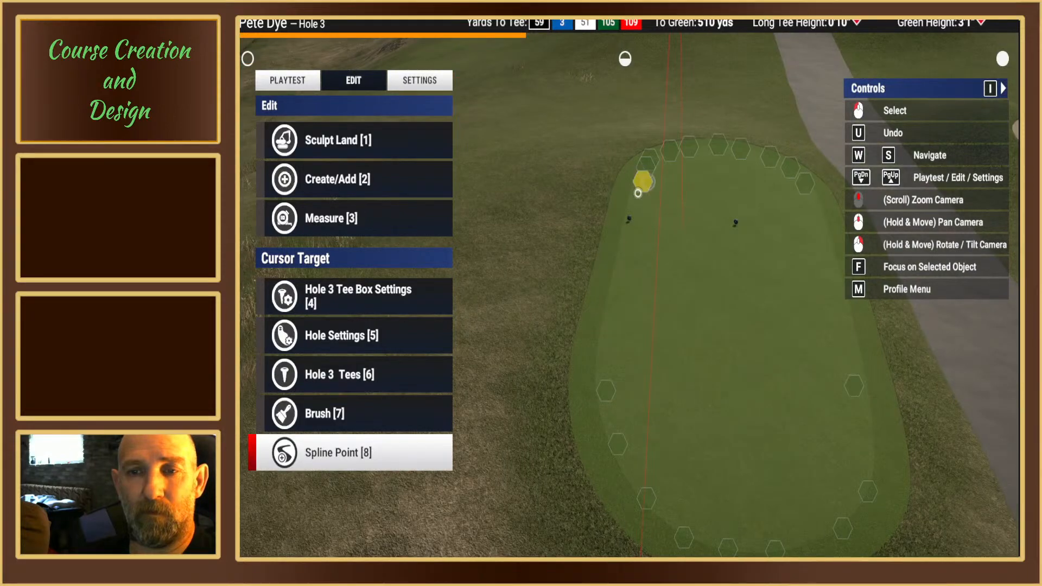
{"action": "right_click_drag", "start_coordinate": [637, 193], "coordinate": [643, 149]}
{"action": "right_click_drag", "start_coordinate": [626, 239], "coordinate": [625, 282]}
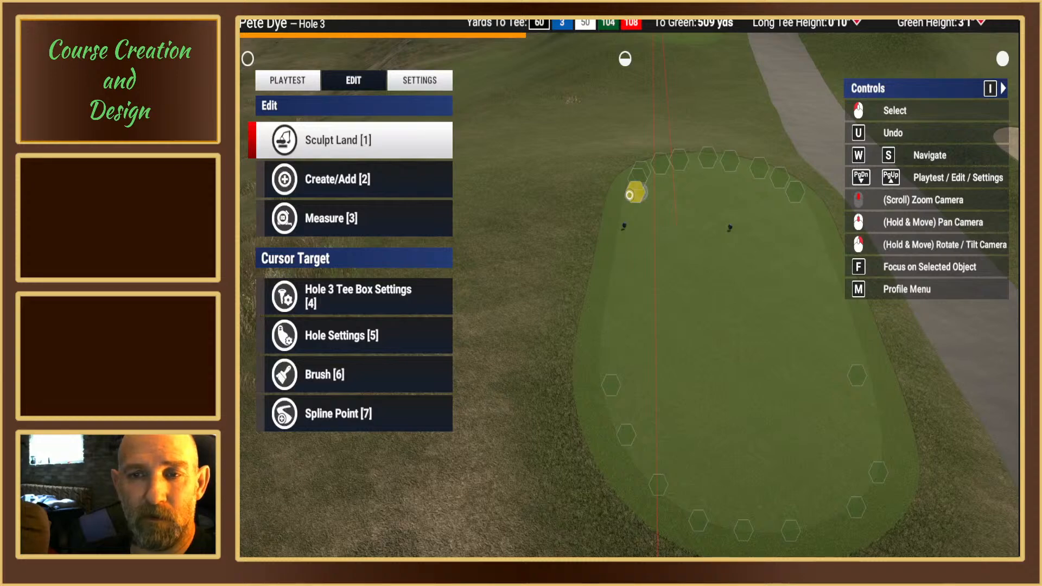
{"action": "left_click", "coordinate": [629, 194]}
{"action": "key", "text": "1"}
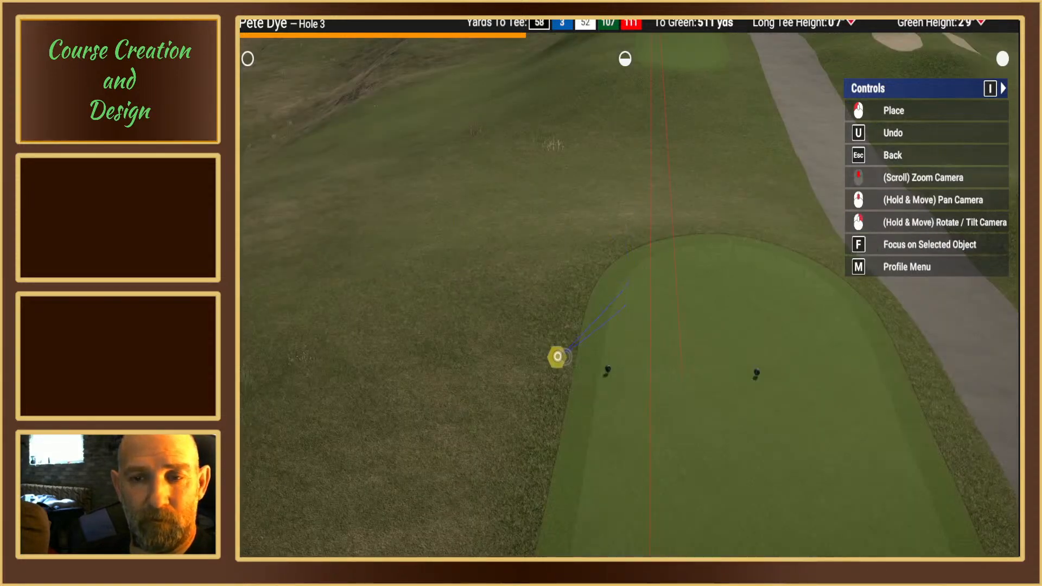
{"action": "left_click", "coordinate": [622, 283]}
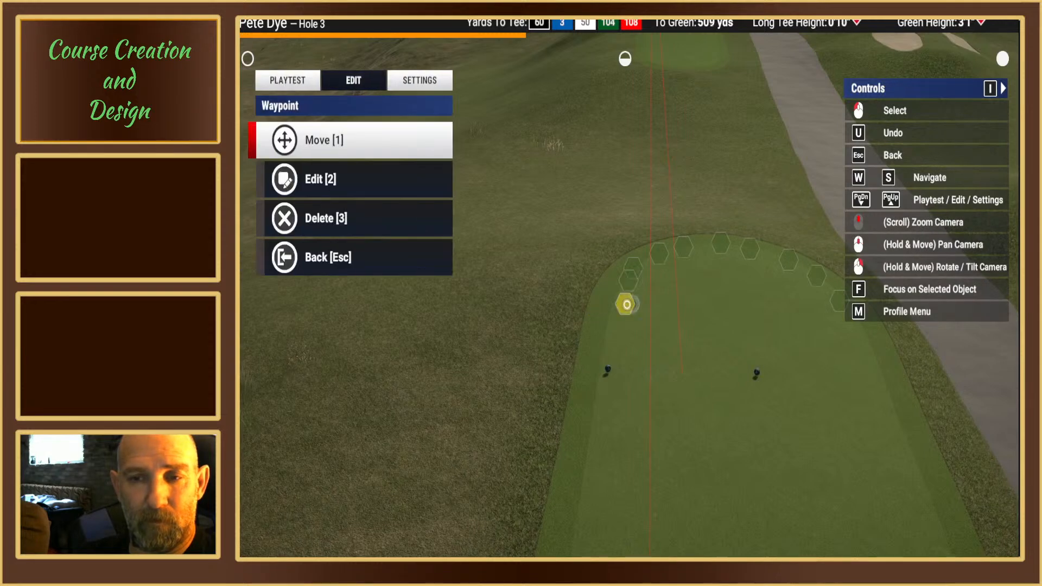
{"action": "key", "text": "1"}
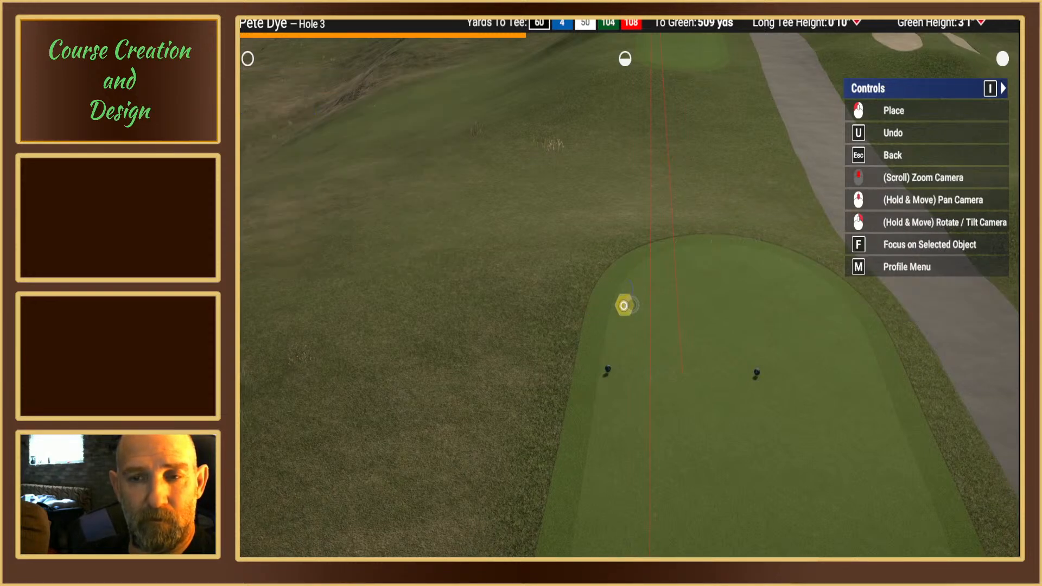
{"action": "key", "text": "Escape"}
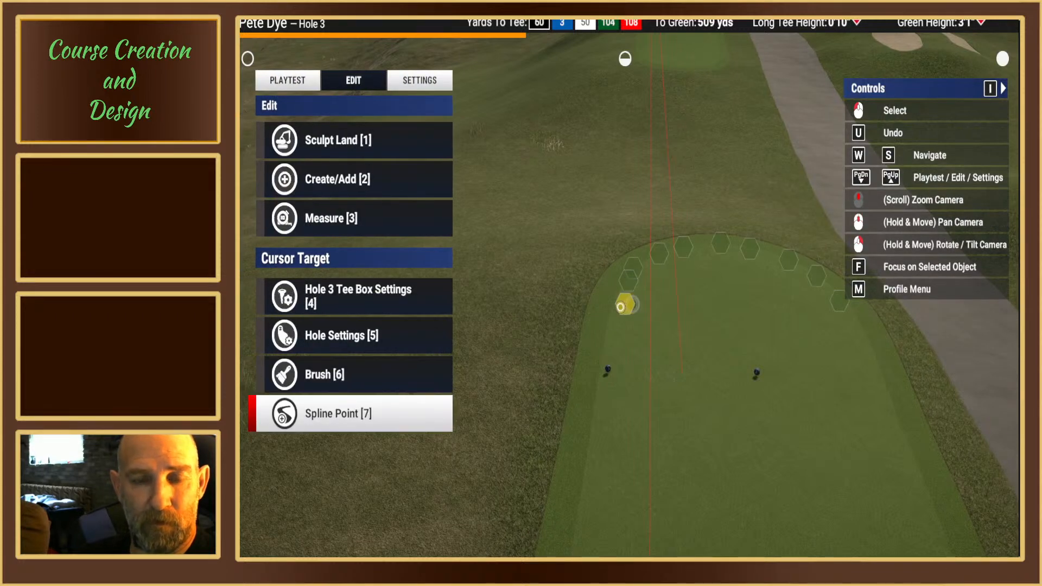
Step: Move the blue tee box's front spline point, about 509 yards from the green, outward on the side away from the cart path
{"action": "left_click", "coordinate": [624, 305]}
{"action": "key", "text": "1"}
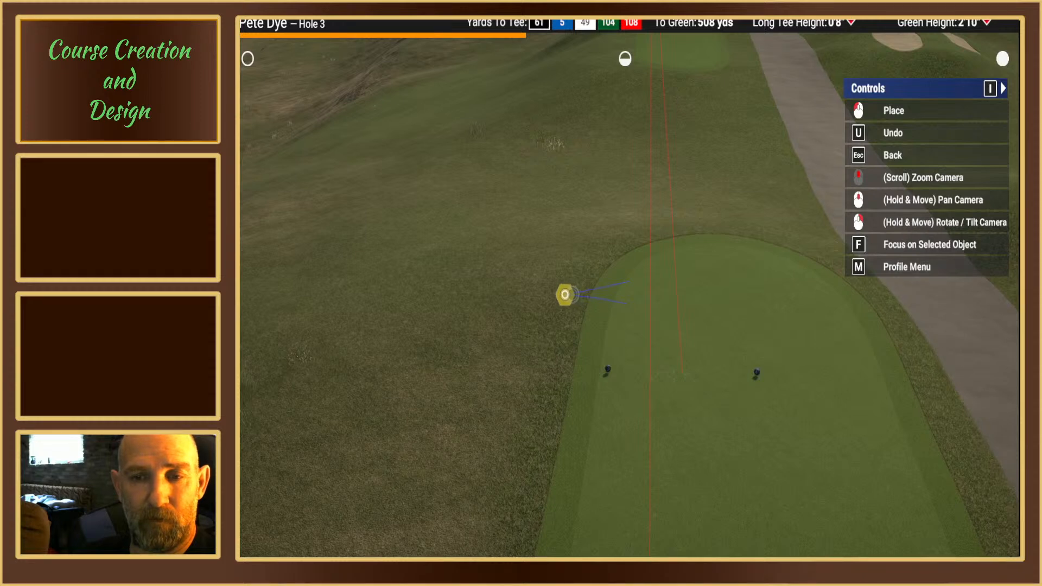
{"action": "left_click", "coordinate": [565, 294]}
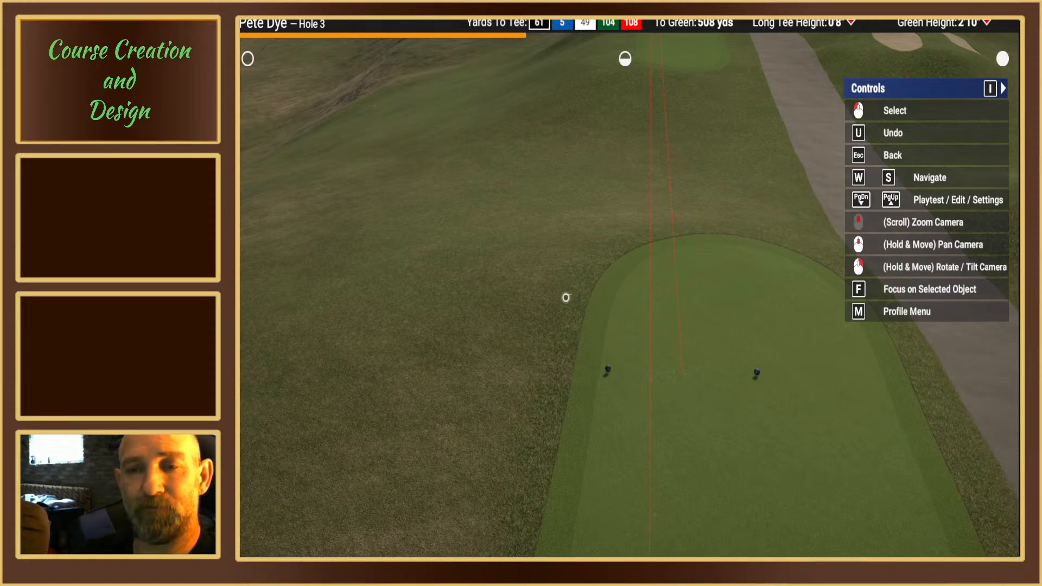
{"action": "right_click_drag", "start_coordinate": [563, 296], "coordinate": [625, 283]}
{"action": "key", "text": "Escape"}
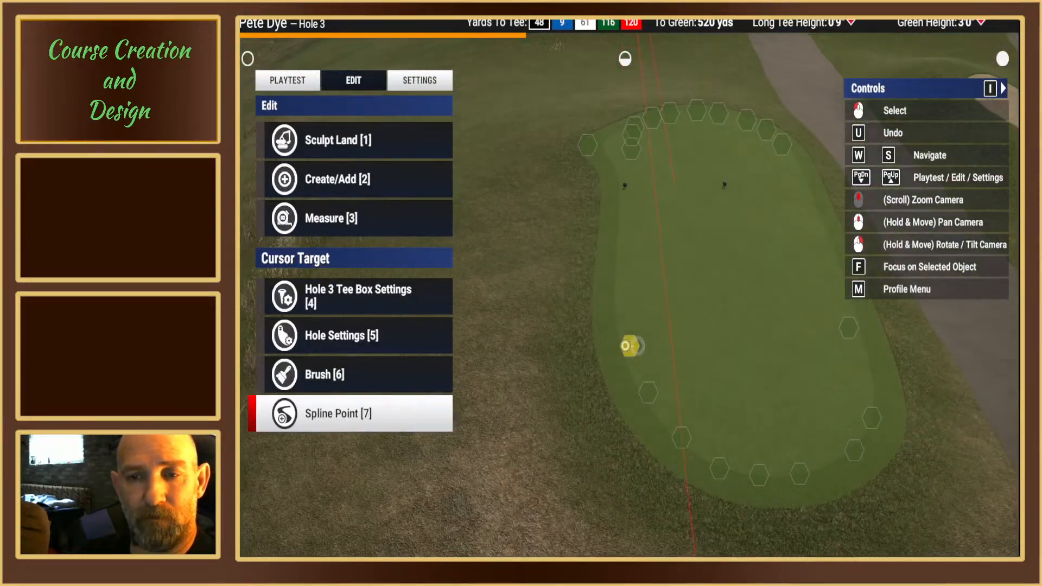
Step: Pull the blue tee box's spline point about 520 yards from the green outward, away from the cart path
{"action": "key", "text": "7"}
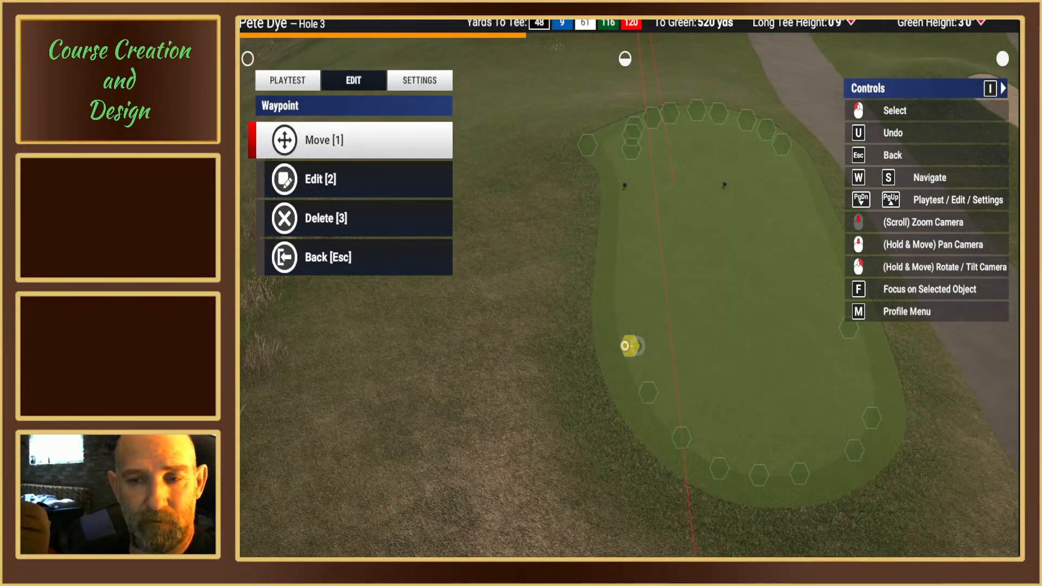
{"action": "key", "text": "1"}
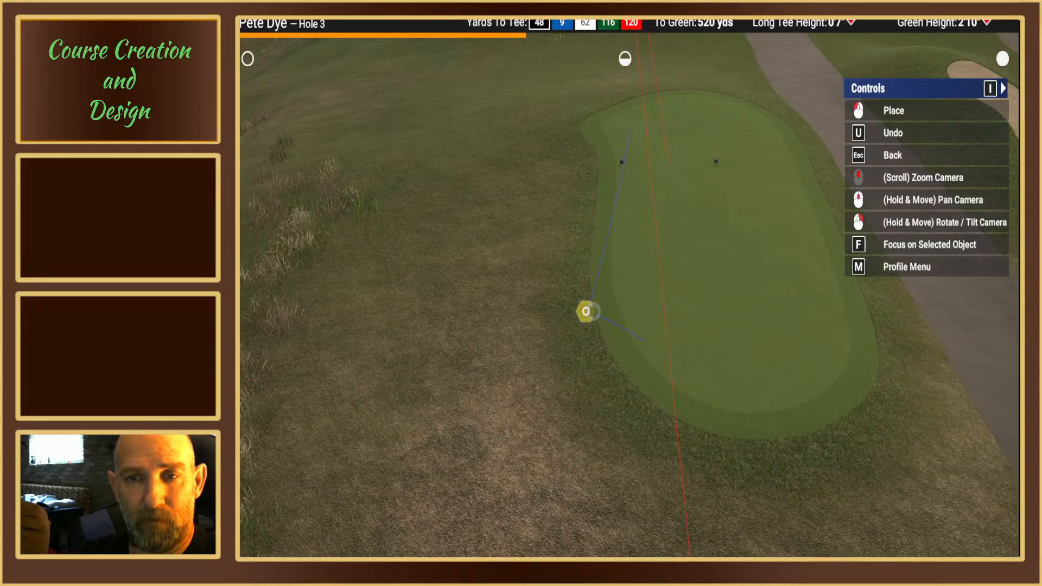
{"action": "left_click", "coordinate": [586, 311]}
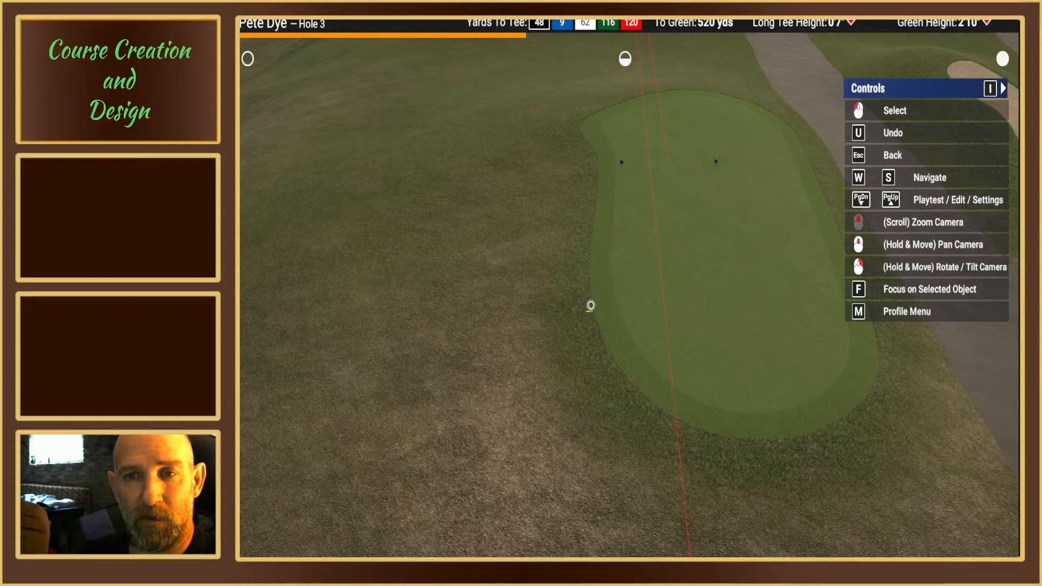
{"action": "left_click", "coordinate": [591, 305]}
{"action": "key", "text": "Escape"}
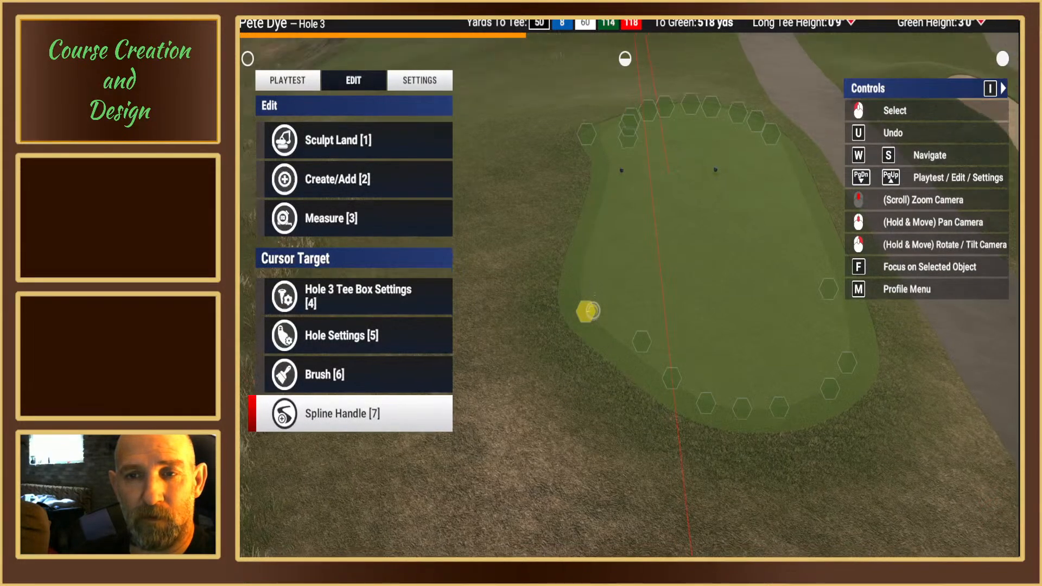
{"action": "key", "text": "1"}
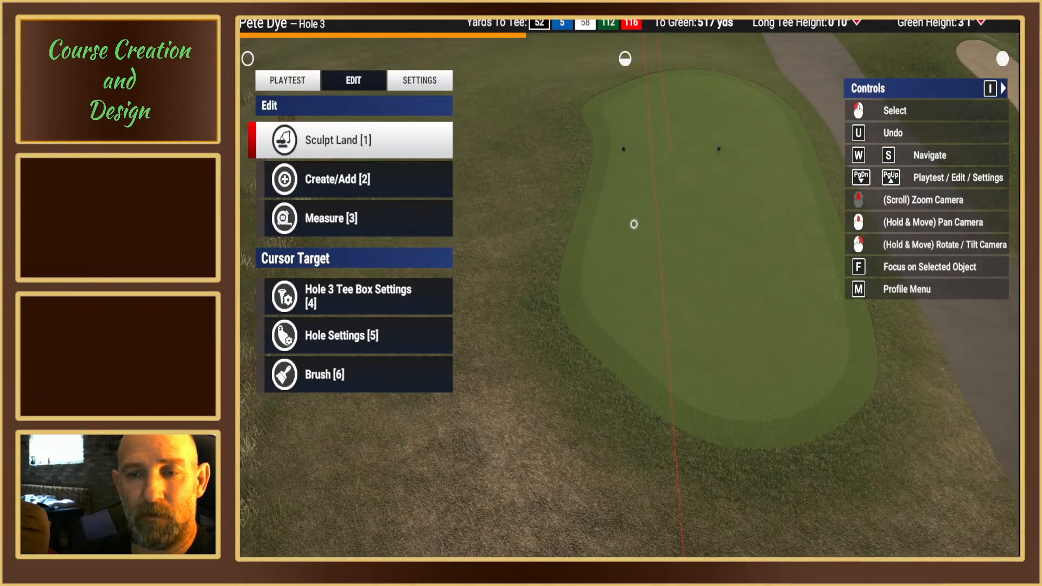
Step: Delete the blue tee box's inner spline point about 509 yards from the green, beside the repositioned front point
{"action": "scroll", "coordinate": [634, 224], "scroll_direction": "down", "scroll_amount": 2}
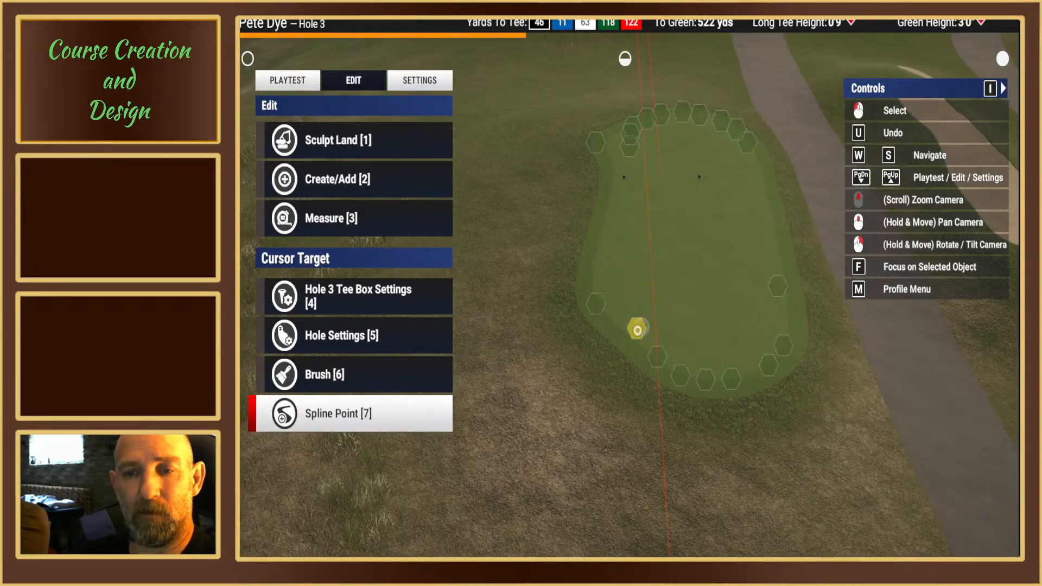
{"action": "scroll", "coordinate": [623, 310], "scroll_direction": "up", "scroll_amount": 2}
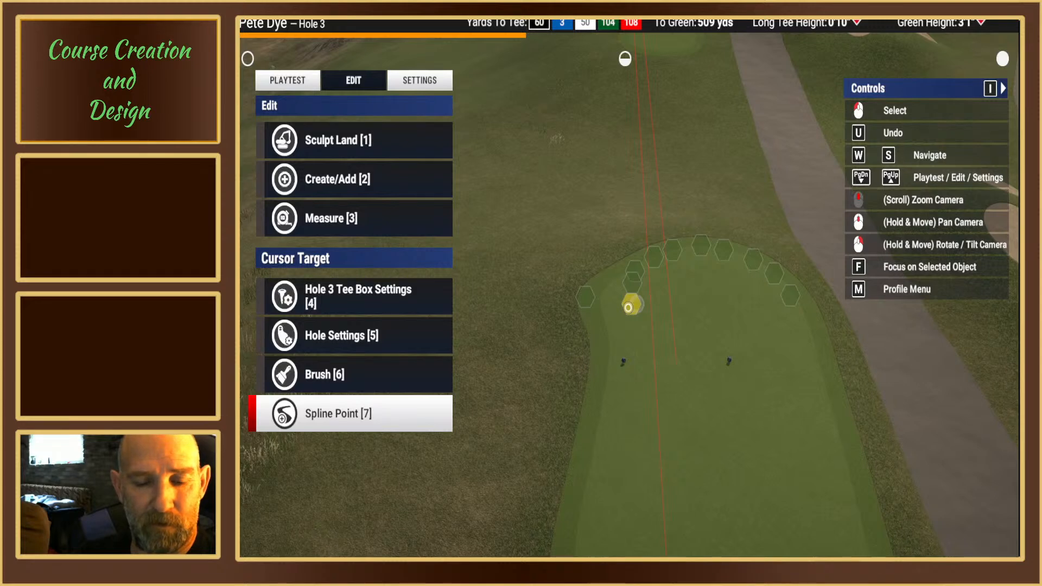
{"action": "left_click", "coordinate": [628, 307]}
{"action": "key", "text": "3"}
{"action": "key", "text": "1"}
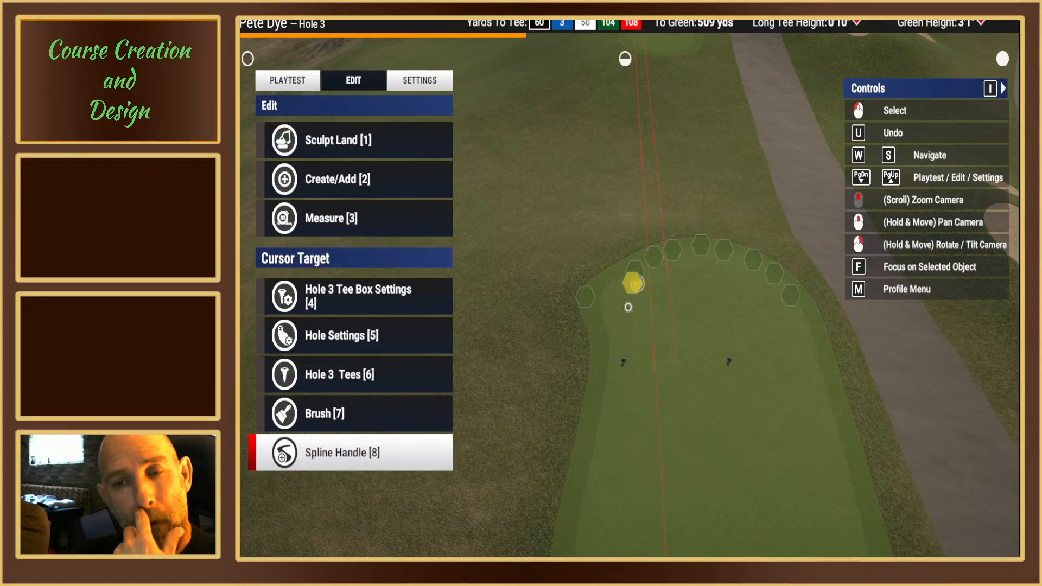
Step: Move the blue tee box's rear spline point, about 522 yards from the green, outward to round the corner away from the cart path
{"action": "mouse_move", "coordinate": [628, 307]}
{"action": "right_mouse_down"}
{"action": "mouse_move", "coordinate": [627, 239]}
{"action": "mouse_move", "coordinate": [634, 299]}
{"action": "right_mouse_up"}
{"action": "middle_click_drag", "start_coordinate": [624, 347], "coordinate": [624, 285]}
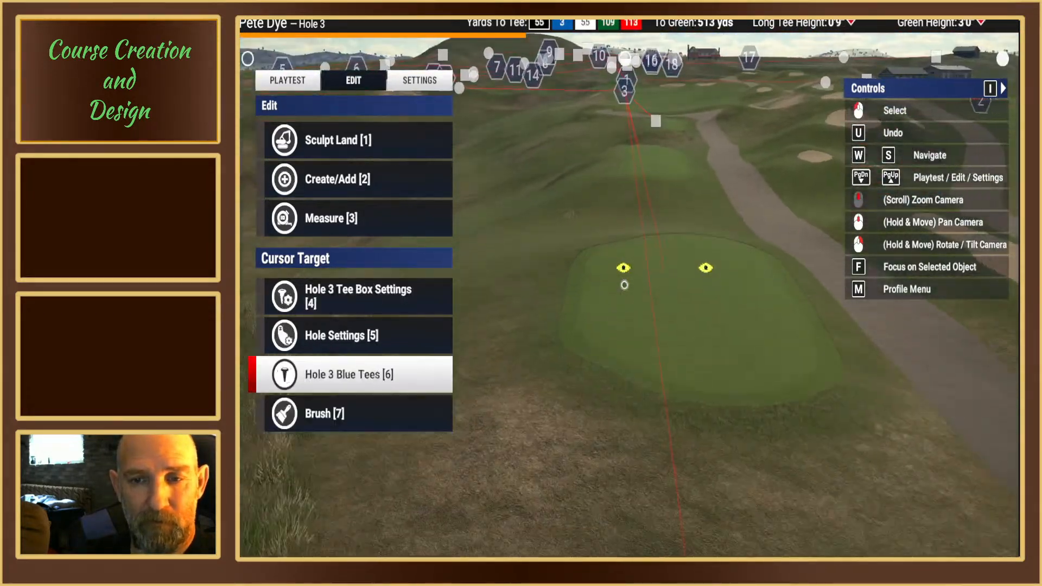
{"action": "right_click_drag", "start_coordinate": [624, 285], "coordinate": [623, 303]}
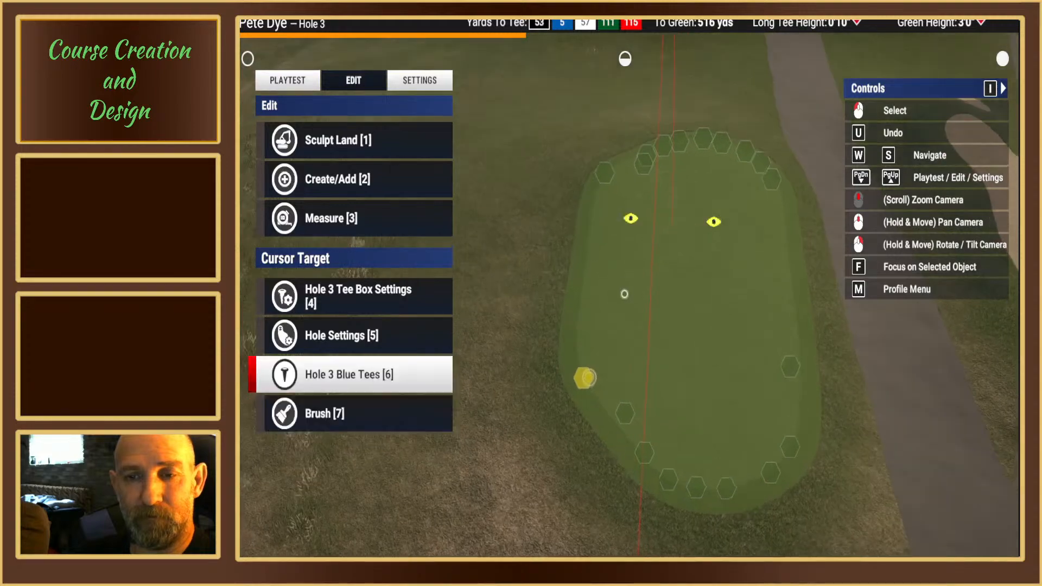
{"action": "scroll", "coordinate": [622, 326], "scroll_direction": "down", "scroll_amount": 3}
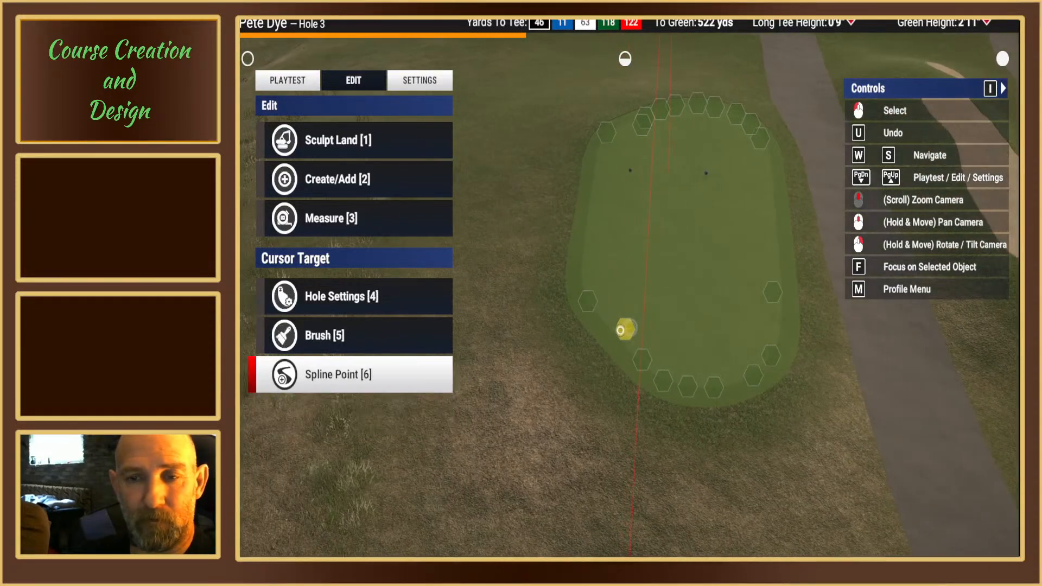
{"action": "left_click", "coordinate": [622, 328]}
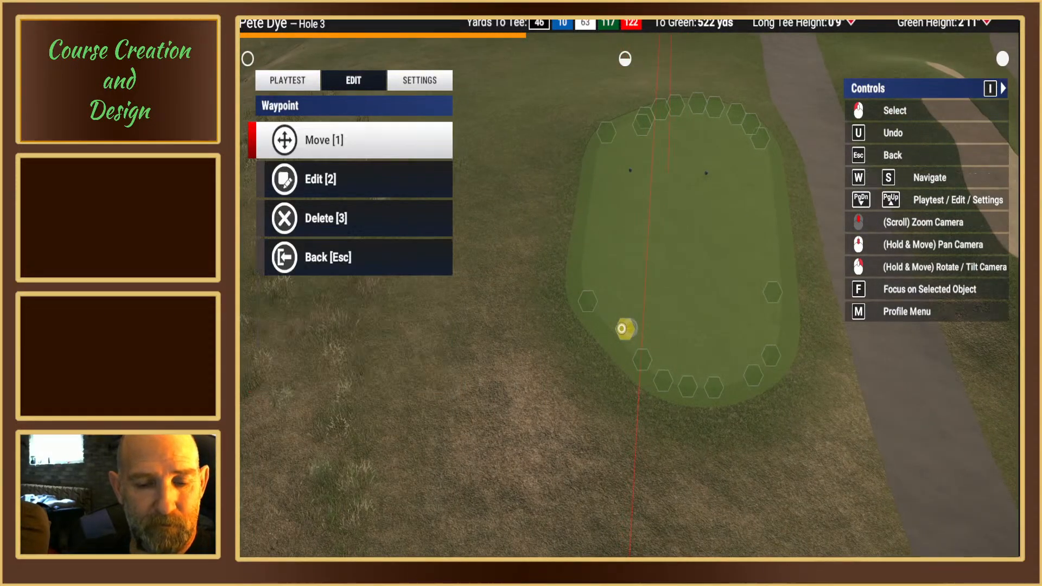
{"action": "key", "text": "1"}
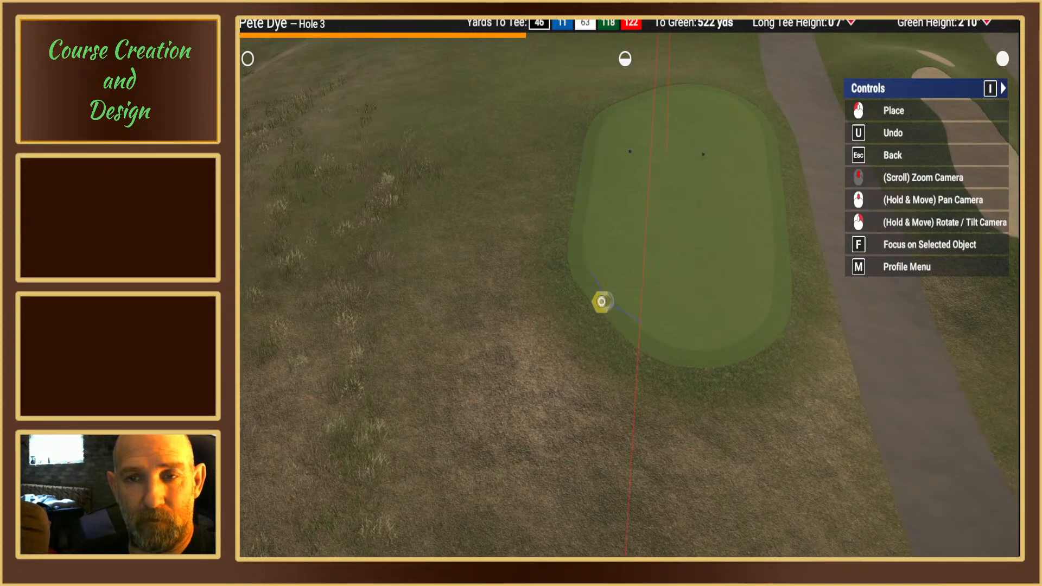
{"action": "left_click", "coordinate": [601, 301]}
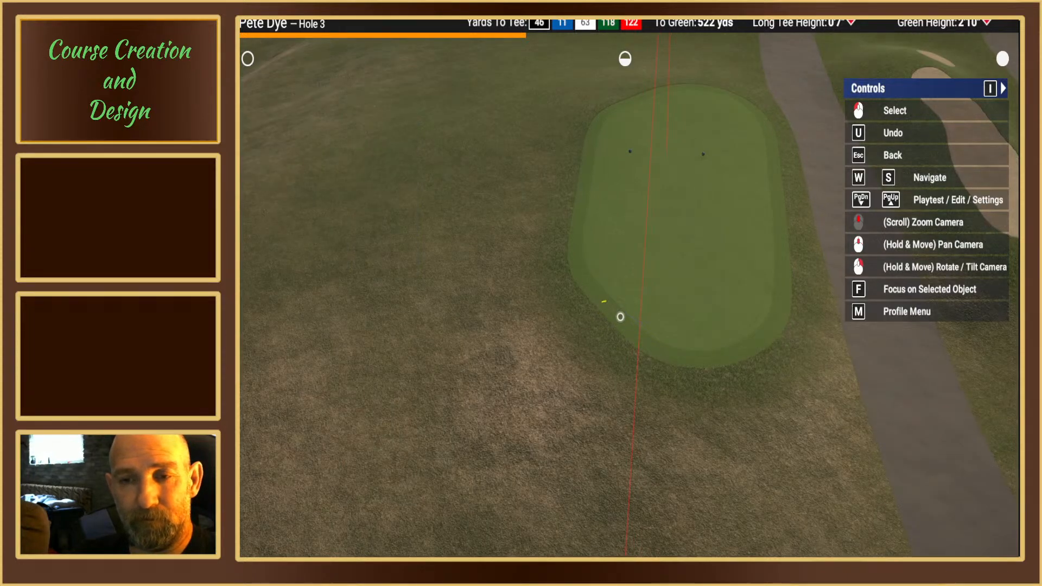
{"action": "key", "text": "Escape"}
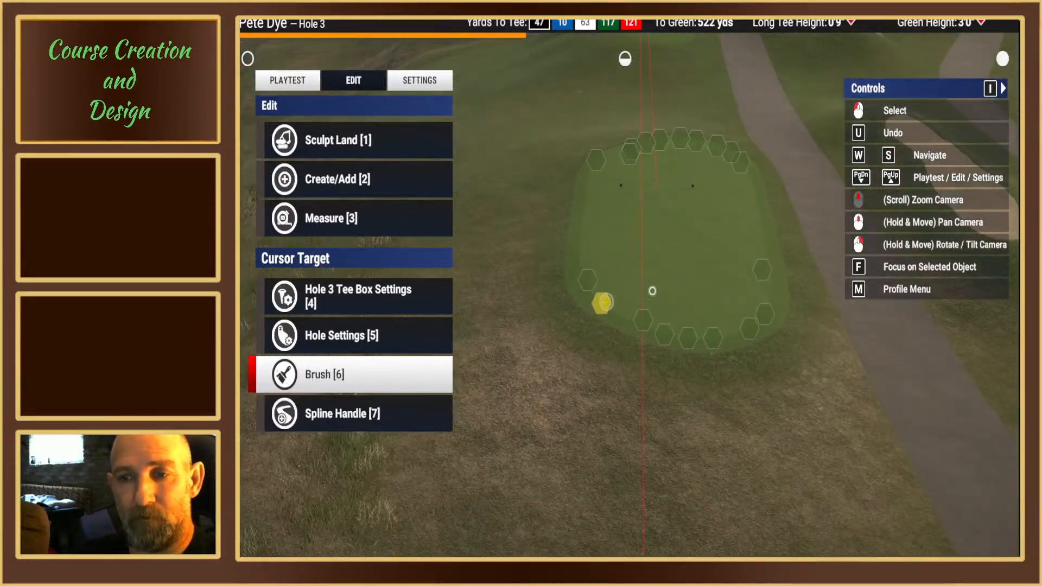
Step: Delete the blue tee box's two spline points about 521 and 524 yards from the green on the cart path side
{"action": "left_click", "coordinate": [762, 270]}
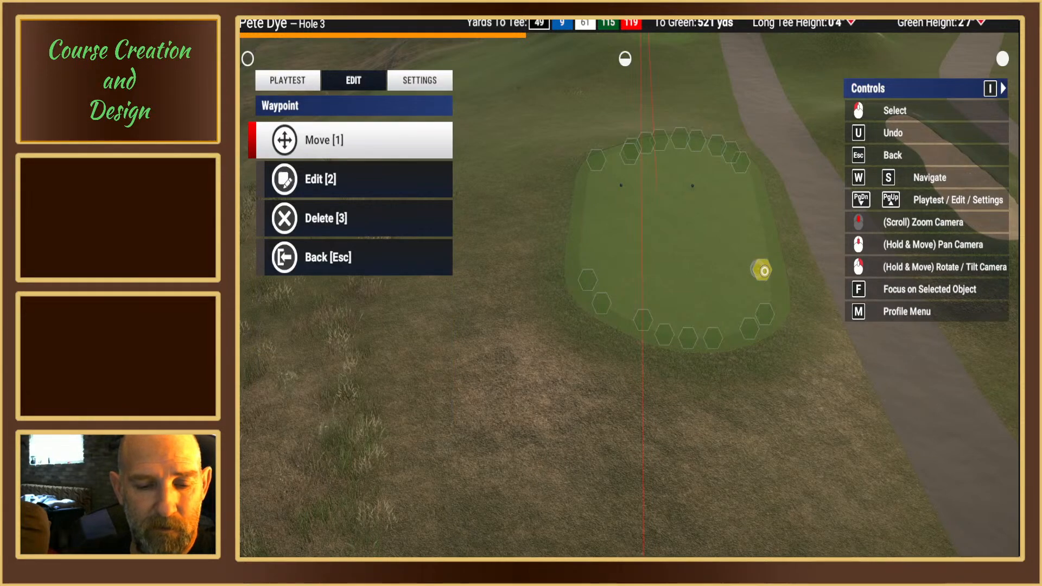
{"action": "key", "text": "3"}
{"action": "key", "text": "1"}
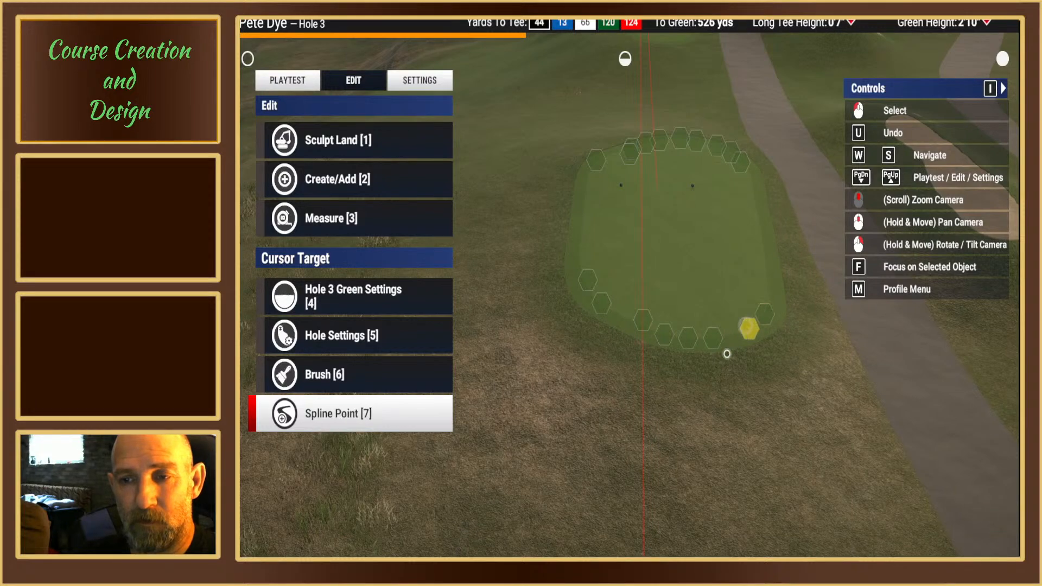
{"action": "left_click", "coordinate": [762, 314]}
{"action": "key", "text": "3"}
{"action": "key", "text": "1"}
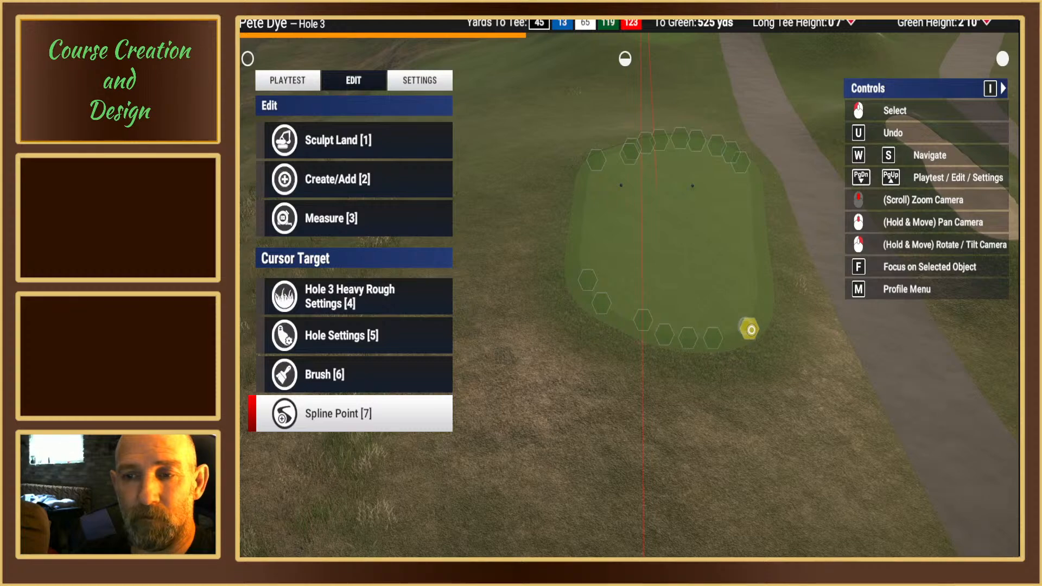
Step: Move the blue tee box's rear spline point on the cart path side forward to about 523 yards from the green
{"action": "left_click", "coordinate": [750, 329]}
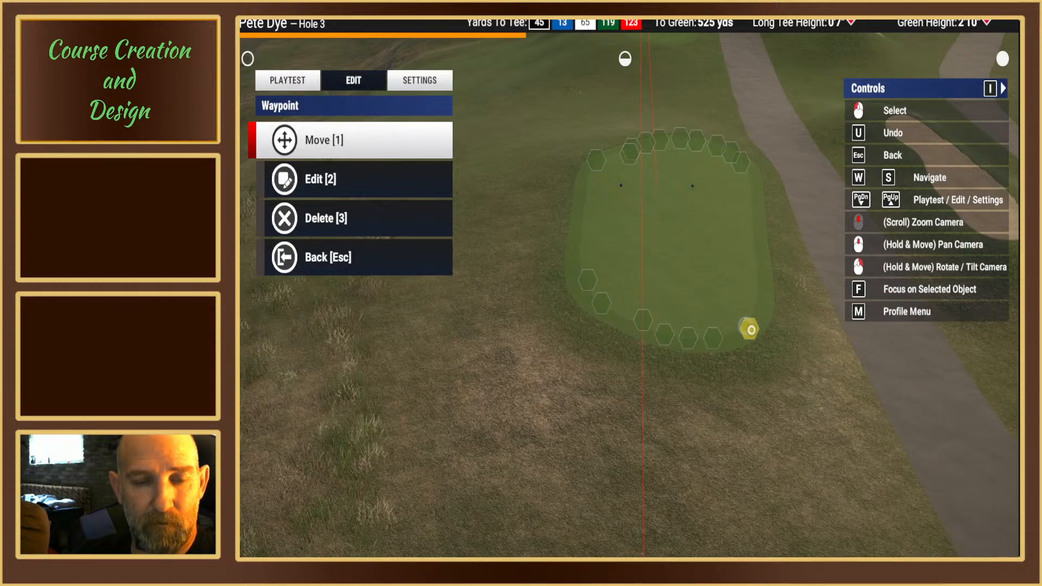
{"action": "key", "text": "1"}
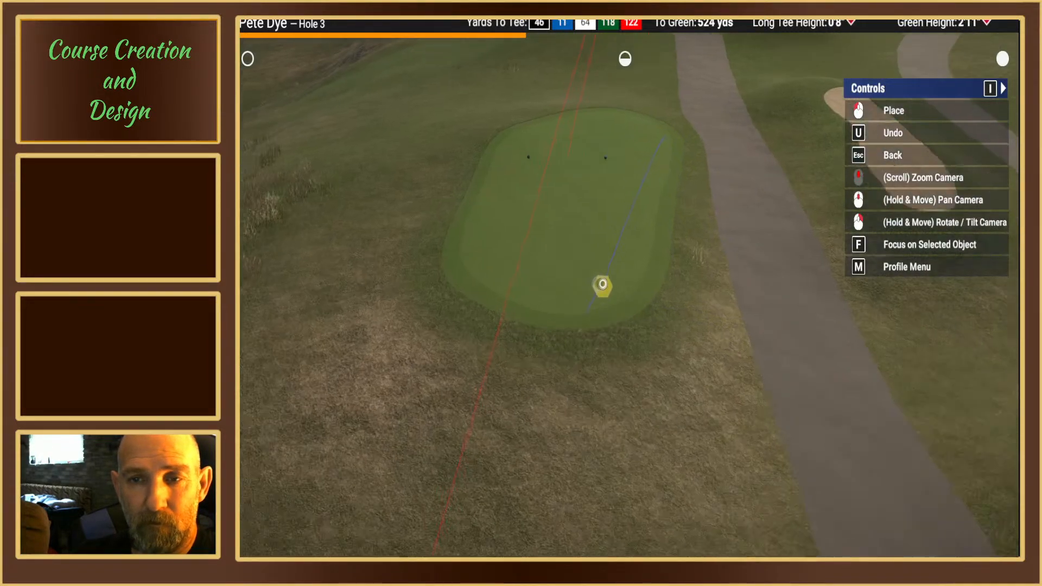
{"action": "right_click_drag", "start_coordinate": [602, 283], "coordinate": [623, 283]}
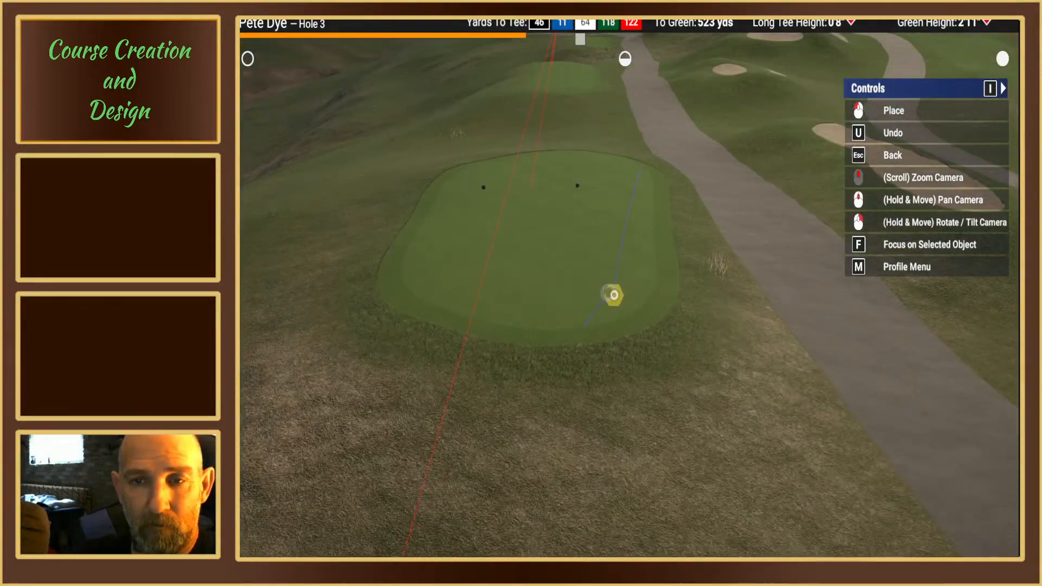
{"action": "left_click", "coordinate": [613, 294]}
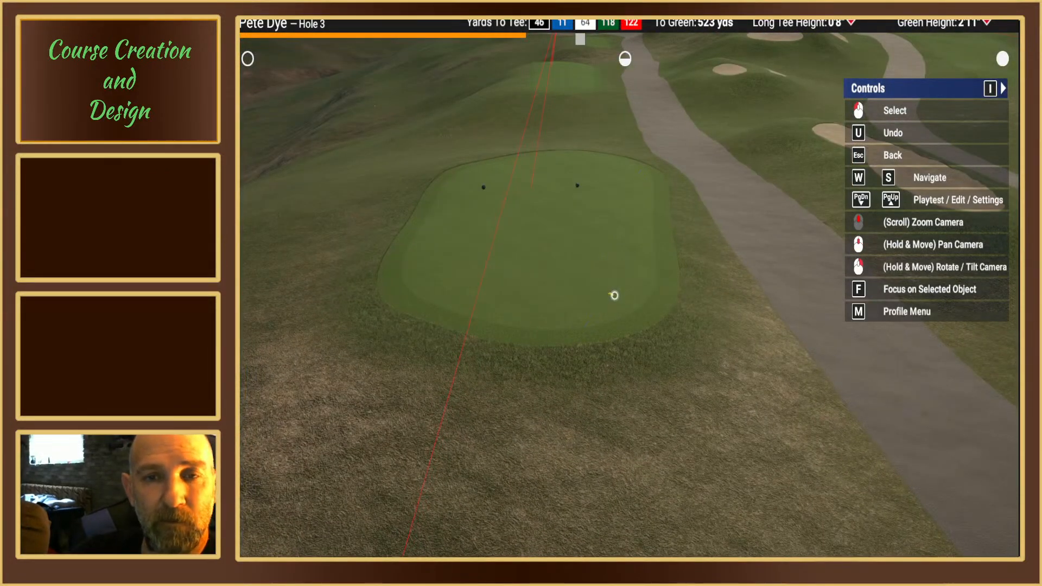
{"action": "mouse_move", "coordinate": [614, 295]}
{"action": "right_mouse_down"}
{"action": "mouse_move", "coordinate": [613, 255]}
{"action": "mouse_move", "coordinate": [623, 284]}
{"action": "right_mouse_up"}
{"action": "key", "text": "Escape"}
{"action": "middle_click_drag", "start_coordinate": [623, 283], "coordinate": [653, 265]}
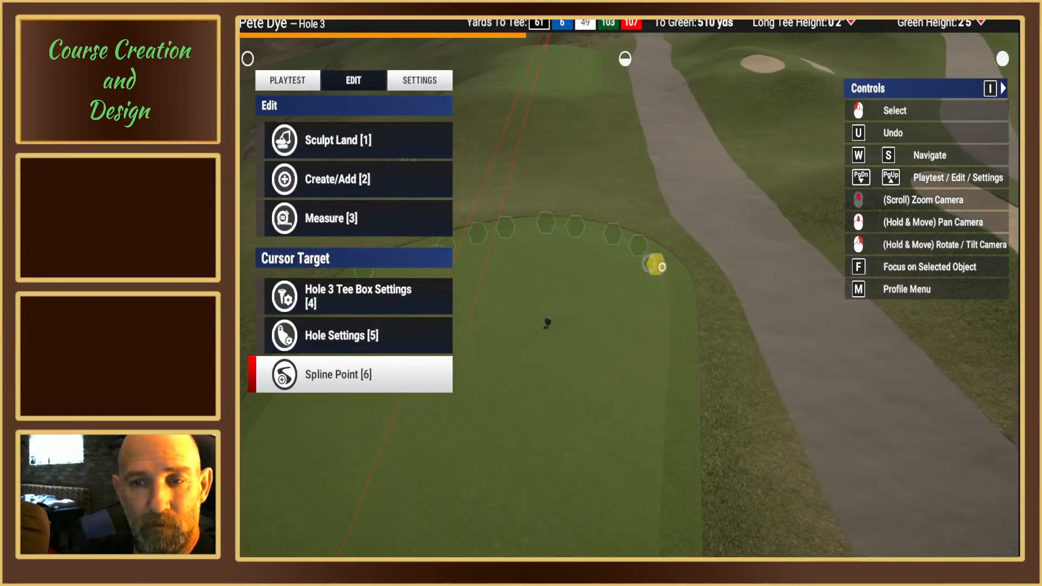
Step: Delete the blue tee box's spline point about 510 yards from the green, at the front corner beside the cart path
{"action": "key", "text": "6"}
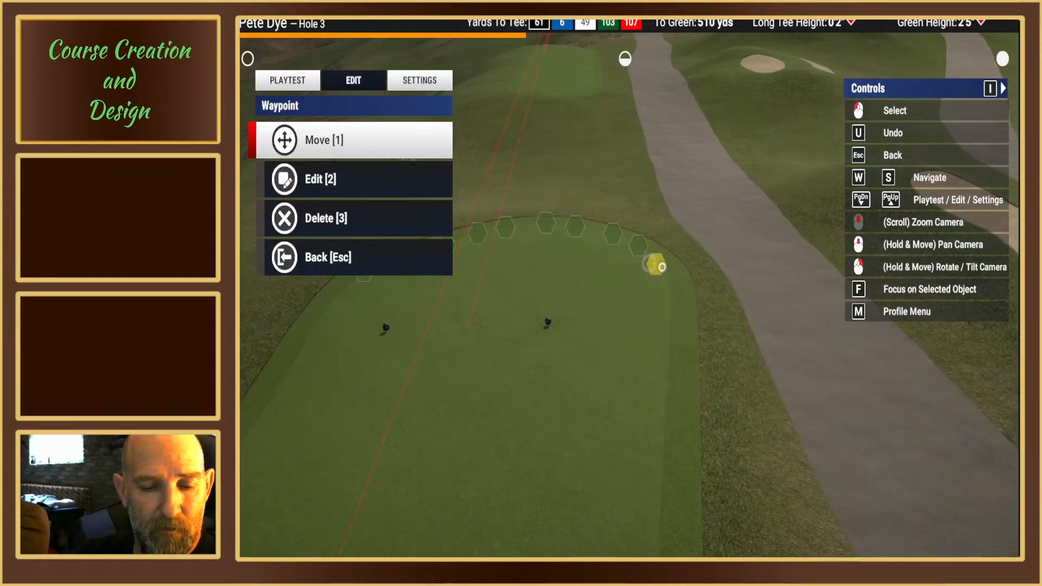
{"action": "key", "text": "3"}
{"action": "key", "text": "1"}
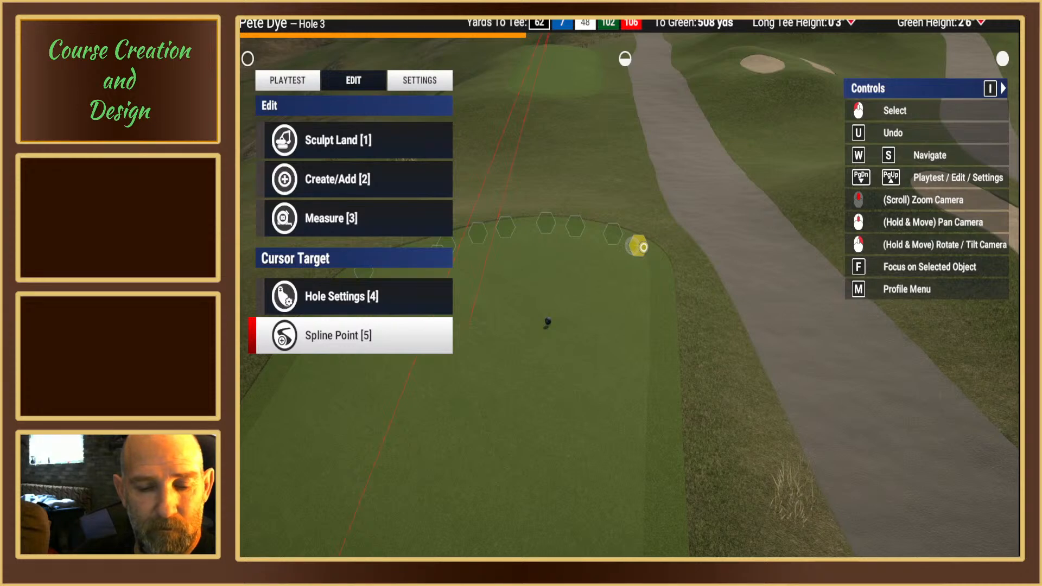
Step: Move the front corner spline point beside the cart path back to about 509 yards from the green
{"action": "key", "text": "5"}
{"action": "key", "text": "1"}
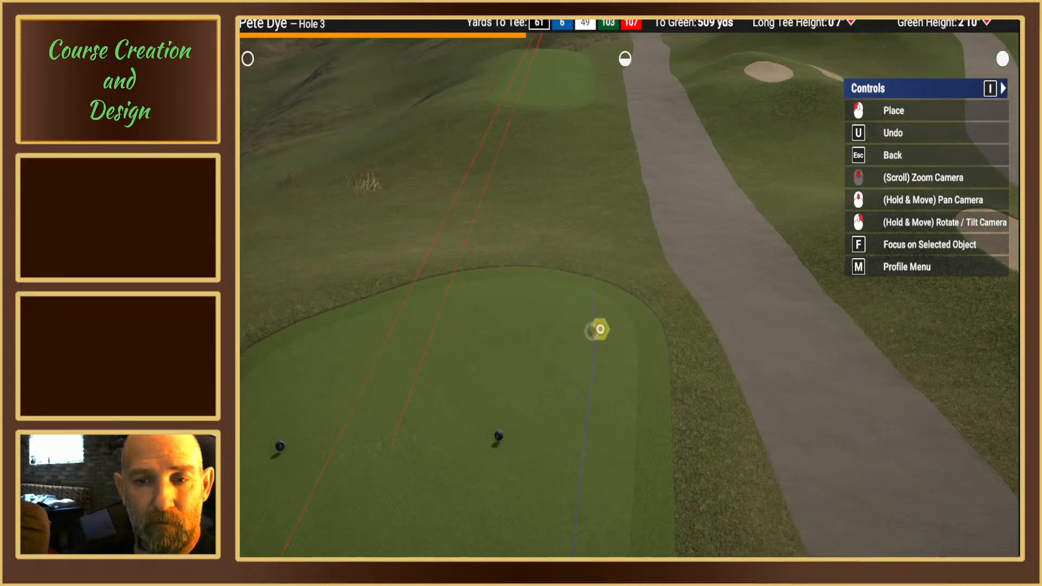
{"action": "left_click", "coordinate": [601, 331]}
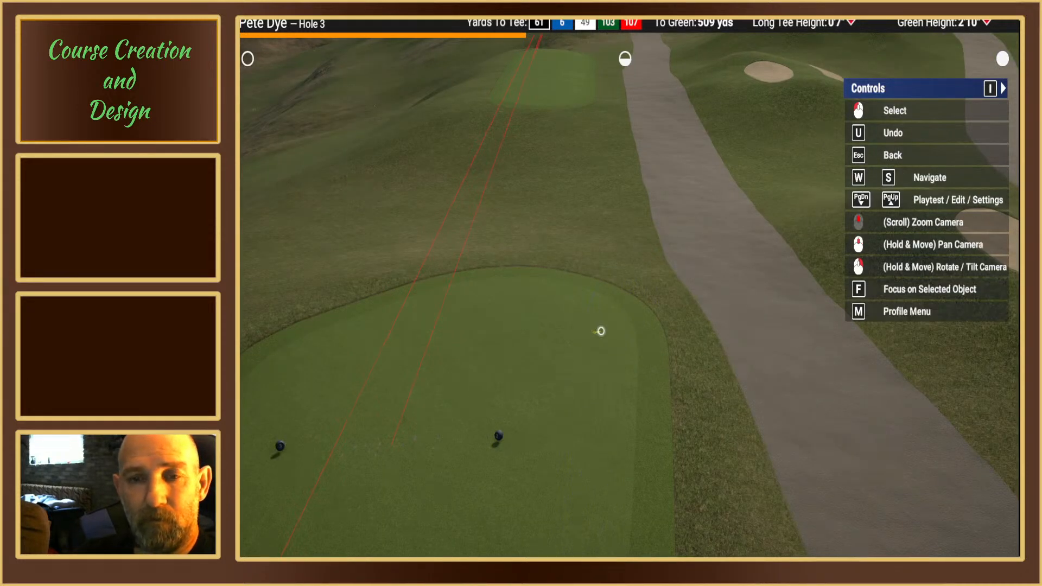
{"action": "left_click", "coordinate": [597, 331]}
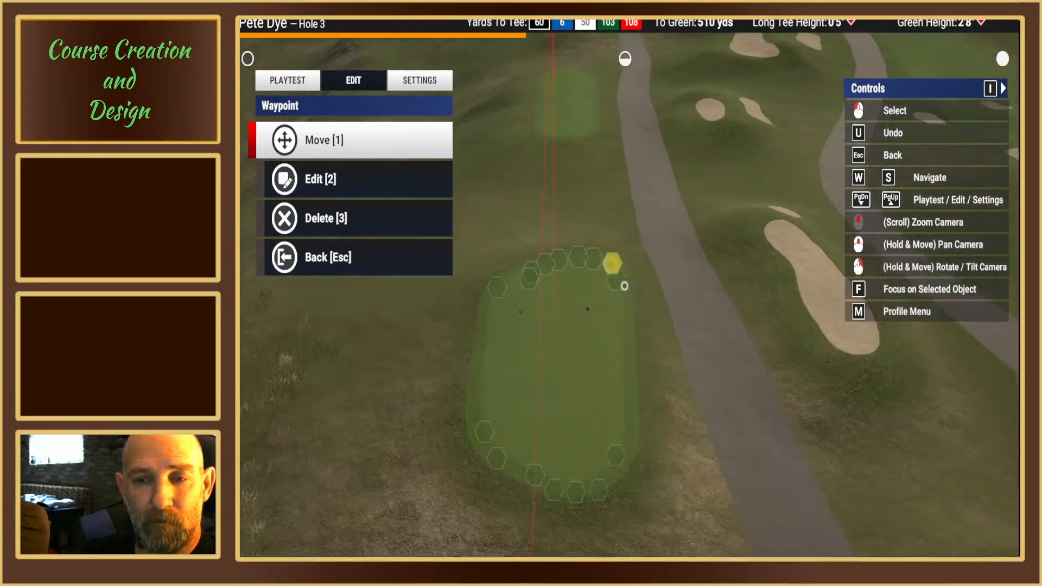
{"action": "key", "text": "Escape"}
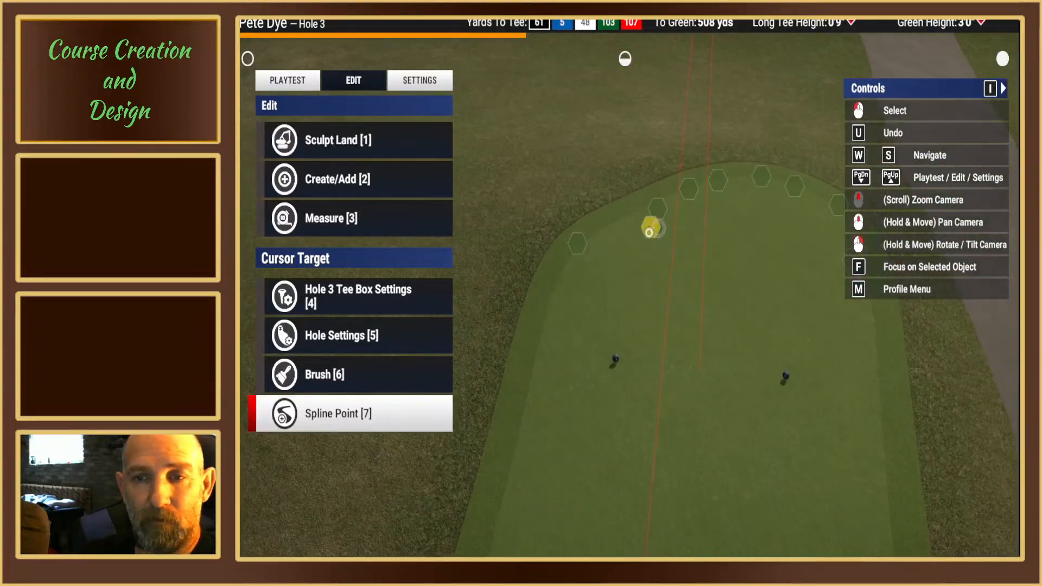
Step: Move the inner front spline point, about 508 yards from the green, outward to fill the front edge away from the cart path
{"action": "left_click", "coordinate": [649, 230]}
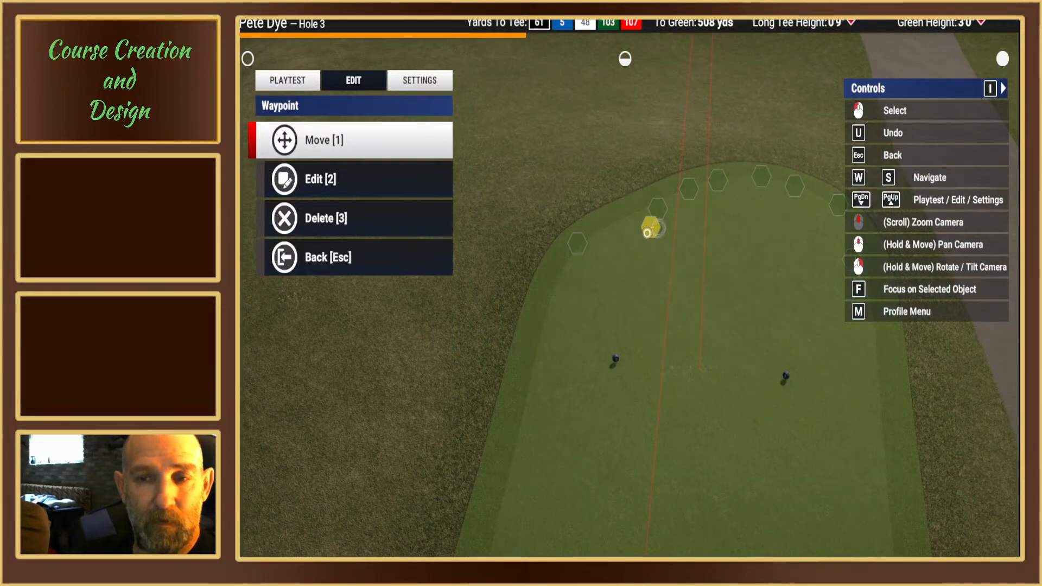
{"action": "key", "text": "1"}
{"action": "left_click", "coordinate": [584, 286]}
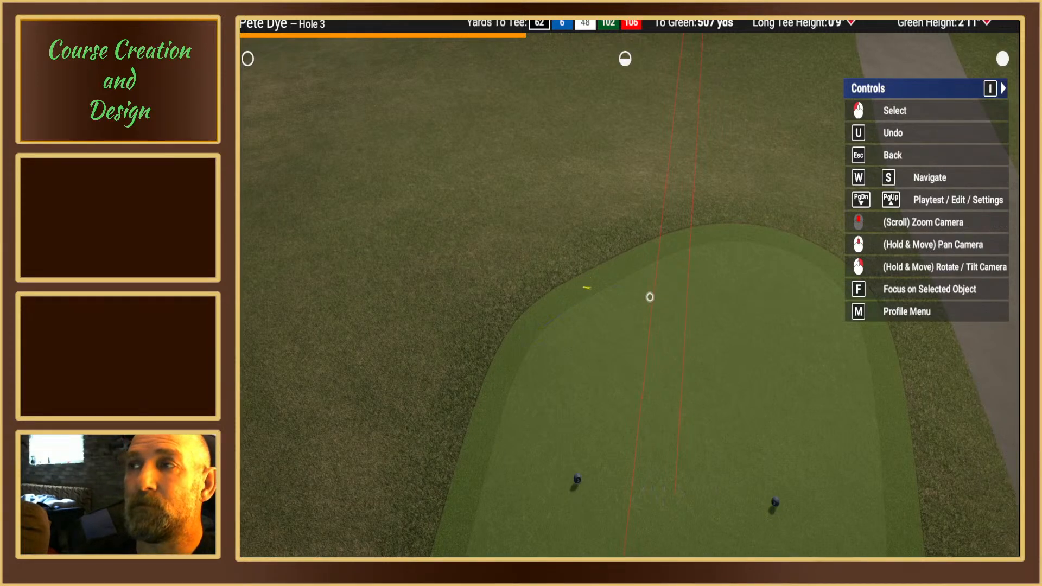
{"action": "key", "text": "Escape"}
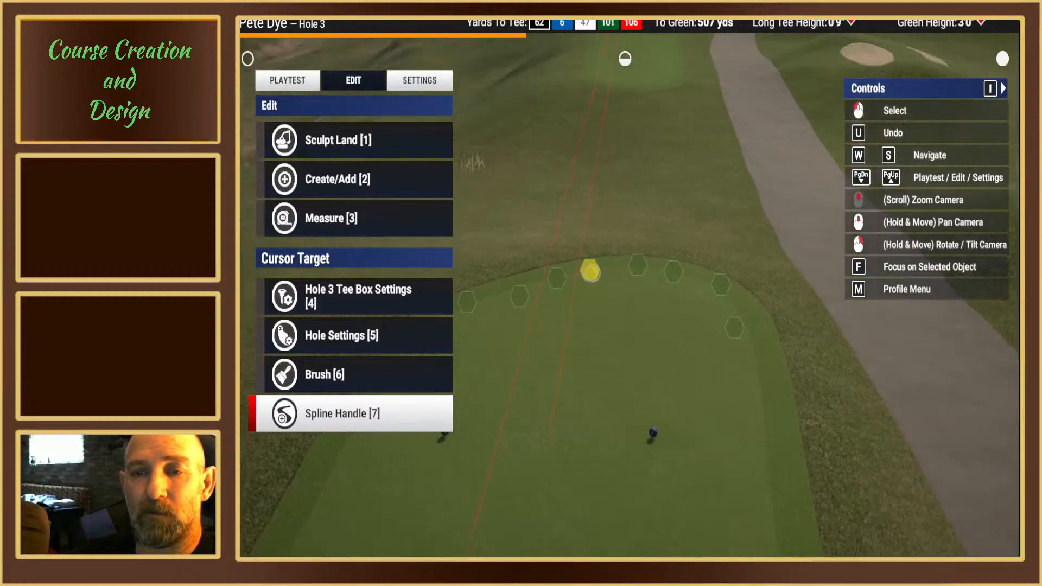
{"action": "right_click_drag", "start_coordinate": [591, 273], "coordinate": [588, 284]}
{"action": "middle_click_drag", "start_coordinate": [588, 284], "coordinate": [628, 293]}
{"action": "right_click_drag", "start_coordinate": [627, 292], "coordinate": [626, 282]}
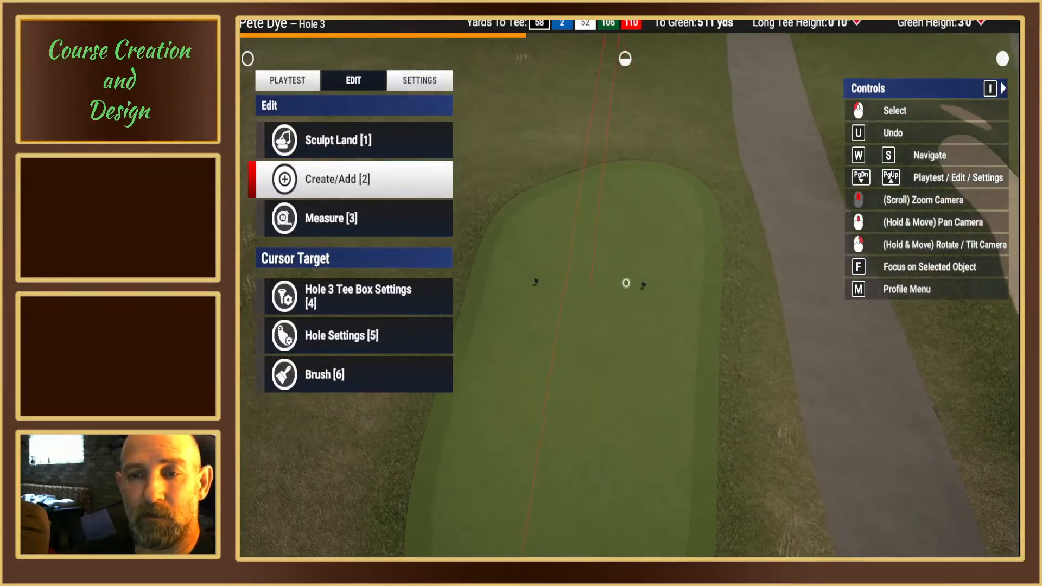
Step: Move the cart-path-side spline point near the front corner back to about 510 yards from the green
{"action": "mouse_move", "coordinate": [693, 216]}
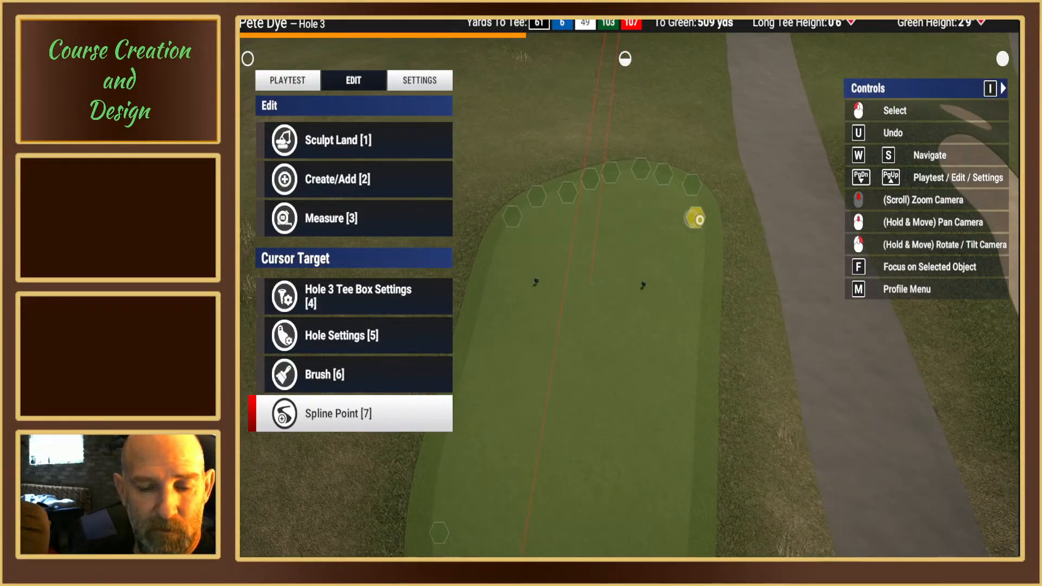
{"action": "left_click", "coordinate": [698, 219]}
{"action": "key", "text": "1"}
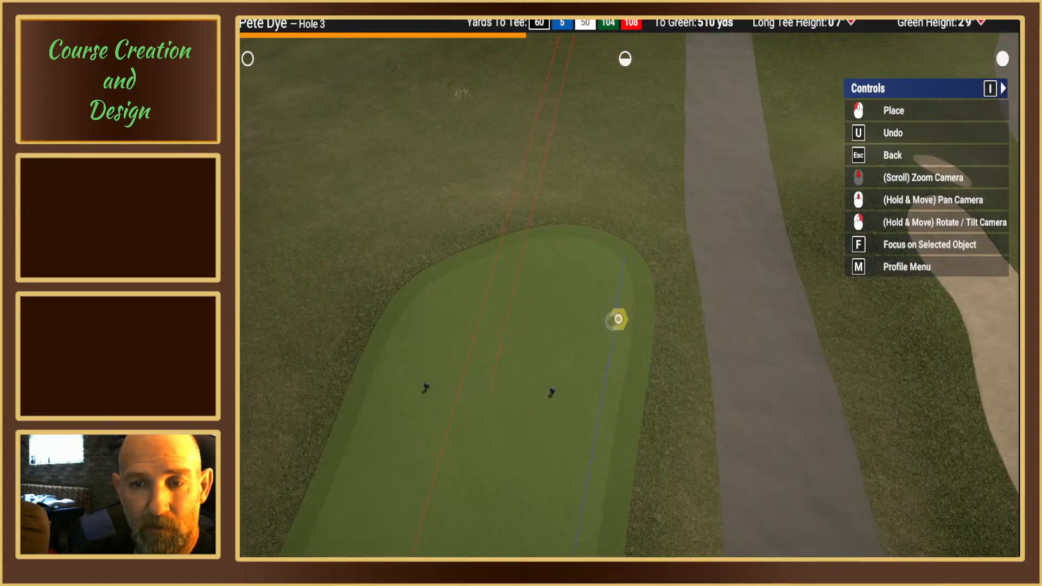
{"action": "left_click", "coordinate": [617, 319]}
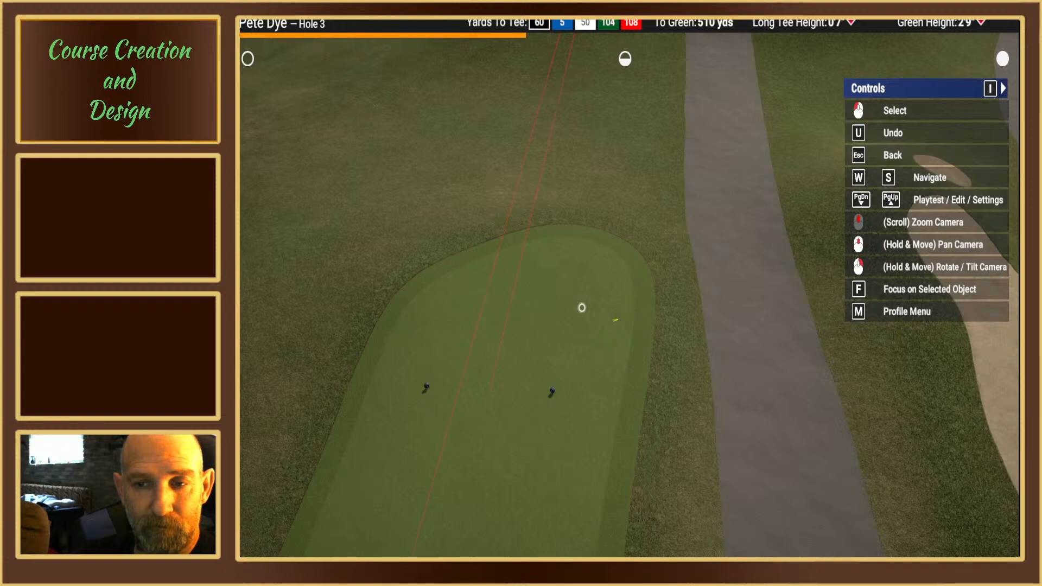
{"action": "key", "text": "Escape"}
{"action": "right_click_drag", "start_coordinate": [581, 308], "coordinate": [624, 258]}
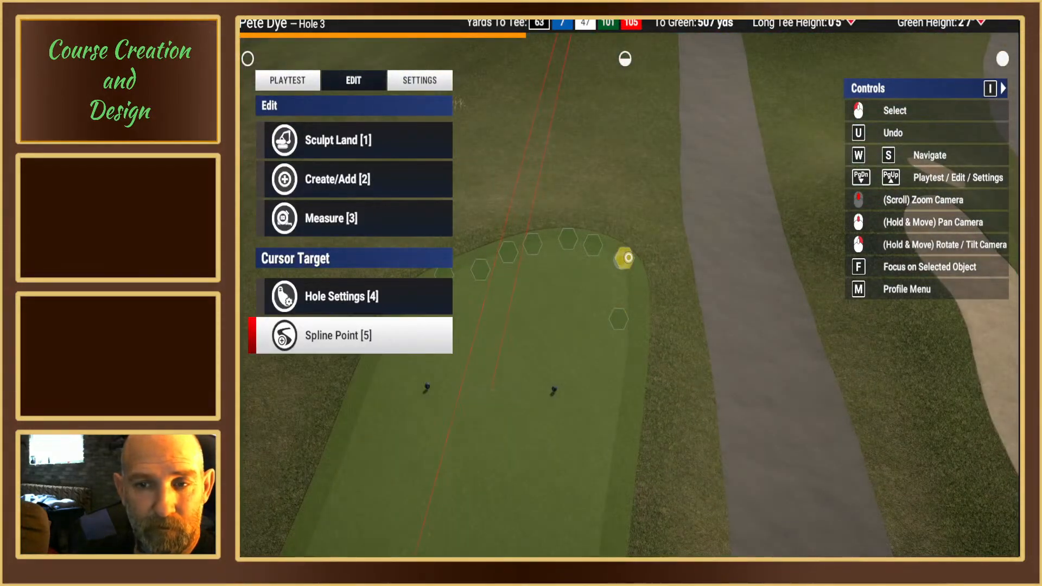
Step: Delete the blue tee box's front corner spline point about 507 yards from the green, beside the cart path
{"action": "left_click", "coordinate": [627, 257]}
{"action": "key", "text": "3"}
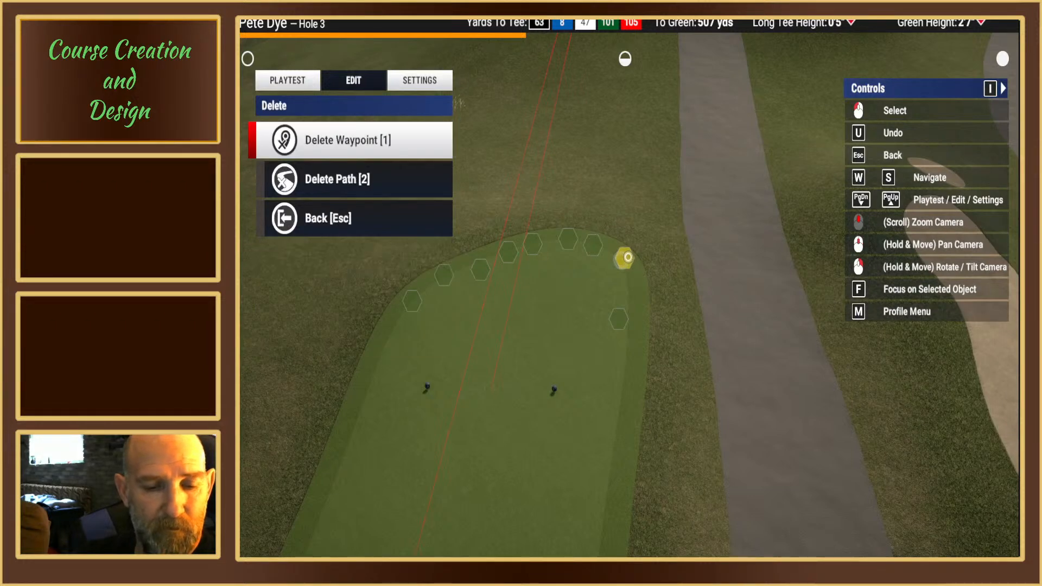
{"action": "key", "text": "1"}
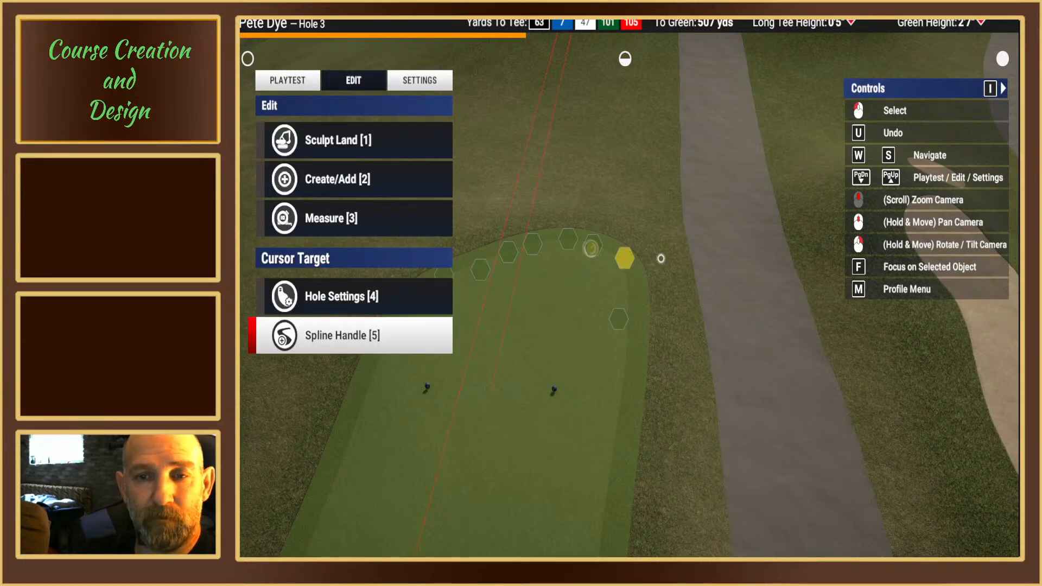
{"action": "right_click_drag", "start_coordinate": [658, 263], "coordinate": [618, 277]}
Step: Move the front edge spline point nearest the cart path into the corner, about 508 yards from the green
{"action": "left_click", "coordinate": [589, 248]}
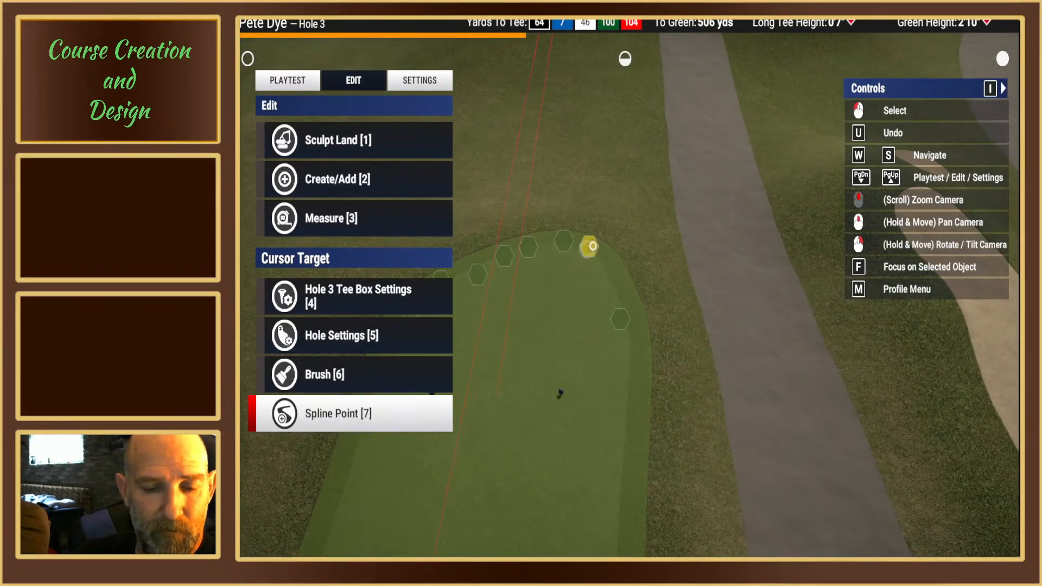
{"action": "left_click", "coordinate": [593, 246]}
{"action": "key", "text": "1"}
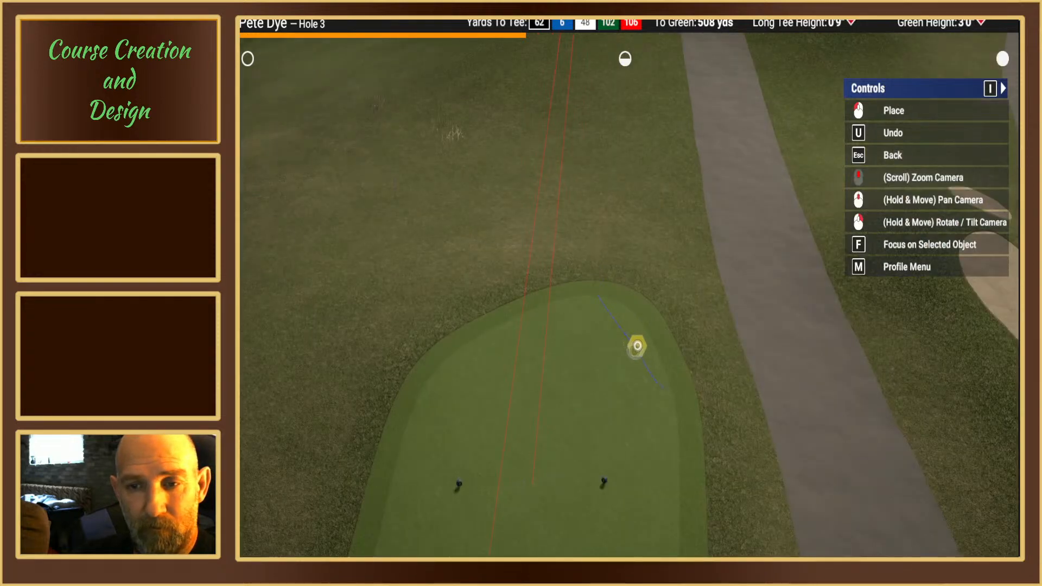
{"action": "left_click", "coordinate": [638, 345]}
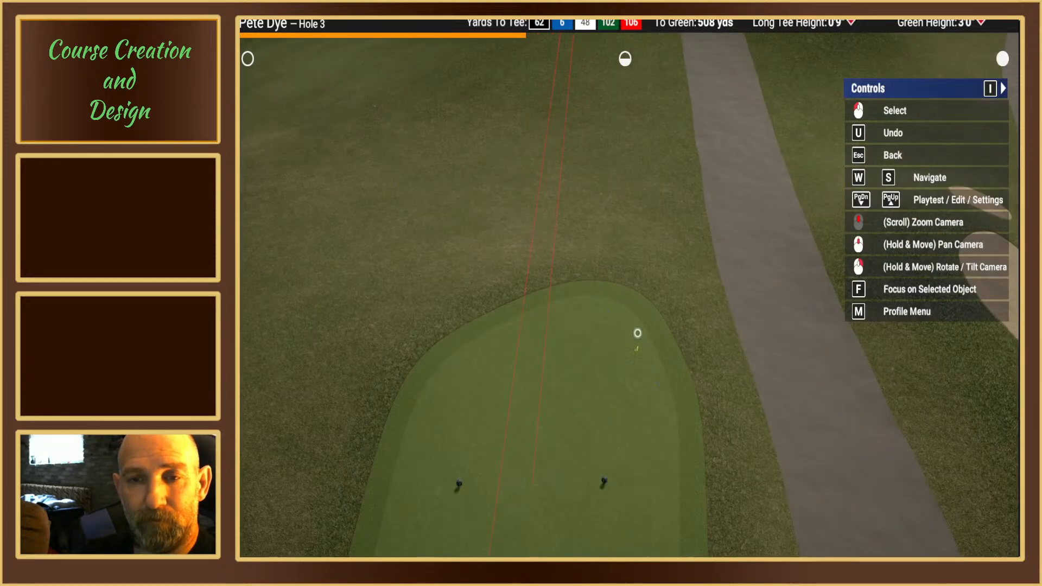
{"action": "left_click", "coordinate": [635, 324]}
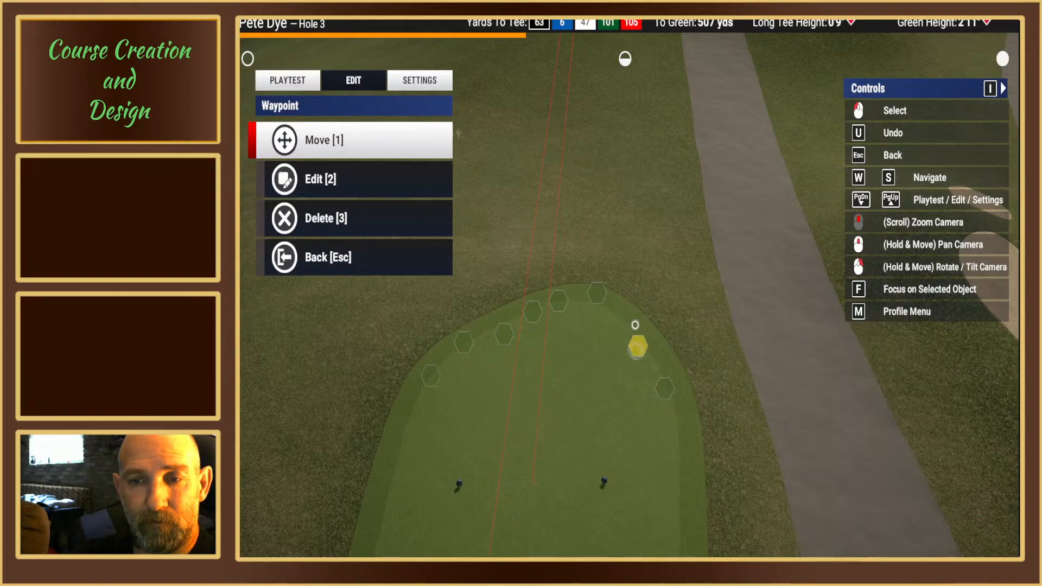
{"action": "key", "text": "Escape"}
Step: Move the next front edge spline point toward the cart path, to about 507 yards from the green
{"action": "left_click", "coordinate": [599, 294]}
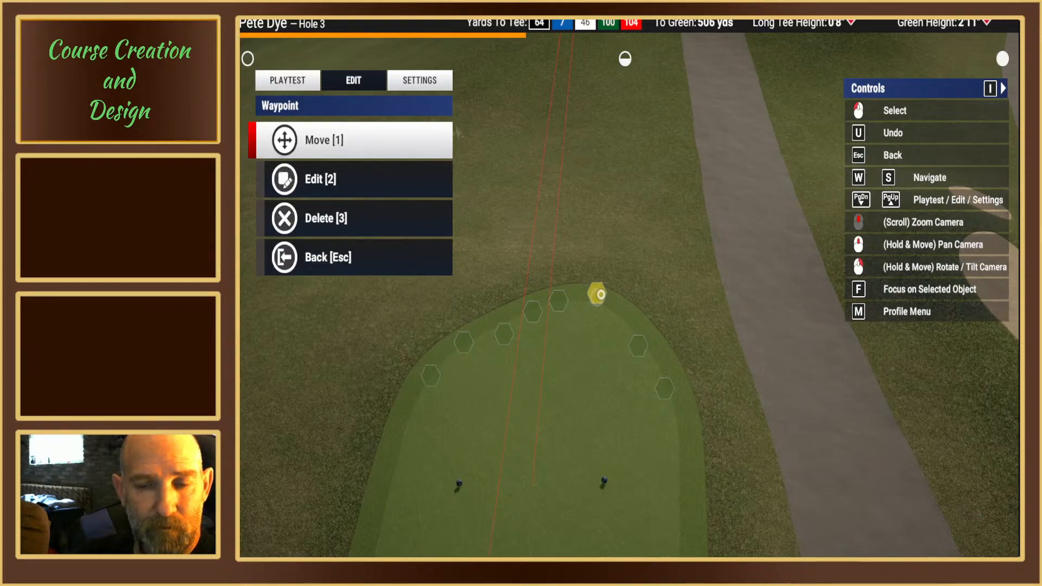
{"action": "key", "text": "1"}
{"action": "left_click", "coordinate": [632, 333]}
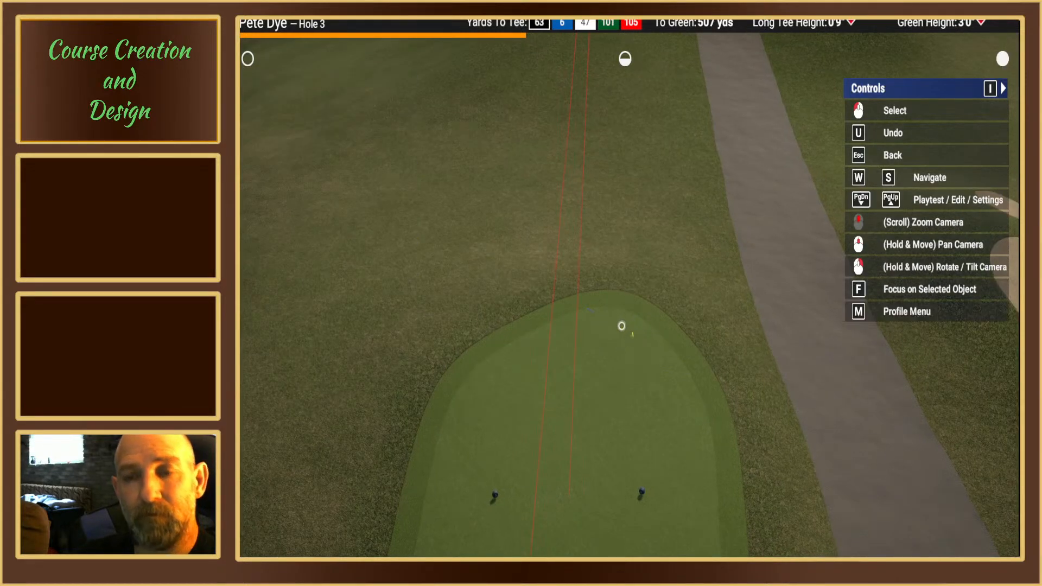
{"action": "left_click", "coordinate": [621, 326]}
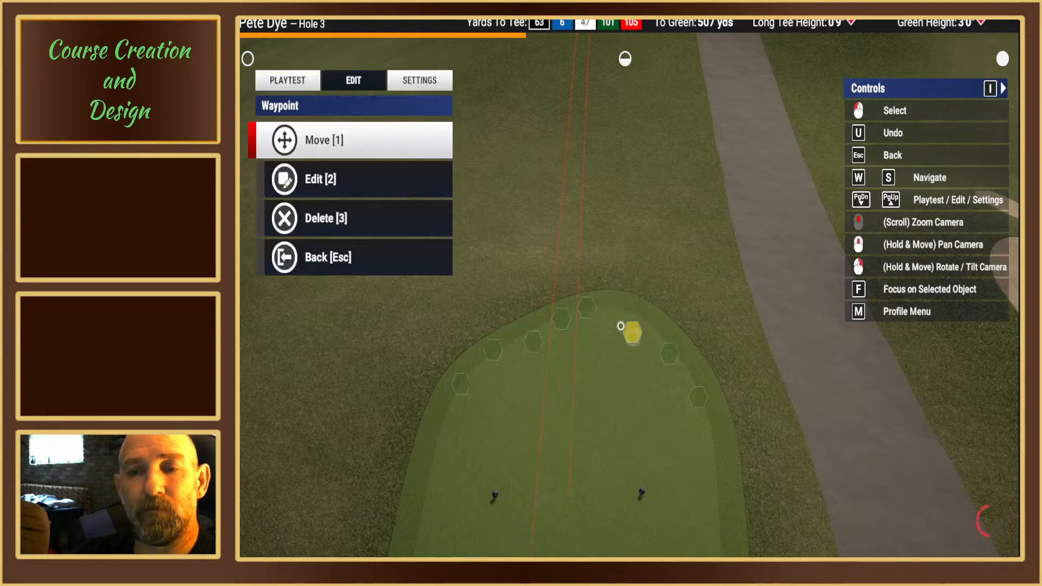
{"action": "key", "text": "Escape"}
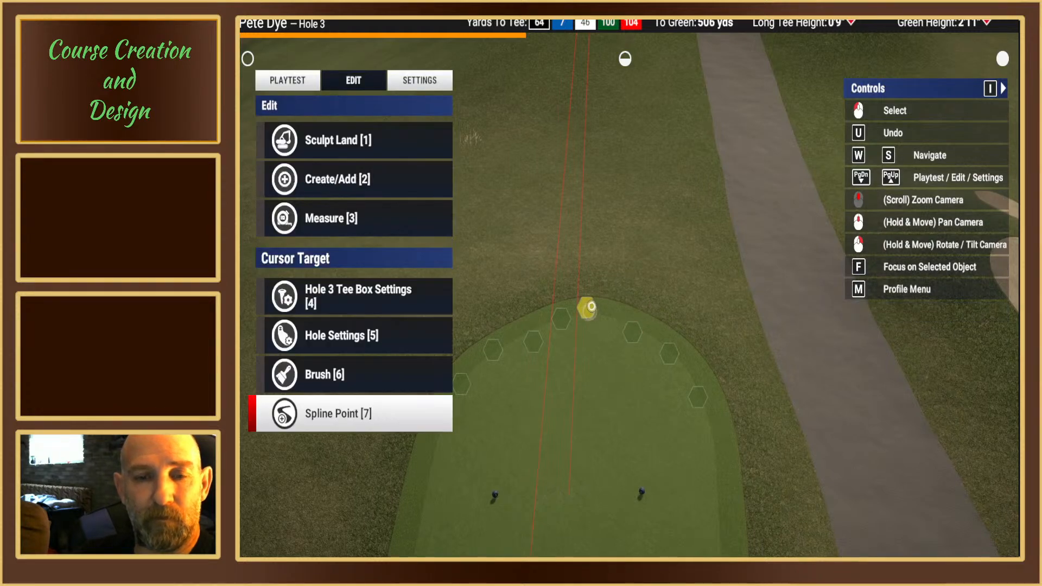
Step: Shift the front edge spline point beside the red aiming line toward the cart path, about 506 yards from the green
{"action": "left_click", "coordinate": [591, 307]}
{"action": "key", "text": "1"}
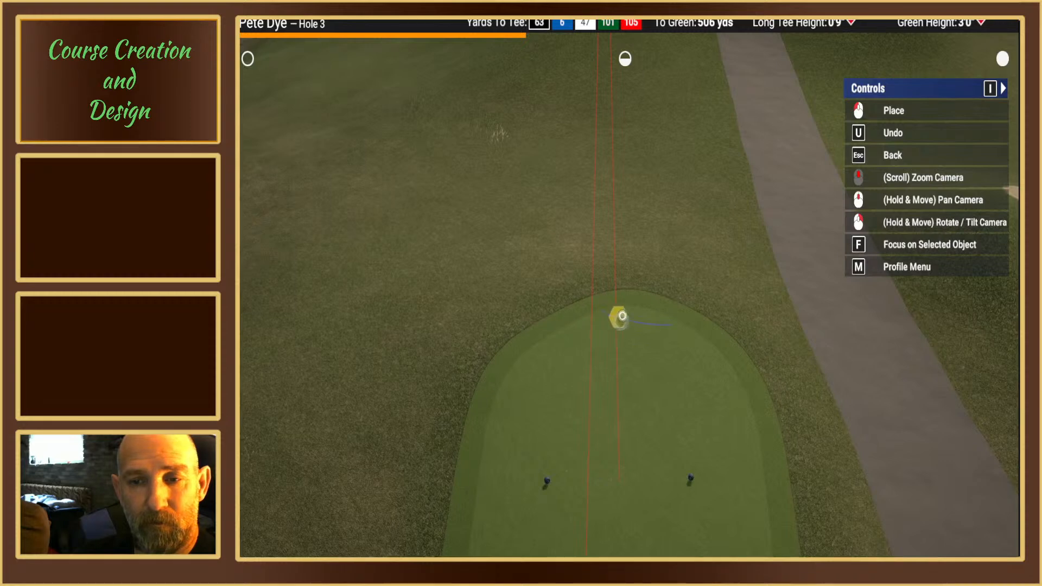
{"action": "left_click", "coordinate": [634, 314]}
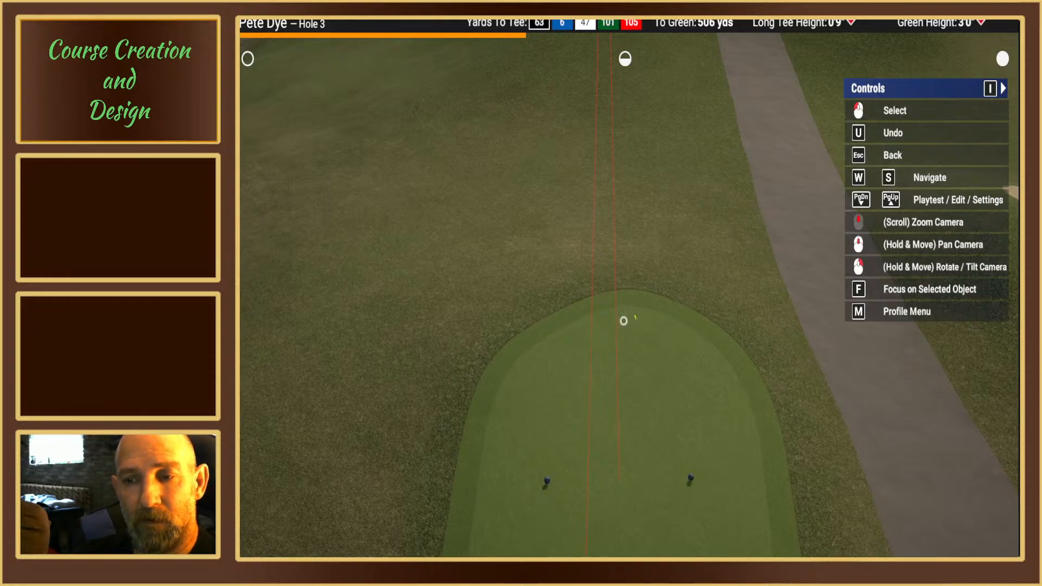
{"action": "left_click", "coordinate": [622, 324]}
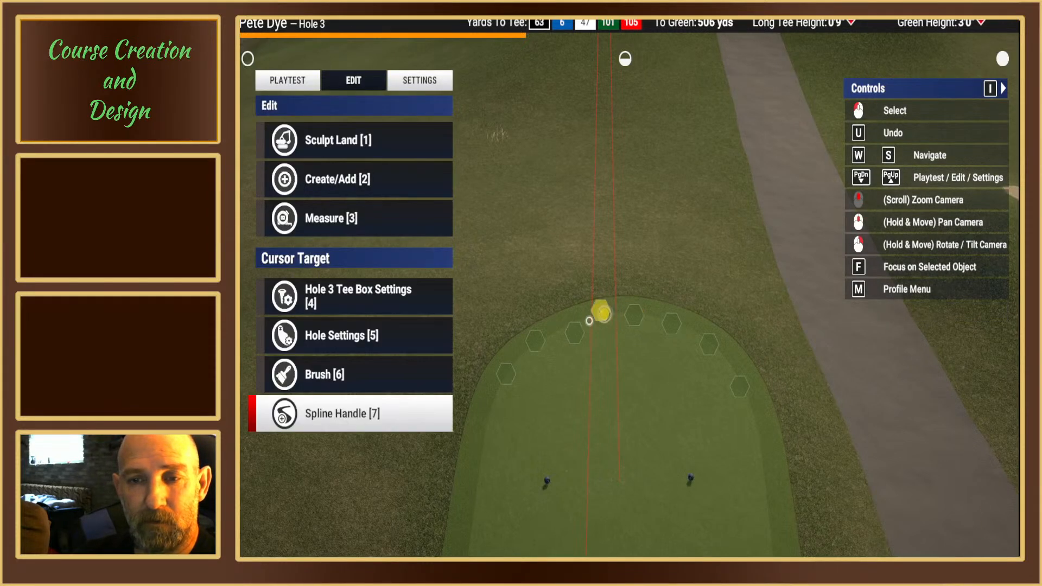
Step: Move the front edge spline point on the far side of the red aiming line outward, to about 506 yards from the green
{"action": "left_click", "coordinate": [573, 334]}
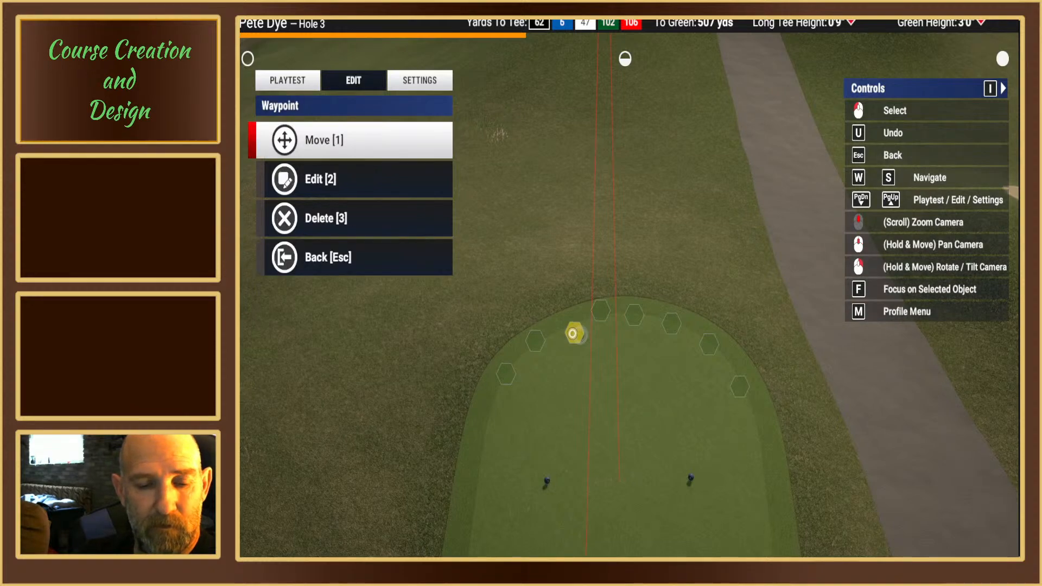
{"action": "key", "text": "1"}
{"action": "left_click", "coordinate": [612, 290]}
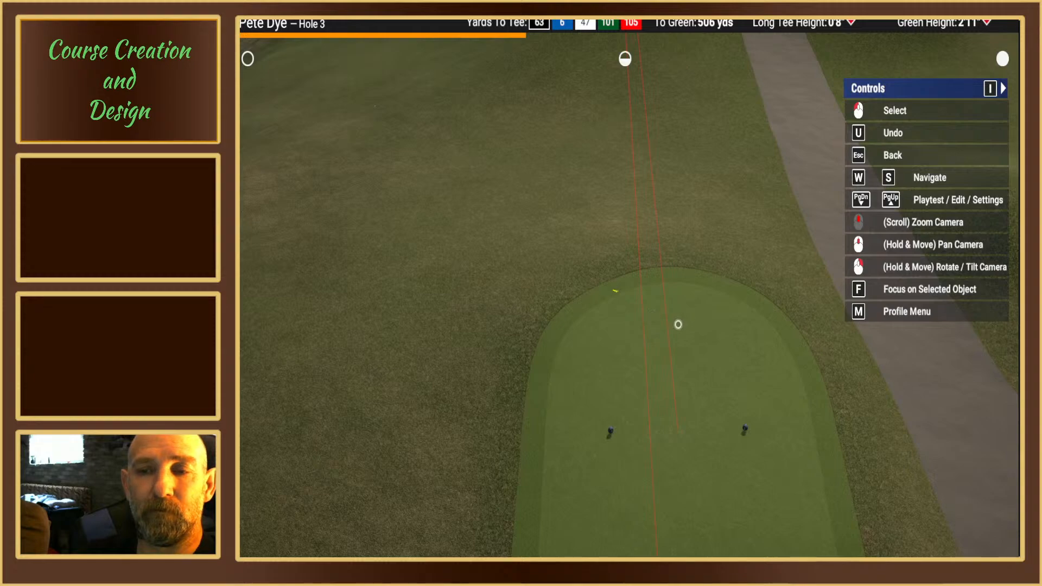
{"action": "key", "text": "Escape"}
Step: Move the blue tee box's rear side spline point nearest the cart path forward, to about 522 yards from the green
{"action": "right_click_drag", "start_coordinate": [682, 283], "coordinate": [683, 298]}
{"action": "middle_click_drag", "start_coordinate": [683, 298], "coordinate": [621, 288]}
{"action": "mouse_move", "coordinate": [570, 320]}
{"action": "right_mouse_down"}
{"action": "mouse_move", "coordinate": [566, 294]}
{"action": "mouse_move", "coordinate": [555, 304]}
{"action": "mouse_move", "coordinate": [572, 336]}
{"action": "right_mouse_up"}
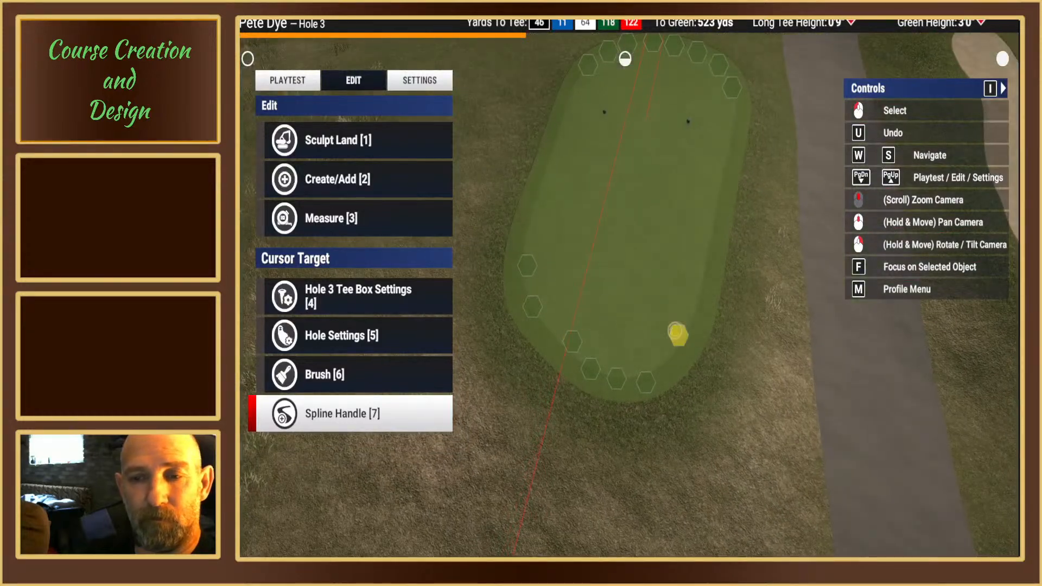
{"action": "right_click_drag", "start_coordinate": [677, 334], "coordinate": [682, 326]}
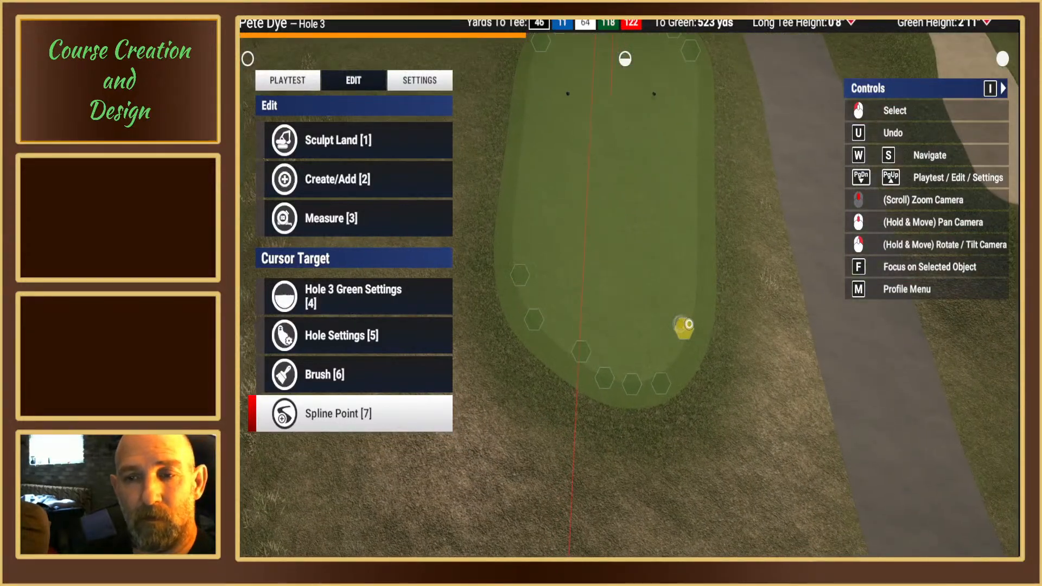
{"action": "left_click", "coordinate": [684, 326]}
{"action": "key", "text": "1"}
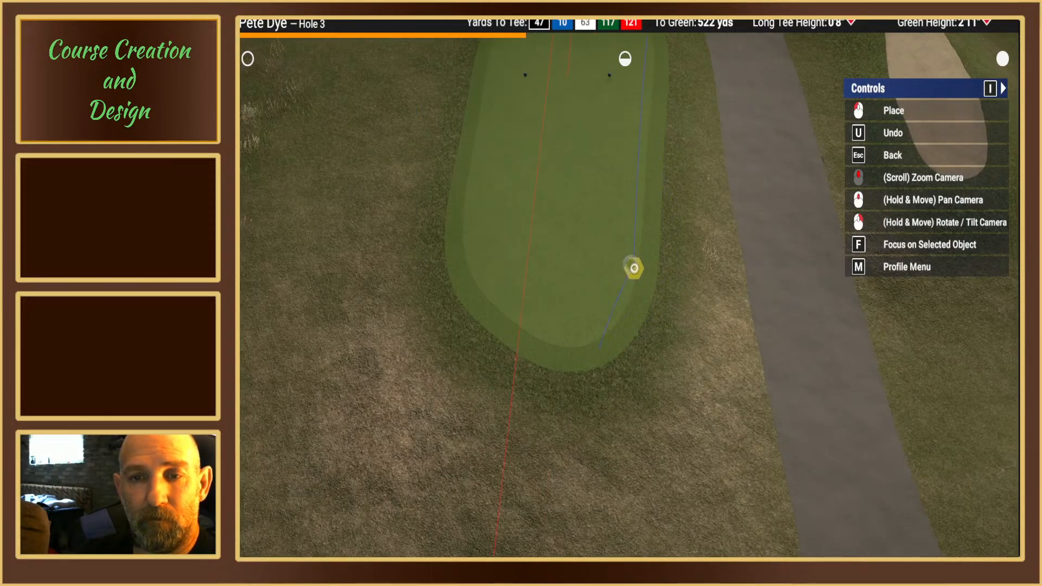
{"action": "left_click", "coordinate": [633, 268]}
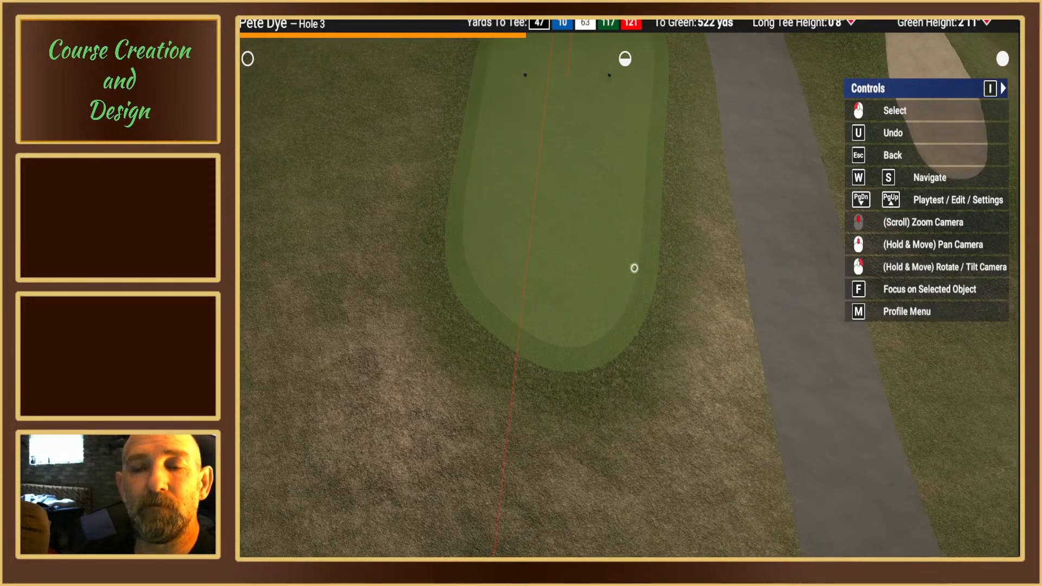
{"action": "left_click", "coordinate": [634, 267]}
{"action": "mouse_move", "coordinate": [634, 269]}
{"action": "right_mouse_down"}
{"action": "mouse_move", "coordinate": [629, 293]}
{"action": "mouse_move", "coordinate": [632, 280]}
{"action": "right_mouse_up"}
{"action": "key", "text": "Escape"}
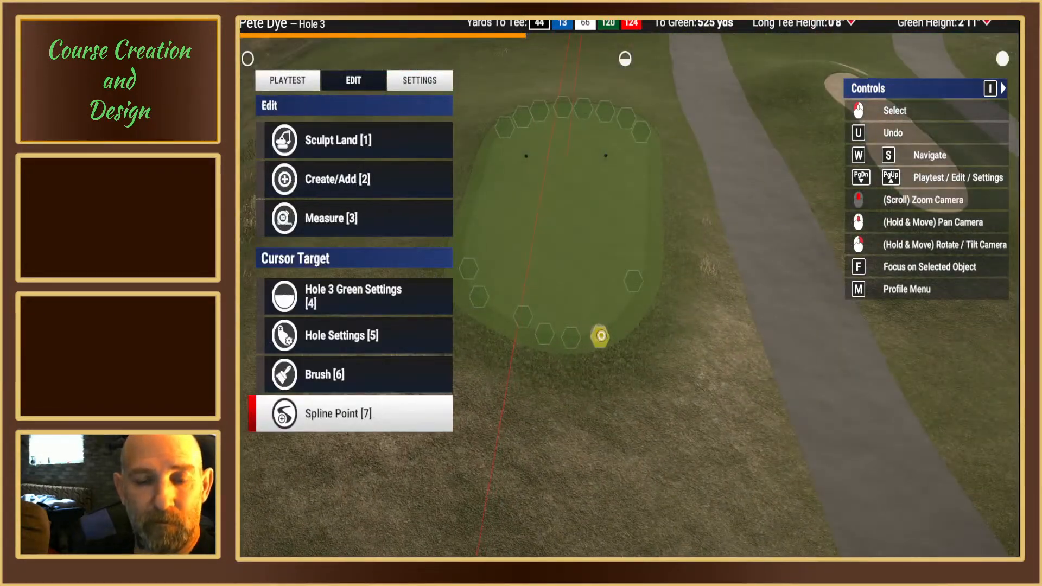
Step: Move the rear edge spline point nearest the cart path into the rear corner, about 524 yards from the green
{"action": "key", "text": "1"}
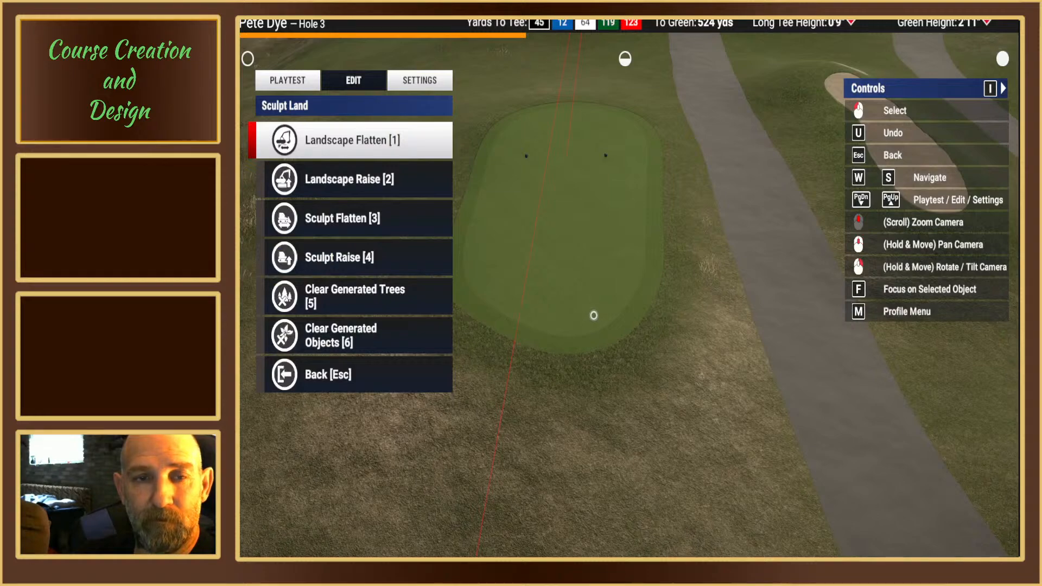
{"action": "key", "text": "Escape"}
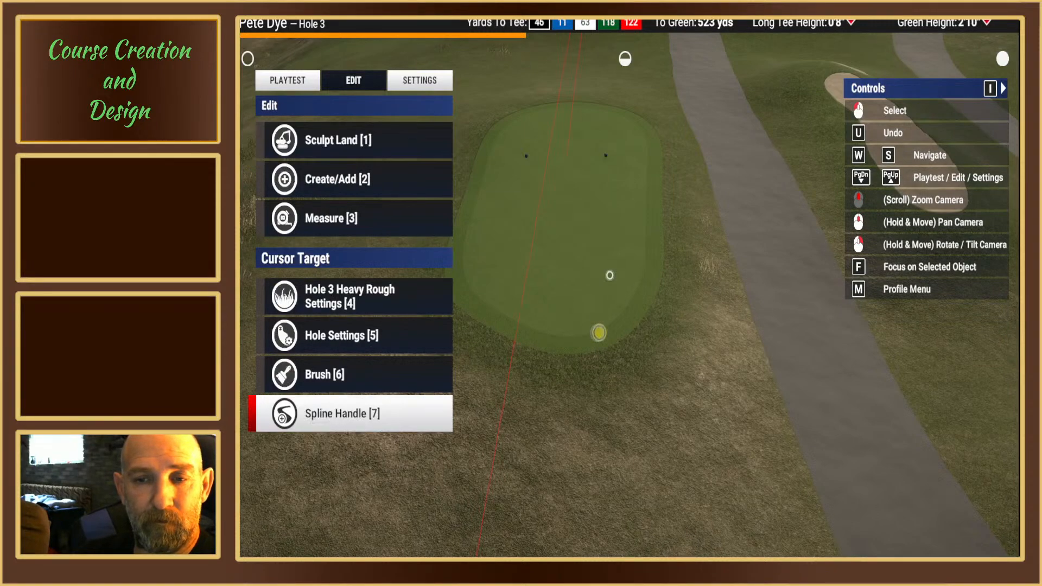
{"action": "left_click", "coordinate": [600, 338]}
{"action": "key", "text": "1"}
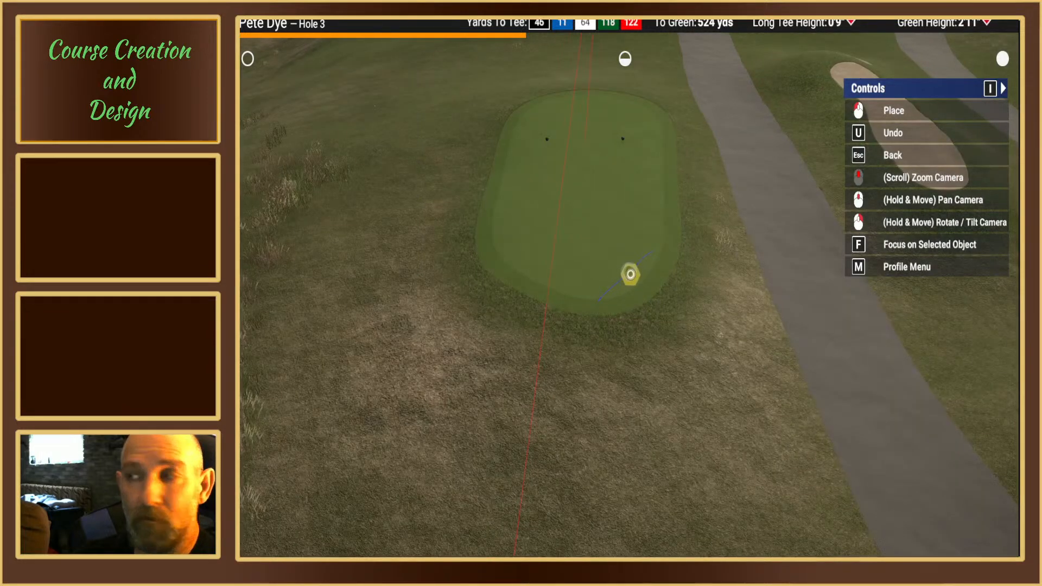
{"action": "left_click", "coordinate": [630, 274]}
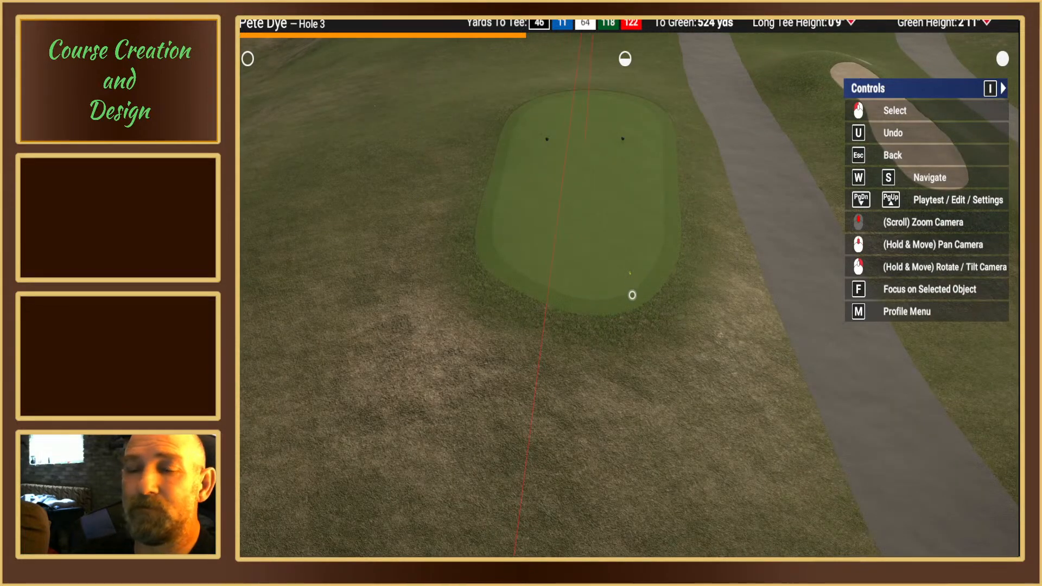
{"action": "key", "text": "Escape"}
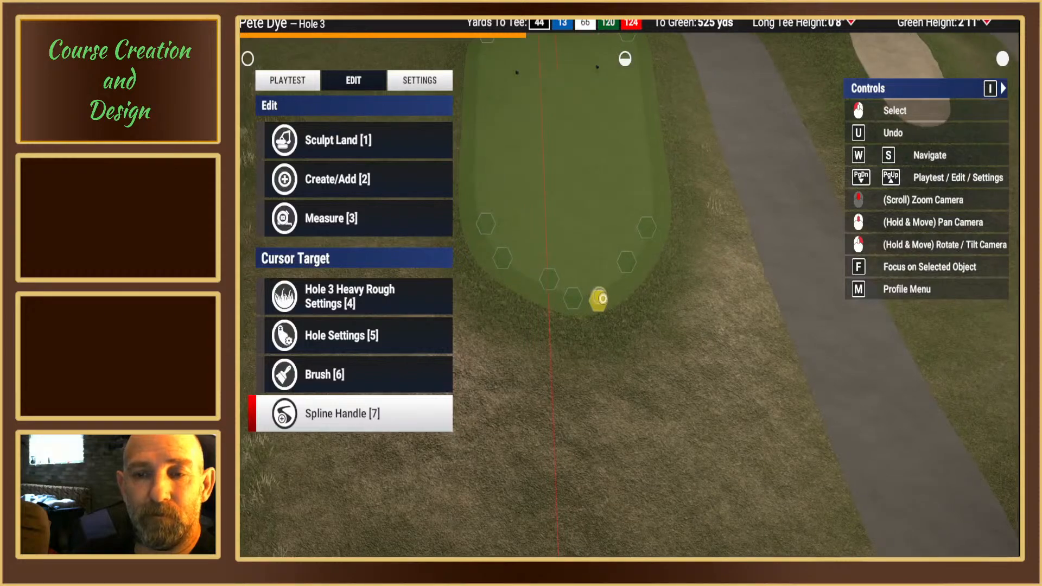
Step: Shift the next rear edge spline point toward the cart path corner, to about 524 yards from the green
{"action": "left_click", "coordinate": [601, 299]}
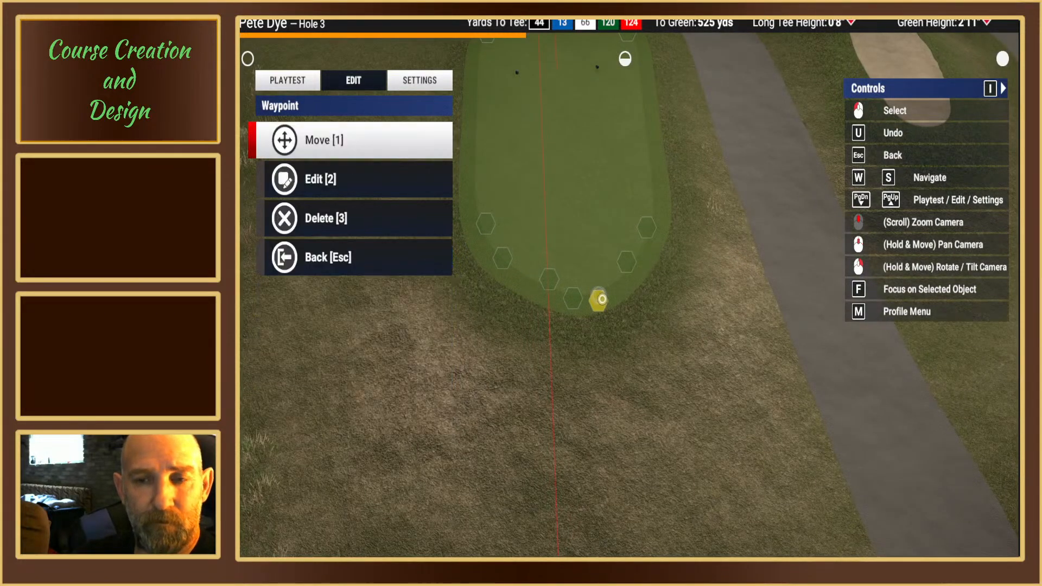
{"action": "key", "text": "1"}
{"action": "left_click", "coordinate": [620, 267]}
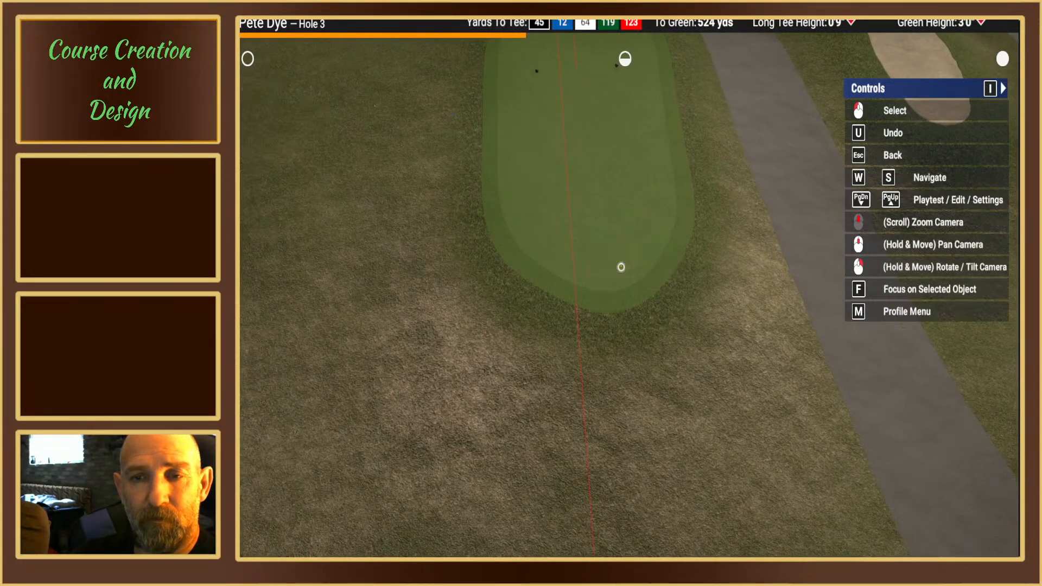
{"action": "left_click", "coordinate": [620, 267]}
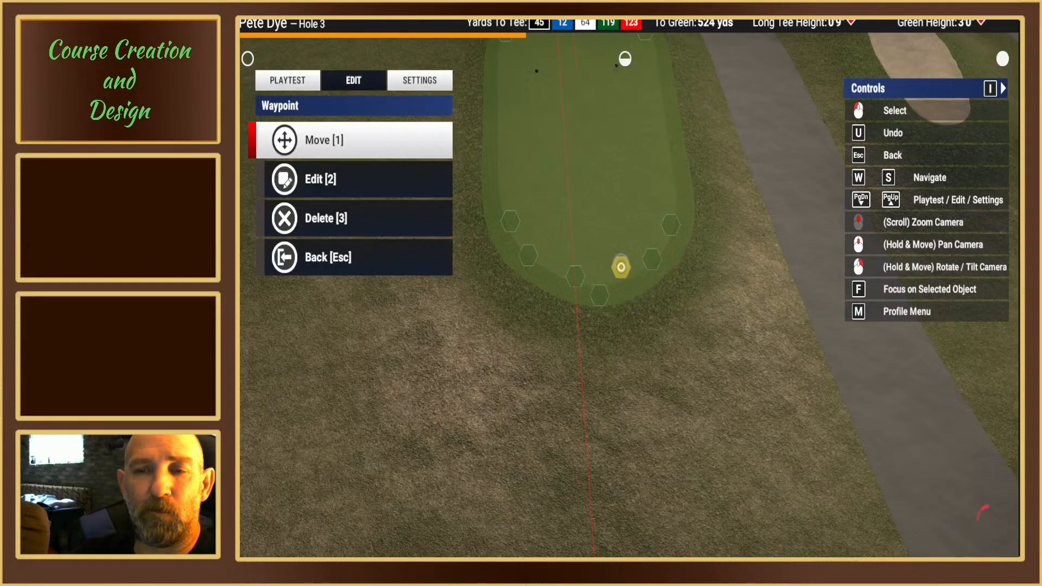
{"action": "key", "text": "Escape"}
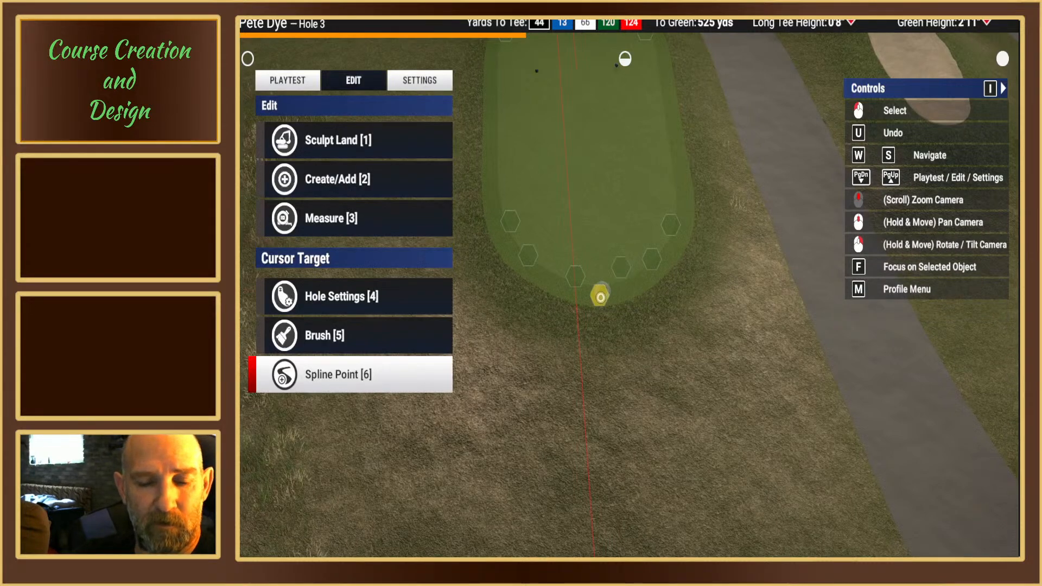
Step: Move the rear edge spline point just beside the red aiming line toward the cart path, about 523 yards from the green
{"action": "left_click", "coordinate": [600, 297]}
{"action": "key", "text": "1"}
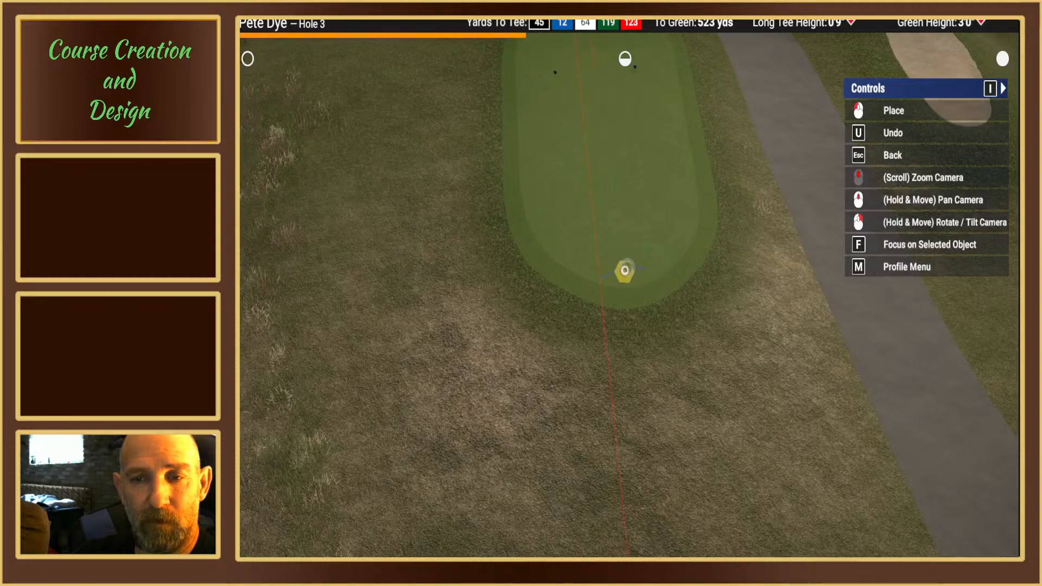
{"action": "left_click", "coordinate": [627, 273]}
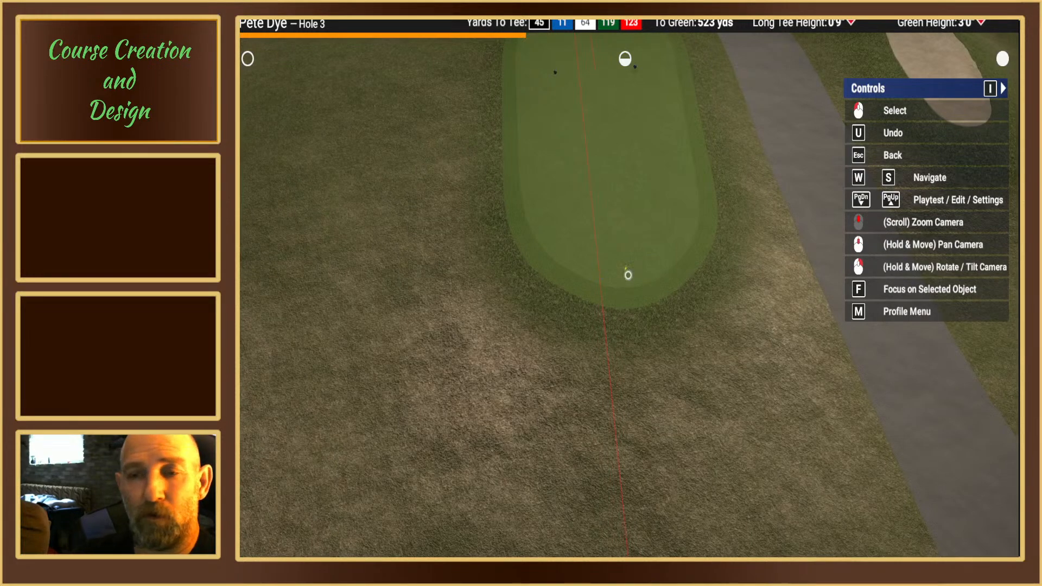
{"action": "left_click", "coordinate": [627, 274]}
{"action": "key", "text": "Escape"}
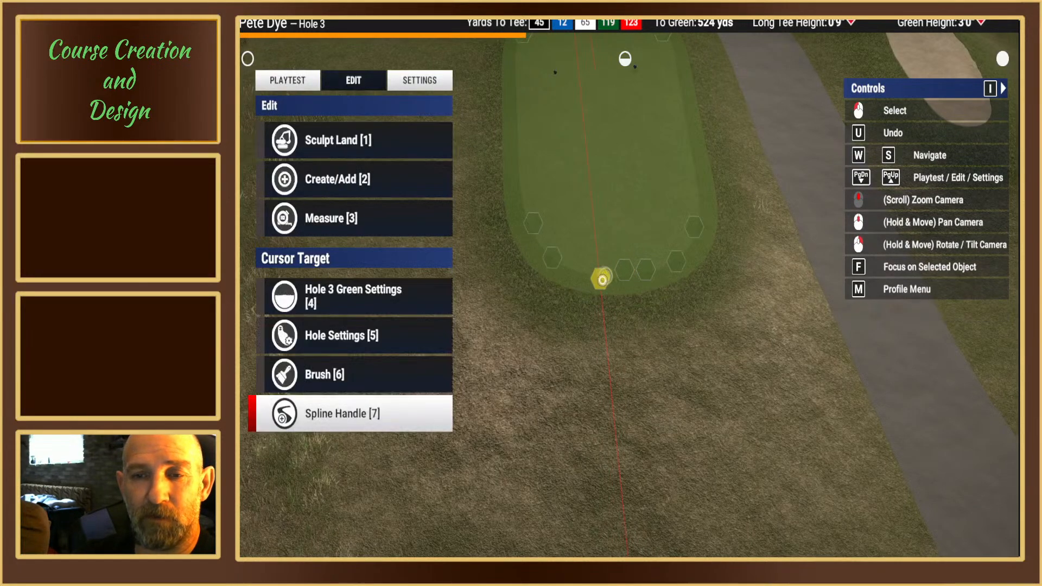
Step: Reposition the rear edge spline point lying on the red aiming line to its far side, about 522 yards from the green
{"action": "key", "text": "1"}
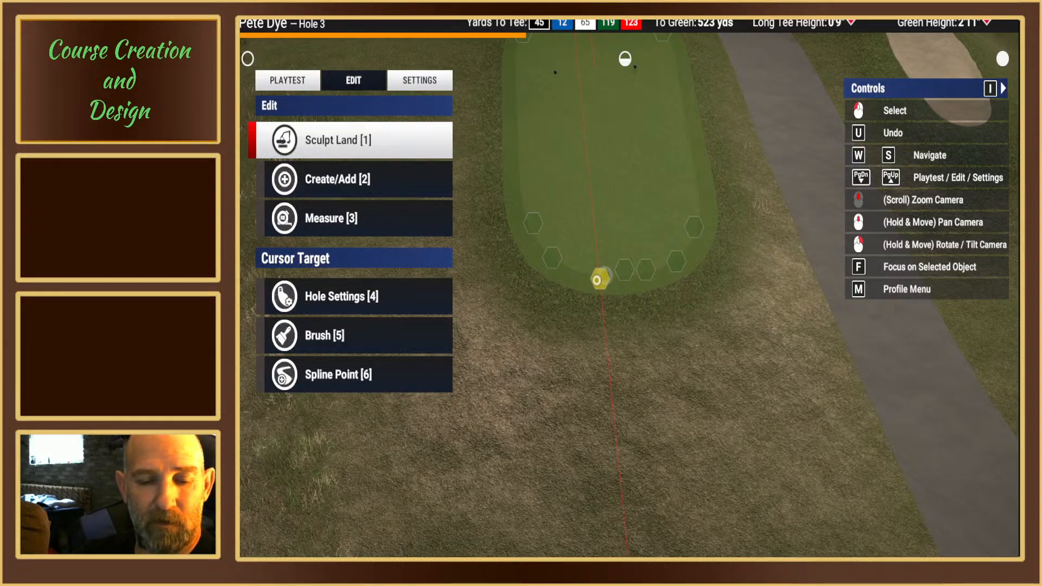
{"action": "key", "text": "Escape"}
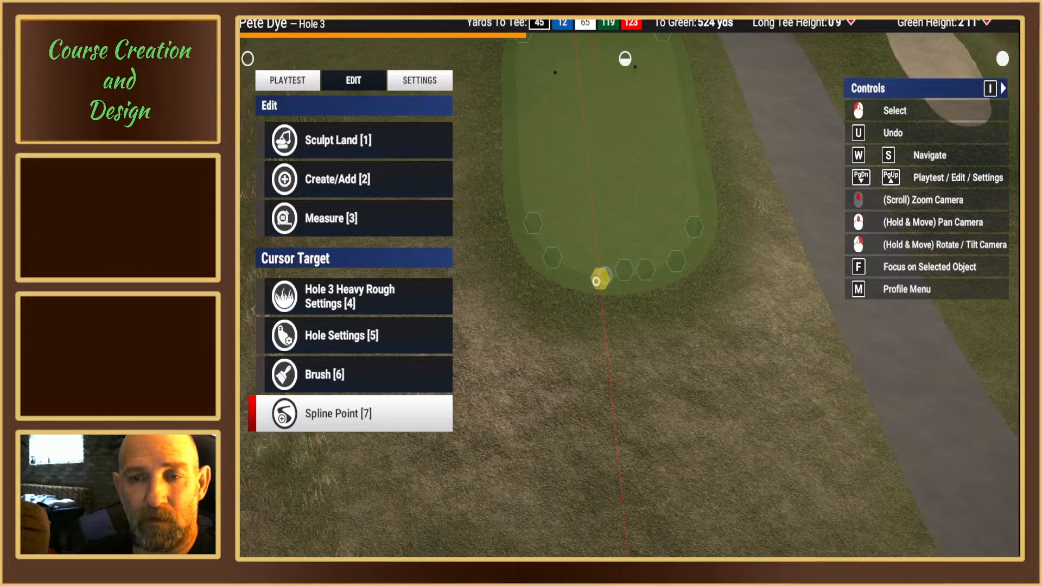
{"action": "left_click", "coordinate": [597, 281]}
{"action": "key", "text": "1"}
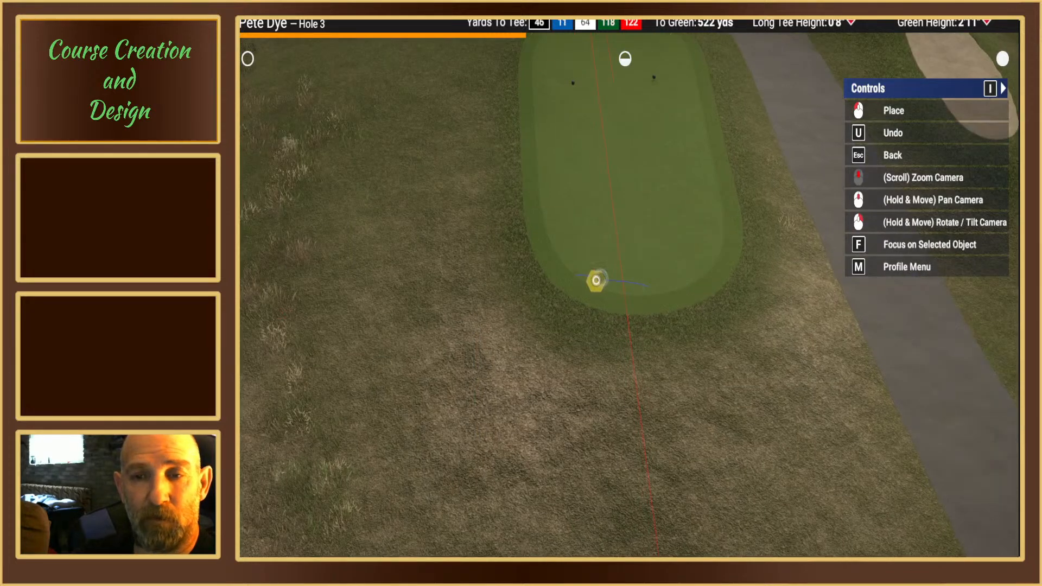
{"action": "left_click", "coordinate": [607, 274]}
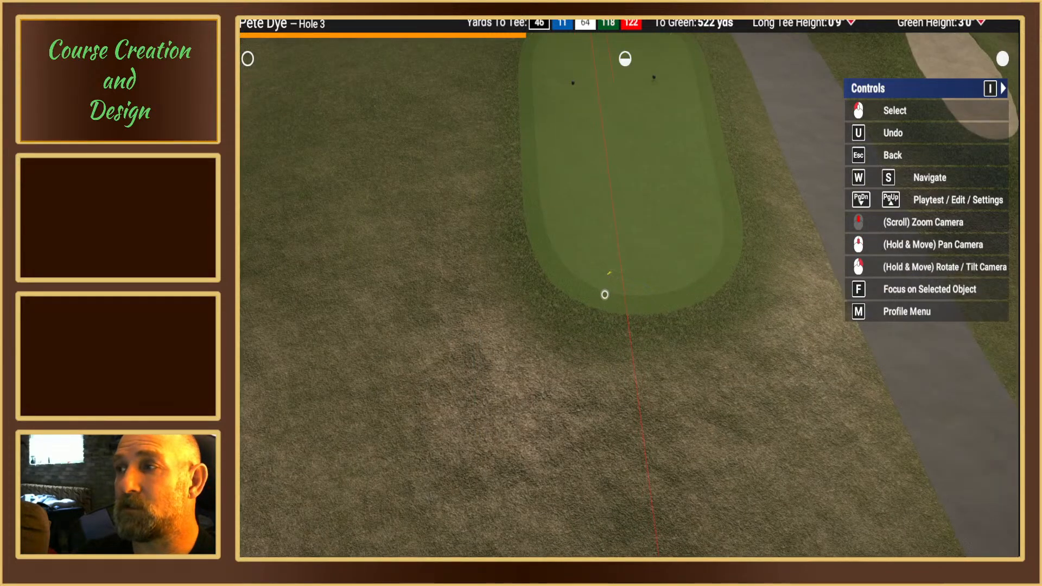
{"action": "left_click", "coordinate": [609, 273]}
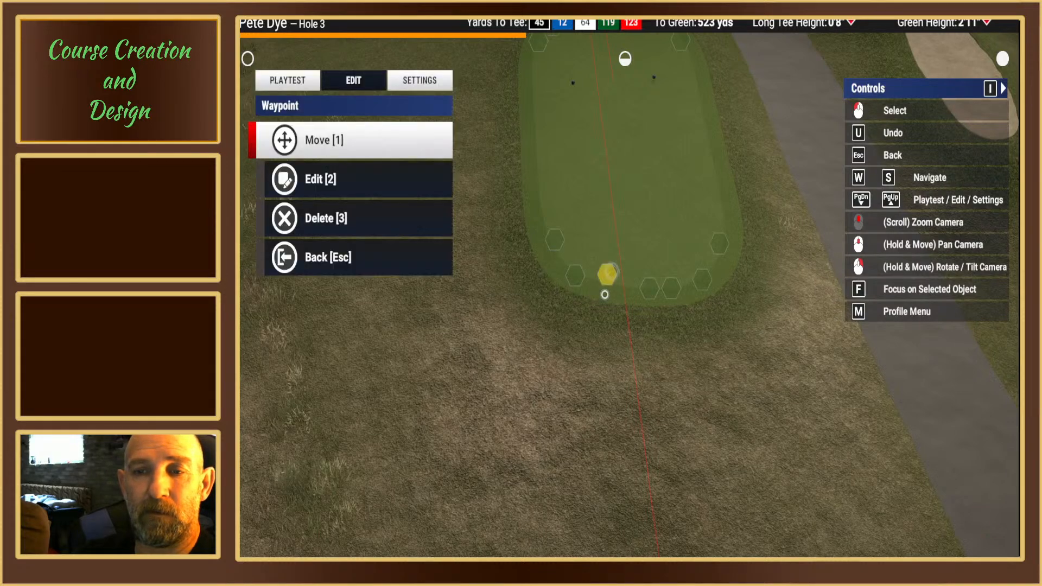
{"action": "key", "text": "Escape"}
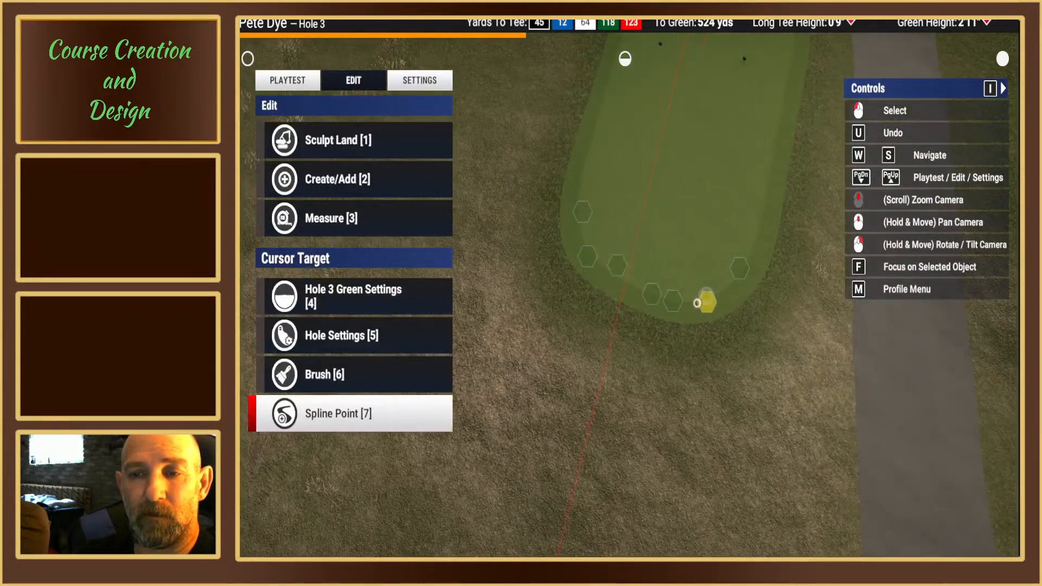
Step: Apply Smooth Corner to the rear edge spline point beside the red aiming line, on the side away from the cart path
{"action": "right_click_drag", "start_coordinate": [696, 302], "coordinate": [715, 294]}
{"action": "right_click_drag", "start_coordinate": [693, 293], "coordinate": [553, 277]}
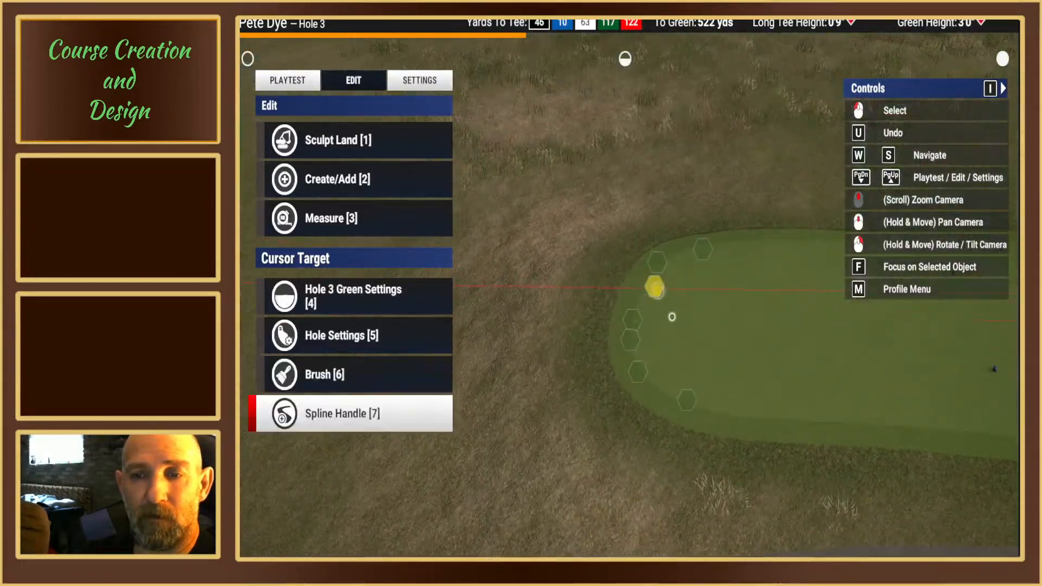
{"action": "right_click_drag", "start_coordinate": [653, 285], "coordinate": [642, 270]}
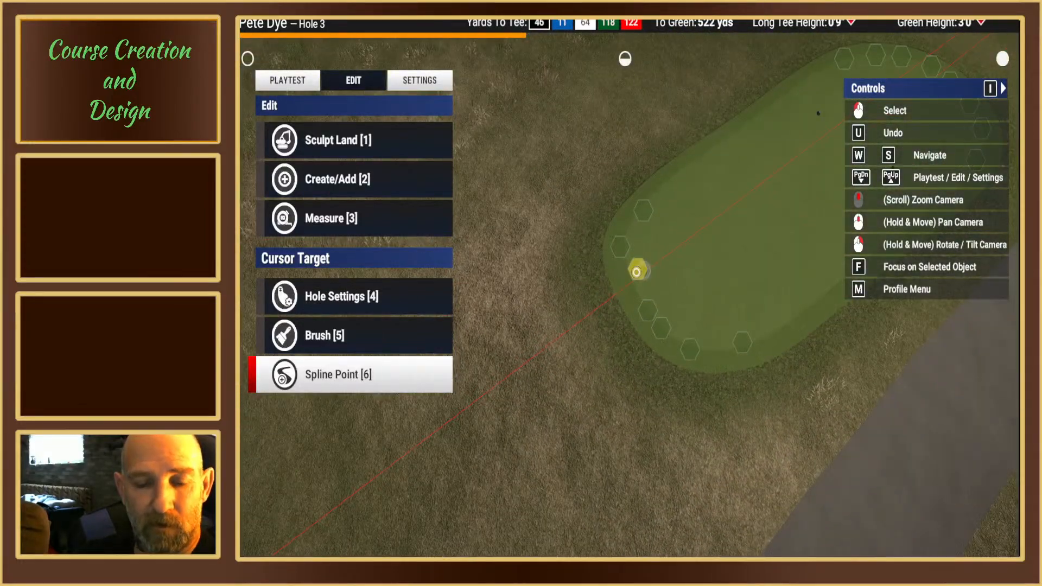
{"action": "left_click", "coordinate": [636, 271]}
{"action": "left_click", "coordinate": [283, 182]}
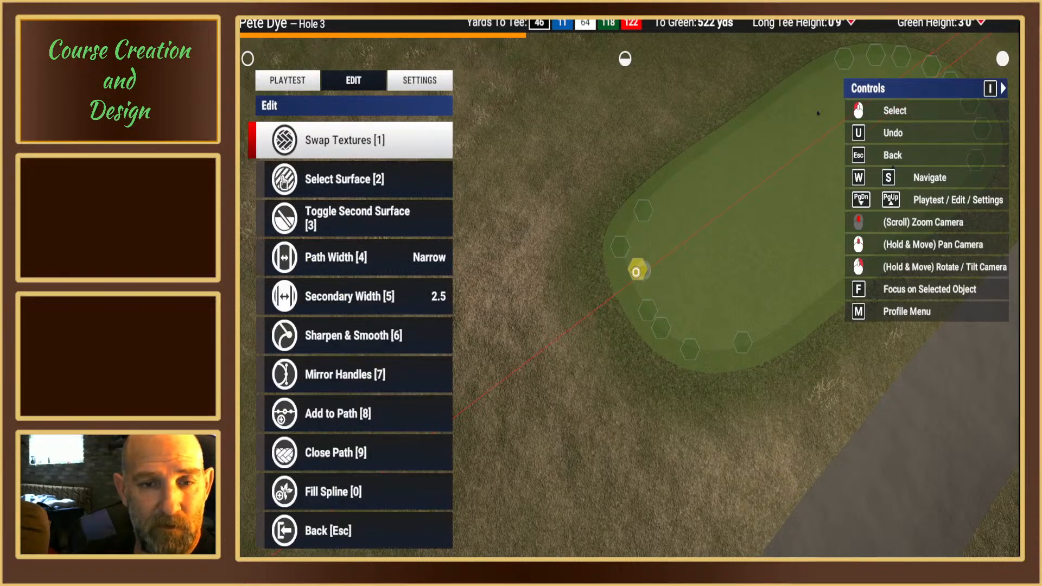
{"action": "key", "text": "6"}
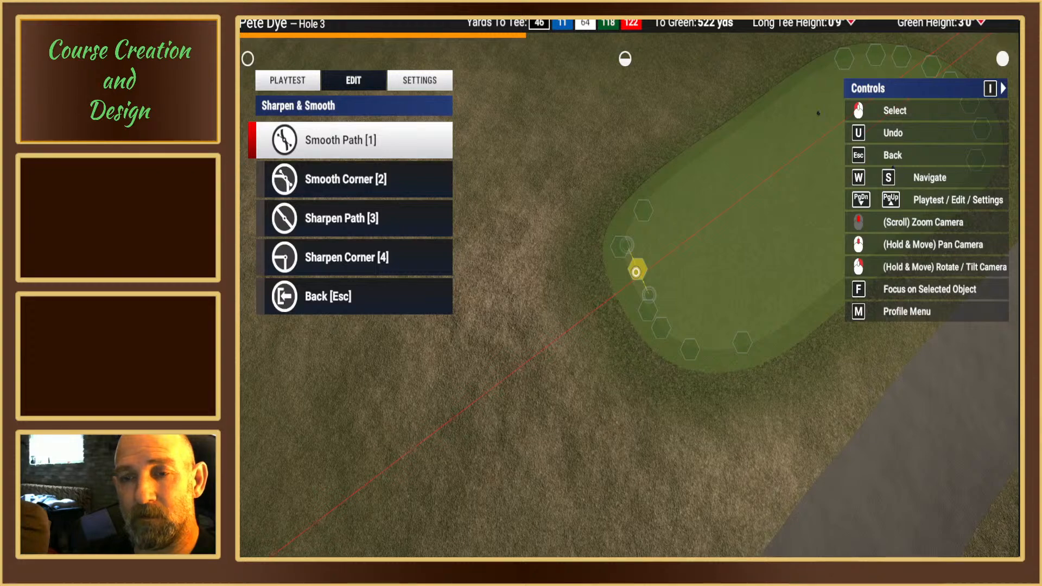
{"action": "key", "text": "2"}
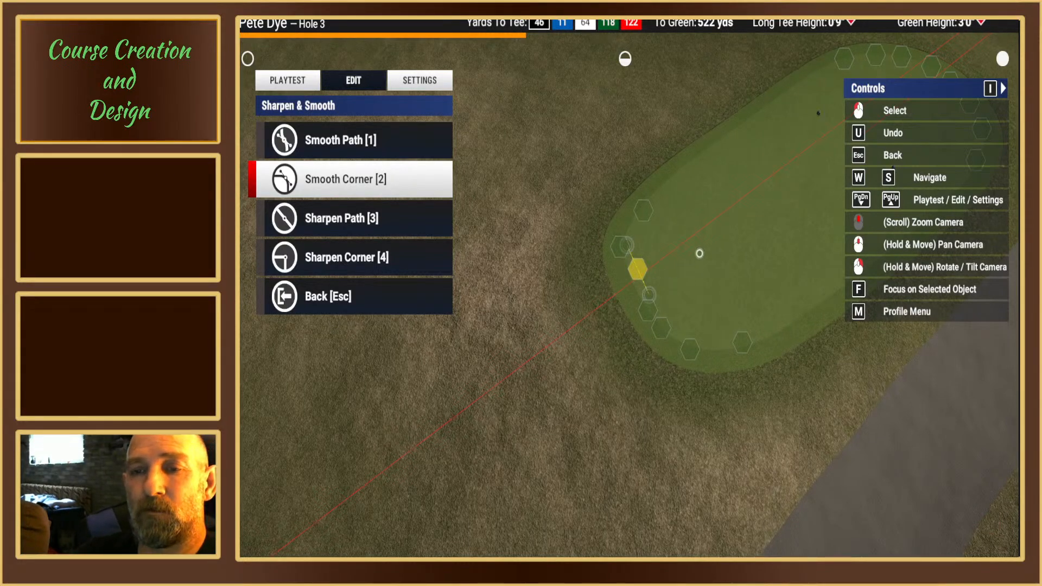
{"action": "key", "text": "Escape"}
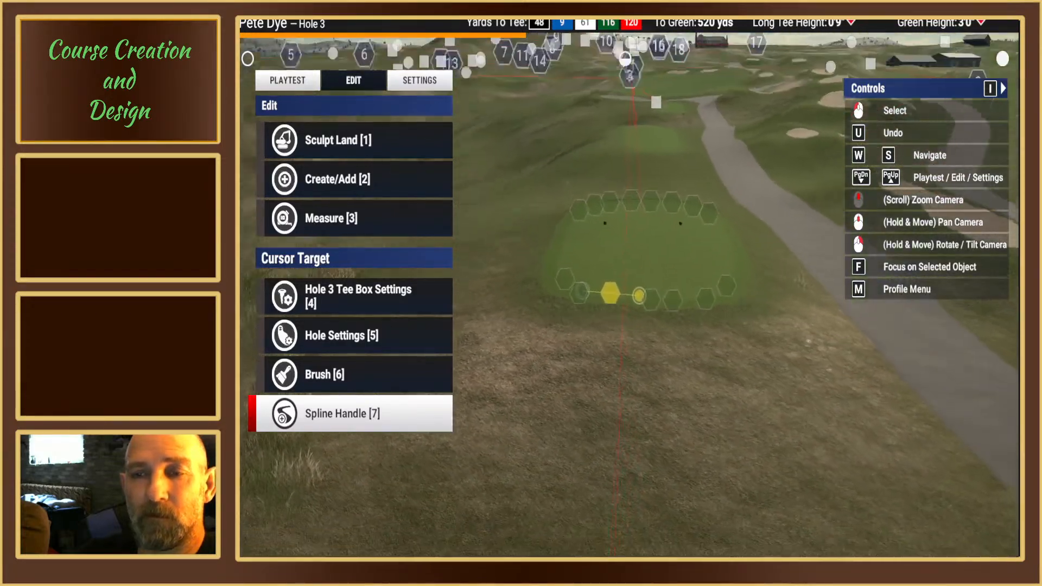
Step: Examine the reshaped outline of the blue tee box, and the front of the black tee box behind it
{"action": "right_click_drag", "start_coordinate": [639, 296], "coordinate": [639, 293]}
{"action": "scroll", "coordinate": [654, 356], "scroll_direction": "up", "scroll_amount": 3}
{"action": "key", "text": "6"}
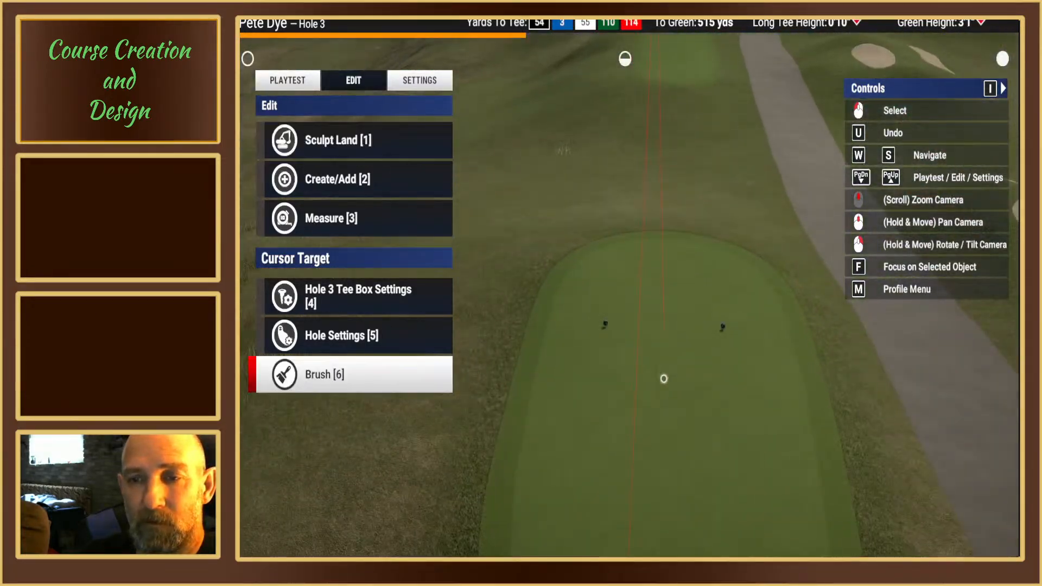
{"action": "scroll", "coordinate": [661, 379], "scroll_direction": "down", "scroll_amount": 5}
{"action": "right_click_drag", "start_coordinate": [658, 379], "coordinate": [625, 283]}
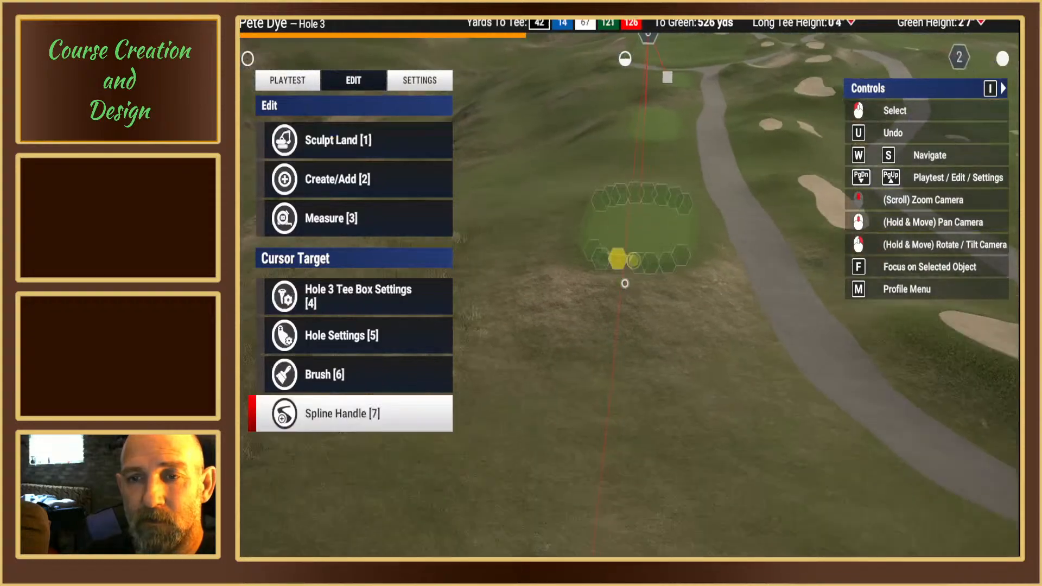
{"action": "middle_click_drag", "start_coordinate": [624, 283], "coordinate": [634, 276]}
{"action": "mouse_move", "coordinate": [634, 276]}
{"action": "right_mouse_down"}
{"action": "mouse_move", "coordinate": [628, 285]}
{"action": "mouse_move", "coordinate": [649, 277]}
{"action": "right_mouse_up"}
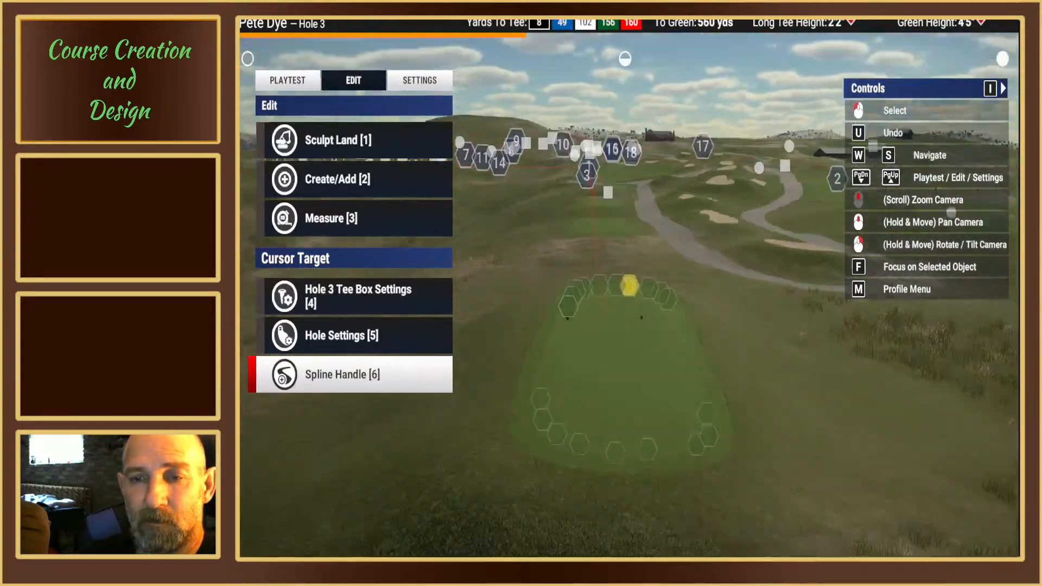
{"action": "scroll", "coordinate": [568, 308], "scroll_direction": "up", "scroll_amount": 3}
{"action": "right_click_drag", "start_coordinate": [567, 307], "coordinate": [581, 275]}
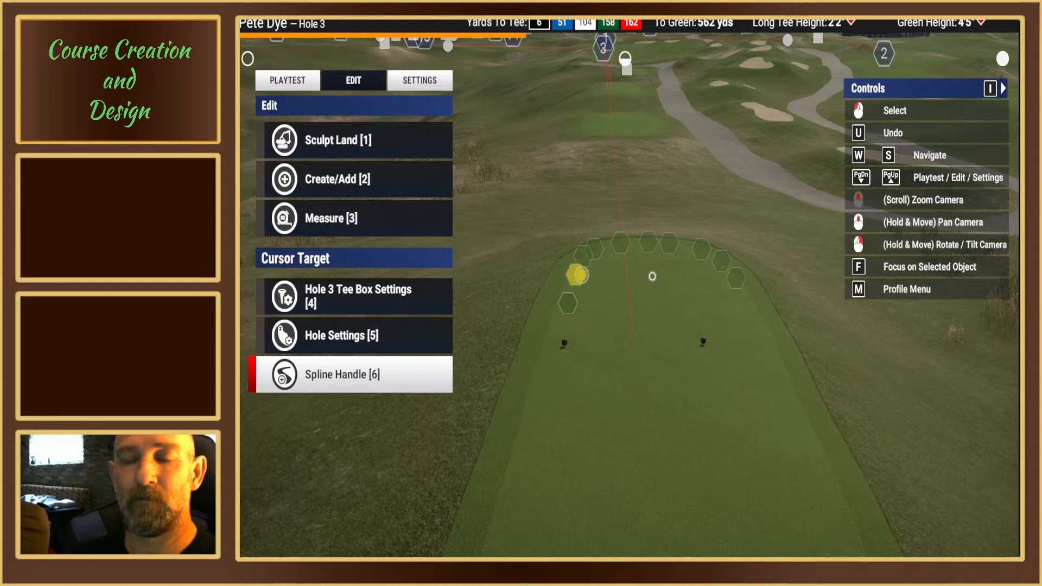
{"action": "right_click_drag", "start_coordinate": [652, 277], "coordinate": [623, 284]}
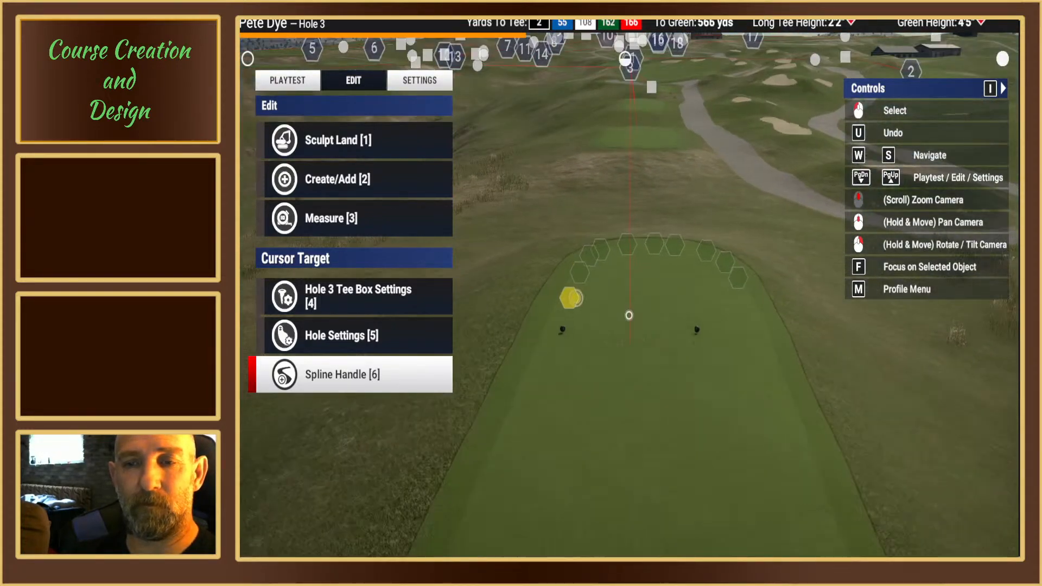
Step: Delete the spline point on the black tee box's cart-path side, just ahead of its rear corner
{"action": "middle_click_drag", "start_coordinate": [629, 315], "coordinate": [629, 309]}
{"action": "right_click_drag", "start_coordinate": [630, 309], "coordinate": [624, 284]}
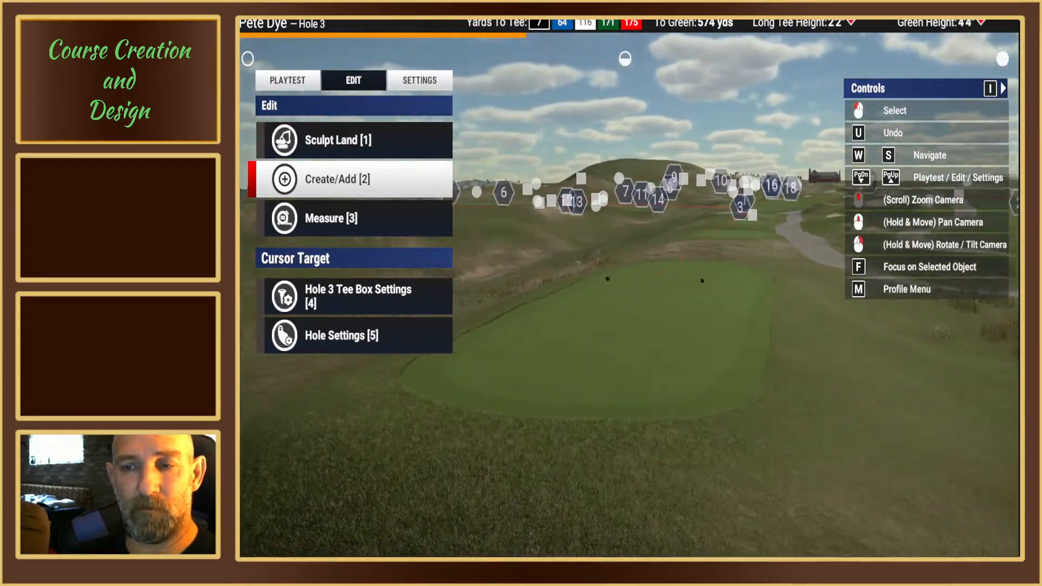
{"action": "middle_click_drag", "start_coordinate": [623, 284], "coordinate": [644, 304]}
{"action": "scroll", "coordinate": [644, 305], "scroll_direction": "up", "scroll_amount": 2}
{"action": "right_click_drag", "start_coordinate": [644, 305], "coordinate": [623, 283]}
{"action": "middle_click_drag", "start_coordinate": [624, 284], "coordinate": [596, 259]}
{"action": "right_click_drag", "start_coordinate": [595, 260], "coordinate": [625, 277]}
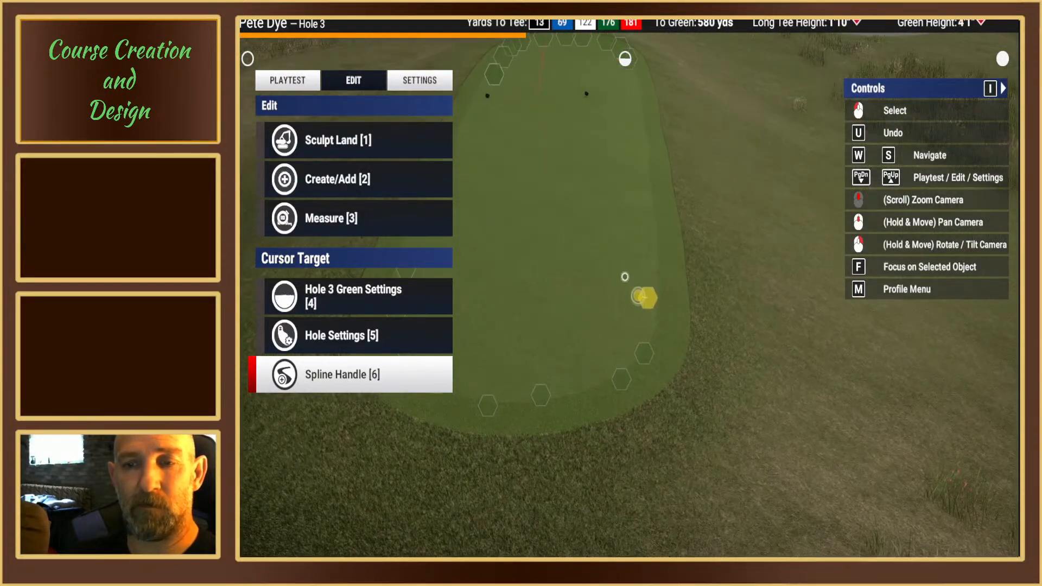
{"action": "left_click", "coordinate": [651, 296]}
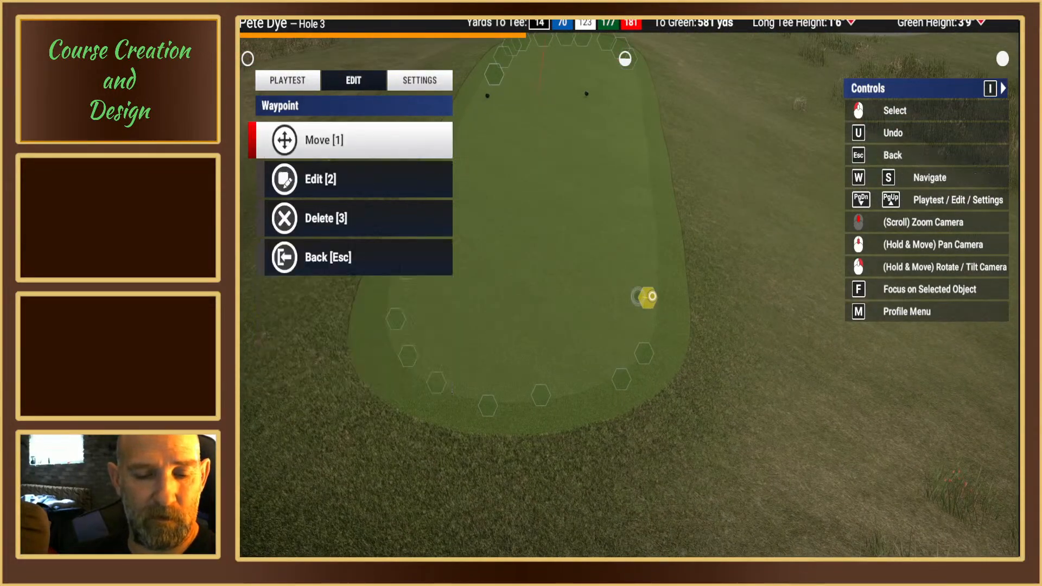
{"action": "key", "text": "3"}
{"action": "key", "text": "1"}
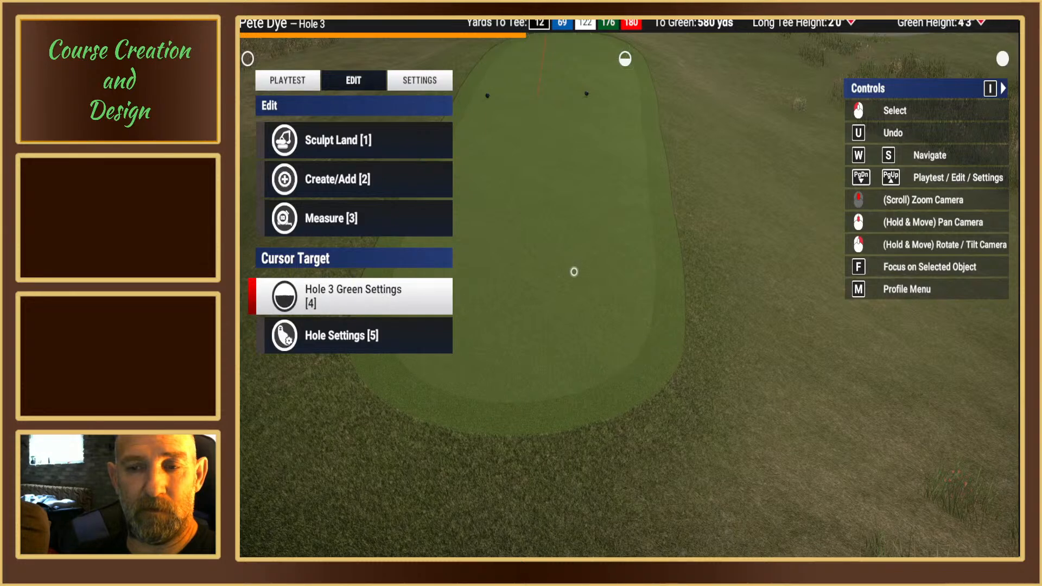
Step: Delete the next spline point at the black tee box's rear corner on the cart-path side
{"action": "left_click", "coordinate": [644, 354]}
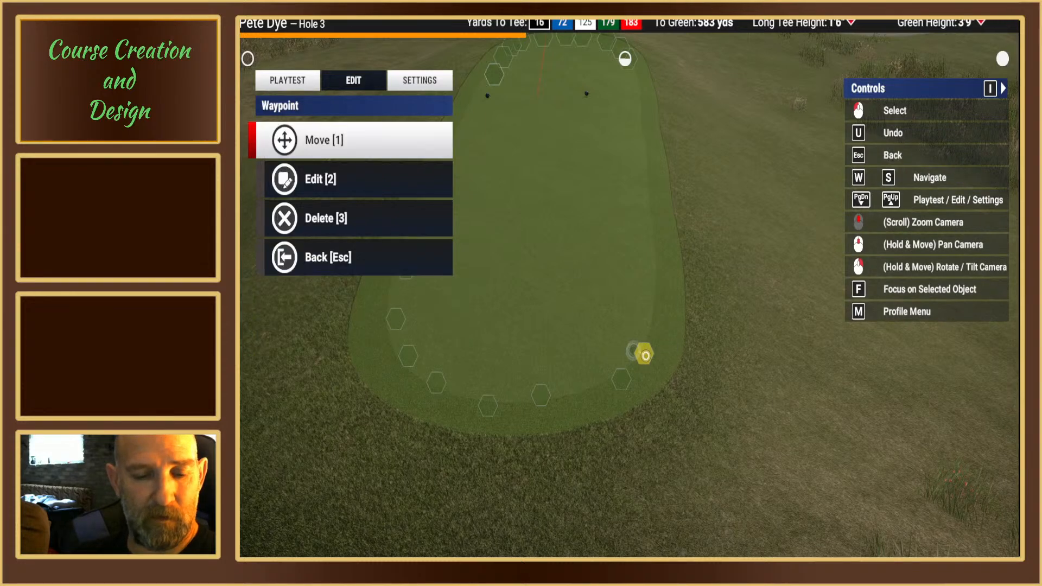
{"action": "key", "text": "3"}
{"action": "key", "text": "1"}
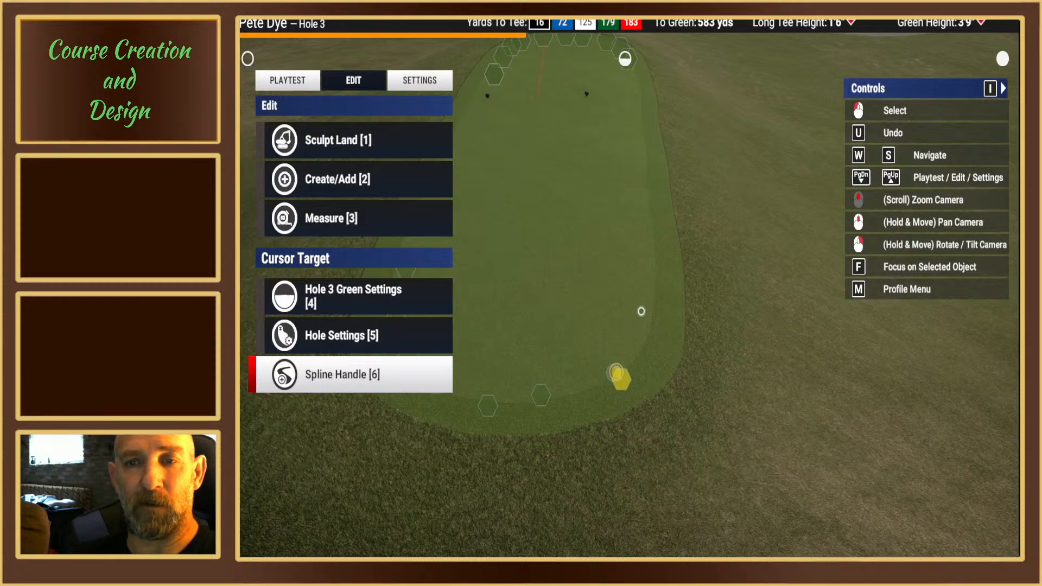
Step: Delete the black tee box's spline point on the cart-path side that lies just behind the rounded front edge
{"action": "right_click_drag", "start_coordinate": [662, 303], "coordinate": [661, 260]}
{"action": "middle_click_drag", "start_coordinate": [625, 283], "coordinate": [667, 424]}
{"action": "right_click_drag", "start_coordinate": [626, 289], "coordinate": [626, 320]}
{"action": "middle_click_drag", "start_coordinate": [624, 281], "coordinate": [553, 281]}
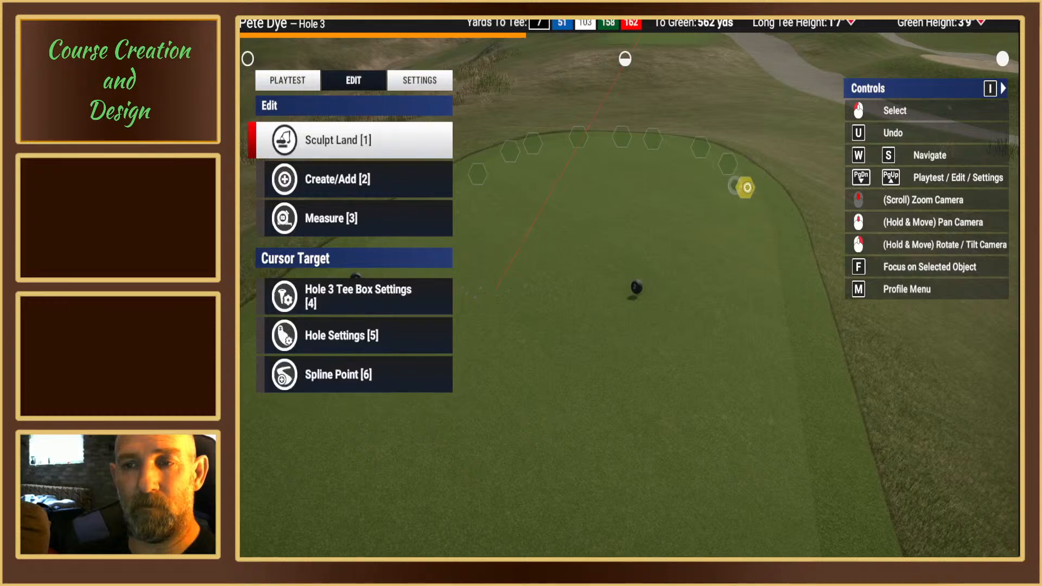
{"action": "key", "text": "6"}
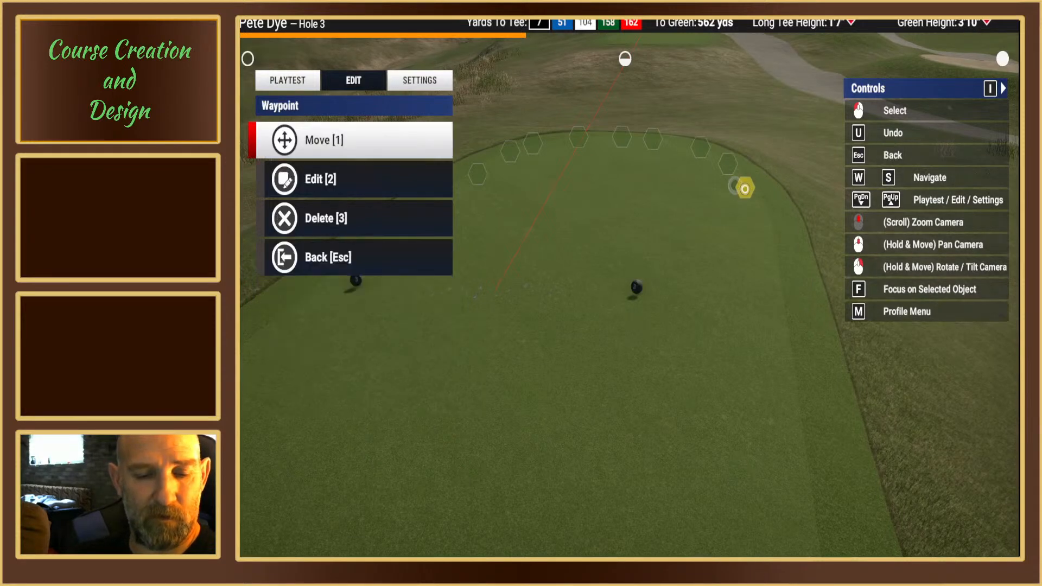
{"action": "key", "text": "1"}
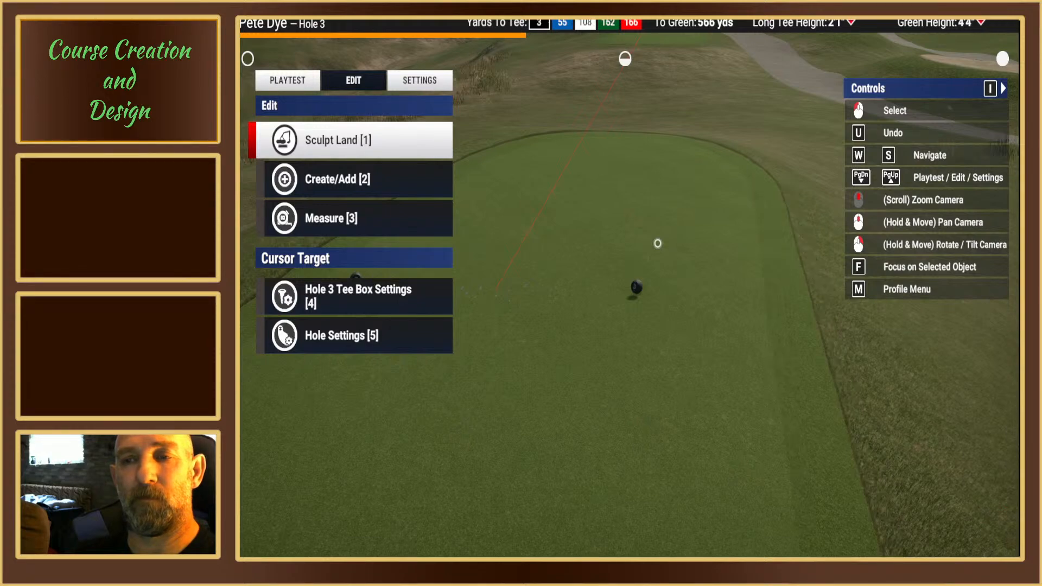
Step: Choose the Landscape Flatten brush, scale it down to roughly the width of the black tee box and position it around the tee markers
{"action": "right_click_drag", "start_coordinate": [636, 288], "coordinate": [510, 297]}
{"action": "mouse_move", "coordinate": [413, 336]}
{"action": "right_mouse_down"}
{"action": "mouse_move", "coordinate": [348, 330]}
{"action": "mouse_move", "coordinate": [336, 296]}
{"action": "mouse_move", "coordinate": [348, 146]}
{"action": "mouse_move", "coordinate": [363, 179]}
{"action": "mouse_move", "coordinate": [399, 139]}
{"action": "right_mouse_up"}
{"action": "left_click", "coordinate": [374, 143]}
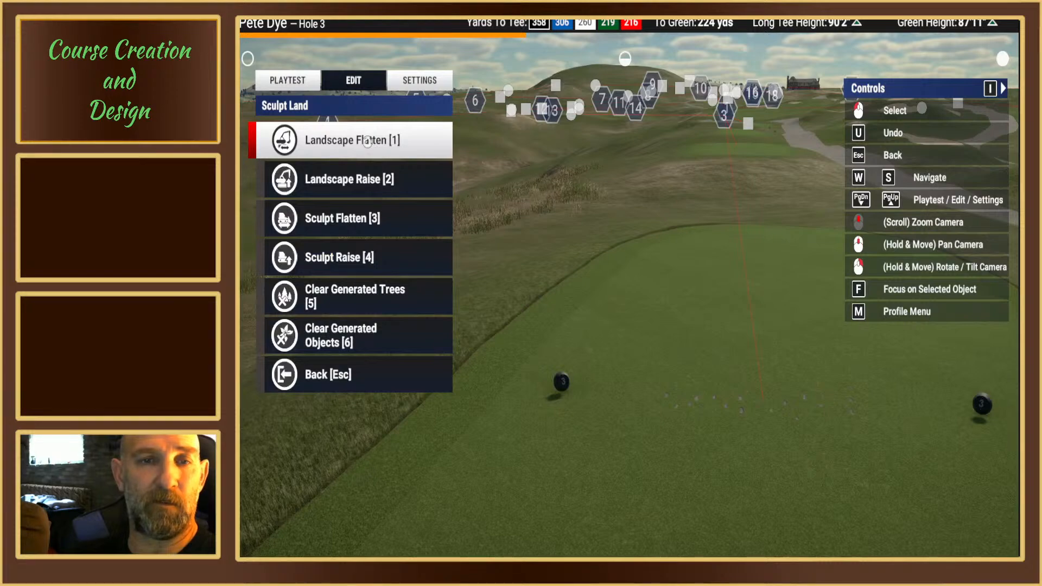
{"action": "left_click", "coordinate": [367, 141]}
{"action": "left_click", "coordinate": [361, 139]}
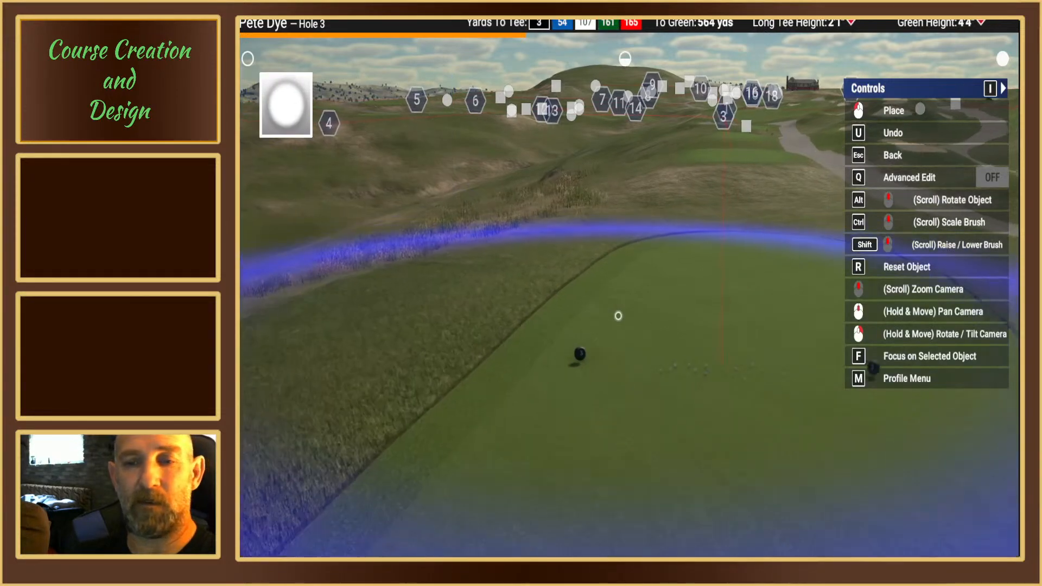
{"action": "middle_click_drag", "start_coordinate": [618, 316], "coordinate": [627, 274]}
{"action": "scroll", "coordinate": [624, 276], "scroll_direction": "down", "scroll_amount": 3, "text": "ctrl"}
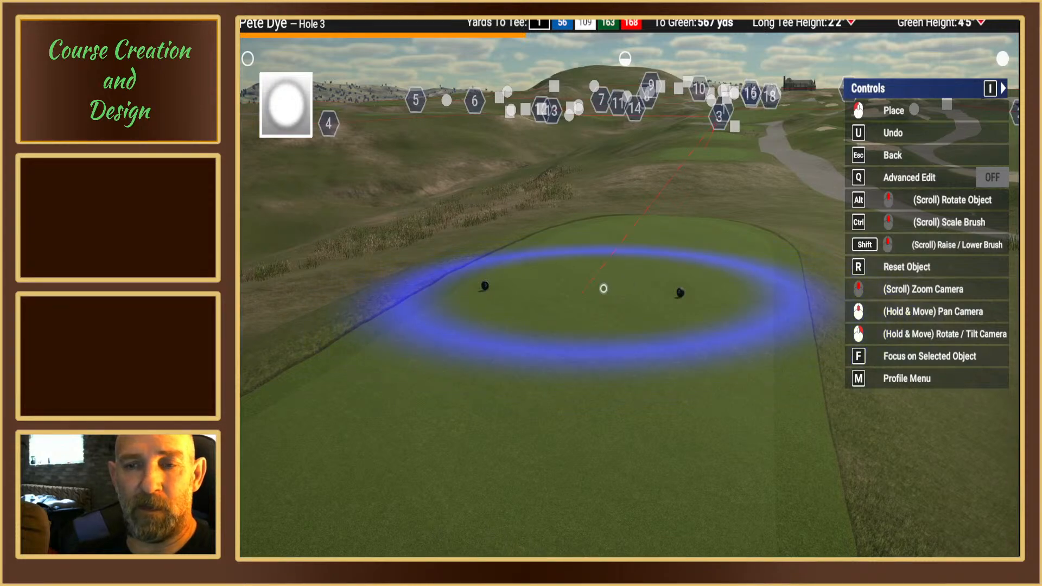
{"action": "right_click_drag", "start_coordinate": [603, 288], "coordinate": [611, 291]}
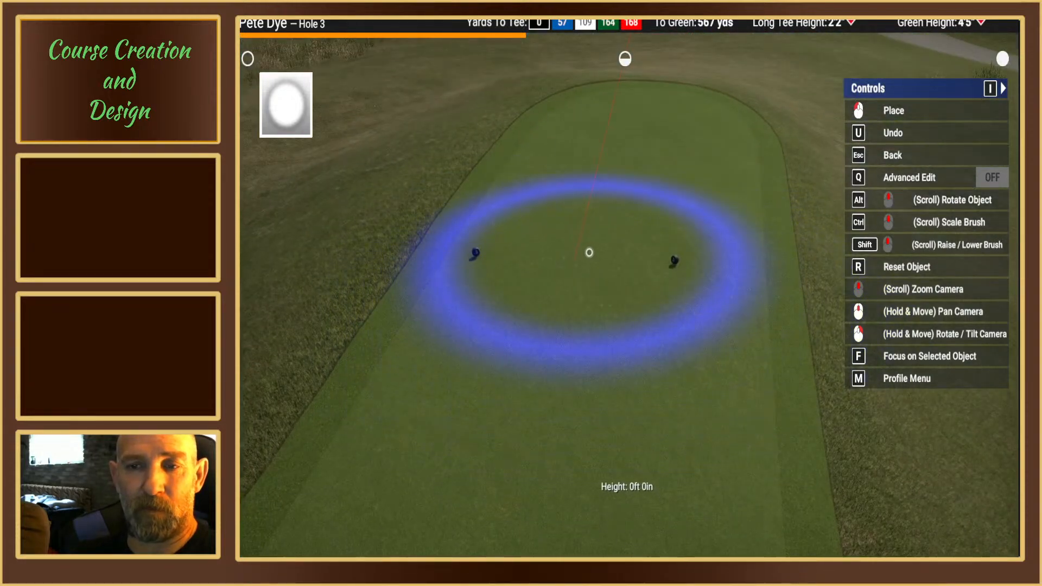
{"action": "scroll", "coordinate": [582, 251], "scroll_direction": "up", "scroll_amount": 2}
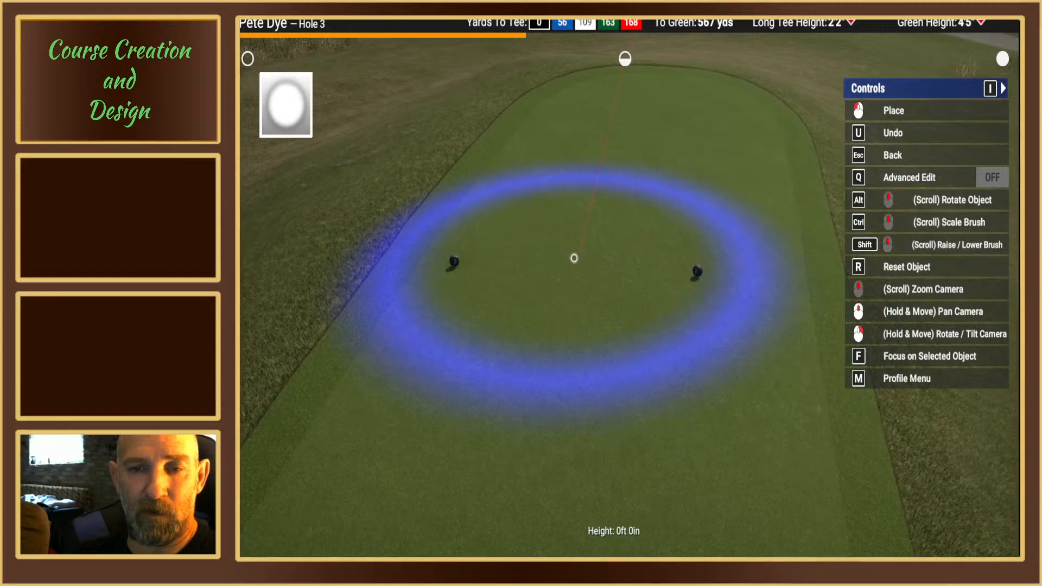
{"action": "scroll", "coordinate": [573, 258], "scroll_direction": "up", "scroll_amount": 2}
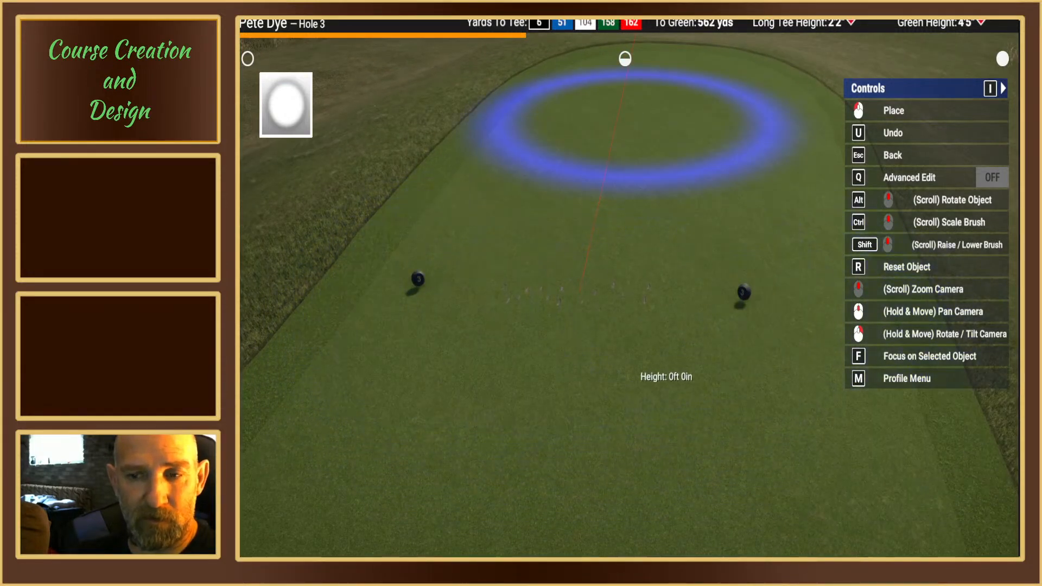
{"action": "mouse_move", "coordinate": [633, 124]}
{"action": "right_mouse_down"}
{"action": "mouse_move", "coordinate": [589, 302]}
{"action": "mouse_move", "coordinate": [660, 152]}
{"action": "right_mouse_up"}
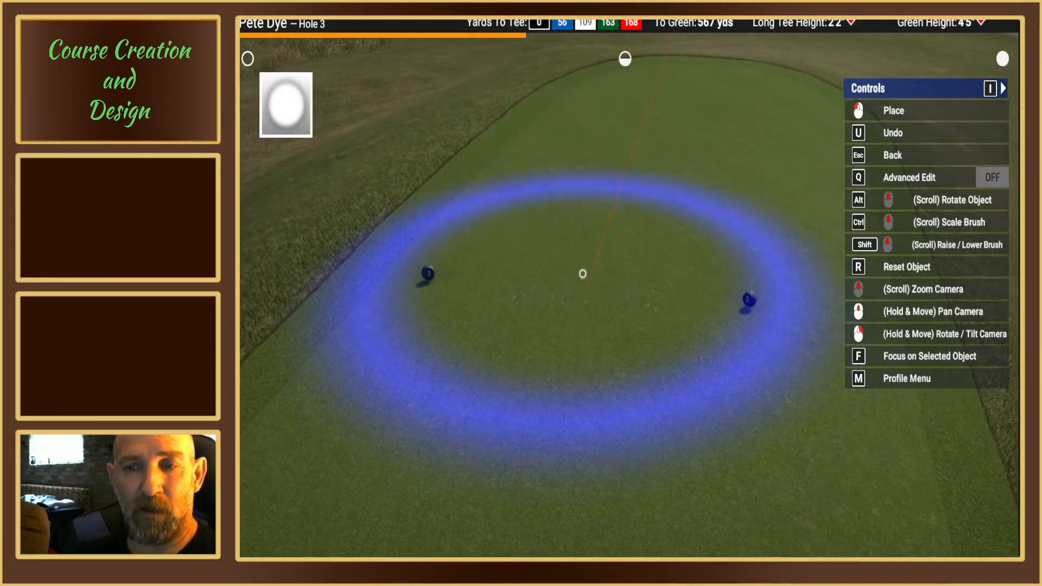
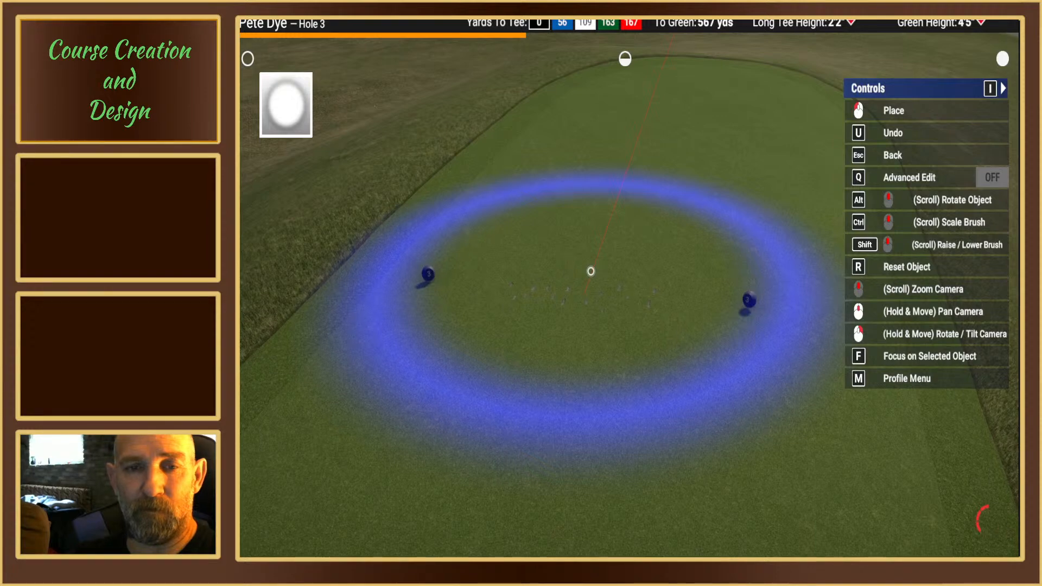
Step: Finish with the Landscape Flatten brush at the black tee markers and return to the main edit options
{"action": "mouse_move", "coordinate": [616, 190]}
{"action": "right_mouse_down"}
{"action": "mouse_move", "coordinate": [610, 92]}
{"action": "mouse_move", "coordinate": [602, 195]}
{"action": "right_mouse_up"}
{"action": "key", "text": "Escape"}
{"action": "key", "text": "Escape"}
{"action": "key", "text": "Escape"}
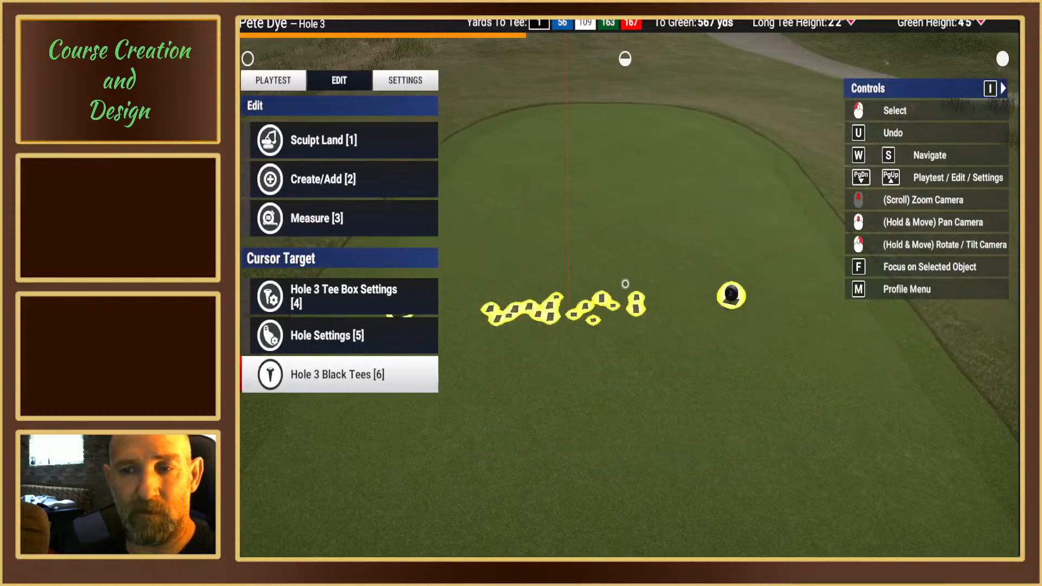
Step: Set the course's tee markers to the dark-capped lantern-style post with green panels from the second page of marker styles
{"action": "scroll", "coordinate": [639, 346], "scroll_direction": "down", "scroll_amount": 2}
{"action": "right_click_drag", "start_coordinate": [748, 416], "coordinate": [429, 282]}
{"action": "right_click_drag", "start_coordinate": [624, 201], "coordinate": [621, 275]}
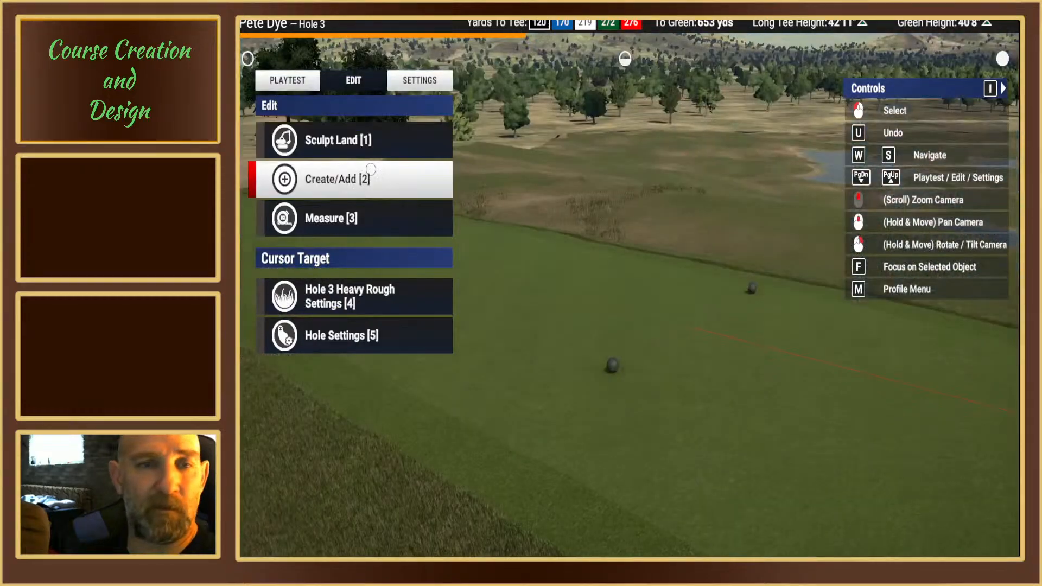
{"action": "left_click", "coordinate": [408, 82]}
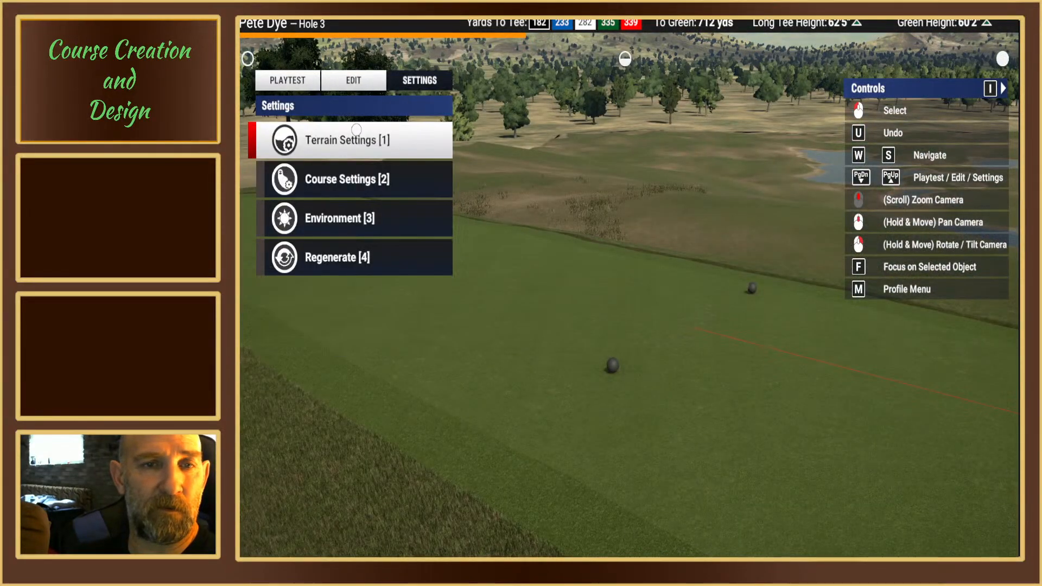
{"action": "left_click", "coordinate": [345, 182]}
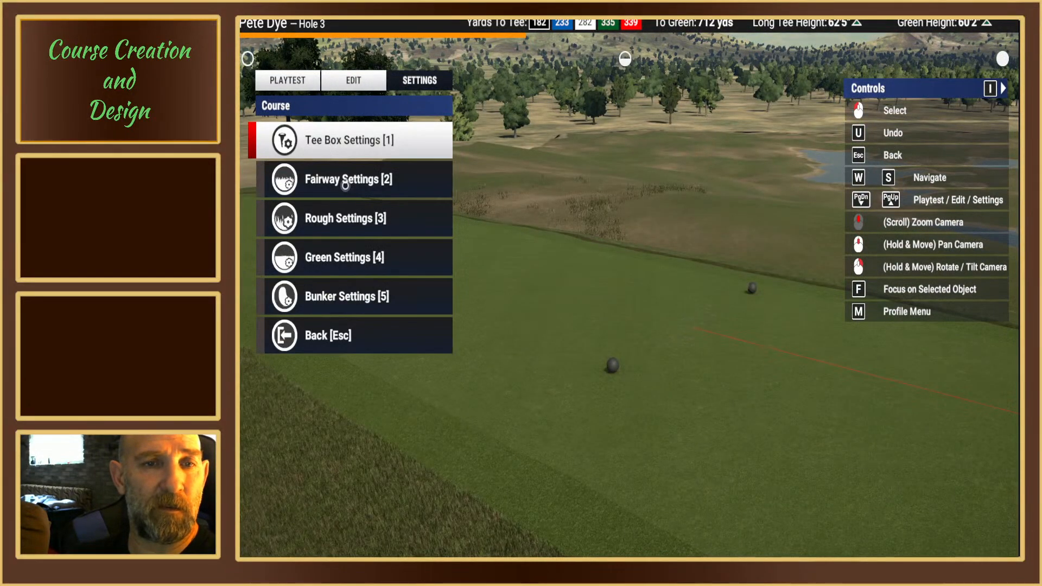
{"action": "left_click", "coordinate": [341, 141]}
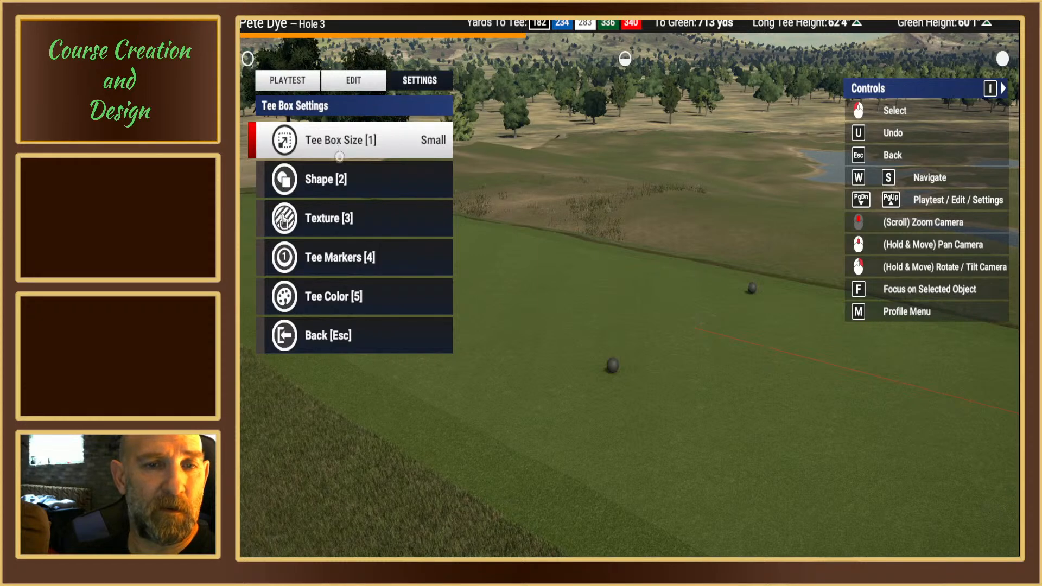
{"action": "left_click", "coordinate": [341, 258]}
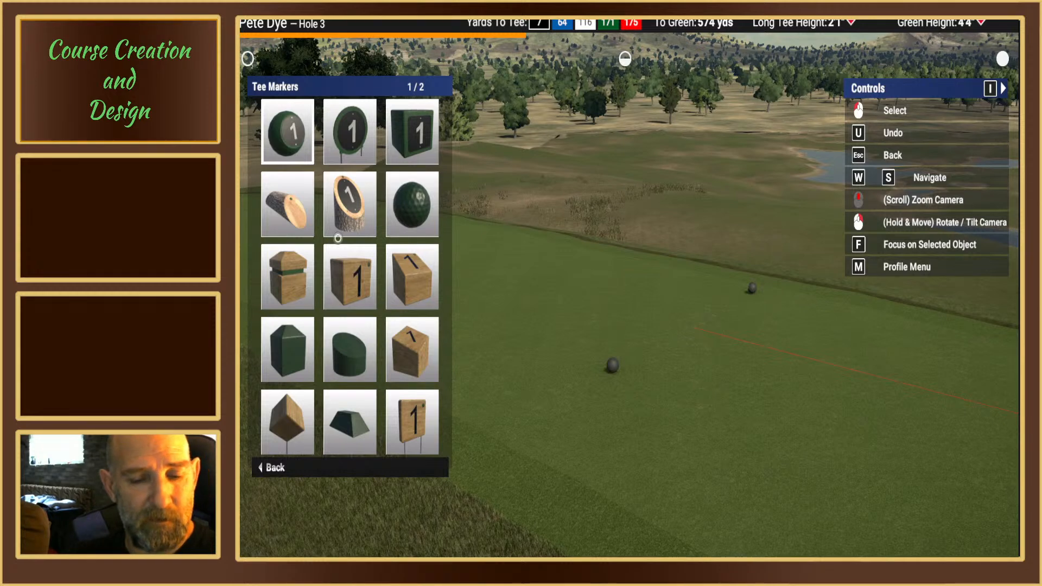
{"action": "scroll", "coordinate": [338, 238], "scroll_direction": "down", "scroll_amount": 1}
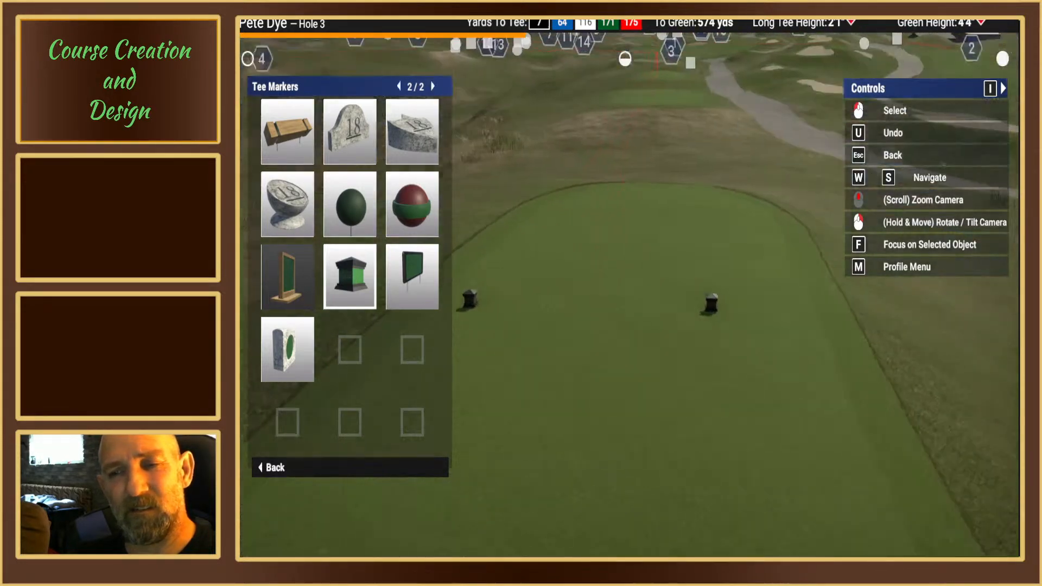
{"action": "key", "text": "Escape"}
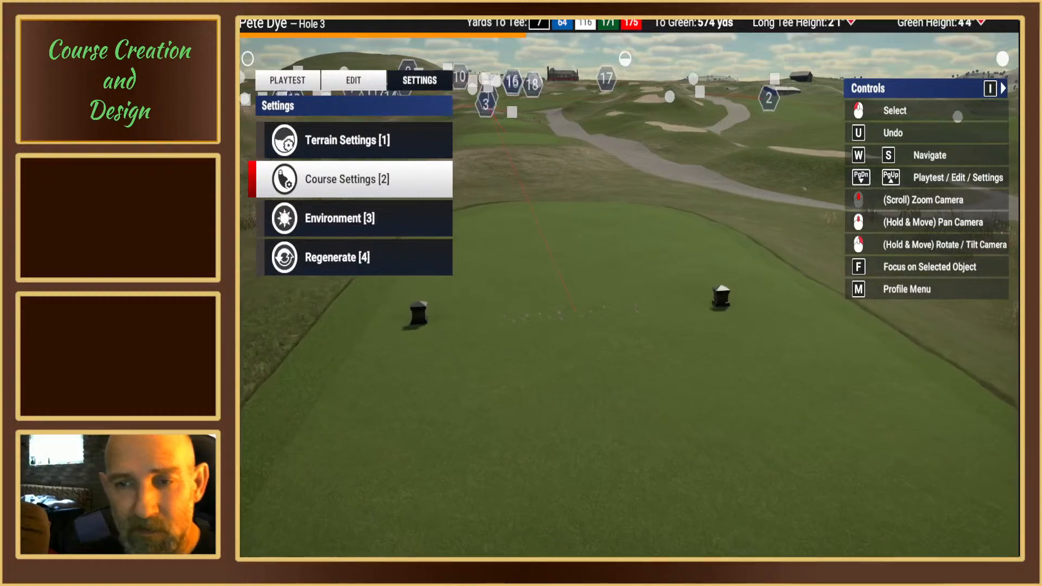
Step: Choose the faint soft-edged Landscape Flatten brush, enlarge it beyond the black tee box's width, position it over the front half, and exit
{"action": "right_click_drag", "start_coordinate": [631, 332], "coordinate": [624, 279]}
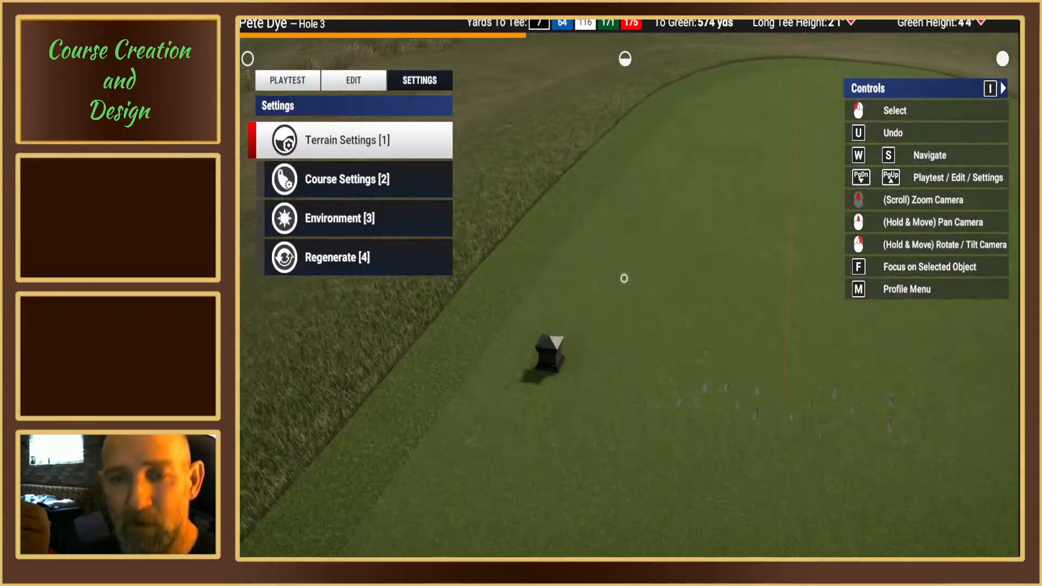
{"action": "left_click", "coordinate": [354, 80]}
{"action": "left_click", "coordinate": [347, 146]}
{"action": "left_click", "coordinate": [345, 144]}
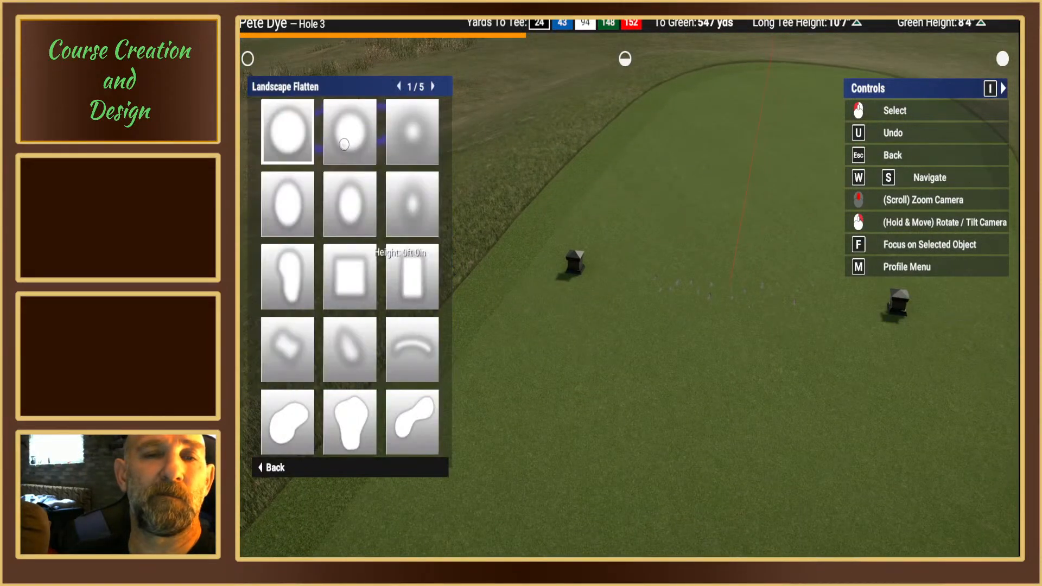
{"action": "key", "text": "a"}
{"action": "key", "text": "a"}
{"action": "key", "text": "a"}
{"action": "key", "text": "a"}
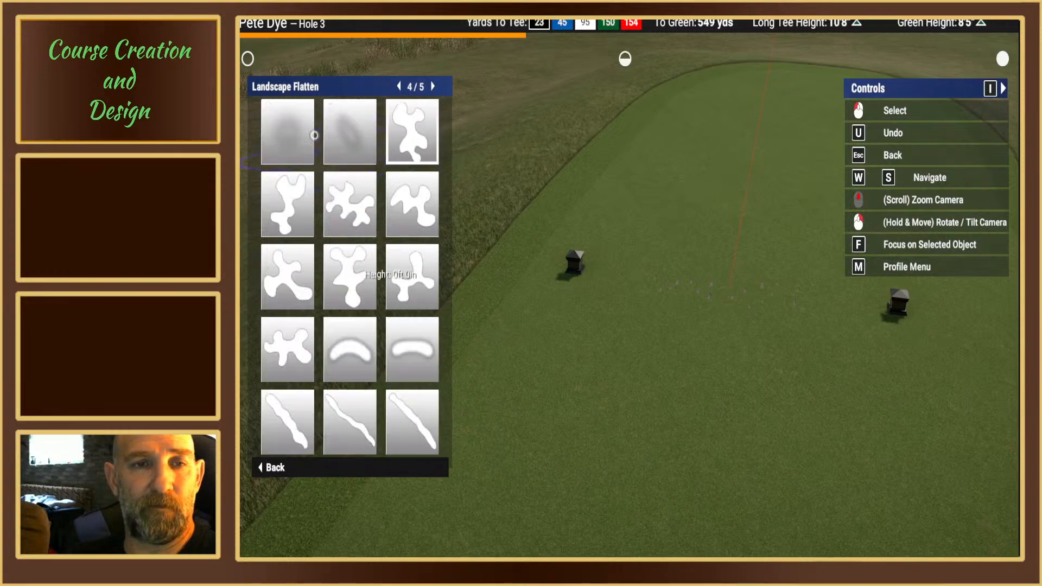
{"action": "left_click", "coordinate": [291, 134]}
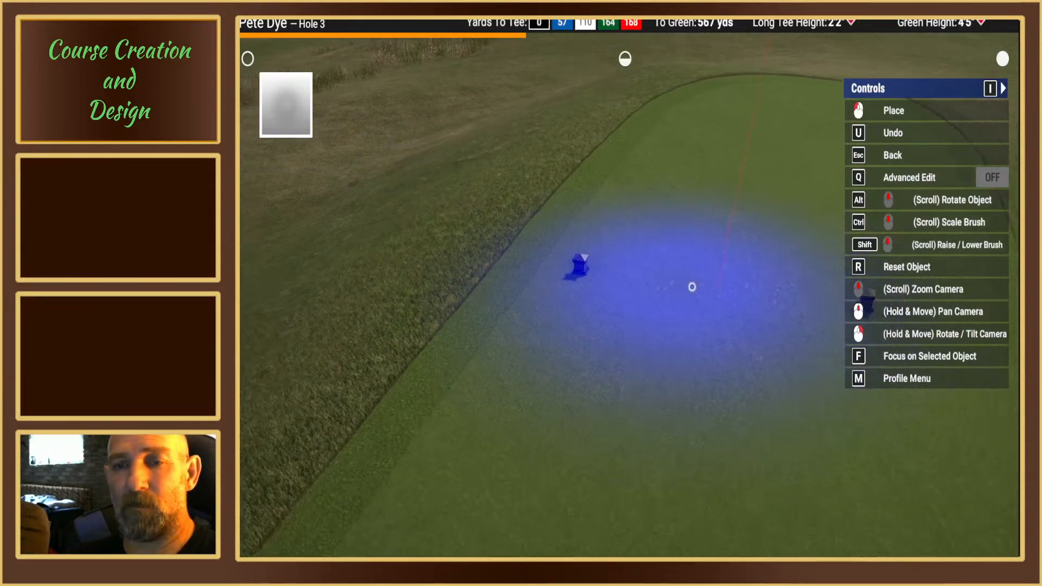
{"action": "scroll", "coordinate": [707, 298], "scroll_direction": "up", "scroll_amount": 3, "text": "ctrl"}
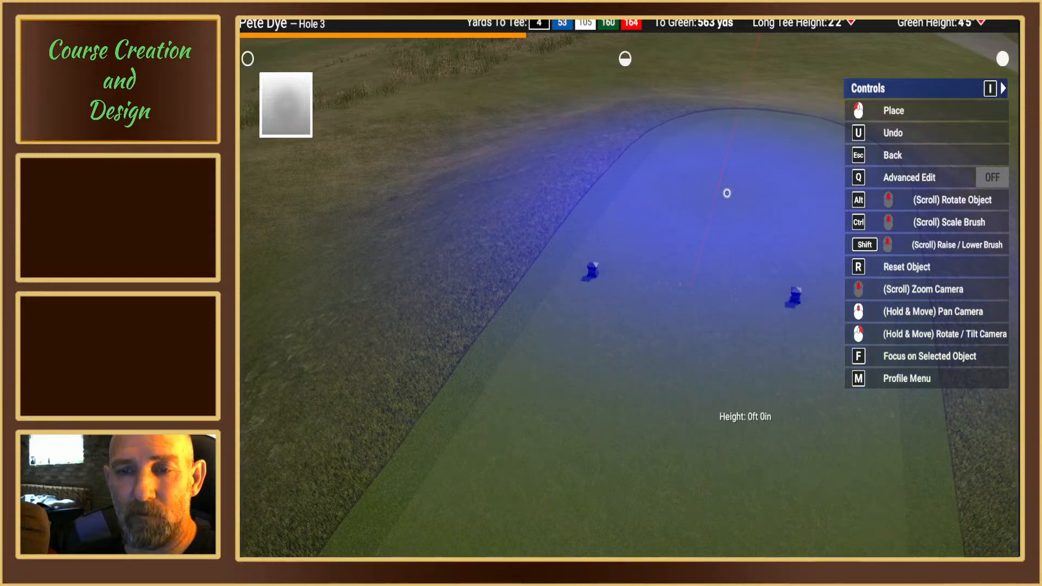
{"action": "key", "text": "Escape"}
{"action": "key", "text": "Escape"}
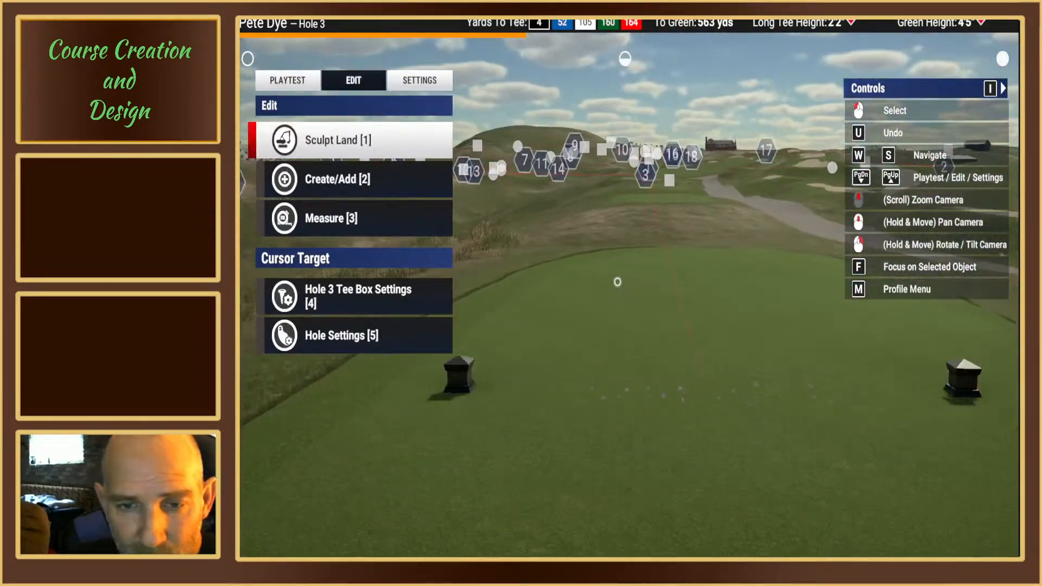
Step: Choose the first round, solid-centred Landscape Flatten brush for the blue tee box
{"action": "mouse_move", "coordinate": [618, 282]}
{"action": "right_mouse_down"}
{"action": "mouse_move", "coordinate": [653, 264]}
{"action": "mouse_move", "coordinate": [776, 244]}
{"action": "mouse_move", "coordinate": [855, 245]}
{"action": "mouse_move", "coordinate": [933, 293]}
{"action": "mouse_move", "coordinate": [942, 280]}
{"action": "mouse_move", "coordinate": [664, 266]}
{"action": "mouse_move", "coordinate": [624, 322]}
{"action": "mouse_move", "coordinate": [619, 358]}
{"action": "right_mouse_up"}
{"action": "scroll", "coordinate": [625, 282], "scroll_direction": "down", "scroll_amount": 3}
{"action": "scroll", "coordinate": [625, 283], "scroll_direction": "down", "scroll_amount": 4}
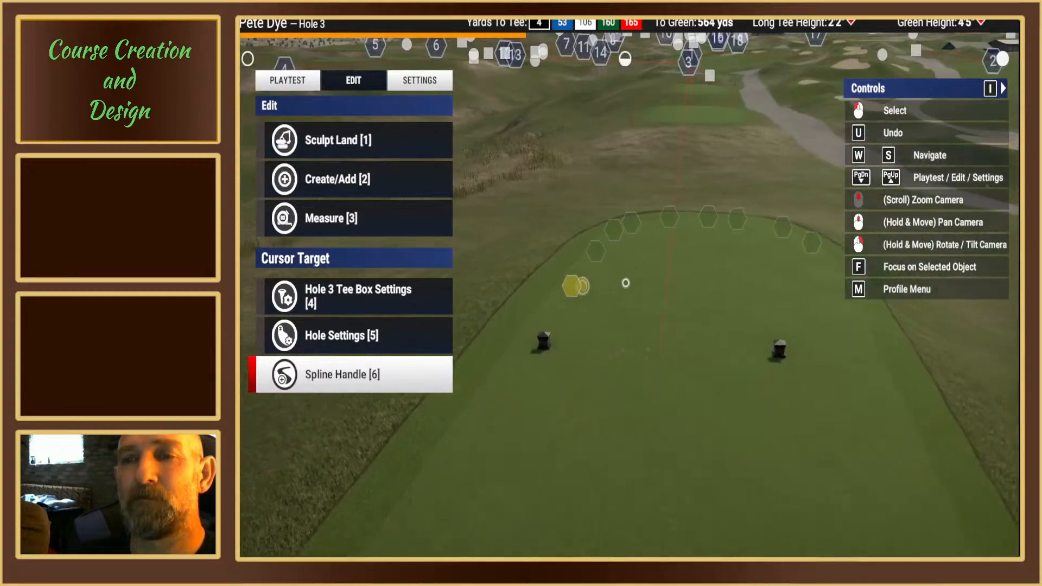
{"action": "key", "text": "w"}
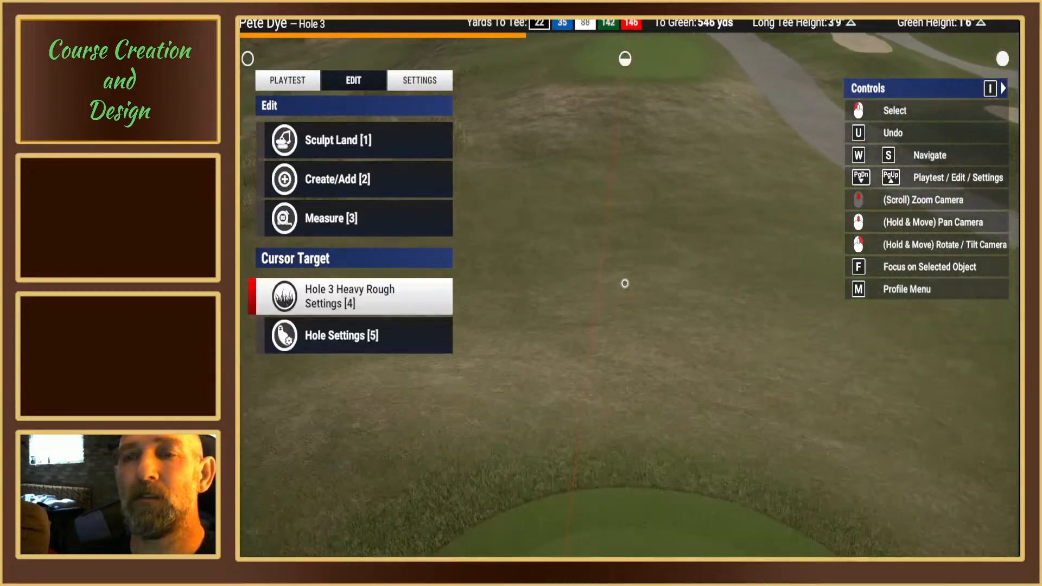
{"action": "middle_click_drag", "start_coordinate": [624, 283], "coordinate": [603, 310]}
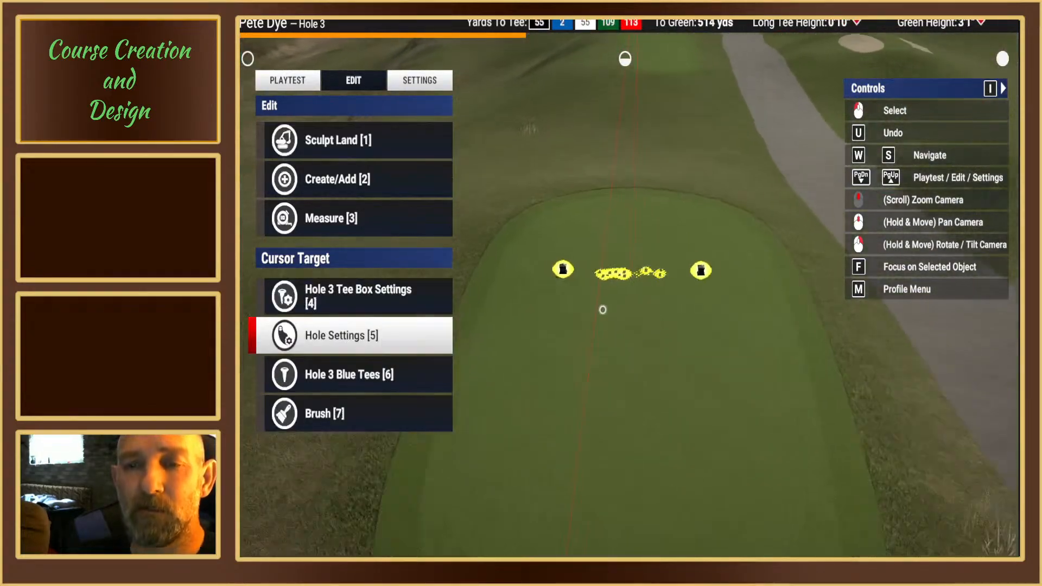
{"action": "left_click", "coordinate": [330, 141]}
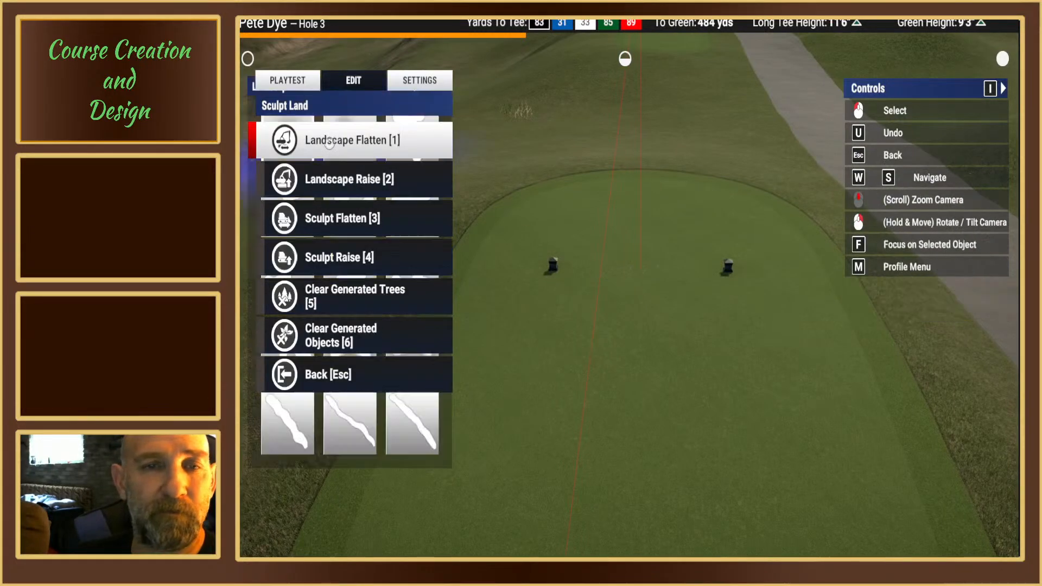
{"action": "left_click", "coordinate": [329, 140]}
{"action": "key", "text": "a"}
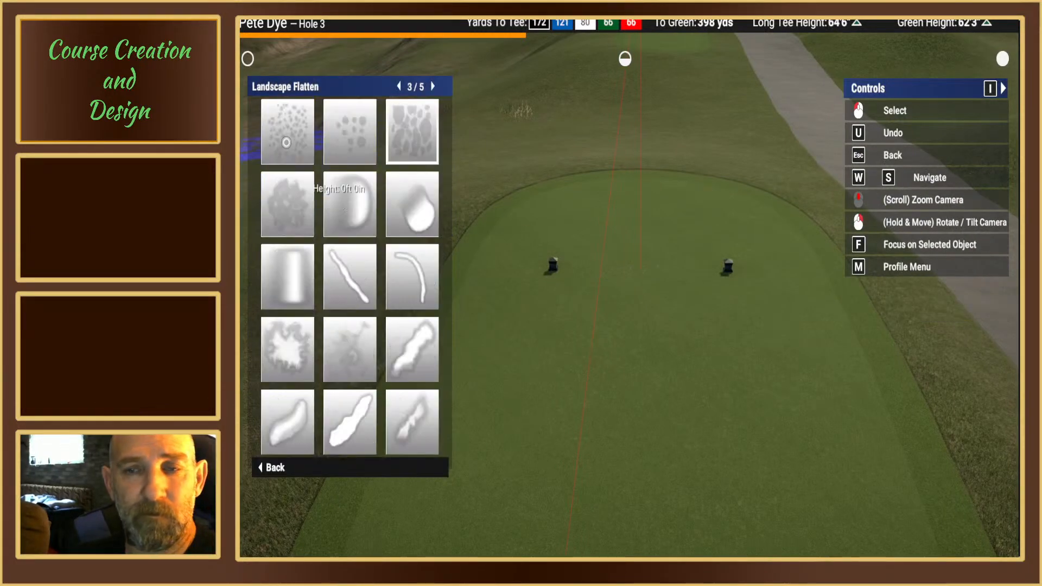
{"action": "key", "text": "a"}
{"action": "key", "text": "a"}
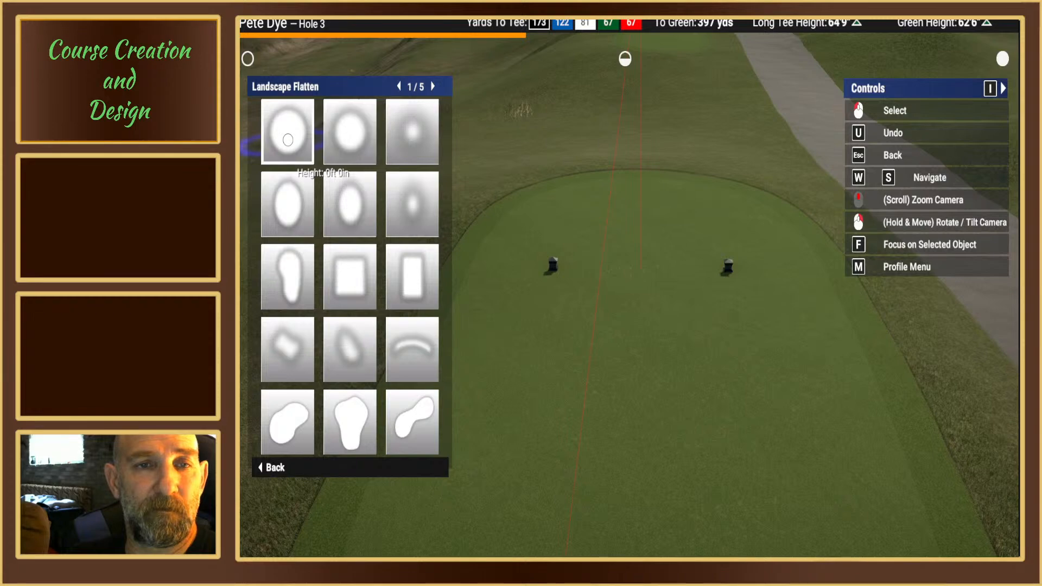
{"action": "left_click", "coordinate": [288, 140]}
Step: Scale the flatten brush to roughly the blue tee box's width, position it around the tee markers, and exit the brush
{"action": "scroll", "coordinate": [619, 268], "scroll_direction": "down", "scroll_amount": 5, "text": "ctrl"}
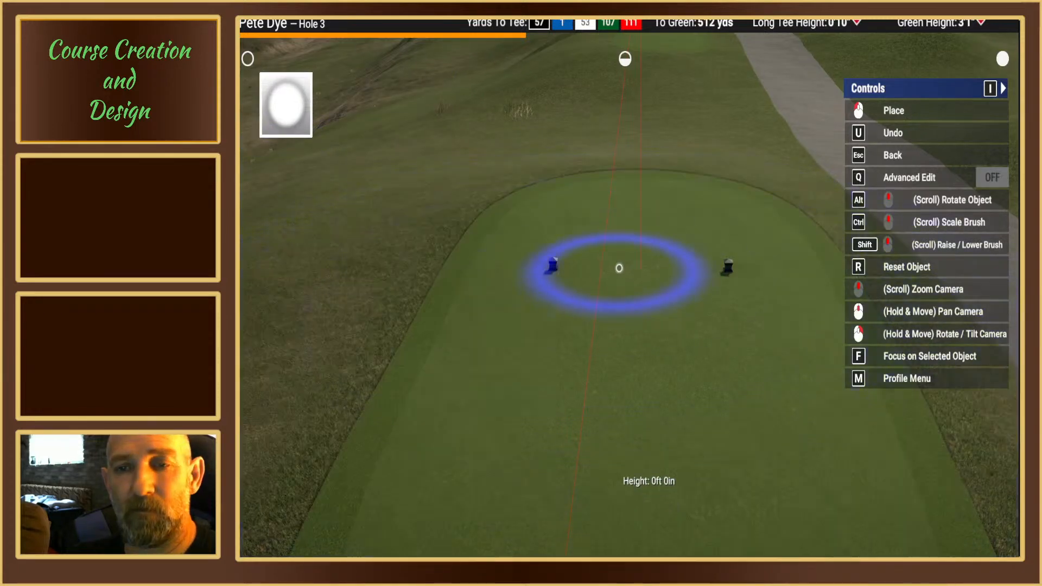
{"action": "scroll", "coordinate": [642, 266], "scroll_direction": "up", "scroll_amount": 4, "text": "ctrl"}
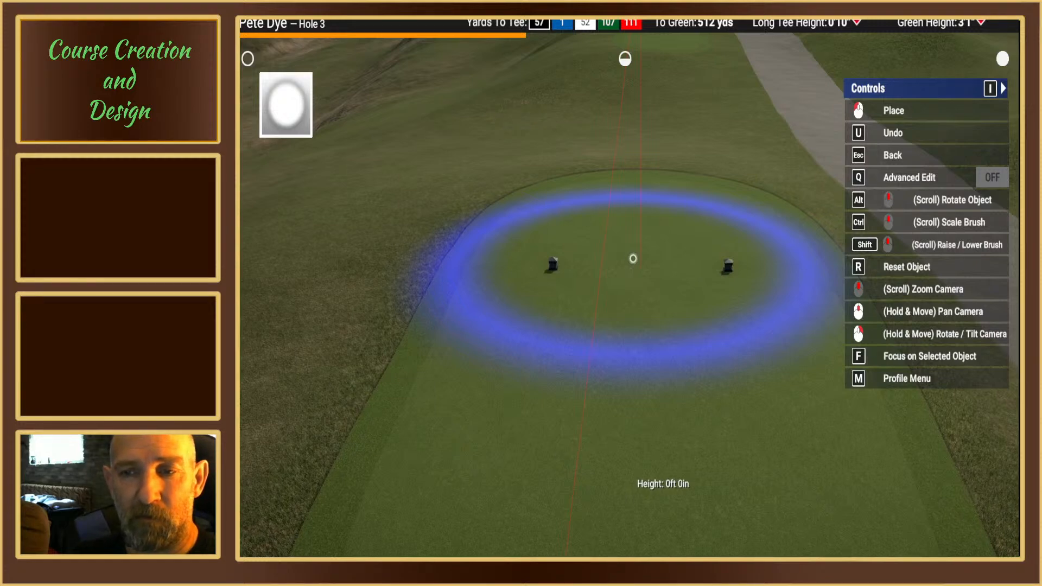
{"action": "scroll", "coordinate": [632, 258], "scroll_direction": "up", "scroll_amount": 5}
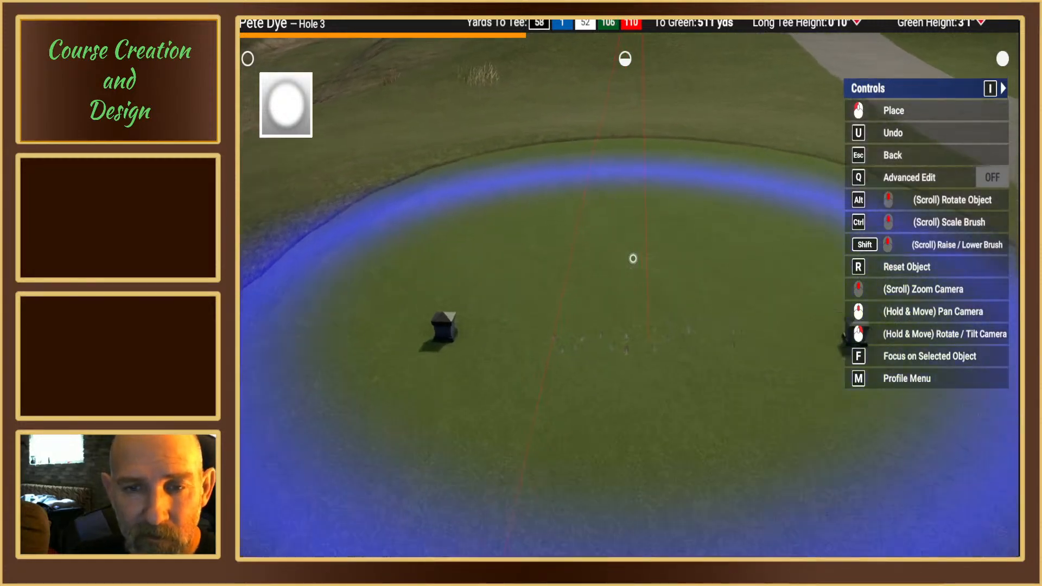
{"action": "right_click_drag", "start_coordinate": [633, 258], "coordinate": [632, 208]}
{"action": "right_click_drag", "start_coordinate": [624, 325], "coordinate": [621, 282]}
{"action": "right_click_drag", "start_coordinate": [629, 221], "coordinate": [521, 222]}
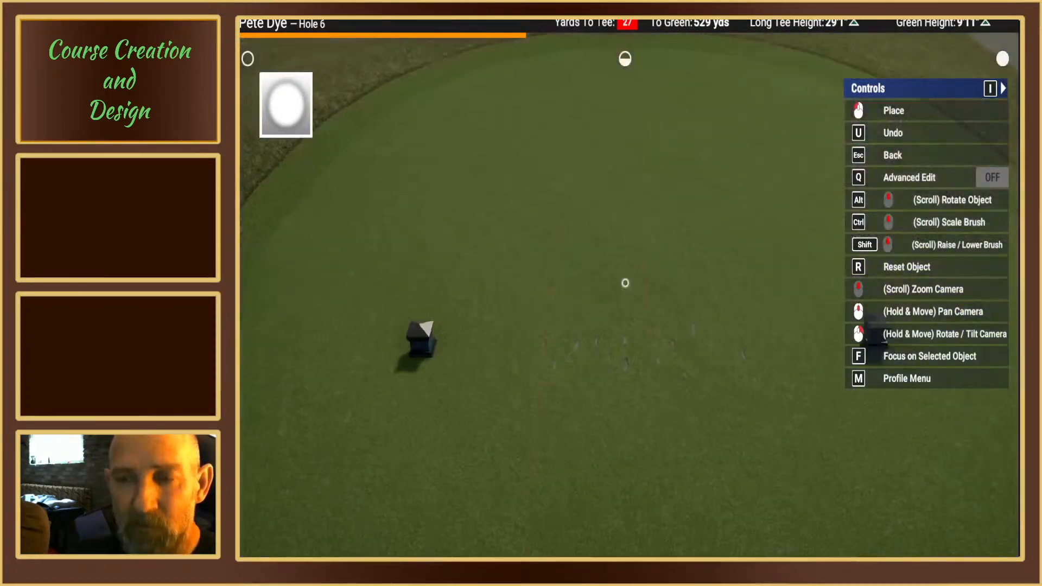
{"action": "scroll", "coordinate": [624, 282], "scroll_direction": "down", "scroll_amount": 5}
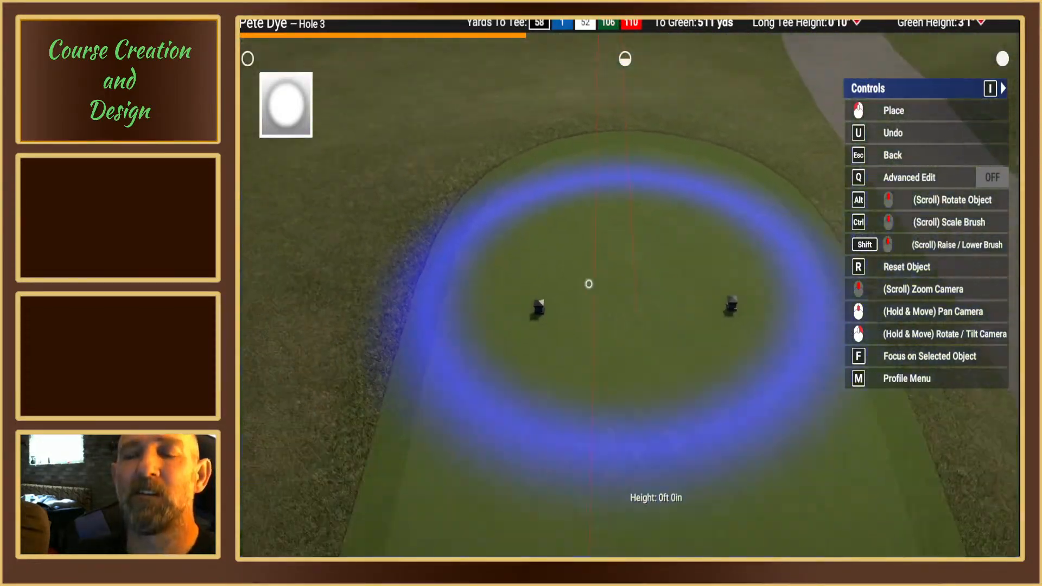
{"action": "scroll", "coordinate": [624, 288], "scroll_direction": "down", "scroll_amount": 3}
{"action": "middle_click_drag", "start_coordinate": [624, 272], "coordinate": [619, 303]}
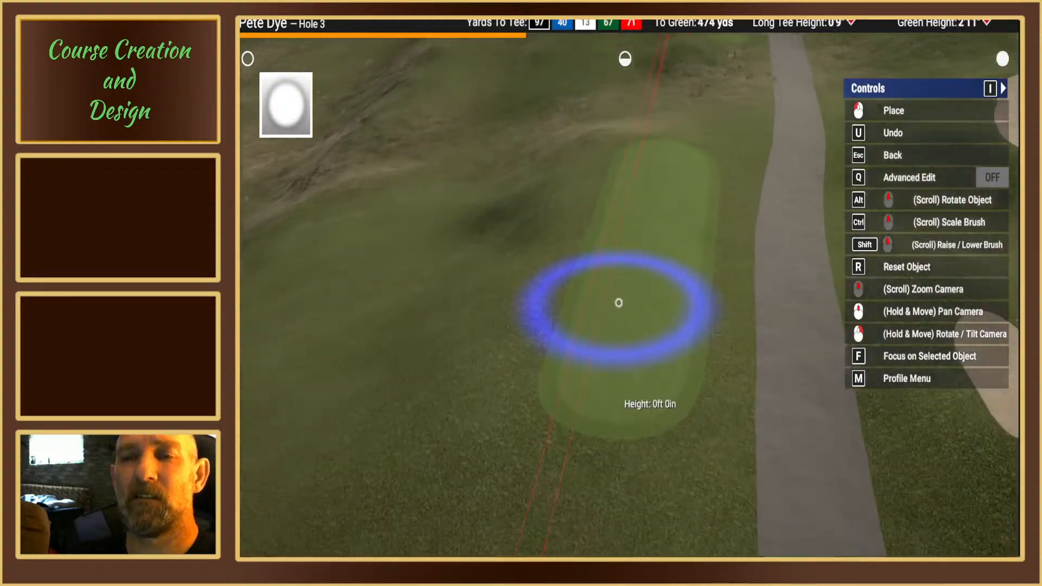
{"action": "mouse_move", "coordinate": [619, 303]}
{"action": "right_mouse_down"}
{"action": "mouse_move", "coordinate": [623, 325]}
{"action": "mouse_move", "coordinate": [623, 282]}
{"action": "mouse_move", "coordinate": [586, 347]}
{"action": "right_mouse_up"}
{"action": "key", "text": "Escape"}
{"action": "key", "text": "Escape"}
Step: Move the white tee box's rear spline point on the side away from the cart path outward to widen the outline
{"action": "middle_click_drag", "start_coordinate": [586, 347], "coordinate": [690, 357]}
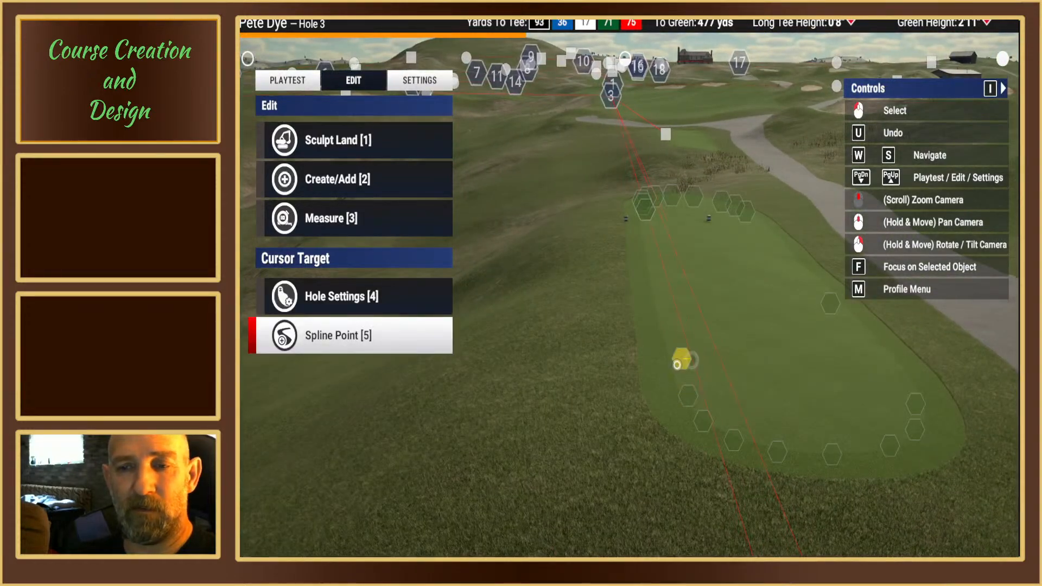
{"action": "right_click_drag", "start_coordinate": [677, 365], "coordinate": [625, 279]}
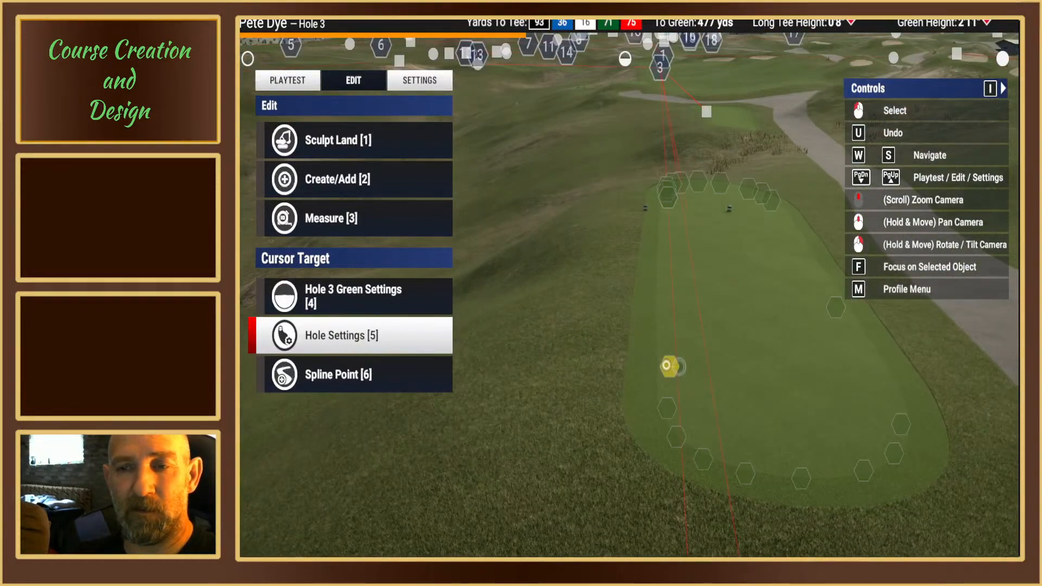
{"action": "right_click_drag", "start_coordinate": [669, 356], "coordinate": [623, 284]}
{"action": "middle_click_drag", "start_coordinate": [623, 284], "coordinate": [623, 263]}
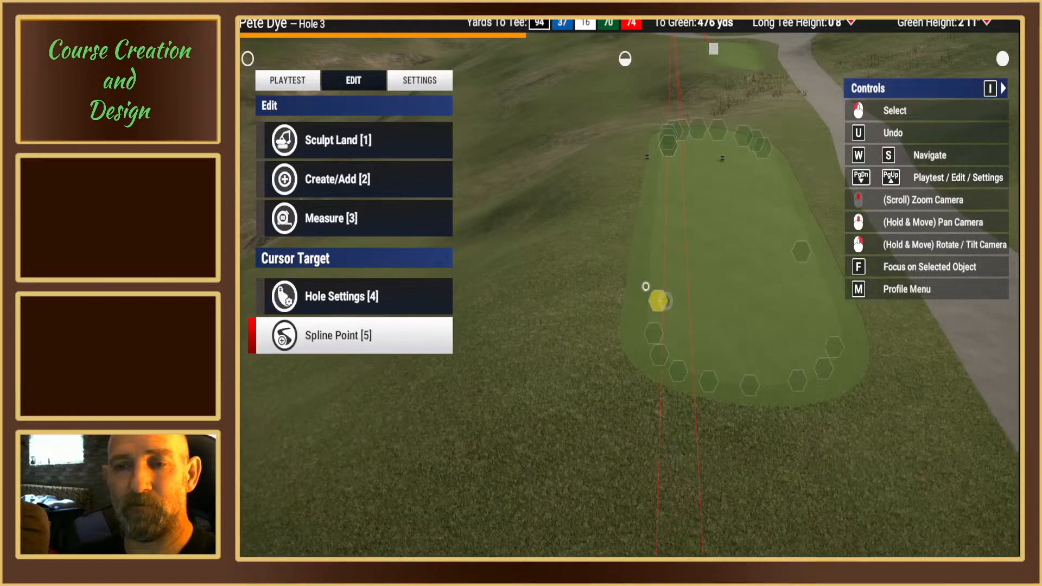
{"action": "left_click", "coordinate": [656, 302]}
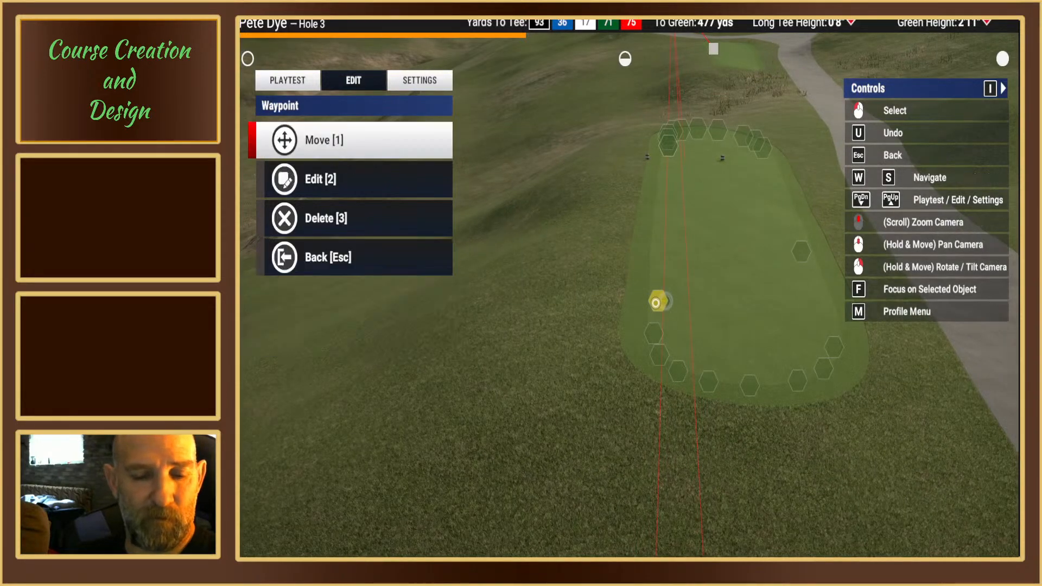
{"action": "key", "text": "1"}
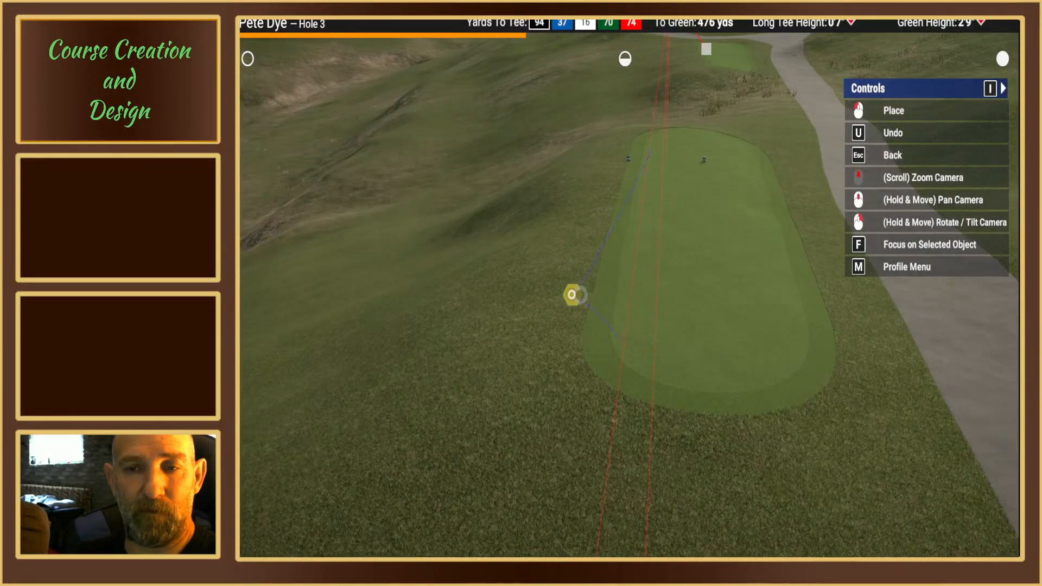
{"action": "left_click", "coordinate": [564, 297]}
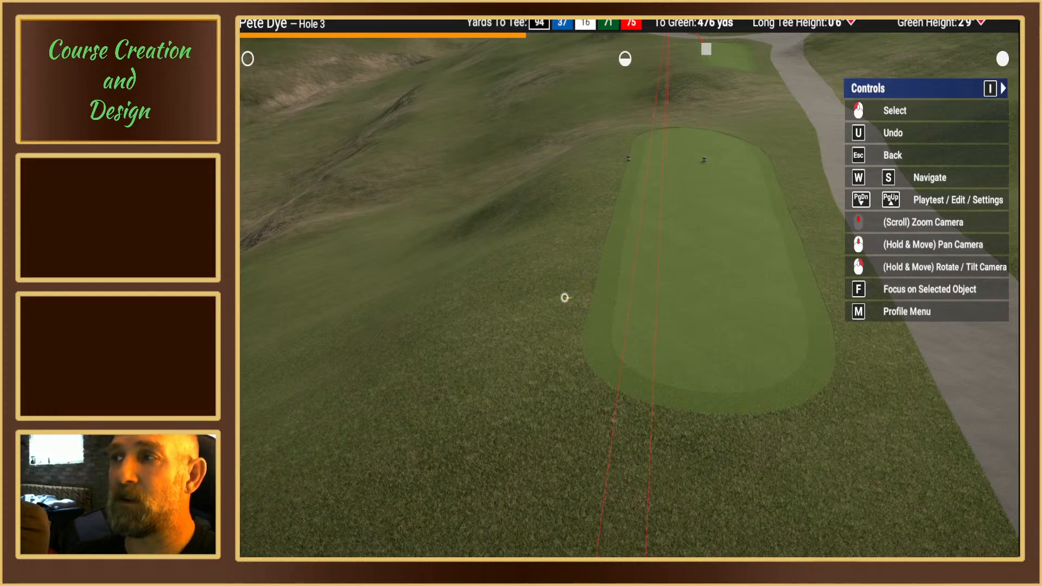
{"action": "left_click", "coordinate": [564, 297]}
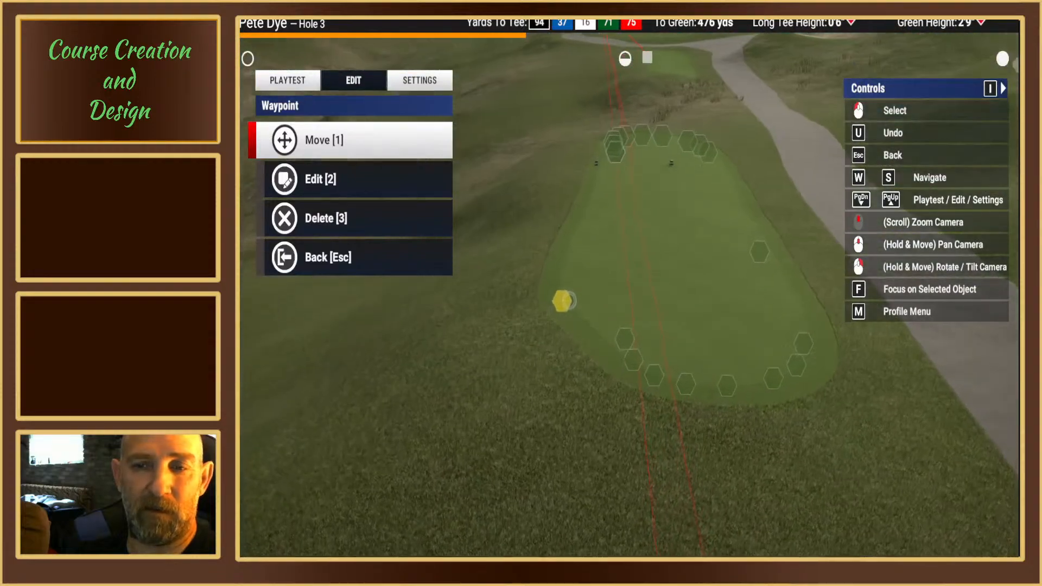
{"action": "key", "text": "Escape"}
Step: Delete the white tee box's spline point just ahead of the tee markers on the side away from the cart path
{"action": "middle_click_drag", "start_coordinate": [625, 283], "coordinate": [625, 252]}
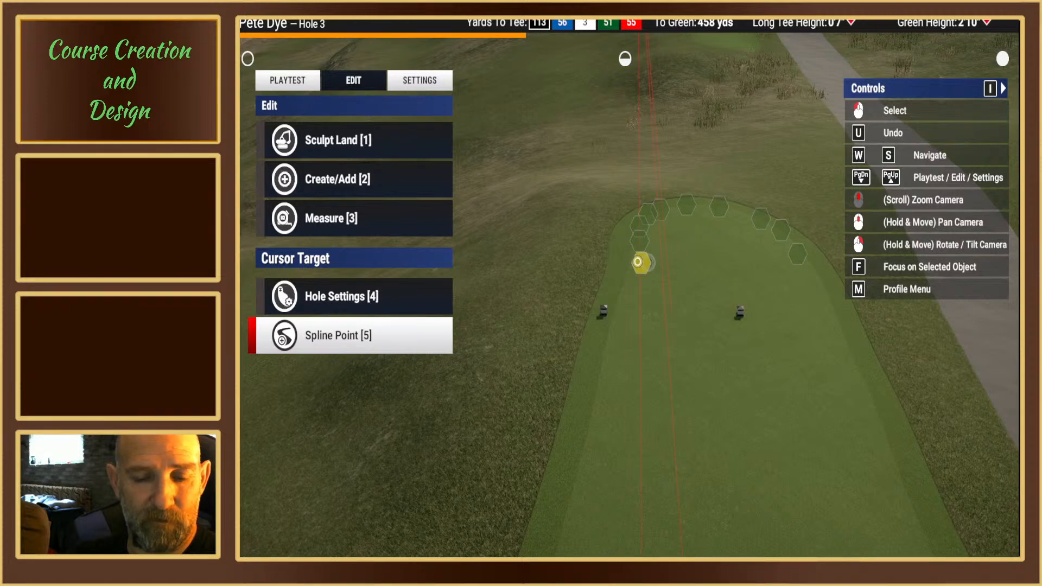
{"action": "left_click", "coordinate": [638, 262]}
{"action": "key", "text": "3"}
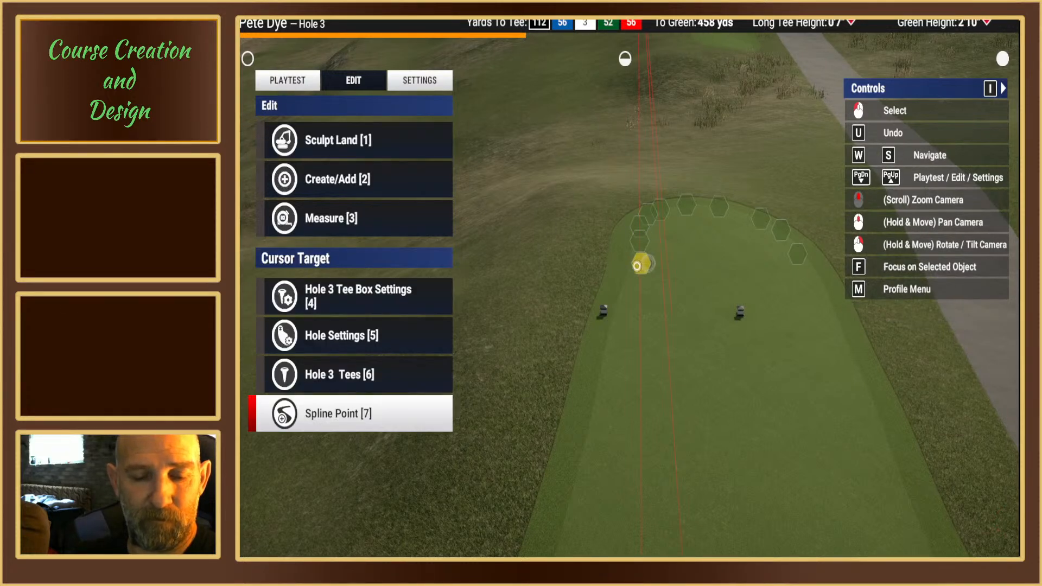
{"action": "left_click", "coordinate": [637, 266]}
{"action": "key", "text": "3"}
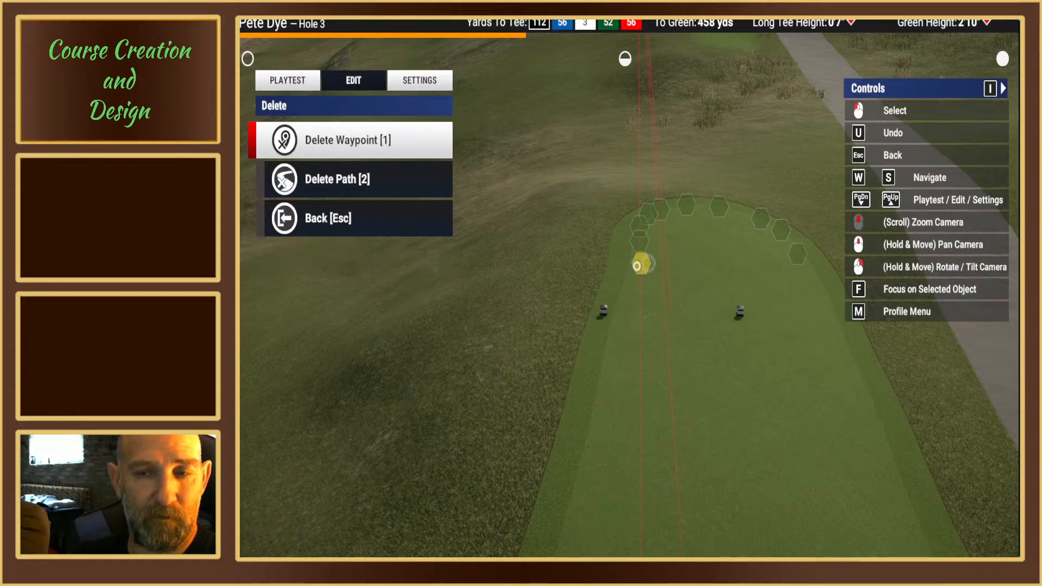
{"action": "key", "text": "1"}
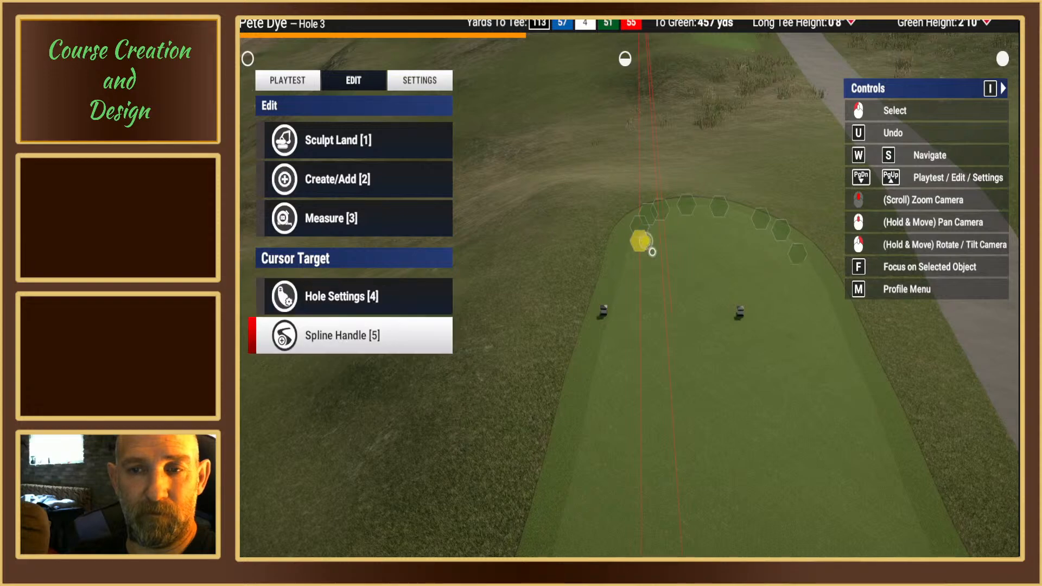
Step: Move the white tee box's front spline point on the side away from the cart path outward to widen the outline near the tee markers
{"action": "left_click", "coordinate": [637, 245]}
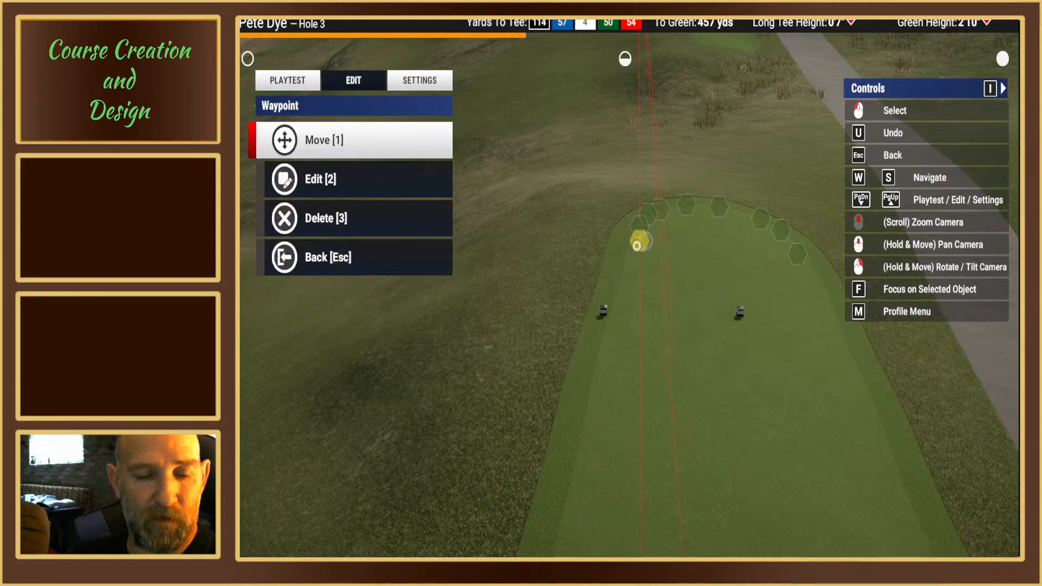
{"action": "key", "text": "1"}
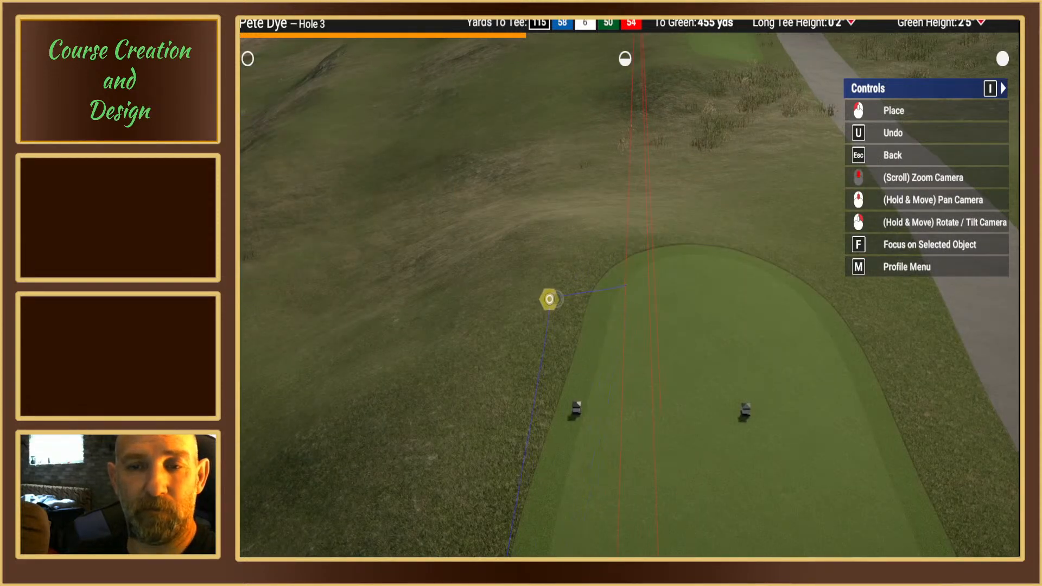
{"action": "left_click", "coordinate": [545, 300]}
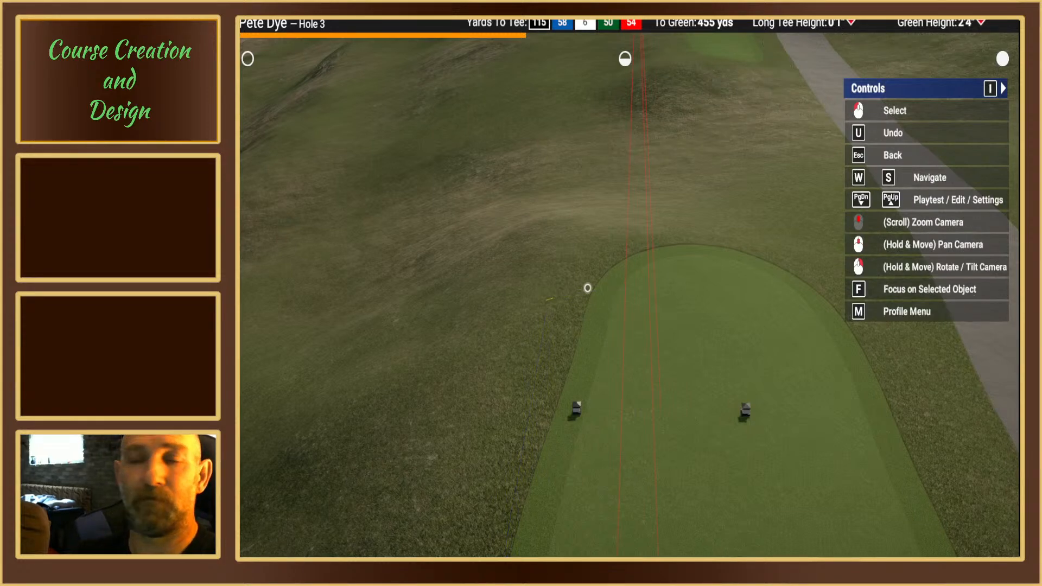
{"action": "key", "text": "Escape"}
Step: Move the inward-sitting spline point near the tee box's rear, on the side away from the cart path, outward to smooth the edge
{"action": "mouse_move", "coordinate": [550, 304]}
{"action": "right_mouse_down"}
{"action": "mouse_move", "coordinate": [565, 312]}
{"action": "mouse_move", "coordinate": [626, 279]}
{"action": "mouse_move", "coordinate": [623, 297]}
{"action": "mouse_move", "coordinate": [621, 279]}
{"action": "right_mouse_up"}
{"action": "key", "text": "w"}
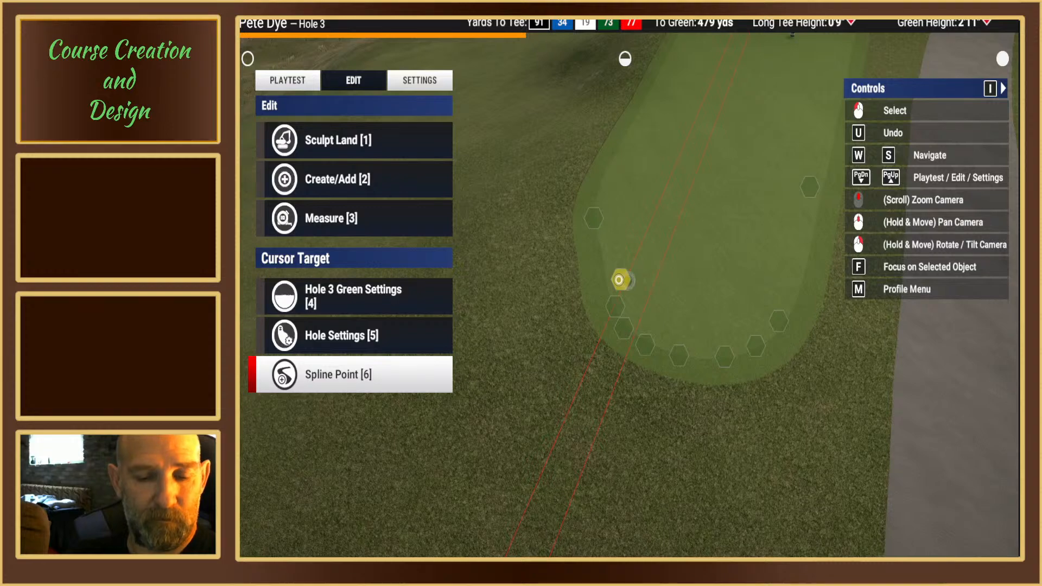
{"action": "left_click", "coordinate": [619, 280]}
{"action": "key", "text": "1"}
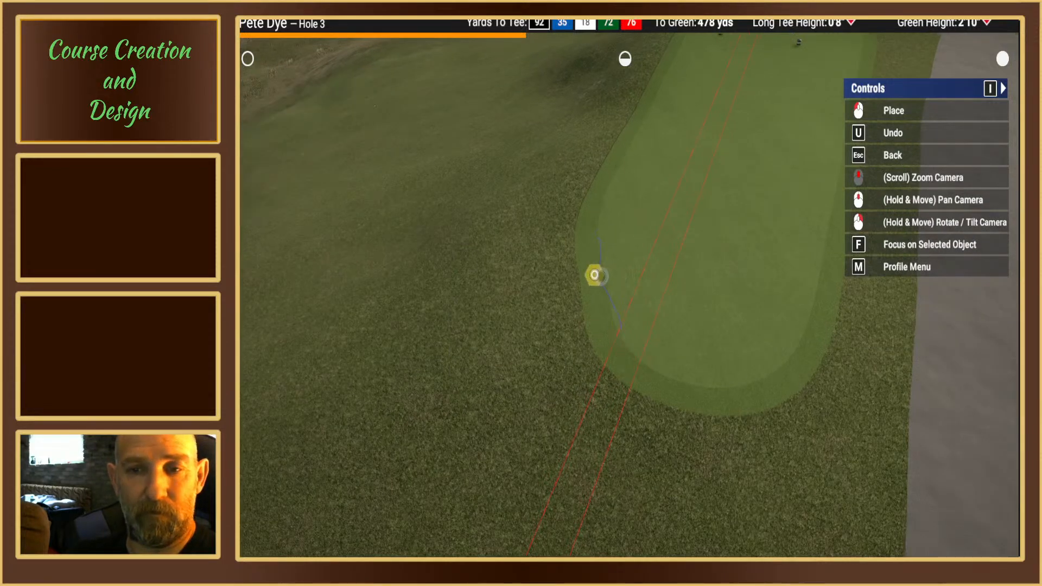
{"action": "left_click", "coordinate": [595, 275]}
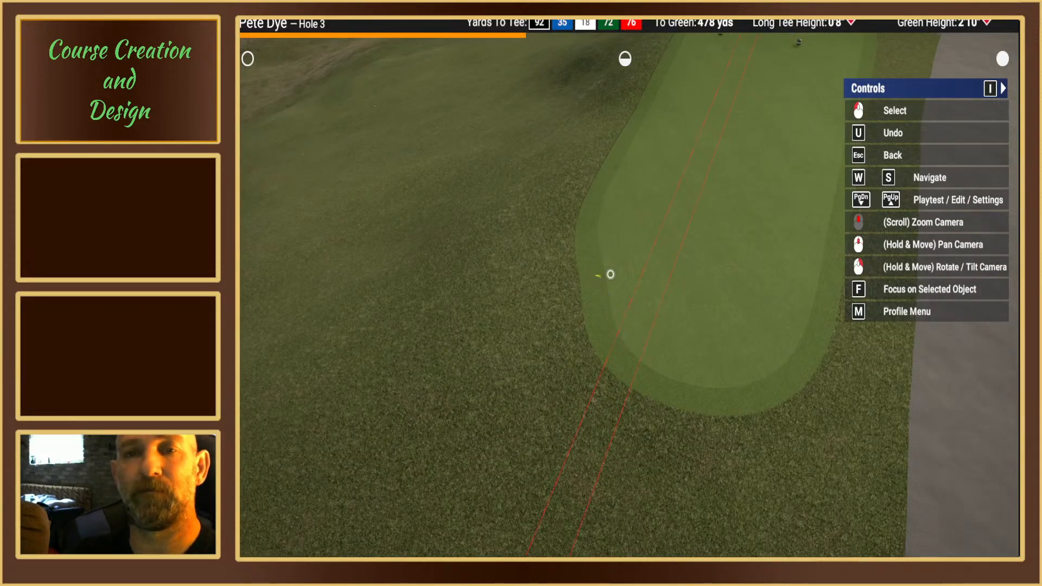
{"action": "key", "text": "Escape"}
Step: Move the rear corner spline point on the side away from the cart path slightly outward to round the corner
{"action": "right_click_drag", "start_coordinate": [601, 276], "coordinate": [634, 321]}
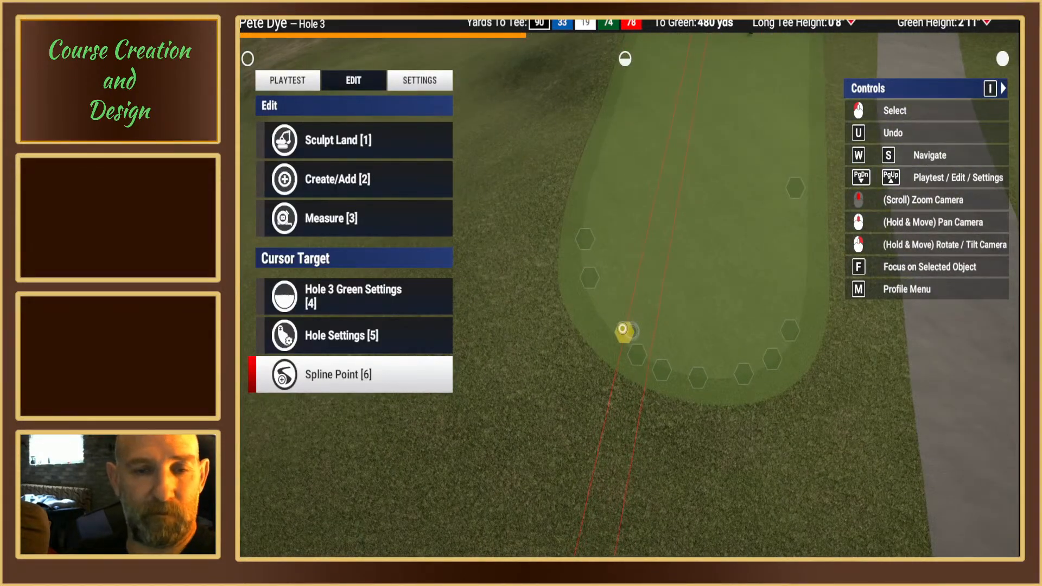
{"action": "left_click", "coordinate": [622, 328]}
{"action": "key", "text": "1"}
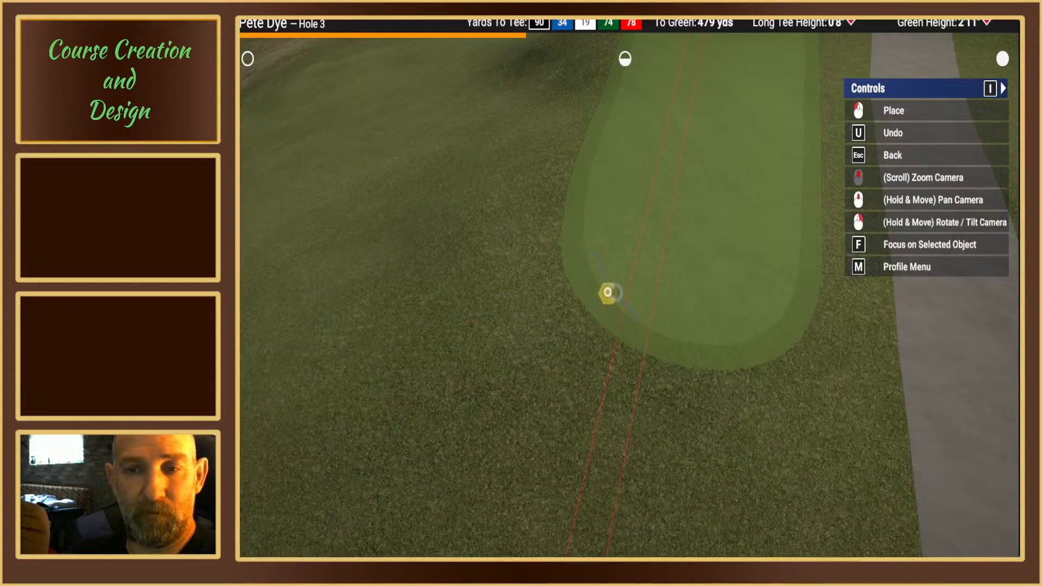
{"action": "left_click", "coordinate": [606, 289]}
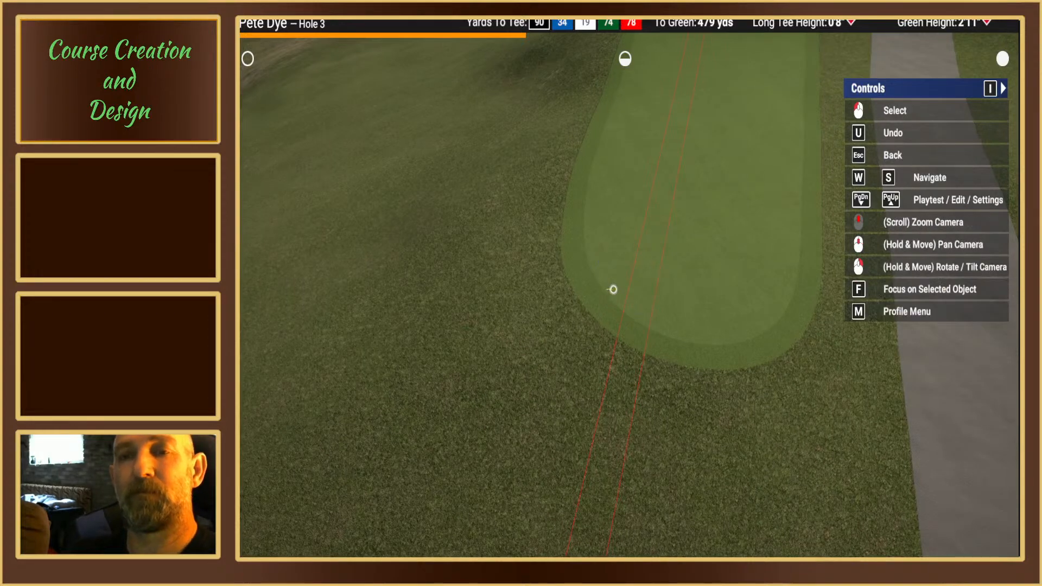
{"action": "left_click", "coordinate": [610, 289]}
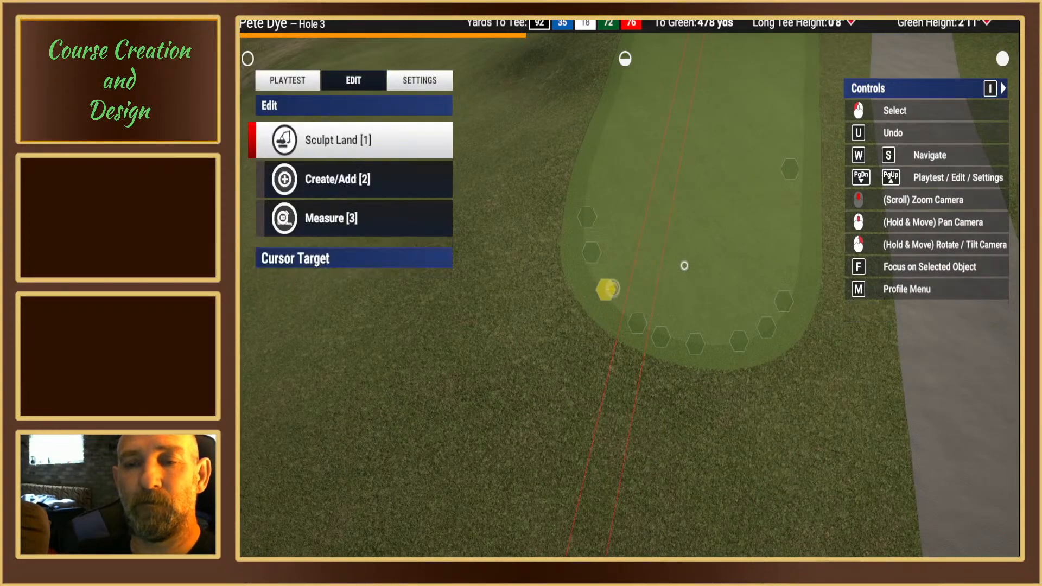
Step: Move the spline point on the tee box's front curve, on the side away from the cart path, forward and outward to fill out the front edge
{"action": "right_click_drag", "start_coordinate": [627, 301], "coordinate": [623, 287]}
{"action": "middle_click_drag", "start_coordinate": [623, 286], "coordinate": [488, 369]}
{"action": "right_click_drag", "start_coordinate": [651, 263], "coordinate": [666, 250]}
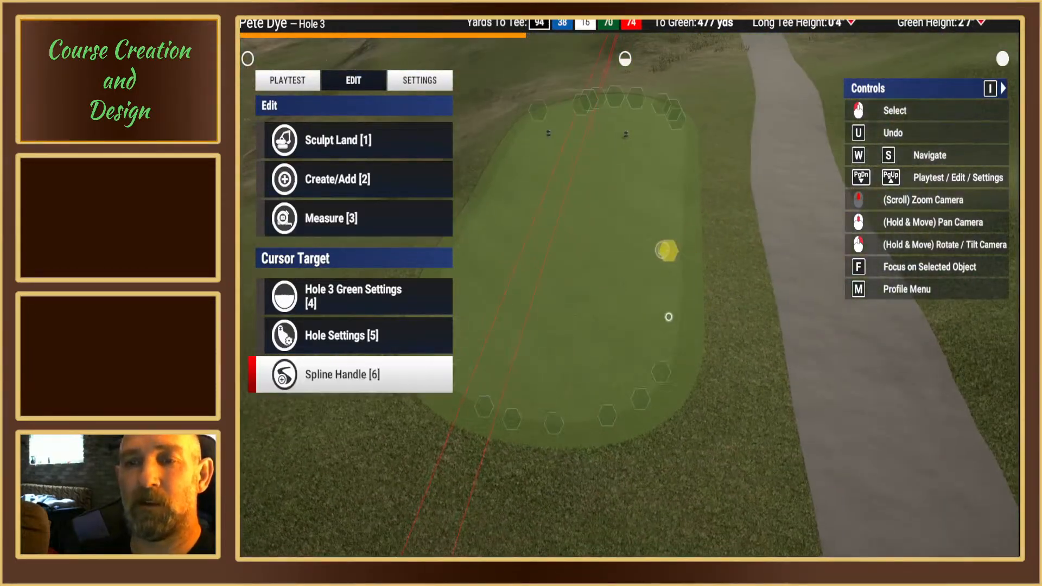
{"action": "mouse_move", "coordinate": [658, 370]}
{"action": "right_mouse_down"}
{"action": "mouse_move", "coordinate": [669, 333]}
{"action": "mouse_move", "coordinate": [670, 351]}
{"action": "right_mouse_up"}
{"action": "scroll", "coordinate": [599, 290], "scroll_direction": "up", "scroll_amount": 3}
{"action": "scroll", "coordinate": [600, 290], "scroll_direction": "up", "scroll_amount": 1}
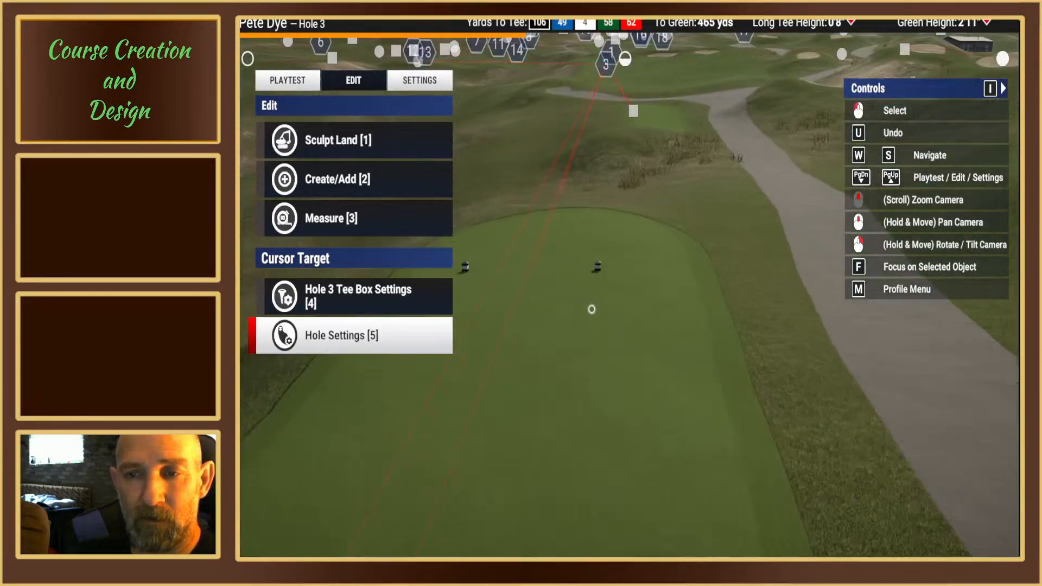
{"action": "mouse_move", "coordinate": [591, 307]}
{"action": "right_mouse_down"}
{"action": "mouse_move", "coordinate": [586, 266]}
{"action": "mouse_move", "coordinate": [624, 283]}
{"action": "mouse_move", "coordinate": [618, 260]}
{"action": "mouse_move", "coordinate": [640, 296]}
{"action": "right_mouse_up"}
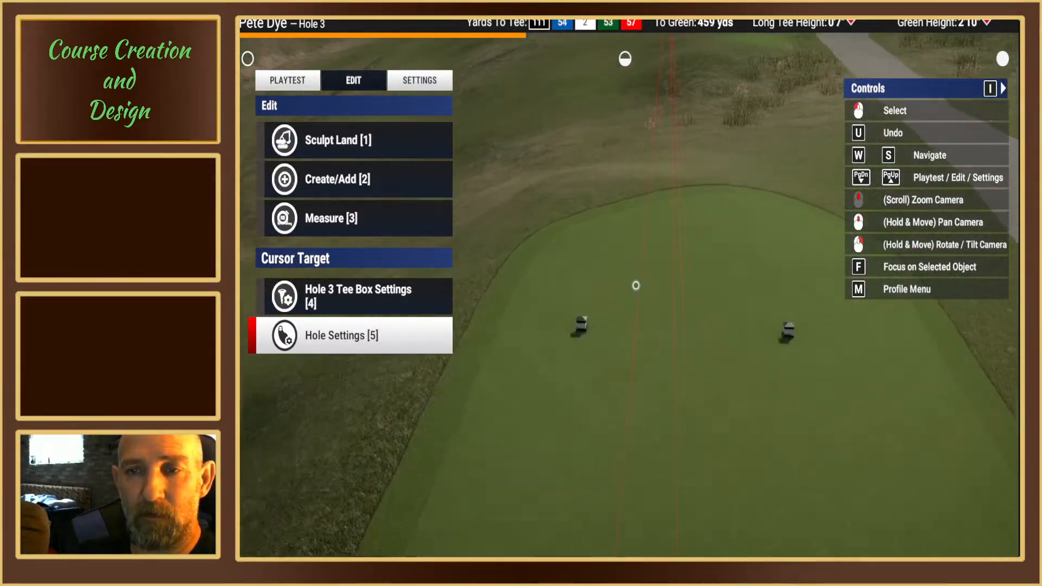
{"action": "scroll", "coordinate": [635, 286], "scroll_direction": "up", "scroll_amount": 1}
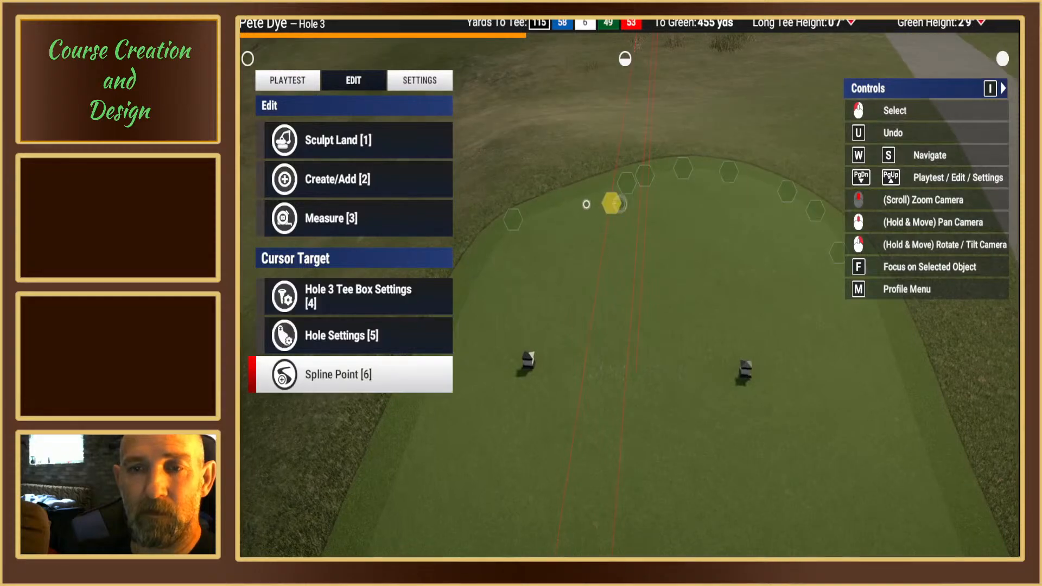
{"action": "right_click_drag", "start_coordinate": [612, 202], "coordinate": [616, 162]}
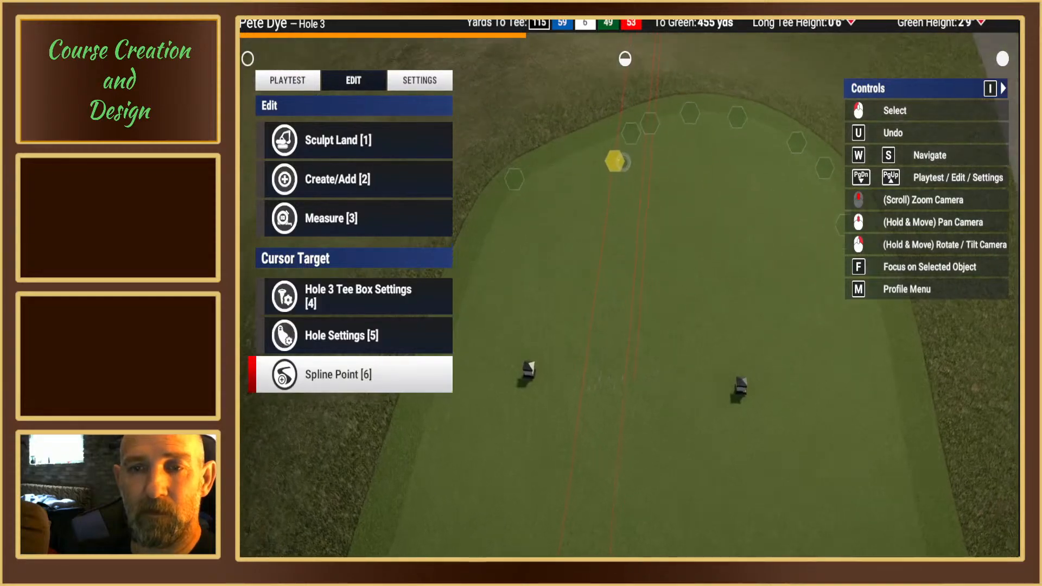
{"action": "left_click", "coordinate": [615, 159]}
{"action": "key", "text": "1"}
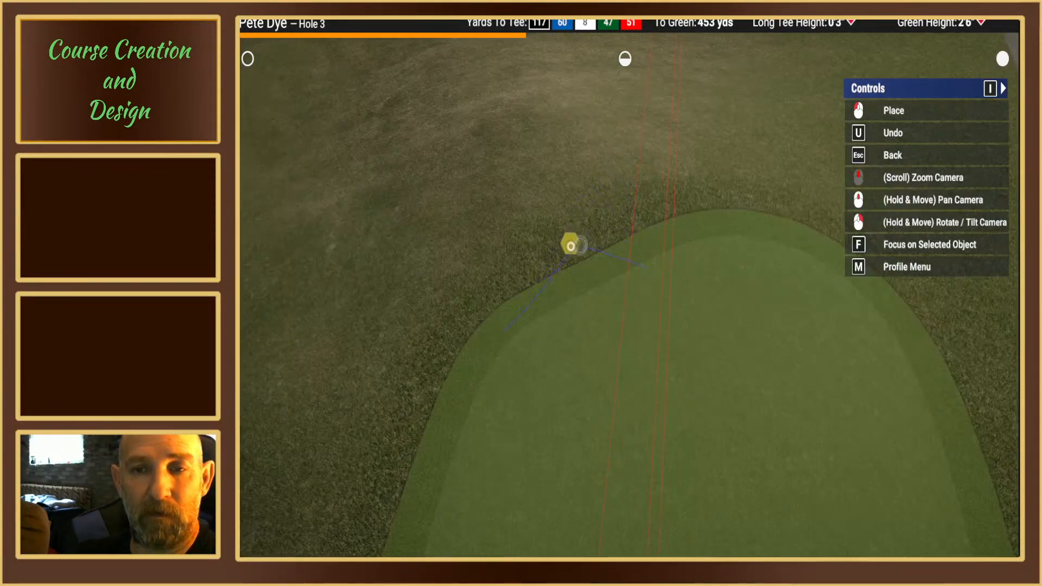
{"action": "left_click", "coordinate": [578, 264]}
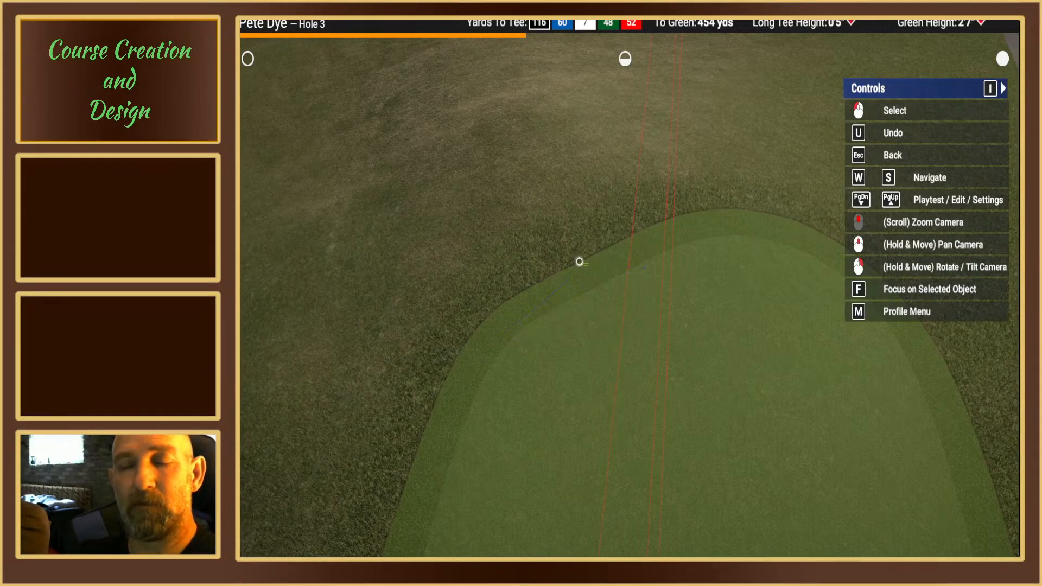
{"action": "left_click", "coordinate": [601, 263]}
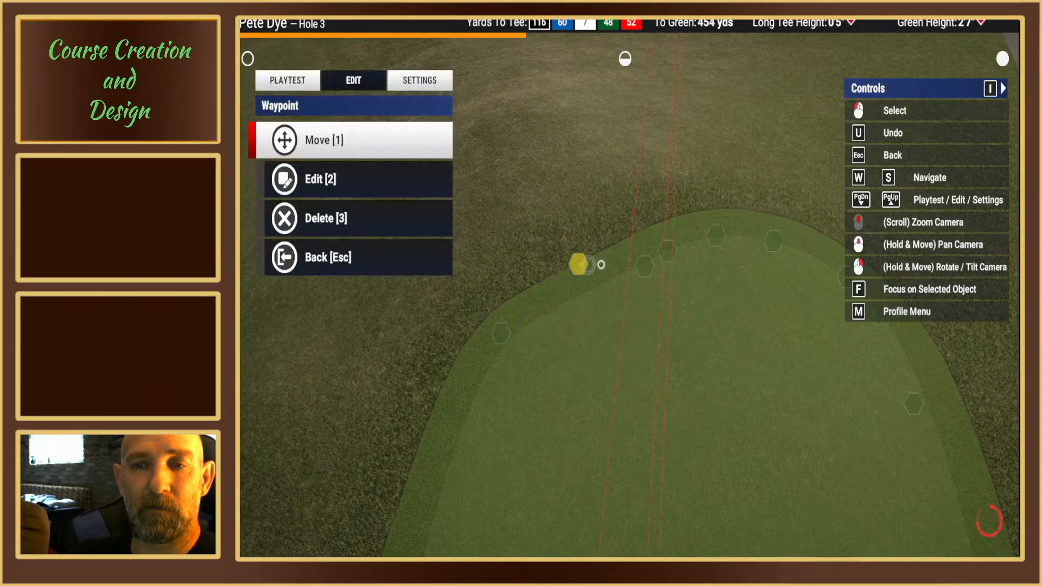
{"action": "key", "text": "Escape"}
Step: Delete the white tee box's spline point just ahead of the tee markers on the cart path side
{"action": "right_click_drag", "start_coordinate": [583, 294], "coordinate": [647, 322]}
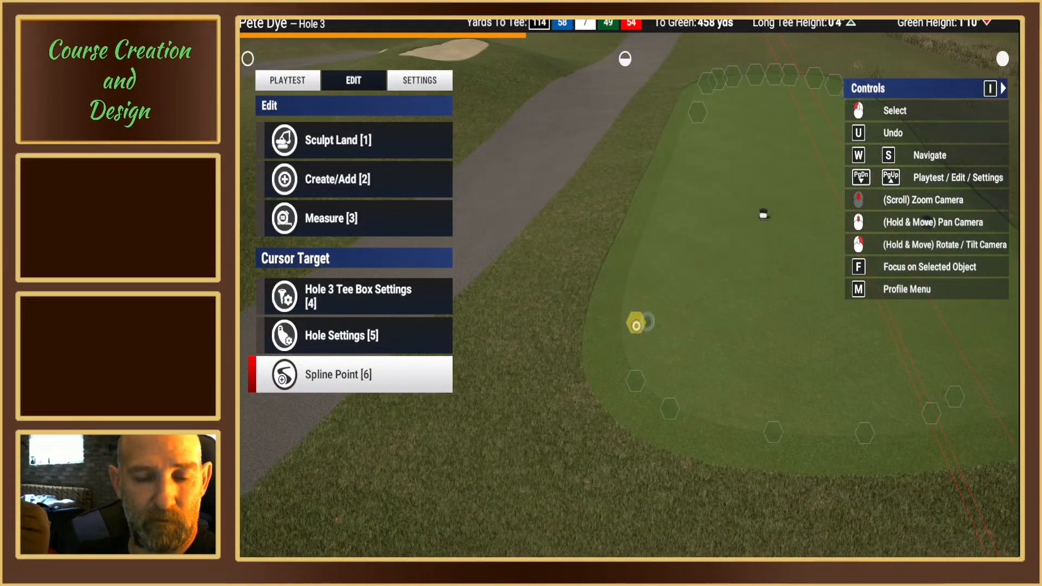
{"action": "left_click", "coordinate": [646, 321]}
{"action": "key", "text": "3"}
{"action": "key", "text": "1"}
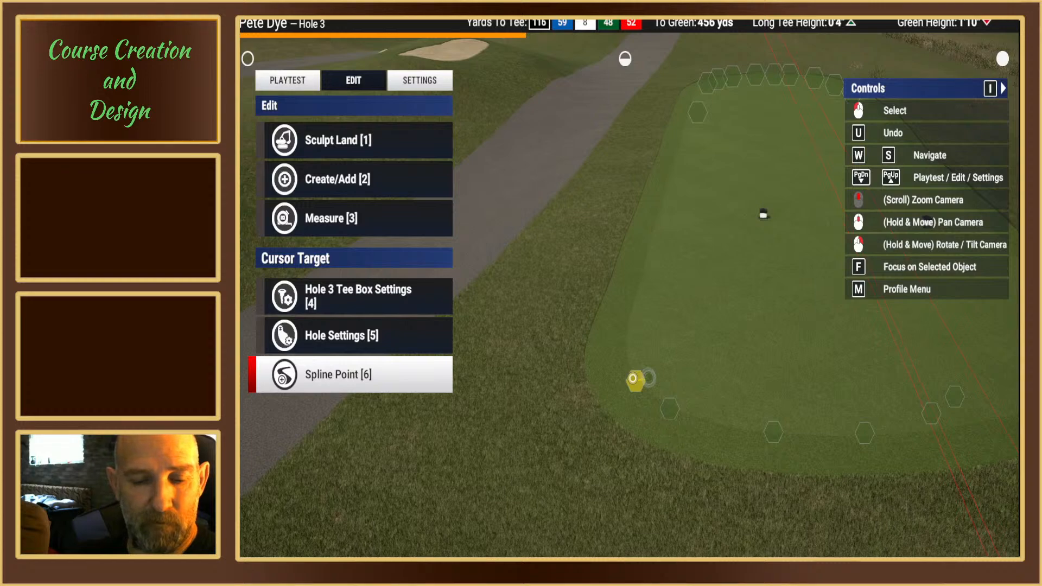
Step: Move the nearest remaining front spline point on the cart path side back along the edge toward the tee markers
{"action": "key", "text": "6"}
{"action": "key", "text": "1"}
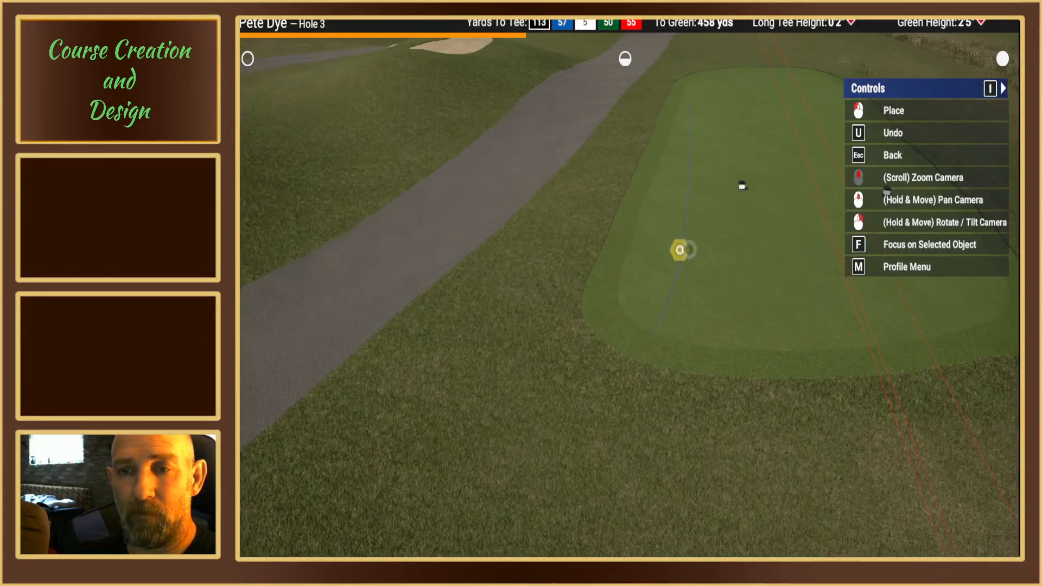
{"action": "left_click", "coordinate": [680, 250]}
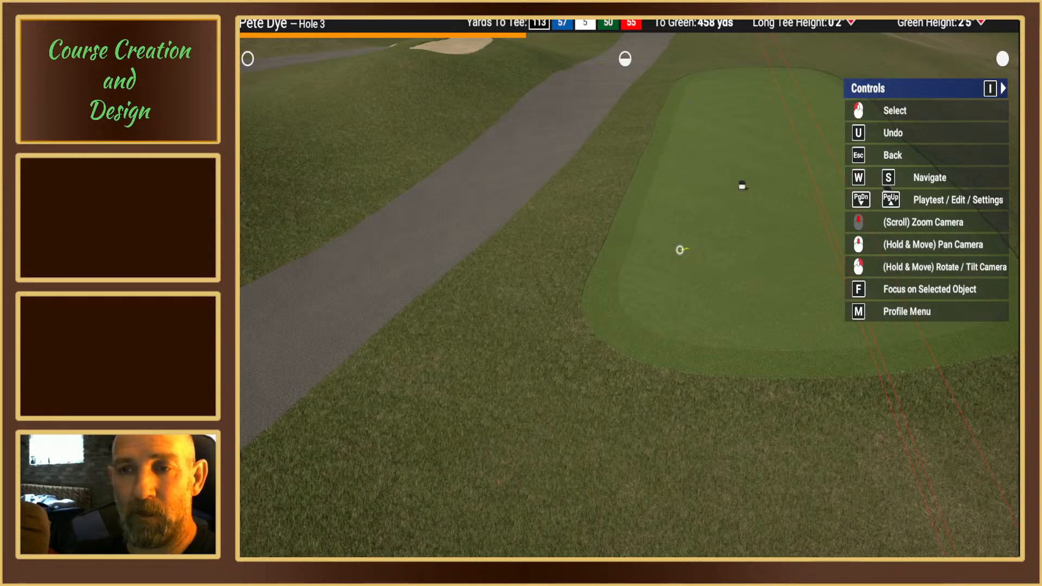
{"action": "left_click", "coordinate": [679, 249]}
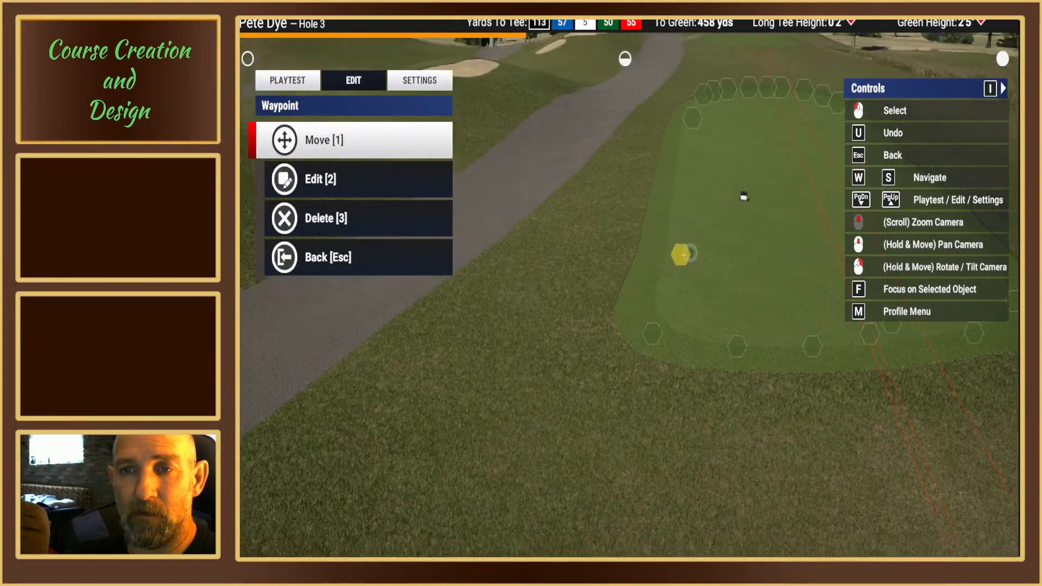
{"action": "key", "text": "Escape"}
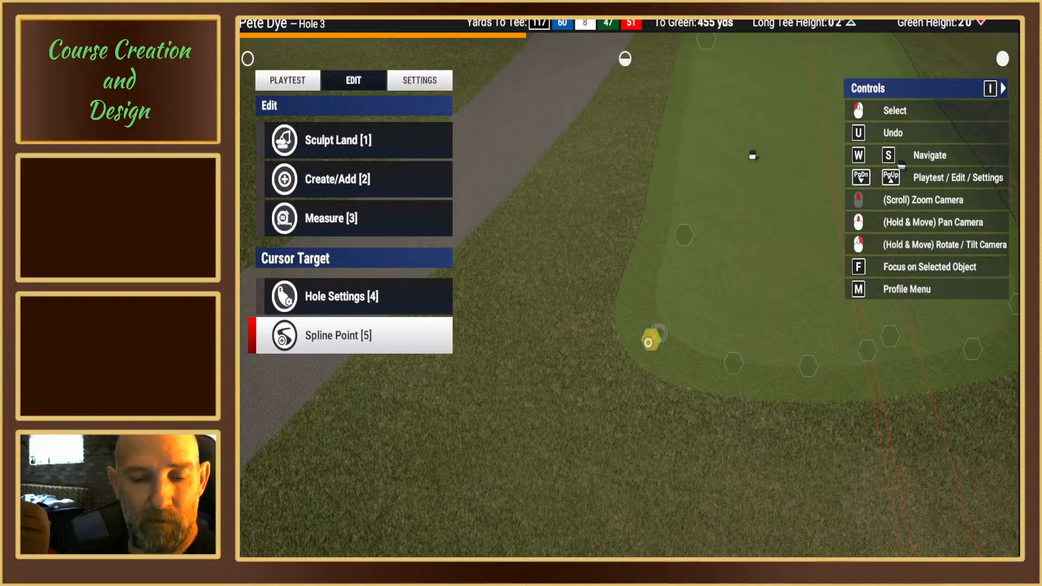
Step: Move the front corner spline point on the cart path side back and slightly inward to round the corner
{"action": "left_click", "coordinate": [651, 340]}
{"action": "key", "text": "1"}
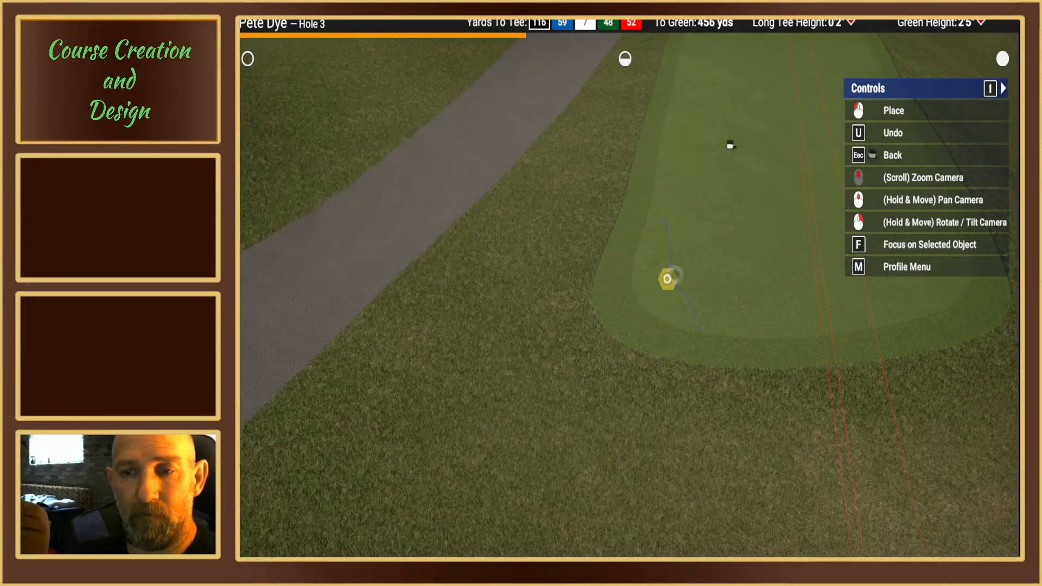
{"action": "left_click", "coordinate": [670, 273]}
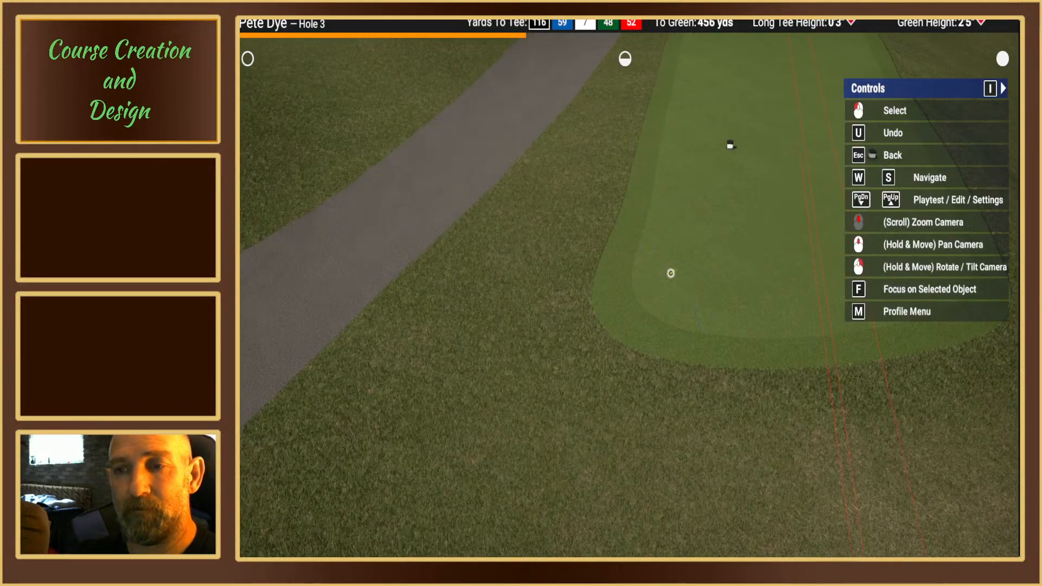
{"action": "left_click", "coordinate": [670, 273]}
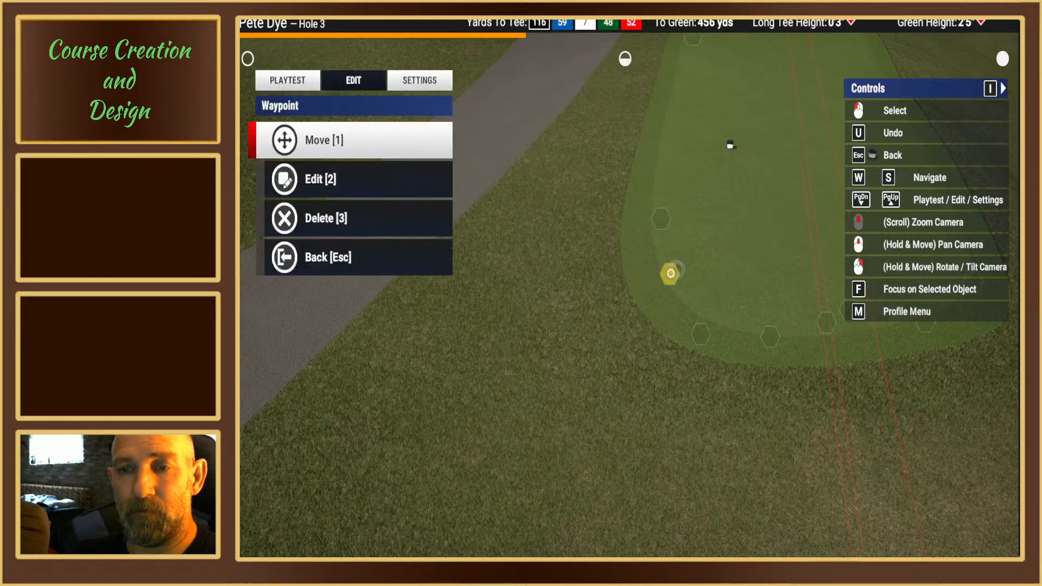
{"action": "key", "text": "Escape"}
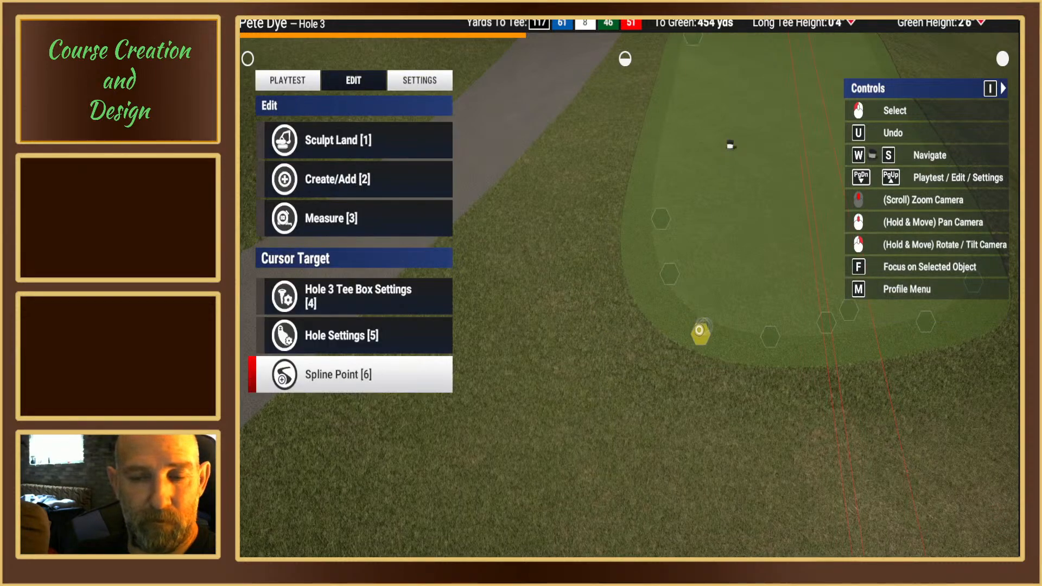
Step: Move the adjoining front-edge spline point nearest the cart path back toward the tee markers to even out the curve
{"action": "left_click", "coordinate": [696, 334]}
{"action": "key", "text": "1"}
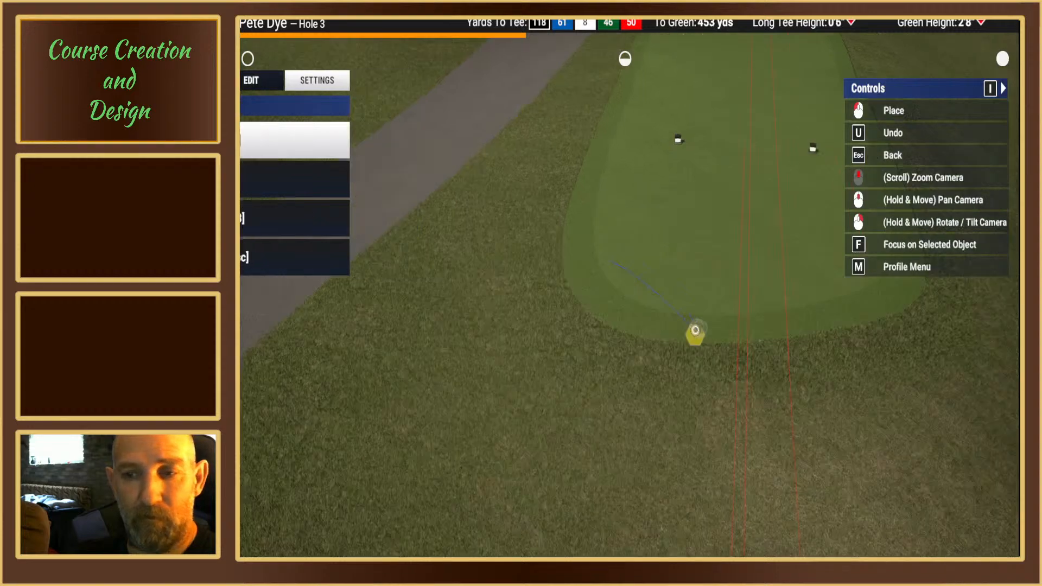
{"action": "left_click", "coordinate": [641, 281]}
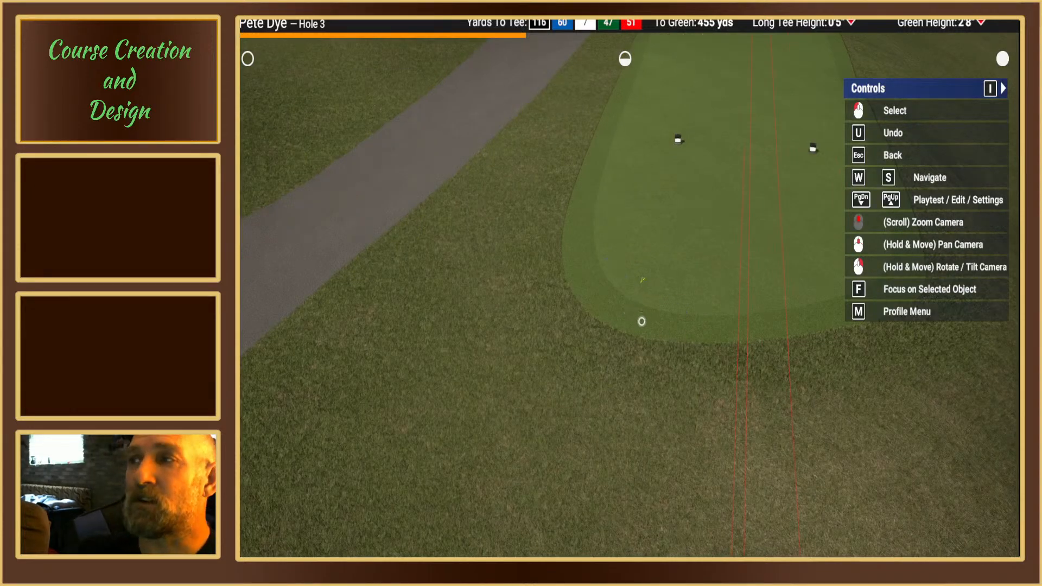
{"action": "left_click", "coordinate": [640, 322]}
{"action": "right_click_drag", "start_coordinate": [684, 335], "coordinate": [716, 252]}
{"action": "right_click_drag", "start_coordinate": [688, 313], "coordinate": [663, 379]}
{"action": "key", "text": "Escape"}
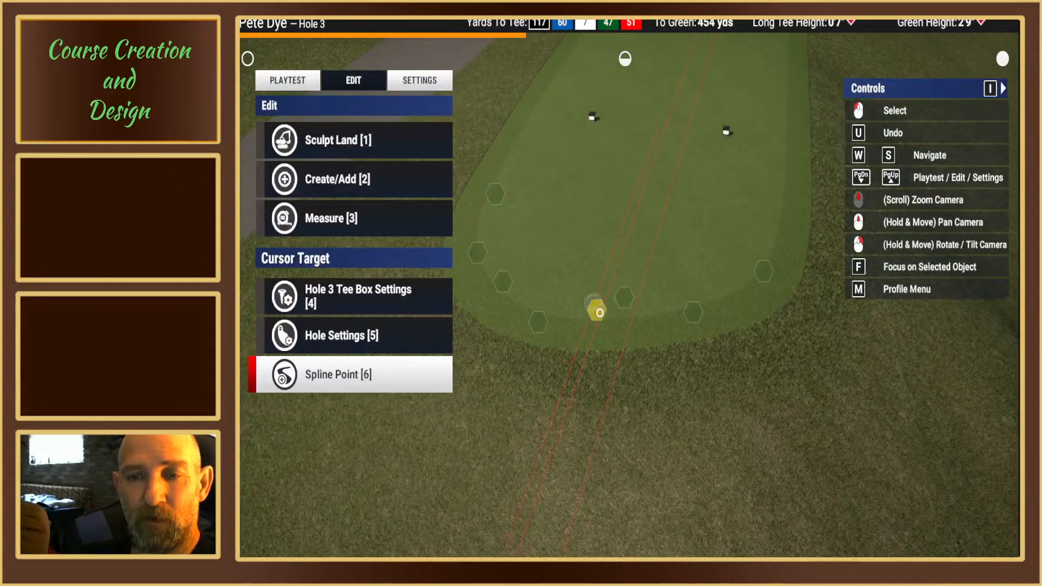
Step: Move the spline point midway along the tee box's cart path side forward along the edge to straighten that side
{"action": "mouse_move", "coordinate": [616, 300]}
{"action": "right_mouse_down"}
{"action": "mouse_move", "coordinate": [605, 321]}
{"action": "mouse_move", "coordinate": [603, 291]}
{"action": "mouse_move", "coordinate": [609, 324]}
{"action": "mouse_move", "coordinate": [567, 291]}
{"action": "mouse_move", "coordinate": [558, 319]}
{"action": "mouse_move", "coordinate": [617, 287]}
{"action": "mouse_move", "coordinate": [617, 324]}
{"action": "mouse_move", "coordinate": [624, 284]}
{"action": "mouse_move", "coordinate": [610, 318]}
{"action": "mouse_move", "coordinate": [617, 338]}
{"action": "mouse_move", "coordinate": [624, 283]}
{"action": "right_mouse_up"}
{"action": "key", "text": "s"}
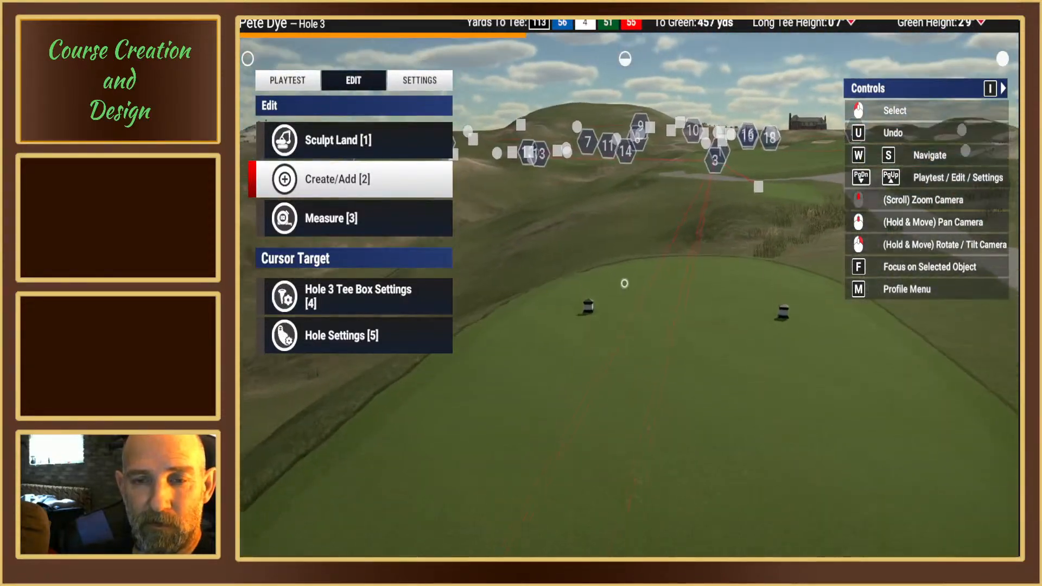
{"action": "middle_click_drag", "start_coordinate": [624, 284], "coordinate": [623, 285]}
{"action": "key", "text": "s"}
{"action": "right_click_drag", "start_coordinate": [624, 285], "coordinate": [600, 283]}
{"action": "scroll", "coordinate": [600, 281], "scroll_direction": "down", "scroll_amount": 2}
{"action": "key", "text": "w"}
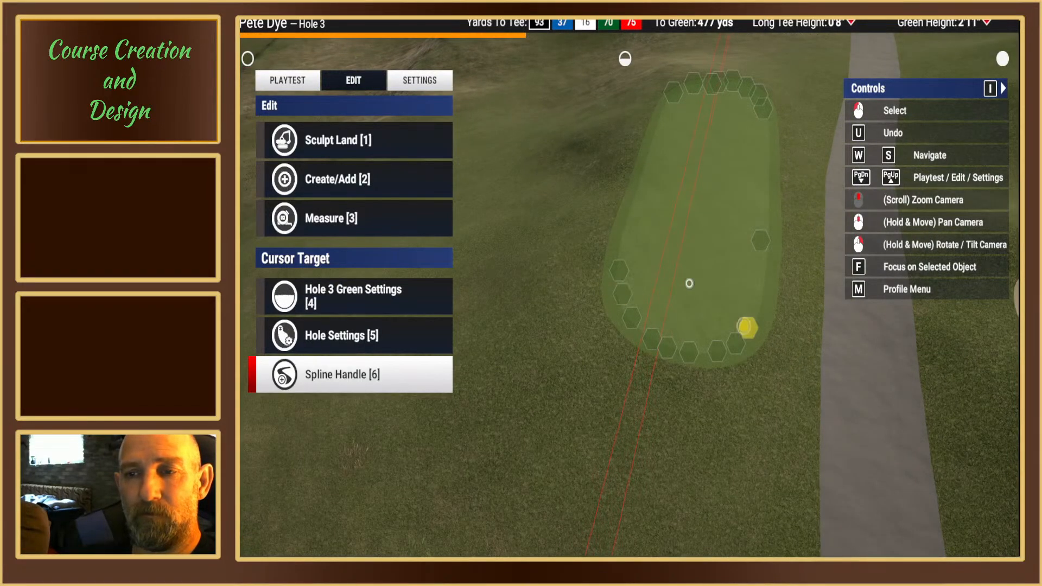
{"action": "middle_click_drag", "start_coordinate": [623, 270], "coordinate": [626, 295]}
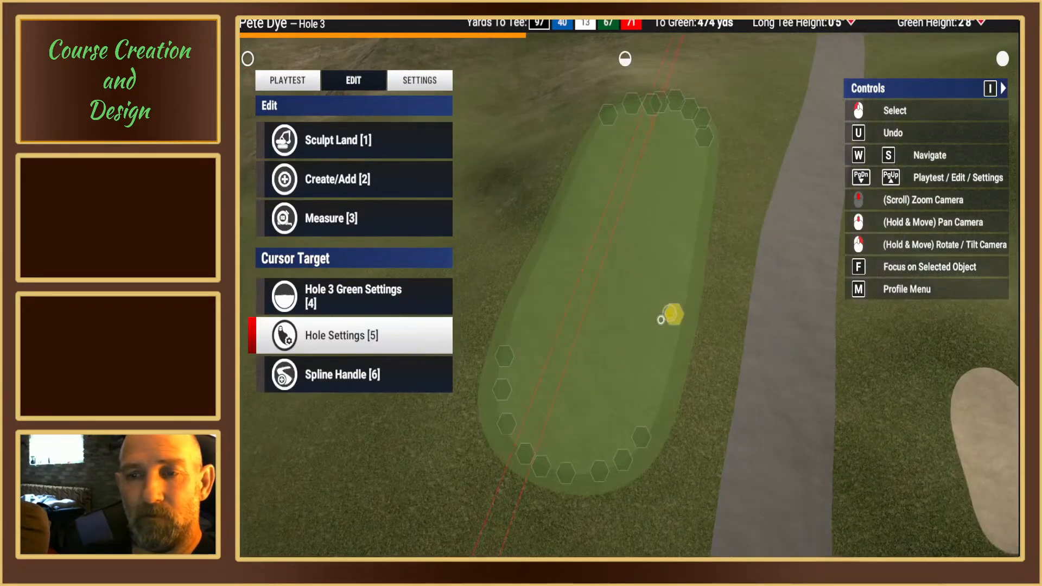
{"action": "right_click_drag", "start_coordinate": [660, 320], "coordinate": [661, 303]}
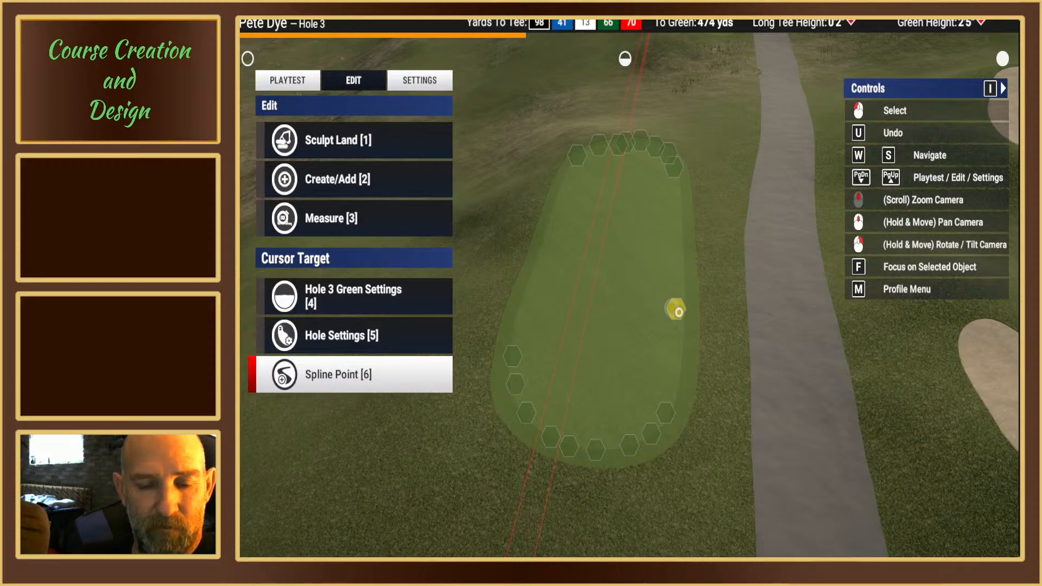
{"action": "left_click", "coordinate": [678, 312]}
{"action": "key", "text": "1"}
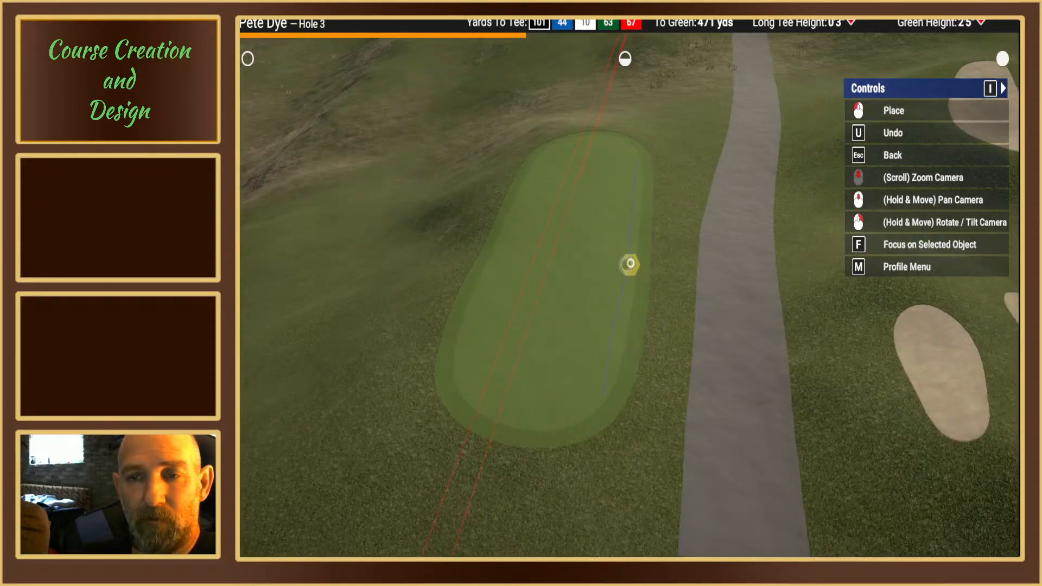
{"action": "left_click", "coordinate": [629, 254]}
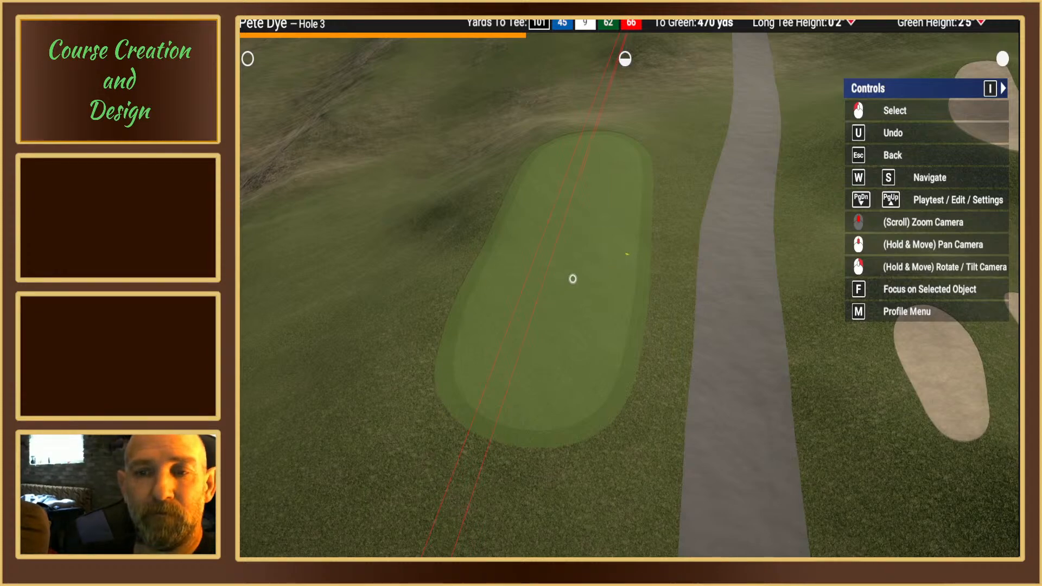
Step: Nudge the mid-side spline point on the tee box's cart path side slightly inward so that edge runs straight
{"action": "key", "text": "Escape"}
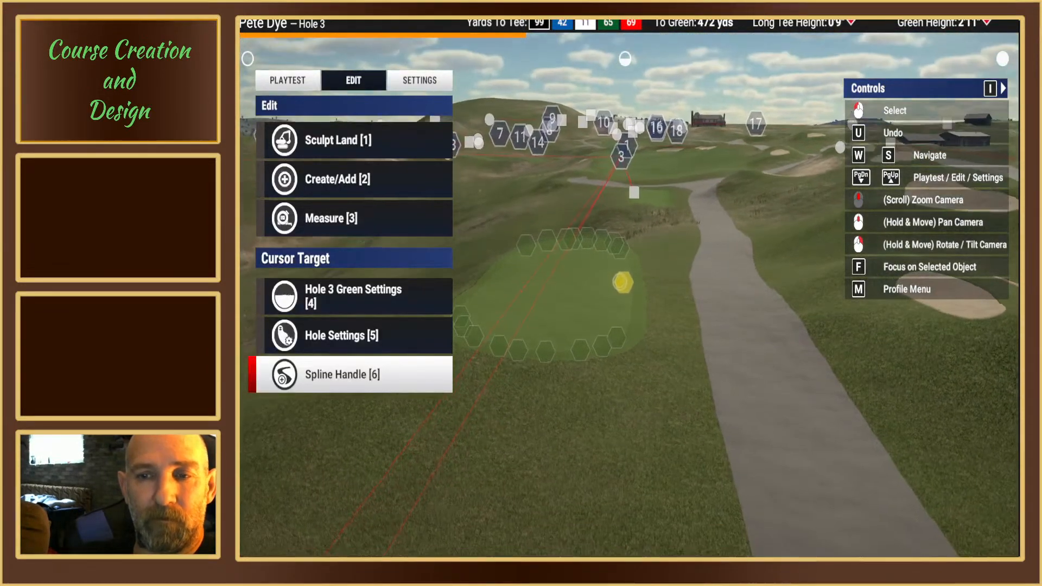
{"action": "right_click_drag", "start_coordinate": [619, 282], "coordinate": [625, 284]}
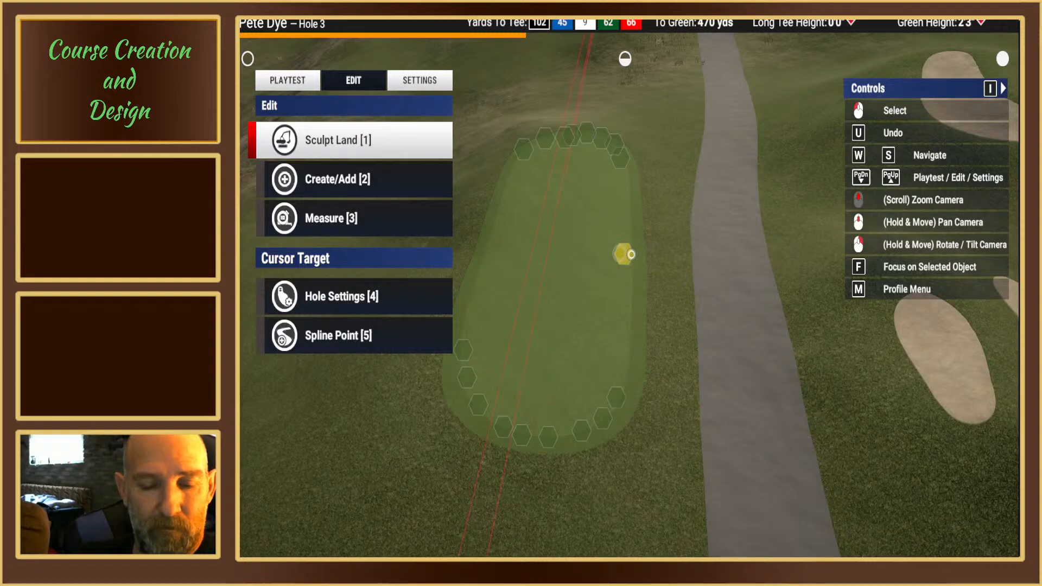
{"action": "left_click", "coordinate": [629, 255]}
{"action": "key", "text": "1"}
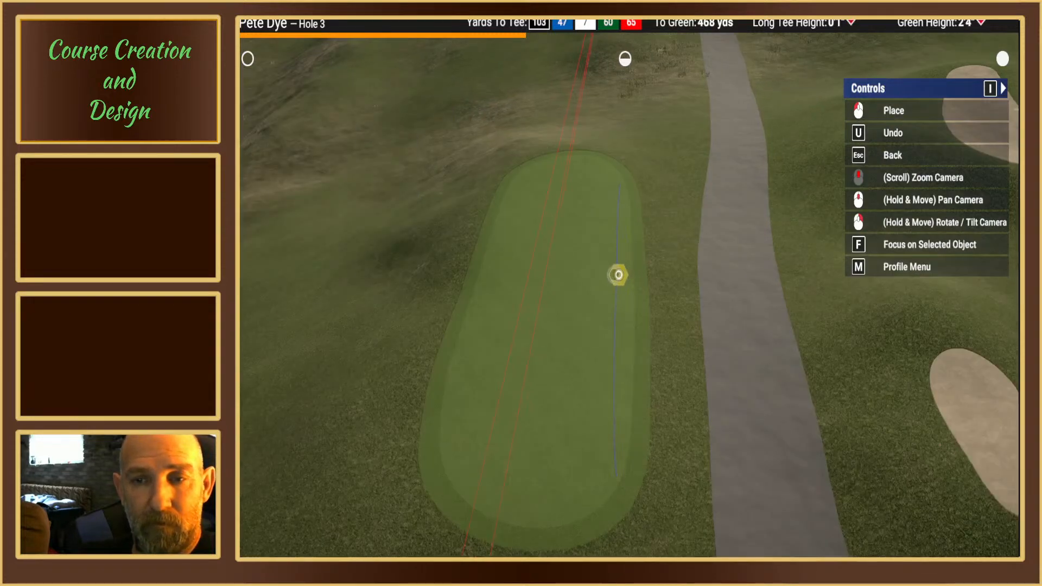
{"action": "left_click", "coordinate": [616, 276]}
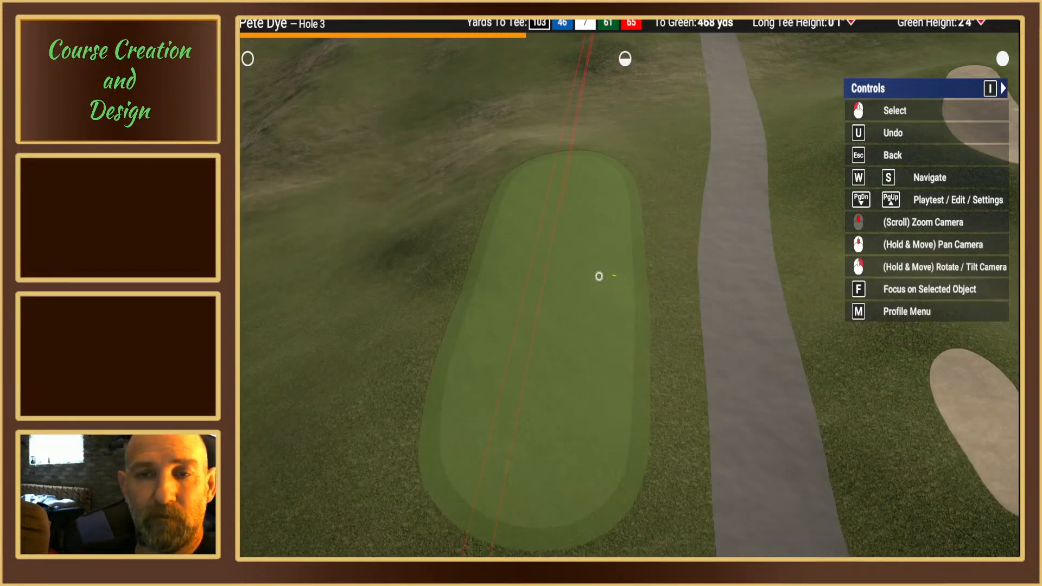
{"action": "left_click", "coordinate": [614, 275]}
{"action": "key", "text": "Escape"}
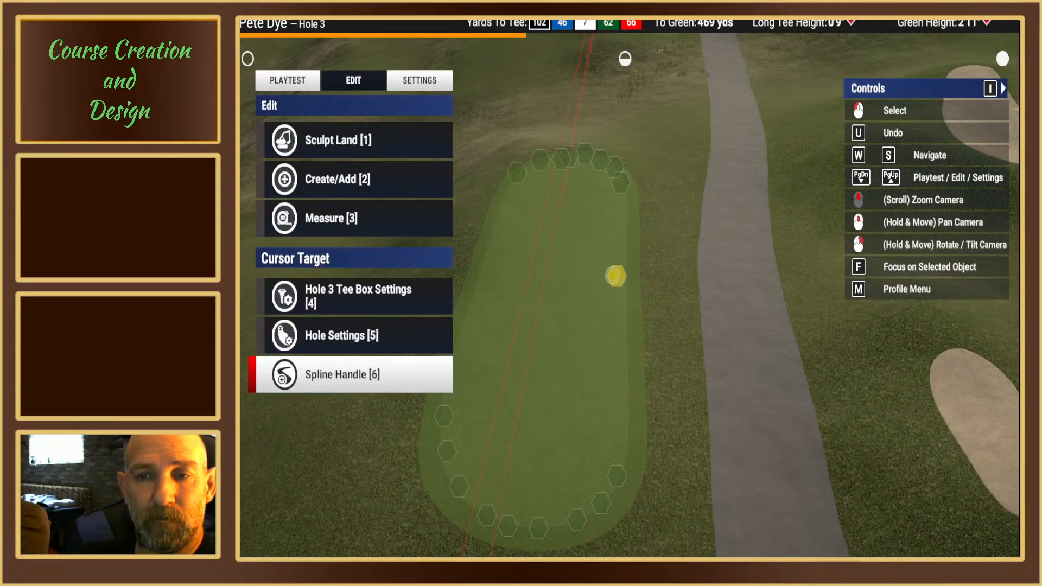
Step: Examine the reshaped tee box outline from several heights and angles, from its rear edge to its front edge
{"action": "right_click_drag", "start_coordinate": [614, 274], "coordinate": [636, 353]}
{"action": "mouse_move", "coordinate": [627, 356]}
{"action": "right_mouse_down"}
{"action": "mouse_move", "coordinate": [616, 291]}
{"action": "mouse_move", "coordinate": [581, 291]}
{"action": "mouse_move", "coordinate": [636, 302]}
{"action": "mouse_move", "coordinate": [602, 292]}
{"action": "mouse_move", "coordinate": [660, 342]}
{"action": "mouse_move", "coordinate": [542, 334]}
{"action": "mouse_move", "coordinate": [682, 344]}
{"action": "mouse_move", "coordinate": [623, 284]}
{"action": "mouse_move", "coordinate": [634, 295]}
{"action": "mouse_move", "coordinate": [625, 349]}
{"action": "mouse_move", "coordinate": [625, 283]}
{"action": "right_mouse_up"}
{"action": "scroll", "coordinate": [603, 284], "scroll_direction": "up", "scroll_amount": 3}
{"action": "key", "text": "w"}
{"action": "scroll", "coordinate": [635, 295], "scroll_direction": "up", "scroll_amount": 4}
{"action": "key", "text": "w"}
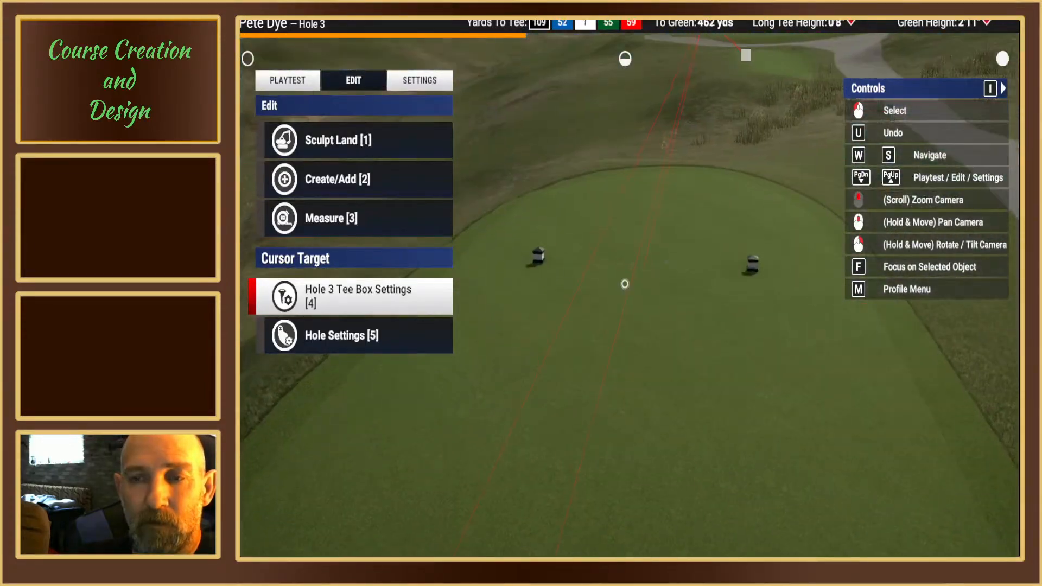
{"action": "scroll", "coordinate": [625, 286], "scroll_direction": "down", "scroll_amount": 2}
{"action": "scroll", "coordinate": [624, 286], "scroll_direction": "down", "scroll_amount": 4}
{"action": "scroll", "coordinate": [625, 278], "scroll_direction": "down", "scroll_amount": 2}
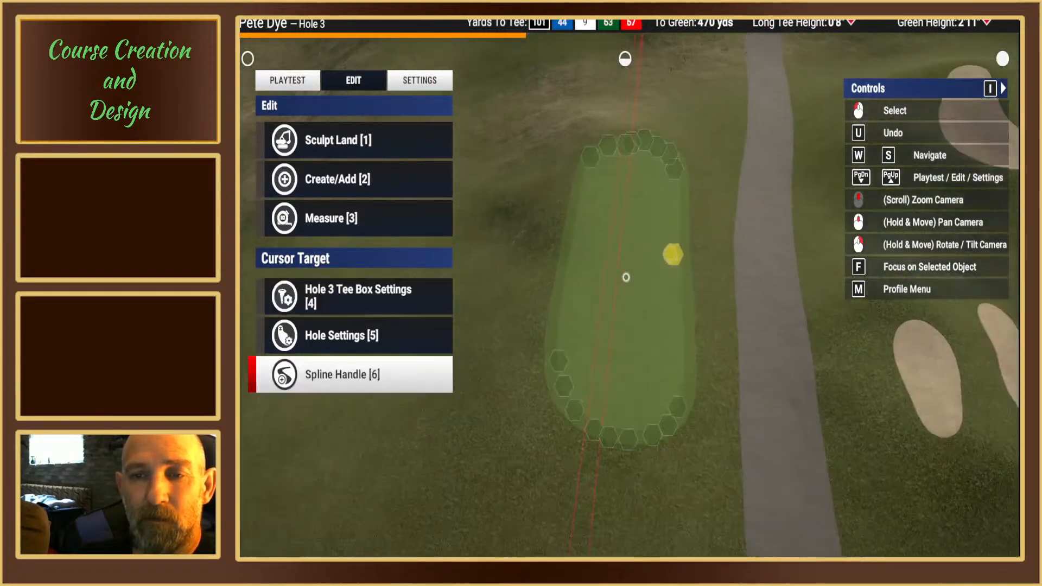
{"action": "scroll", "coordinate": [625, 277], "scroll_direction": "down", "scroll_amount": 2}
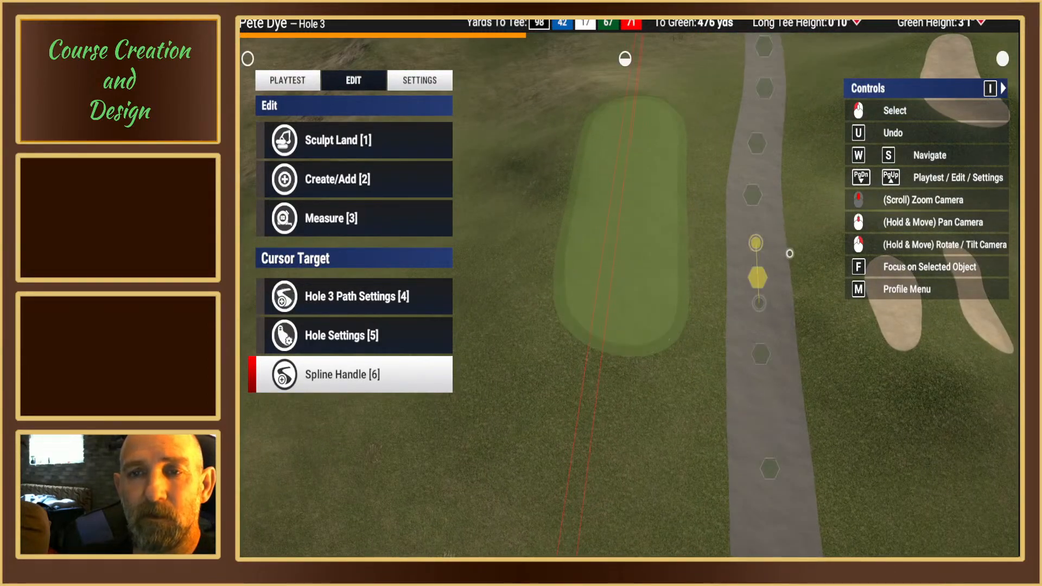
{"action": "right_click_drag", "start_coordinate": [790, 254], "coordinate": [790, 276]}
{"action": "middle_click_drag", "start_coordinate": [790, 254], "coordinate": [625, 281]}
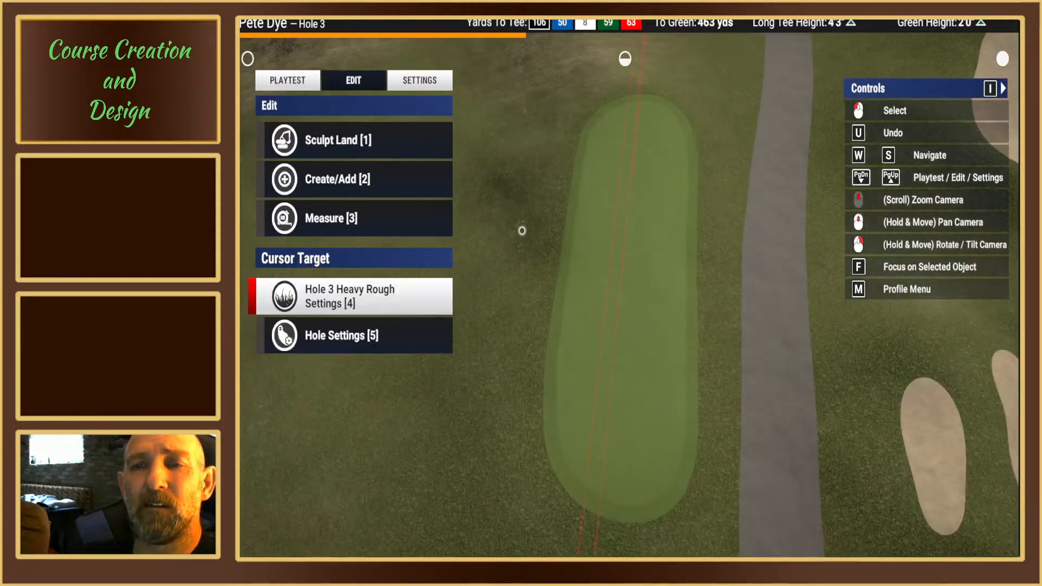
{"action": "right_click_drag", "start_coordinate": [626, 282], "coordinate": [620, 295]}
{"action": "middle_click_drag", "start_coordinate": [624, 122], "coordinate": [623, 286]}
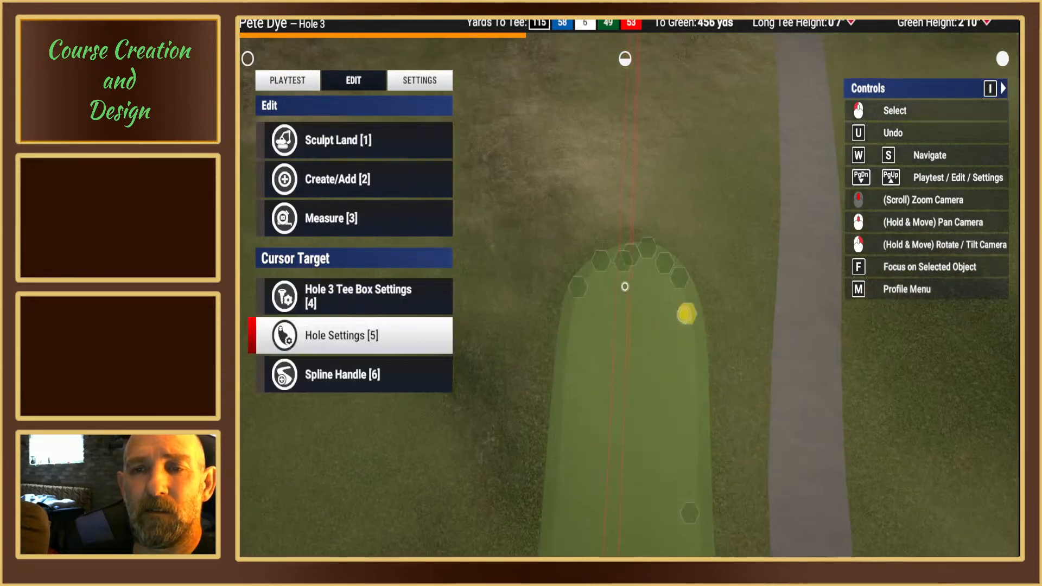
Step: Move the front-edge spline point near the hole line forward and away from the cart path to even out the front curve
{"action": "scroll", "coordinate": [602, 288], "scroll_direction": "up", "scroll_amount": 3}
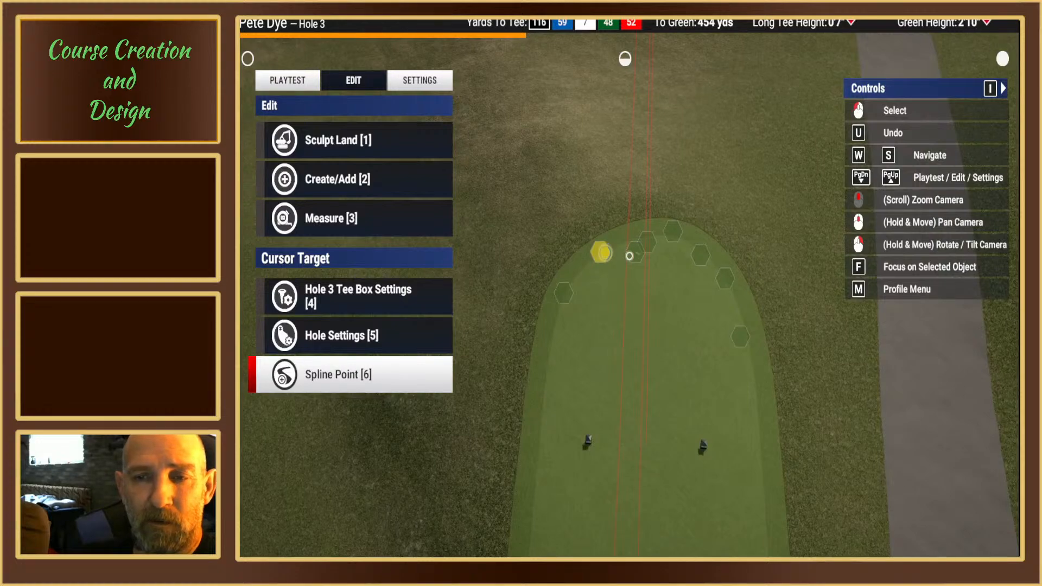
{"action": "left_click", "coordinate": [633, 255]}
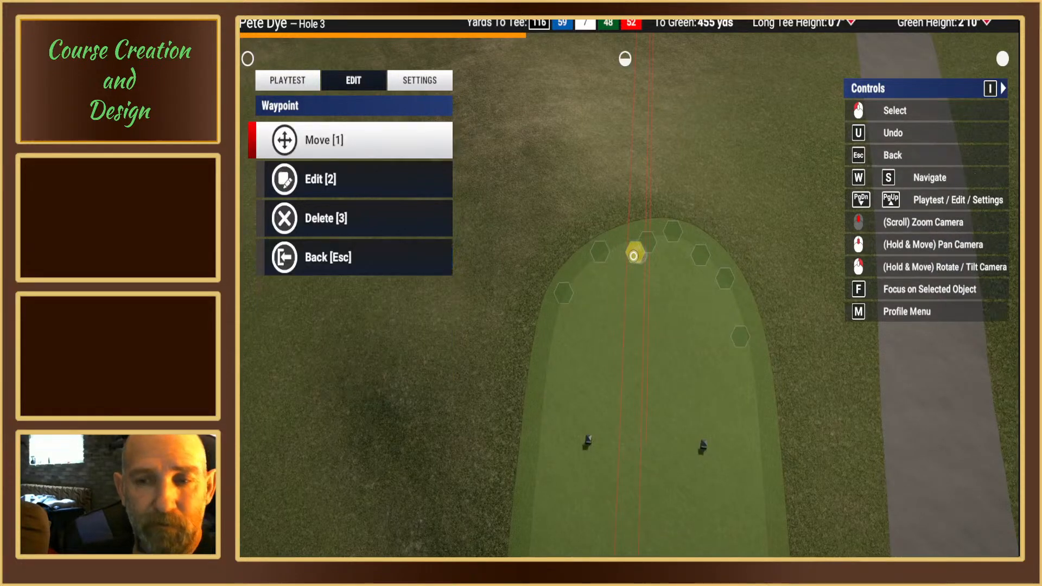
{"action": "key", "text": "1"}
{"action": "left_click", "coordinate": [612, 269]}
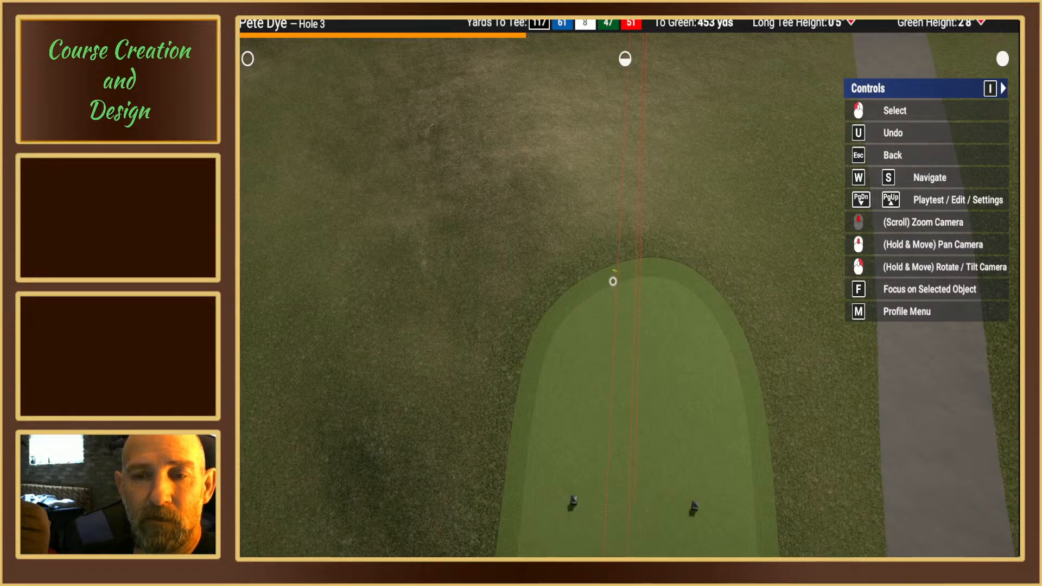
{"action": "key", "text": "Escape"}
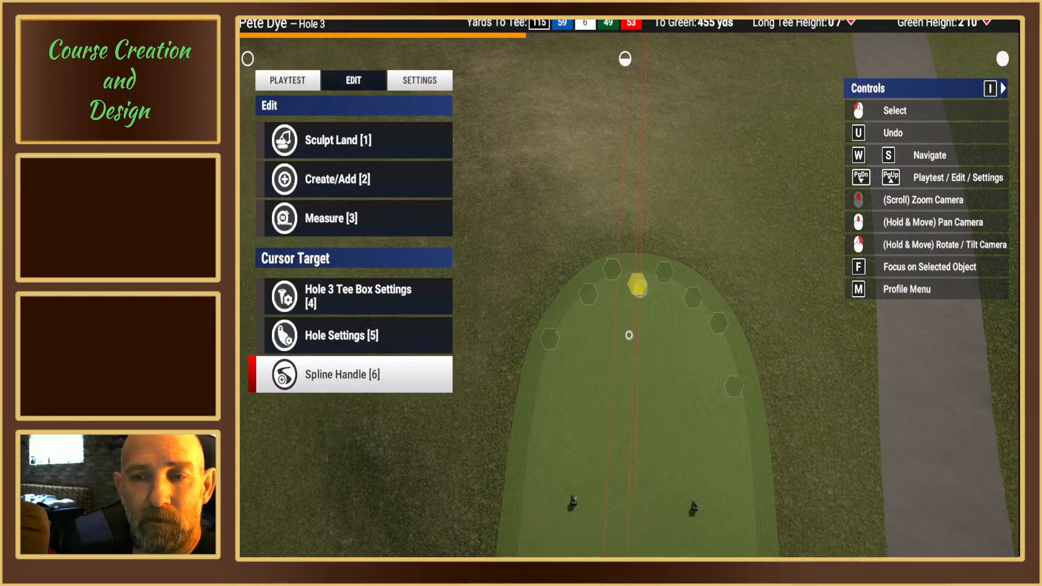
{"action": "right_click_drag", "start_coordinate": [629, 296], "coordinate": [646, 241]}
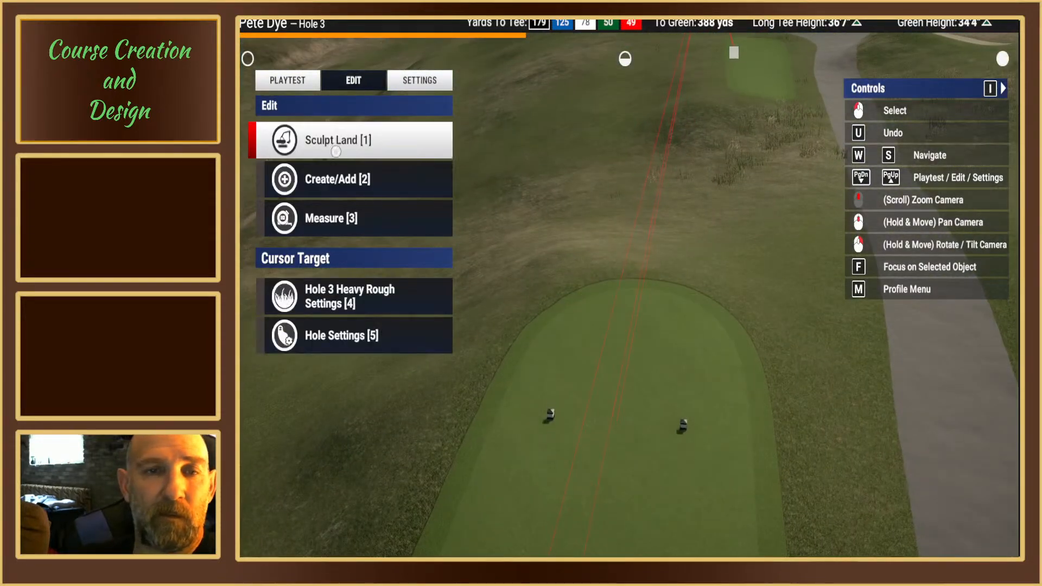
{"action": "left_click", "coordinate": [336, 146]}
{"action": "left_click", "coordinate": [325, 146]}
{"action": "left_click", "coordinate": [308, 142]}
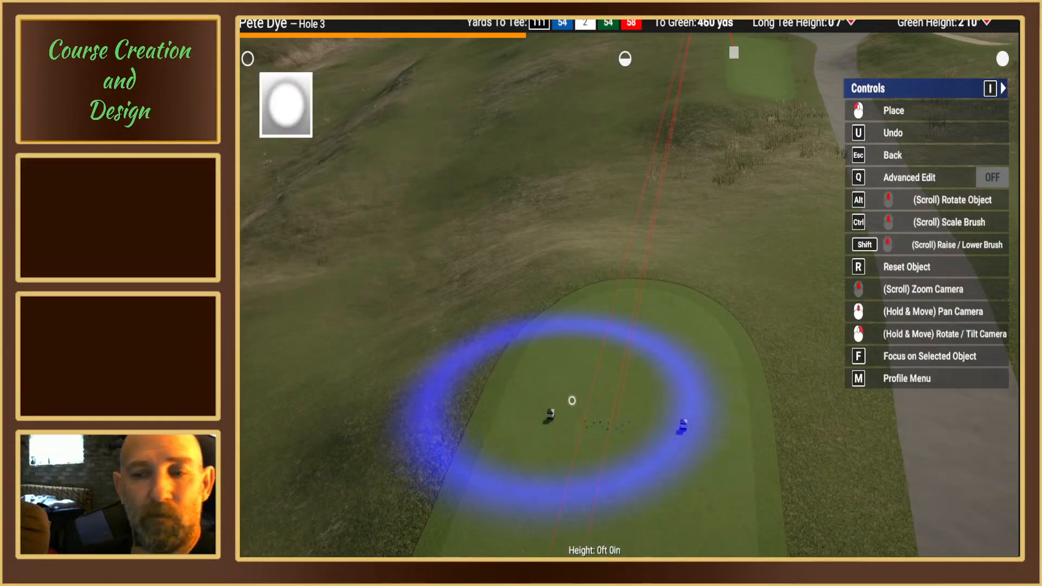
{"action": "scroll", "coordinate": [620, 422], "scroll_direction": "down", "scroll_amount": 2, "text": "ctrl"}
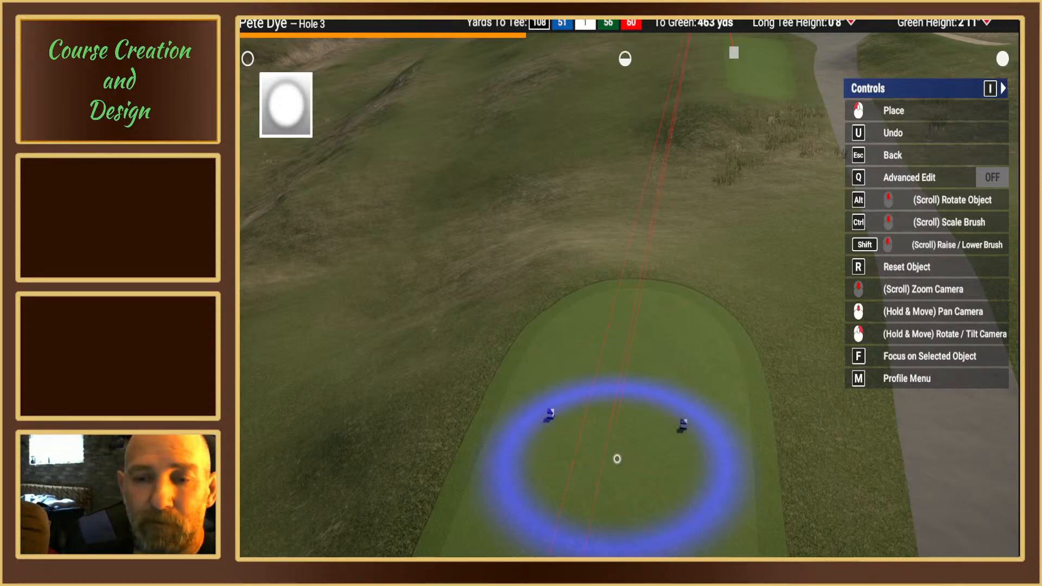
{"action": "scroll", "coordinate": [616, 458], "scroll_direction": "up", "scroll_amount": 3}
{"action": "right_click_drag", "start_coordinate": [616, 458], "coordinate": [610, 390]}
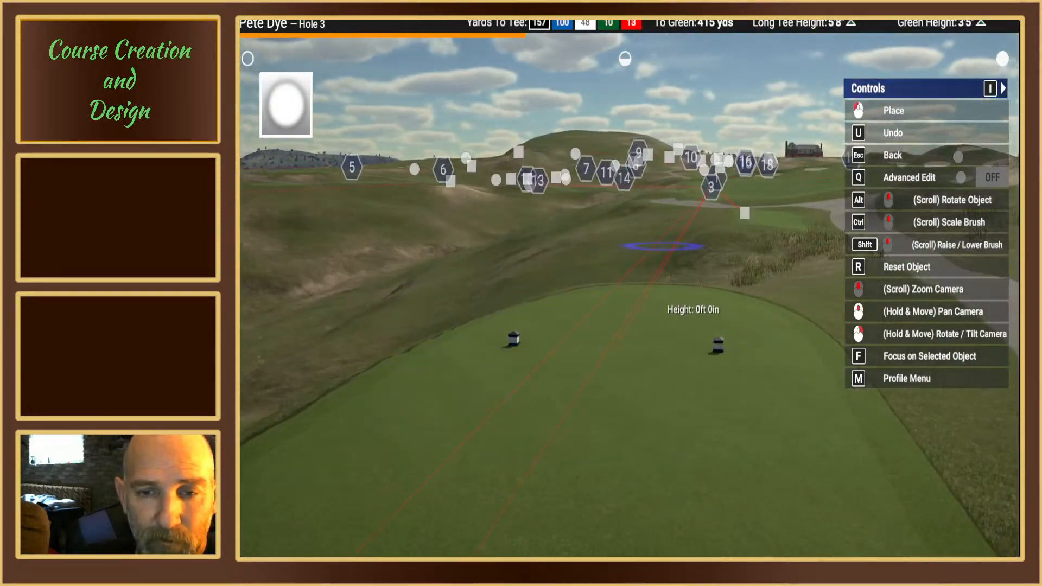
{"action": "mouse_move", "coordinate": [662, 246]}
{"action": "right_mouse_down"}
{"action": "mouse_move", "coordinate": [642, 279]}
{"action": "mouse_move", "coordinate": [624, 283]}
{"action": "right_mouse_up"}
{"action": "scroll", "coordinate": [622, 284], "scroll_direction": "down", "scroll_amount": 6}
{"action": "scroll", "coordinate": [624, 285], "scroll_direction": "down", "scroll_amount": 6}
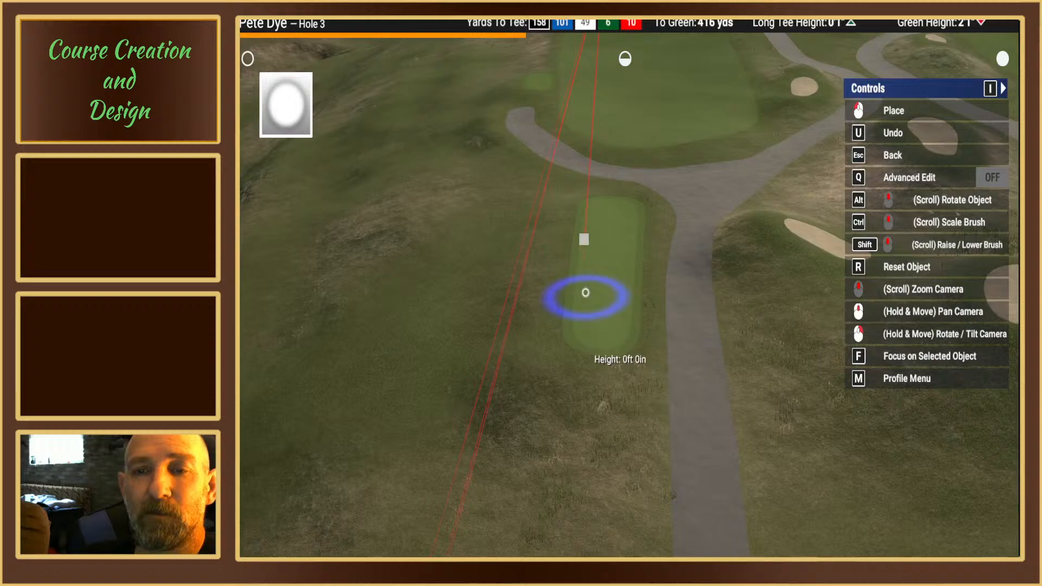
{"action": "scroll", "coordinate": [585, 293], "scroll_direction": "up", "scroll_amount": 5}
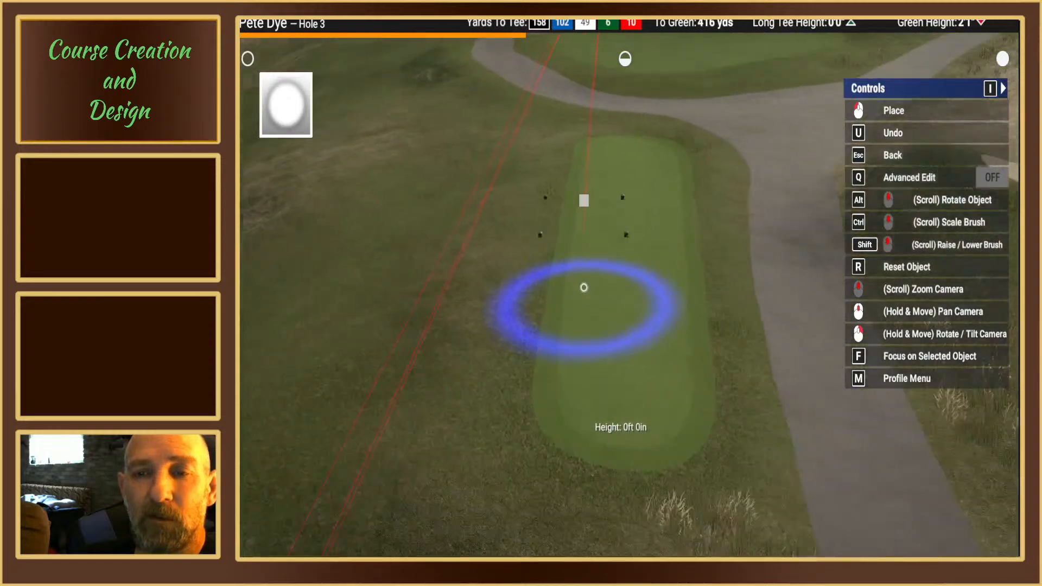
{"action": "mouse_move", "coordinate": [581, 262]}
{"action": "right_mouse_down"}
{"action": "mouse_move", "coordinate": [553, 296]}
{"action": "mouse_move", "coordinate": [670, 263]}
{"action": "mouse_move", "coordinate": [700, 284]}
{"action": "mouse_move", "coordinate": [689, 247]}
{"action": "right_mouse_up"}
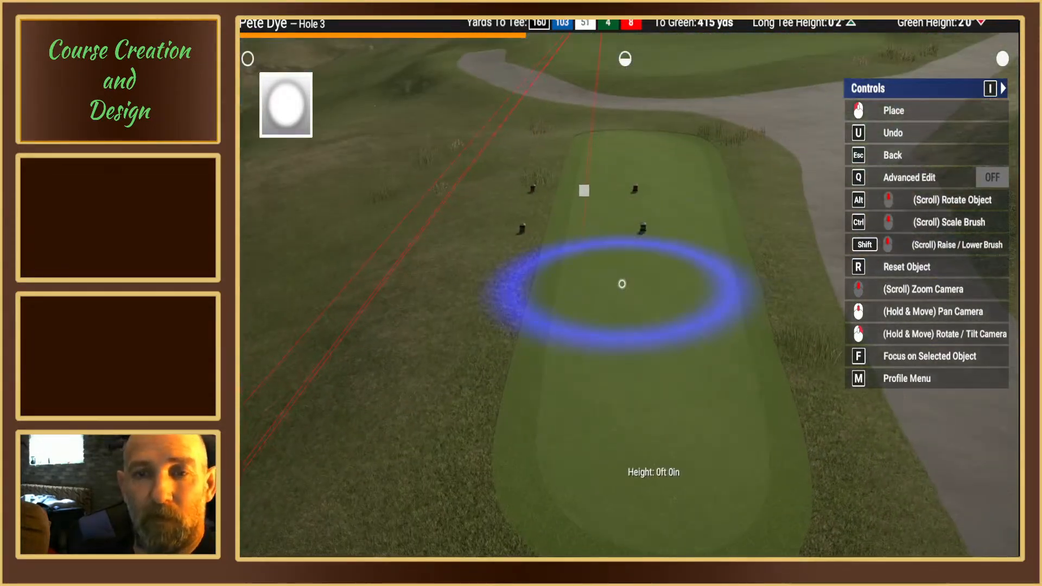
{"action": "key", "text": "Escape"}
{"action": "key", "text": "Escape"}
Step: Start creating a green surface at the forward tee box, using the narrow rounded-rectangle brush shape
{"action": "right_click_drag", "start_coordinate": [621, 302], "coordinate": [691, 230]}
{"action": "left_click", "coordinate": [348, 183]}
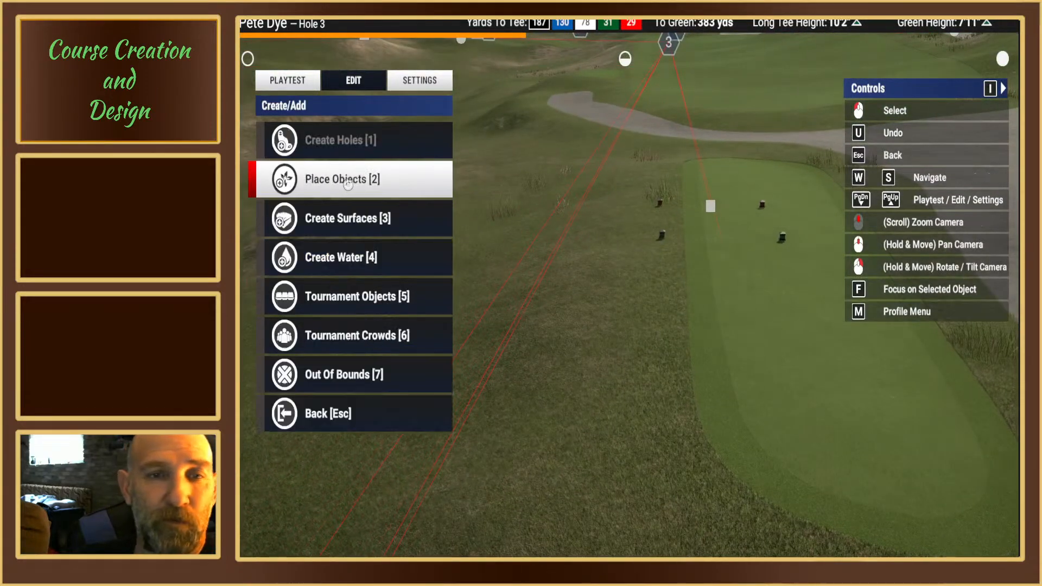
{"action": "left_click", "coordinate": [344, 220]}
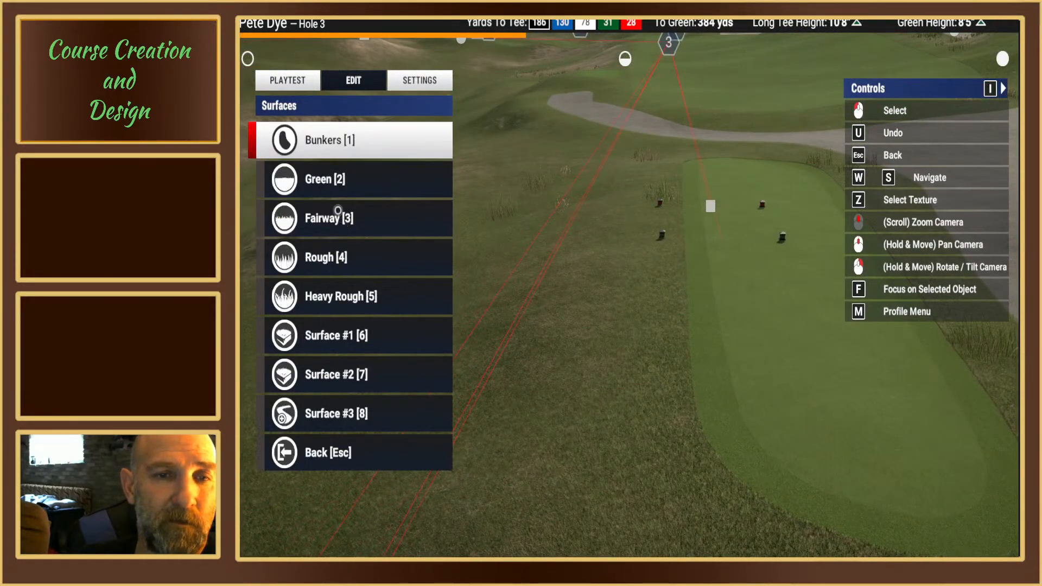
{"action": "left_click", "coordinate": [330, 182]}
{"action": "left_click", "coordinate": [325, 149]}
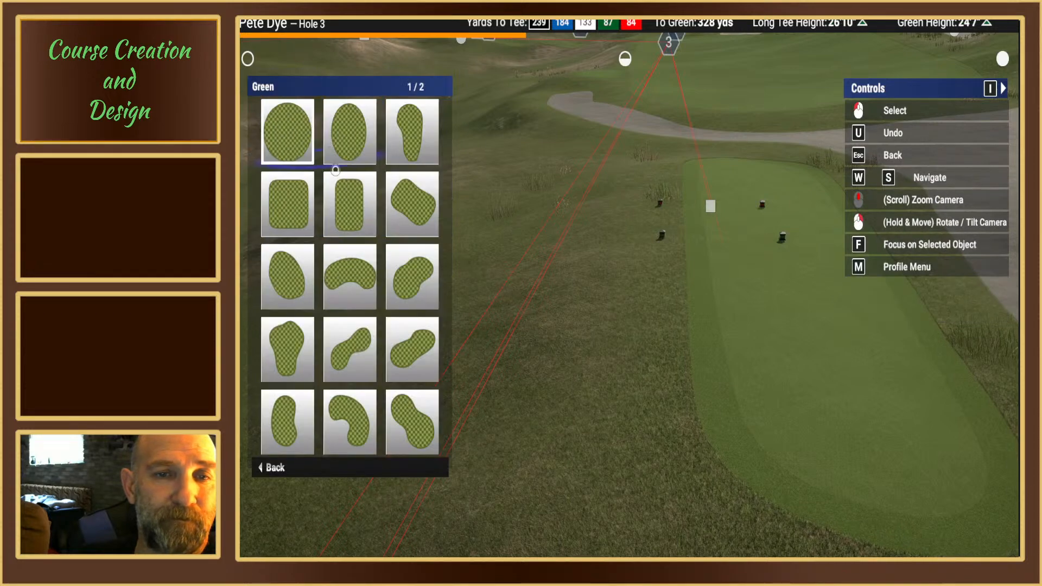
{"action": "left_click", "coordinate": [353, 217]}
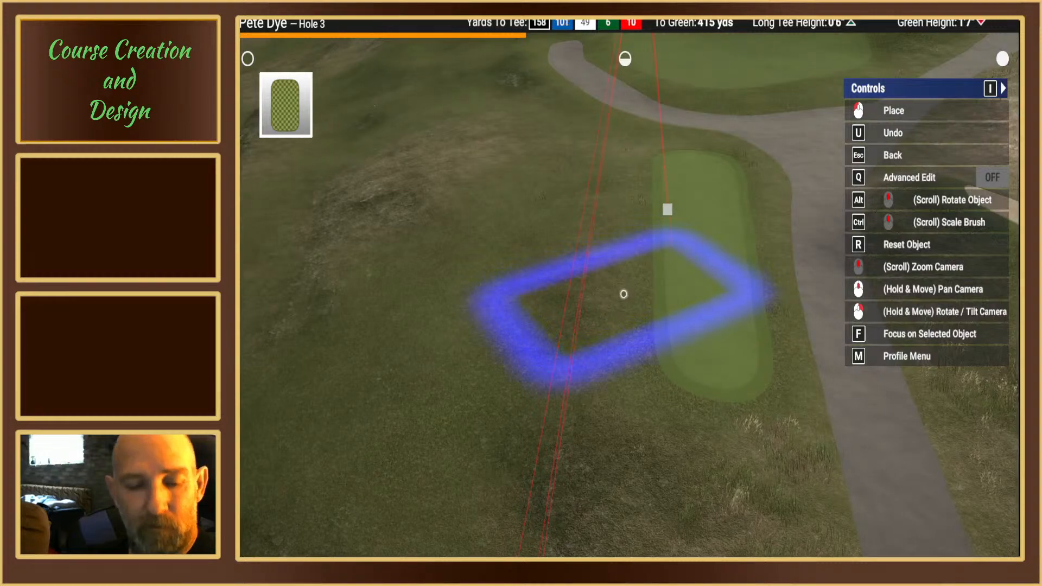
Step: Rotate the rectangular green brush to line up with the forward tee box and adjust its proportions with Advanced Edit
{"action": "scroll", "coordinate": [663, 264], "scroll_direction": "down", "scroll_amount": 5, "text": "alt"}
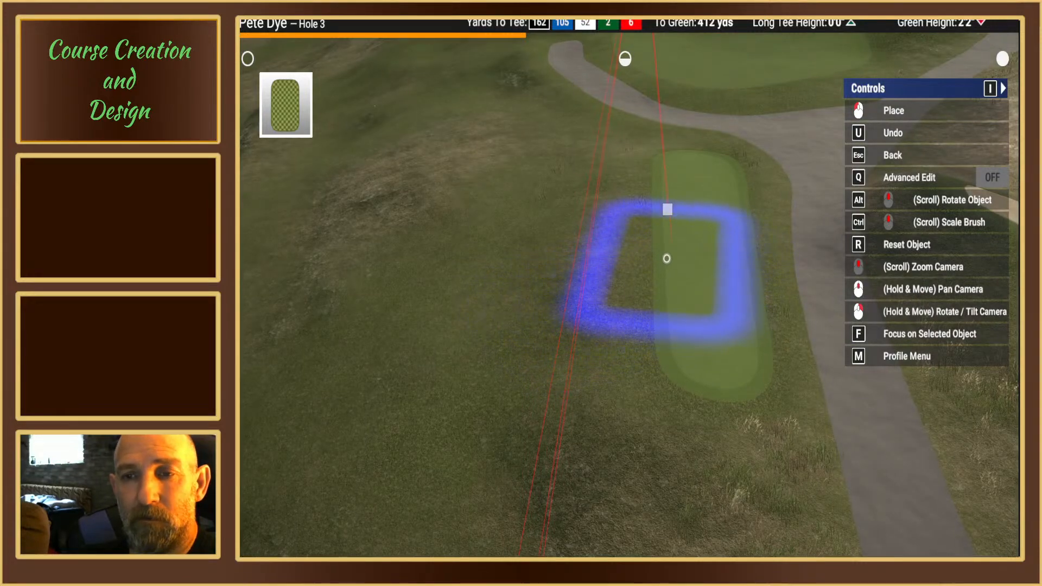
{"action": "mouse_move", "coordinate": [674, 262]}
{"action": "right_mouse_down"}
{"action": "mouse_move", "coordinate": [673, 274]}
{"action": "mouse_move", "coordinate": [633, 288]}
{"action": "right_mouse_up"}
{"action": "scroll", "coordinate": [633, 290], "scroll_direction": "up", "scroll_amount": 3}
{"action": "scroll", "coordinate": [629, 282], "scroll_direction": "down", "scroll_amount": 3}
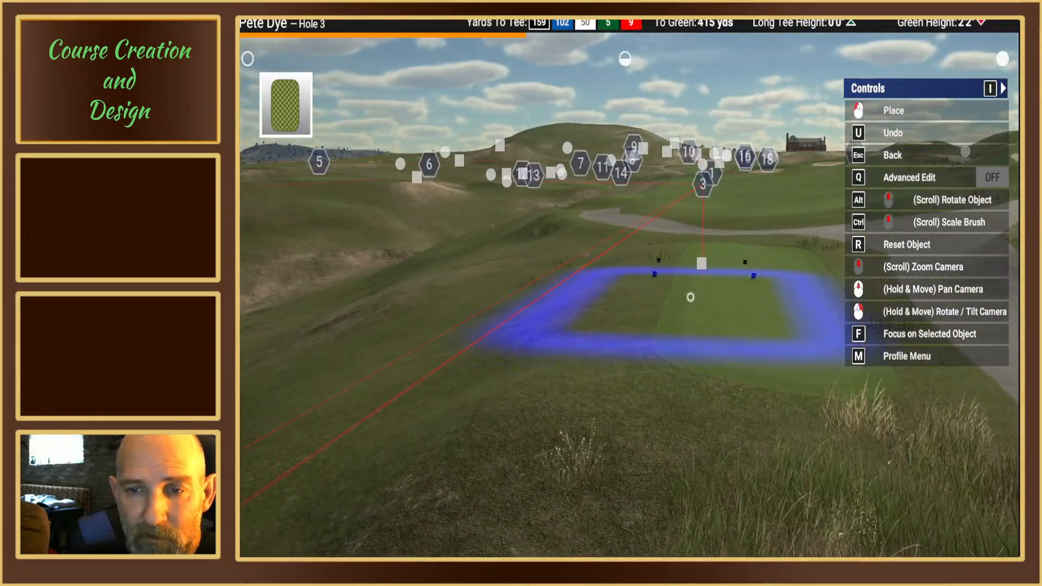
{"action": "scroll", "coordinate": [688, 298], "scroll_direction": "up", "scroll_amount": 3}
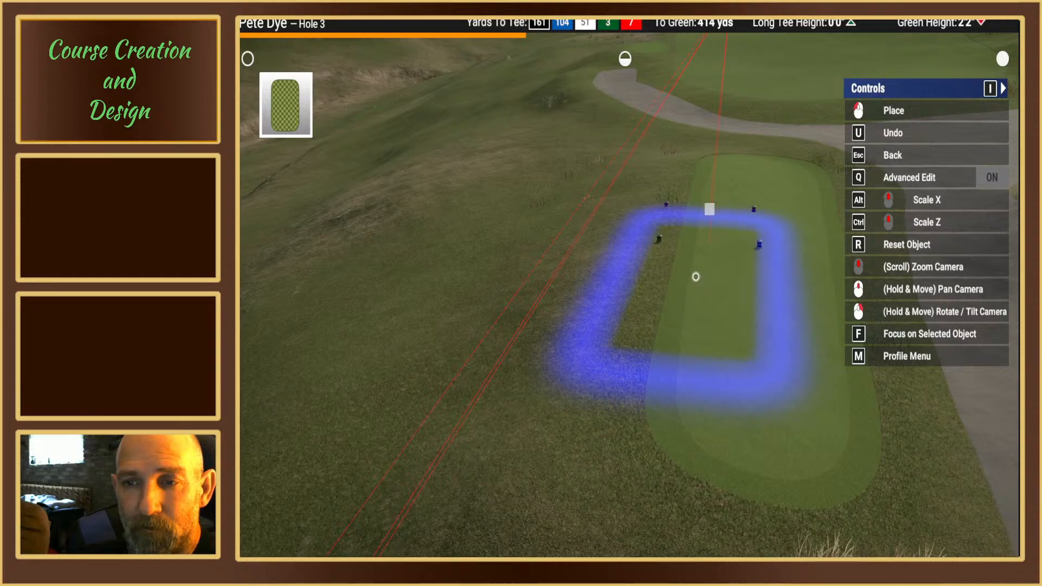
{"action": "scroll", "coordinate": [699, 275], "scroll_direction": "down", "scroll_amount": 3}
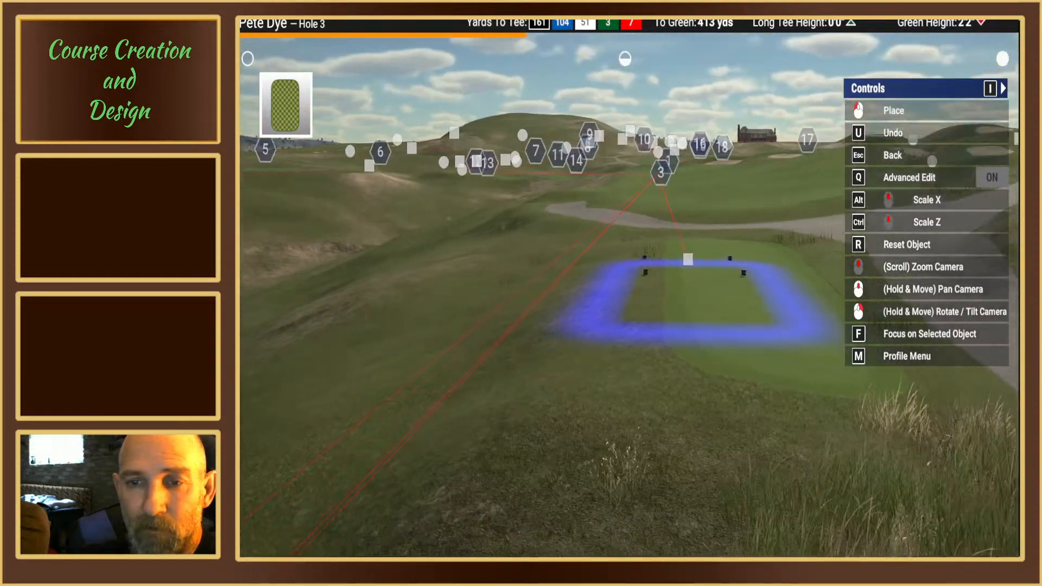
{"action": "scroll", "coordinate": [694, 280], "scroll_direction": "up", "scroll_amount": 3}
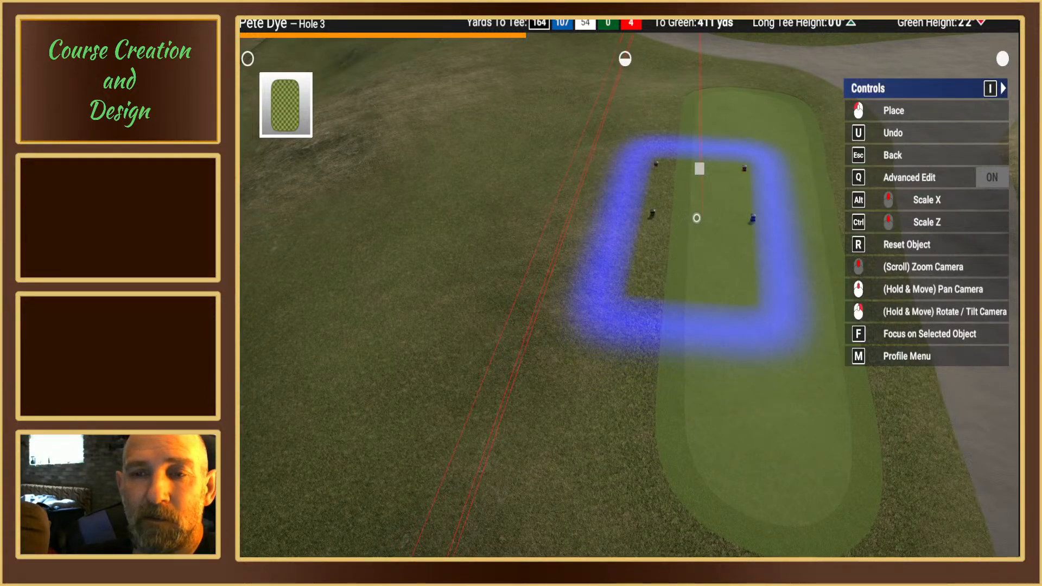
{"action": "mouse_move", "coordinate": [757, 279]}
{"action": "right_mouse_down"}
{"action": "mouse_move", "coordinate": [746, 162]}
{"action": "mouse_move", "coordinate": [740, 279]}
{"action": "right_mouse_up"}
{"action": "right_click_drag", "start_coordinate": [619, 283], "coordinate": [630, 280]}
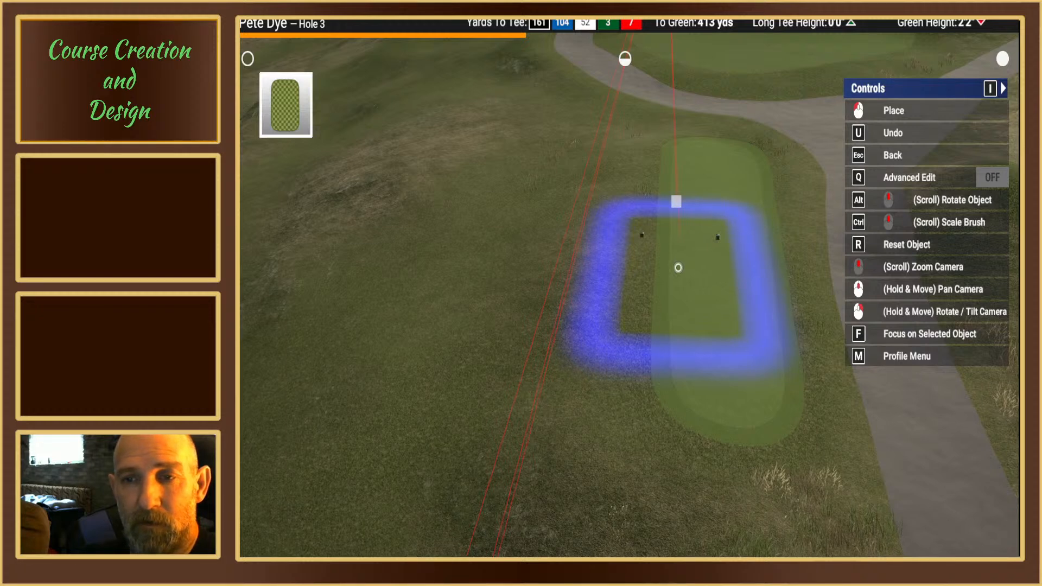
Step: Stretch the brush to about the tee box's length and place it over the side away from the cart path, taking in both tee markers
{"action": "scroll", "coordinate": [678, 267], "scroll_direction": "up", "scroll_amount": 3, "text": "ctrl"}
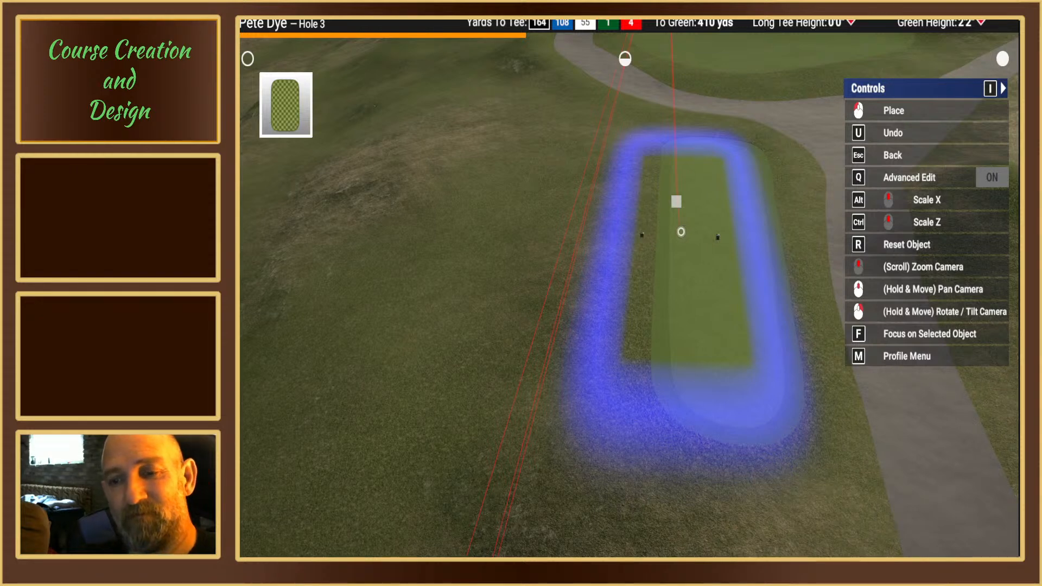
{"action": "left_click", "coordinate": [682, 233]}
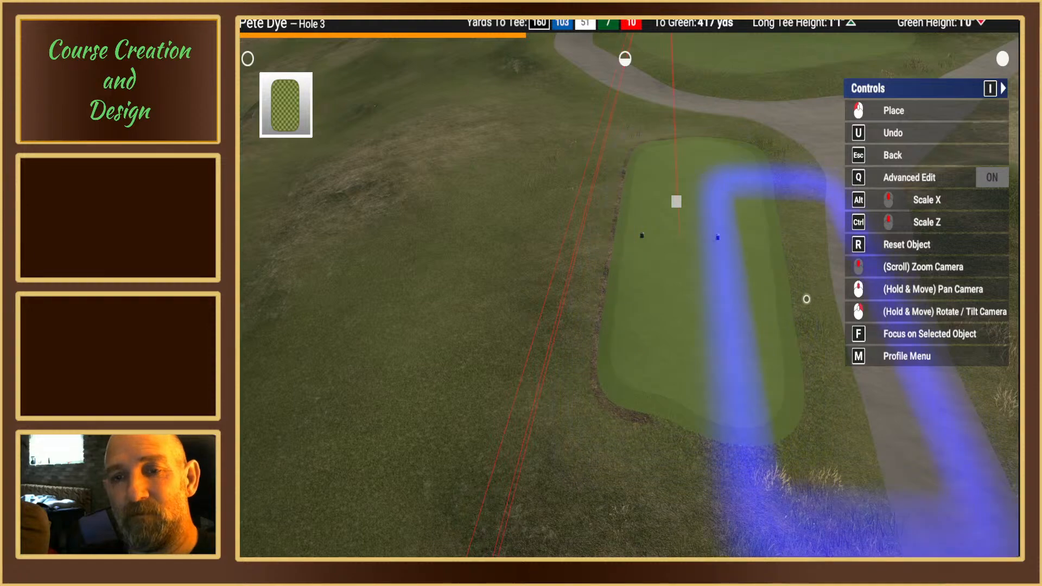
{"action": "key", "text": "Escape"}
{"action": "key", "text": "Escape"}
{"action": "key", "text": "Escape"}
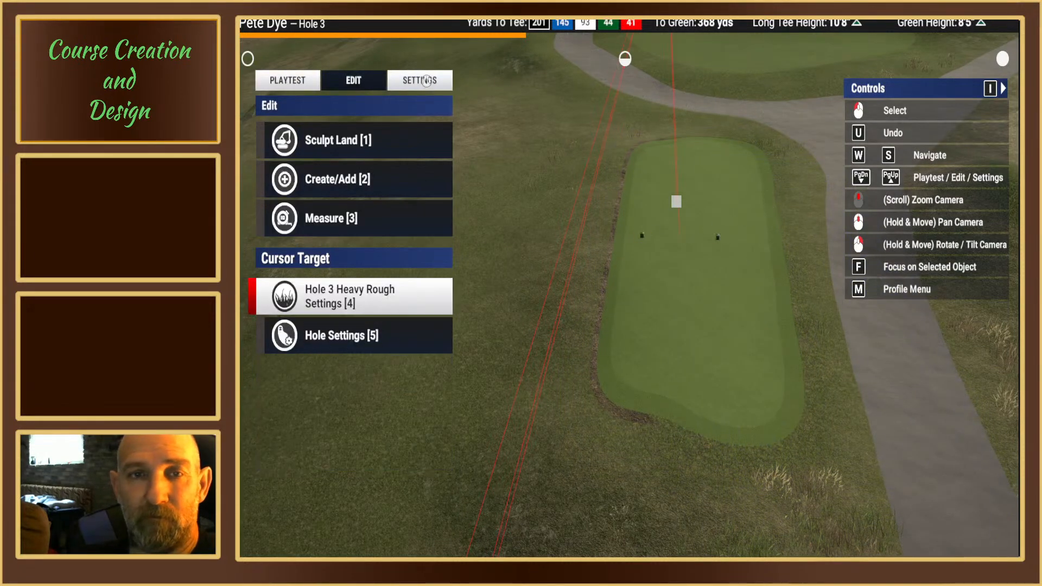
{"action": "left_click", "coordinate": [399, 80]}
{"action": "left_click", "coordinate": [376, 85]}
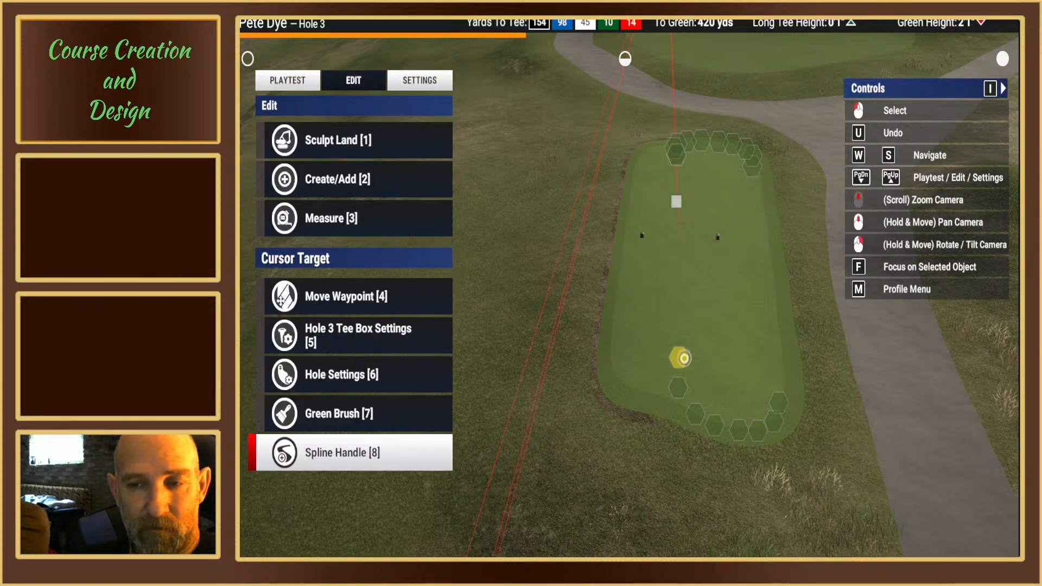
{"action": "key", "text": "3"}
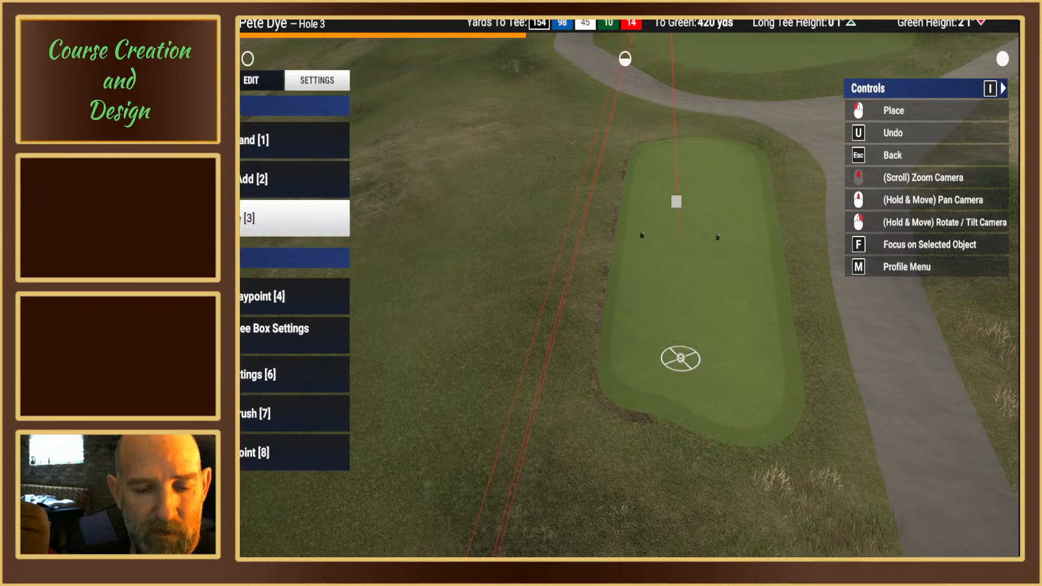
{"action": "key", "text": "Escape"}
{"action": "key", "text": "w"}
{"action": "key", "text": "w"}
{"action": "key", "text": "w"}
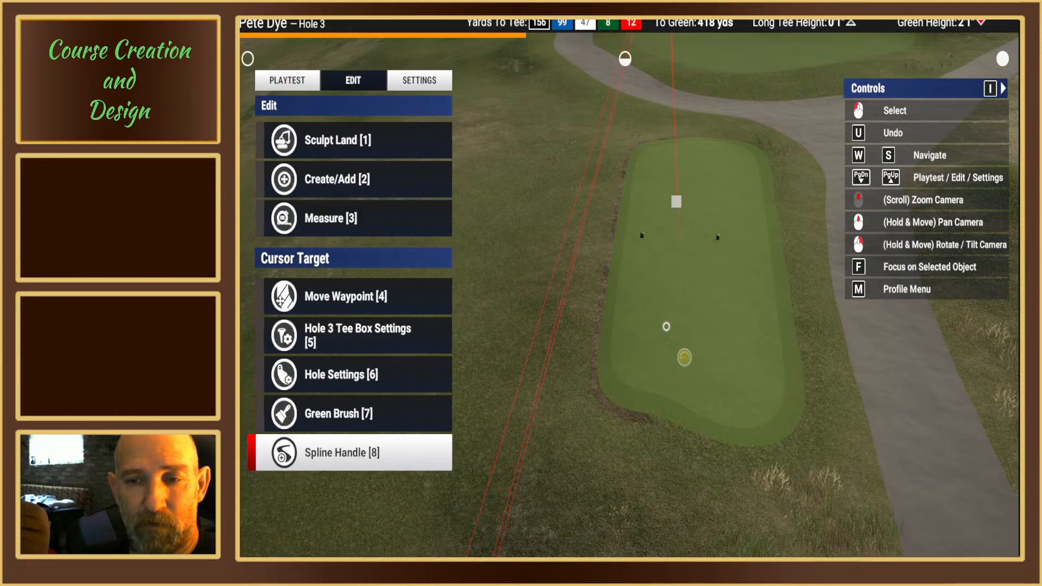
{"action": "key", "text": "w"}
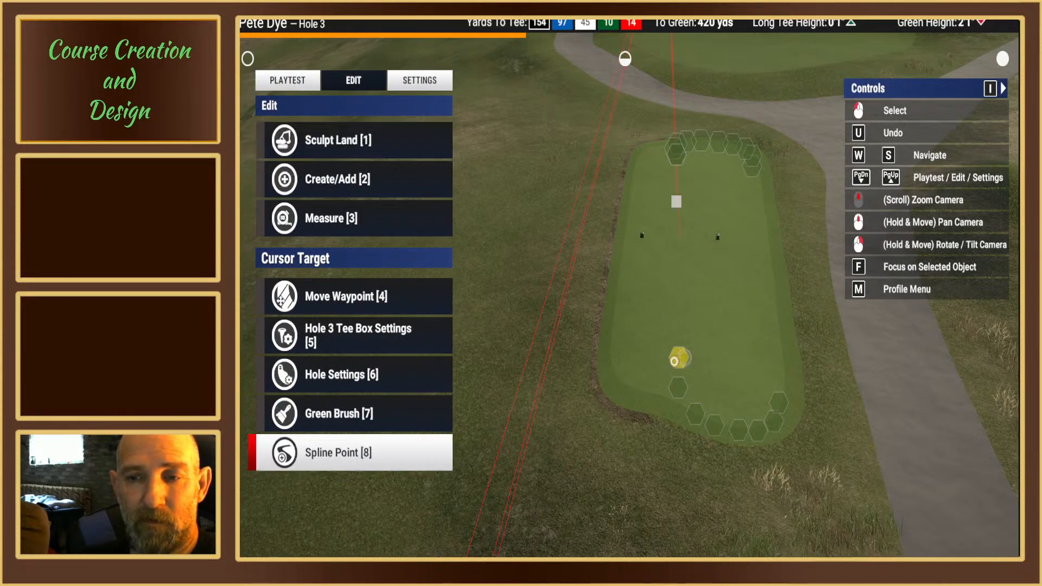
Step: Delete the entire uneven spline path of the forward tee box, leaving only the rectangular green brush surface
{"action": "left_click", "coordinate": [674, 361]}
{"action": "key", "text": "3"}
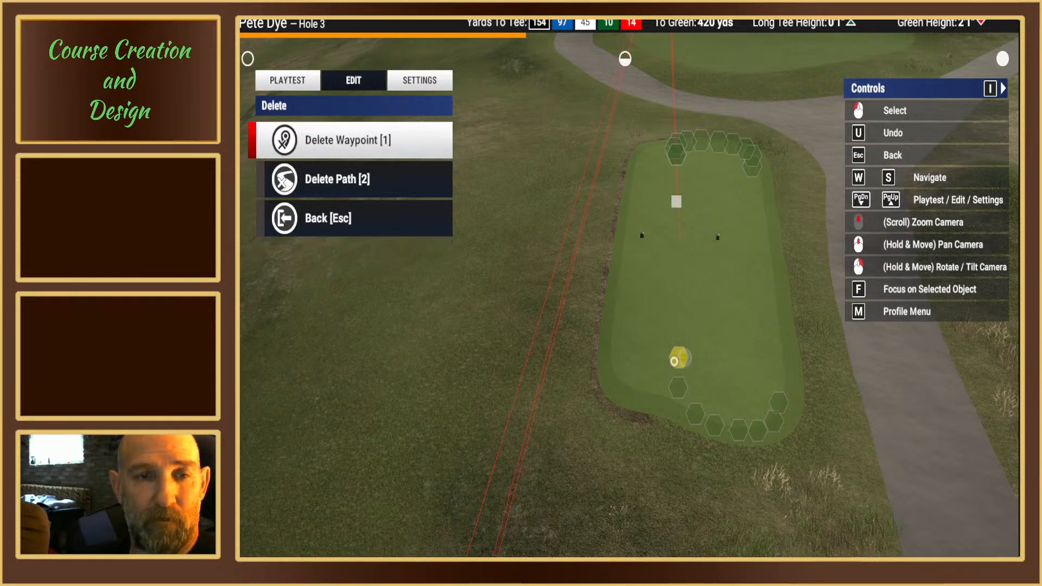
{"action": "key", "text": "2"}
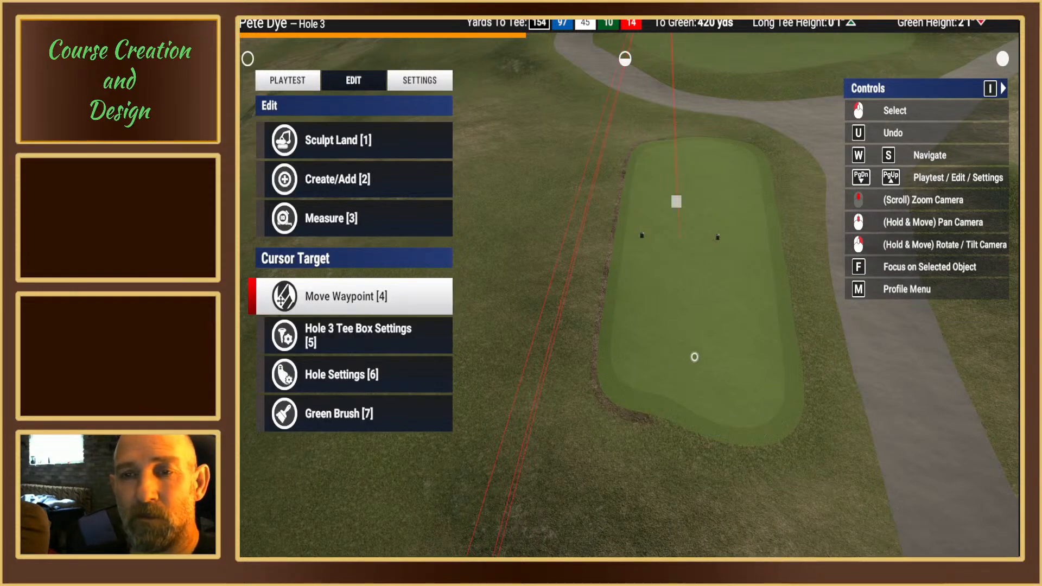
Step: Clear the generated objects around the forward tee box and toward the cart path, using the first round brush
{"action": "right_click_drag", "start_coordinate": [706, 347], "coordinate": [444, 218]}
{"action": "scroll", "coordinate": [672, 332], "scroll_direction": "up", "scroll_amount": 5}
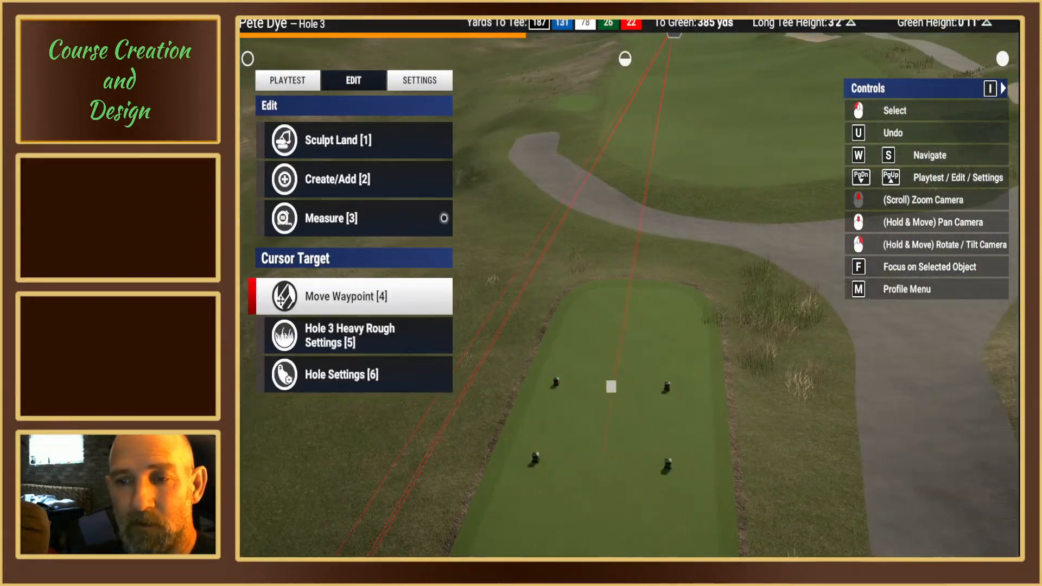
{"action": "left_click", "coordinate": [347, 147]}
{"action": "left_click", "coordinate": [345, 333]}
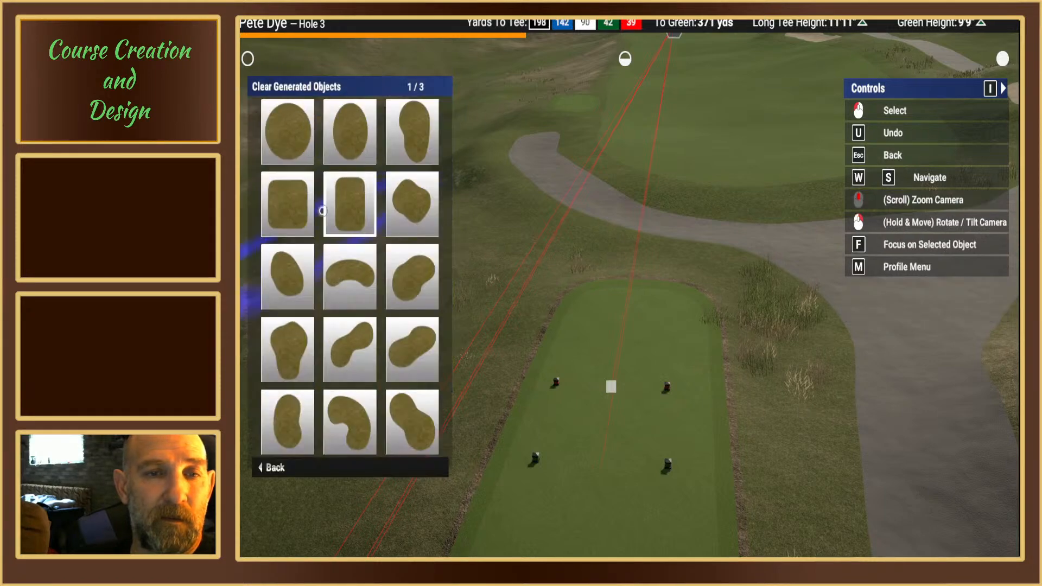
{"action": "left_click", "coordinate": [295, 145]}
{"action": "middle_click_drag", "start_coordinate": [653, 293], "coordinate": [630, 258]}
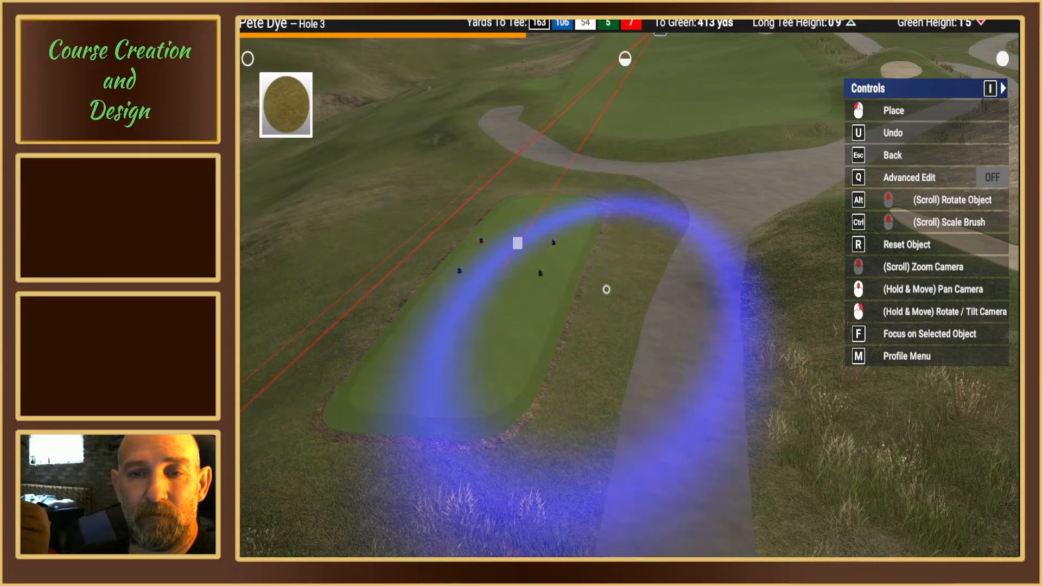
{"action": "mouse_move", "coordinate": [607, 288]}
{"action": "right_mouse_down"}
{"action": "mouse_move", "coordinate": [675, 228]}
{"action": "mouse_move", "coordinate": [678, 190]}
{"action": "mouse_move", "coordinate": [665, 269]}
{"action": "right_mouse_up"}
{"action": "key", "text": "Escape"}
{"action": "key", "text": "Escape"}
{"action": "key", "text": "Escape"}
Step: Level the forward tee box around the green and red tee markers with Landscape Flatten, using the soft-edged round brush
{"action": "right_click_drag", "start_coordinate": [522, 276], "coordinate": [505, 295]}
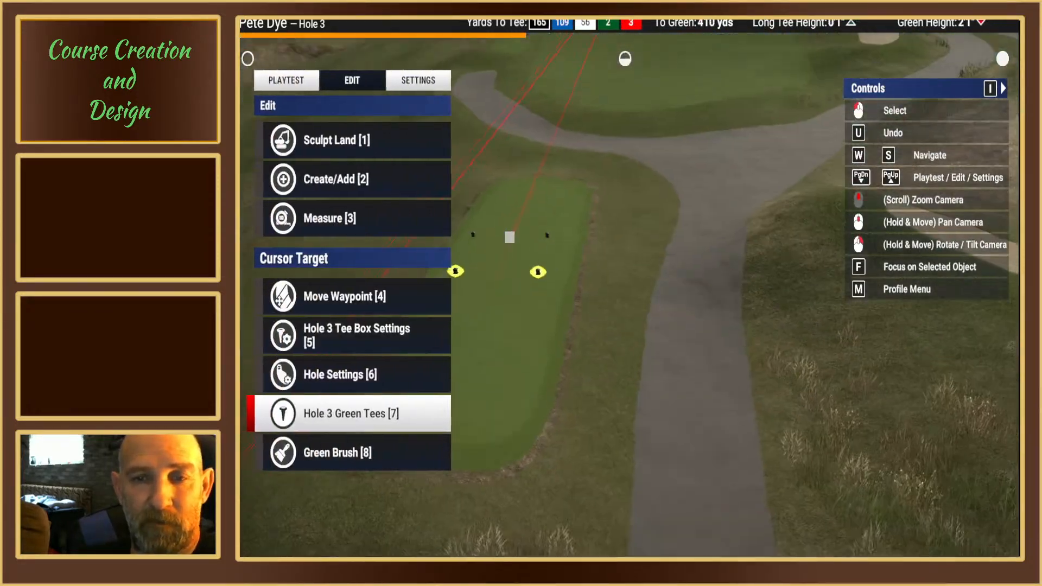
{"action": "mouse_move", "coordinate": [501, 284]}
{"action": "middle_mouse_down"}
{"action": "mouse_move", "coordinate": [621, 284]}
{"action": "mouse_move", "coordinate": [748, 264]}
{"action": "middle_mouse_up"}
{"action": "left_click", "coordinate": [350, 150]}
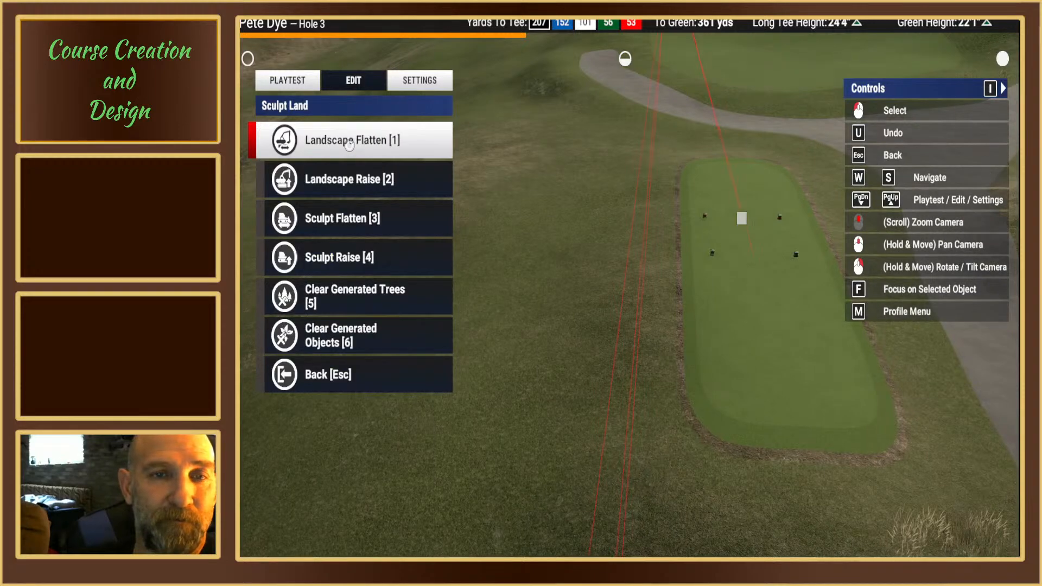
{"action": "left_click", "coordinate": [350, 142]}
{"action": "left_click", "coordinate": [286, 130]}
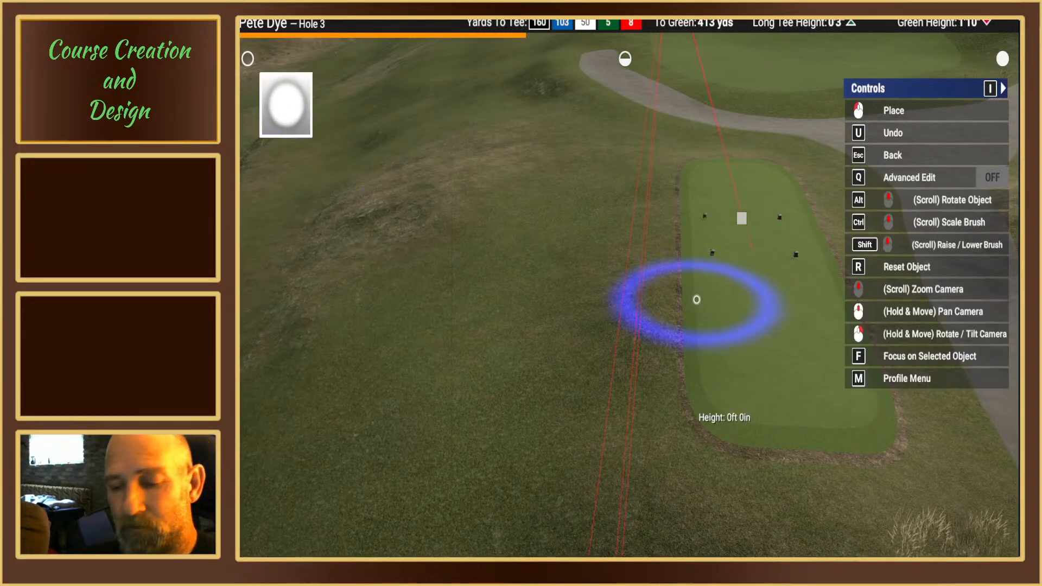
{"action": "middle_click_drag", "start_coordinate": [695, 300], "coordinate": [656, 316]}
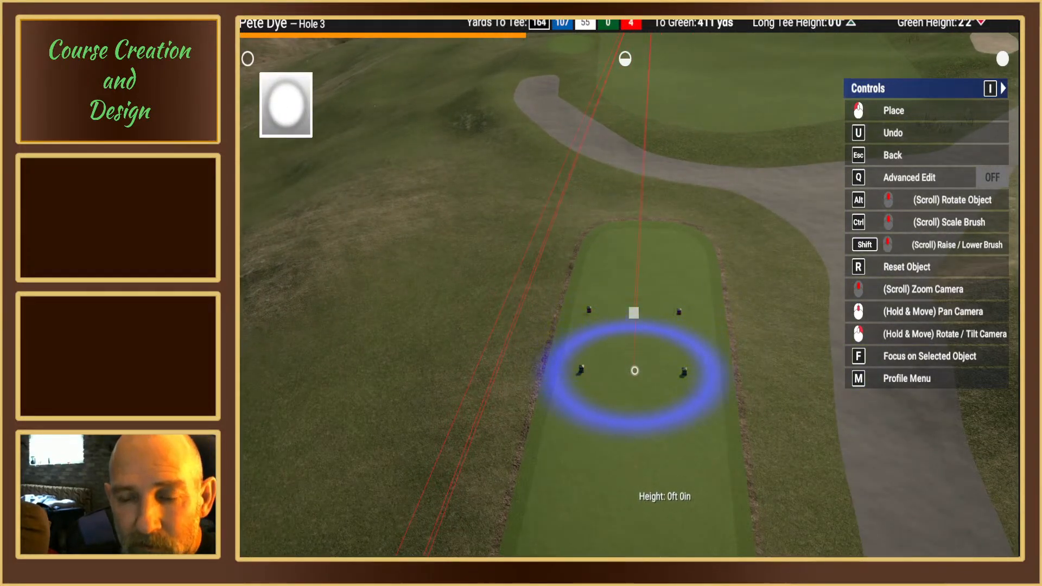
{"action": "scroll", "coordinate": [634, 371], "scroll_direction": "up", "scroll_amount": 5}
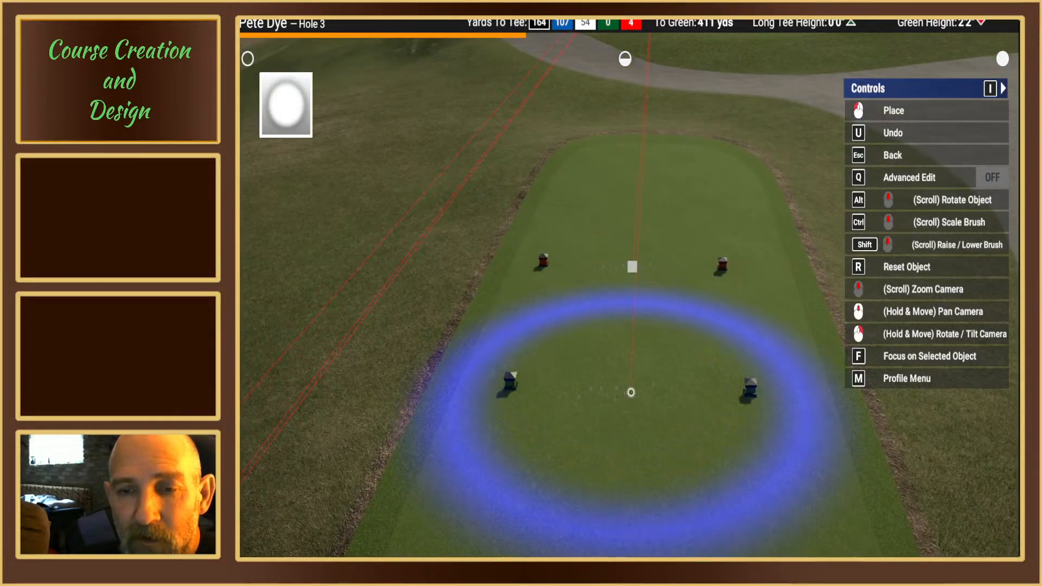
{"action": "mouse_move", "coordinate": [632, 391]}
{"action": "right_mouse_down"}
{"action": "mouse_move", "coordinate": [596, 347]}
{"action": "mouse_move", "coordinate": [624, 375]}
{"action": "right_mouse_up"}
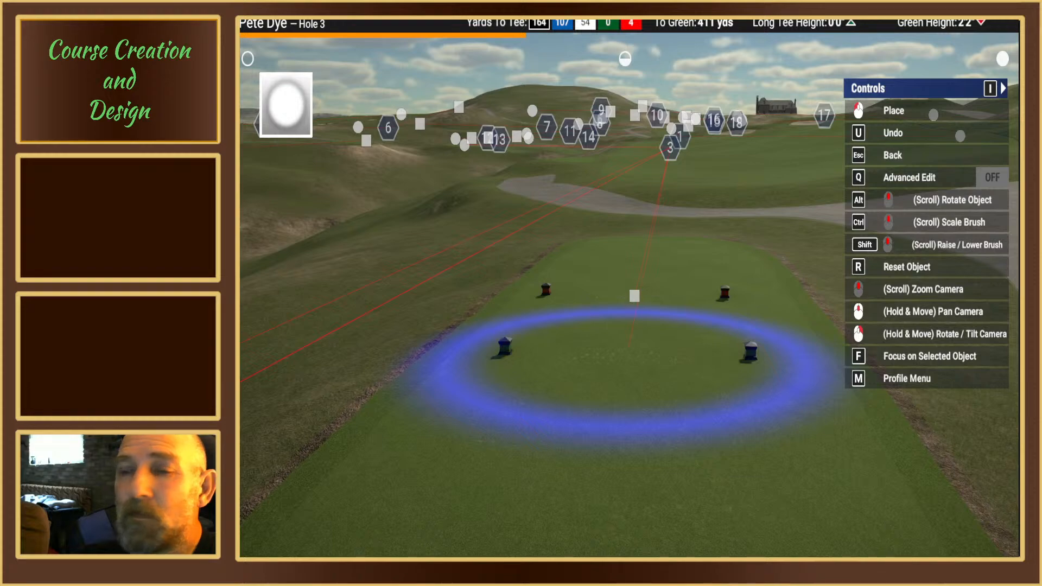
{"action": "right_click_drag", "start_coordinate": [635, 294], "coordinate": [636, 270]}
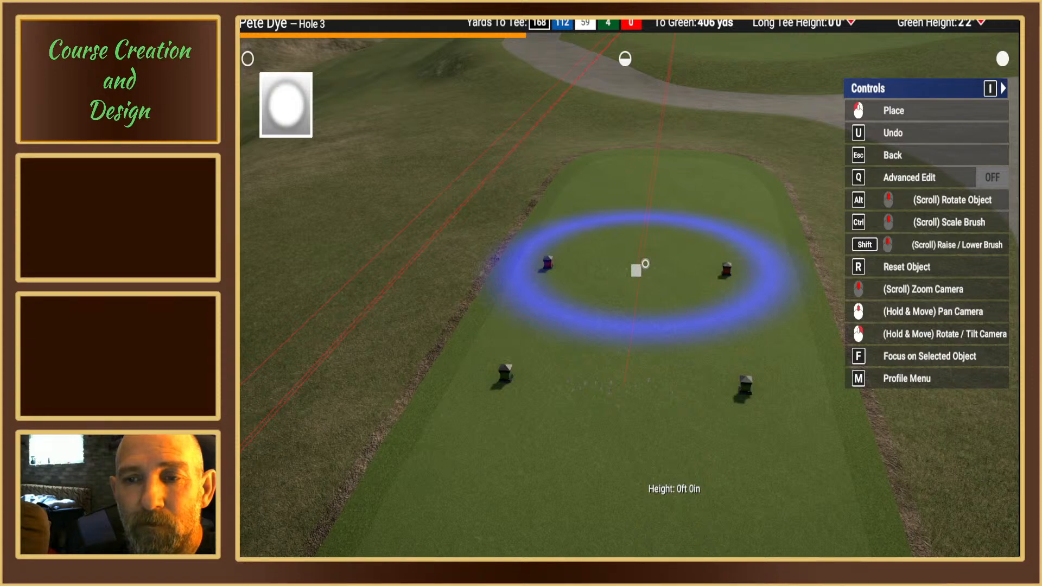
{"action": "right_click_drag", "start_coordinate": [645, 266], "coordinate": [629, 300]}
{"action": "mouse_move", "coordinate": [640, 227]}
{"action": "right_mouse_down"}
{"action": "mouse_move", "coordinate": [627, 304]}
{"action": "mouse_move", "coordinate": [692, 307]}
{"action": "mouse_move", "coordinate": [663, 347]}
{"action": "mouse_move", "coordinate": [618, 330]}
{"action": "mouse_move", "coordinate": [698, 300]}
{"action": "mouse_move", "coordinate": [624, 286]}
{"action": "mouse_move", "coordinate": [623, 305]}
{"action": "right_mouse_up"}
{"action": "key", "text": "Escape"}
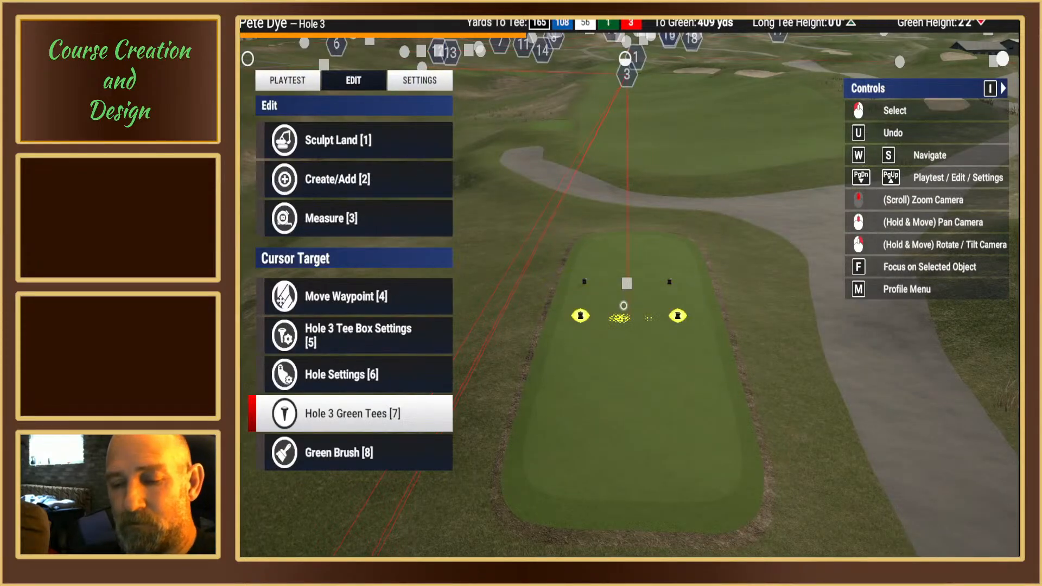
Step: Clear the generated tall grass behind the forward tee box, beside the cart path, using the first round brush
{"action": "middle_click_drag", "start_coordinate": [624, 305], "coordinate": [623, 305]}
{"action": "mouse_move", "coordinate": [623, 304]}
{"action": "right_mouse_down"}
{"action": "mouse_move", "coordinate": [623, 279]}
{"action": "mouse_move", "coordinate": [622, 297]}
{"action": "right_mouse_up"}
{"action": "middle_click_drag", "start_coordinate": [622, 297], "coordinate": [612, 294]}
{"action": "left_click", "coordinate": [359, 139]}
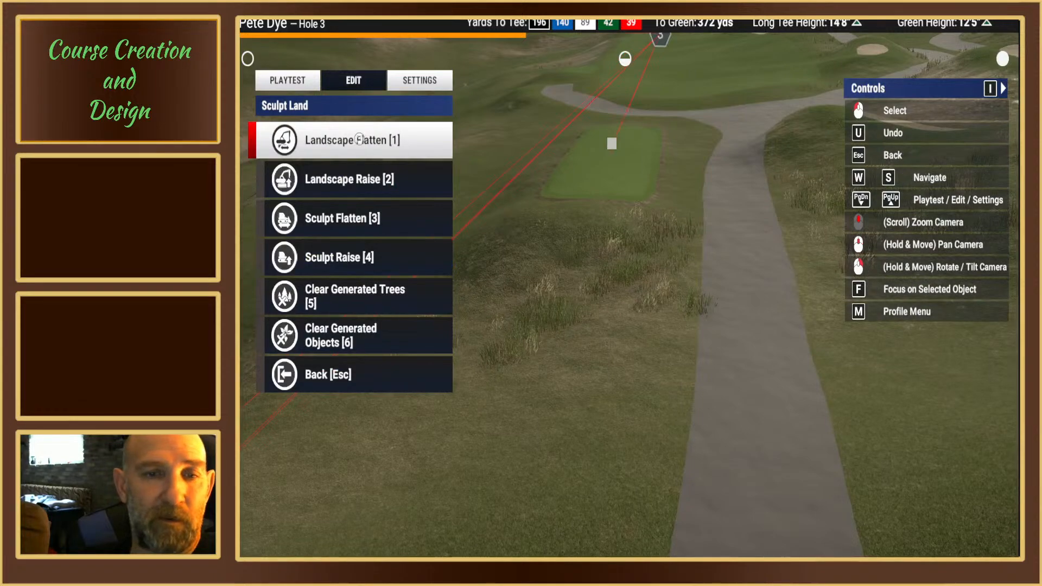
{"action": "left_click", "coordinate": [347, 337]}
{"action": "left_click", "coordinate": [293, 130]}
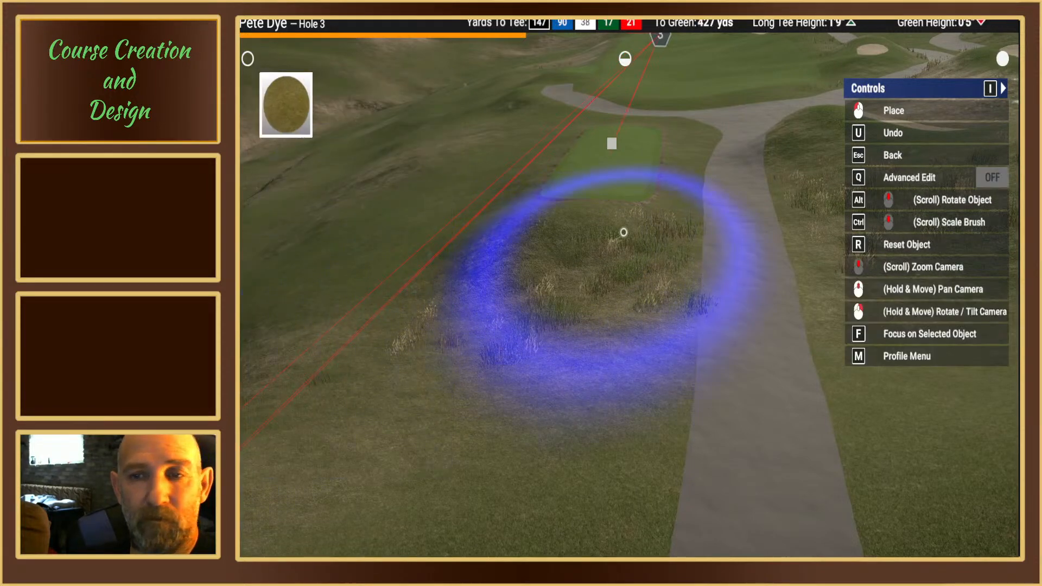
{"action": "mouse_move", "coordinate": [624, 232]}
{"action": "left_mouse_down"}
{"action": "mouse_move", "coordinate": [621, 255]}
{"action": "mouse_move", "coordinate": [553, 295]}
{"action": "mouse_move", "coordinate": [615, 294]}
{"action": "left_mouse_up"}
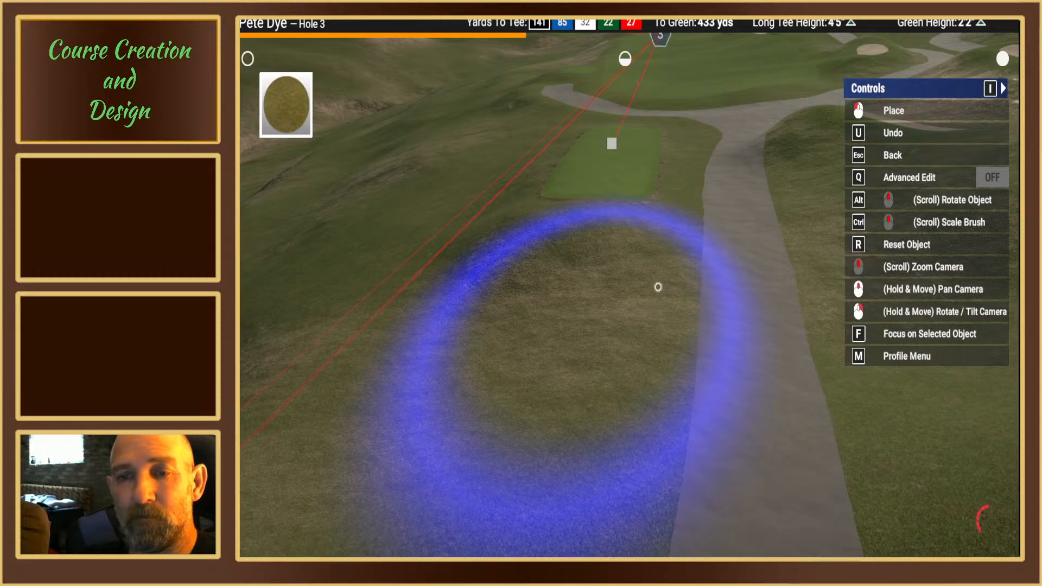
{"action": "right_click_drag", "start_coordinate": [623, 293], "coordinate": [616, 296]}
{"action": "scroll", "coordinate": [619, 291], "scroll_direction": "down", "scroll_amount": 3}
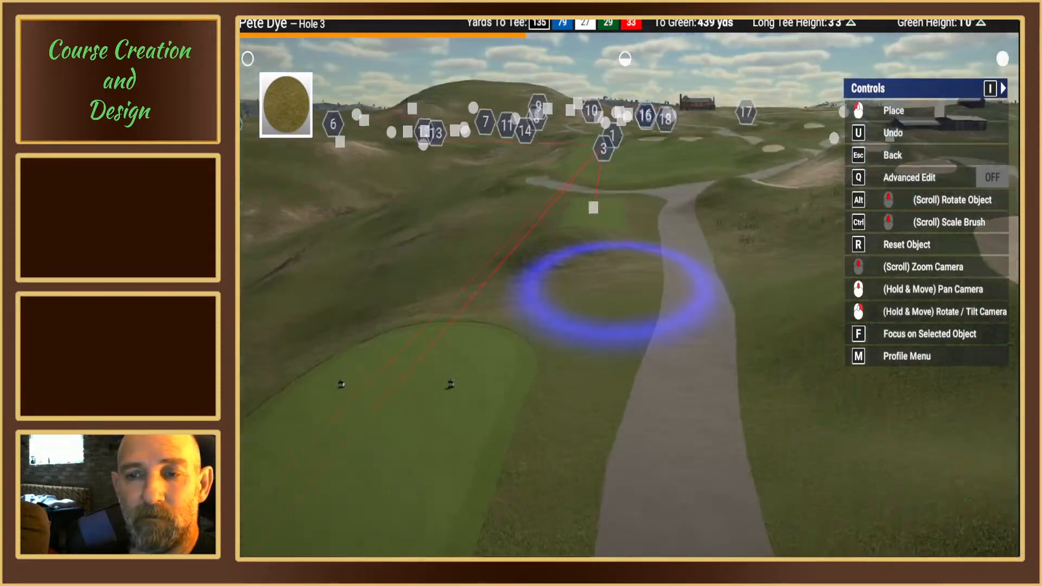
{"action": "key", "text": "Escape"}
Step: Move the cart path's spline point between the blue and white tee boxes slightly toward the tee side
{"action": "middle_click_drag", "start_coordinate": [638, 335], "coordinate": [639, 333]}
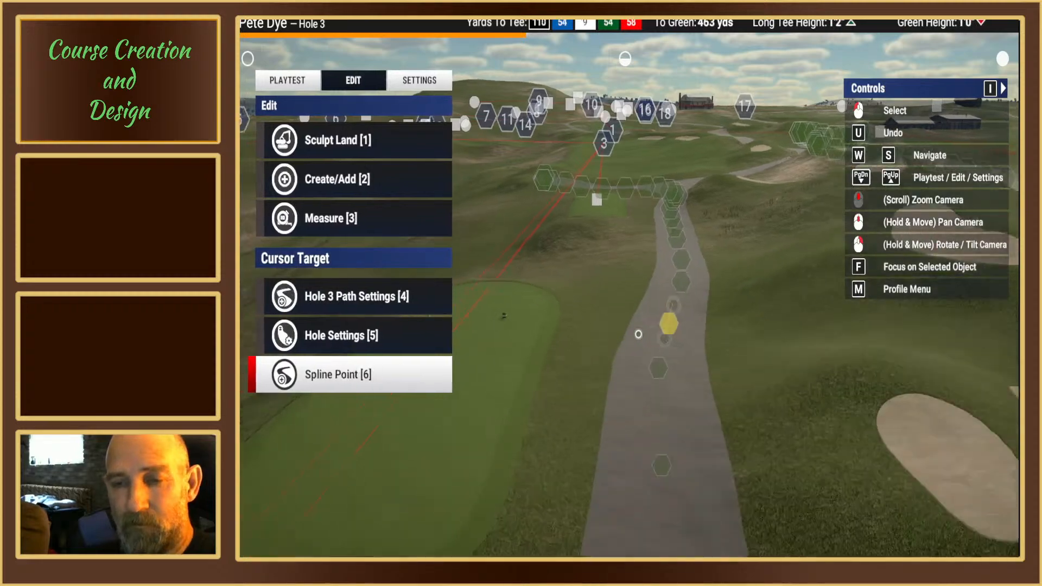
{"action": "right_click_drag", "start_coordinate": [639, 332], "coordinate": [624, 286]}
{"action": "middle_click_drag", "start_coordinate": [623, 285], "coordinate": [636, 289]}
{"action": "right_click_drag", "start_coordinate": [635, 289], "coordinate": [621, 302]}
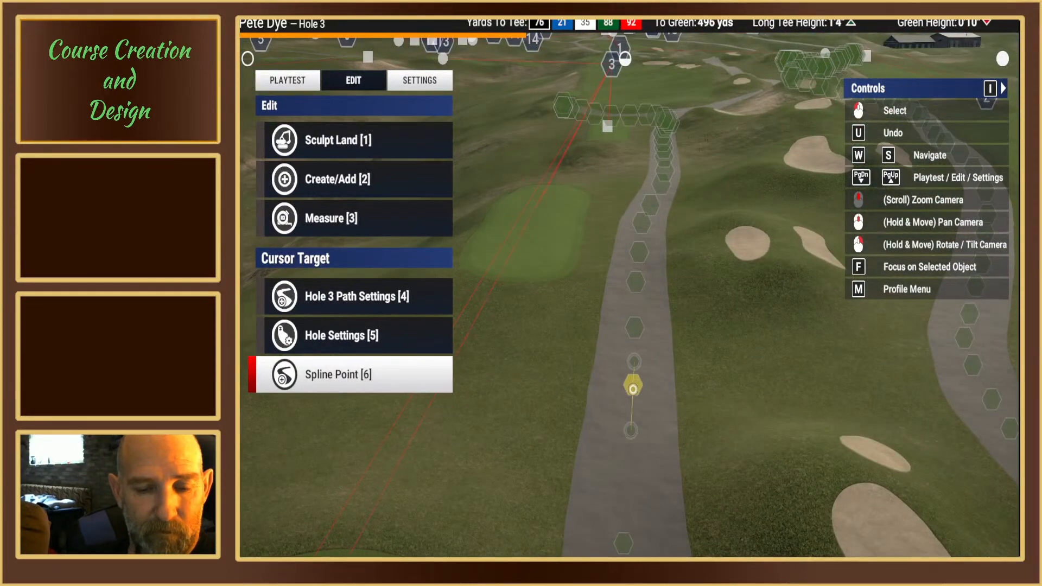
{"action": "left_click", "coordinate": [632, 389]}
{"action": "key", "text": "1"}
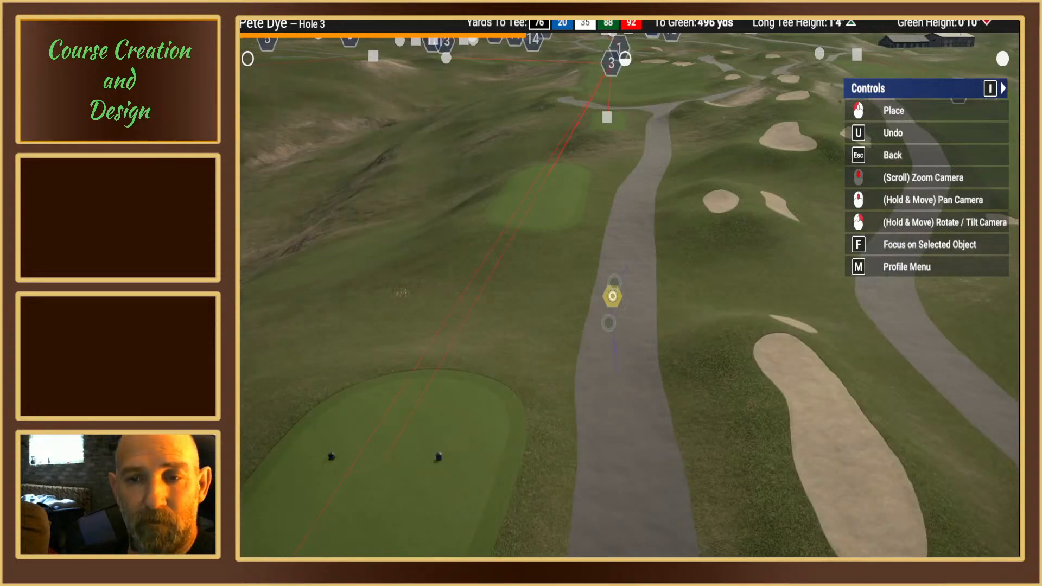
{"action": "left_click", "coordinate": [610, 296]}
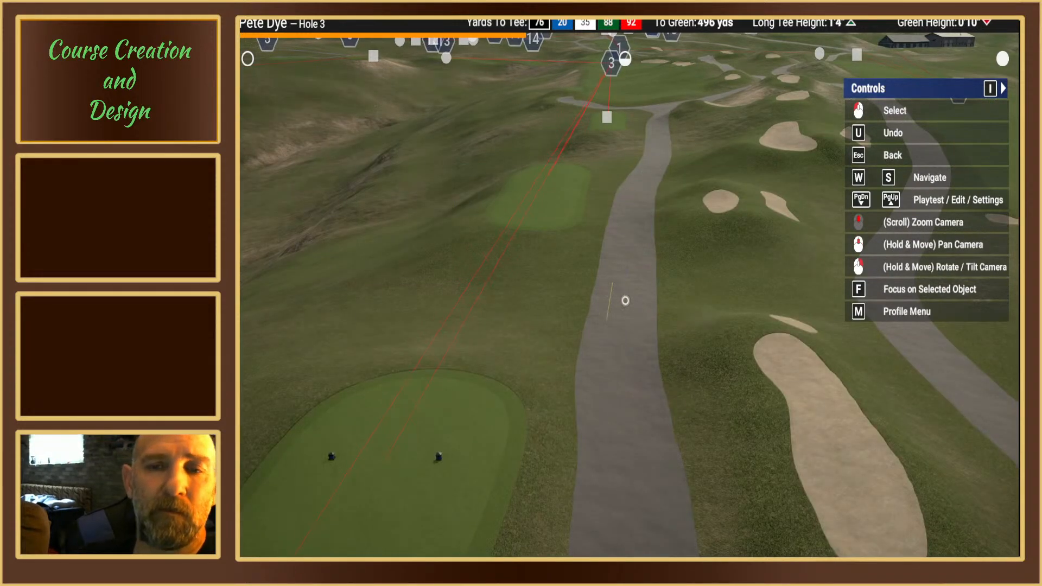
{"action": "left_click", "coordinate": [621, 305]}
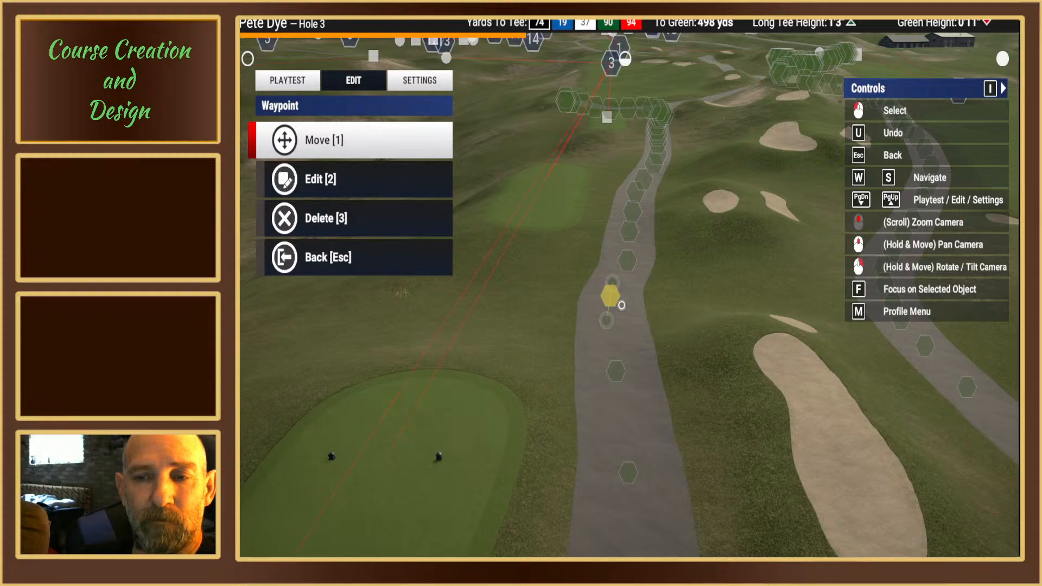
{"action": "key", "text": "Escape"}
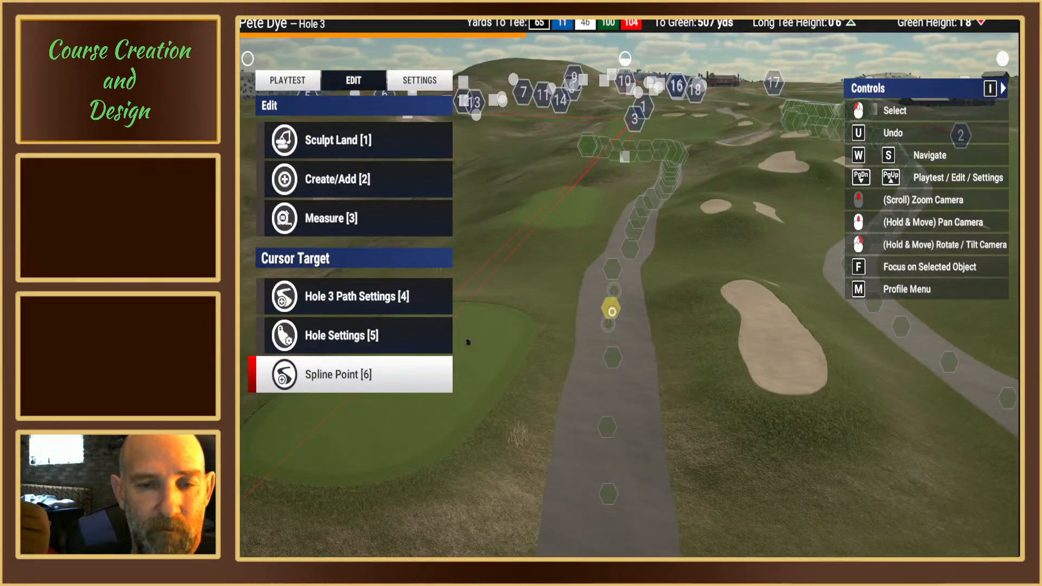
Step: Reposition the cart path's spline point beside the front end of the blue tee box to smooth the path's curve
{"action": "left_click", "coordinate": [612, 311]}
{"action": "key", "text": "1"}
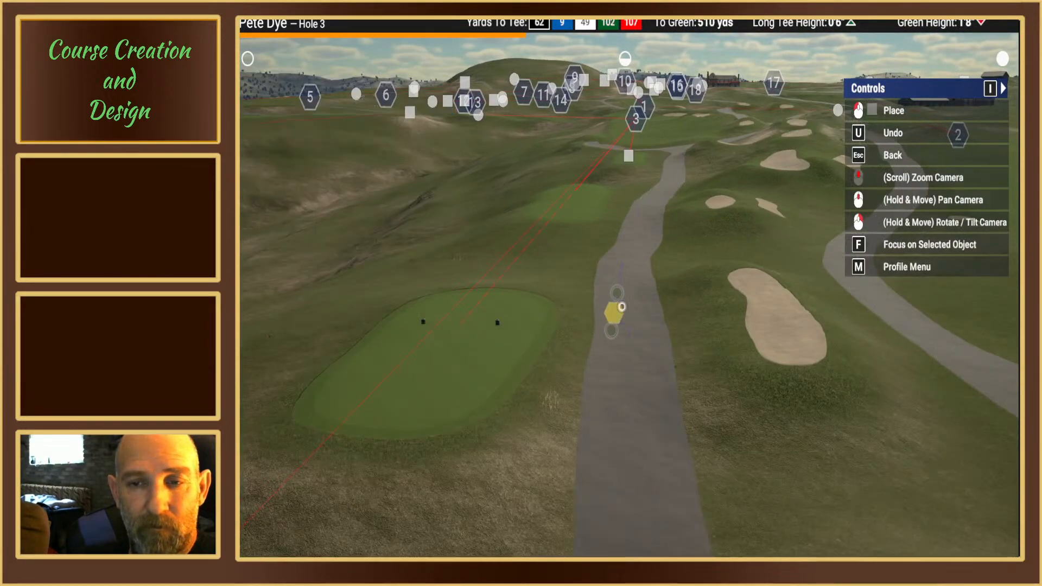
{"action": "left_click", "coordinate": [619, 291]}
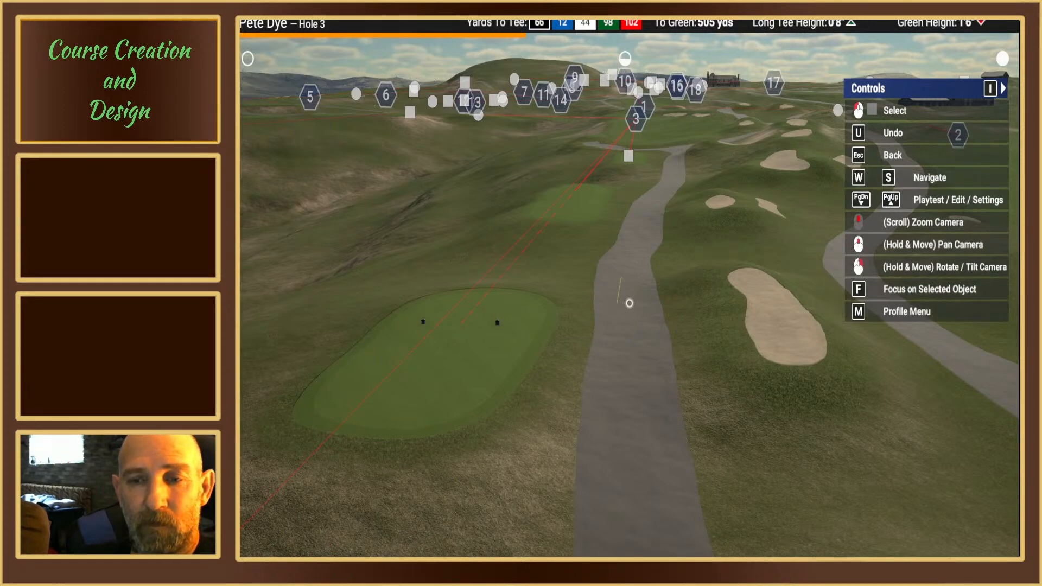
{"action": "left_click", "coordinate": [619, 292]}
{"action": "key", "text": "Escape"}
Step: Move the cart path's spline point alongside the middle of the blue tee box slightly forward and toward the tee
{"action": "scroll", "coordinate": [628, 293], "scroll_direction": "up", "scroll_amount": 3}
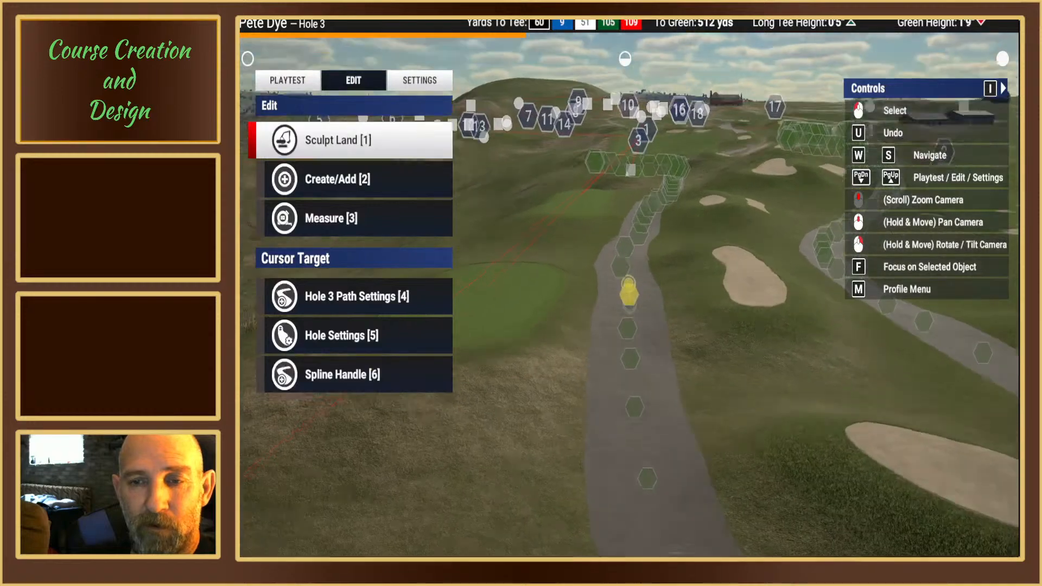
{"action": "right_click_drag", "start_coordinate": [628, 282], "coordinate": [630, 278]}
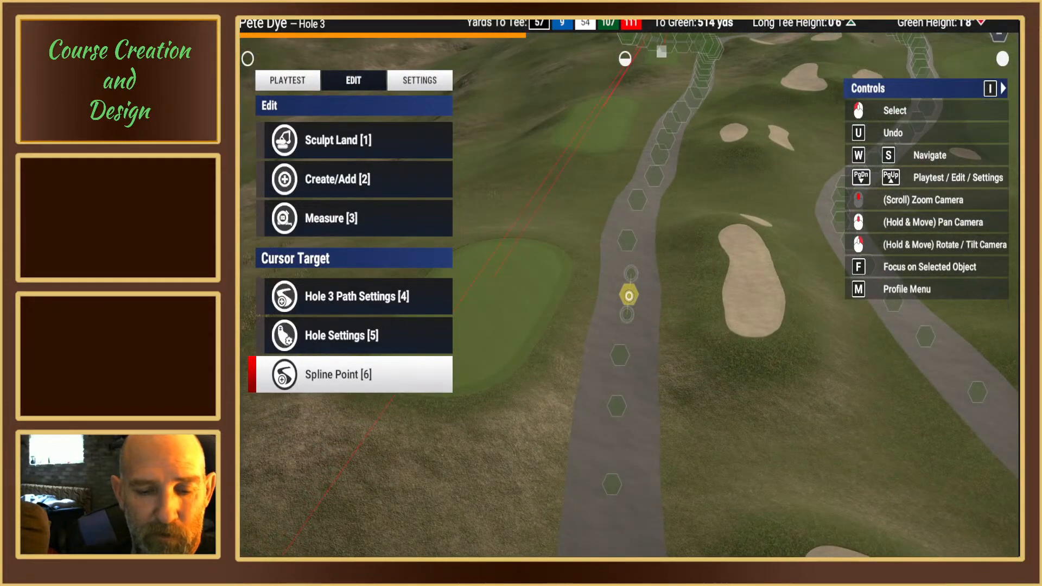
{"action": "left_click", "coordinate": [628, 296]}
{"action": "key", "text": "1"}
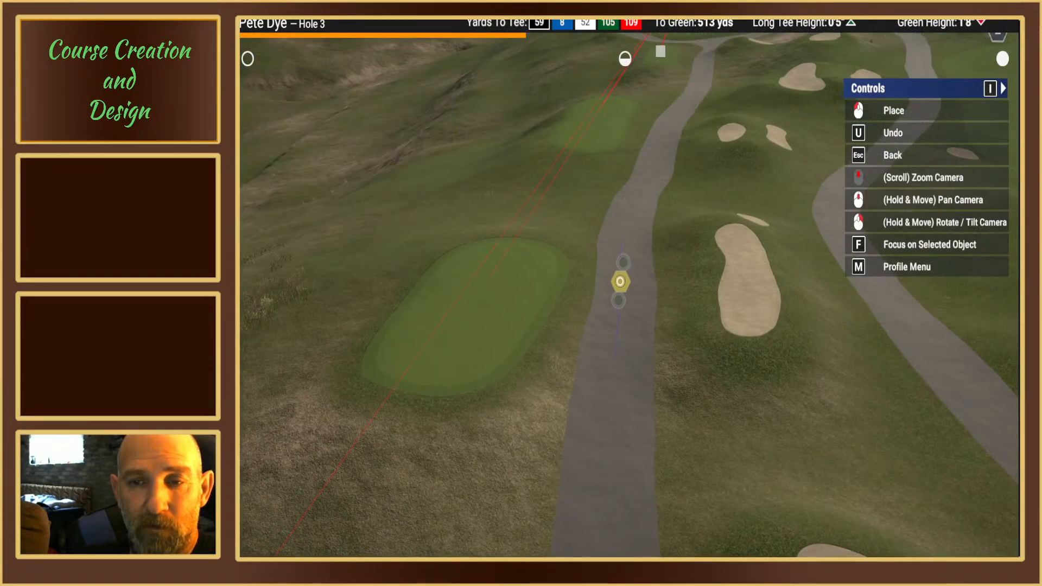
{"action": "left_click", "coordinate": [619, 282]}
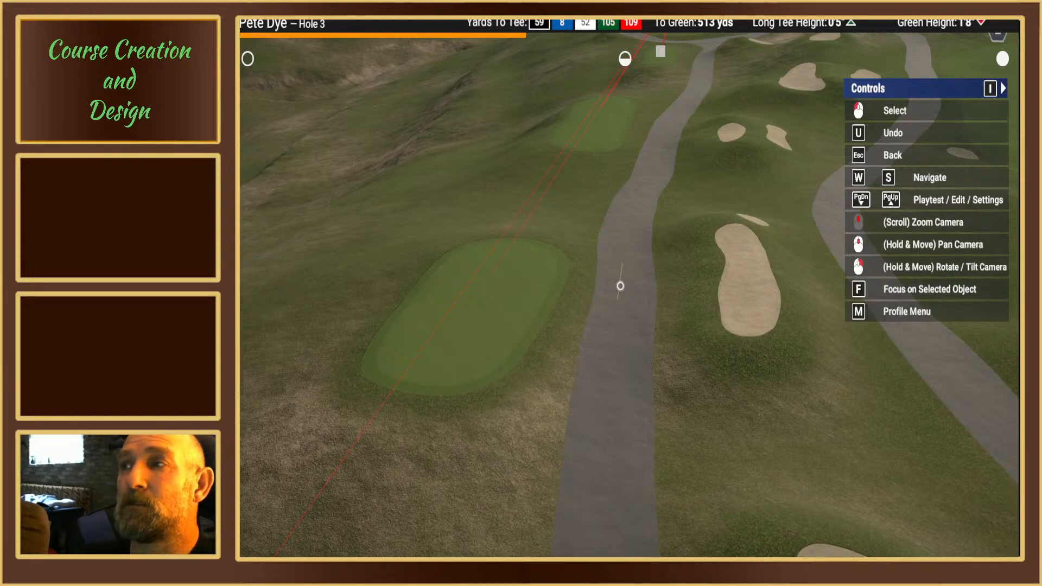
{"action": "left_click", "coordinate": [626, 286]}
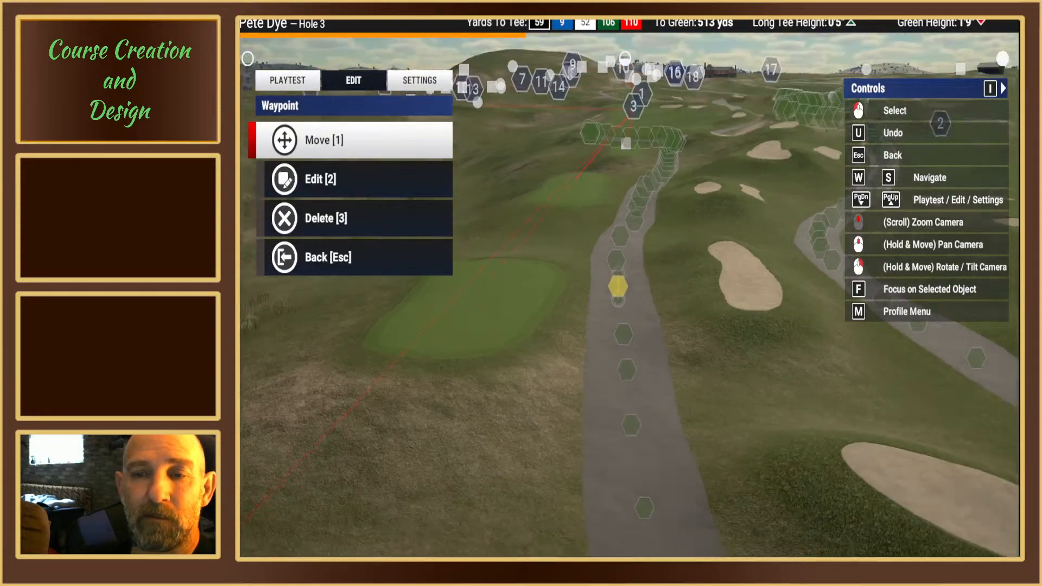
{"action": "key", "text": "Escape"}
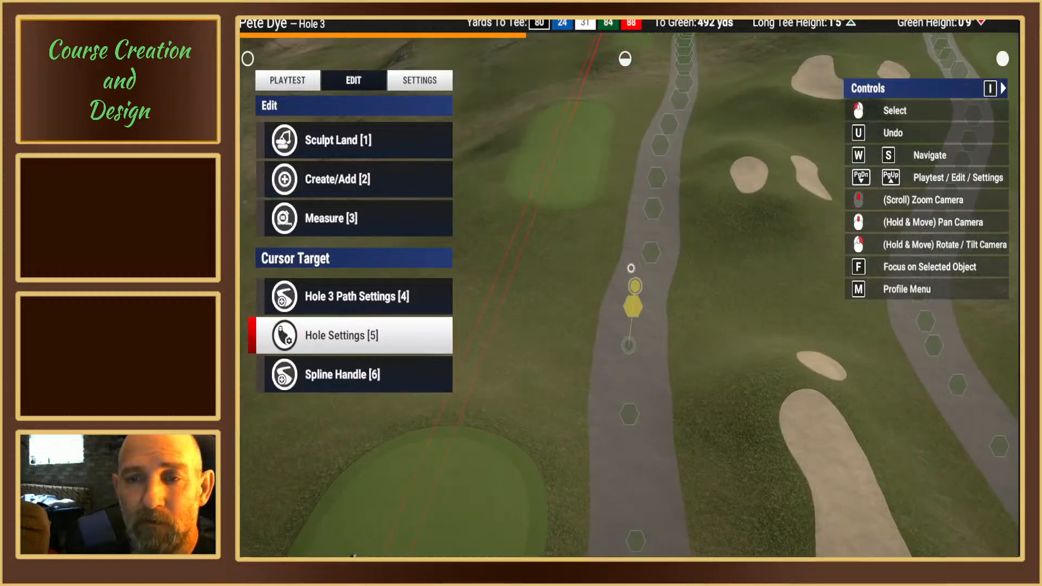
Step: Move the cart path's spline point midway between the blue and white tee boxes toward the tee side
{"action": "key", "text": "6"}
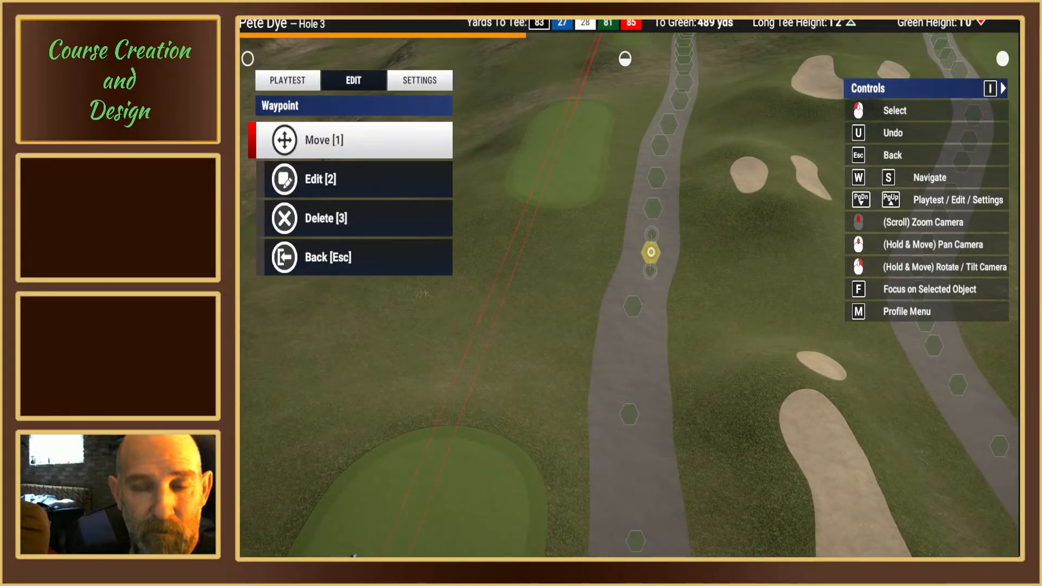
{"action": "key", "text": "1"}
{"action": "left_click", "coordinate": [614, 284]}
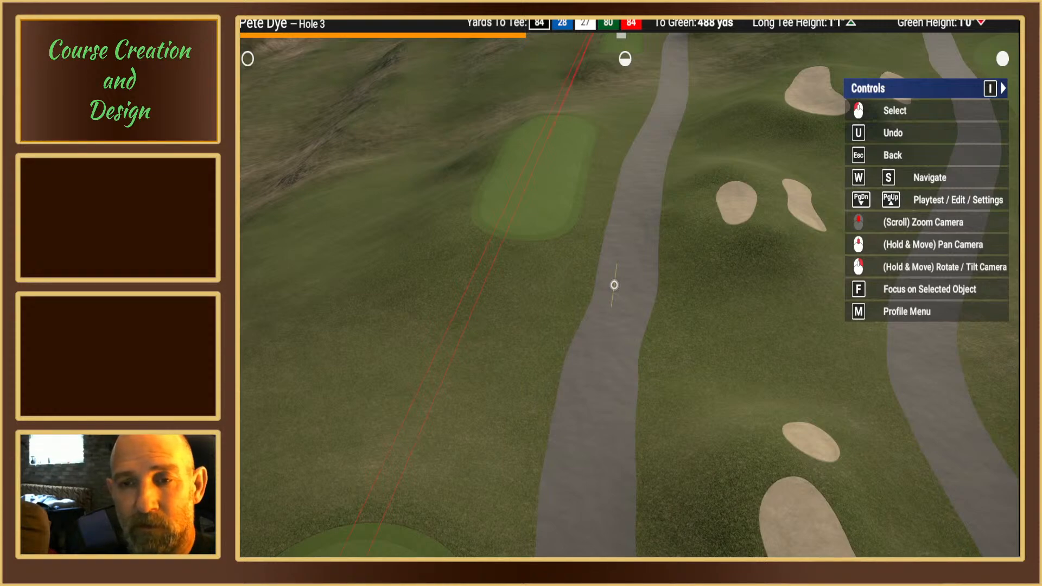
{"action": "key", "text": "Escape"}
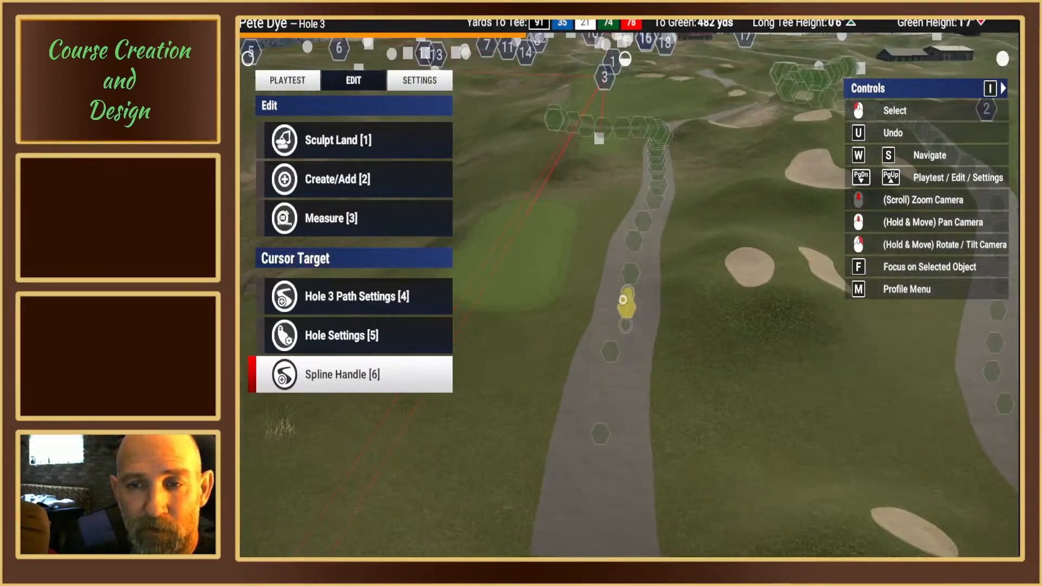
Step: Shift the cart path's spline point near the rear end of the white tee box slightly toward the tee side
{"action": "left_click", "coordinate": [623, 309]}
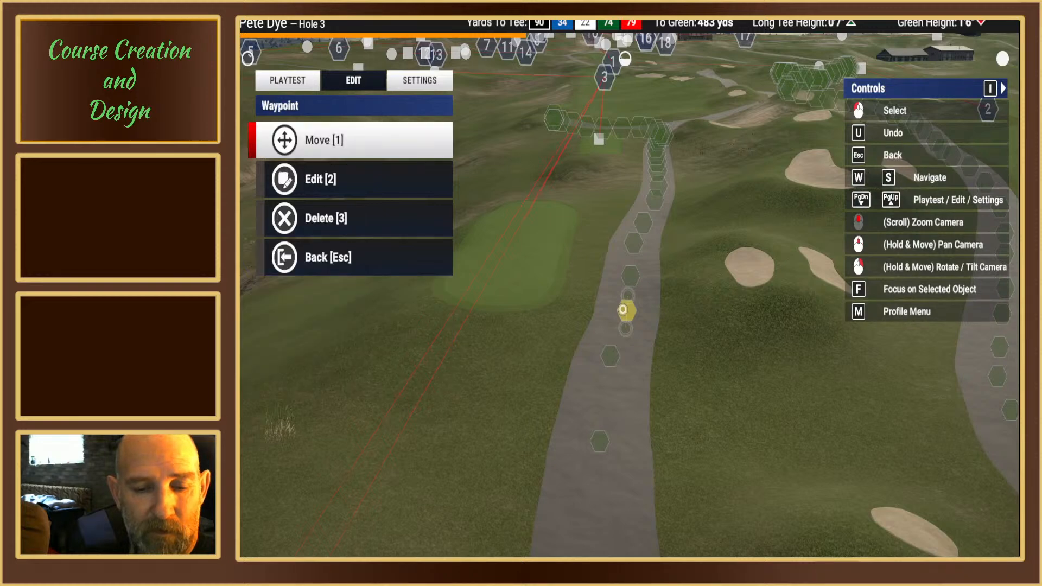
{"action": "key", "text": "1"}
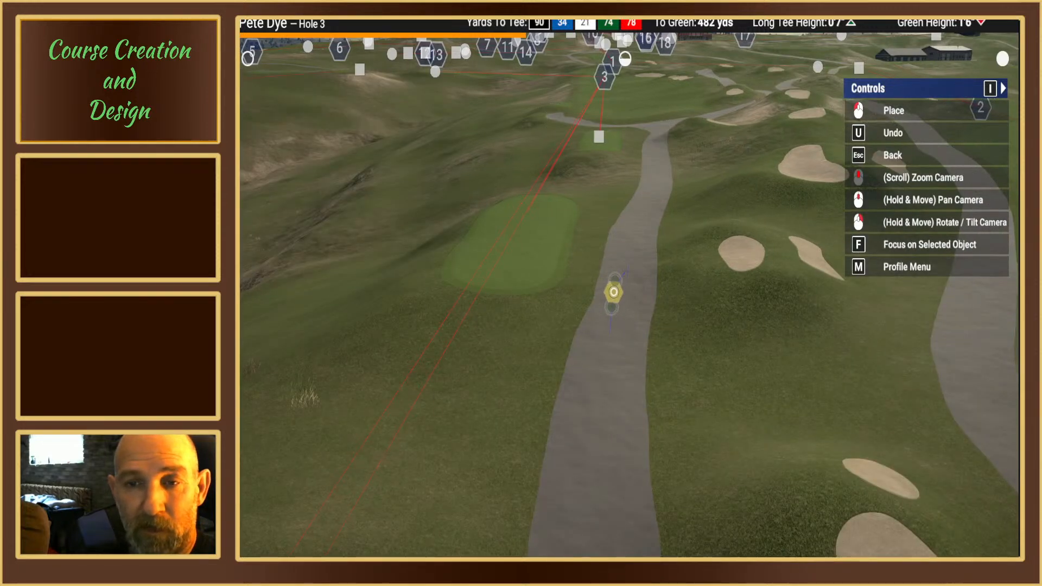
{"action": "left_click", "coordinate": [614, 291]}
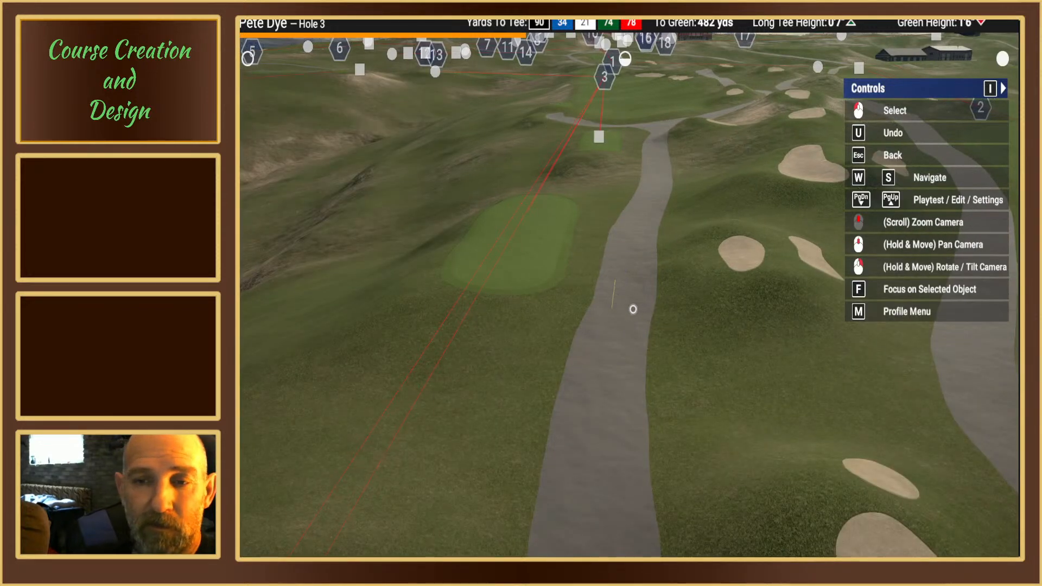
{"action": "key", "text": "Escape"}
Step: Reposition the cart path's spline point alongside the rear half of the white tee box slightly forward and toward the tee
{"action": "mouse_move", "coordinate": [613, 308]}
{"action": "right_mouse_down"}
{"action": "mouse_move", "coordinate": [614, 299]}
{"action": "mouse_move", "coordinate": [629, 319]}
{"action": "right_mouse_up"}
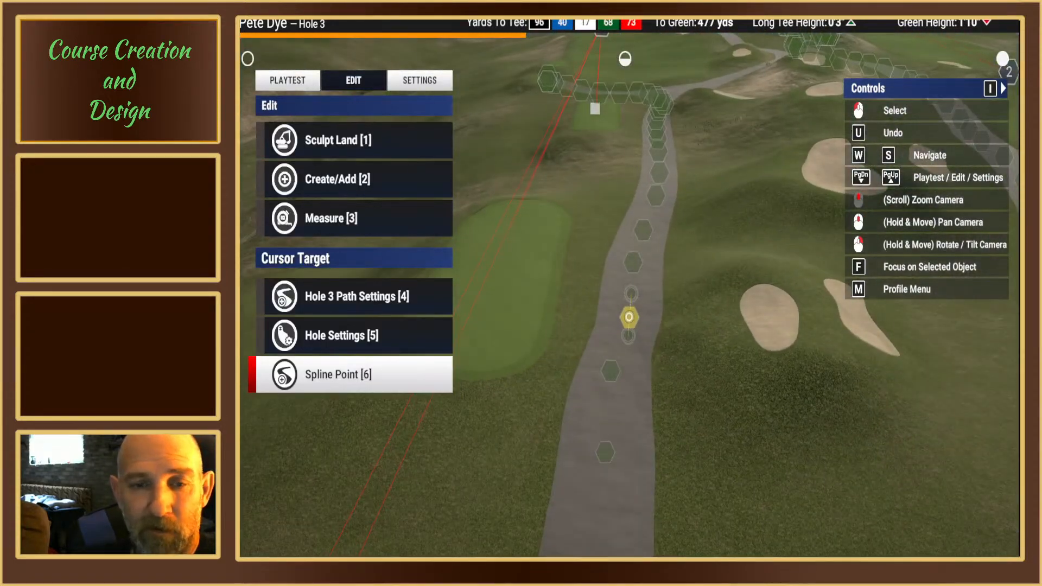
{"action": "left_click", "coordinate": [629, 317]}
{"action": "key", "text": "1"}
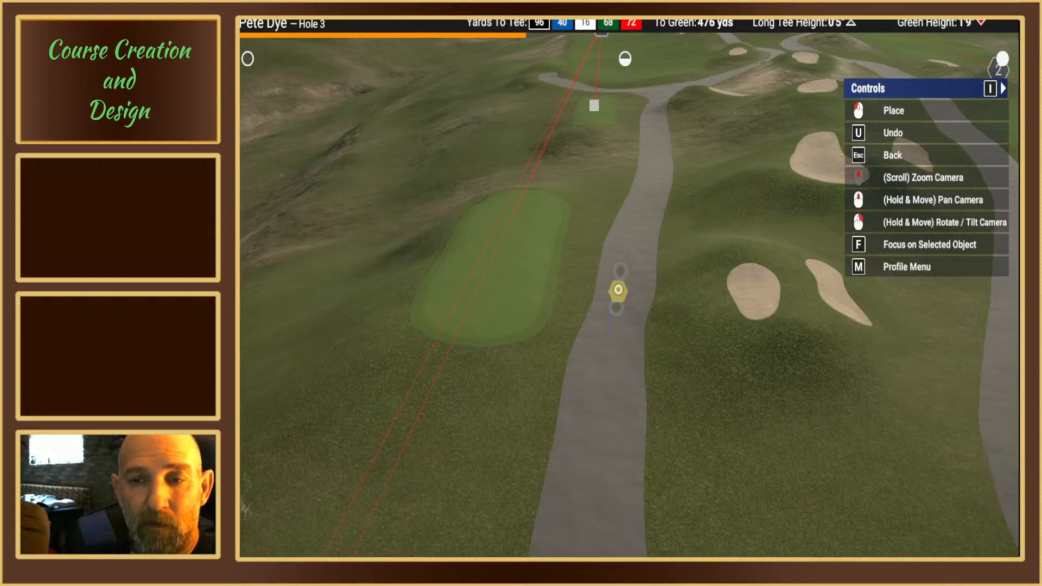
{"action": "left_click", "coordinate": [617, 283]}
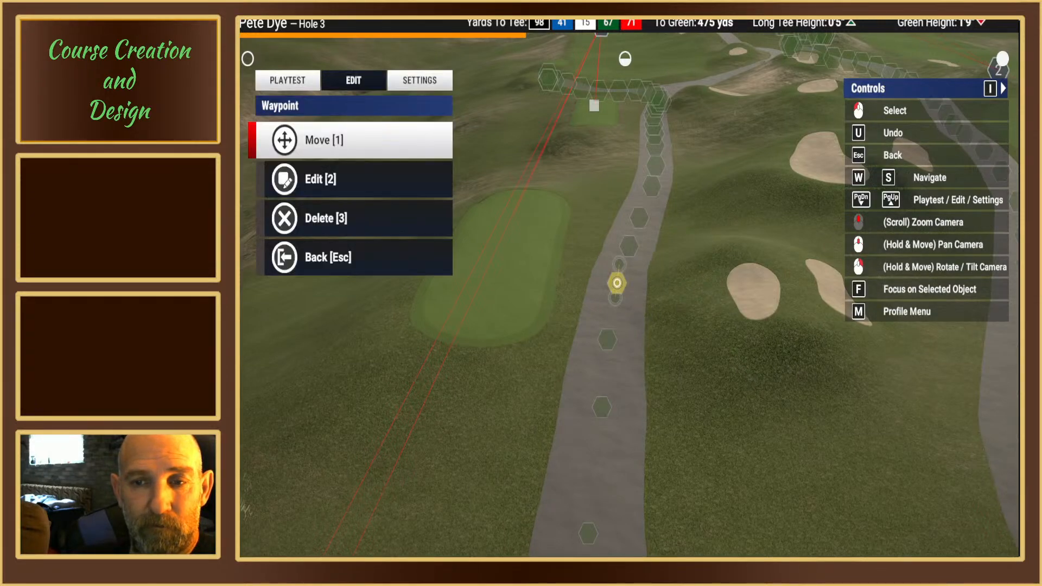
{"action": "mouse_move", "coordinate": [616, 283]}
{"action": "right_mouse_down"}
{"action": "mouse_move", "coordinate": [614, 295]}
{"action": "mouse_move", "coordinate": [615, 283]}
{"action": "right_mouse_up"}
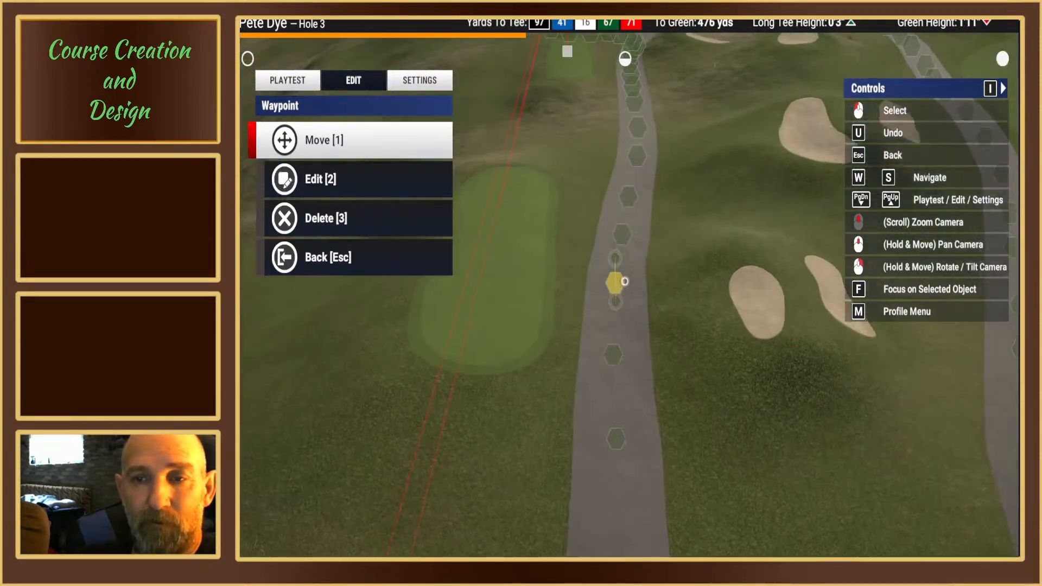
{"action": "key", "text": "Escape"}
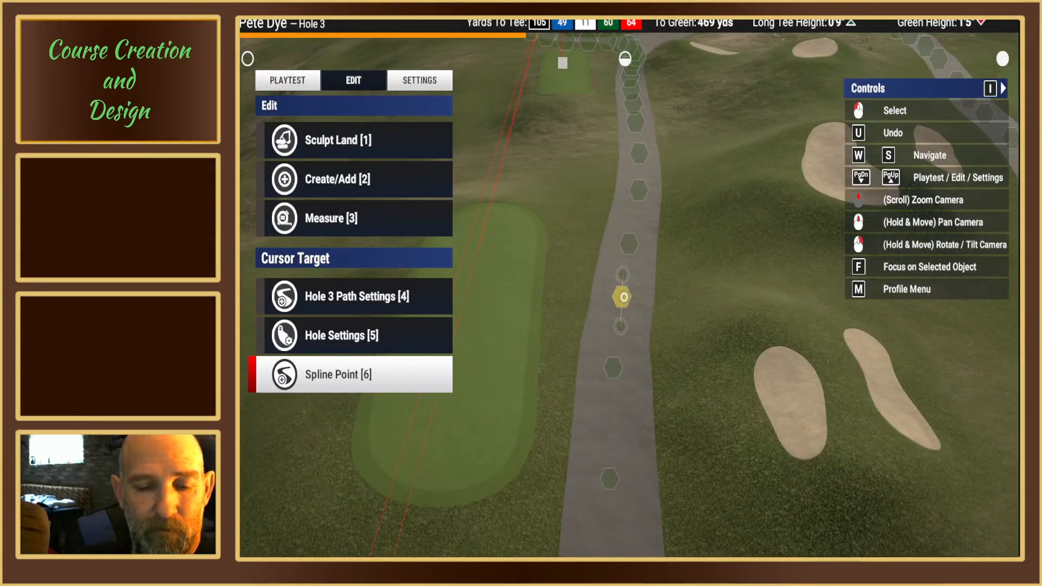
Step: Move the cart path's spline point alongside the middle of the white tee box slightly forward to even out the path's edge
{"action": "left_click", "coordinate": [622, 297]}
{"action": "key", "text": "1"}
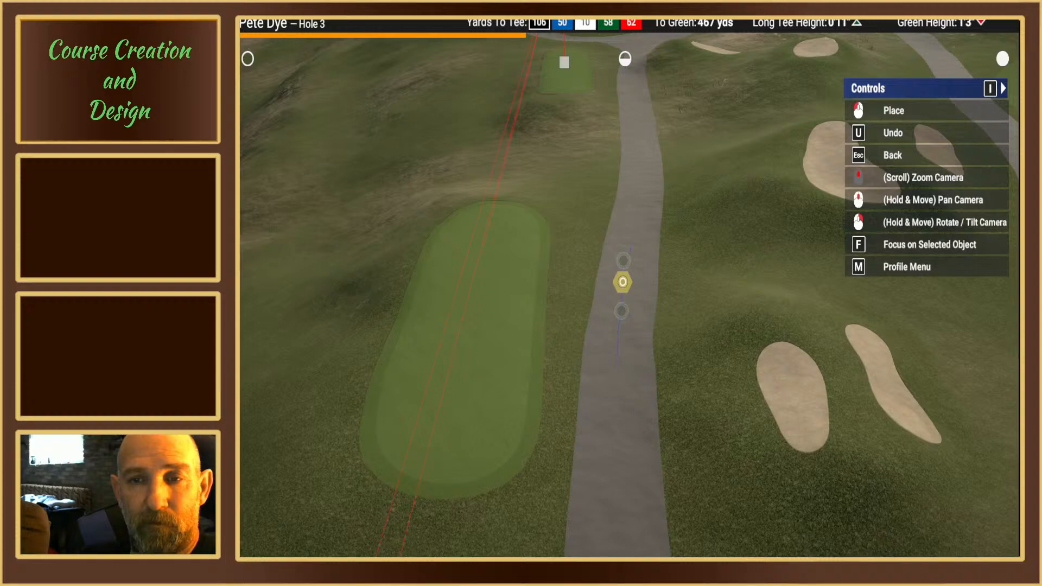
{"action": "left_click", "coordinate": [622, 281]}
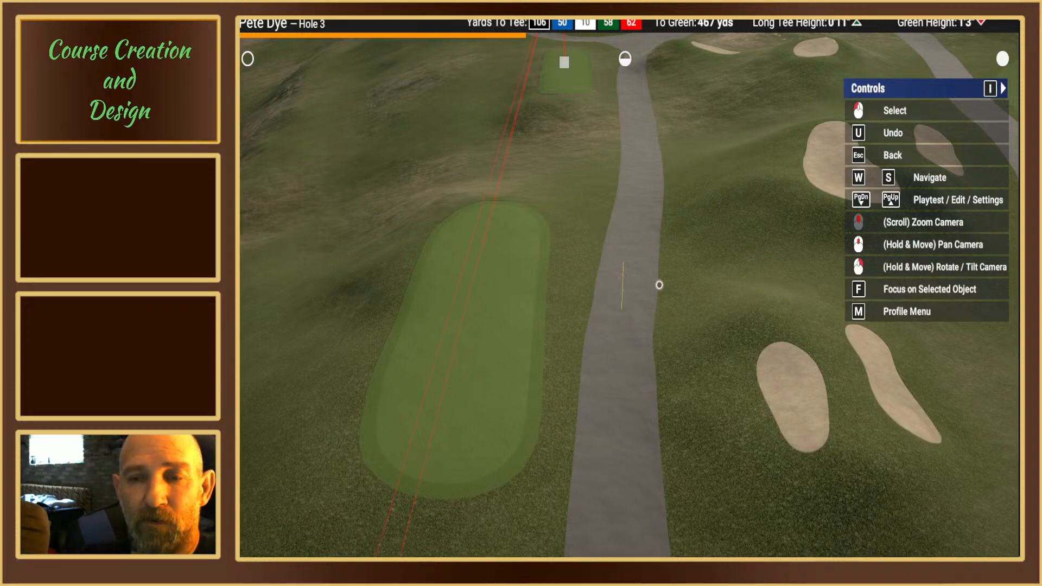
{"action": "left_click", "coordinate": [622, 286]}
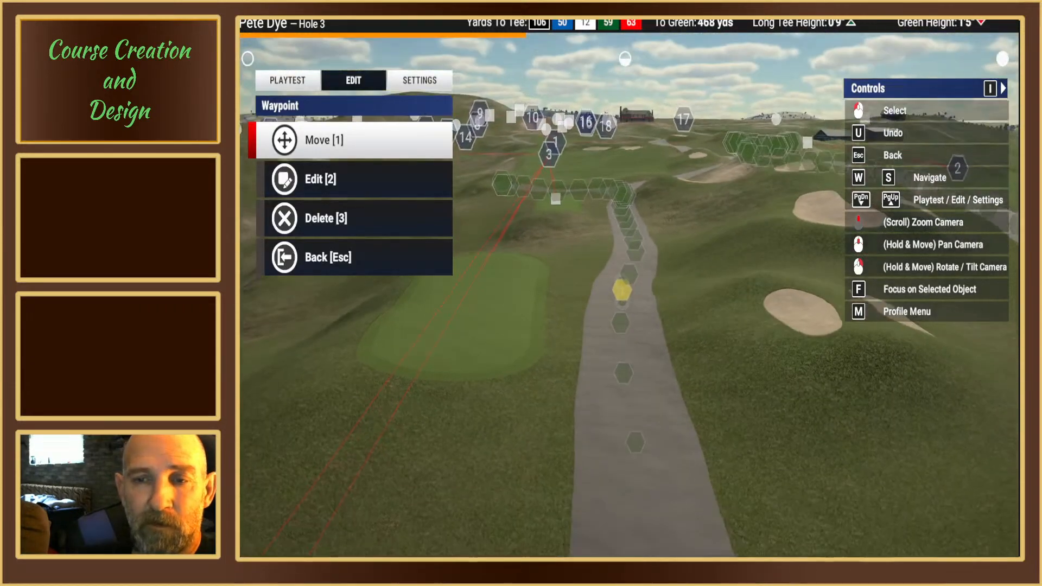
{"action": "key", "text": "Escape"}
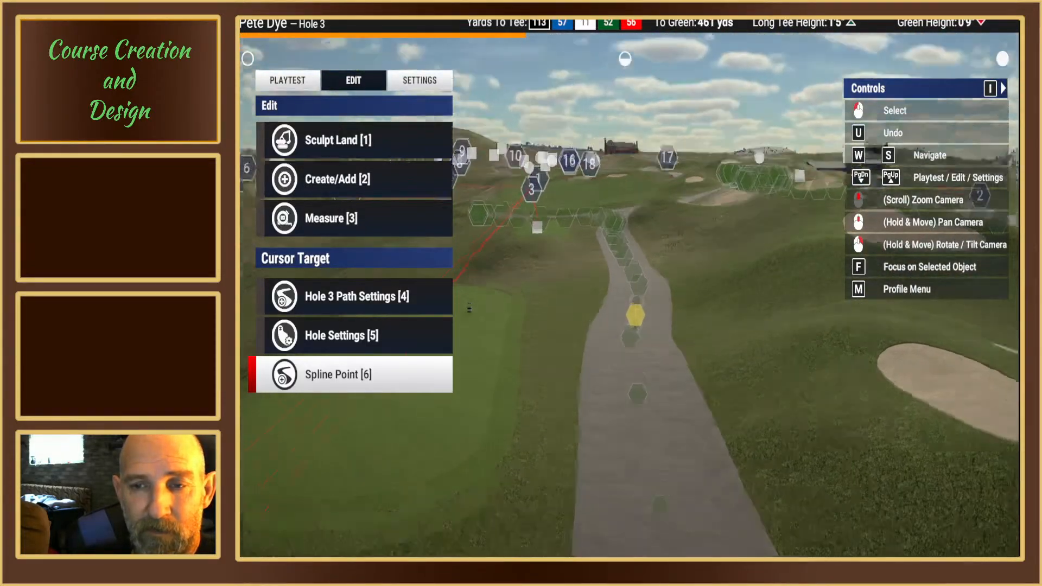
Step: Move the cart path's spline point beside the front end of the white tee box slightly forward and toward the tee side
{"action": "right_click_drag", "start_coordinate": [634, 296], "coordinate": [646, 326]}
{"action": "right_click_drag", "start_coordinate": [646, 277], "coordinate": [648, 302]}
{"action": "middle_click_drag", "start_coordinate": [649, 302], "coordinate": [642, 253]}
{"action": "mouse_move", "coordinate": [642, 253]}
{"action": "right_mouse_down"}
{"action": "mouse_move", "coordinate": [624, 284]}
{"action": "mouse_move", "coordinate": [628, 276]}
{"action": "right_mouse_up"}
{"action": "middle_click_drag", "start_coordinate": [627, 276], "coordinate": [631, 266]}
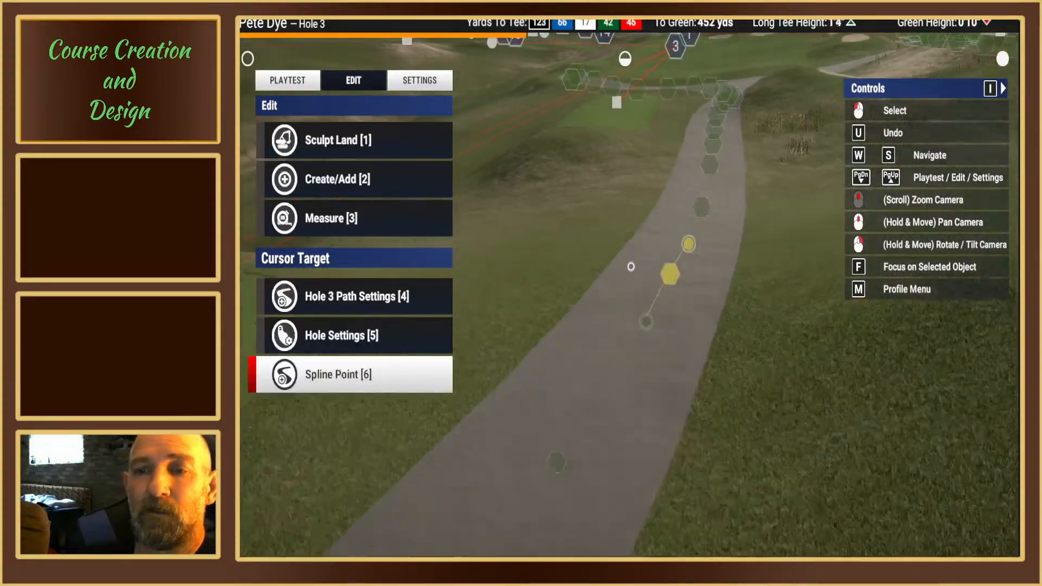
{"action": "right_click_drag", "start_coordinate": [631, 265], "coordinate": [616, 283]}
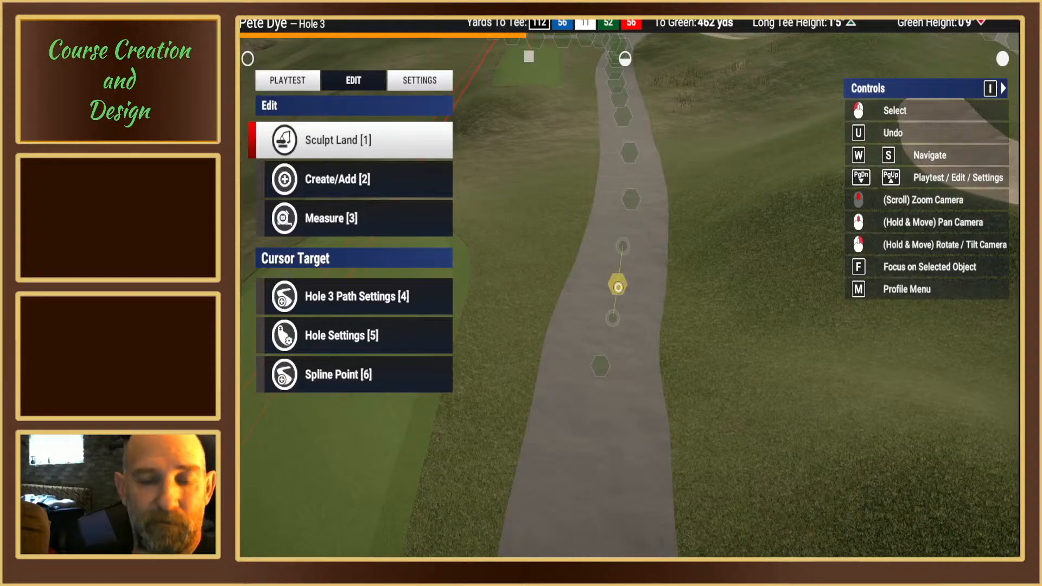
{"action": "left_click", "coordinate": [617, 286]}
{"action": "key", "text": "1"}
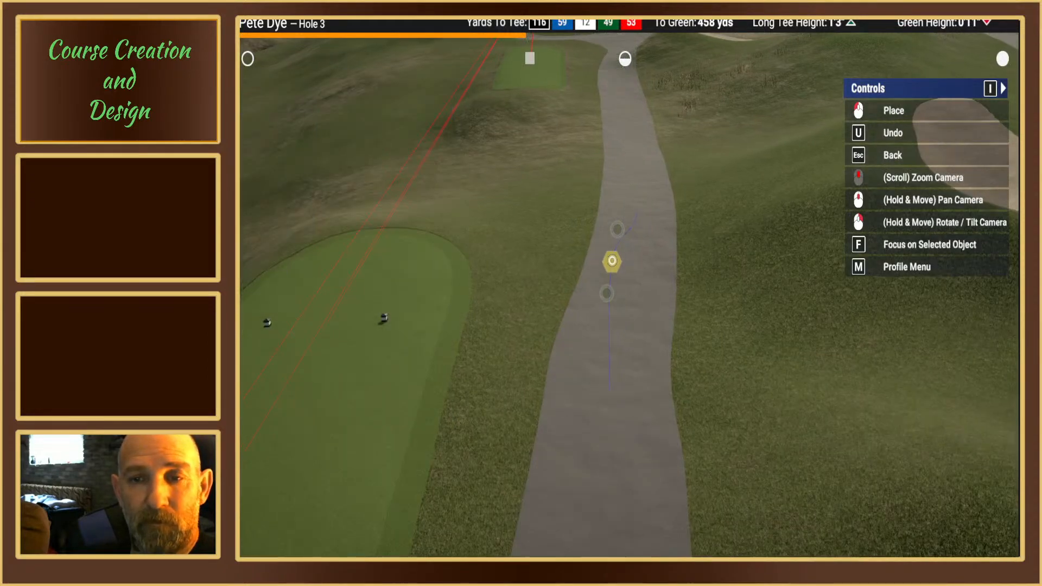
{"action": "left_click", "coordinate": [612, 257]}
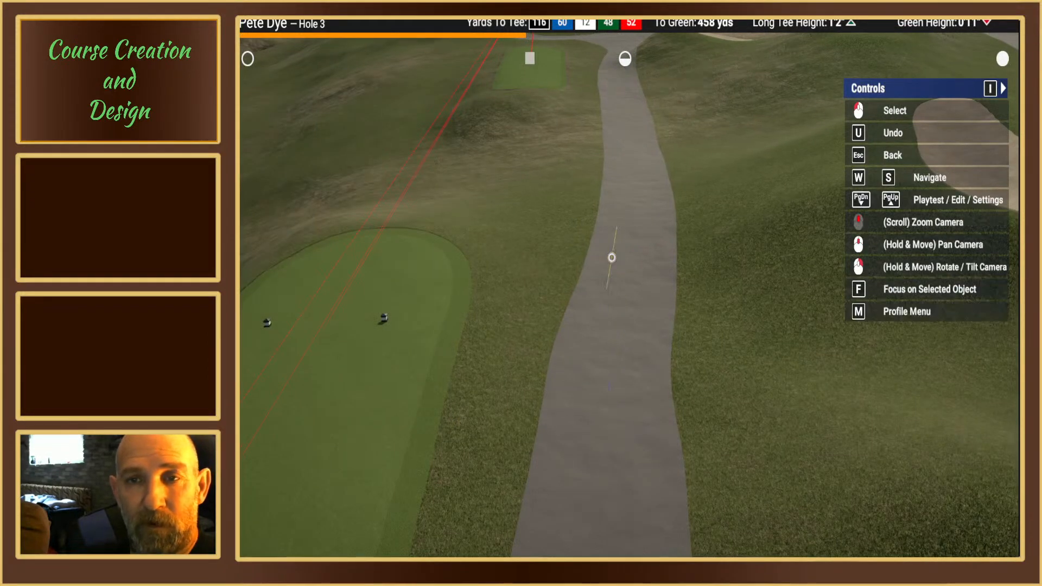
{"action": "left_click", "coordinate": [611, 258]}
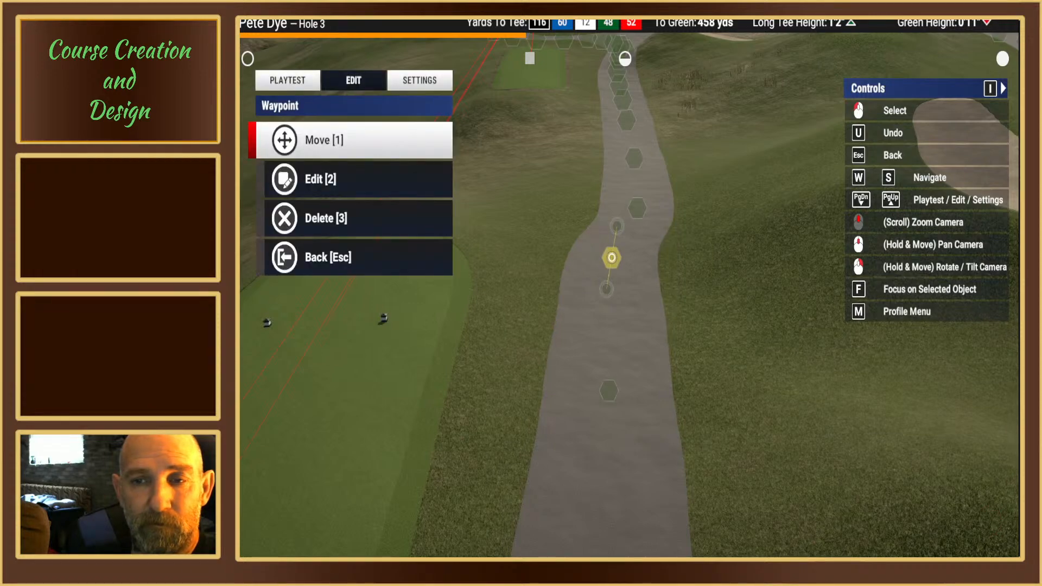
{"action": "key", "text": "Escape"}
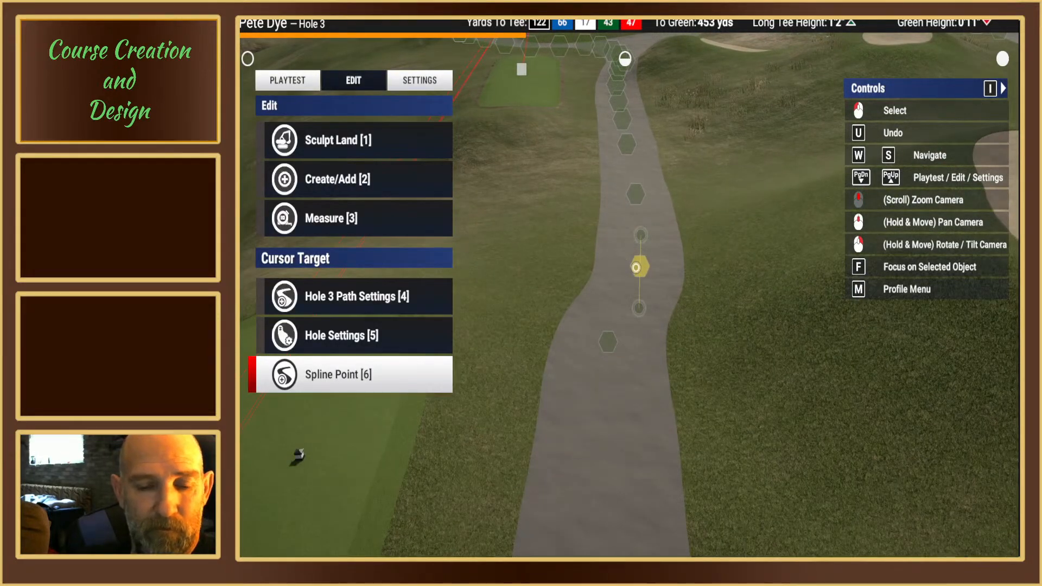
Step: Move the cart path's spline point just past the front of the white tee box toward the tee side
{"action": "left_click", "coordinate": [636, 266]}
{"action": "key", "text": "1"}
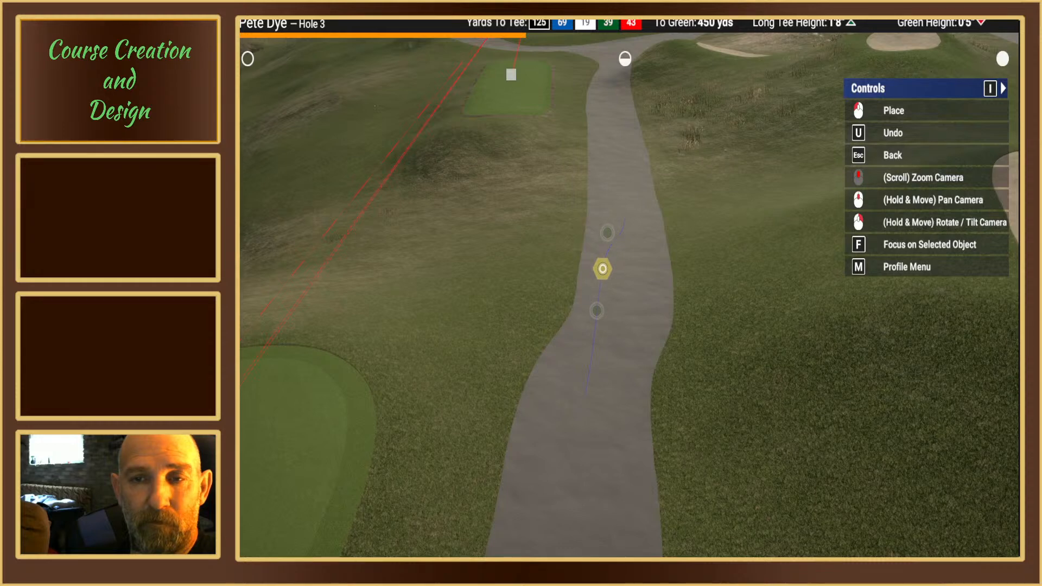
{"action": "left_click", "coordinate": [602, 269]}
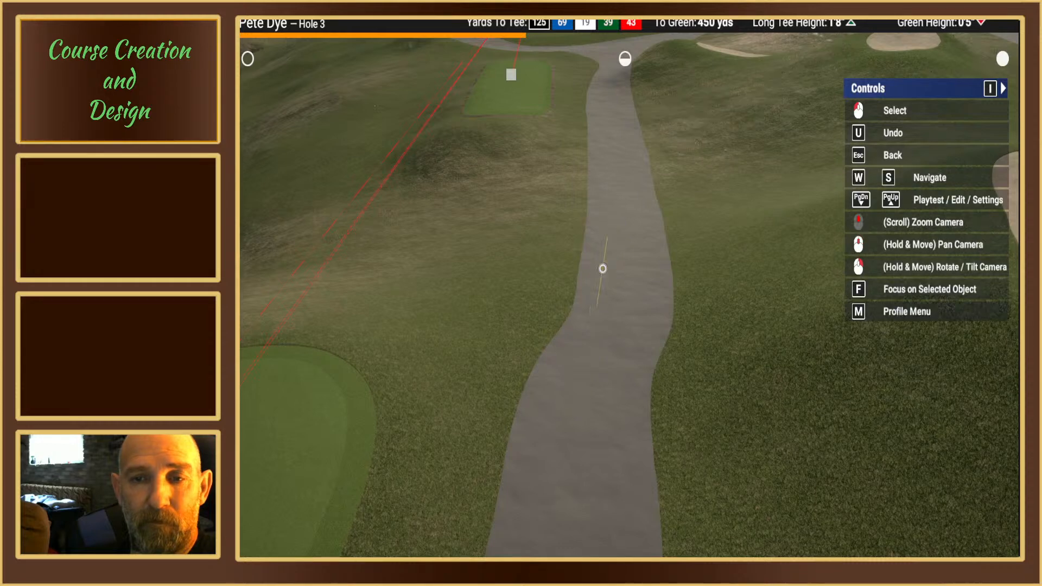
{"action": "left_click", "coordinate": [602, 269]}
{"action": "key", "text": "Escape"}
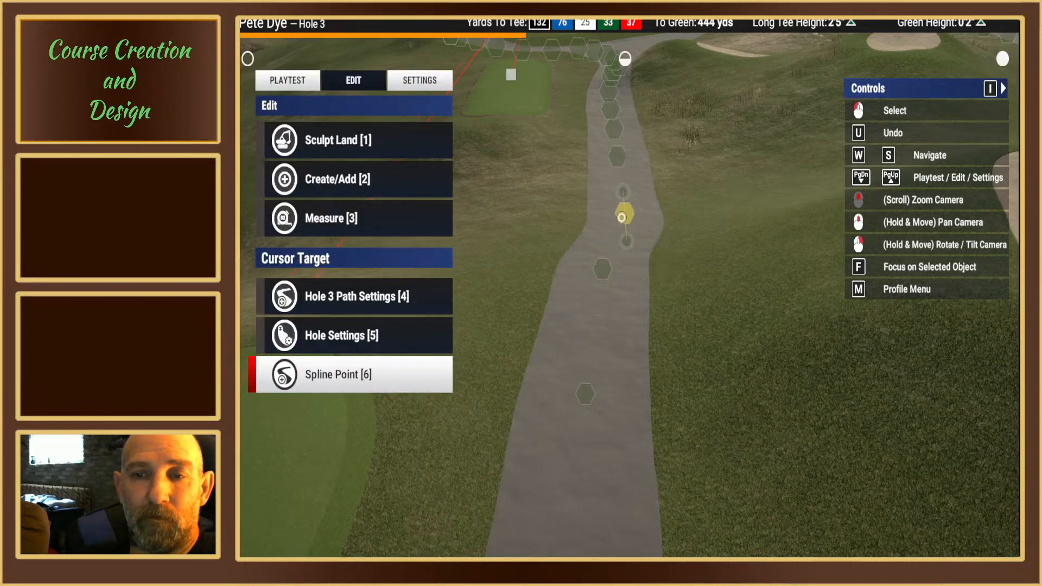
Step: Shift the cart path's spline point midway between the white and forward tee boxes toward the tee side
{"action": "left_click", "coordinate": [621, 217]}
{"action": "key", "text": "1"}
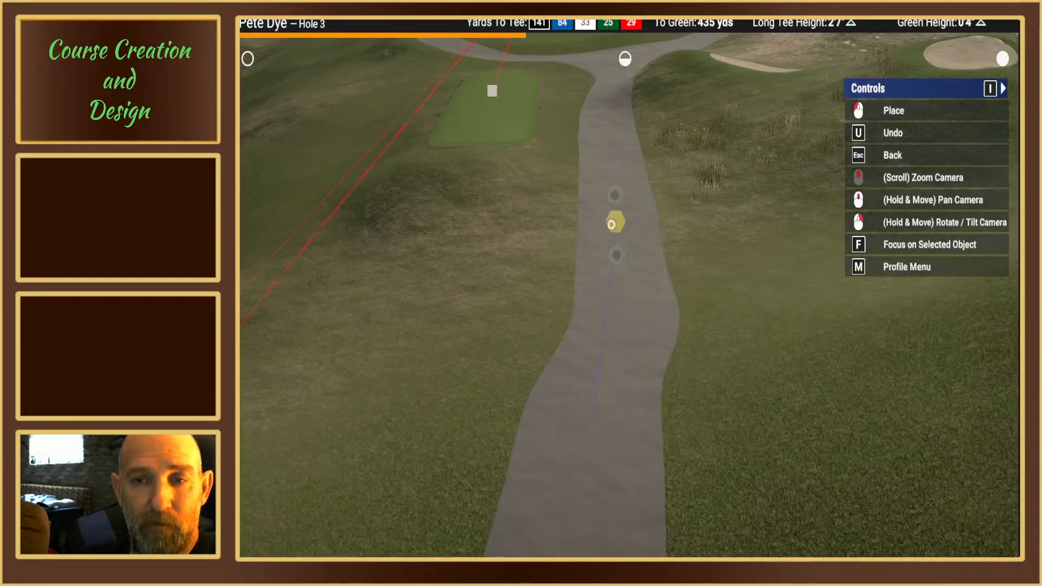
{"action": "left_click", "coordinate": [594, 245]}
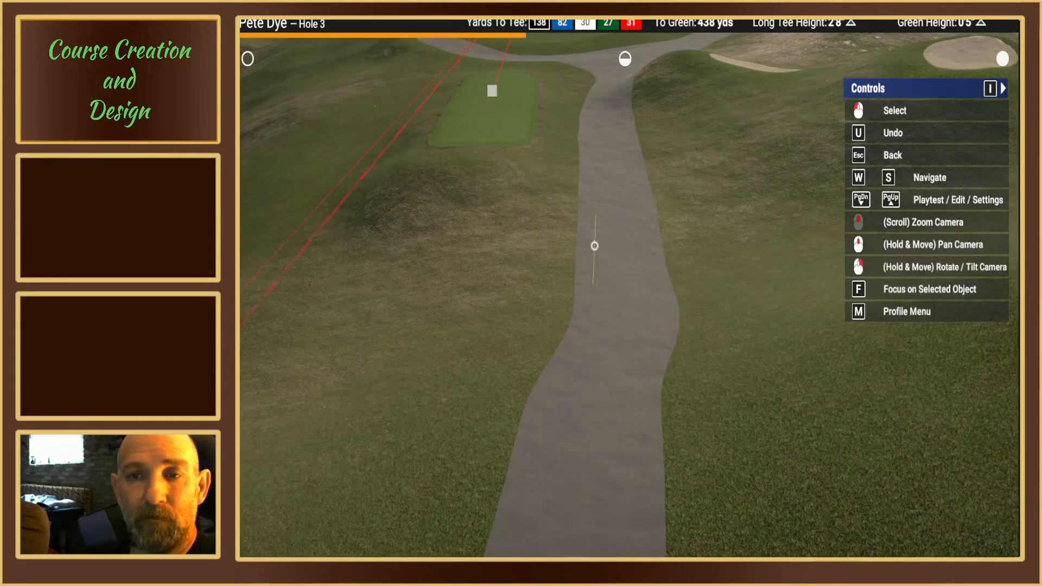
{"action": "left_click", "coordinate": [594, 246]}
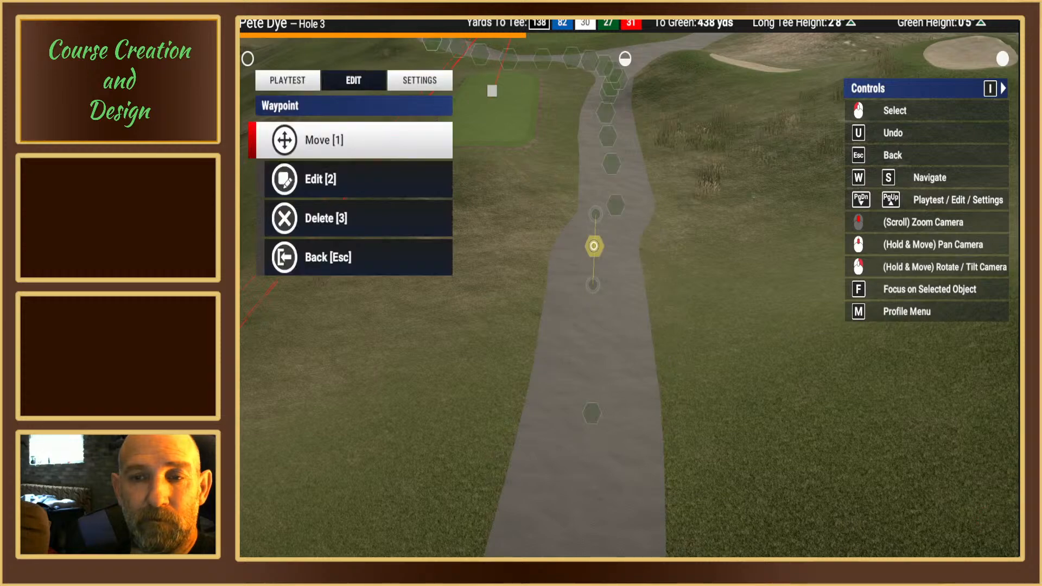
{"action": "key", "text": "Escape"}
Step: Move the cart path's spline point a short way behind the forward tee box toward the tee side
{"action": "middle_click_drag", "start_coordinate": [624, 284], "coordinate": [611, 293]}
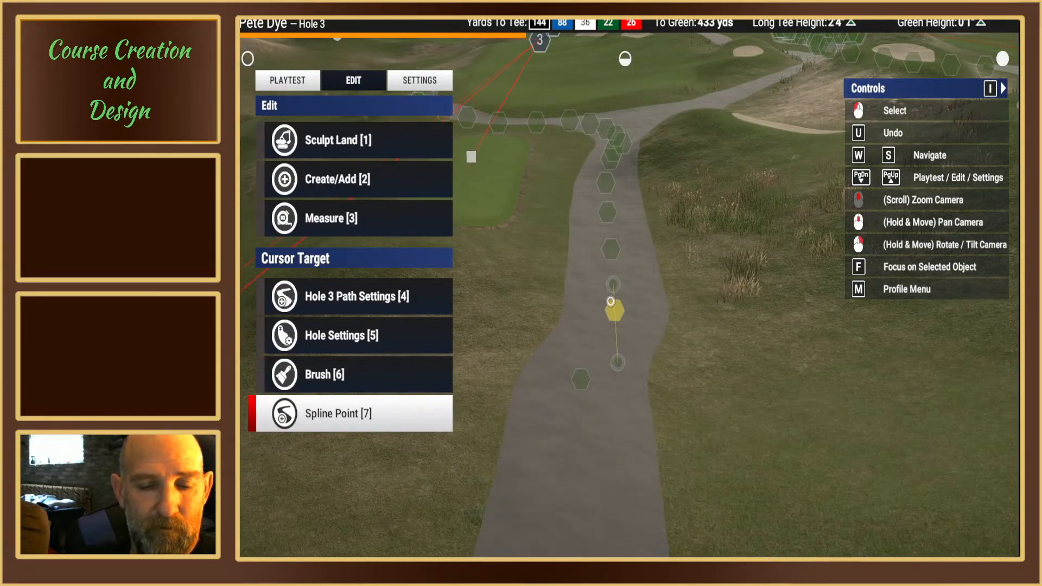
{"action": "left_click", "coordinate": [611, 301]}
{"action": "key", "text": "1"}
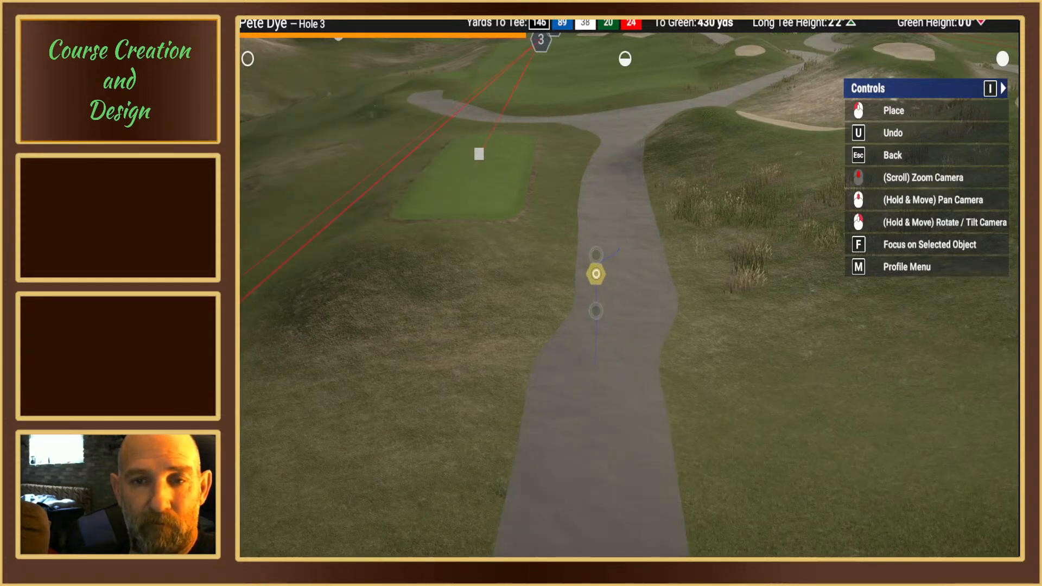
{"action": "left_click", "coordinate": [596, 274]}
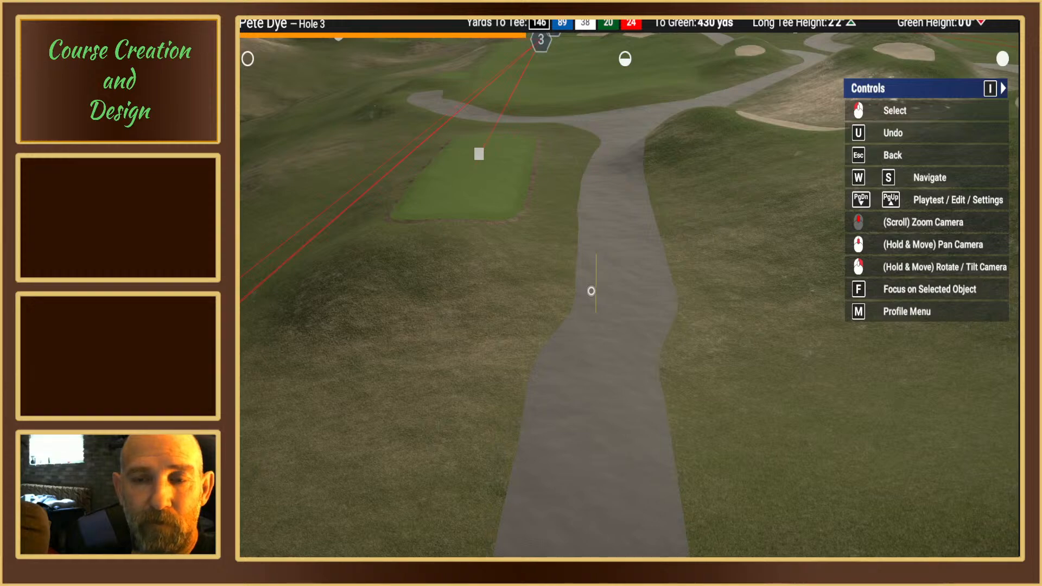
{"action": "key", "text": "Escape"}
Step: Reposition the cart path's spline point just behind the forward tee box slightly forward and toward the tee side
{"action": "right_click_drag", "start_coordinate": [609, 295], "coordinate": [618, 310]}
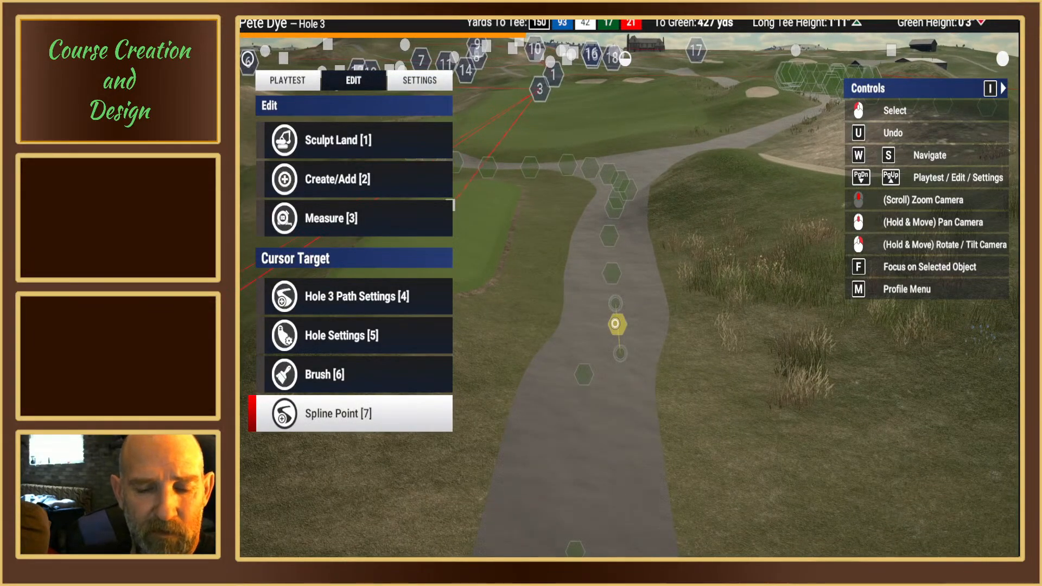
{"action": "left_click", "coordinate": [615, 324]}
{"action": "key", "text": "1"}
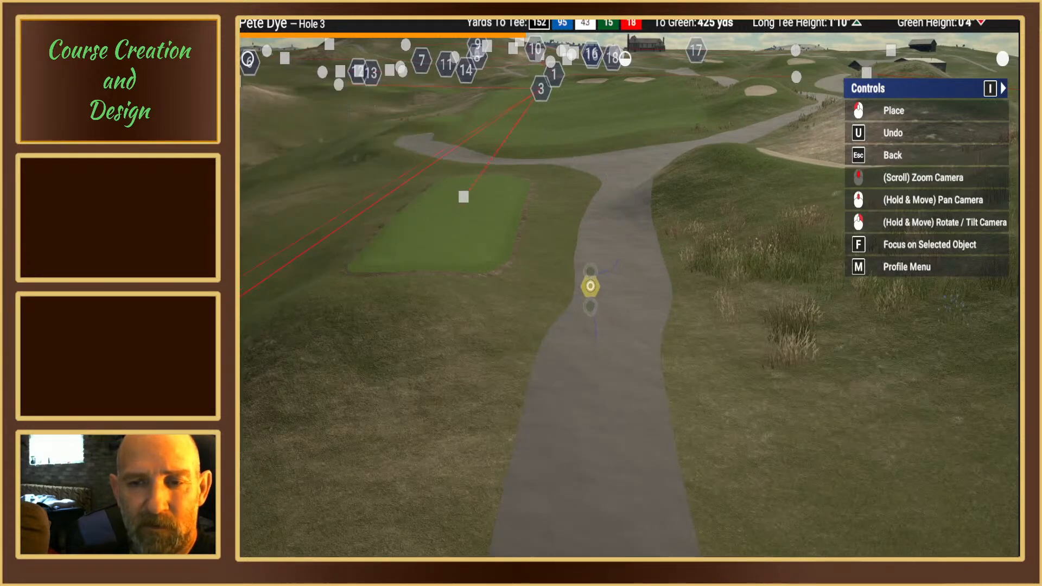
{"action": "left_click", "coordinate": [589, 287]}
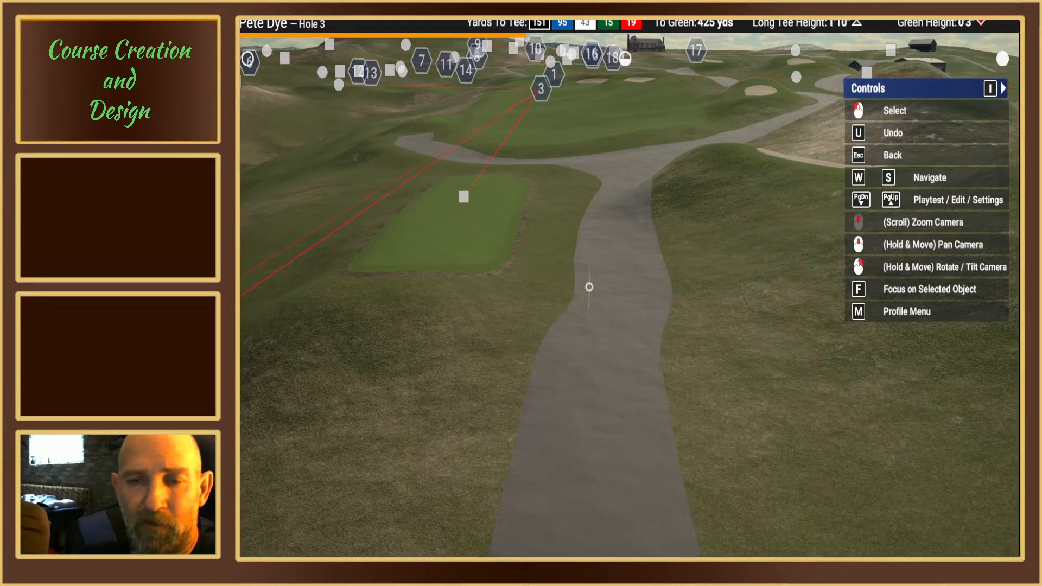
{"action": "left_click", "coordinate": [617, 291]}
{"action": "key", "text": "Escape"}
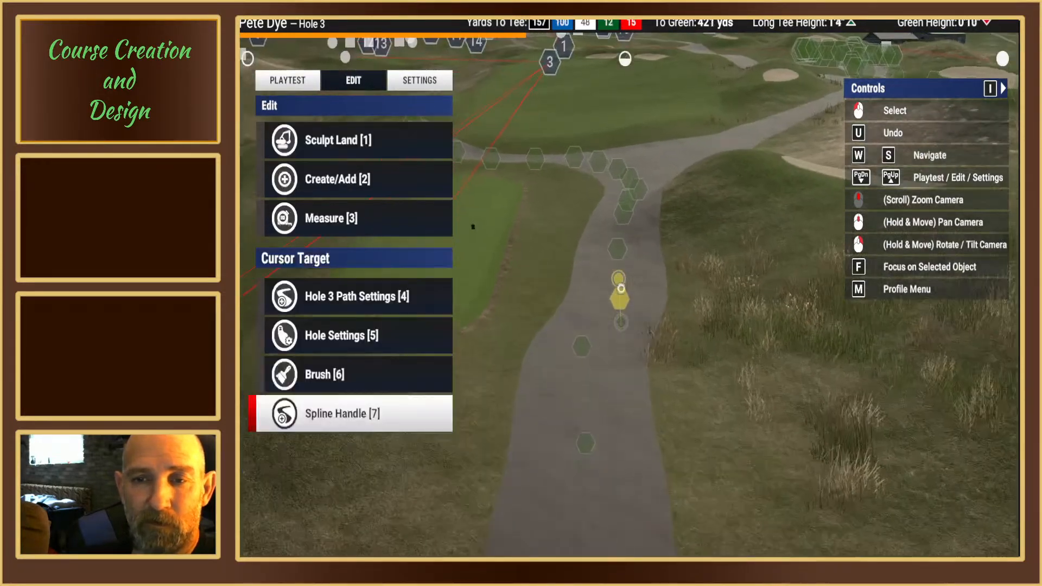
Step: Move the cart path's spline point beside the rear part of the forward tee box forward and slightly toward the tee side
{"action": "left_click", "coordinate": [618, 311]}
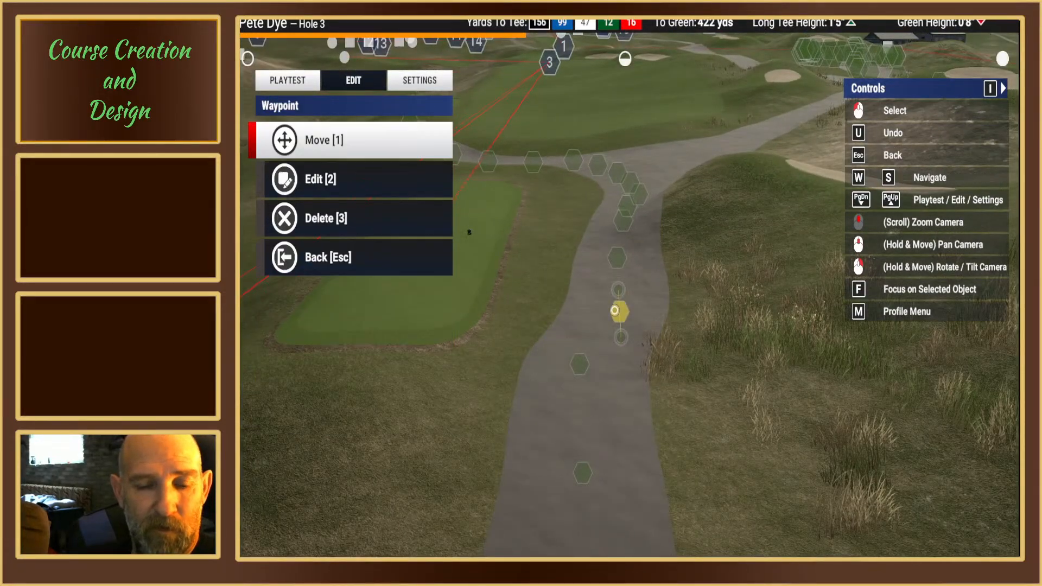
{"action": "key", "text": "1"}
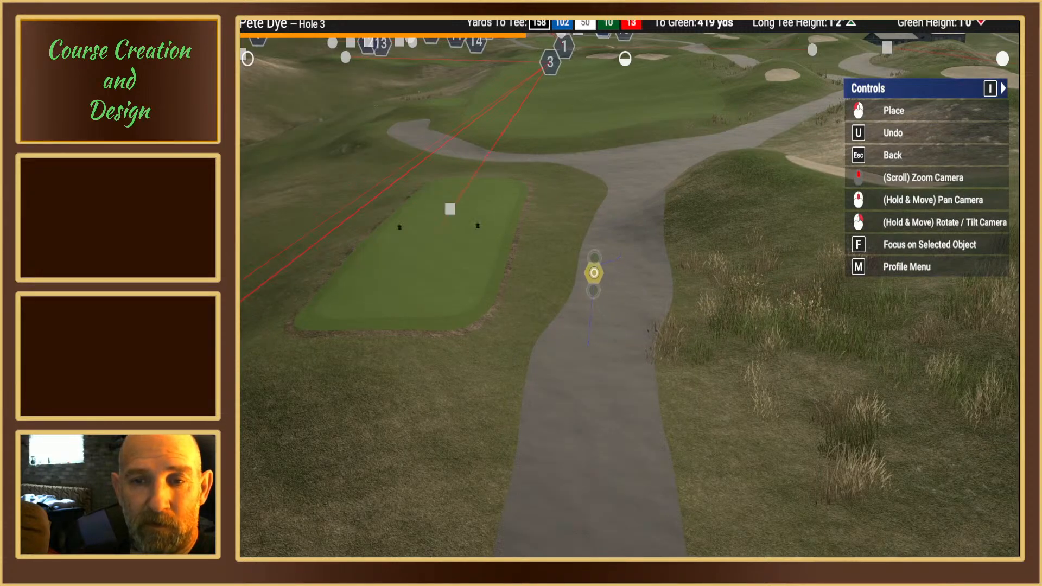
{"action": "left_click", "coordinate": [591, 277]}
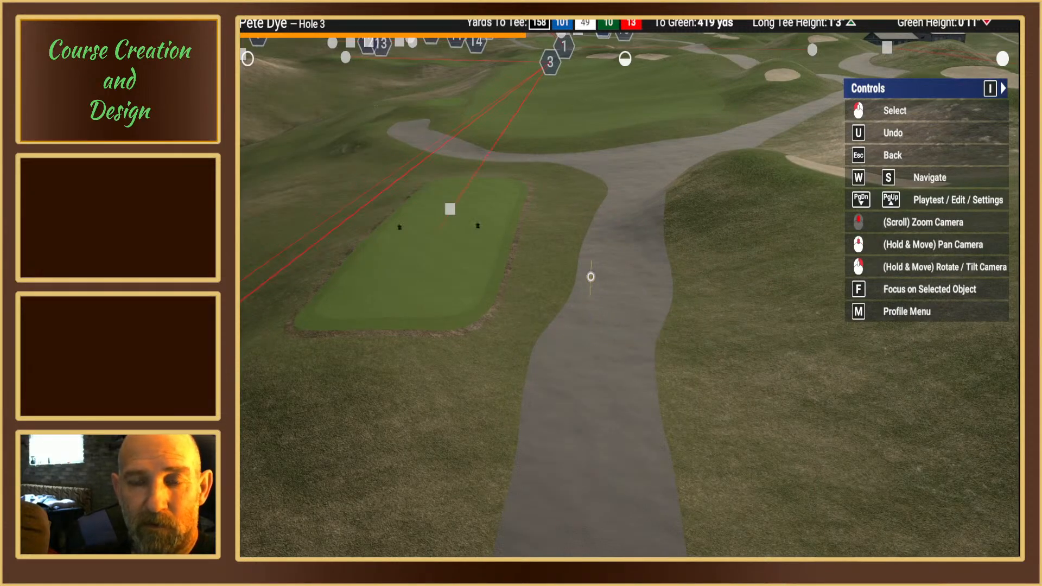
{"action": "left_click", "coordinate": [601, 284]}
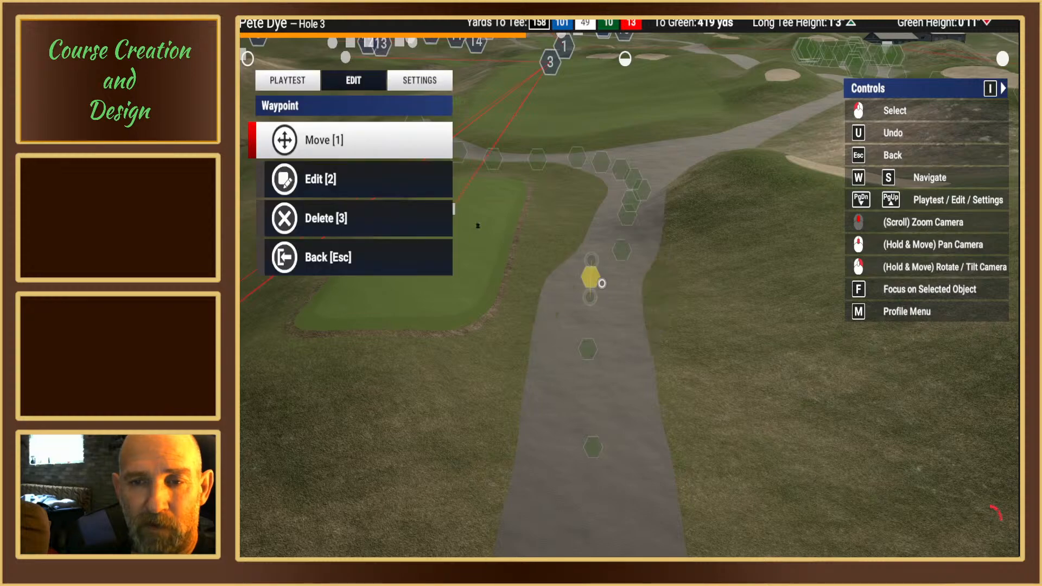
{"action": "key", "text": "Escape"}
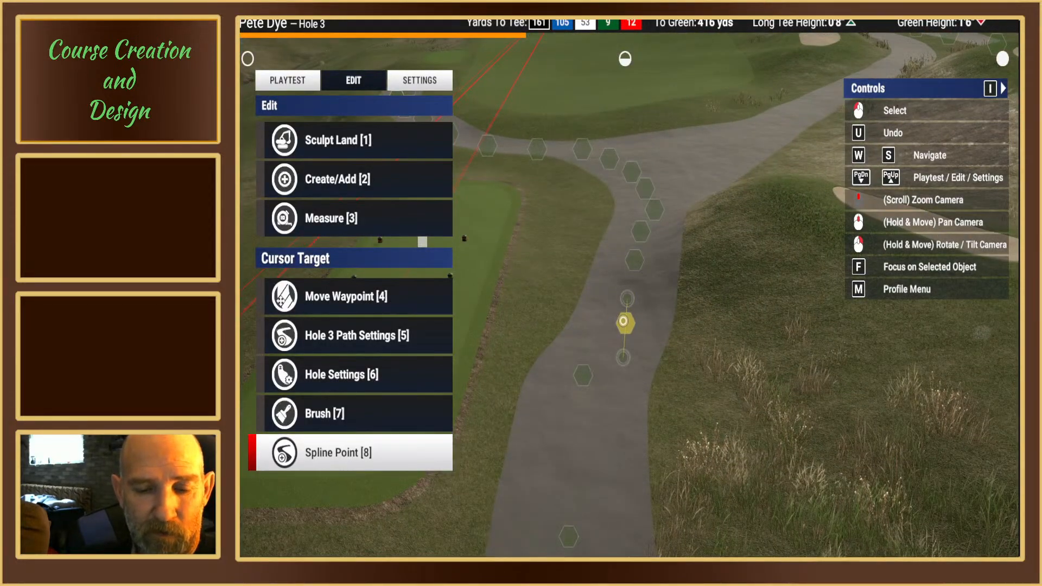
Step: Move the cart path's spline point beside the middle of the forward tee box forward and toward the tee side
{"action": "left_click", "coordinate": [624, 322]}
{"action": "key", "text": "1"}
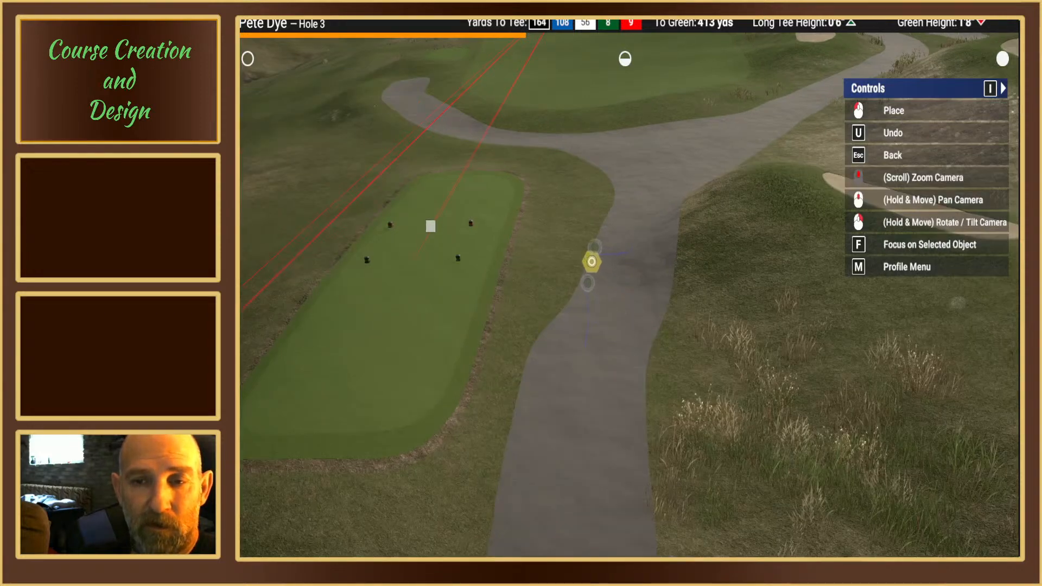
{"action": "left_click", "coordinate": [586, 264]}
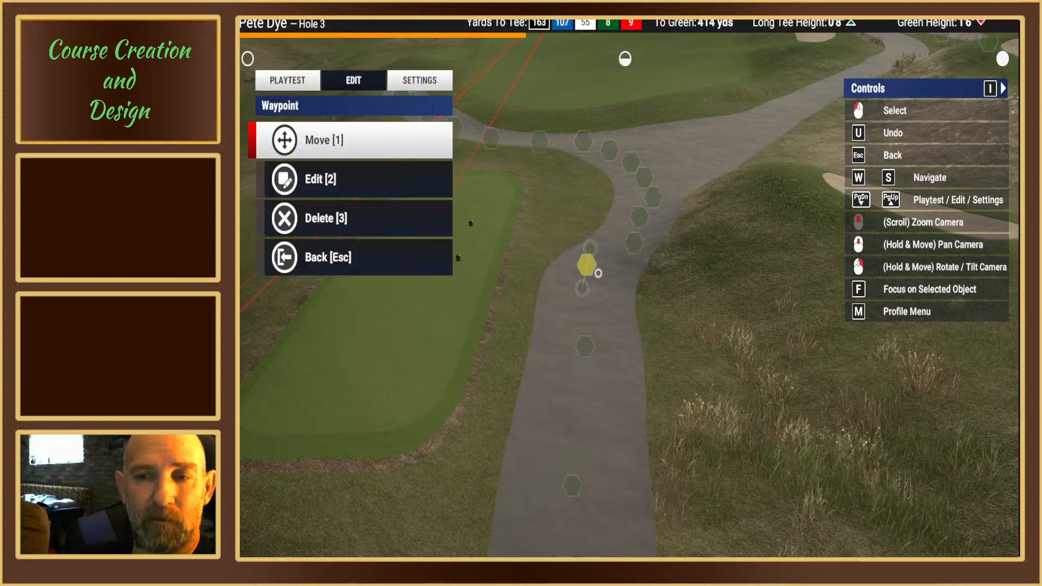
{"action": "key", "text": "Escape"}
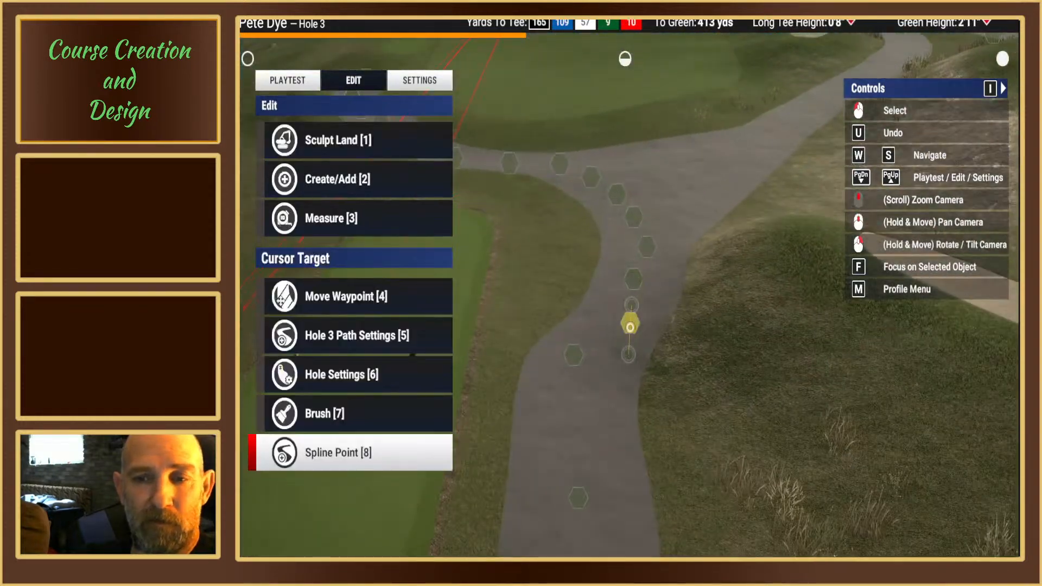
Step: Move the cart path's spline point beside the front of the forward tee box to the path's tee-side edge
{"action": "left_click", "coordinate": [630, 326]}
{"action": "key", "text": "1"}
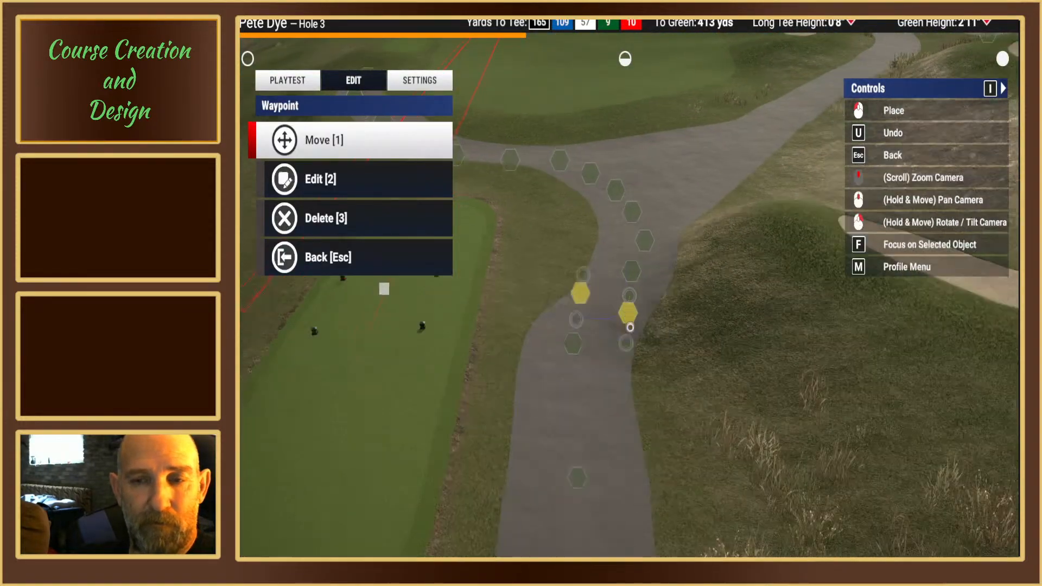
{"action": "left_click", "coordinate": [579, 272]}
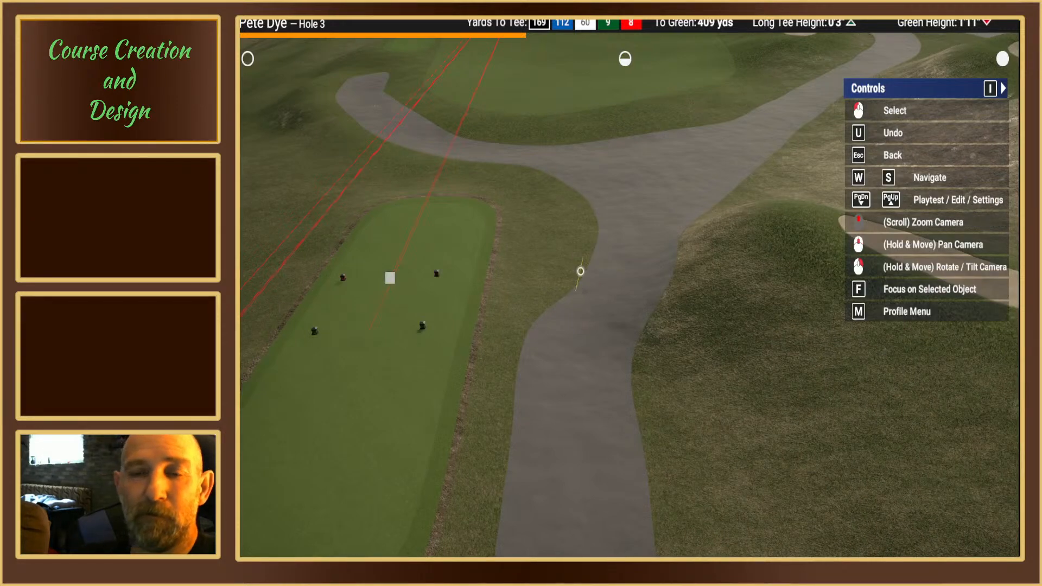
{"action": "left_click", "coordinate": [580, 271]}
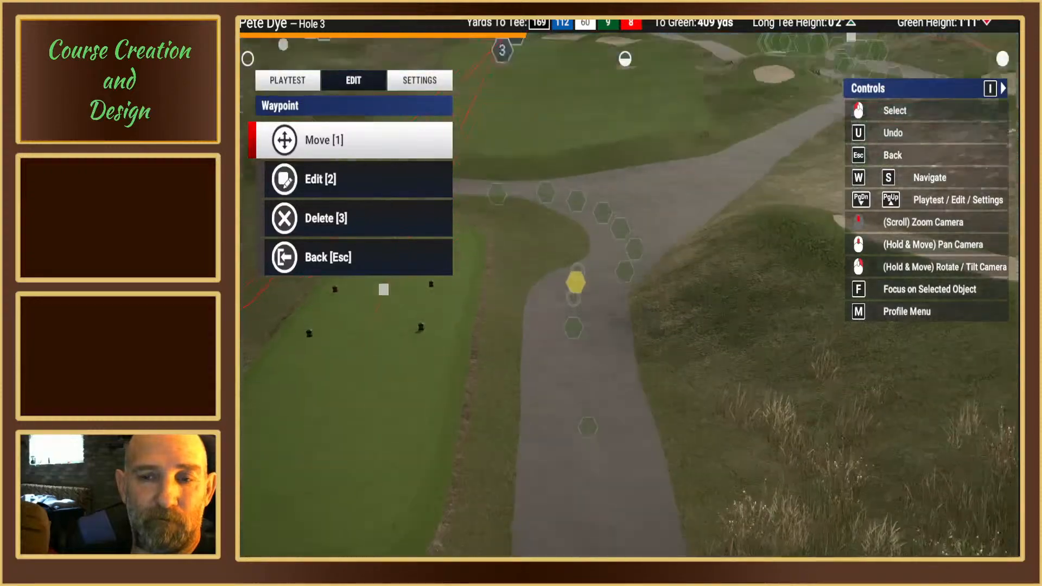
{"action": "key", "text": "Escape"}
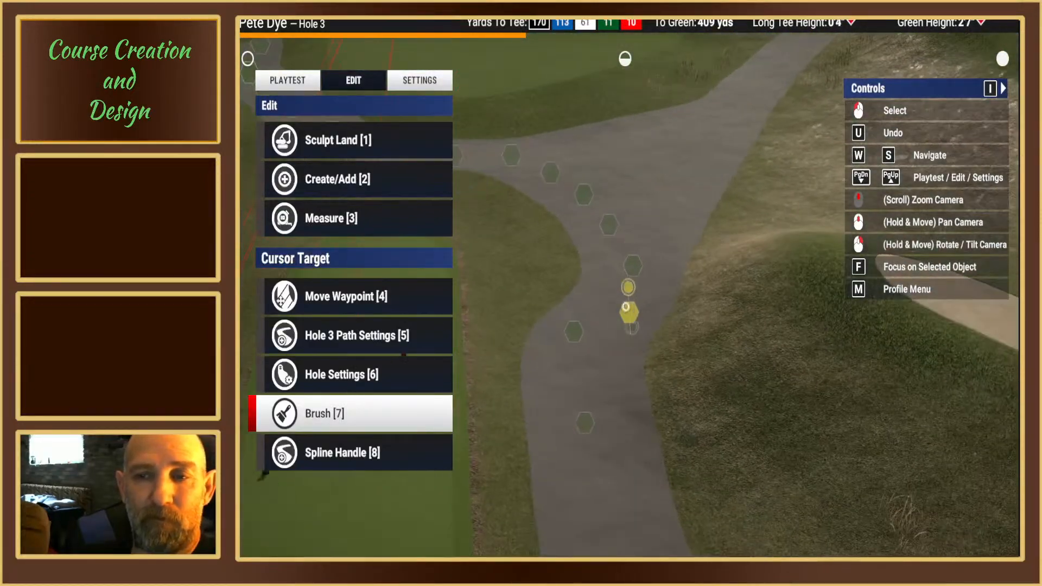
Step: Delete the next cart path spline point, just before the junction on the side away from the tee box
{"action": "left_click", "coordinate": [628, 311]}
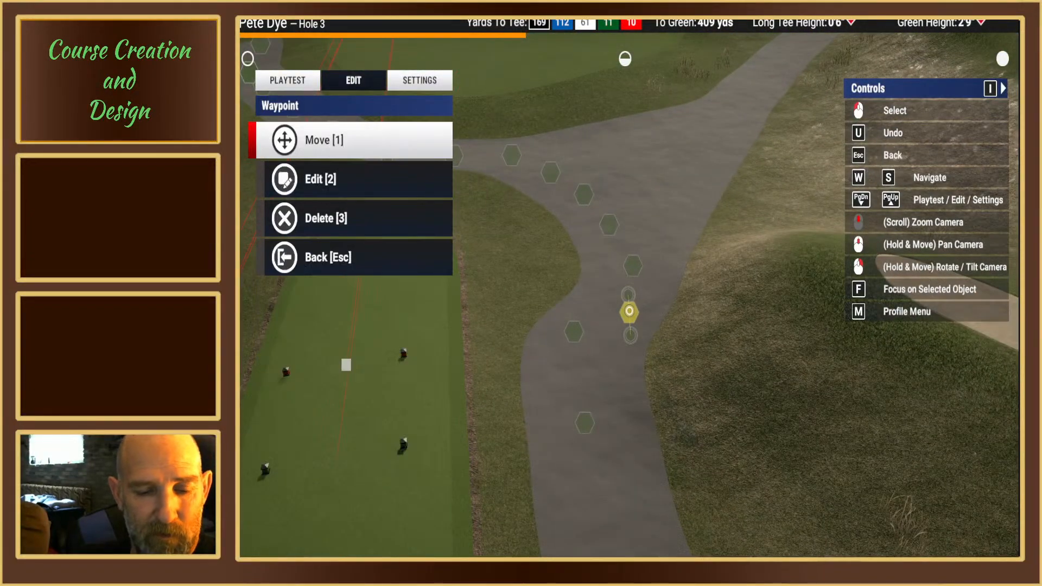
{"action": "key", "text": "3"}
{"action": "key", "text": "Escape"}
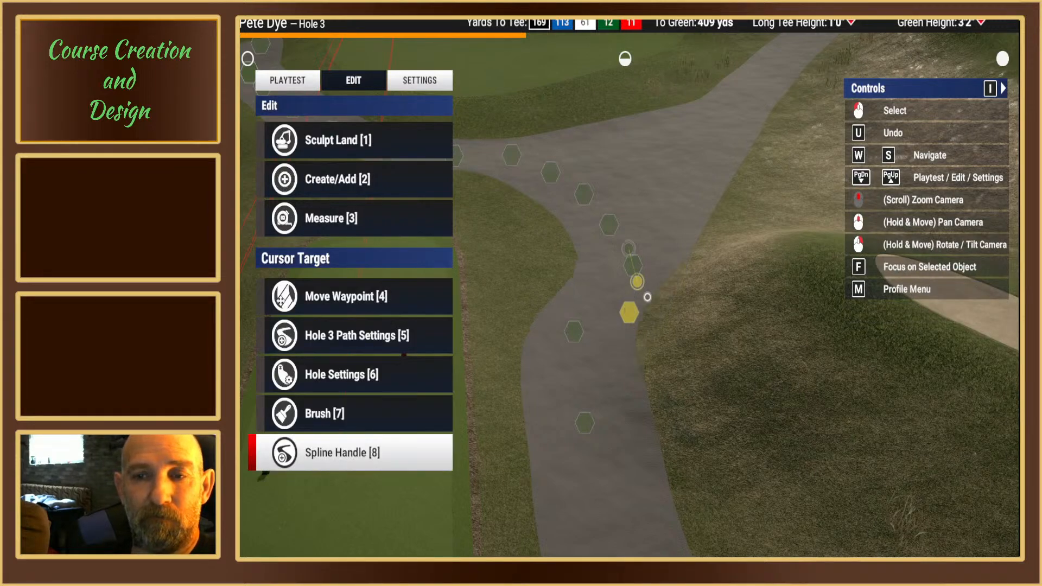
Step: Move the end point of the path branching off at the junction slightly forward, farther up the branch
{"action": "scroll", "coordinate": [637, 283], "scroll_direction": "down", "scroll_amount": 2}
{"action": "scroll", "coordinate": [631, 277], "scroll_direction": "up", "scroll_amount": 2}
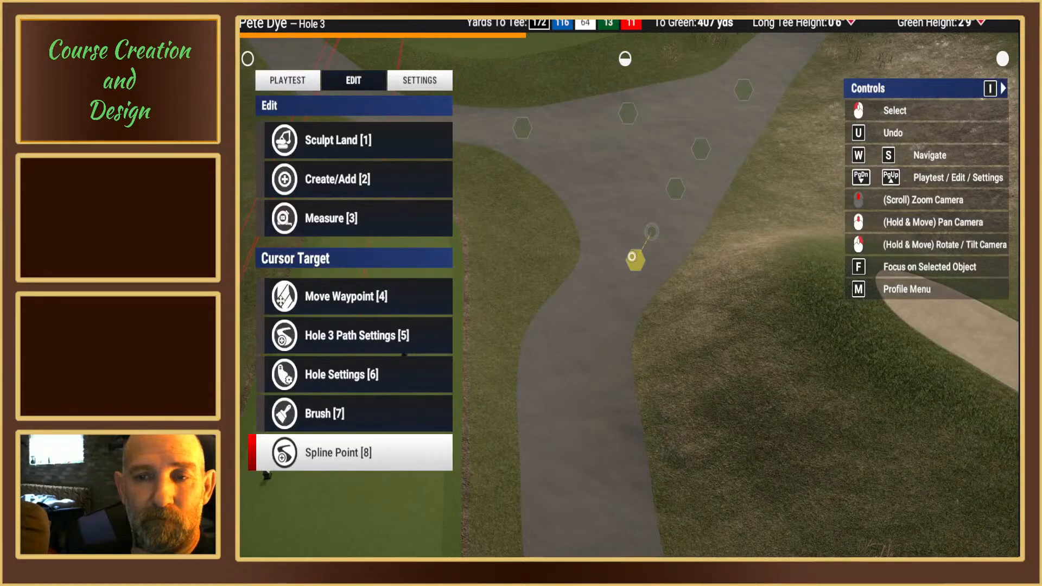
{"action": "mouse_move", "coordinate": [635, 260]}
{"action": "right_mouse_down"}
{"action": "mouse_move", "coordinate": [611, 279]}
{"action": "mouse_move", "coordinate": [624, 274]}
{"action": "right_mouse_up"}
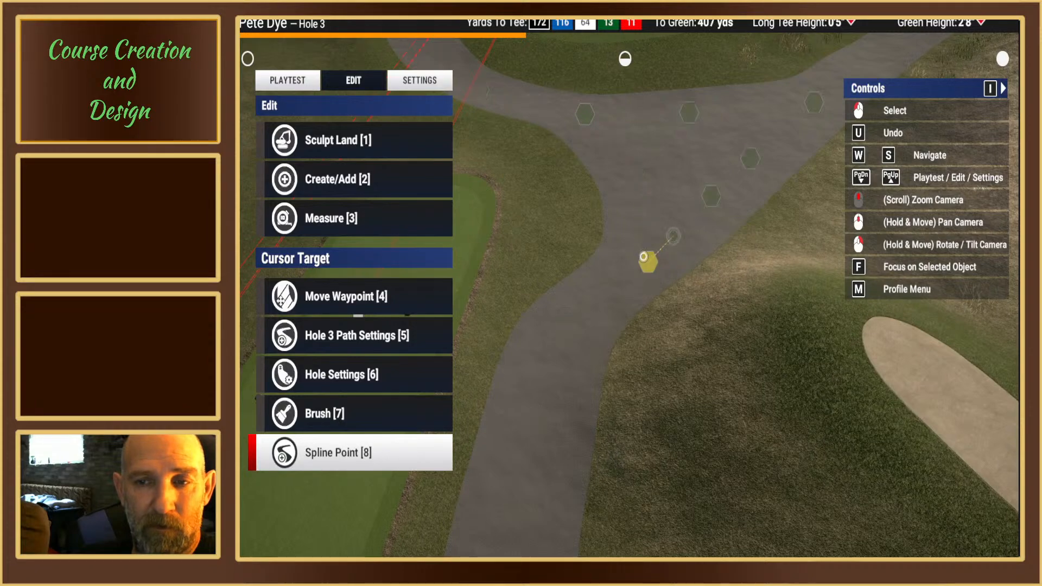
{"action": "mouse_move", "coordinate": [644, 261]}
{"action": "left_mouse_down"}
{"action": "mouse_move", "coordinate": [638, 224]}
{"action": "mouse_move", "coordinate": [641, 256]}
{"action": "left_mouse_up"}
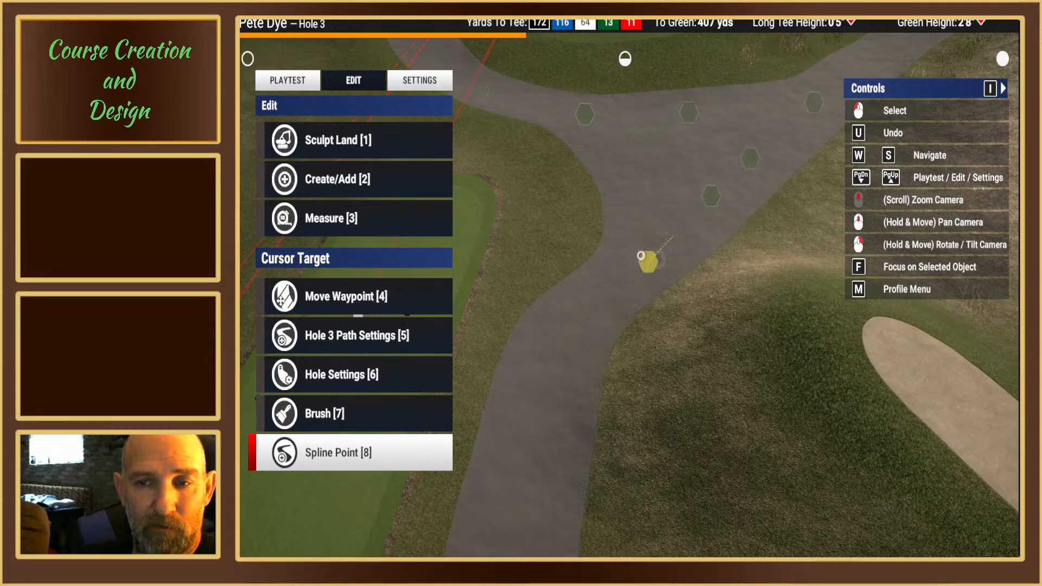
{"action": "scroll", "coordinate": [640, 256], "scroll_direction": "up", "scroll_amount": 3}
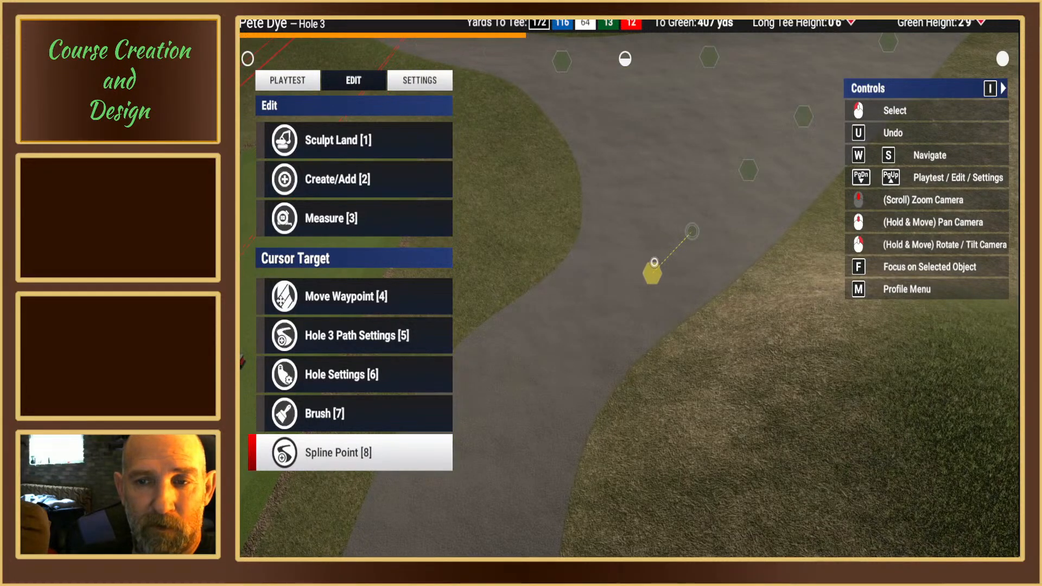
{"action": "left_click_drag", "start_coordinate": [643, 291], "coordinate": [626, 304]}
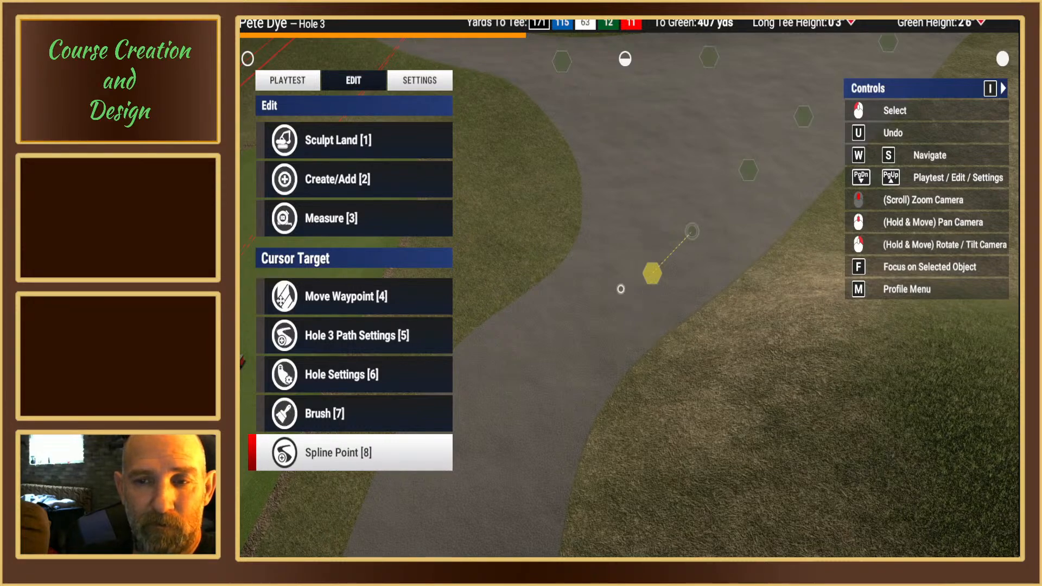
{"action": "mouse_move", "coordinate": [634, 262]}
{"action": "right_mouse_down"}
{"action": "mouse_move", "coordinate": [623, 284]}
{"action": "mouse_move", "coordinate": [674, 268]}
{"action": "mouse_move", "coordinate": [614, 276]}
{"action": "mouse_move", "coordinate": [620, 267]}
{"action": "right_mouse_up"}
{"action": "left_click_drag", "start_coordinate": [619, 267], "coordinate": [624, 284]}
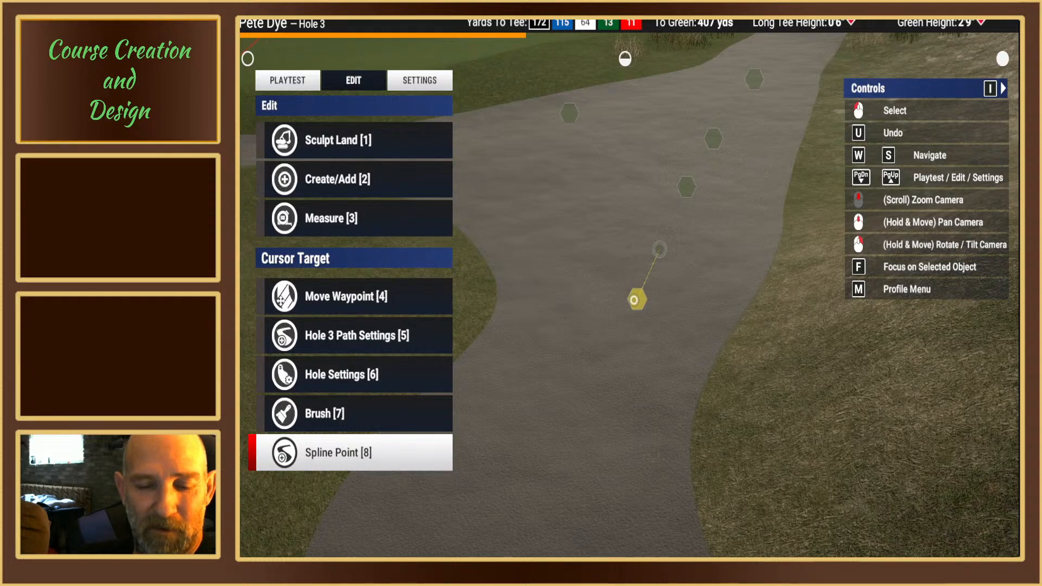
{"action": "left_click", "coordinate": [634, 300]}
{"action": "key", "text": "1"}
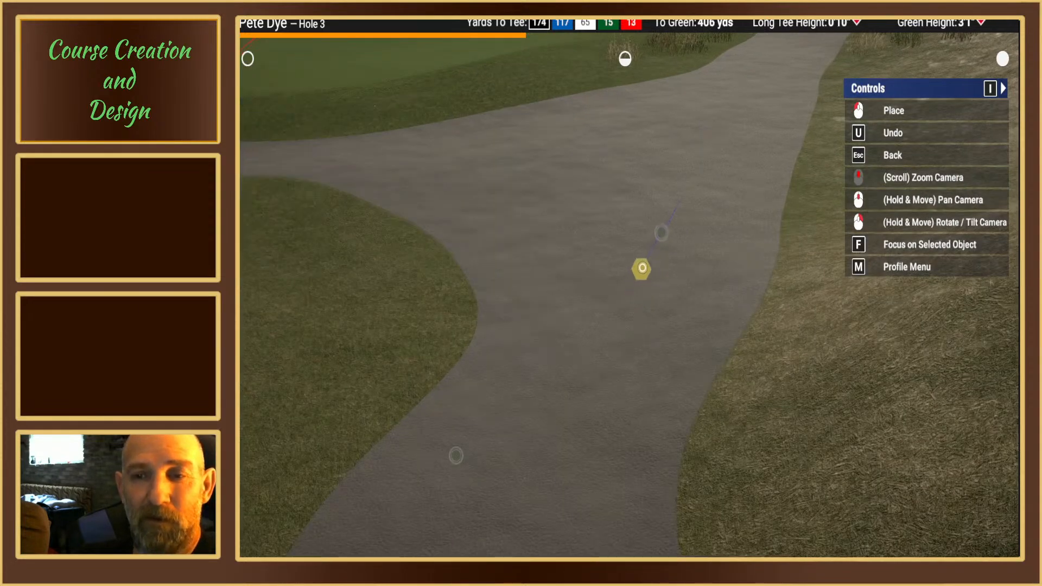
{"action": "left_click", "coordinate": [639, 252]}
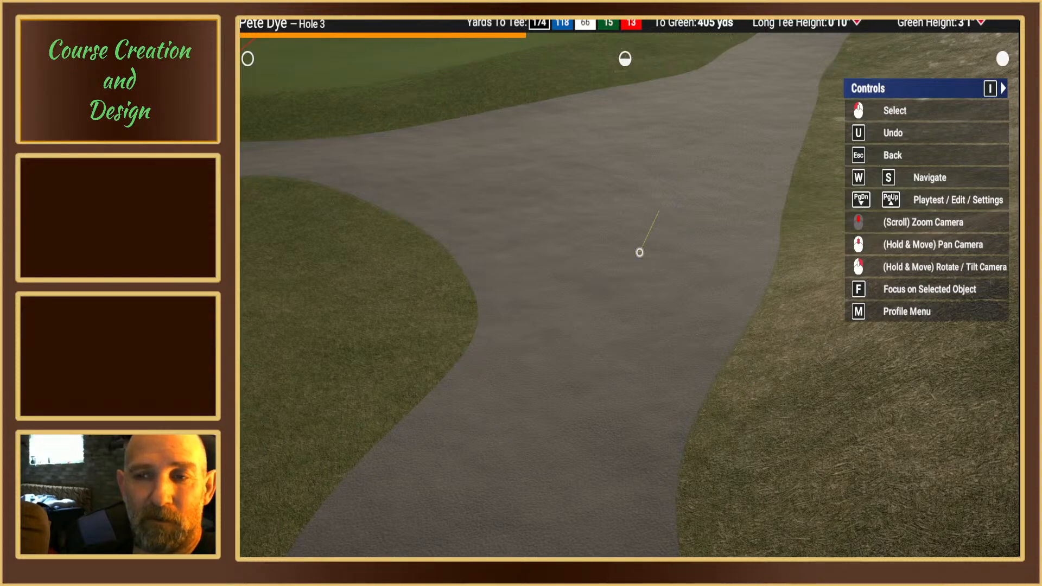
{"action": "left_click", "coordinate": [639, 252]}
{"action": "key", "text": "Escape"}
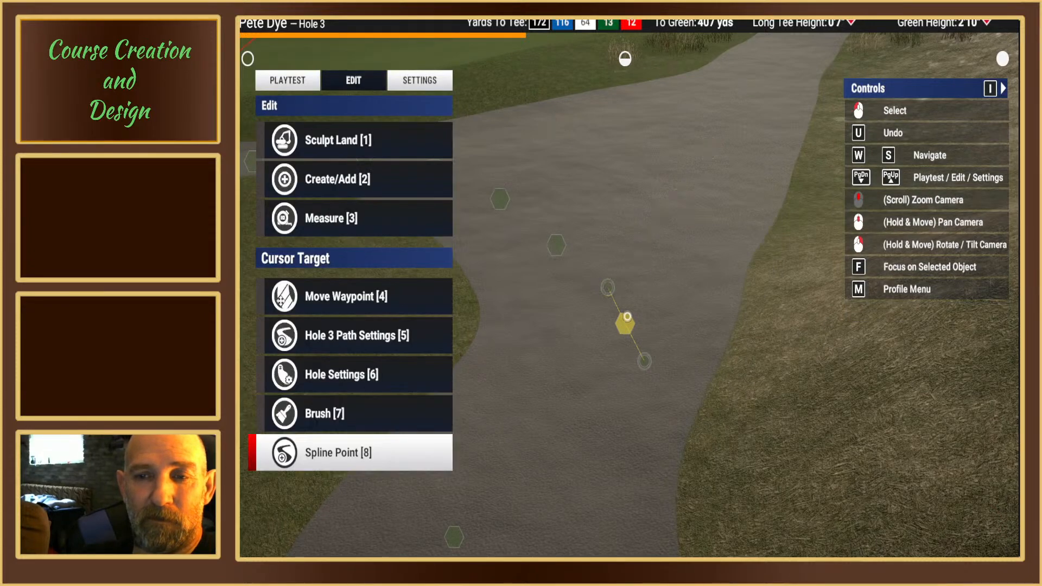
Step: Move the main cart path's spline point at the start of the junction slightly forward and toward the tee side
{"action": "left_click", "coordinate": [625, 322]}
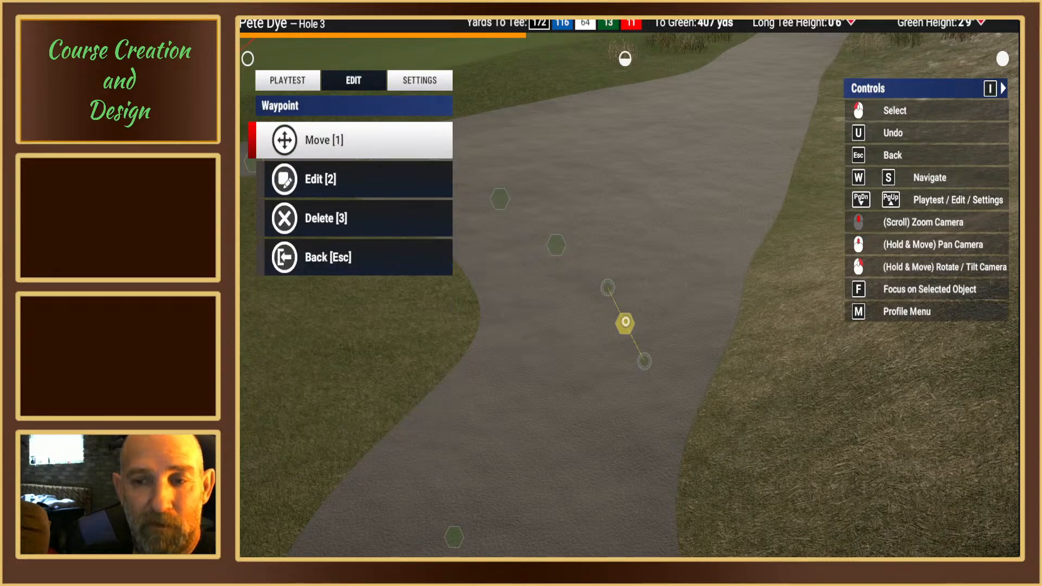
{"action": "key", "text": "1"}
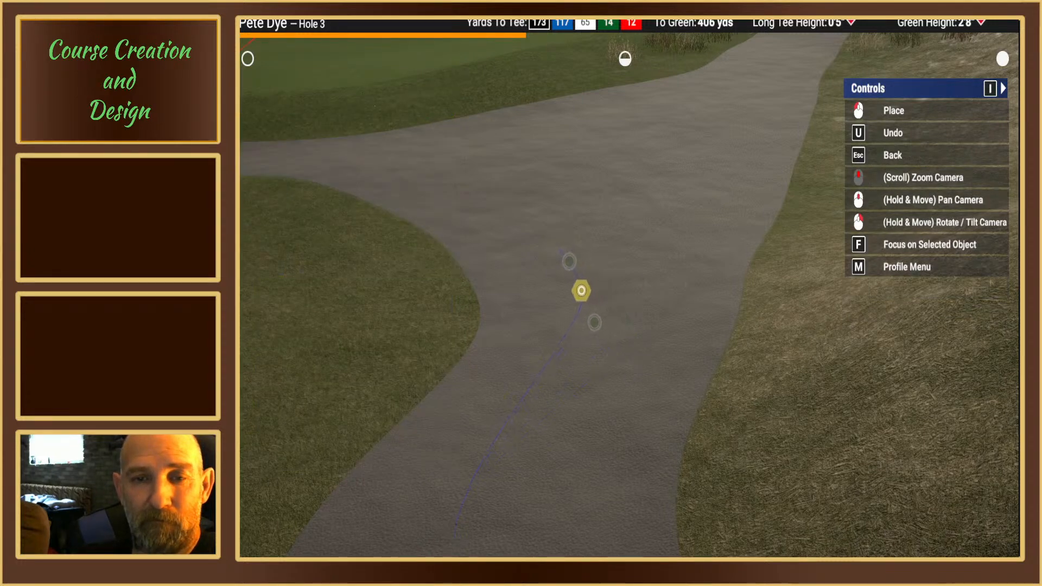
{"action": "left_click", "coordinate": [581, 291]}
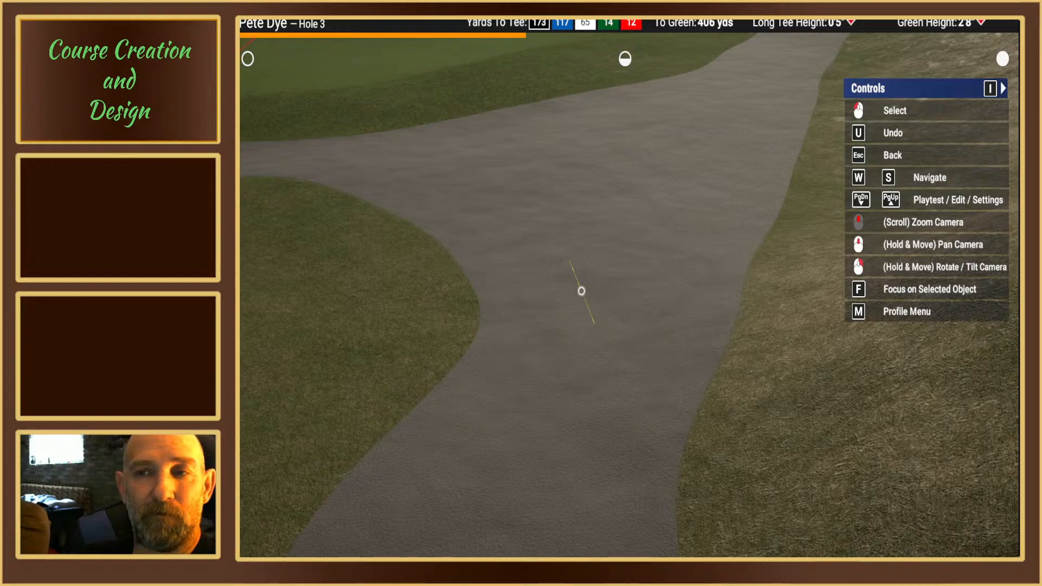
{"action": "left_click", "coordinate": [581, 291]}
{"action": "mouse_move", "coordinate": [581, 291]}
{"action": "right_mouse_down"}
{"action": "mouse_move", "coordinate": [576, 220]}
{"action": "mouse_move", "coordinate": [581, 304]}
{"action": "right_mouse_up"}
{"action": "left_click", "coordinate": [624, 234]}
{"action": "key", "text": "Escape"}
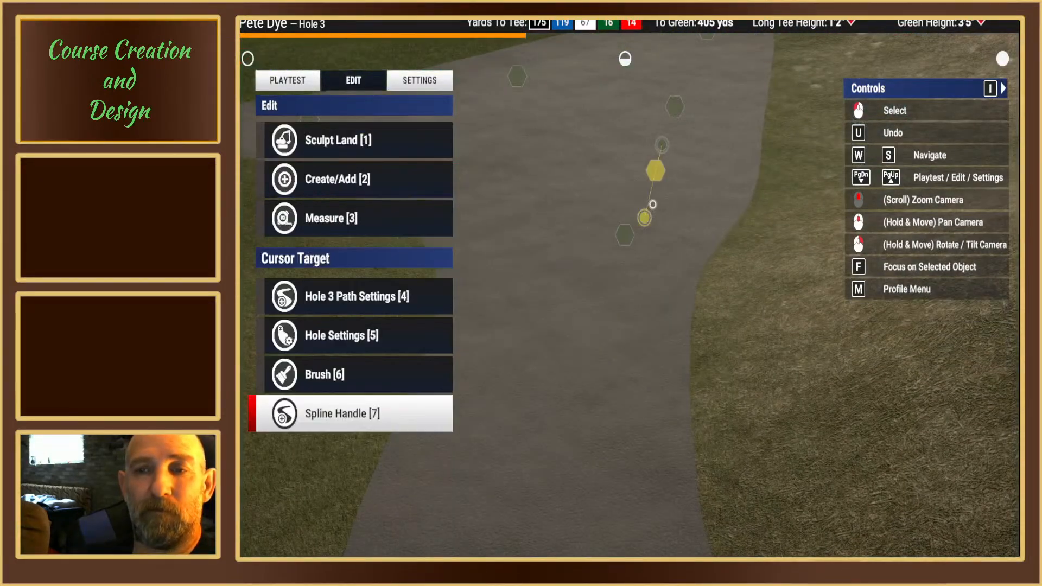
Step: Smooth the cart path with Sharpen & Smooth from the spline point beside the rear part of the forward tee box
{"action": "scroll", "coordinate": [653, 205], "scroll_direction": "down", "scroll_amount": 5}
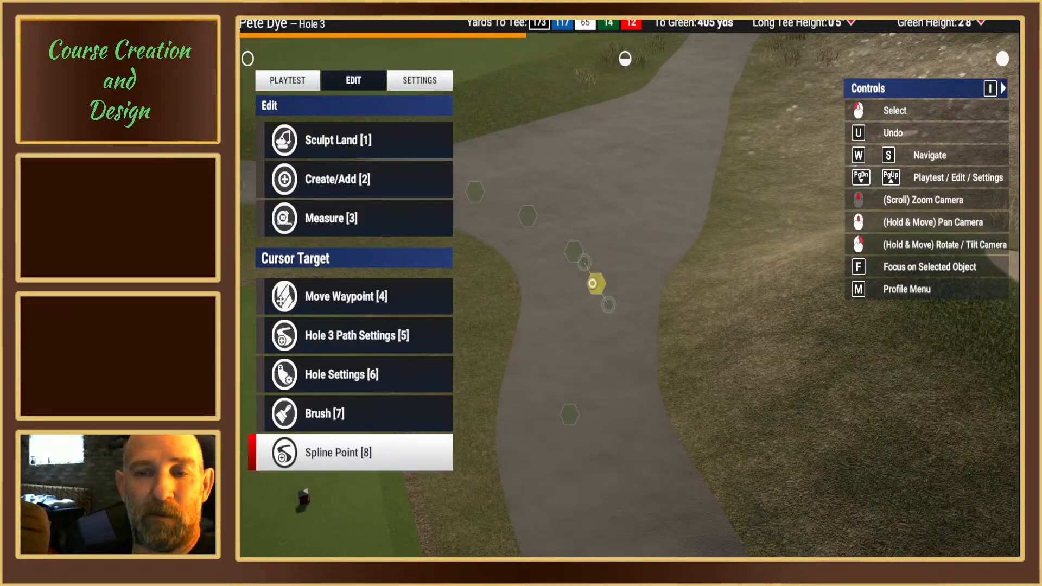
{"action": "right_click_drag", "start_coordinate": [607, 304], "coordinate": [658, 309]}
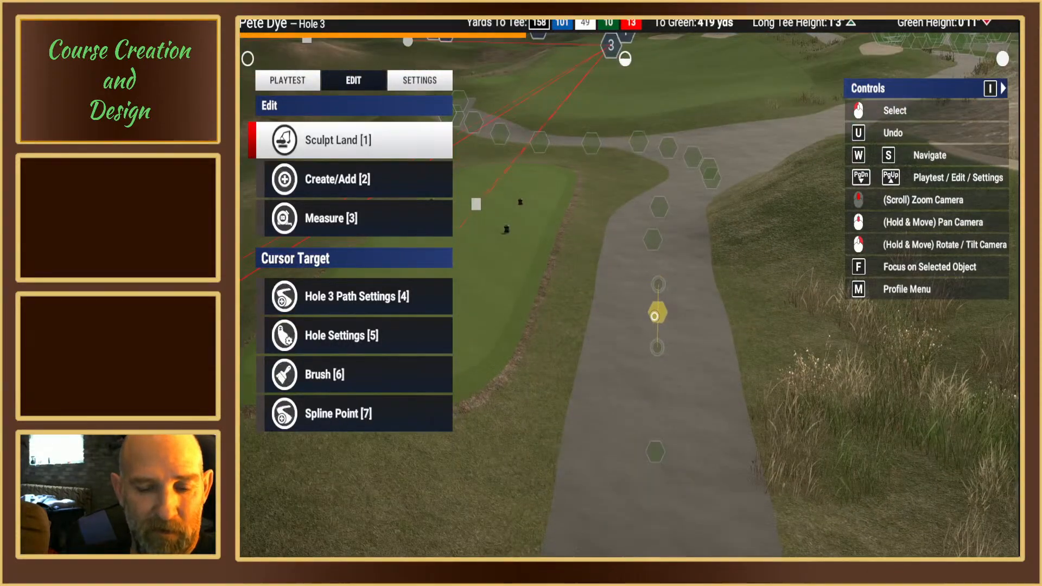
{"action": "left_click", "coordinate": [654, 315]}
{"action": "key", "text": "2"}
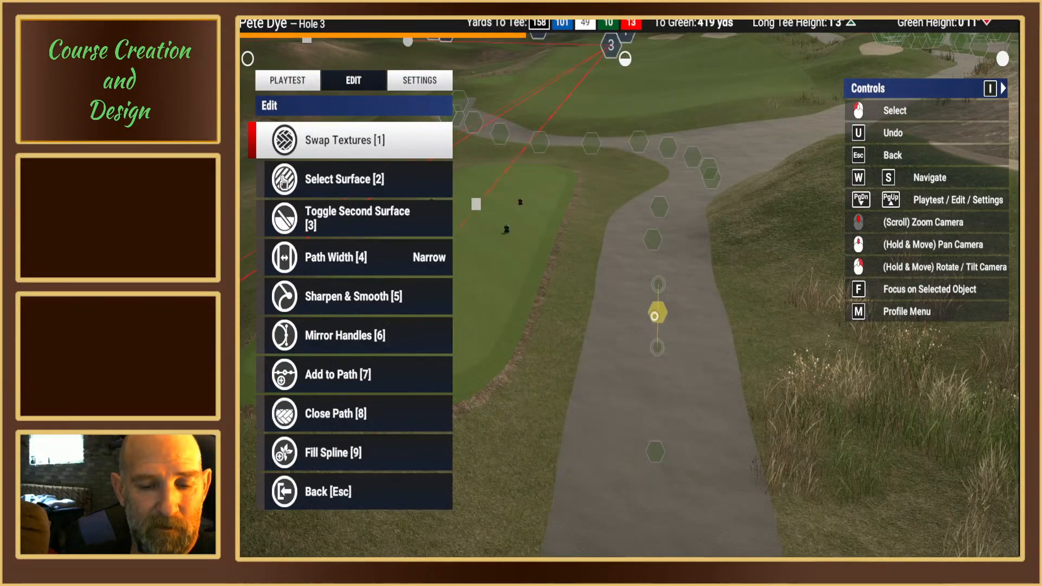
{"action": "key", "text": "5"}
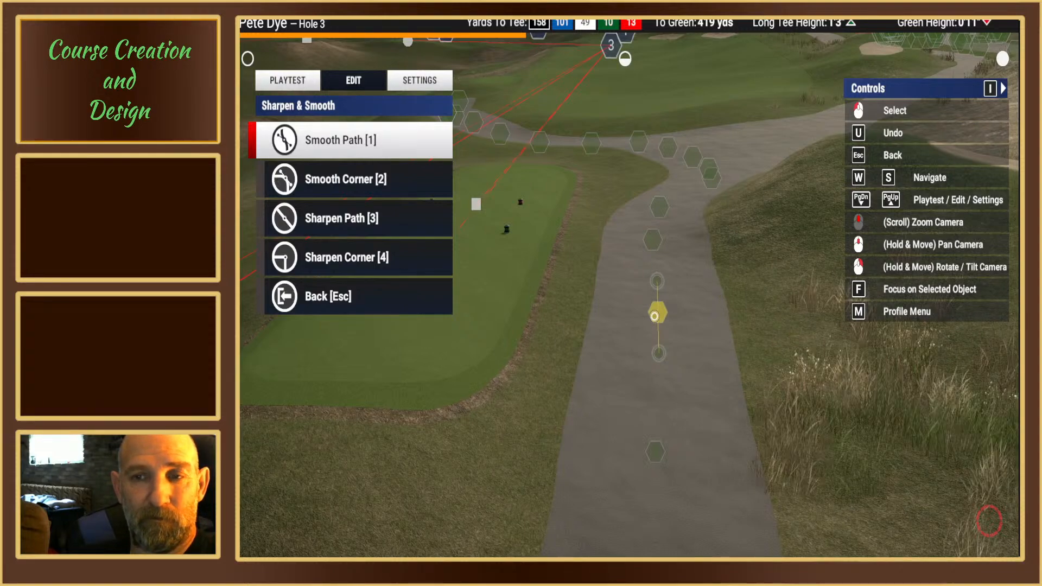
{"action": "key", "text": "Down"}
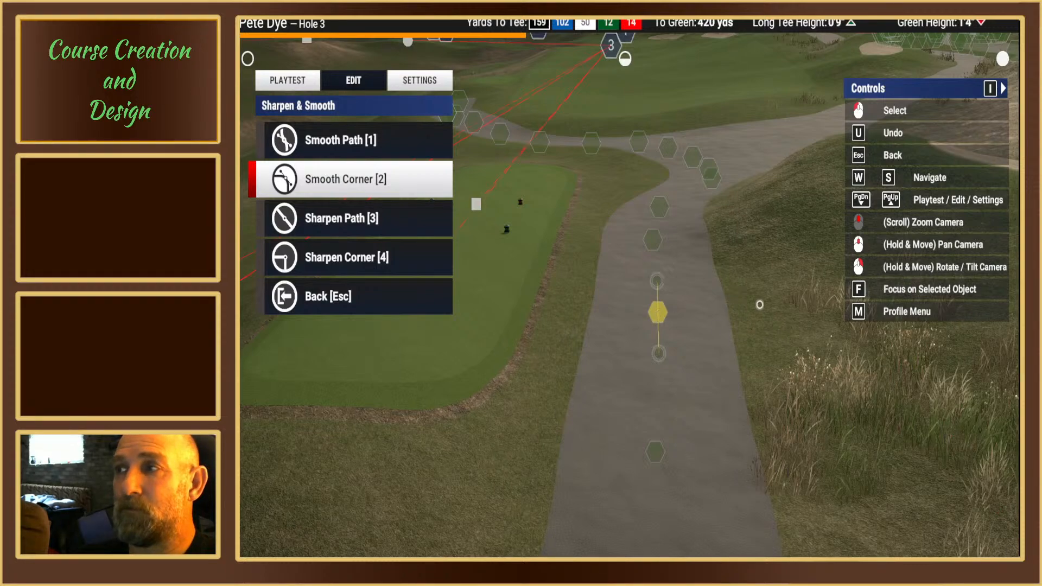
{"action": "key", "text": "Escape"}
Step: Delete the main cart path's spline point at the start of the junction, just past the forward tee box
{"action": "key", "text": "Down"}
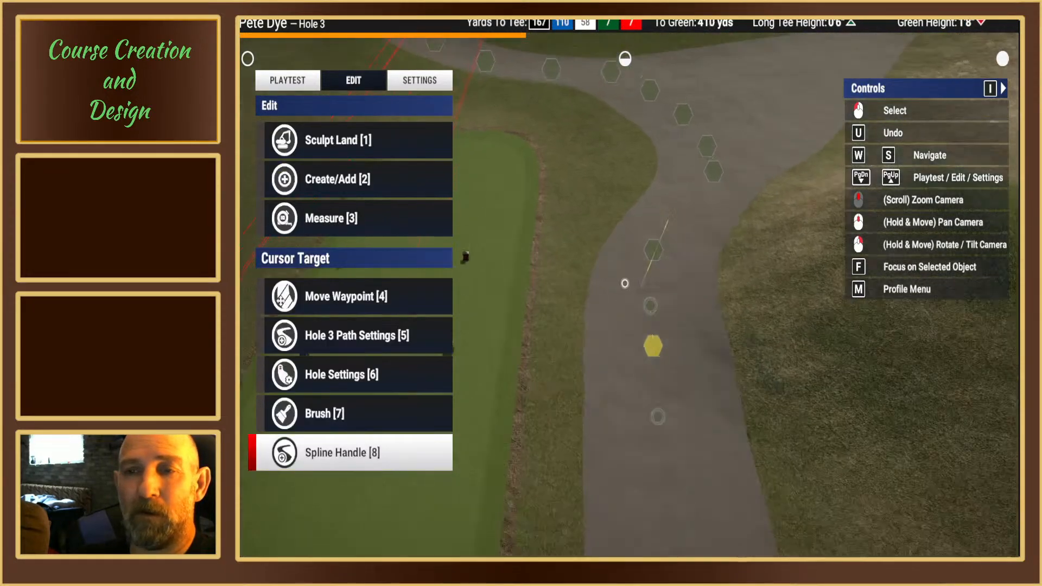
{"action": "key", "text": "Up"}
{"action": "key", "text": "Down"}
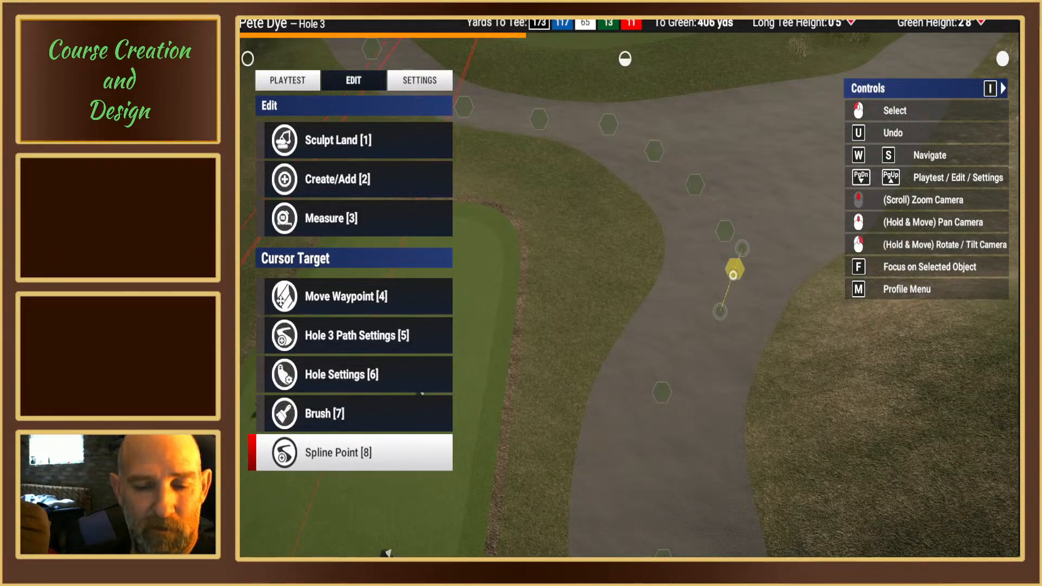
{"action": "key", "text": "Return"}
{"action": "key", "text": "3"}
{"action": "key", "text": "Return"}
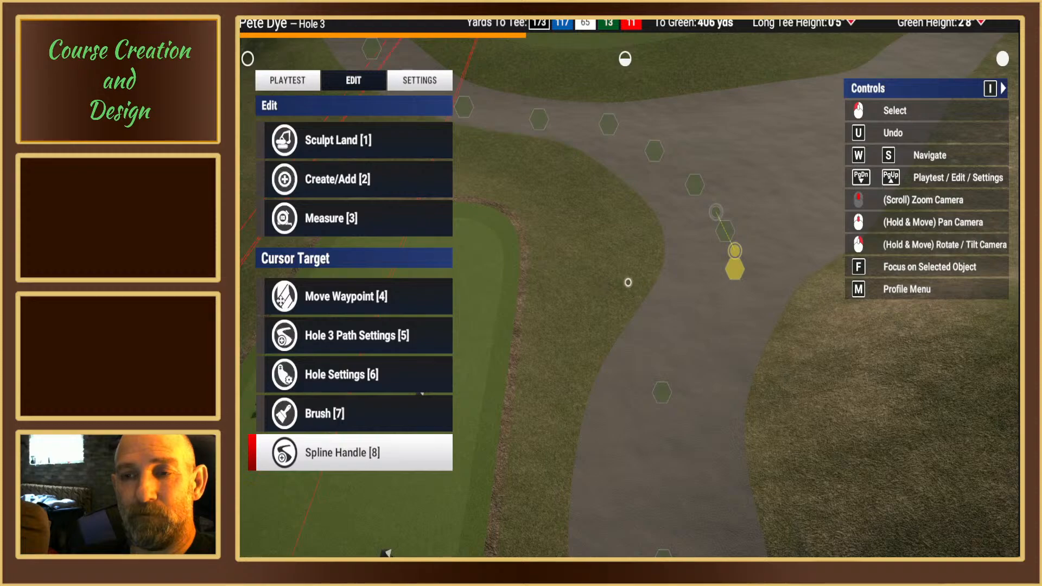
Step: Delete the end waypoint of the path that joins the junction just past the forward tee box
{"action": "right_click_drag", "start_coordinate": [622, 284], "coordinate": [618, 292]}
{"action": "key", "text": "w"}
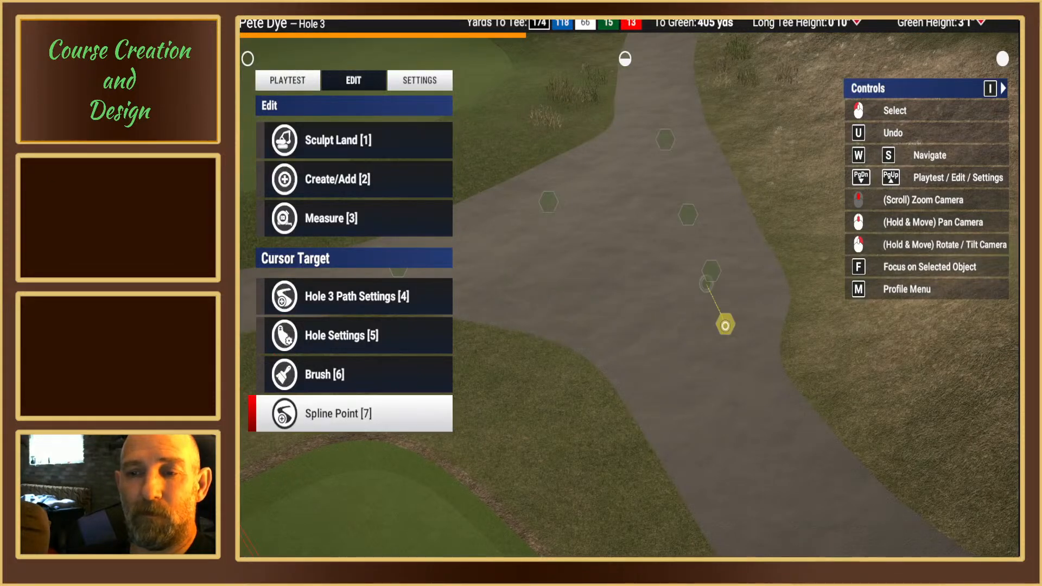
{"action": "left_click", "coordinate": [724, 325]}
{"action": "key", "text": "3"}
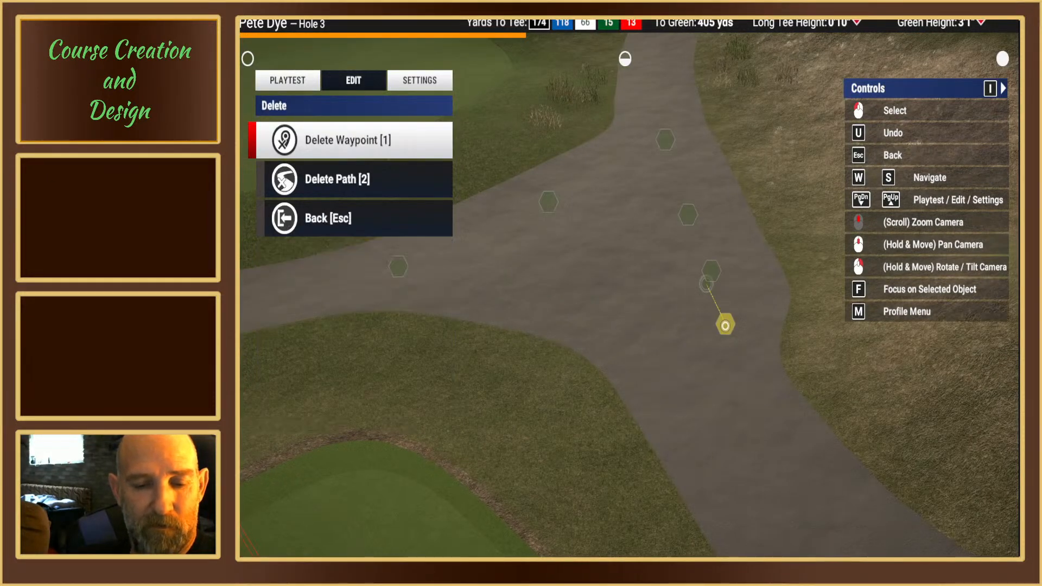
{"action": "key", "text": "1"}
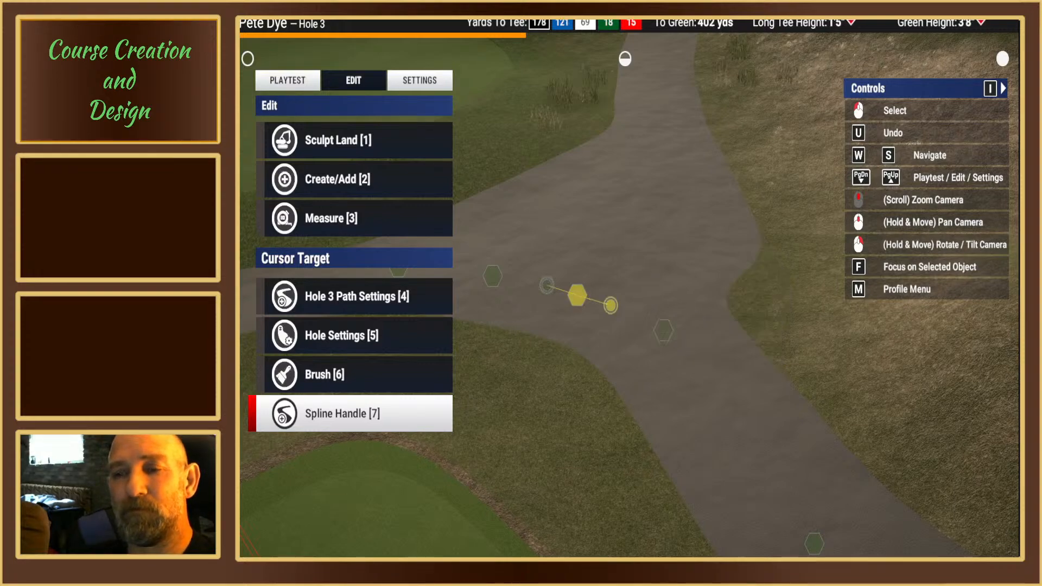
Step: Try moving the path's new end waypoint farther forward into the middle of the junction
{"action": "mouse_move", "coordinate": [646, 275]}
{"action": "right_mouse_down"}
{"action": "mouse_move", "coordinate": [669, 269]}
{"action": "mouse_move", "coordinate": [637, 271]}
{"action": "right_mouse_up"}
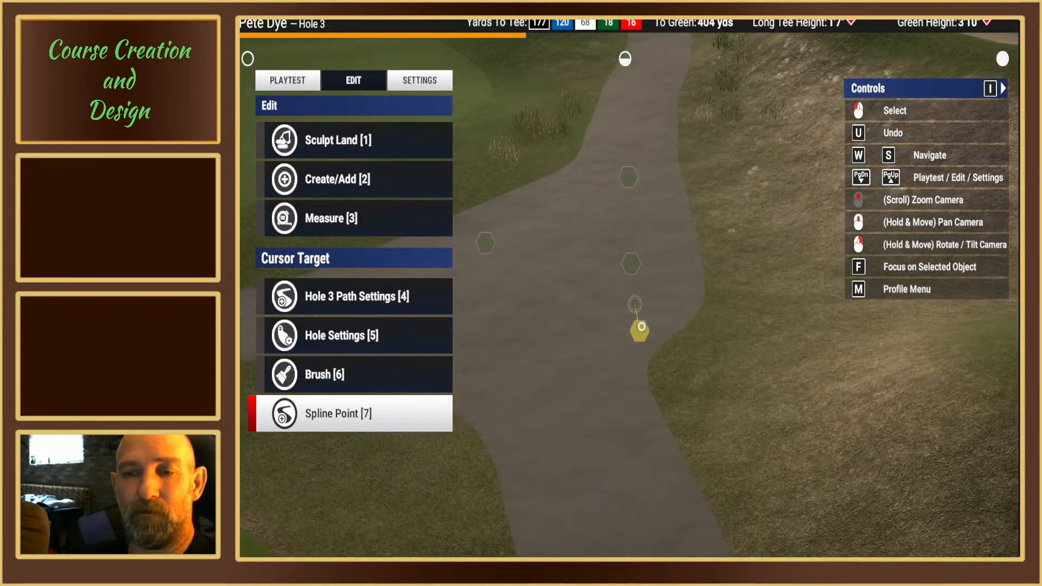
{"action": "mouse_move", "coordinate": [640, 330]}
{"action": "right_mouse_down"}
{"action": "mouse_move", "coordinate": [607, 328]}
{"action": "mouse_move", "coordinate": [624, 335]}
{"action": "right_mouse_up"}
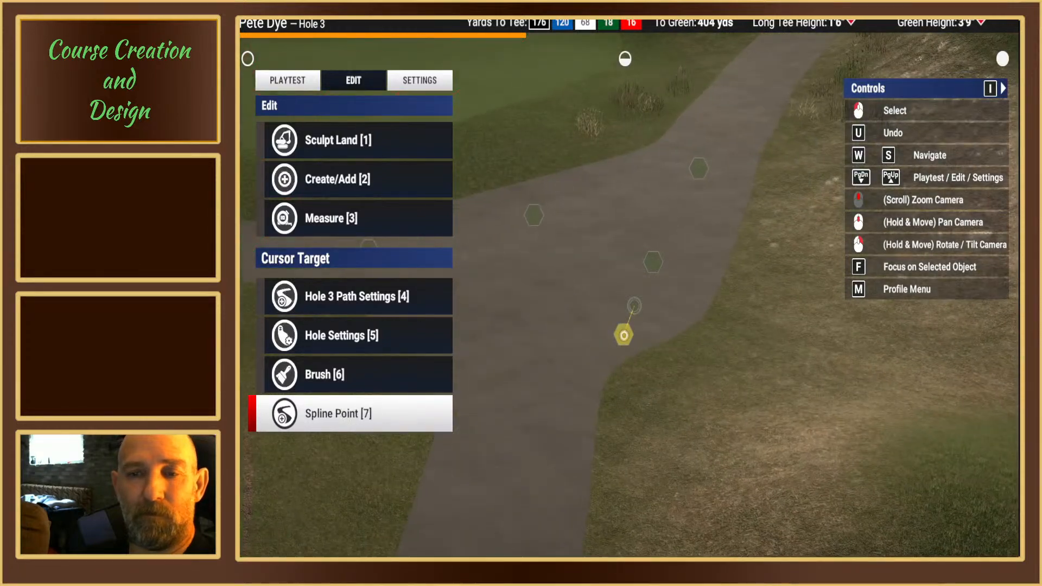
{"action": "left_click", "coordinate": [623, 335]}
{"action": "key", "text": "1"}
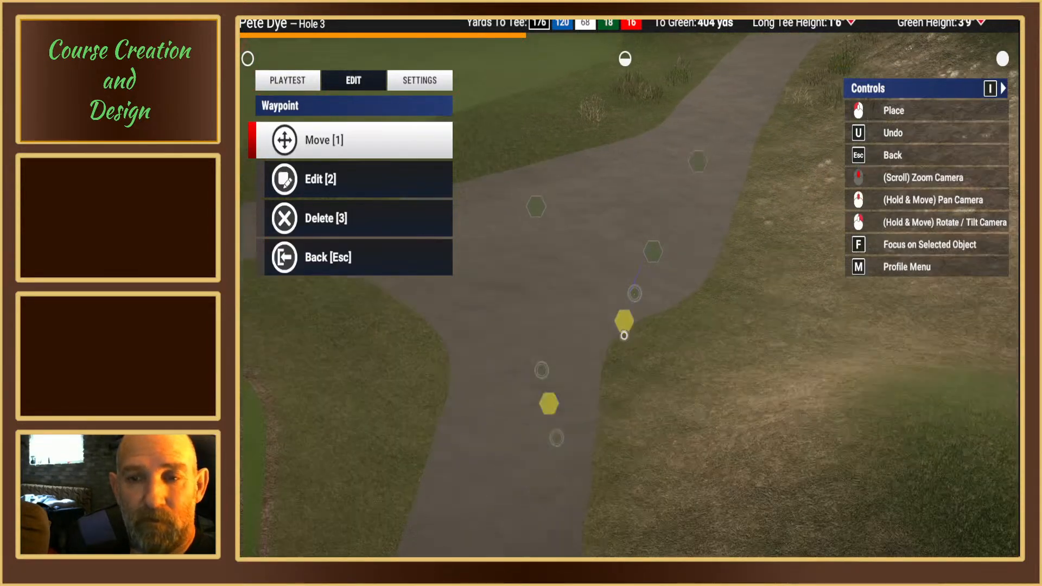
{"action": "left_click", "coordinate": [609, 270]}
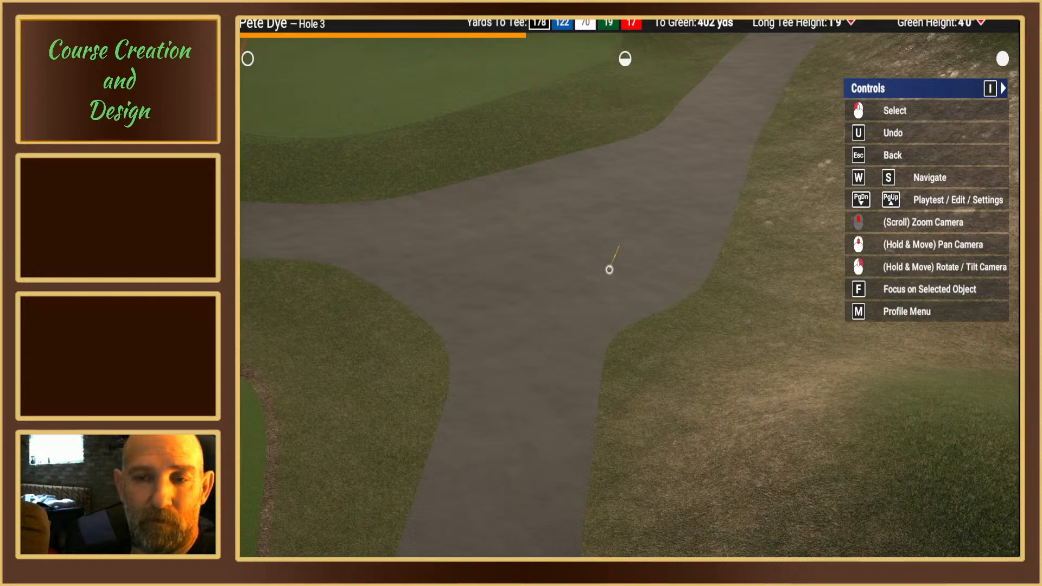
Step: Move the path's end waypoint back toward the forward tee, along the outer edge of the main cart path before the junction
{"action": "left_click", "coordinate": [608, 270]}
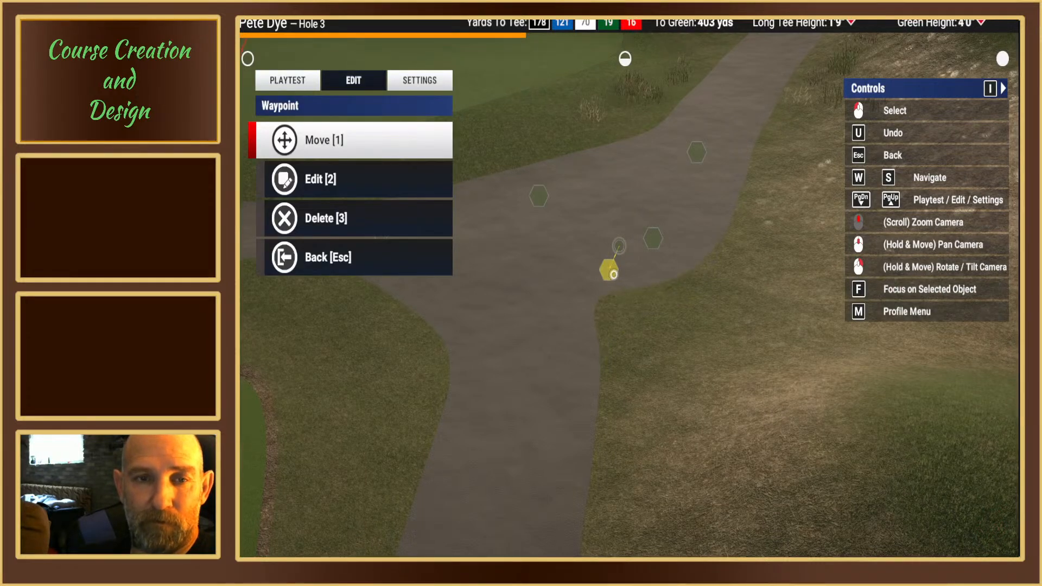
{"action": "key", "text": "1"}
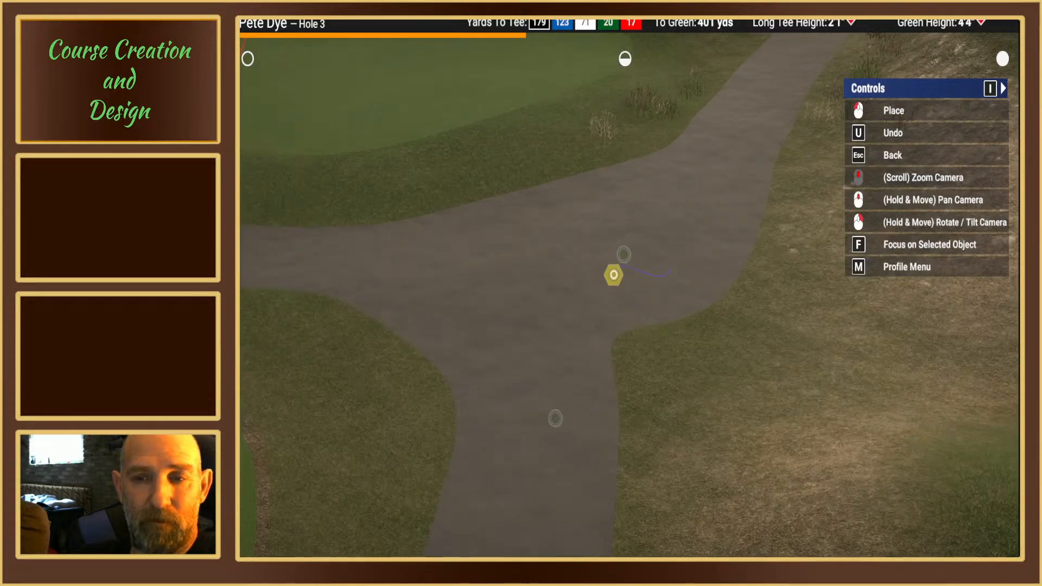
{"action": "left_click", "coordinate": [594, 421]}
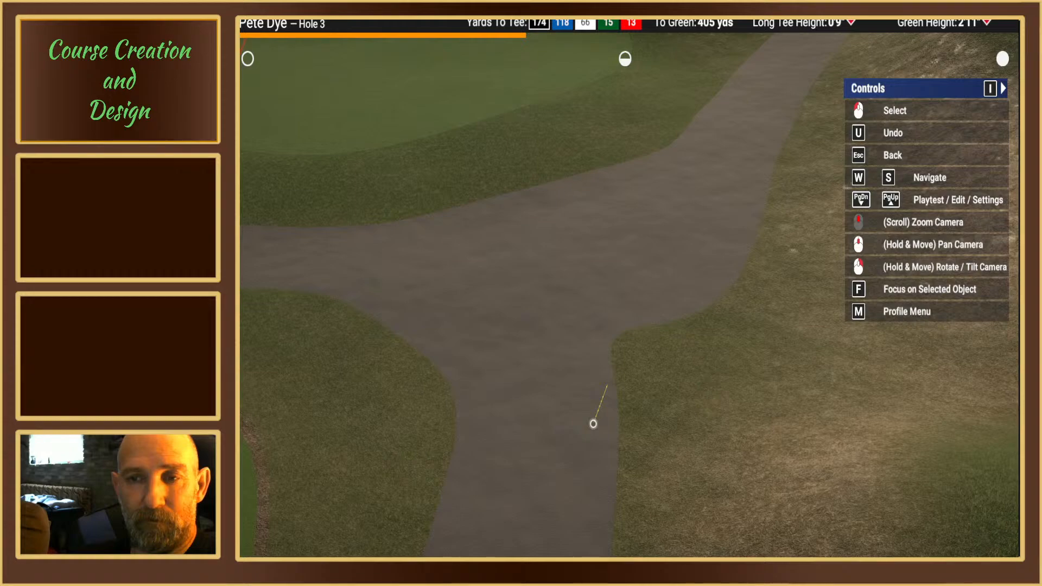
{"action": "left_click", "coordinate": [592, 423]}
{"action": "key", "text": "f"}
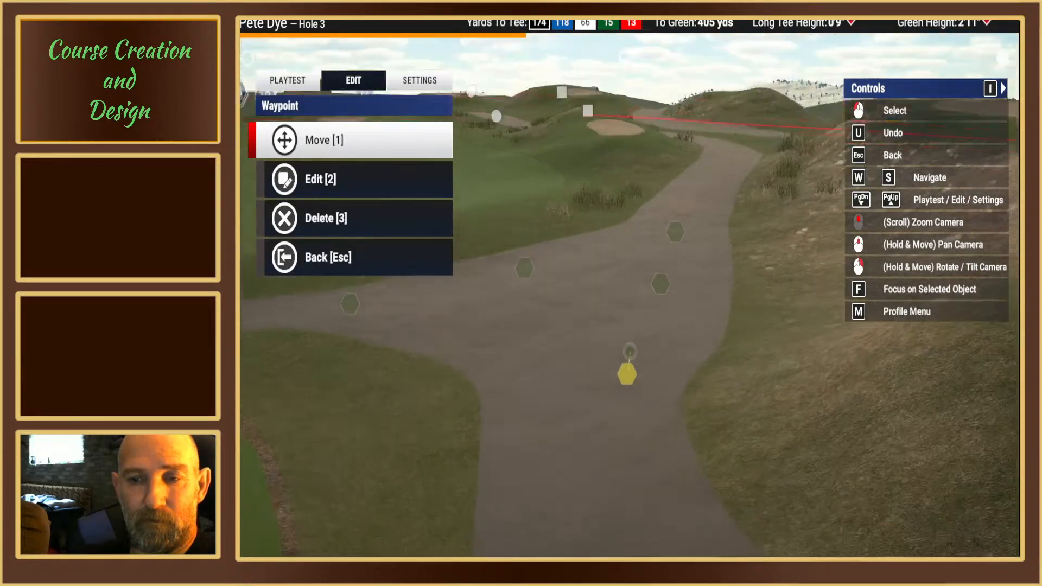
{"action": "right_click_drag", "start_coordinate": [636, 352], "coordinate": [632, 434]}
{"action": "key", "text": "Escape"}
Step: Apply Smooth Corner to the path's spline point on the outer side of the junction, next to the end waypoint
{"action": "mouse_move", "coordinate": [661, 276]}
{"action": "right_mouse_down"}
{"action": "mouse_move", "coordinate": [603, 276]}
{"action": "mouse_move", "coordinate": [521, 244]}
{"action": "mouse_move", "coordinate": [663, 285]}
{"action": "mouse_move", "coordinate": [722, 287]}
{"action": "mouse_move", "coordinate": [660, 282]}
{"action": "right_mouse_up"}
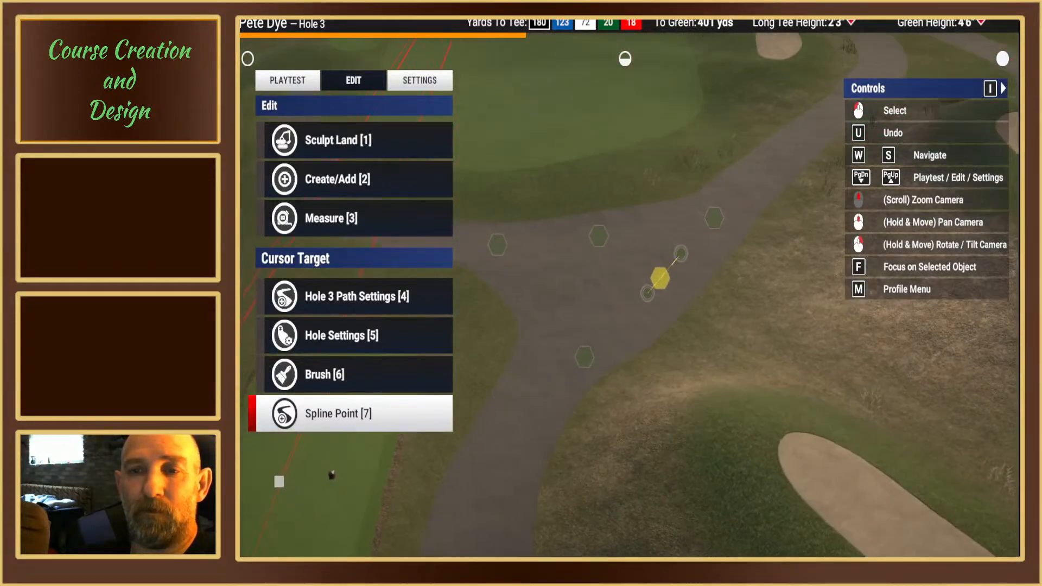
{"action": "key", "text": "7"}
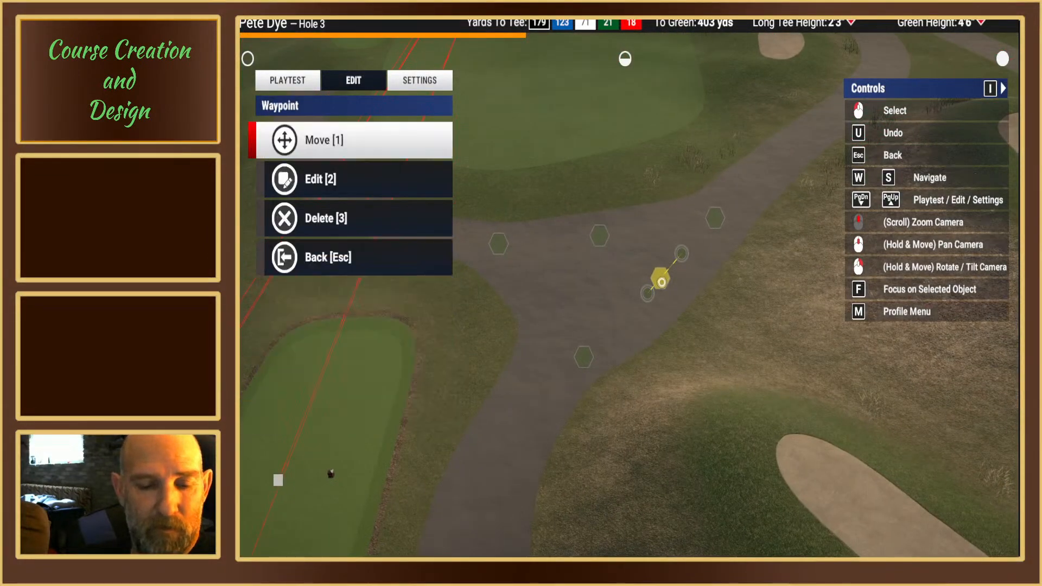
{"action": "key", "text": "2"}
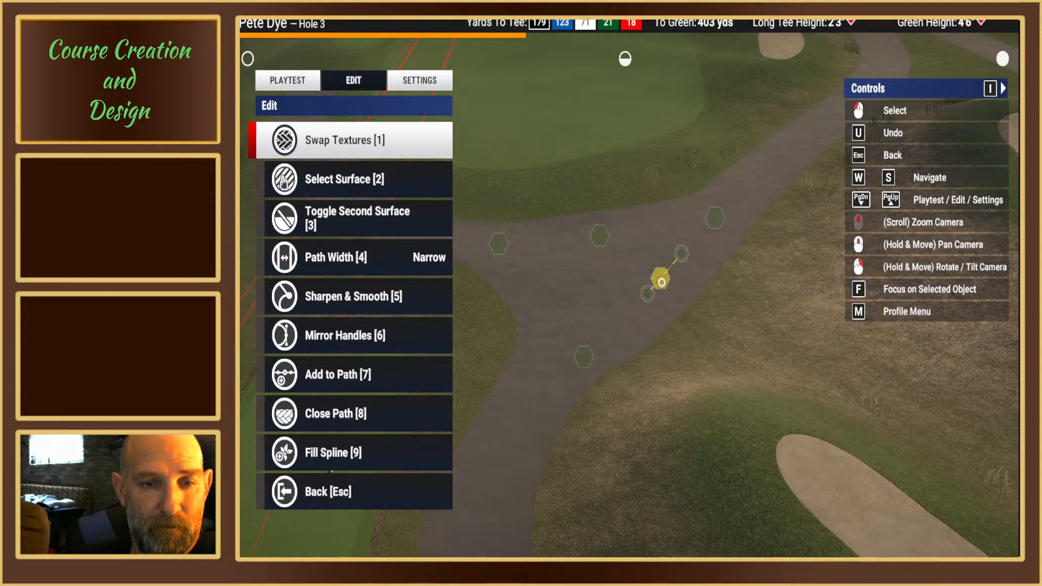
{"action": "key", "text": "5"}
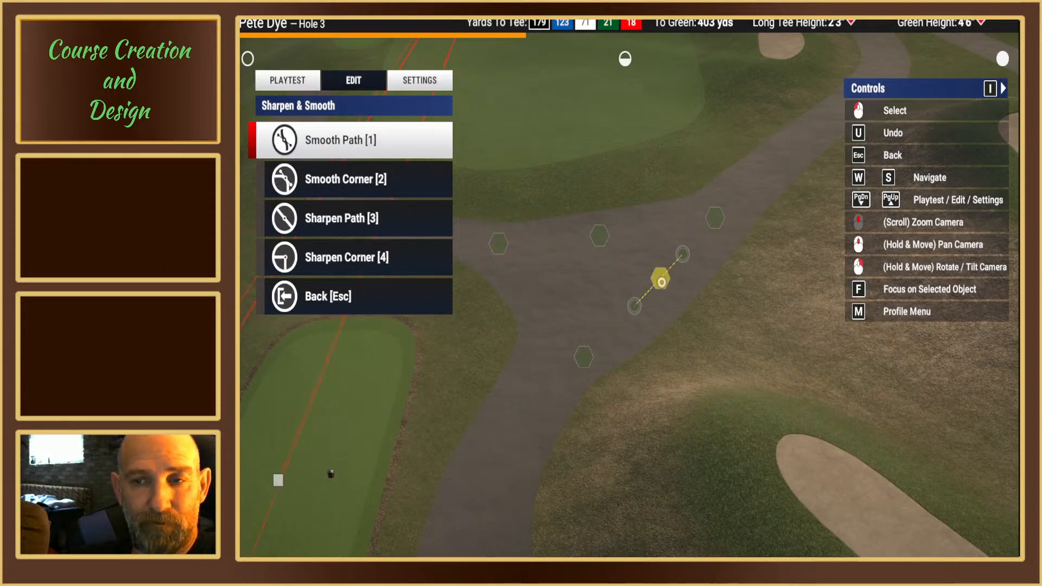
{"action": "key", "text": "2"}
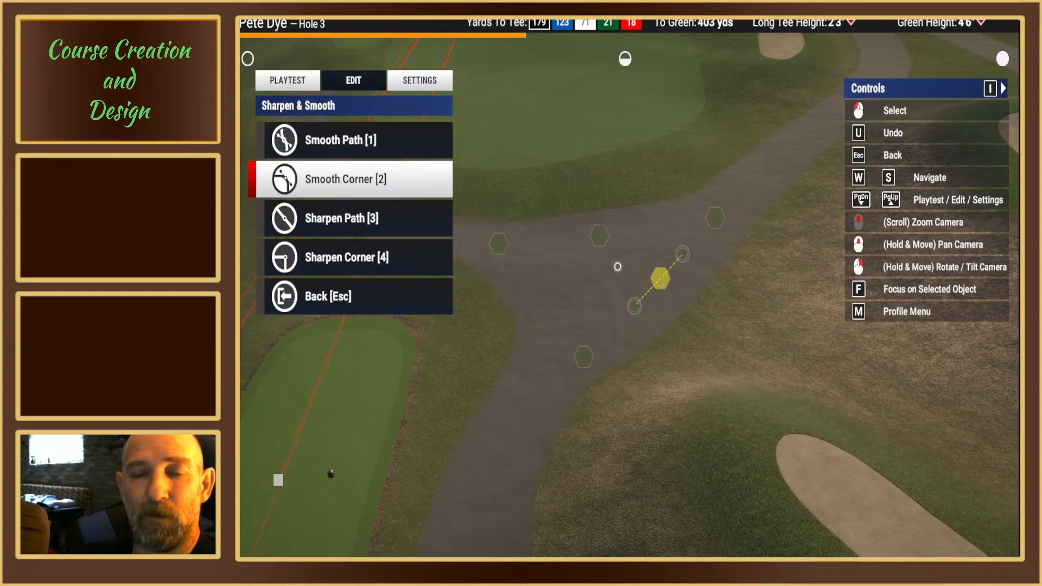
{"action": "right_click_drag", "start_coordinate": [619, 269], "coordinate": [638, 258]}
{"action": "key", "text": "Escape"}
Step: Apply Smooth Corner to the cart path's spline point beyond the junction, on the straight leading up to the bend near the bunker
{"action": "middle_click_drag", "start_coordinate": [629, 282], "coordinate": [635, 347]}
{"action": "mouse_move", "coordinate": [629, 290]}
{"action": "right_mouse_down"}
{"action": "mouse_move", "coordinate": [662, 280]}
{"action": "mouse_move", "coordinate": [664, 233]}
{"action": "mouse_move", "coordinate": [670, 293]}
{"action": "mouse_move", "coordinate": [644, 290]}
{"action": "right_mouse_up"}
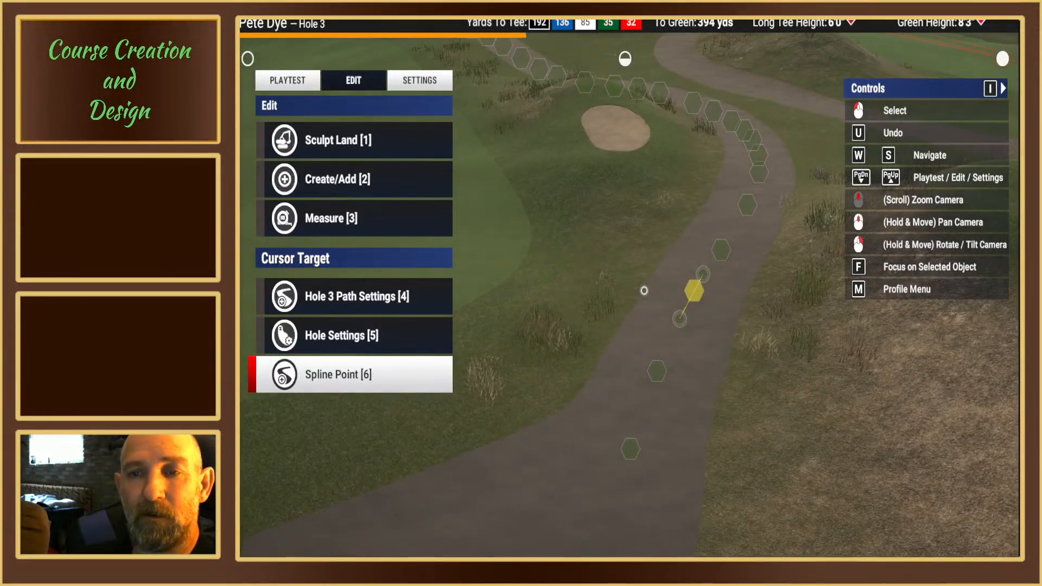
{"action": "left_click", "coordinate": [697, 293]}
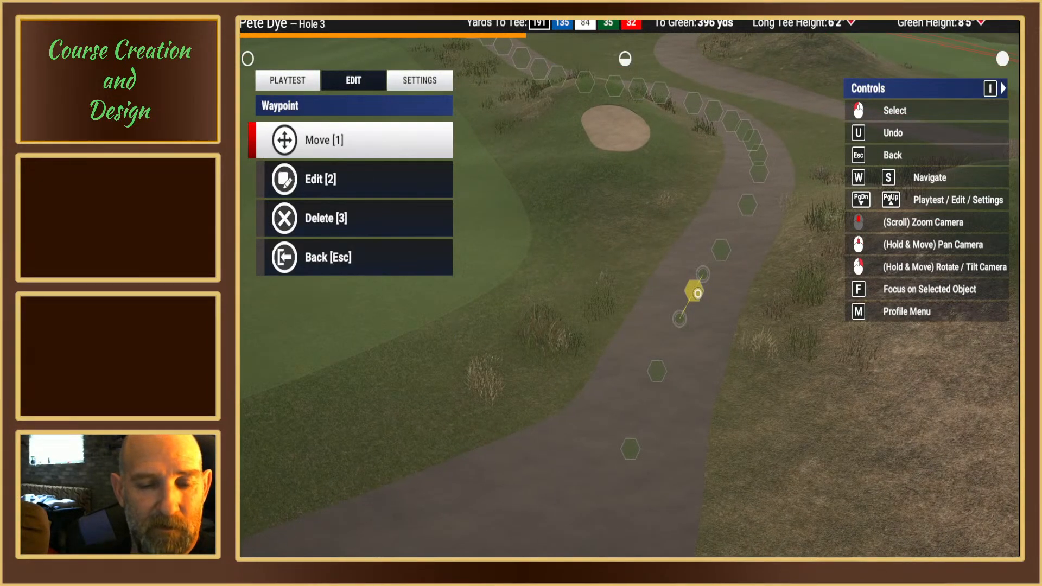
{"action": "key", "text": "2"}
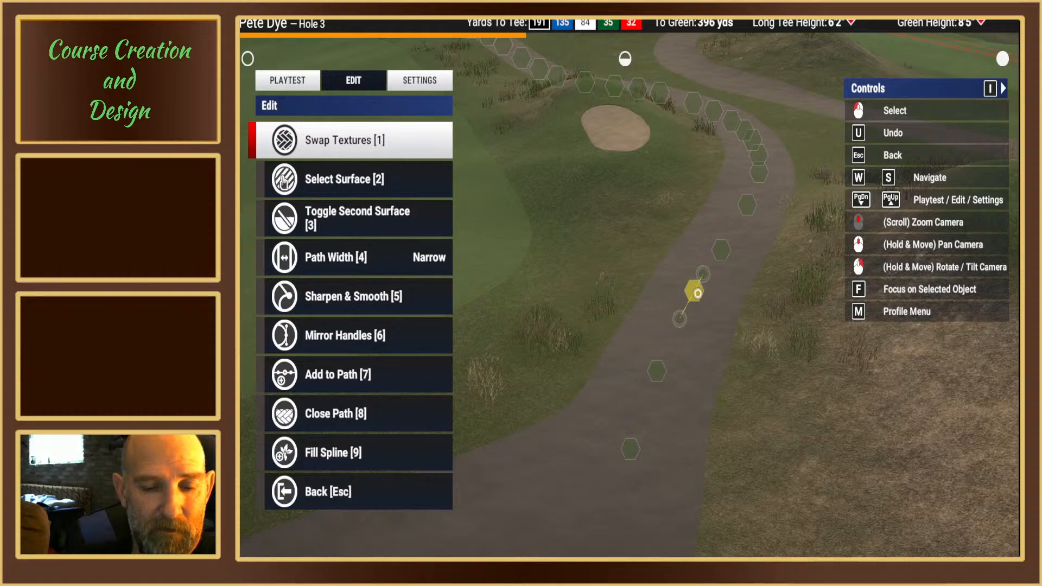
{"action": "key", "text": "4"}
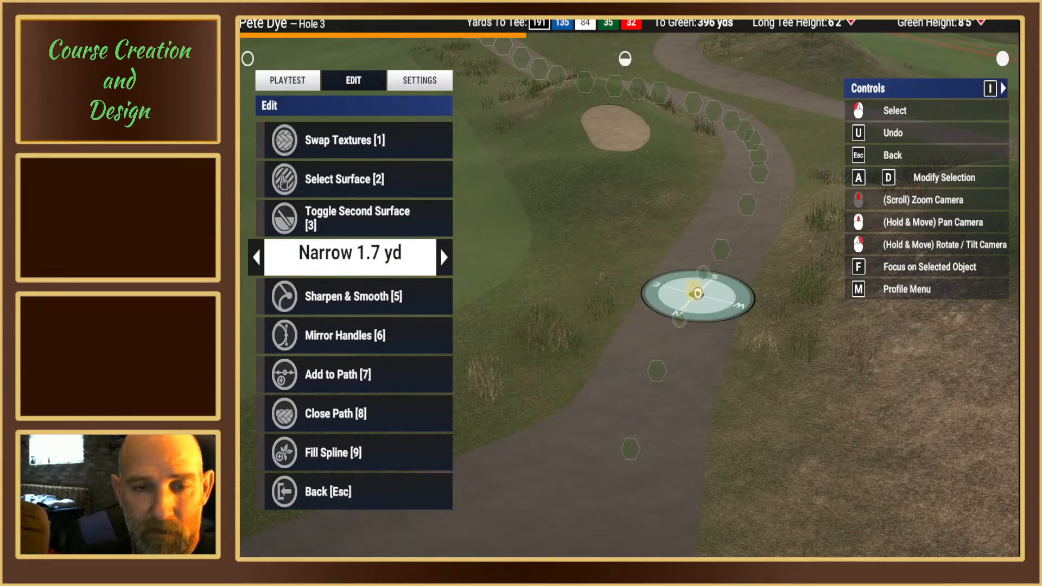
{"action": "key", "text": "Escape"}
{"action": "key", "text": "5"}
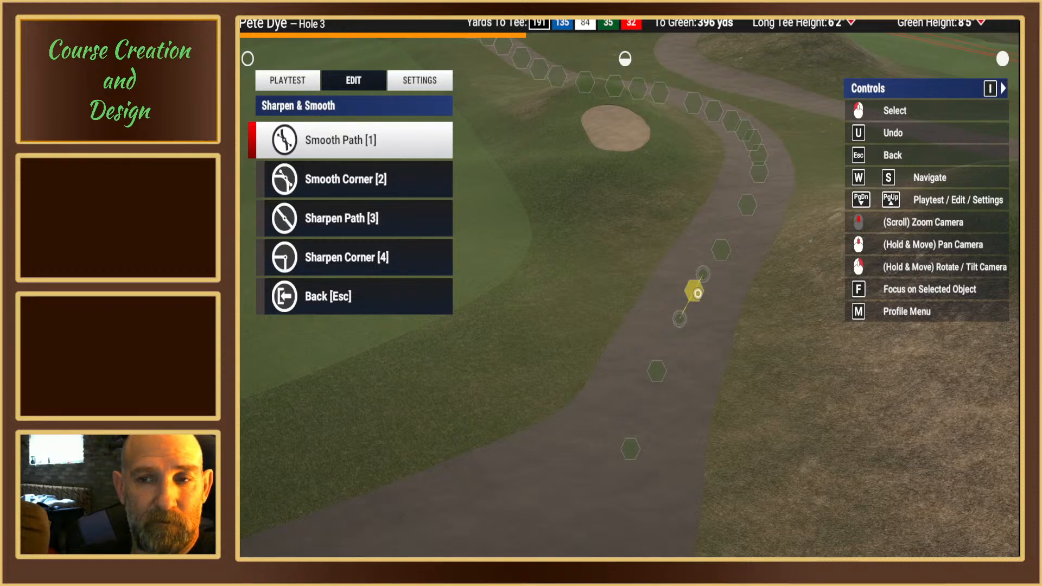
{"action": "key", "text": "s"}
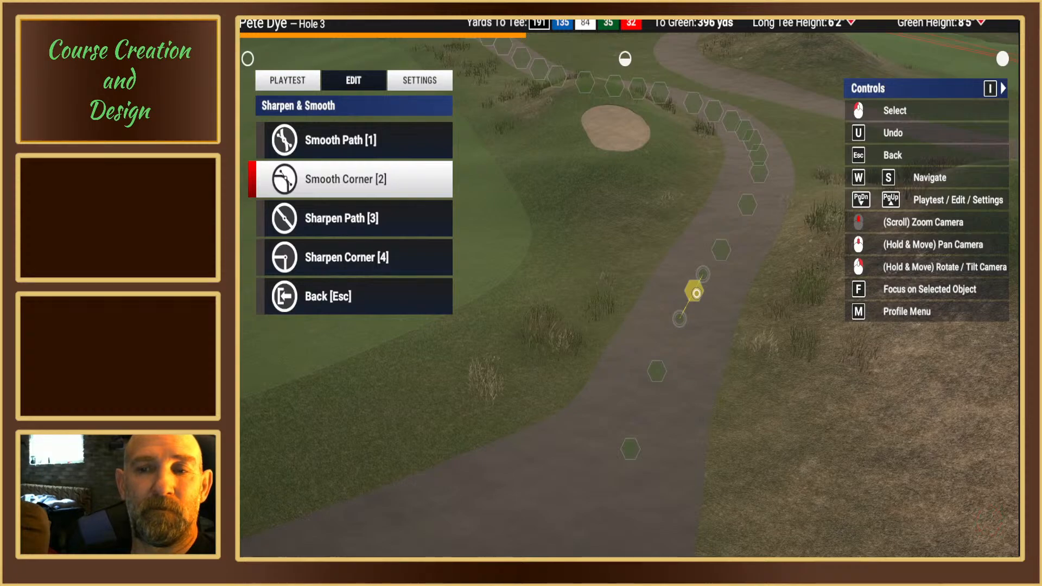
{"action": "right_click_drag", "start_coordinate": [654, 288], "coordinate": [624, 282]}
{"action": "key", "text": "Escape"}
{"action": "key", "text": "Escape"}
Step: Examine the side path's end beside the fairway, the junction, the forward tee box and the surrounding terrain
{"action": "scroll", "coordinate": [622, 284], "scroll_direction": "down", "scroll_amount": 4}
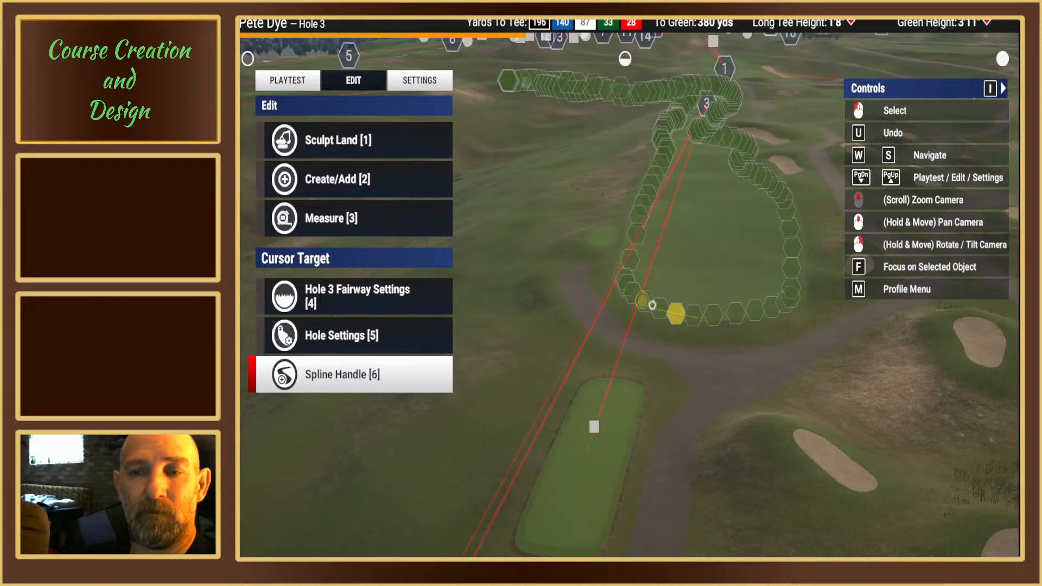
{"action": "scroll", "coordinate": [652, 305], "scroll_direction": "up", "scroll_amount": 4}
{"action": "scroll", "coordinate": [601, 288], "scroll_direction": "up", "scroll_amount": 4}
{"action": "scroll", "coordinate": [625, 283], "scroll_direction": "down", "scroll_amount": 4}
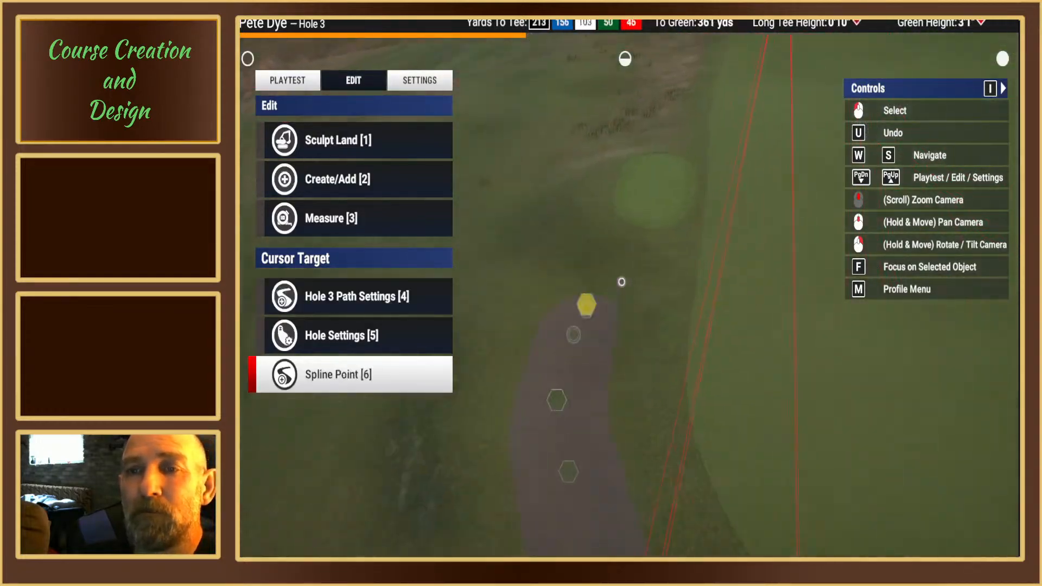
{"action": "middle_click_drag", "start_coordinate": [624, 283], "coordinate": [638, 284]}
{"action": "mouse_move", "coordinate": [618, 291]}
{"action": "right_mouse_down"}
{"action": "mouse_move", "coordinate": [639, 297]}
{"action": "mouse_move", "coordinate": [638, 321]}
{"action": "mouse_move", "coordinate": [630, 311]}
{"action": "mouse_move", "coordinate": [598, 322]}
{"action": "mouse_move", "coordinate": [625, 282]}
{"action": "mouse_move", "coordinate": [624, 307]}
{"action": "mouse_move", "coordinate": [626, 286]}
{"action": "right_mouse_up"}
{"action": "scroll", "coordinate": [617, 288], "scroll_direction": "down", "scroll_amount": 3}
{"action": "mouse_move", "coordinate": [753, 238]}
{"action": "right_mouse_down"}
{"action": "mouse_move", "coordinate": [756, 266]}
{"action": "mouse_move", "coordinate": [760, 239]}
{"action": "right_mouse_up"}
{"action": "middle_click_drag", "start_coordinate": [625, 283], "coordinate": [621, 283]}
{"action": "right_click_drag", "start_coordinate": [621, 283], "coordinate": [623, 286]}
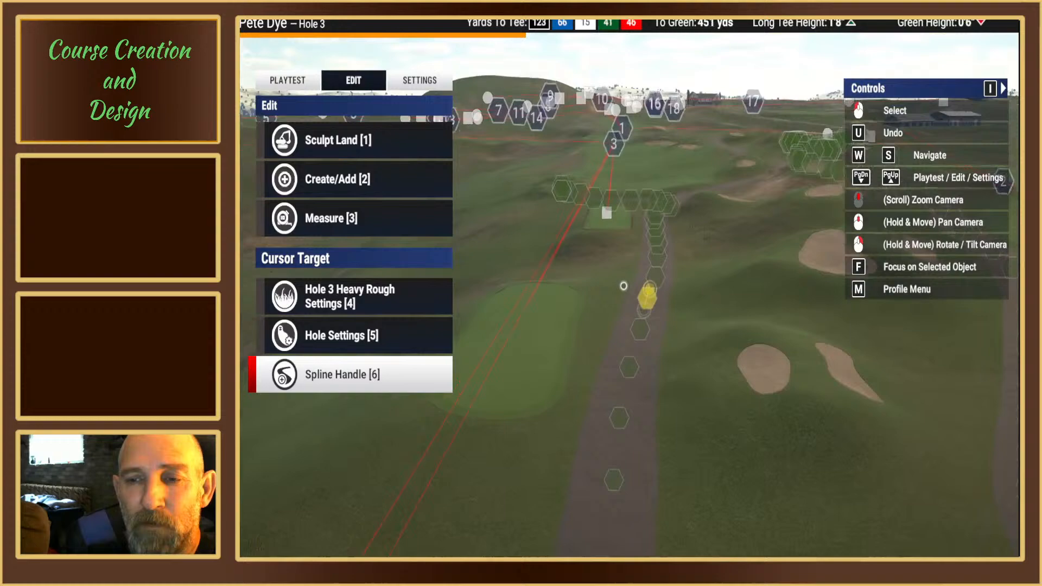
{"action": "middle_click_drag", "start_coordinate": [623, 286], "coordinate": [614, 300]}
{"action": "right_click_drag", "start_coordinate": [614, 300], "coordinate": [615, 285]}
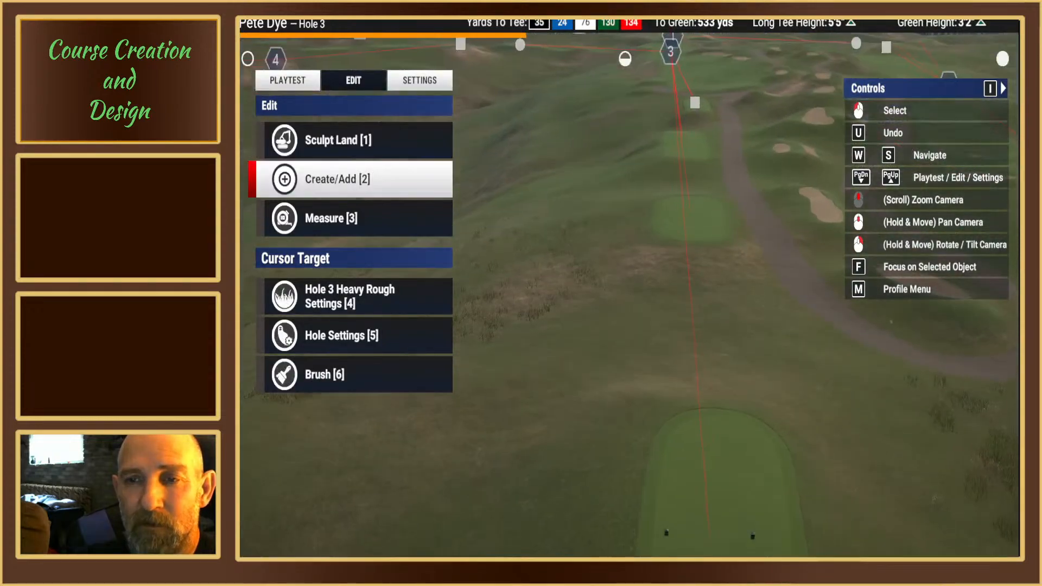
{"action": "middle_click_drag", "start_coordinate": [616, 285], "coordinate": [588, 325]}
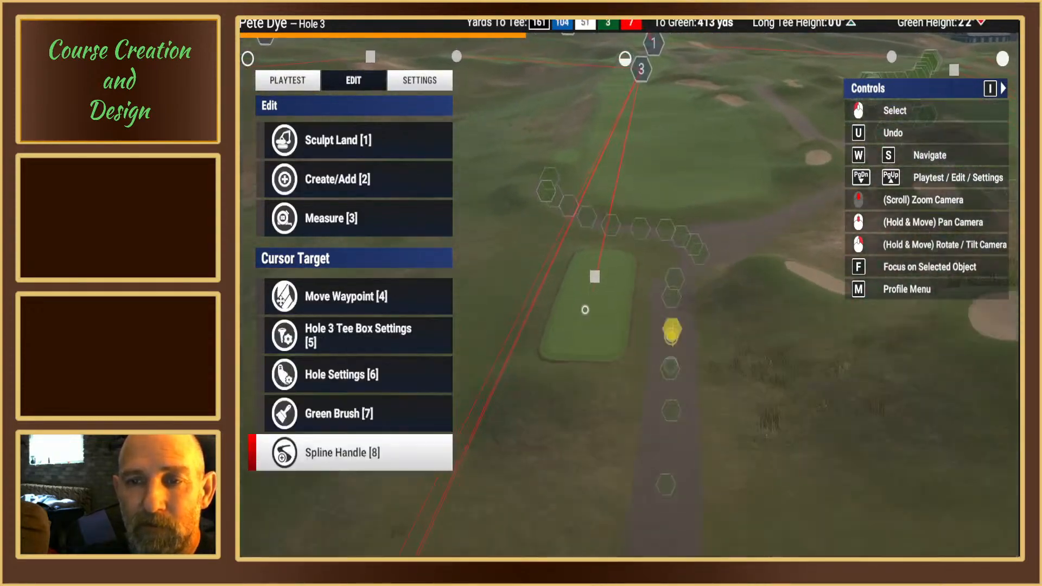
{"action": "scroll", "coordinate": [588, 325], "scroll_direction": "up", "scroll_amount": 3}
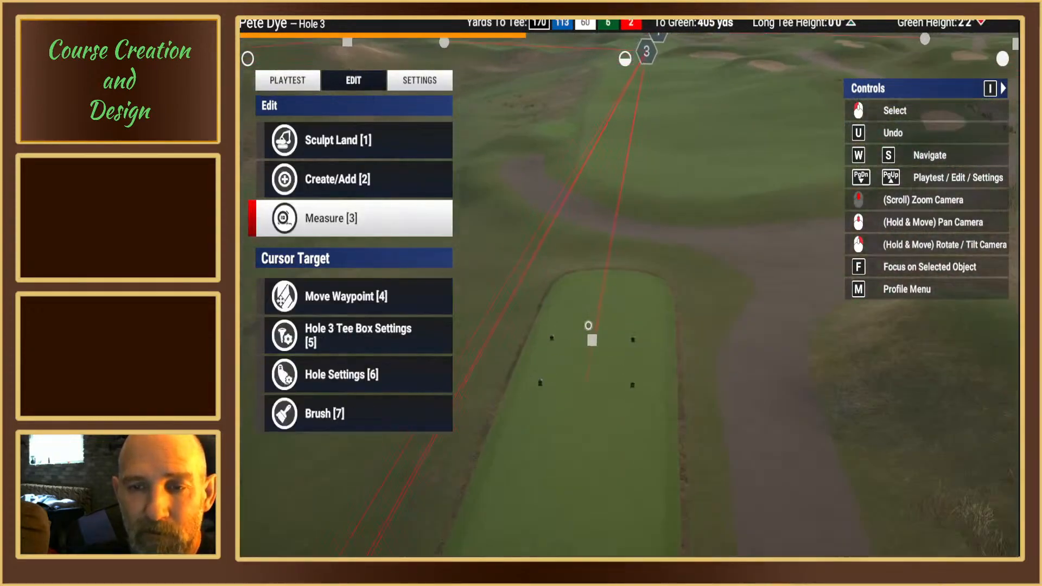
{"action": "right_click_drag", "start_coordinate": [588, 326], "coordinate": [624, 277]}
{"action": "scroll", "coordinate": [622, 283], "scroll_direction": "down", "scroll_amount": 3}
{"action": "scroll", "coordinate": [621, 286], "scroll_direction": "down", "scroll_amount": 3}
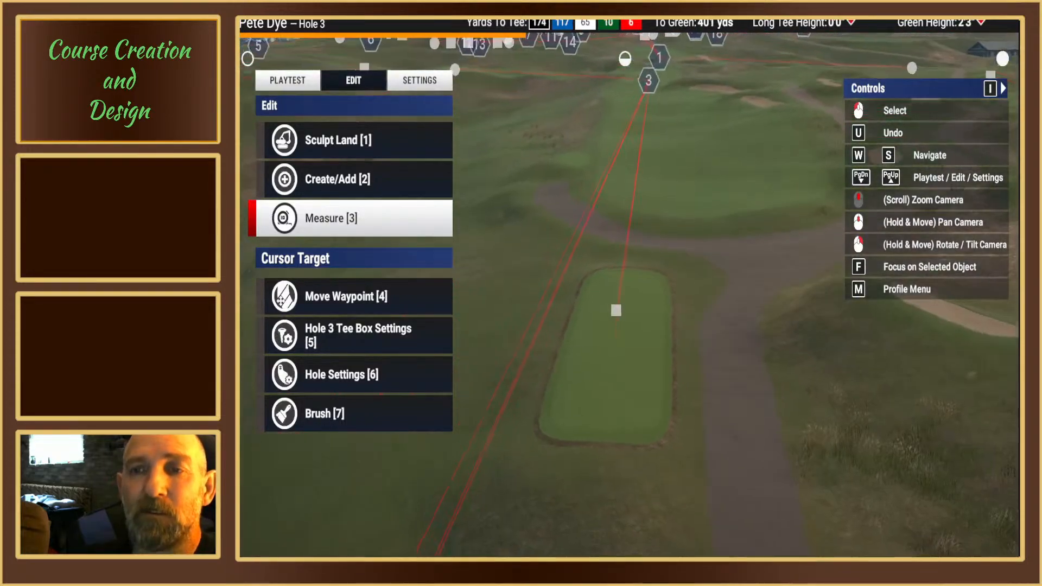
{"action": "middle_click_drag", "start_coordinate": [621, 286], "coordinate": [623, 284]}
{"action": "right_click_drag", "start_coordinate": [623, 284], "coordinate": [623, 273]}
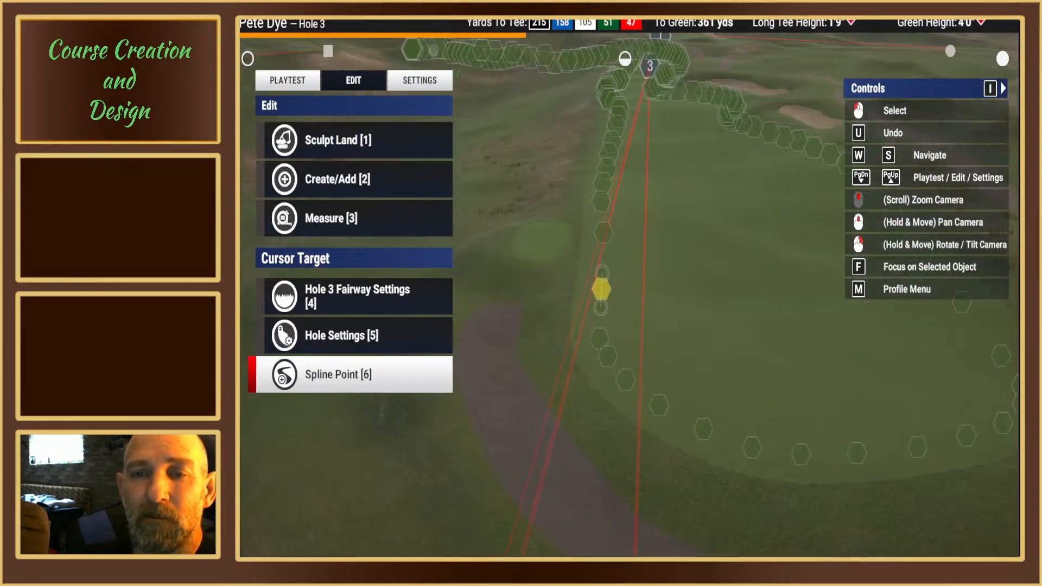
{"action": "middle_click_drag", "start_coordinate": [623, 274], "coordinate": [624, 281]}
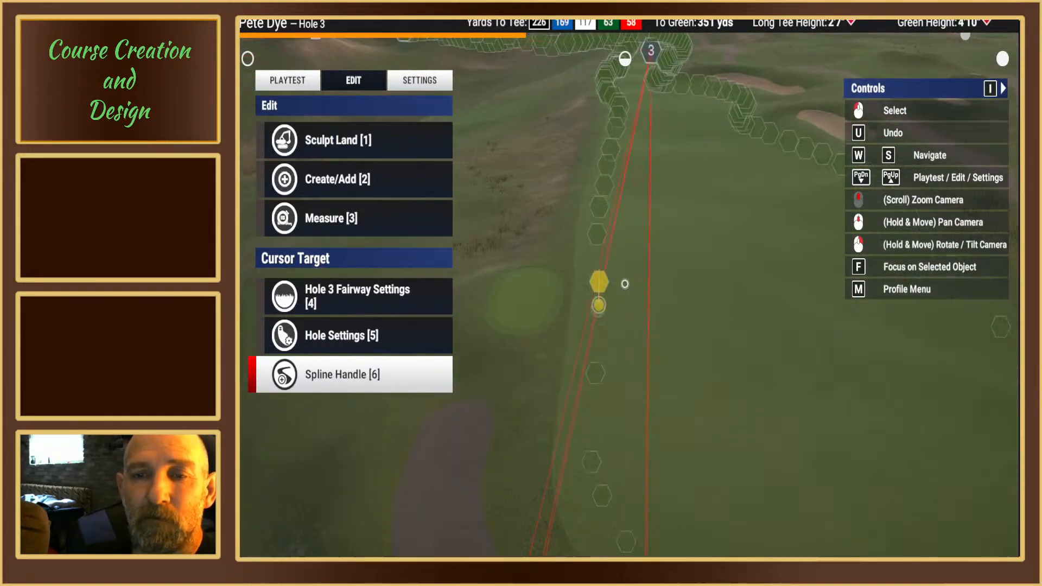
{"action": "right_click_drag", "start_coordinate": [624, 281], "coordinate": [646, 284]}
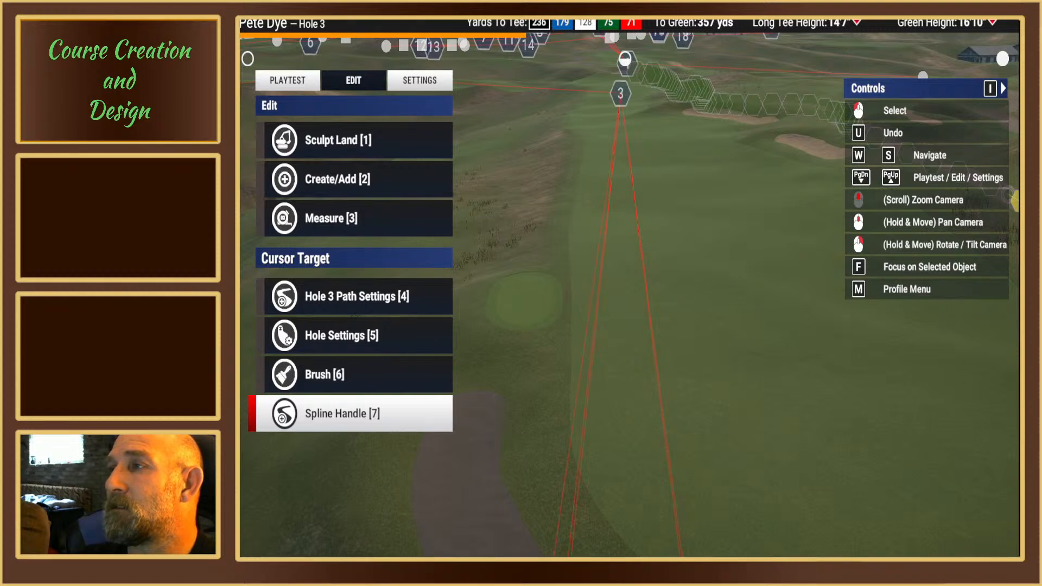
{"action": "right_click_drag", "start_coordinate": [610, 282], "coordinate": [626, 286]}
{"action": "middle_click_drag", "start_coordinate": [626, 286], "coordinate": [671, 279]}
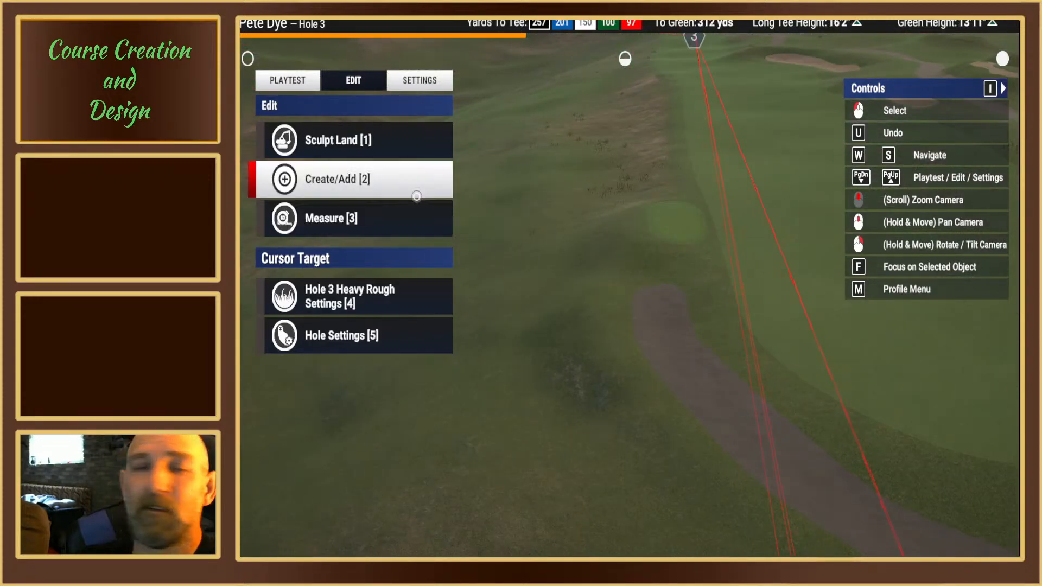
Step: Choose the first oval brush of the Surface #1 set and scale it in Advanced Edit to a near-circular shape
{"action": "left_click", "coordinate": [347, 180]}
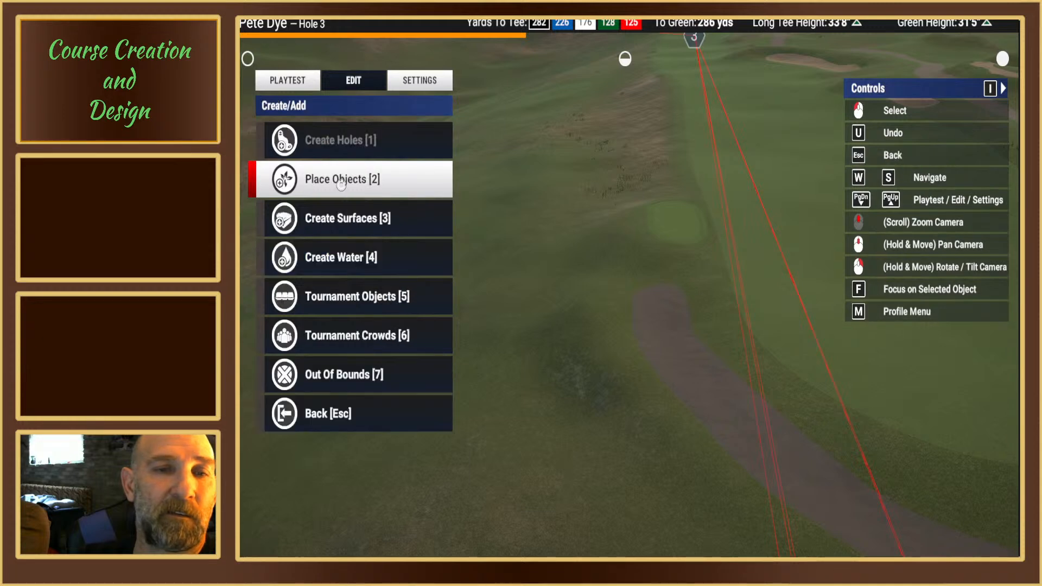
{"action": "left_click", "coordinate": [342, 218]}
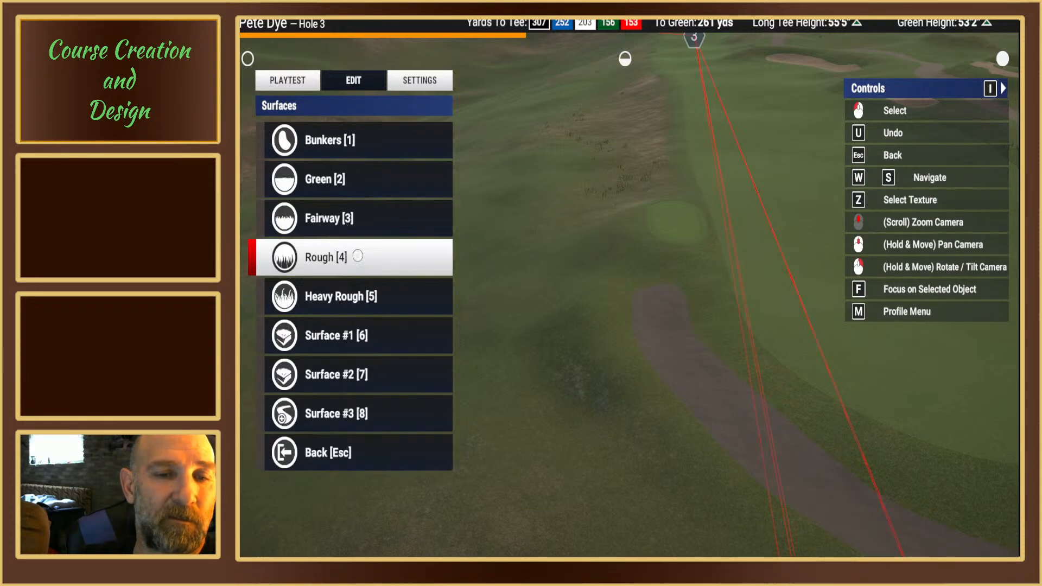
{"action": "left_click", "coordinate": [346, 414]}
{"action": "left_click", "coordinate": [322, 135]}
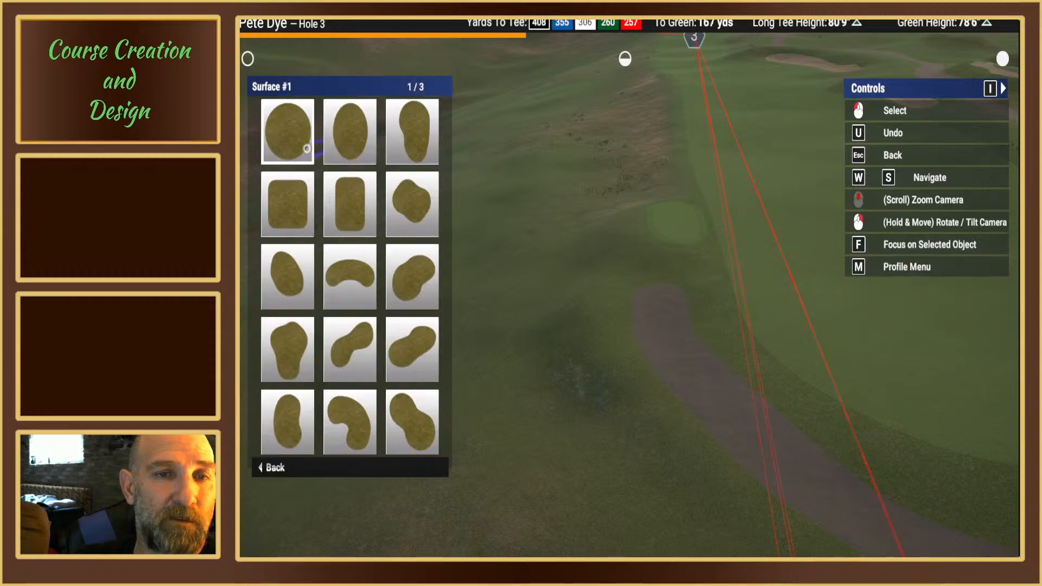
{"action": "left_click", "coordinate": [305, 146]}
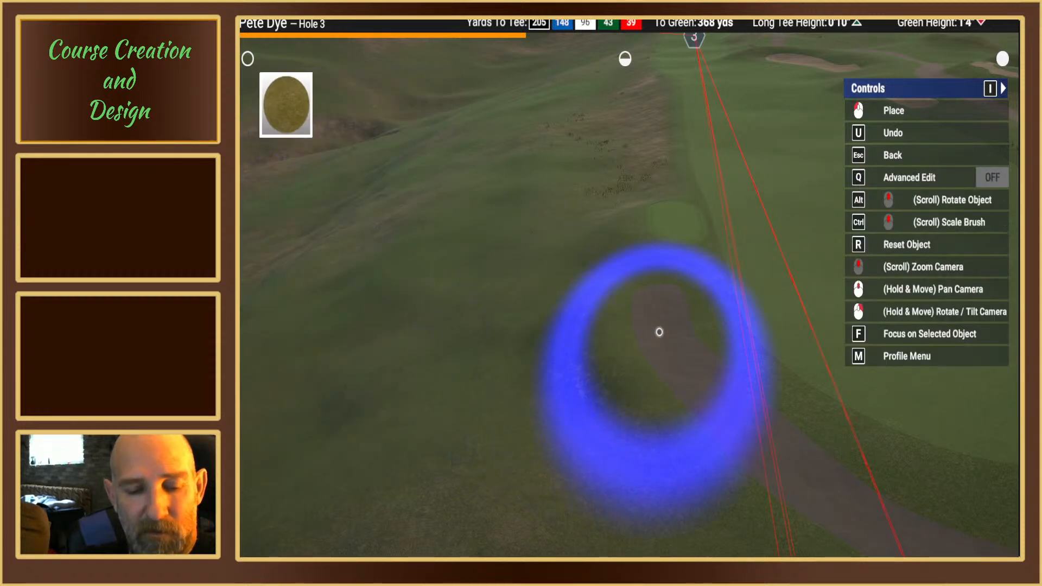
{"action": "key", "text": "q"}
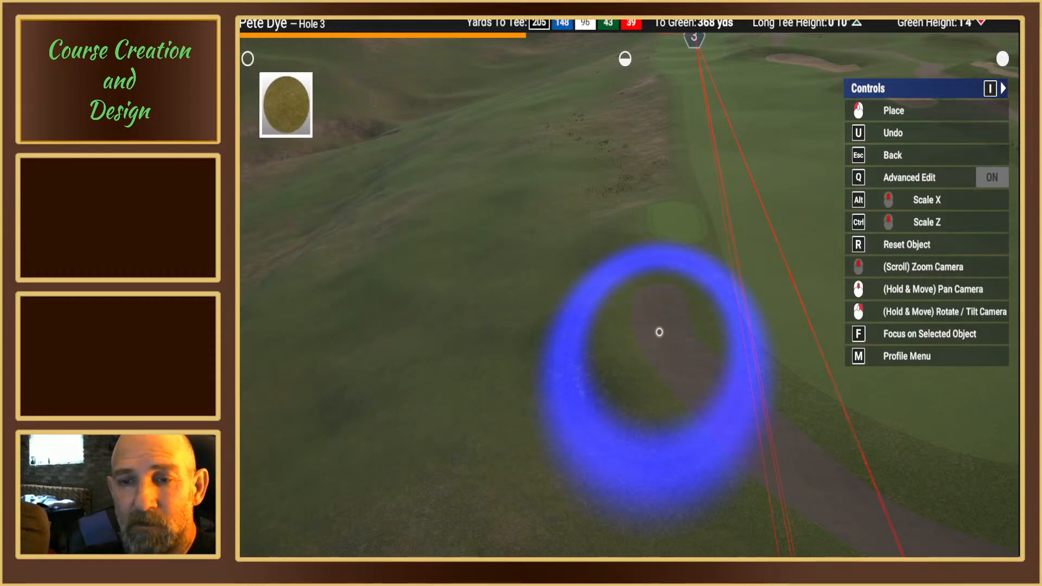
{"action": "scroll", "coordinate": [660, 331], "scroll_direction": "down", "scroll_amount": 3, "text": "ctrl"}
{"action": "scroll", "coordinate": [660, 331], "scroll_direction": "up", "scroll_amount": 3, "text": "ctrl"}
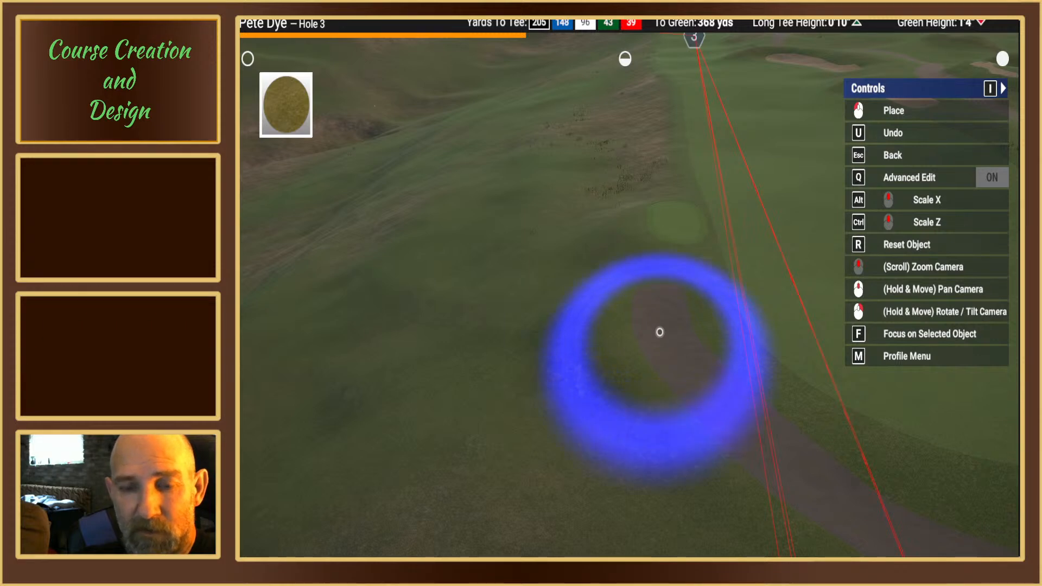
{"action": "right_click_drag", "start_coordinate": [660, 331], "coordinate": [625, 283]}
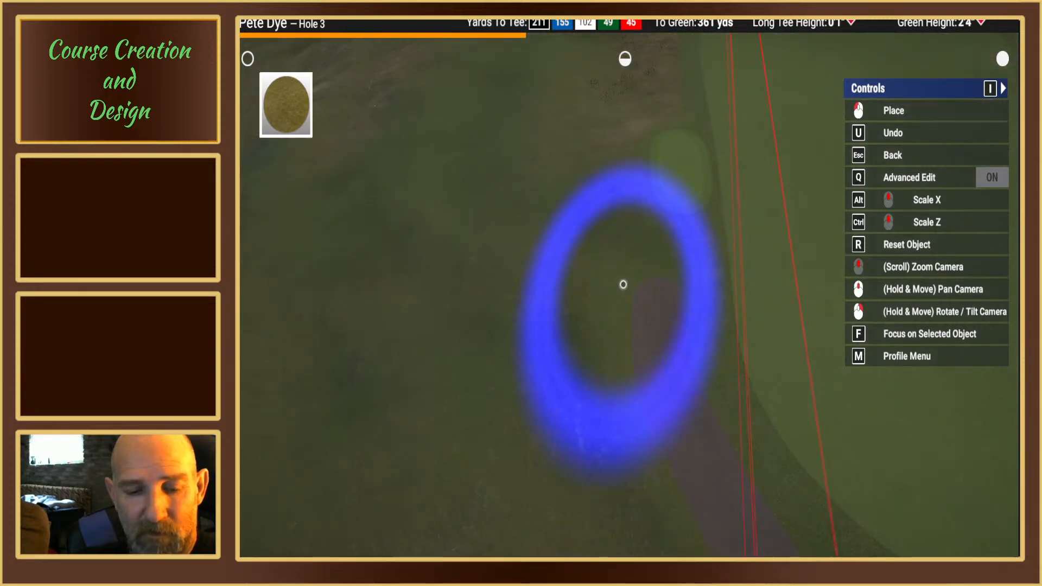
{"action": "scroll", "coordinate": [623, 284], "scroll_direction": "down", "scroll_amount": 2, "text": "ctrl"}
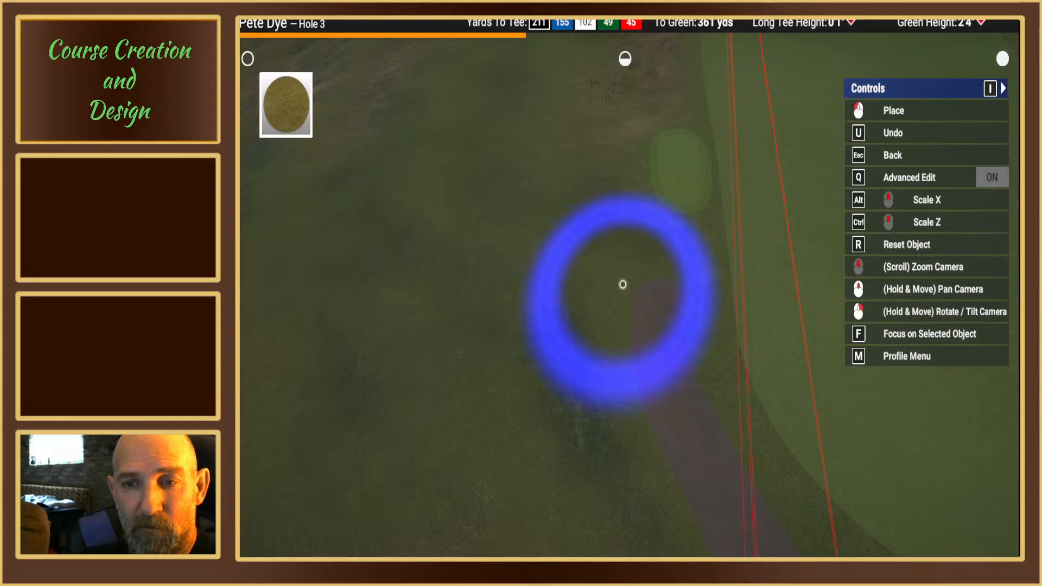
Step: Shrink the brush with Advanced Edit off to about the path's width and place it over the side path's end to round it
{"action": "key", "text": "q"}
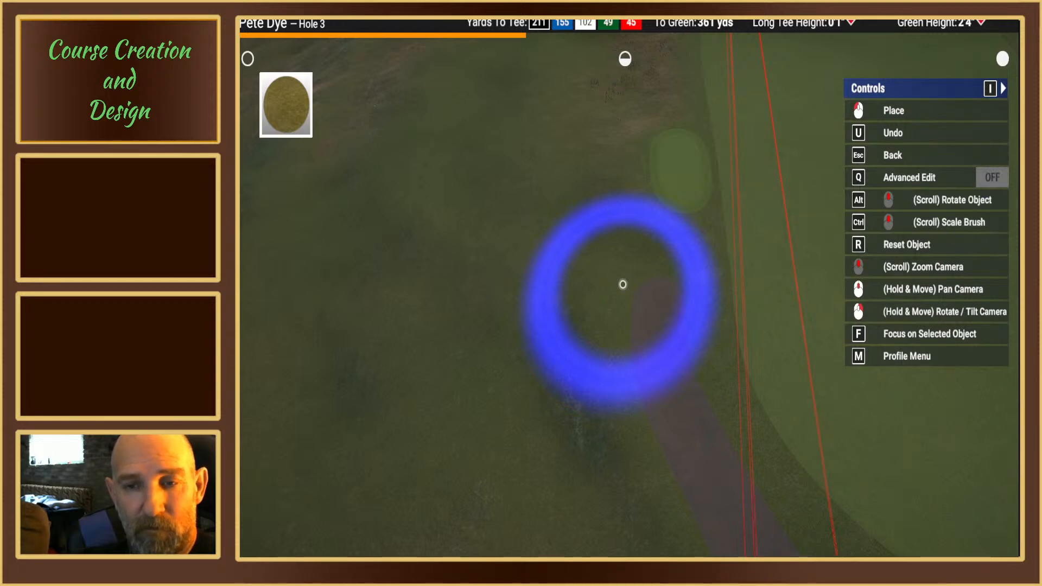
{"action": "scroll", "coordinate": [623, 291], "scroll_direction": "down", "scroll_amount": 4, "text": "ctrl"}
{"action": "scroll", "coordinate": [660, 293], "scroll_direction": "down", "scroll_amount": 1, "text": "ctrl"}
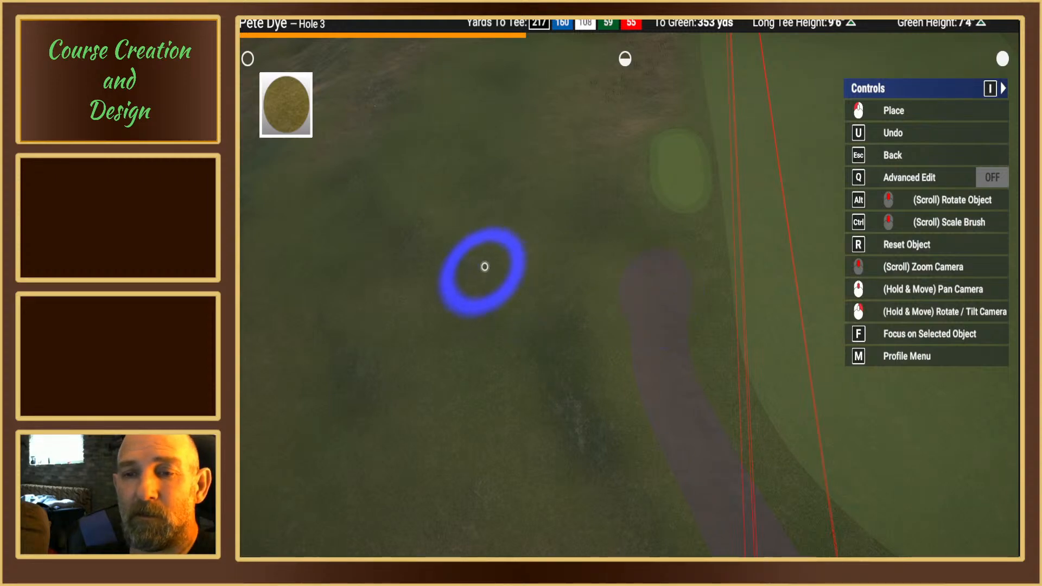
{"action": "mouse_move", "coordinate": [551, 248]}
{"action": "right_mouse_down"}
{"action": "mouse_move", "coordinate": [567, 316]}
{"action": "mouse_move", "coordinate": [539, 320]}
{"action": "mouse_move", "coordinate": [646, 308]}
{"action": "mouse_move", "coordinate": [677, 271]}
{"action": "mouse_move", "coordinate": [575, 271]}
{"action": "mouse_move", "coordinate": [619, 282]}
{"action": "mouse_move", "coordinate": [619, 293]}
{"action": "mouse_move", "coordinate": [619, 283]}
{"action": "right_mouse_up"}
{"action": "key", "text": "Escape"}
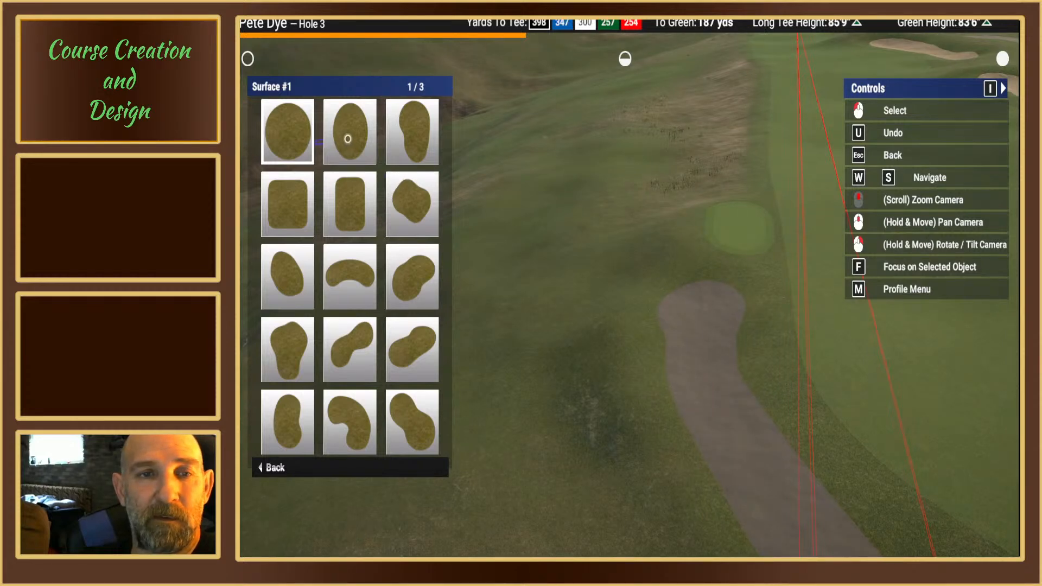
{"action": "key", "text": "Escape"}
{"action": "key", "text": "Escape"}
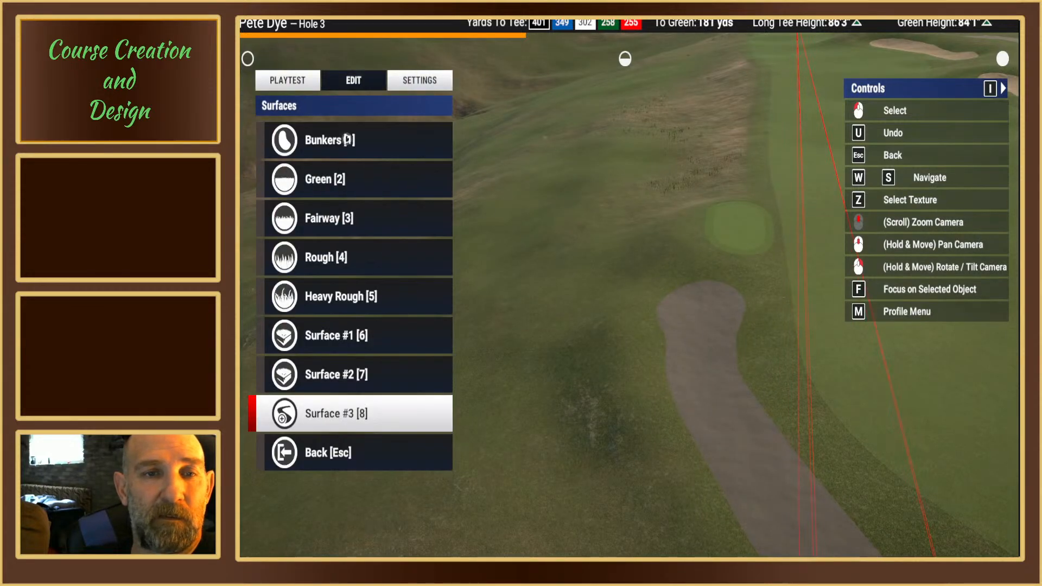
{"action": "key", "text": "Escape"}
{"action": "key", "text": "Escape"}
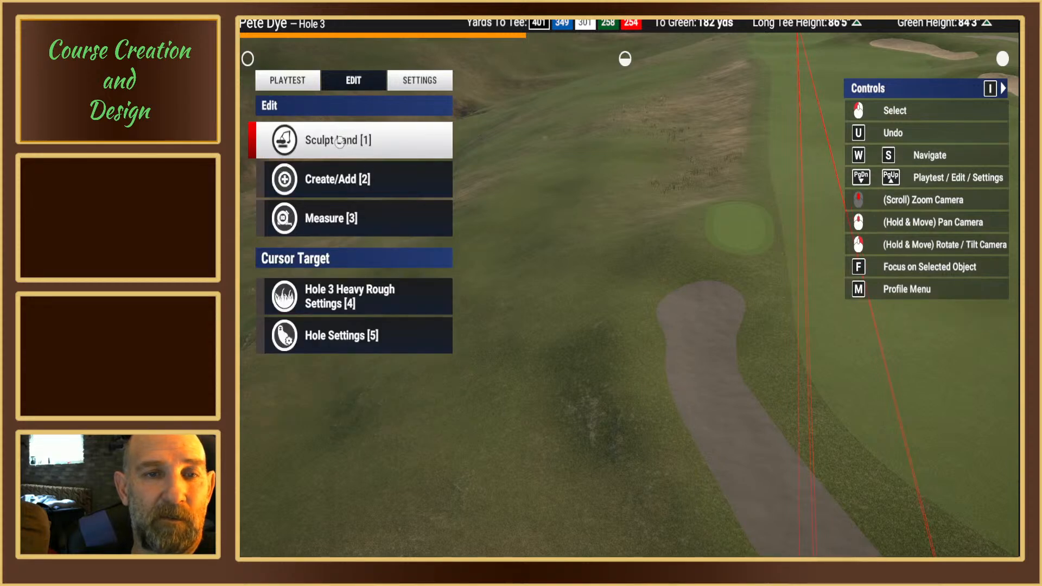
Step: Flatten the land at the small green surface beyond the side path's end with the soft oval Landscape Flatten brush at height 0 ft 0 in
{"action": "left_click", "coordinate": [339, 140]}
{"action": "left_click", "coordinate": [339, 141]}
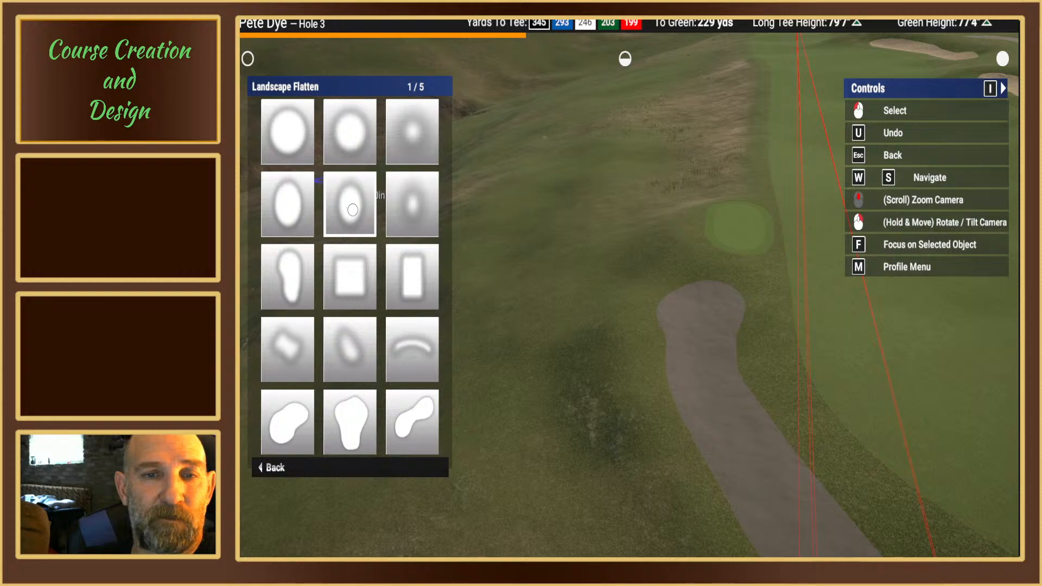
{"action": "left_click", "coordinate": [354, 209]}
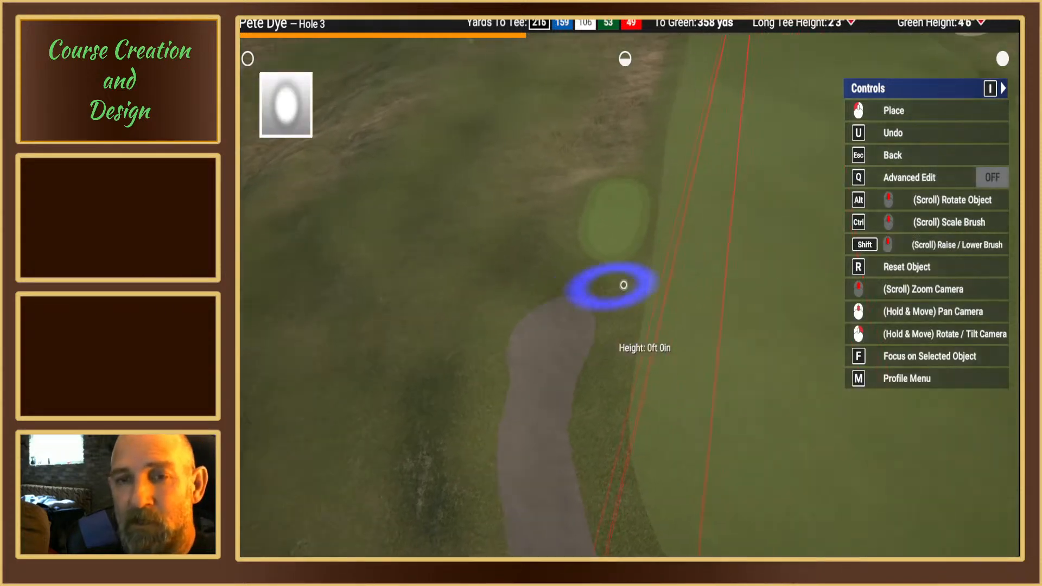
{"action": "right_click_drag", "start_coordinate": [595, 278], "coordinate": [605, 244]}
{"action": "middle_click_drag", "start_coordinate": [604, 245], "coordinate": [641, 294]}
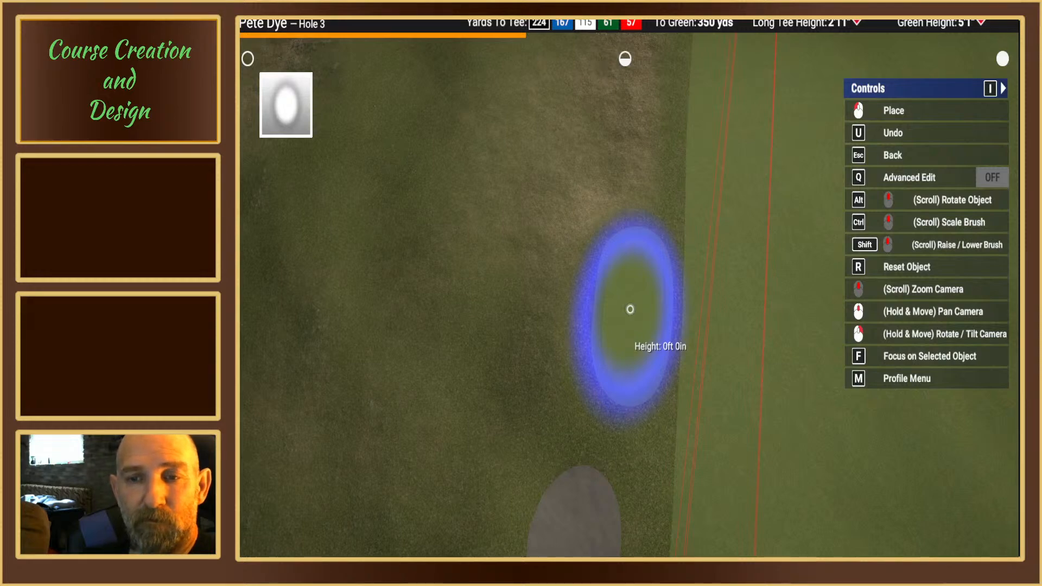
{"action": "scroll", "coordinate": [630, 310], "scroll_direction": "up", "scroll_amount": 4}
{"action": "right_click_drag", "start_coordinate": [630, 310], "coordinate": [649, 246]}
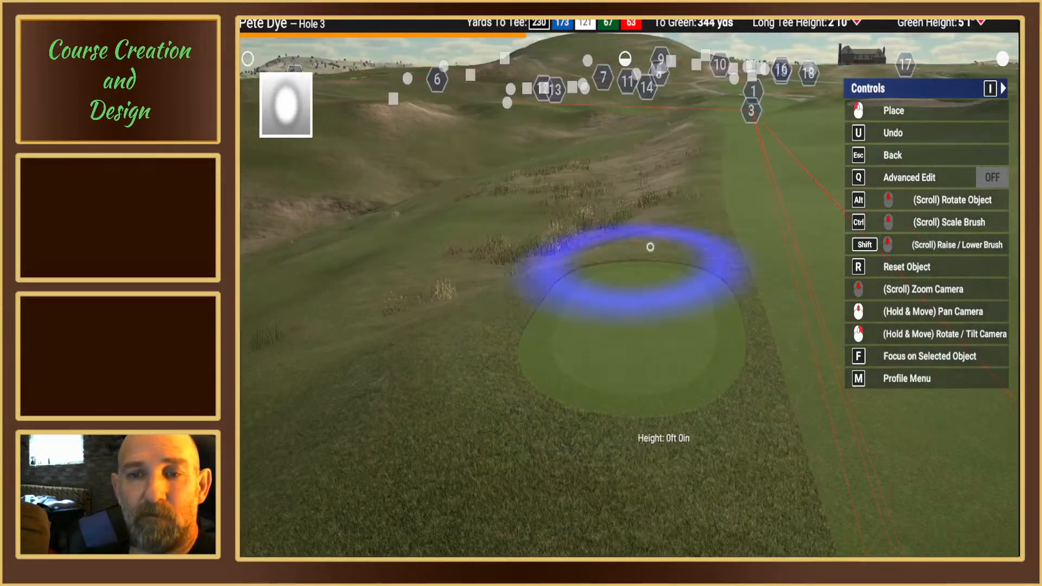
{"action": "mouse_move", "coordinate": [721, 209]}
{"action": "right_mouse_down"}
{"action": "mouse_move", "coordinate": [746, 224]}
{"action": "mouse_move", "coordinate": [714, 281]}
{"action": "mouse_move", "coordinate": [552, 276]}
{"action": "mouse_move", "coordinate": [607, 221]}
{"action": "mouse_move", "coordinate": [704, 242]}
{"action": "mouse_move", "coordinate": [868, 304]}
{"action": "mouse_move", "coordinate": [603, 299]}
{"action": "right_mouse_up"}
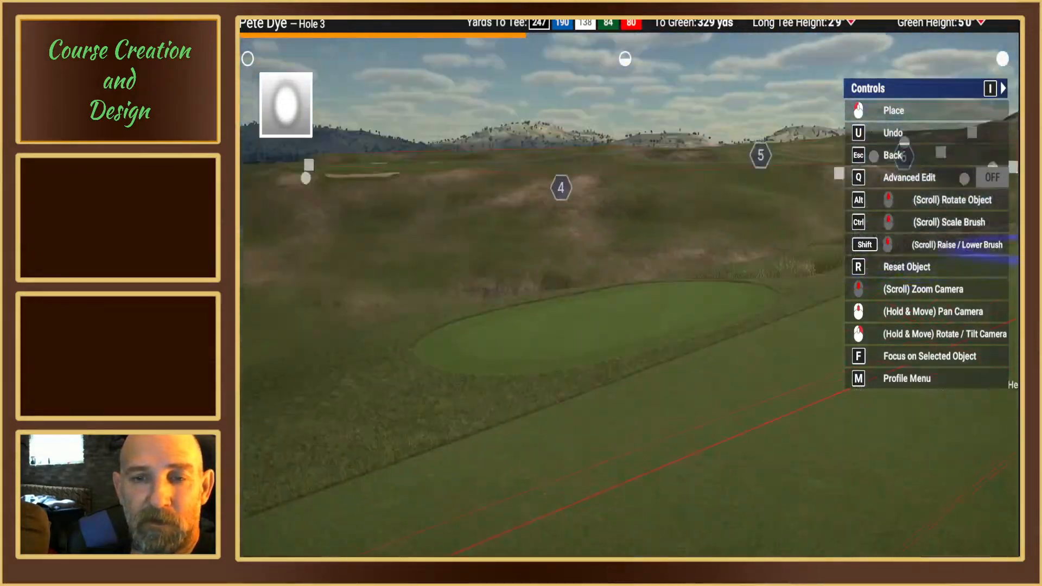
{"action": "key", "text": "Escape"}
{"action": "key", "text": "Escape"}
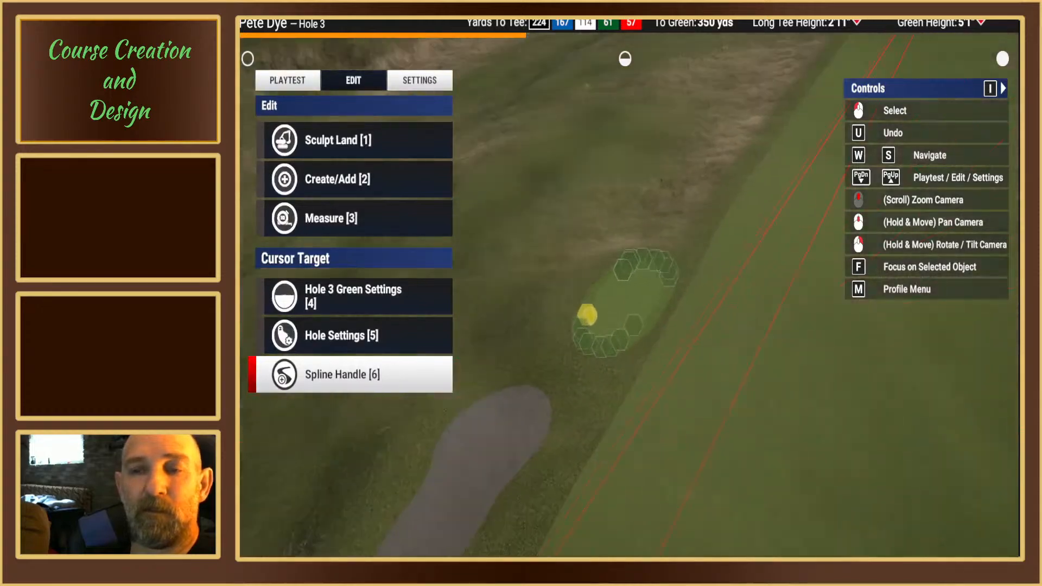
Step: Move the cart path's waypoint between the rear tee box with black markers and the elongated bunker beside it
{"action": "middle_click_drag", "start_coordinate": [625, 283], "coordinate": [623, 265]}
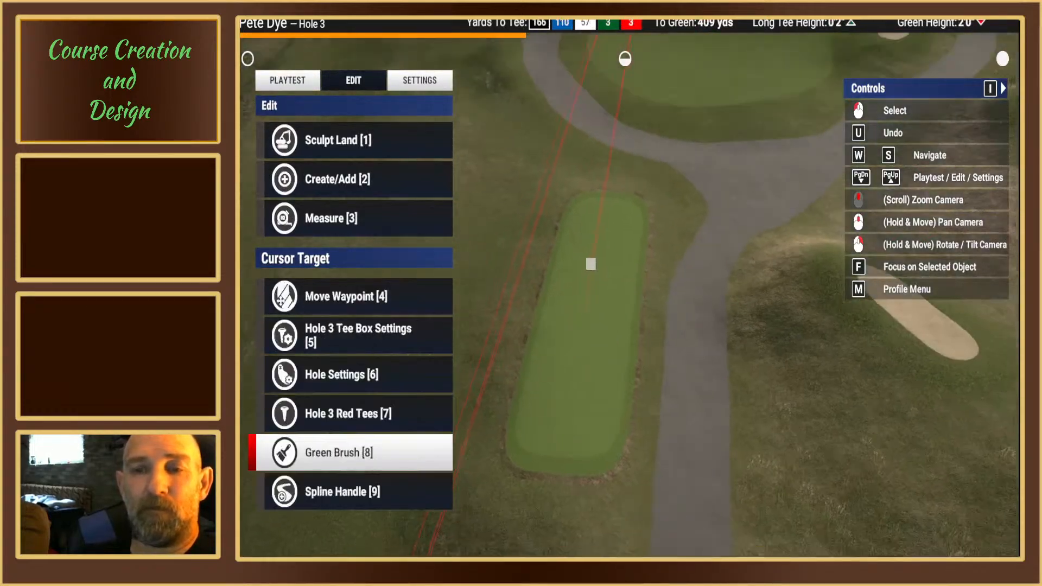
{"action": "right_click_drag", "start_coordinate": [625, 284], "coordinate": [625, 271]}
{"action": "middle_click_drag", "start_coordinate": [625, 284], "coordinate": [624, 263]}
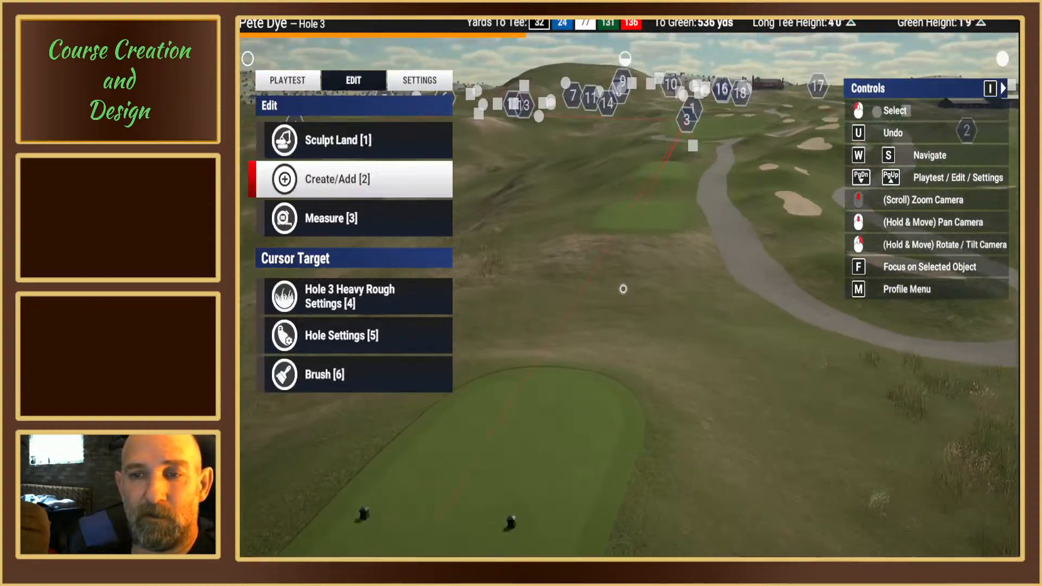
{"action": "right_click_drag", "start_coordinate": [625, 283], "coordinate": [618, 296]}
{"action": "middle_click_drag", "start_coordinate": [625, 284], "coordinate": [620, 308]}
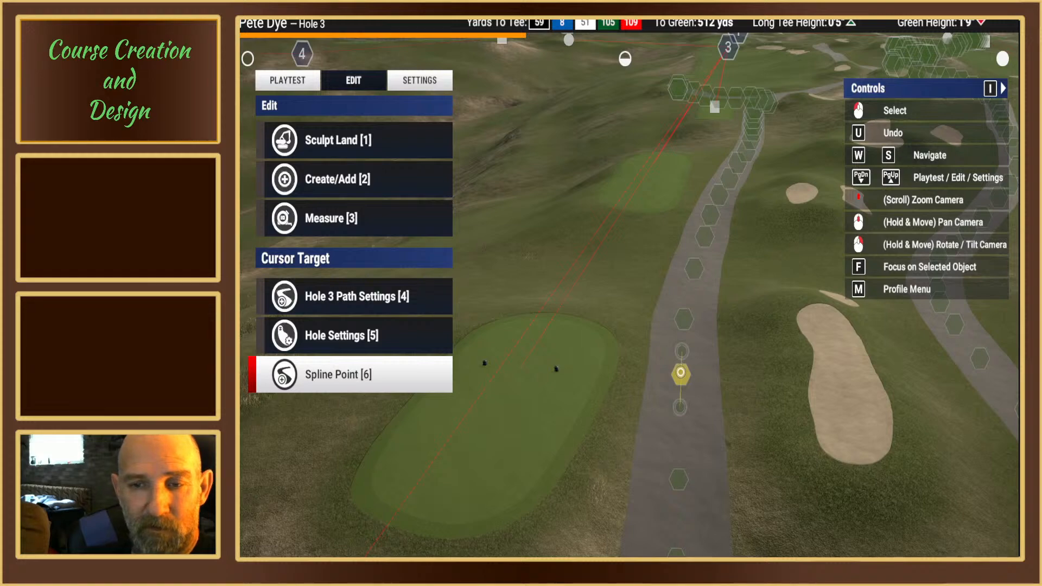
{"action": "left_click", "coordinate": [680, 373]}
{"action": "key", "text": "1"}
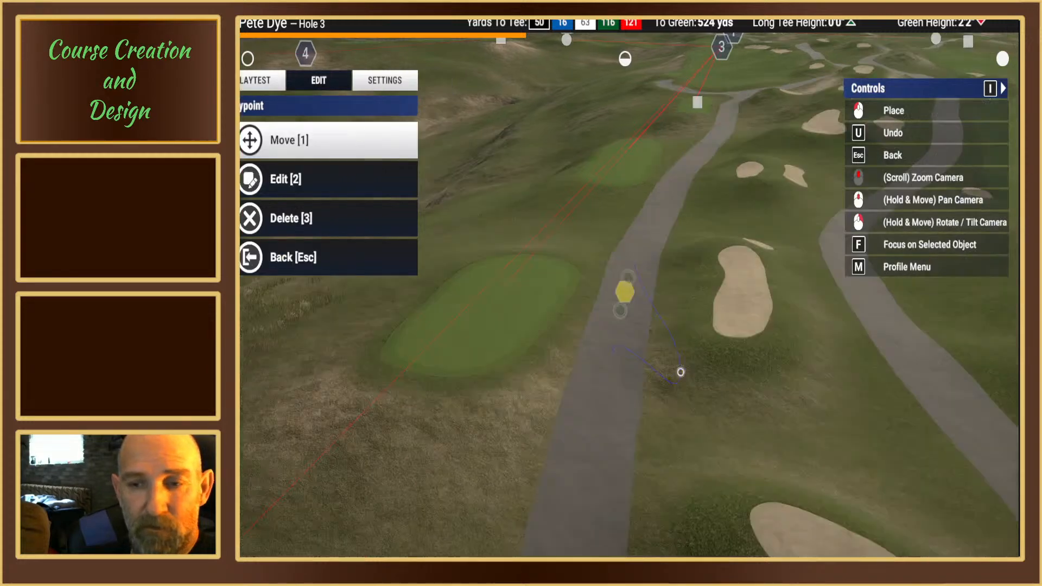
{"action": "left_click", "coordinate": [622, 290]}
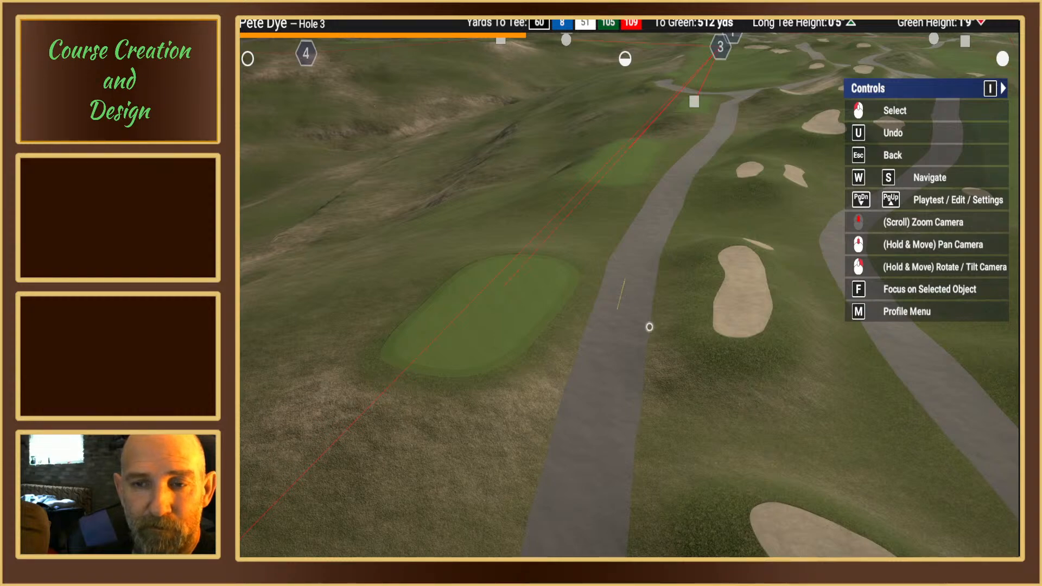
{"action": "key", "text": "Escape"}
Step: Set the playtest tee set to Blue and start playing hole 3
{"action": "right_click_drag", "start_coordinate": [650, 325], "coordinate": [629, 263]}
{"action": "right_click_drag", "start_coordinate": [629, 306], "coordinate": [640, 358]}
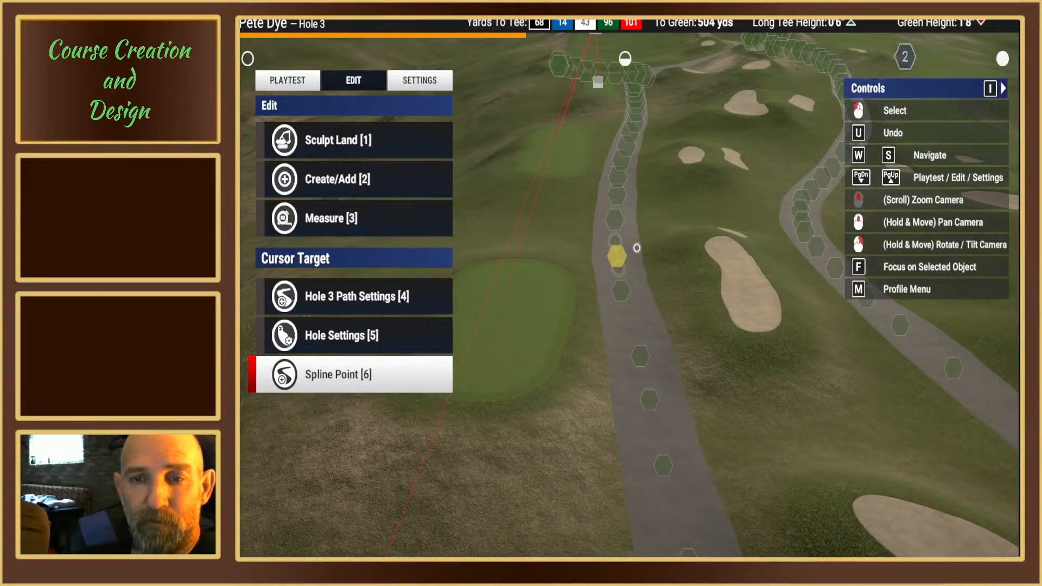
{"action": "scroll", "coordinate": [519, 232], "scroll_direction": "down", "scroll_amount": 4}
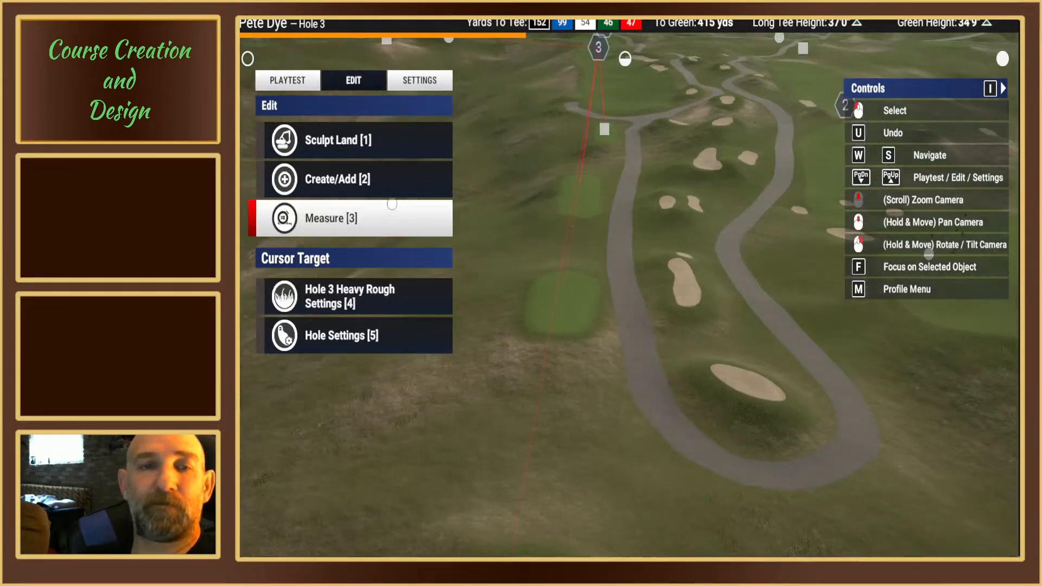
{"action": "left_click", "coordinate": [284, 85]}
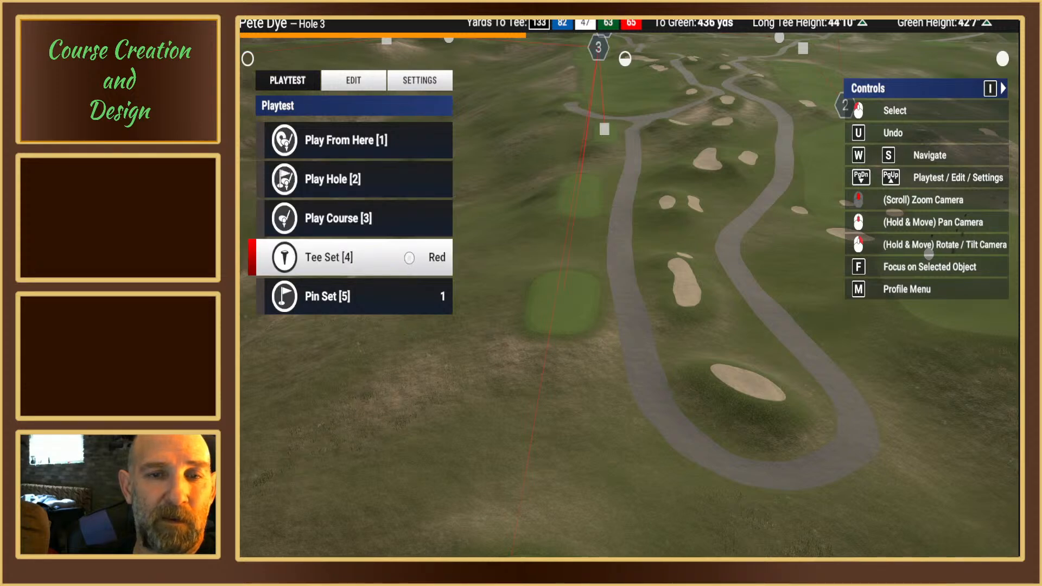
{"action": "left_click", "coordinate": [440, 259]}
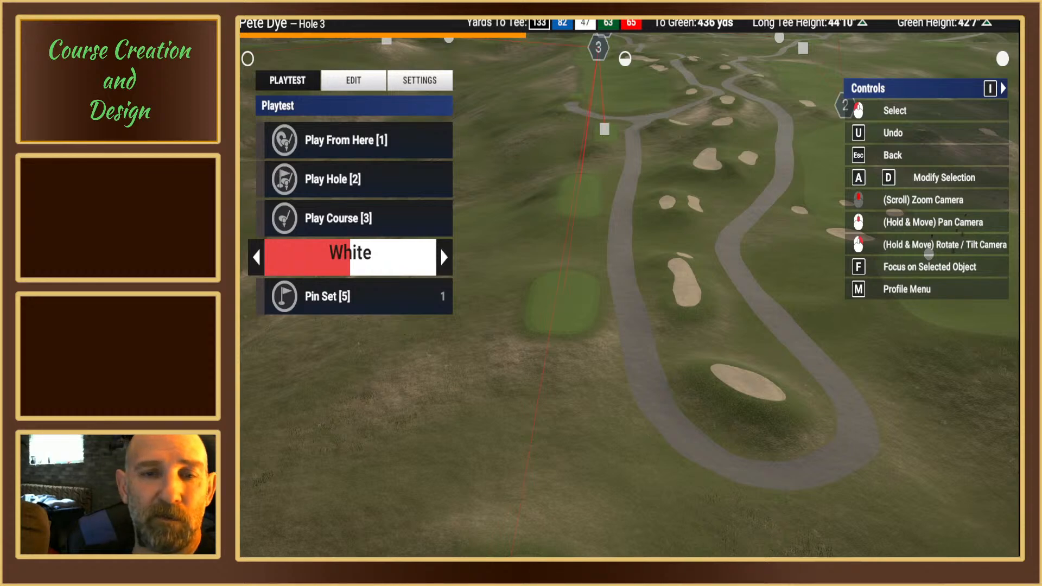
{"action": "left_click", "coordinate": [343, 180]}
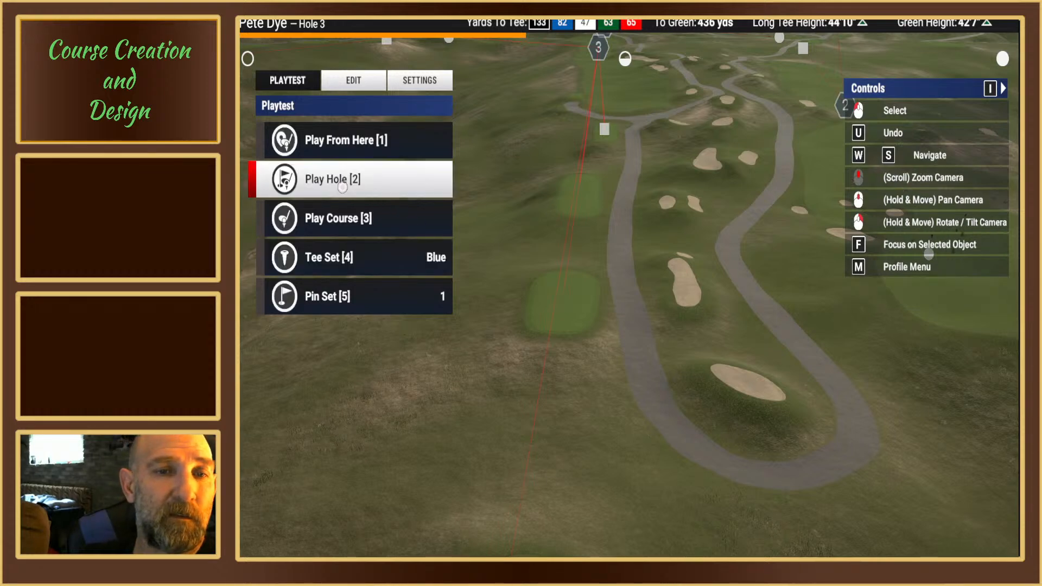
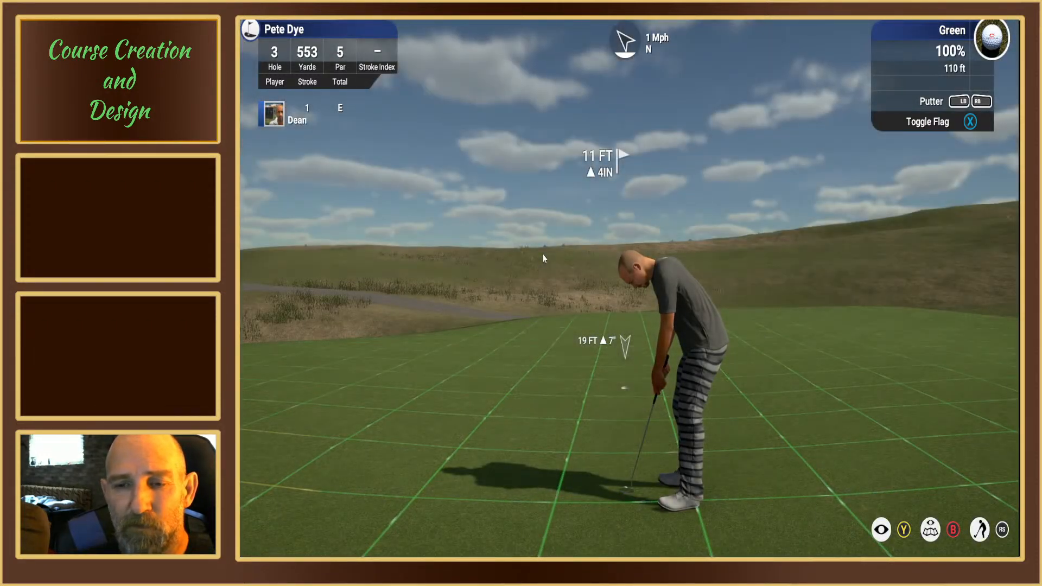
Step: Leave the Hole 3 practice round and return to editing the course
{"action": "key", "text": "Escape"}
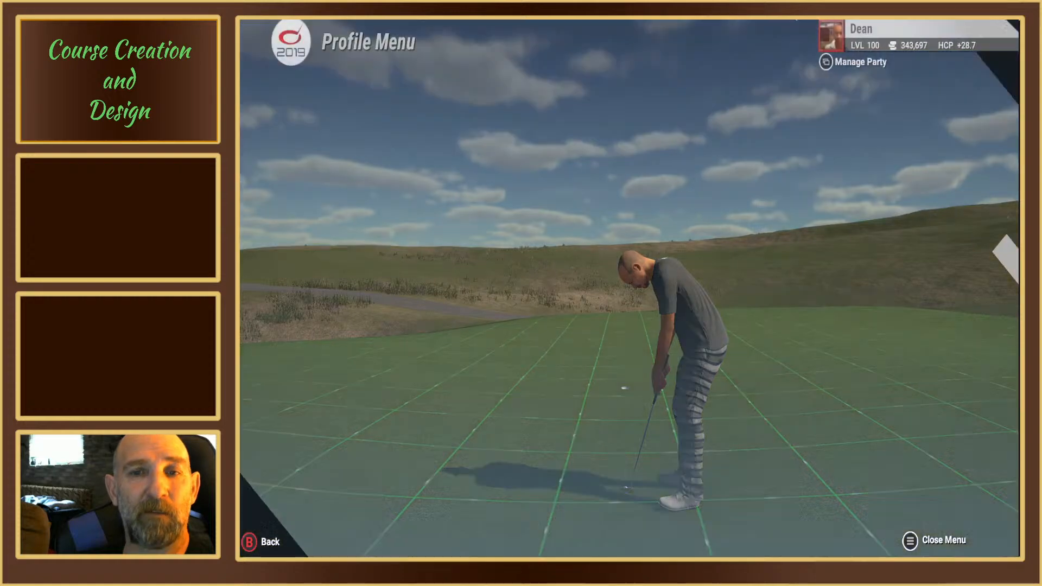
{"action": "key", "text": "Up"}
{"action": "key", "text": "Up"}
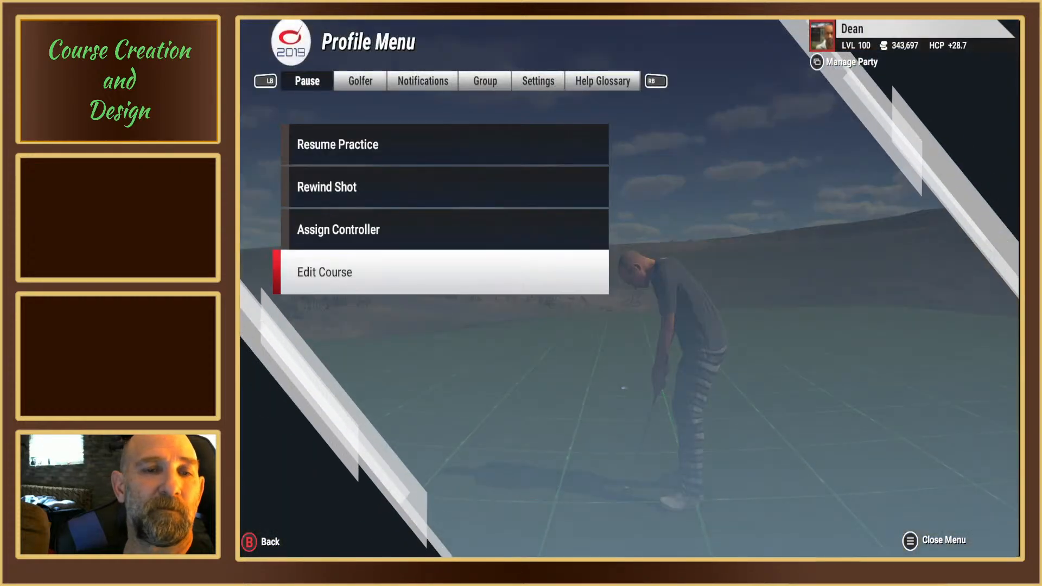
{"action": "key", "text": "Return"}
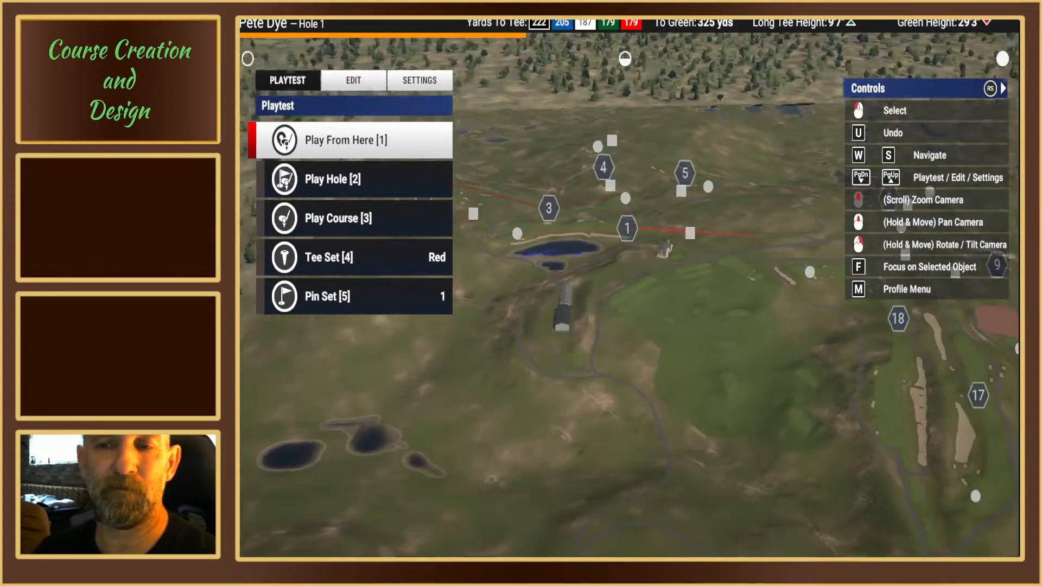
Step: Fly over to Hole 3 and examine its fairway and rough edges on the way to the green
{"action": "scroll", "coordinate": [629, 295], "scroll_direction": "up", "scroll_amount": 5}
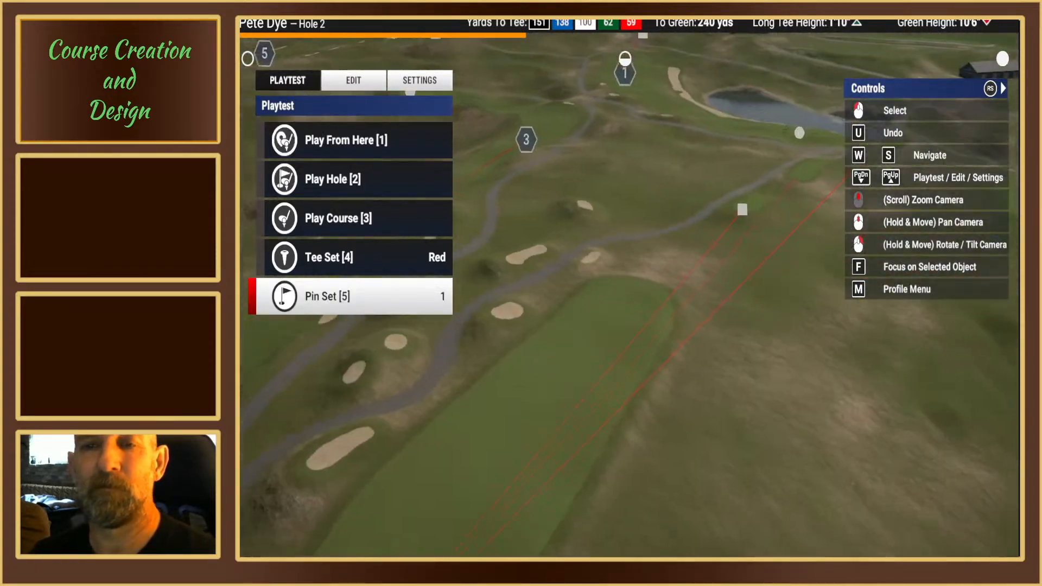
{"action": "scroll", "coordinate": [677, 356], "scroll_direction": "up", "scroll_amount": 4}
{"action": "mouse_move", "coordinate": [677, 356]}
{"action": "right_mouse_down"}
{"action": "mouse_move", "coordinate": [677, 299]}
{"action": "mouse_move", "coordinate": [673, 369]}
{"action": "right_mouse_up"}
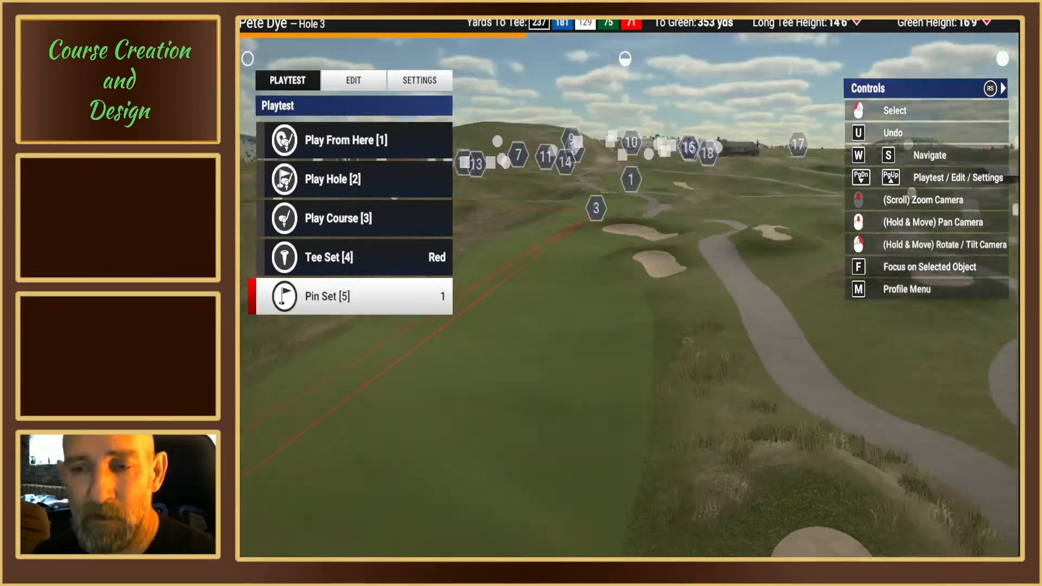
{"action": "middle_click_drag", "start_coordinate": [623, 281], "coordinate": [760, 281]}
{"action": "mouse_move", "coordinate": [623, 282]}
{"action": "right_mouse_down"}
{"action": "mouse_move", "coordinate": [623, 247]}
{"action": "mouse_move", "coordinate": [623, 301]}
{"action": "right_mouse_up"}
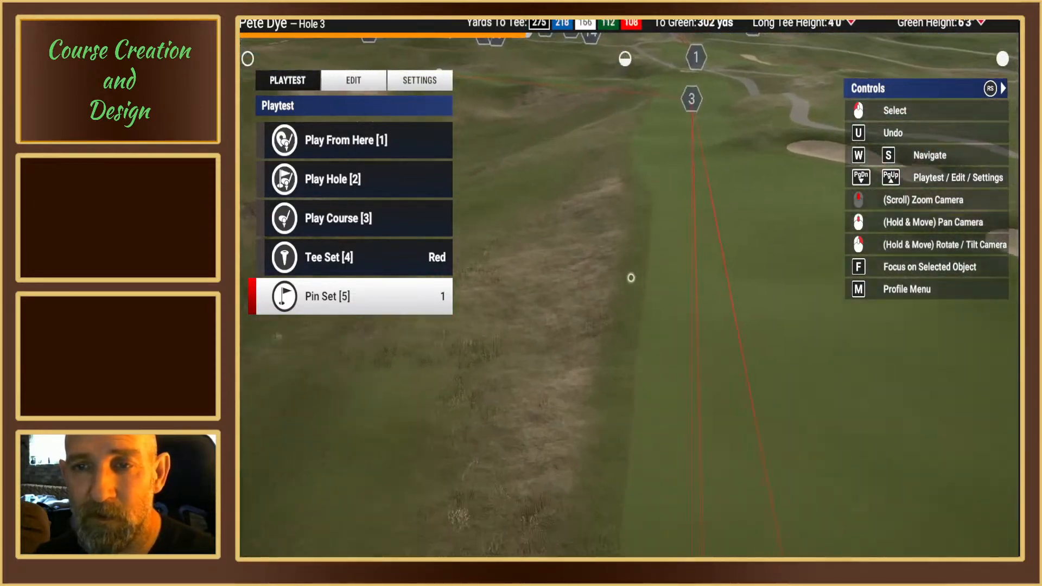
{"action": "key", "text": "4"}
{"action": "middle_click_drag", "start_coordinate": [624, 284], "coordinate": [630, 369]}
{"action": "right_click_drag", "start_coordinate": [624, 283], "coordinate": [624, 320]}
{"action": "key", "text": "w"}
{"action": "middle_click_drag", "start_coordinate": [624, 283], "coordinate": [619, 333]}
{"action": "key", "text": "w"}
{"action": "right_click_drag", "start_coordinate": [625, 284], "coordinate": [624, 326]}
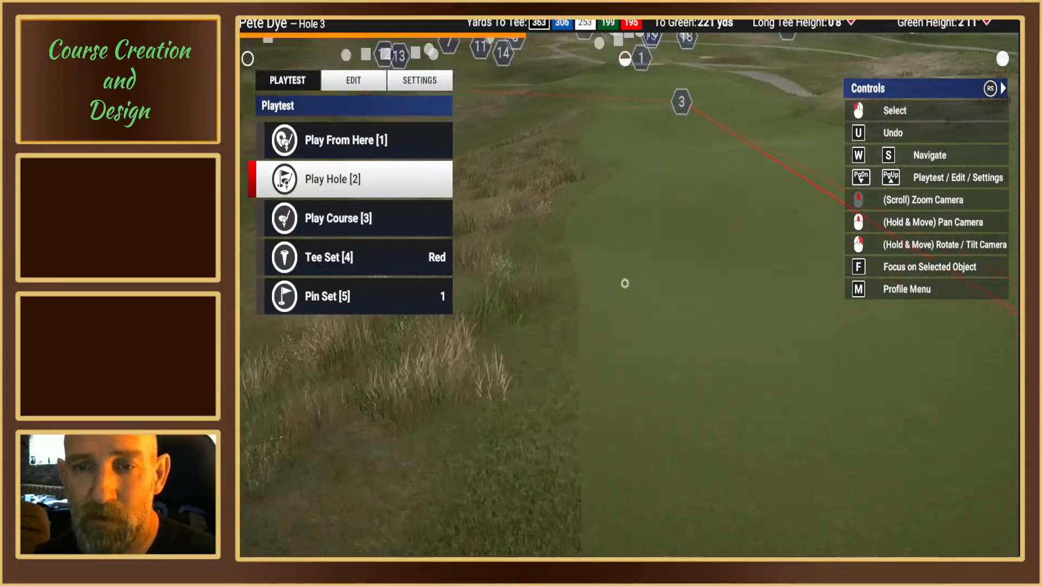
{"action": "key", "text": "w"}
{"action": "middle_click_drag", "start_coordinate": [623, 283], "coordinate": [521, 288]}
{"action": "mouse_move", "coordinate": [624, 283]}
{"action": "right_mouse_down"}
{"action": "mouse_move", "coordinate": [627, 245]}
{"action": "mouse_move", "coordinate": [624, 284]}
{"action": "right_mouse_up"}
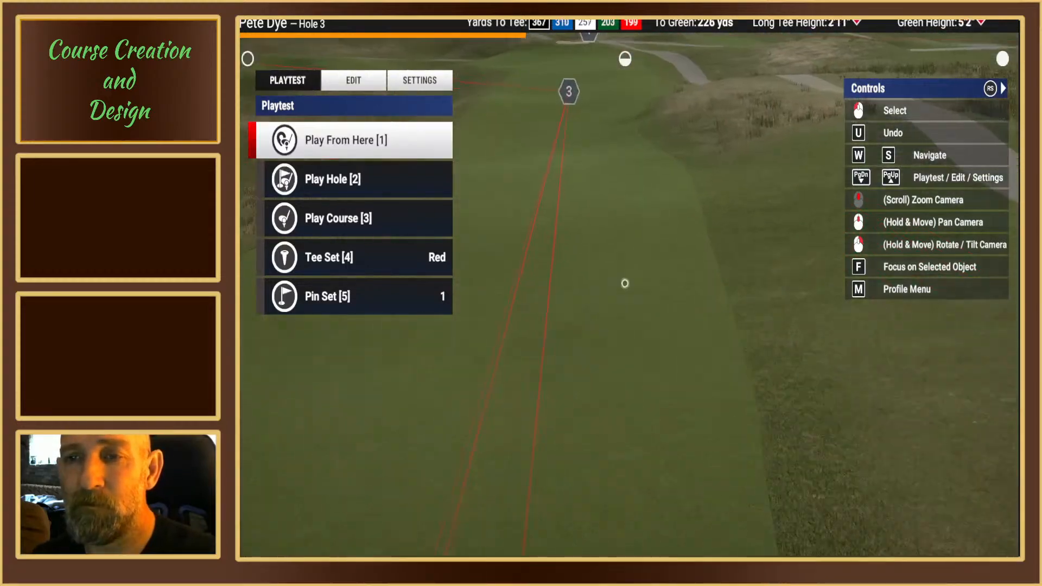
{"action": "middle_click_drag", "start_coordinate": [624, 283], "coordinate": [676, 272]}
{"action": "key", "text": "w"}
{"action": "right_click_drag", "start_coordinate": [676, 272], "coordinate": [656, 255]}
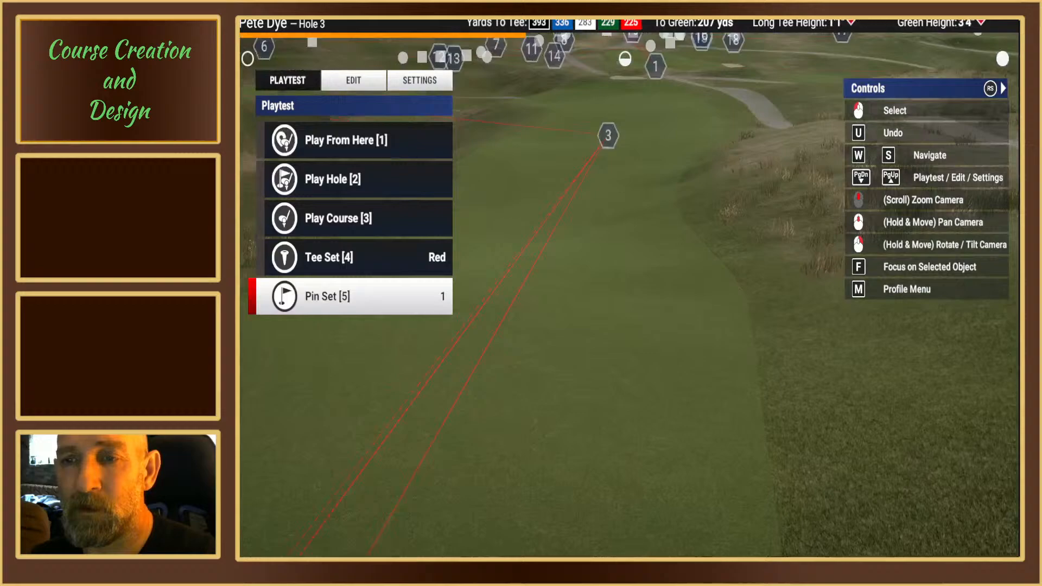
{"action": "middle_click_drag", "start_coordinate": [521, 280], "coordinate": [684, 290]}
{"action": "key", "text": "w"}
{"action": "mouse_move", "coordinate": [597, 285]}
{"action": "right_mouse_down"}
{"action": "mouse_move", "coordinate": [600, 244]}
{"action": "mouse_move", "coordinate": [597, 284]}
{"action": "right_mouse_up"}
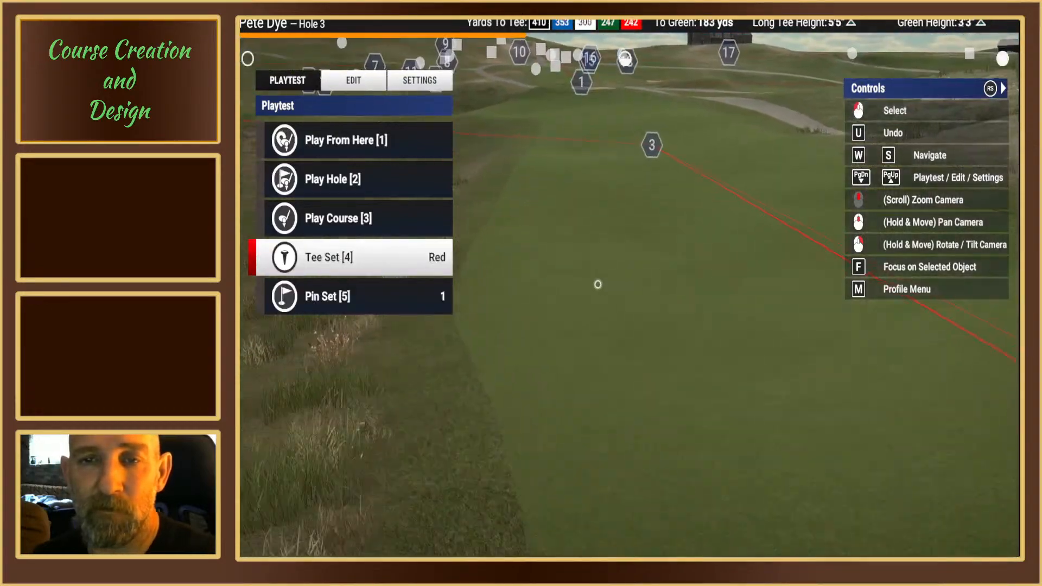
{"action": "mouse_move", "coordinate": [598, 284]}
{"action": "middle_mouse_down"}
{"action": "mouse_move", "coordinate": [623, 283]}
{"action": "mouse_move", "coordinate": [614, 281]}
{"action": "middle_mouse_up"}
{"action": "key", "text": "w"}
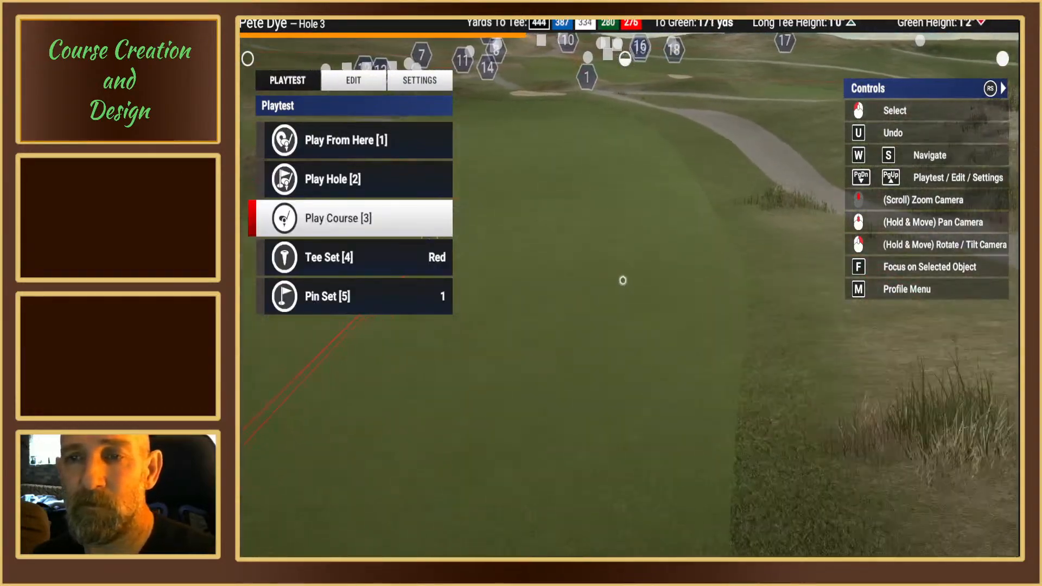
{"action": "key", "text": "w"}
Step: Examine the Hole 3 approach and the fairway surround beside the green and cart path
{"action": "key", "text": "w"}
{"action": "right_click_drag", "start_coordinate": [614, 281], "coordinate": [521, 281]}
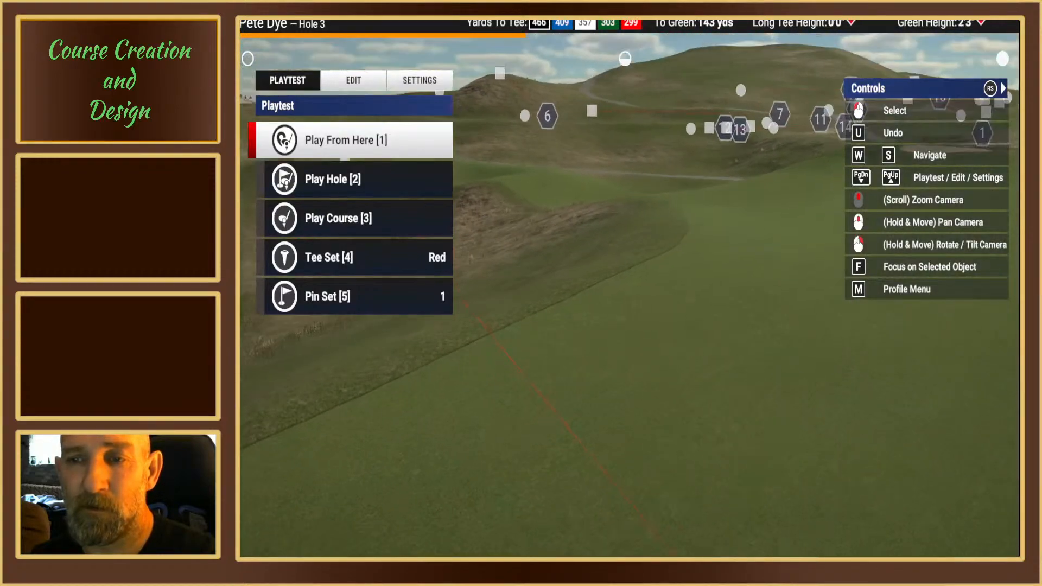
{"action": "right_click_drag", "start_coordinate": [623, 238], "coordinate": [703, 278]}
{"action": "key", "text": "w"}
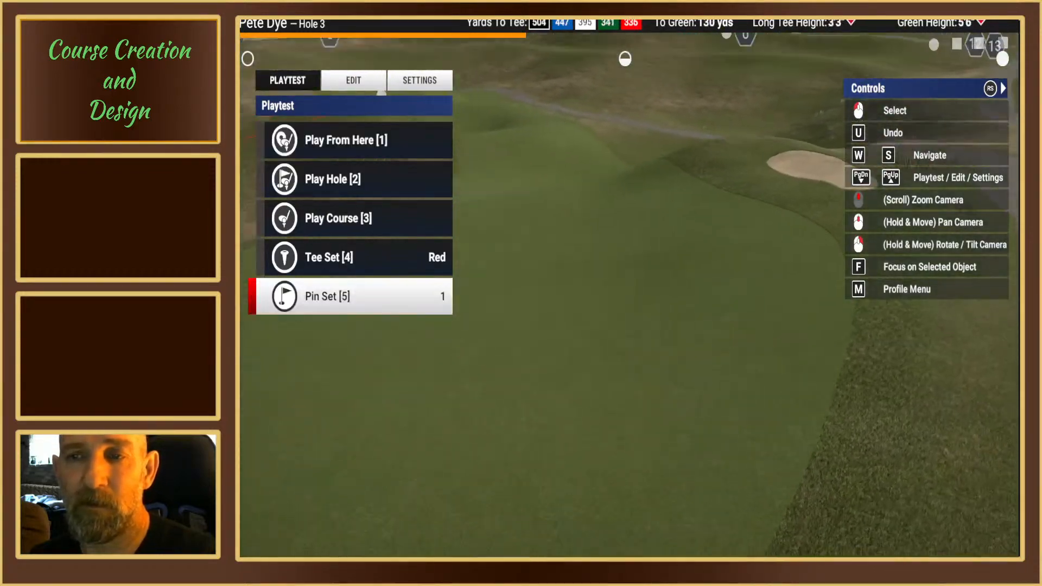
{"action": "right_click_drag", "start_coordinate": [624, 282], "coordinate": [570, 284]}
{"action": "key", "text": "w"}
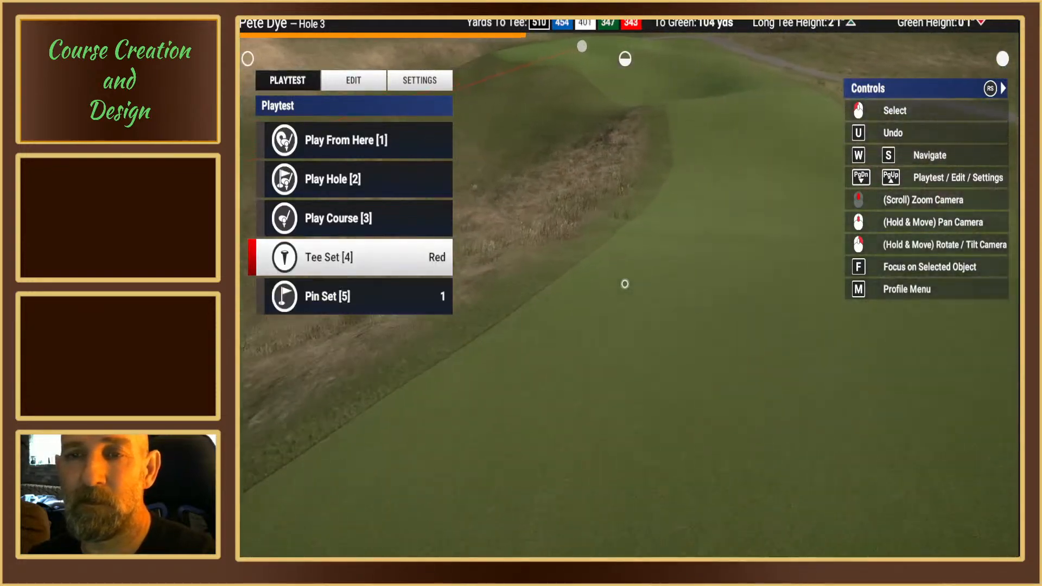
{"action": "key", "text": "w"}
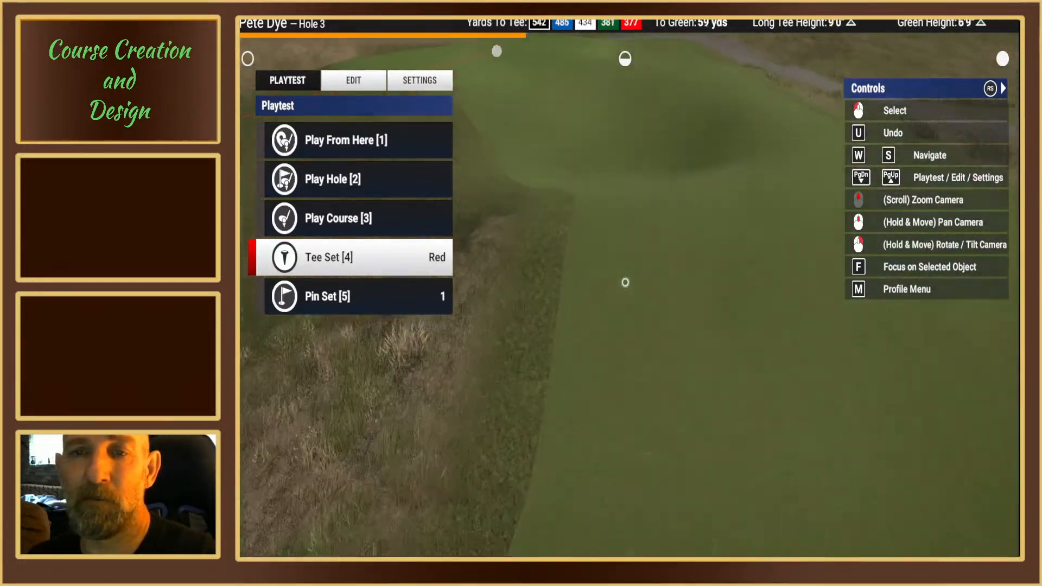
{"action": "key", "text": "w"}
{"action": "right_click_drag", "start_coordinate": [625, 282], "coordinate": [547, 277]}
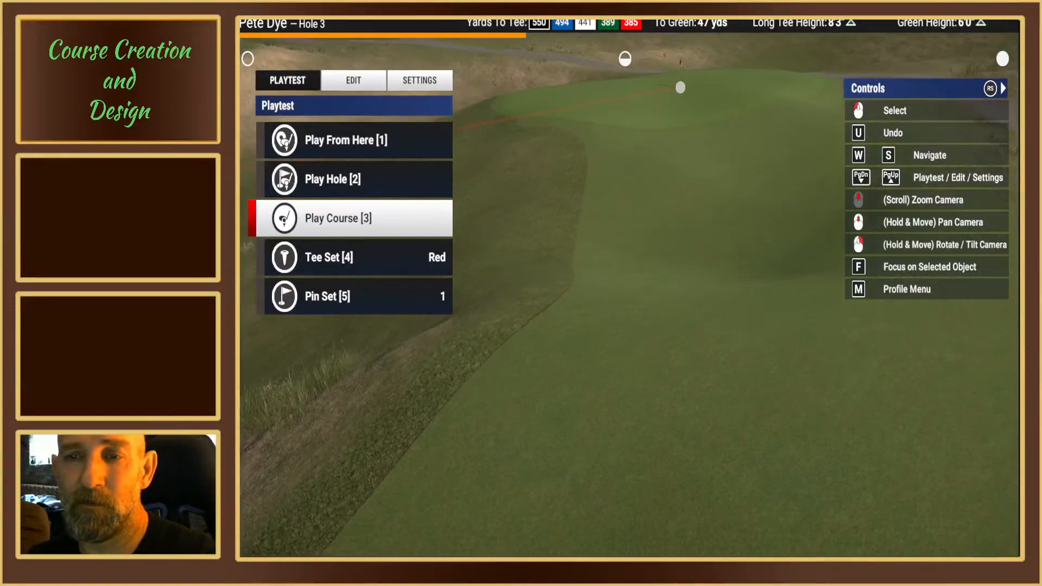
{"action": "key", "text": "w"}
{"action": "right_click_drag", "start_coordinate": [628, 284], "coordinate": [622, 59]}
{"action": "key", "text": "w"}
{"action": "key", "text": "w"}
{"action": "key", "text": "w"}
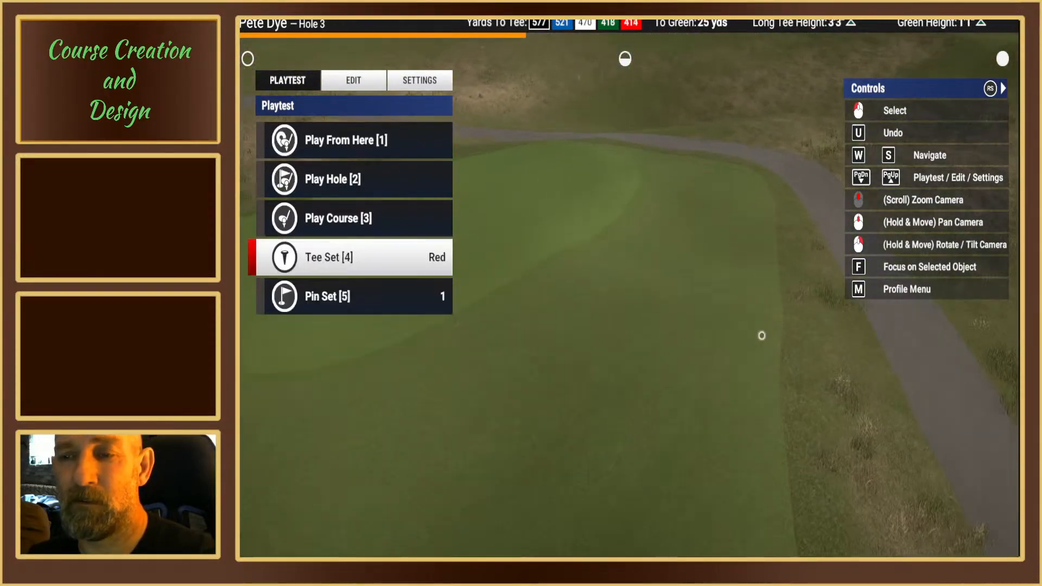
Step: Move the fairway spline point on the cart-path side of the Hole 3 green to a slightly different spot along that edge
{"action": "key", "text": "Page_Up"}
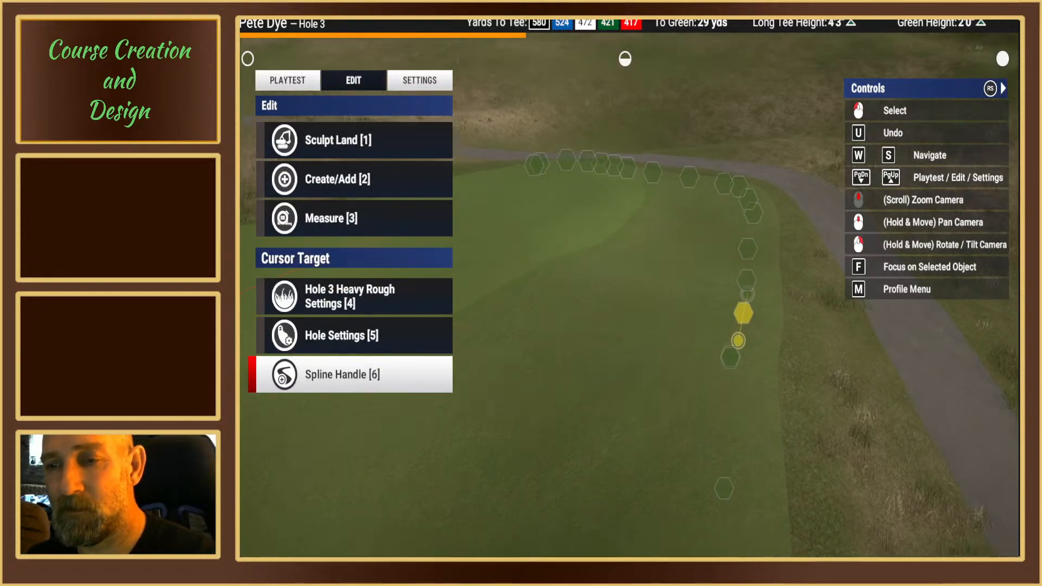
{"action": "right_click_drag", "start_coordinate": [743, 313], "coordinate": [748, 348]}
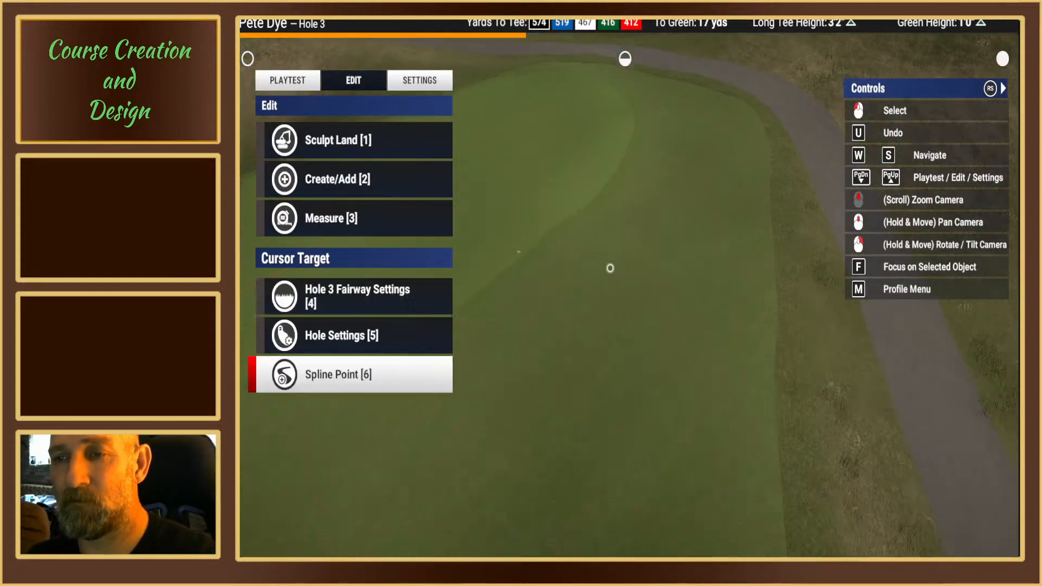
{"action": "middle_click_drag", "start_coordinate": [610, 268], "coordinate": [686, 221]}
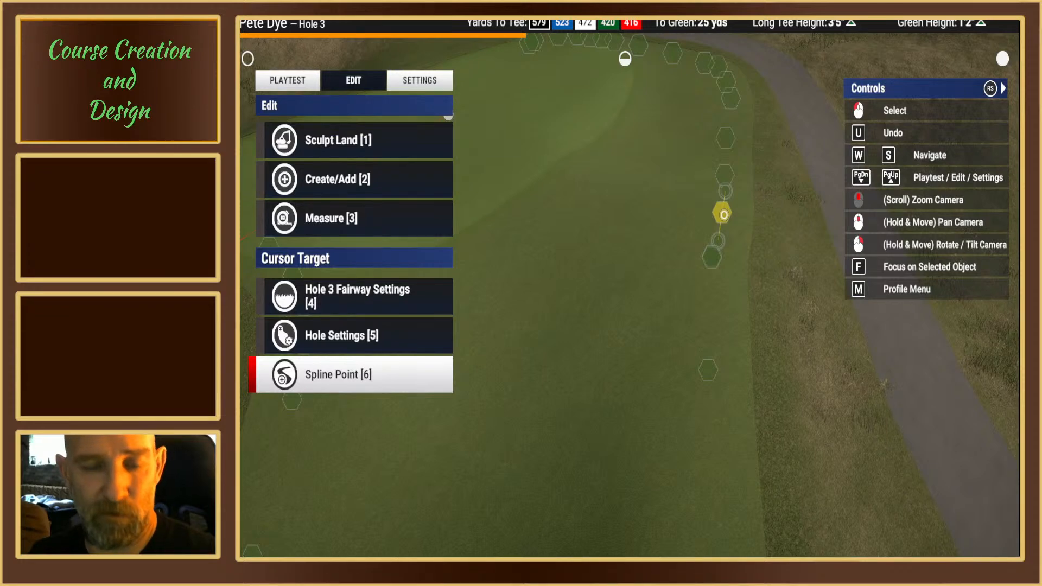
{"action": "key", "text": "6"}
{"action": "key", "text": "1"}
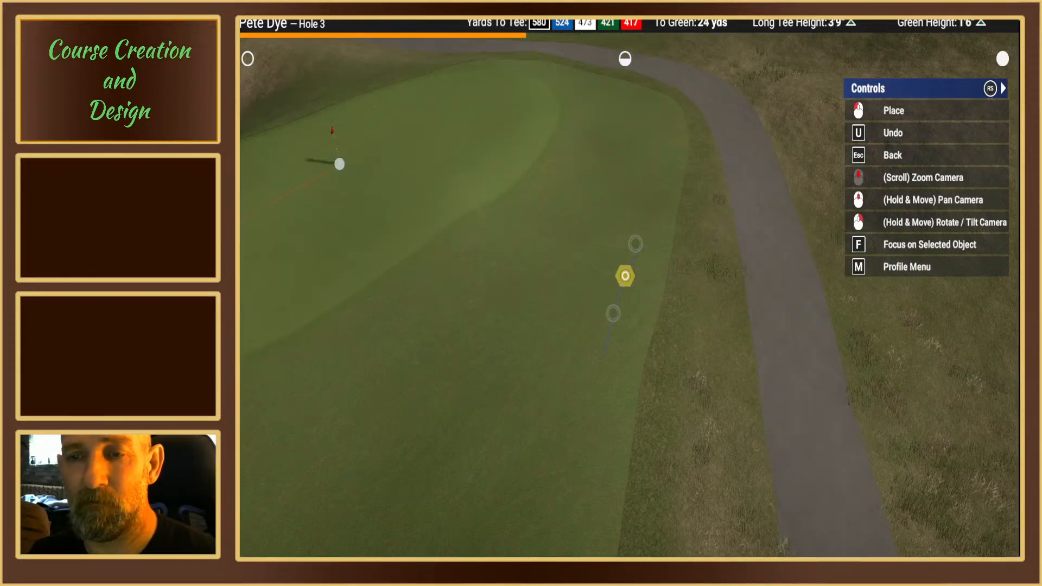
{"action": "left_click", "coordinate": [624, 276]}
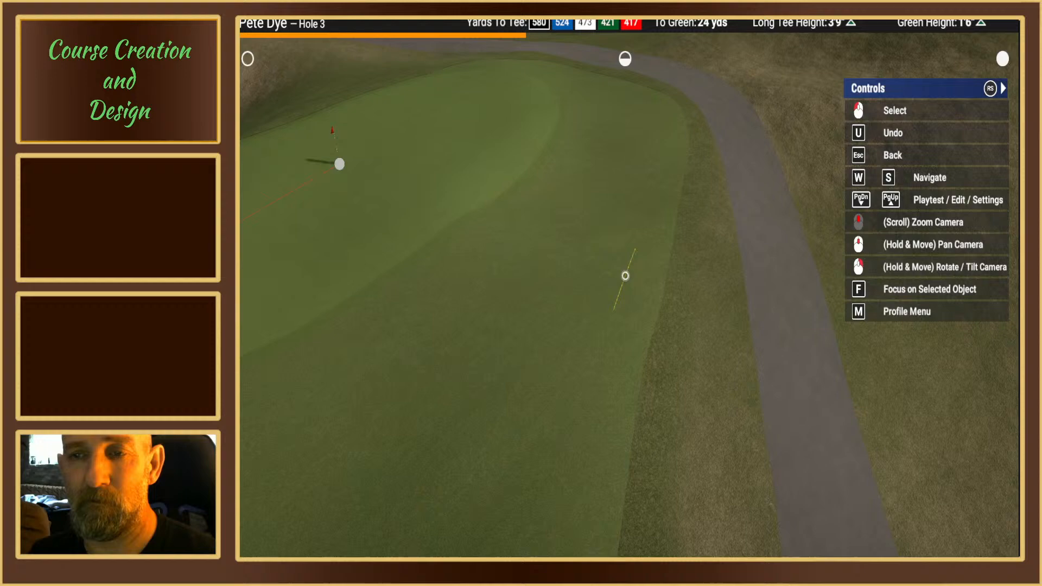
{"action": "left_click", "coordinate": [624, 276]}
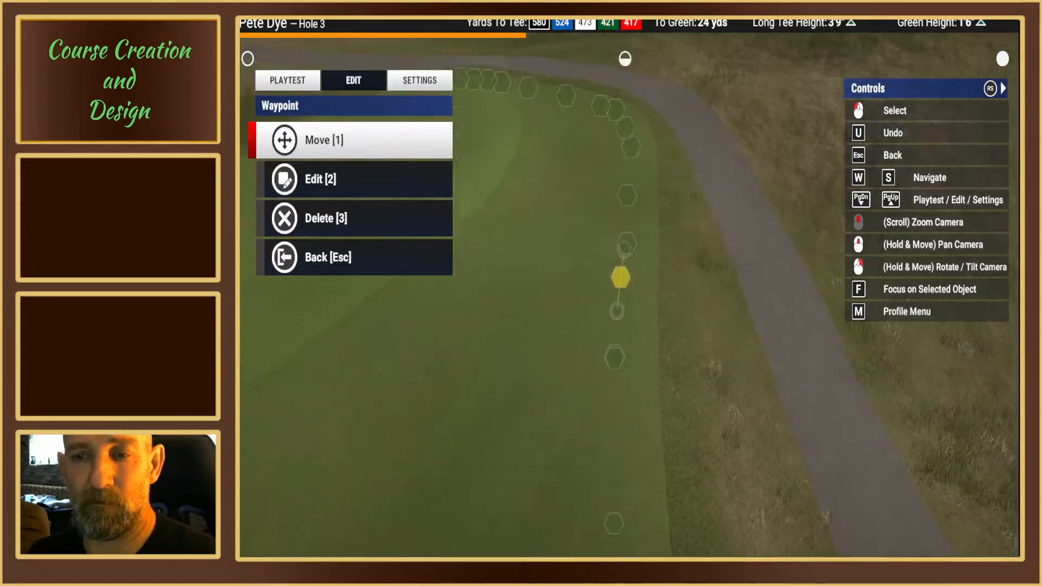
{"action": "key", "text": "Escape"}
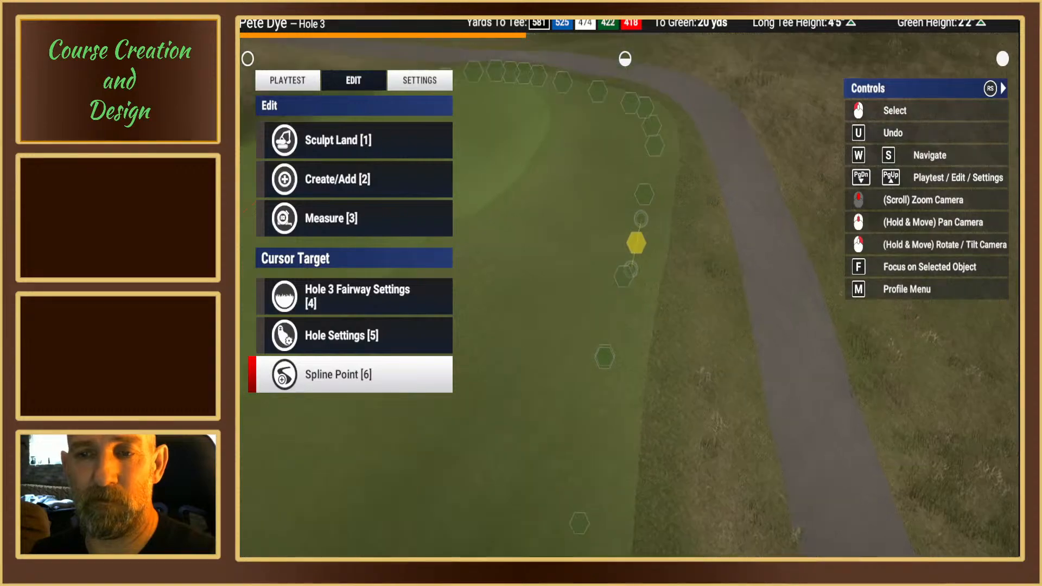
Step: Move the spline point at the near corner of the Hole 3 green, where the hole line crosses, inward onto the green
{"action": "key", "text": "3"}
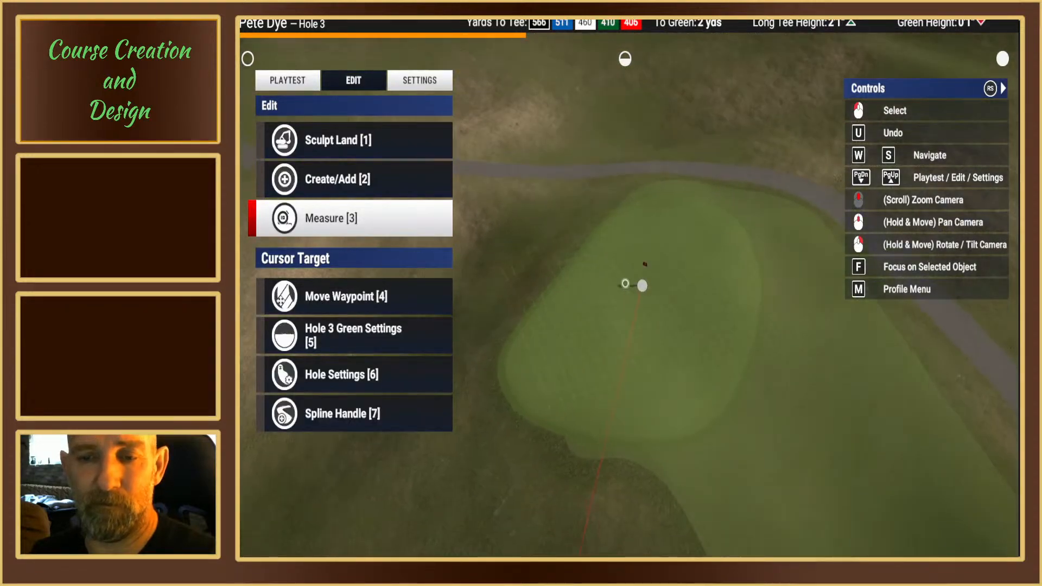
{"action": "key", "text": "7"}
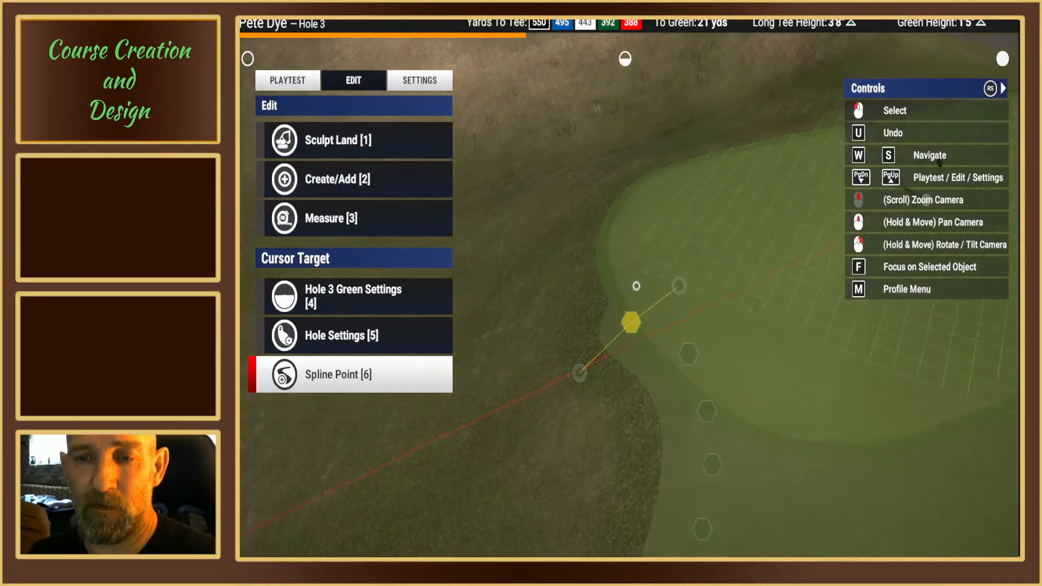
{"action": "scroll", "coordinate": [636, 285], "scroll_direction": "up", "scroll_amount": 4}
{"action": "mouse_move", "coordinate": [635, 285]}
{"action": "right_mouse_down"}
{"action": "mouse_move", "coordinate": [636, 195]}
{"action": "mouse_move", "coordinate": [630, 275]}
{"action": "right_mouse_up"}
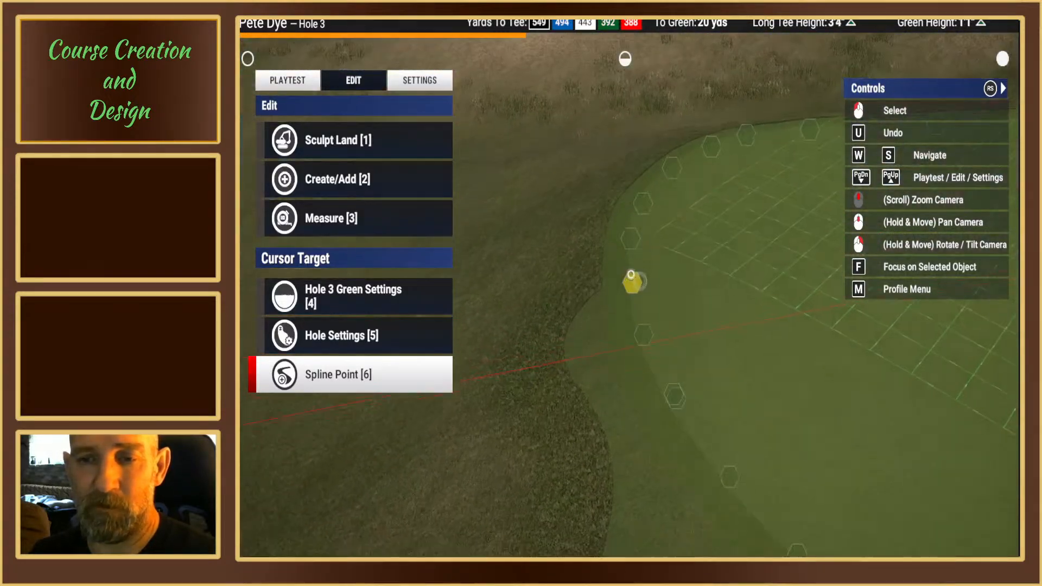
{"action": "middle_click_drag", "start_coordinate": [630, 274], "coordinate": [623, 216]}
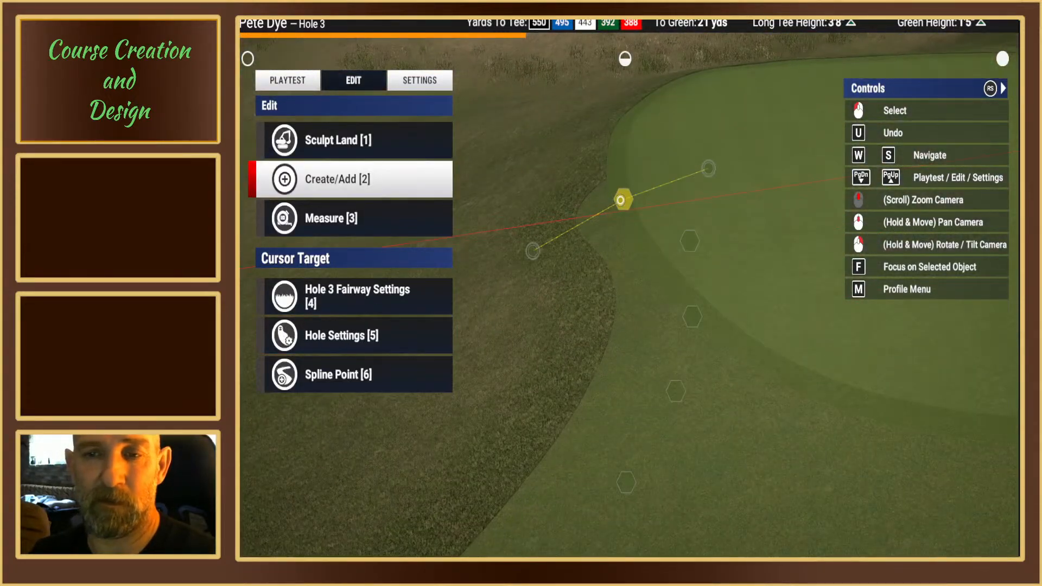
{"action": "left_click", "coordinate": [620, 200]}
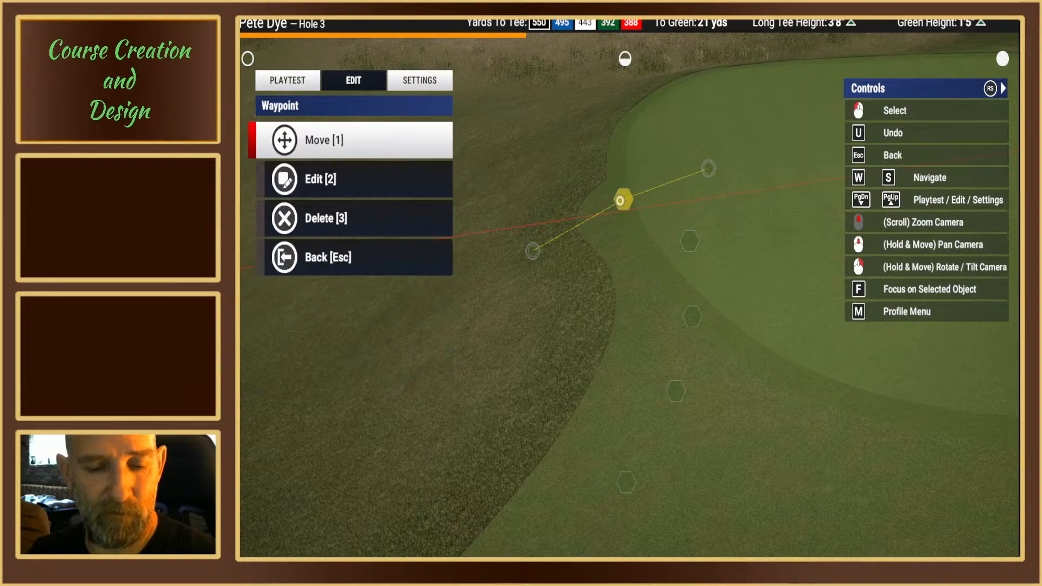
{"action": "key", "text": "1"}
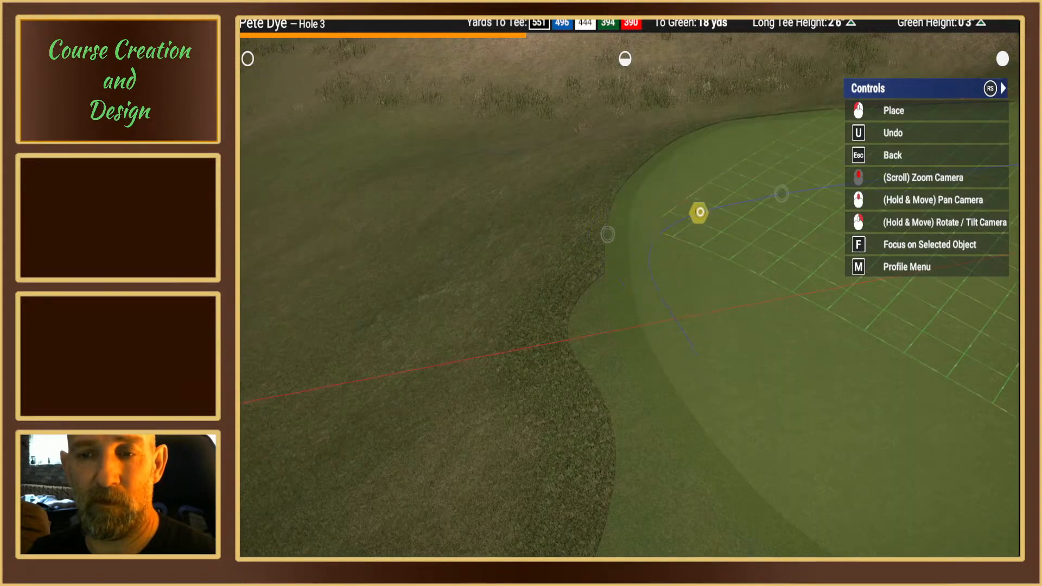
{"action": "left_click", "coordinate": [706, 209]}
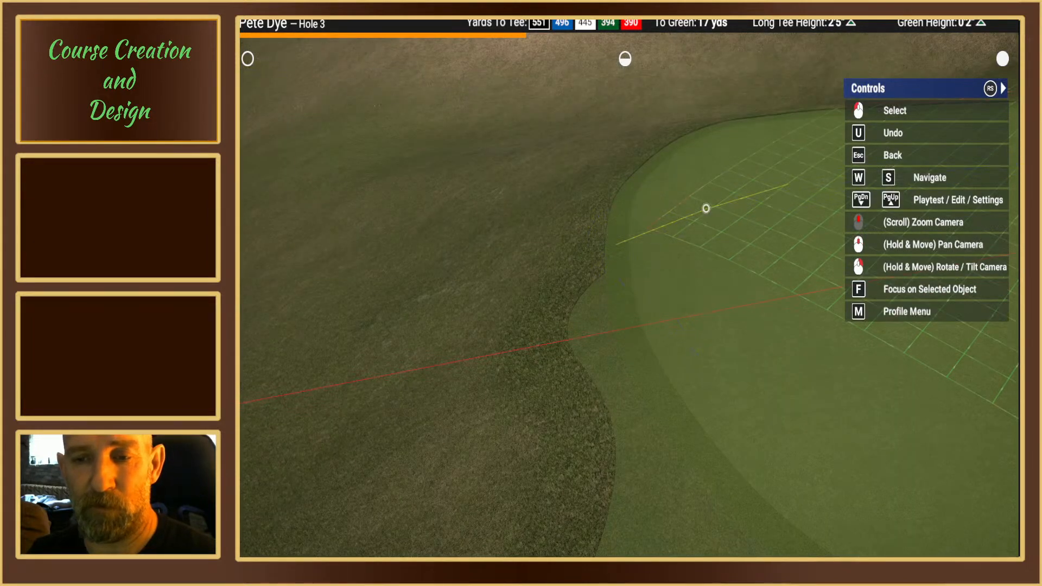
{"action": "left_click", "coordinate": [706, 208]}
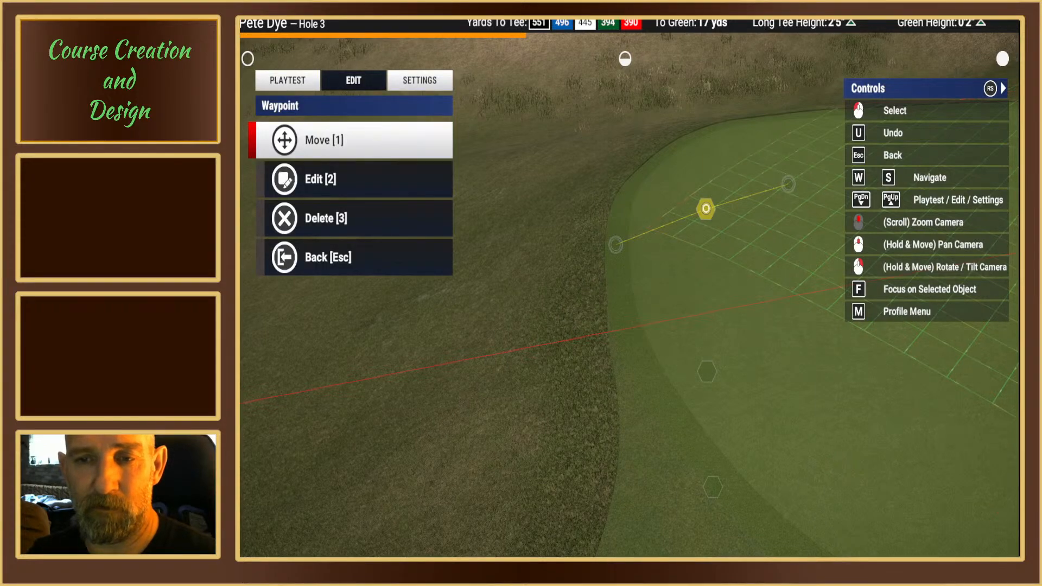
{"action": "right_click_drag", "start_coordinate": [705, 208], "coordinate": [618, 304]}
{"action": "key", "text": "Escape"}
Step: Shift the selected spline point along the side of the Hole 3 green until it sits inside the edge, level with the pin
{"action": "scroll", "coordinate": [621, 284], "scroll_direction": "down", "scroll_amount": 5}
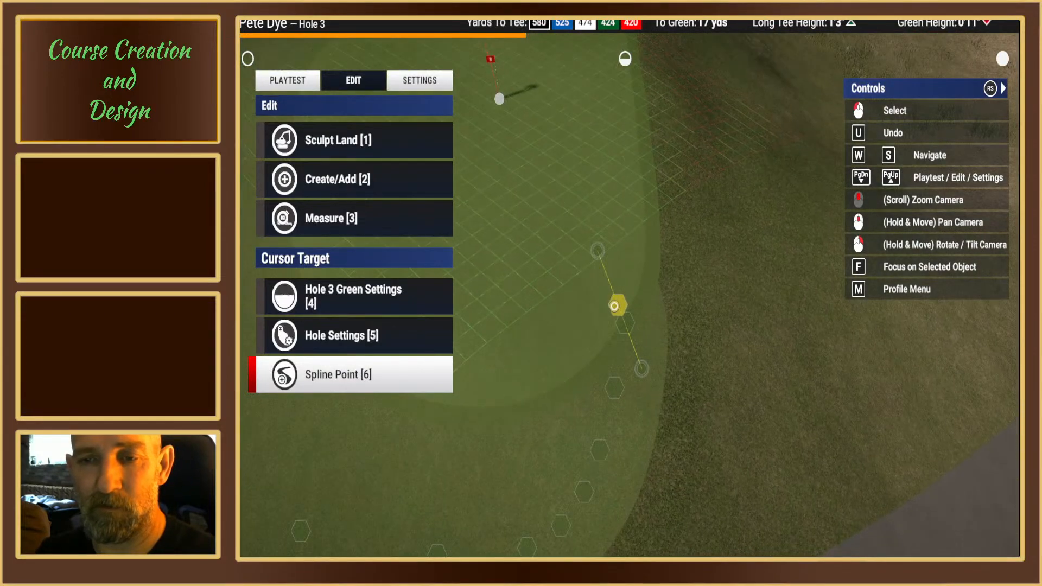
{"action": "left_click", "coordinate": [616, 305]}
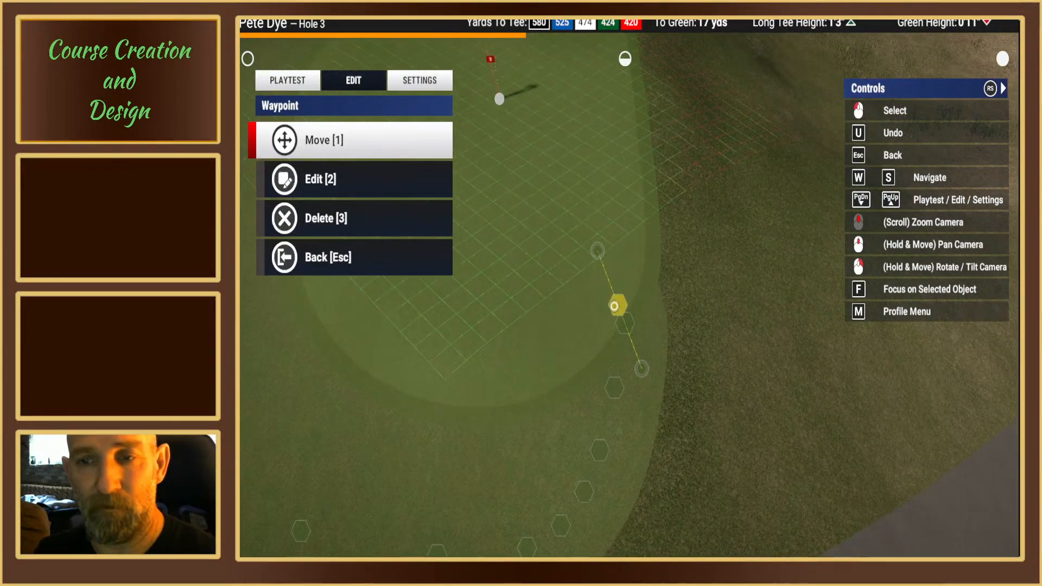
{"action": "key", "text": "1"}
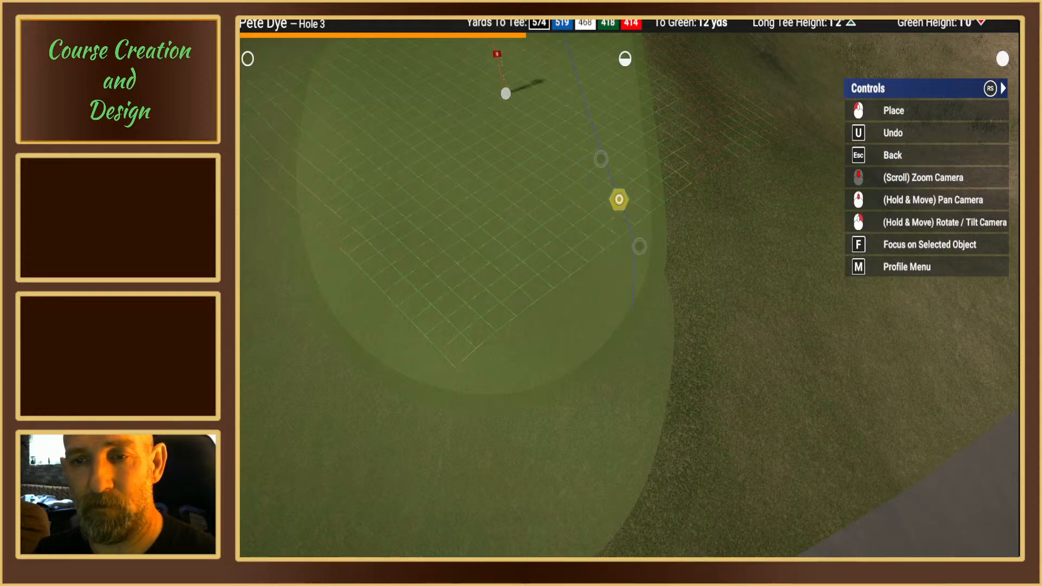
{"action": "left_click", "coordinate": [618, 185]}
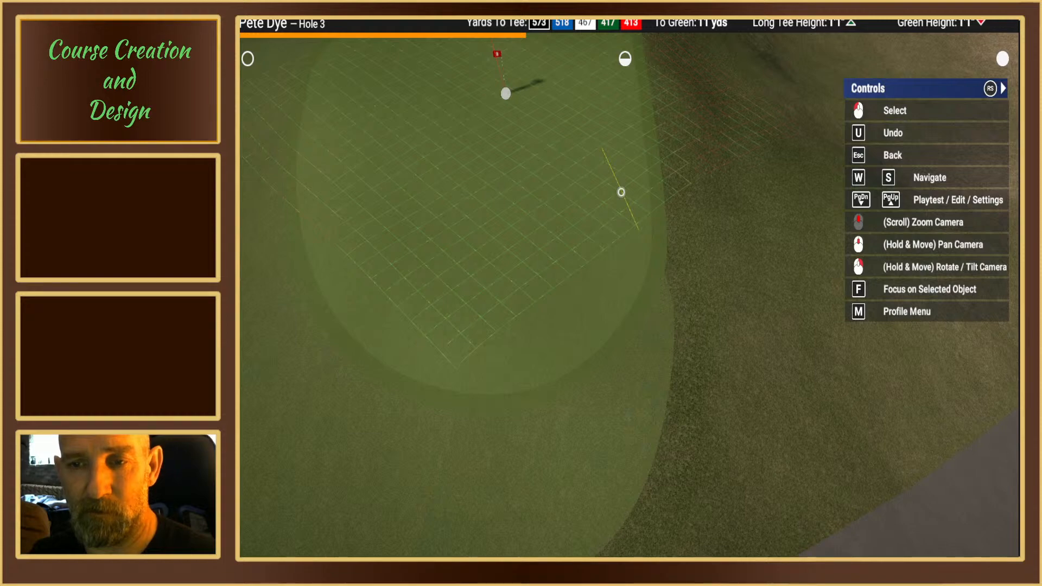
{"action": "left_click", "coordinate": [621, 192]}
{"action": "key", "text": "1"}
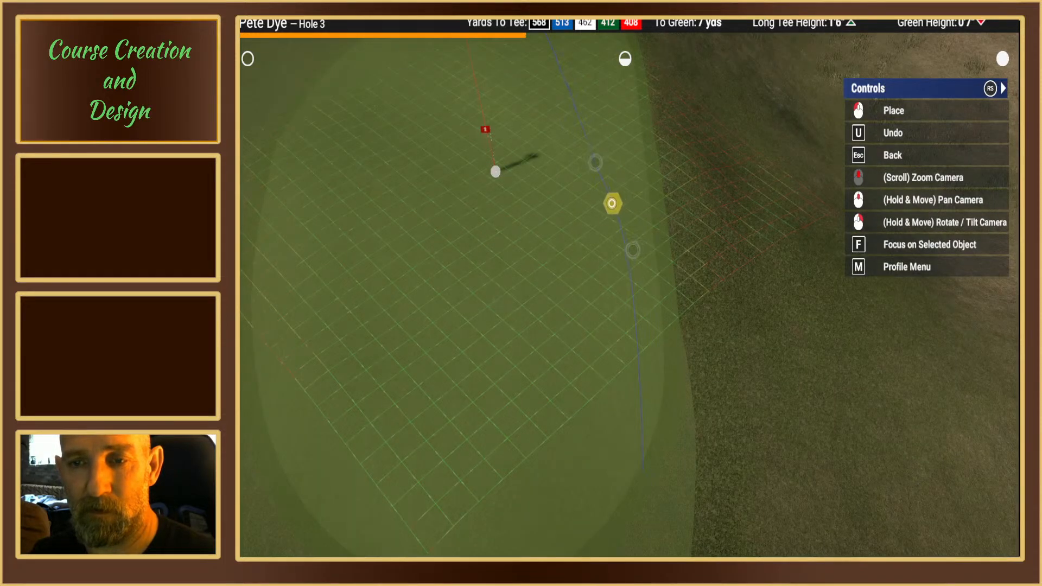
{"action": "left_click", "coordinate": [606, 204]}
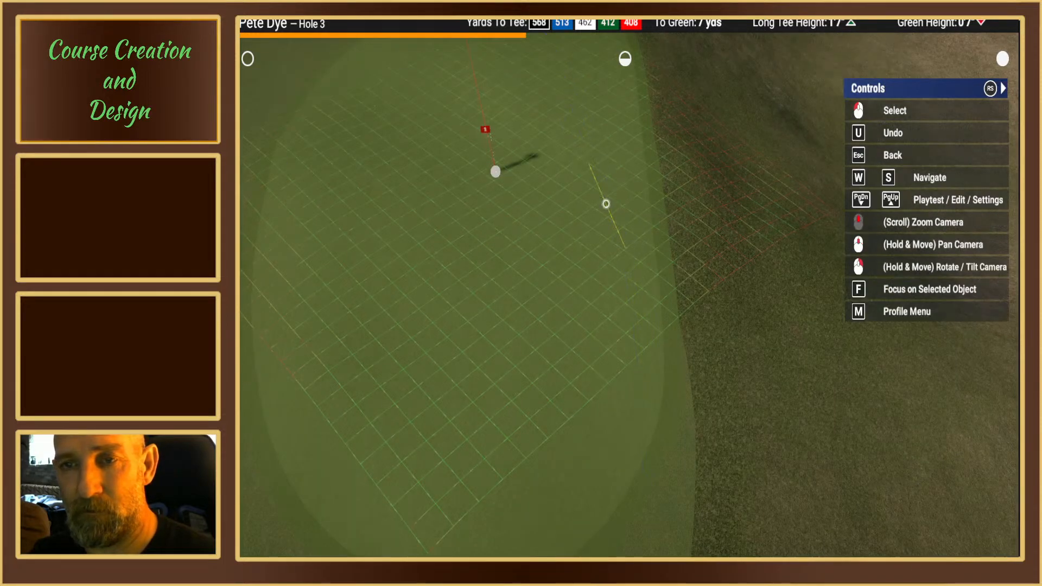
{"action": "left_click", "coordinate": [606, 204]}
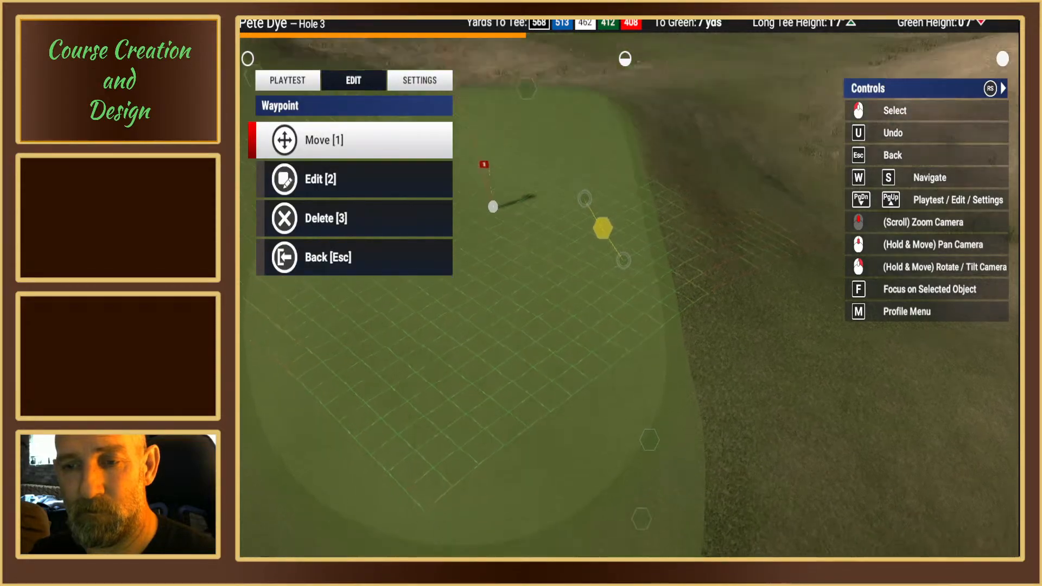
{"action": "right_click_drag", "start_coordinate": [606, 203], "coordinate": [398, 149]}
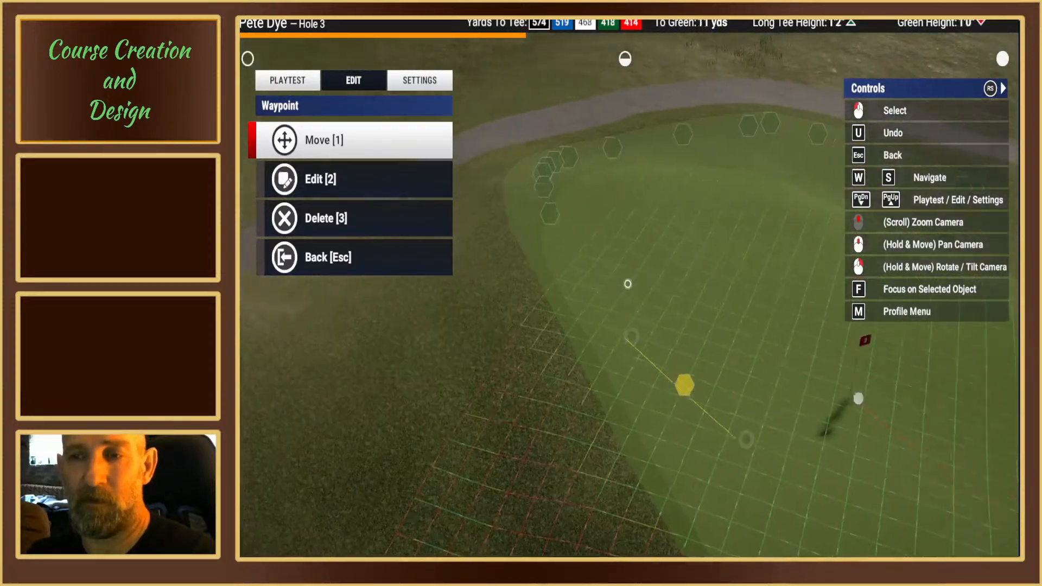
{"action": "key", "text": "Escape"}
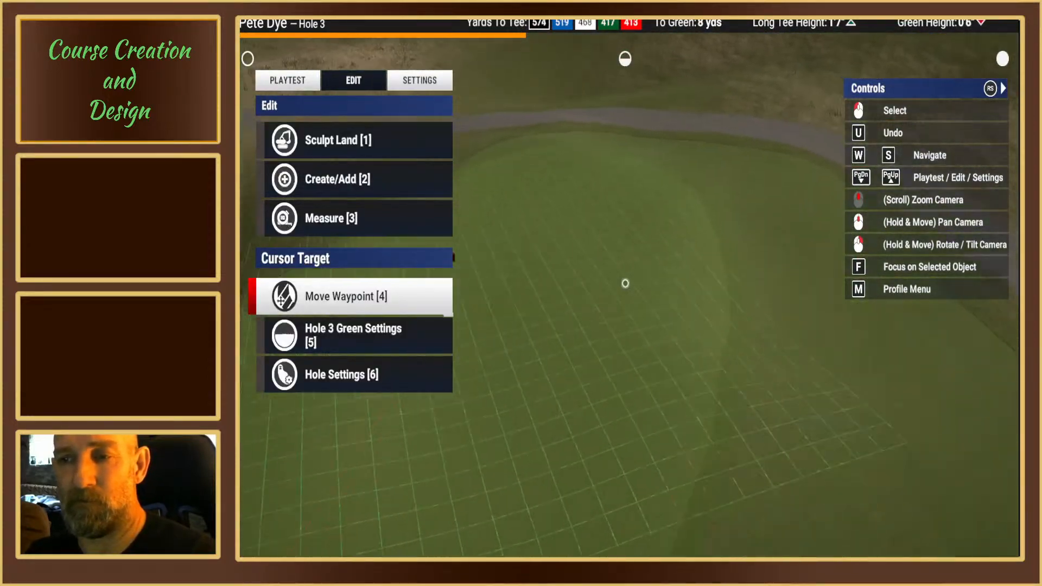
Step: Examine the outline of the Hole 3 green and the surrounding fairway, both from overhead and from the approach side
{"action": "key", "text": "1"}
{"action": "right_click_drag", "start_coordinate": [655, 297], "coordinate": [656, 291]}
{"action": "scroll", "coordinate": [625, 291], "scroll_direction": "up", "scroll_amount": 3}
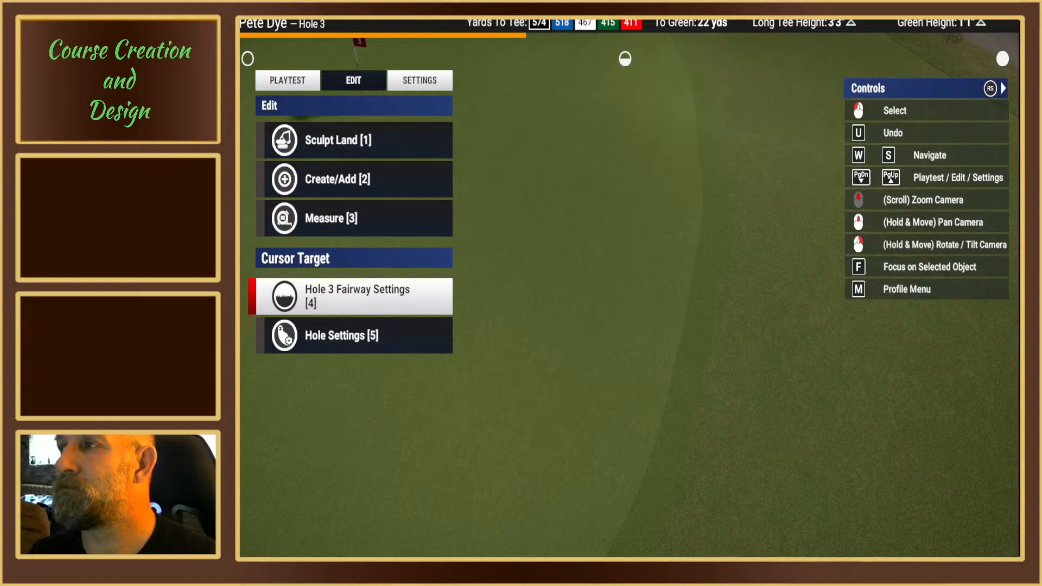
{"action": "right_click_drag", "start_coordinate": [676, 305], "coordinate": [646, 293]}
{"action": "middle_click_drag", "start_coordinate": [625, 284], "coordinate": [630, 277]}
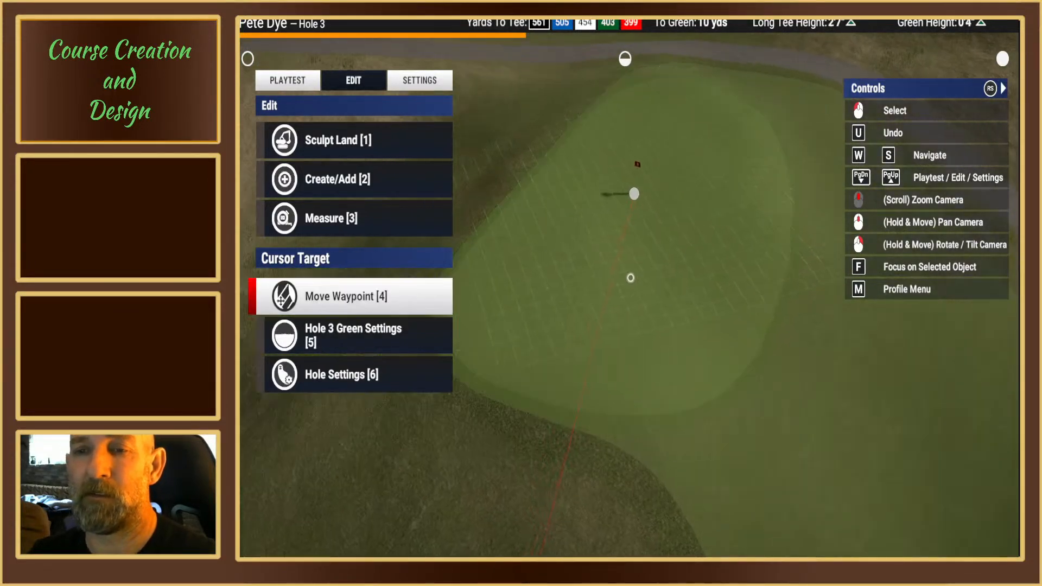
{"action": "scroll", "coordinate": [630, 277], "scroll_direction": "down", "scroll_amount": 3}
{"action": "right_click_drag", "start_coordinate": [638, 228], "coordinate": [705, 266]}
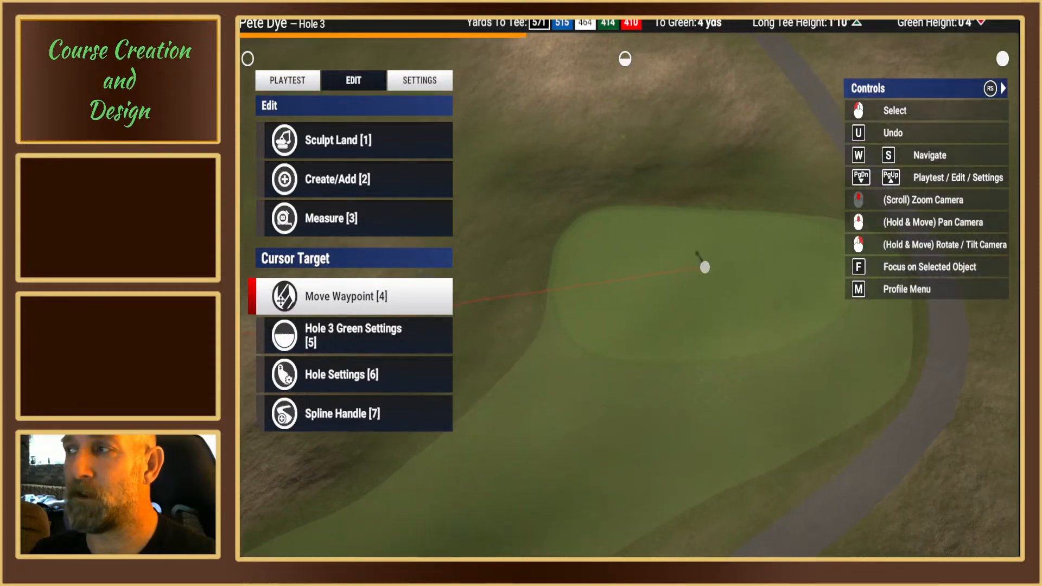
{"action": "middle_click_drag", "start_coordinate": [707, 276], "coordinate": [561, 281]}
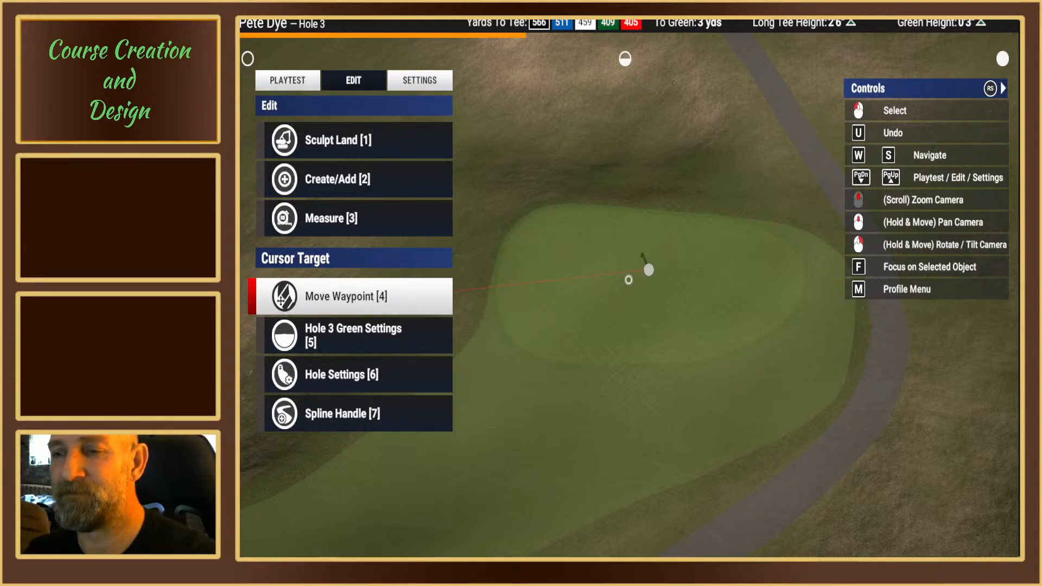
{"action": "right_click_drag", "start_coordinate": [628, 280], "coordinate": [608, 269]}
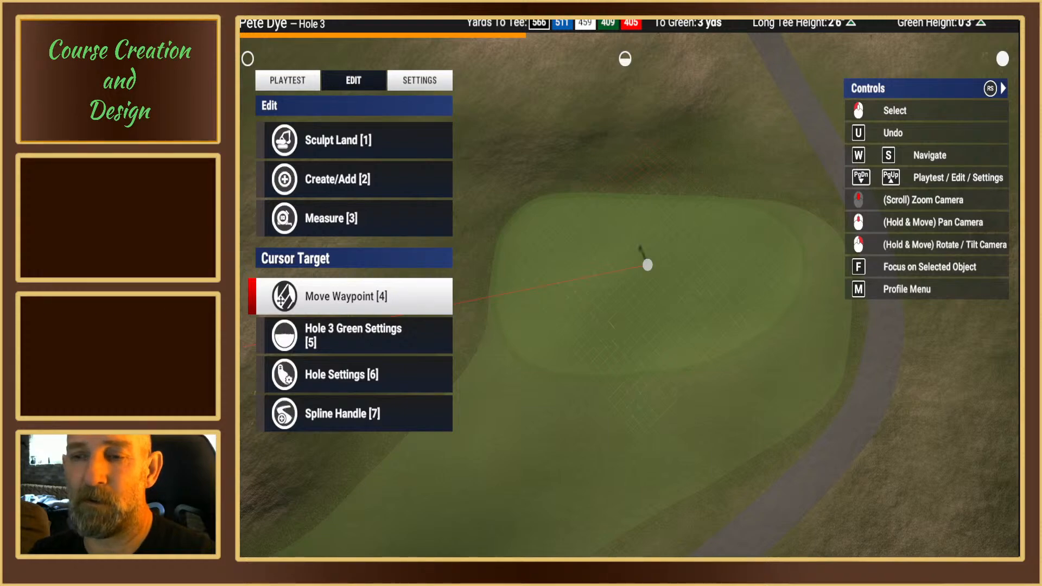
{"action": "scroll", "coordinate": [654, 305], "scroll_direction": "up", "scroll_amount": 5}
{"action": "right_click_drag", "start_coordinate": [658, 302], "coordinate": [570, 327]}
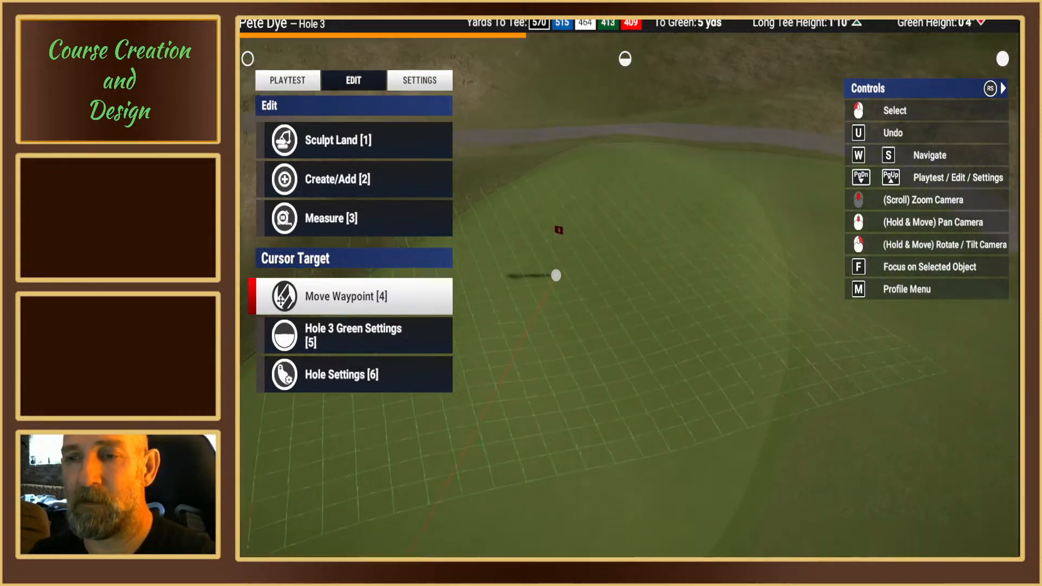
Step: Move the spline point on the outer side edge of the Hole 3 green inward, to about 10 yds from the green waypoint
{"action": "scroll", "coordinate": [734, 328], "scroll_direction": "up", "scroll_amount": 4}
{"action": "right_click_drag", "start_coordinate": [735, 328], "coordinate": [695, 318]}
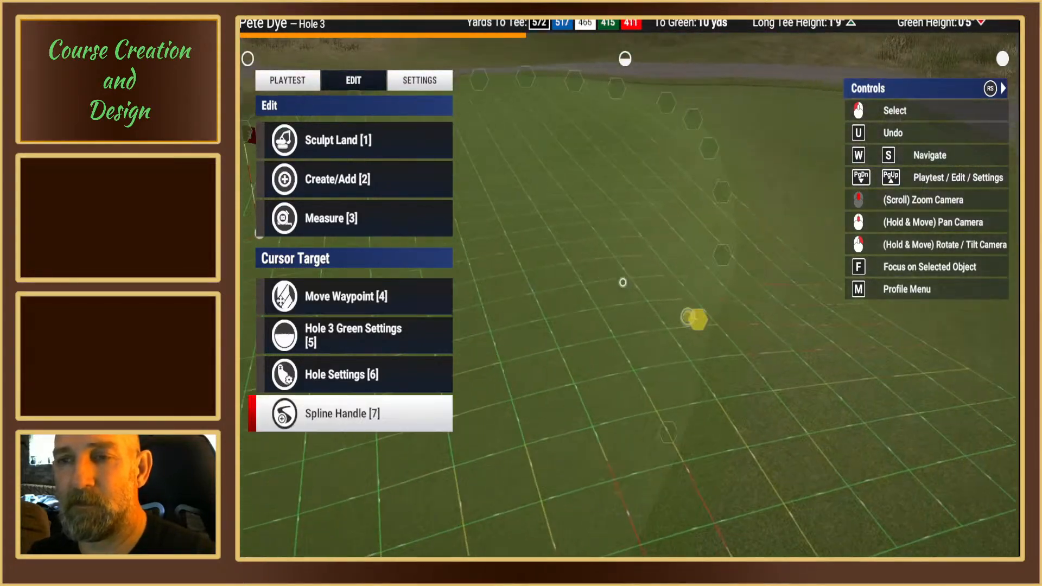
{"action": "scroll", "coordinate": [694, 318], "scroll_direction": "down", "scroll_amount": 4}
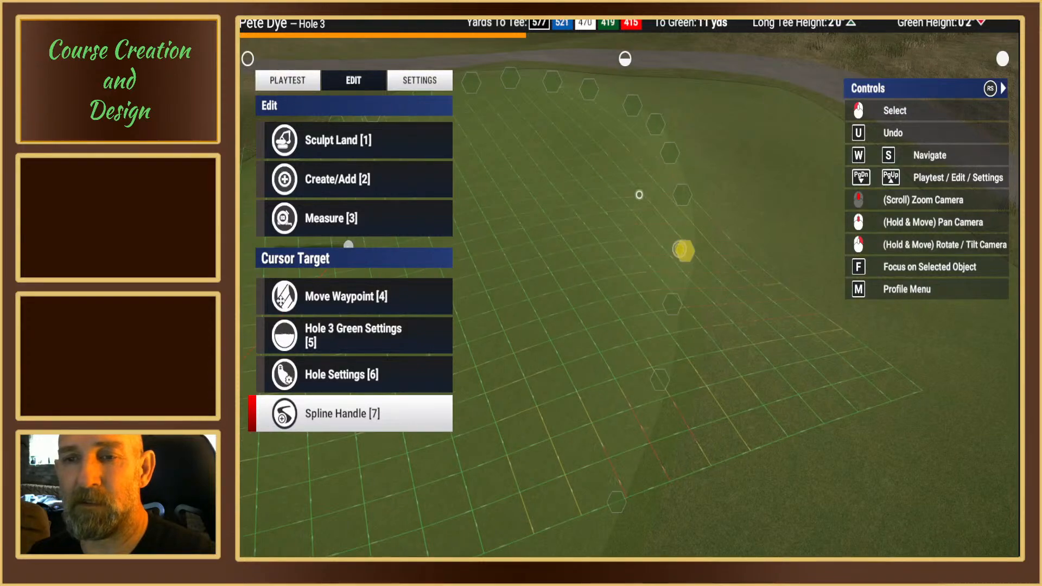
{"action": "middle_click_drag", "start_coordinate": [622, 312], "coordinate": [619, 248]}
{"action": "mouse_move", "coordinate": [619, 247]}
{"action": "right_mouse_down"}
{"action": "mouse_move", "coordinate": [615, 235]}
{"action": "mouse_move", "coordinate": [598, 247]}
{"action": "mouse_move", "coordinate": [636, 287]}
{"action": "mouse_move", "coordinate": [625, 283]}
{"action": "right_mouse_up"}
{"action": "scroll", "coordinate": [614, 233], "scroll_direction": "down", "scroll_amount": 3}
{"action": "scroll", "coordinate": [598, 246], "scroll_direction": "up", "scroll_amount": 3}
{"action": "middle_click_drag", "start_coordinate": [625, 284], "coordinate": [625, 286]}
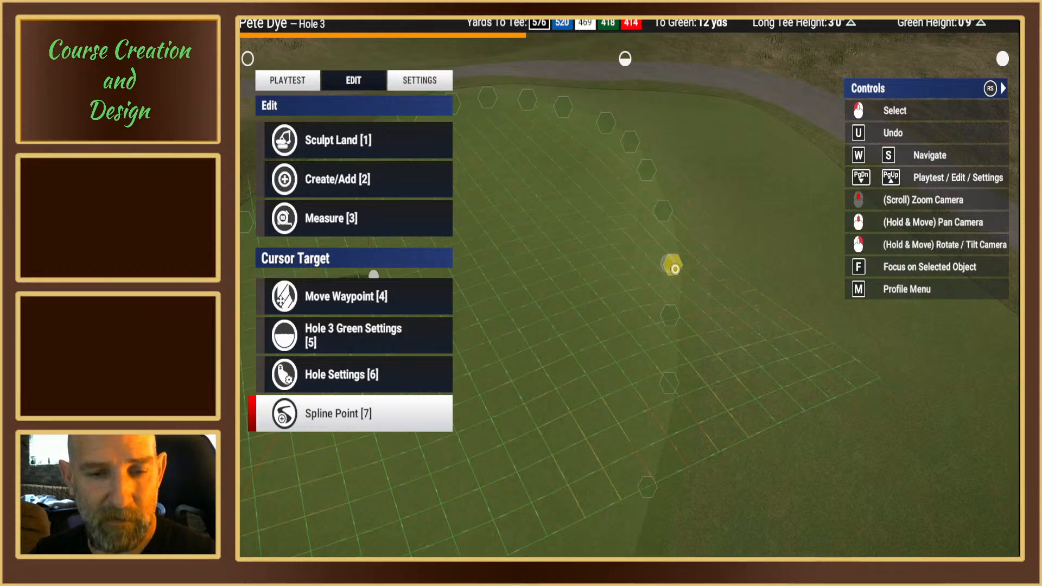
{"action": "left_click", "coordinate": [675, 268]}
{"action": "key", "text": "1"}
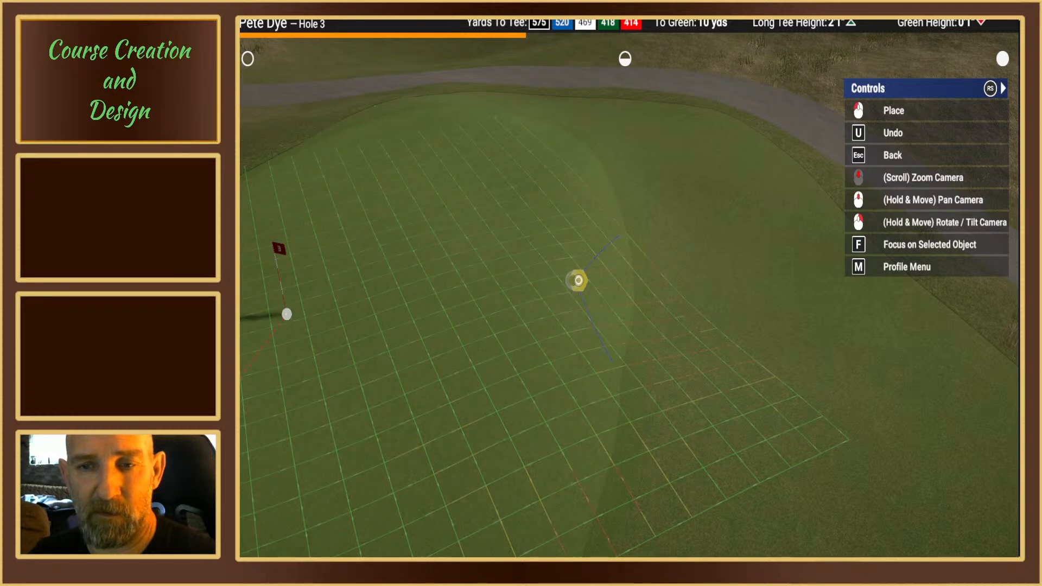
{"action": "left_click", "coordinate": [578, 280]}
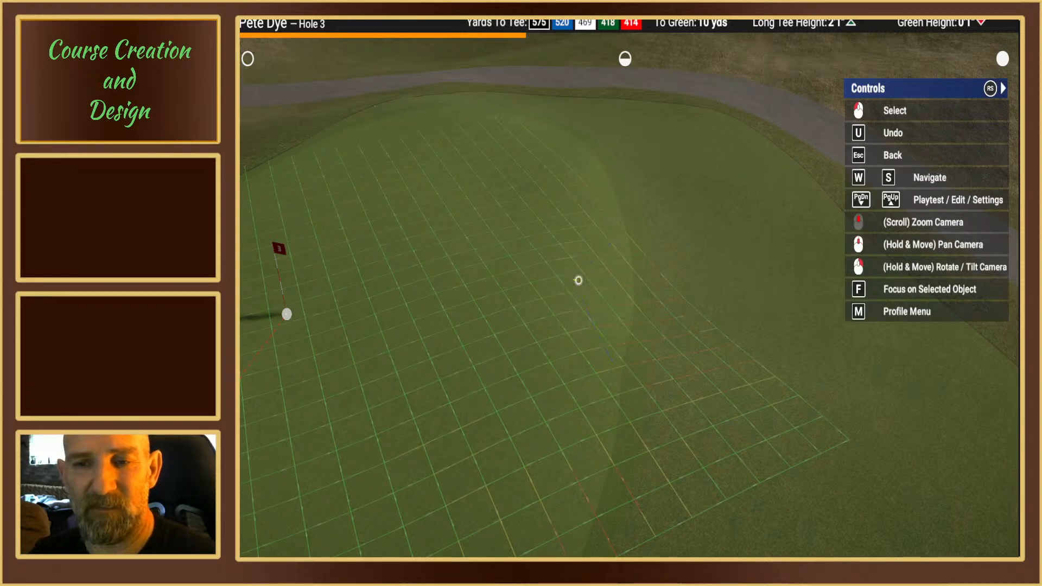
Step: Fine-tune the same side-edge spline point until it sits about 9 yds from the green waypoint
{"action": "left_click", "coordinate": [579, 280]}
{"action": "key", "text": "1"}
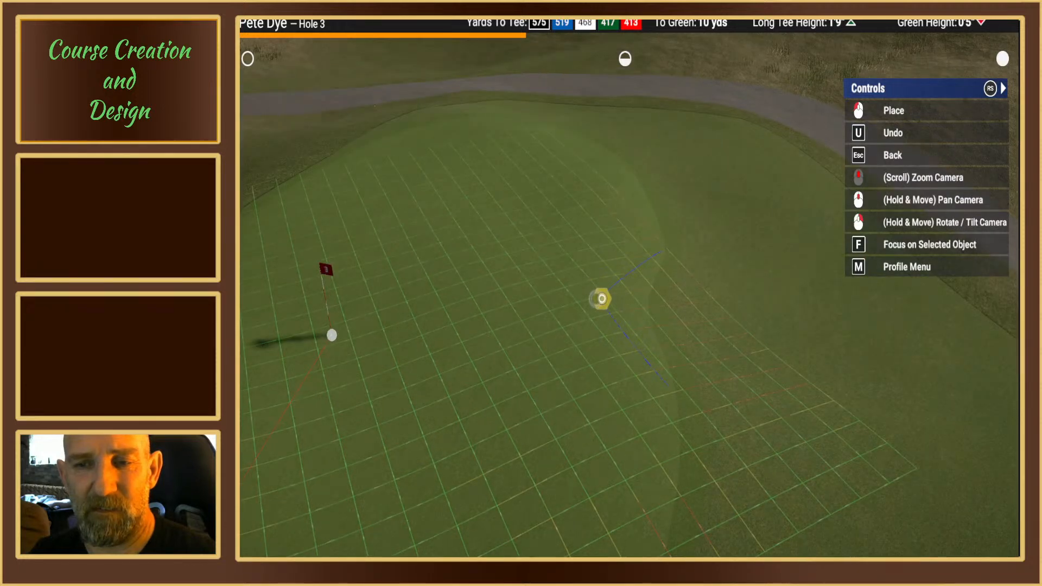
{"action": "left_click", "coordinate": [603, 298]}
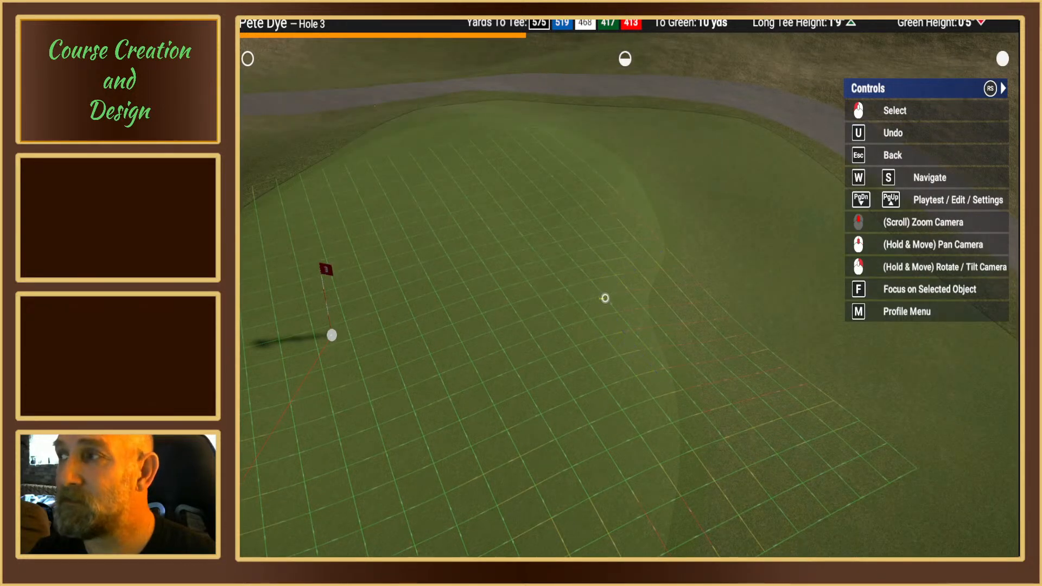
{"action": "left_click", "coordinate": [605, 298]}
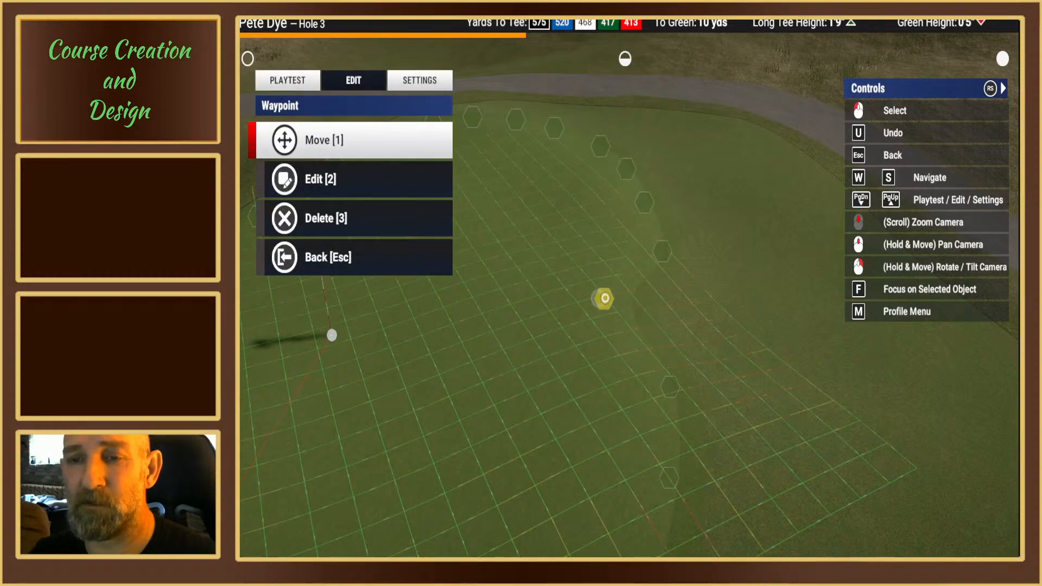
{"action": "right_click_drag", "start_coordinate": [604, 299], "coordinate": [624, 283]}
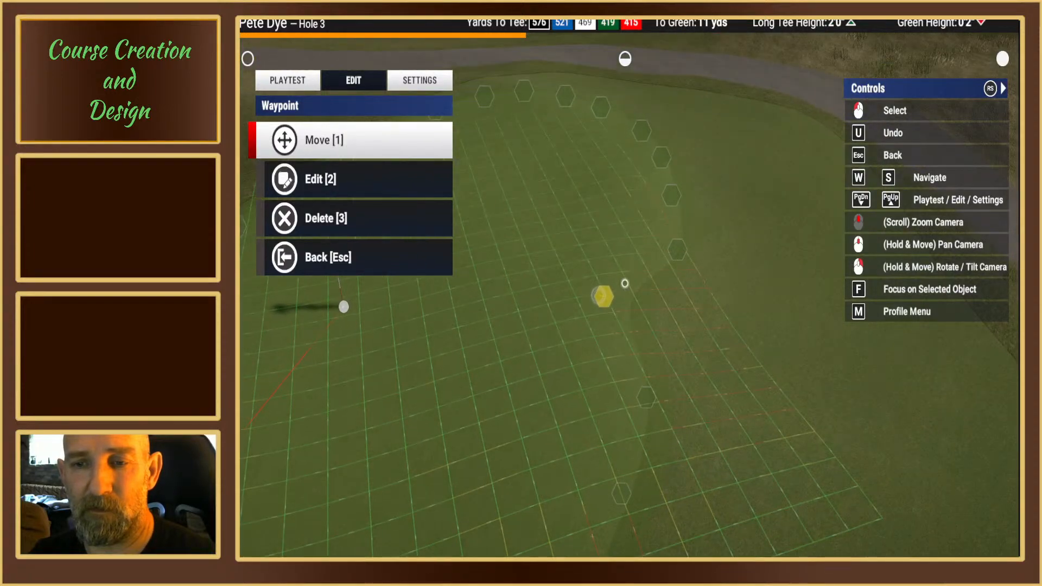
{"action": "key", "text": "1"}
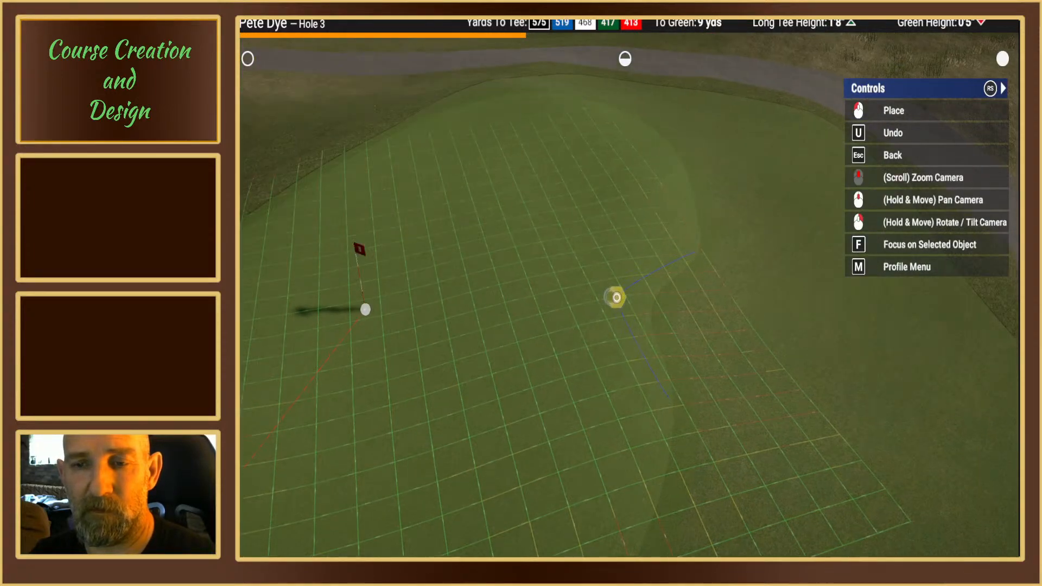
{"action": "left_click", "coordinate": [609, 299]}
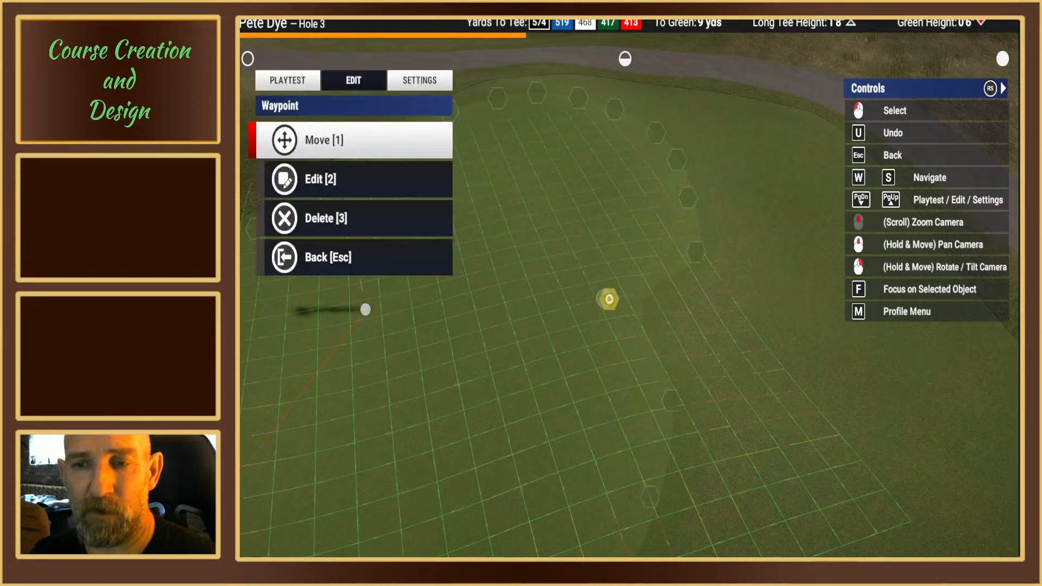
Step: Pull the neighbouring spline point, one step toward the cart path, inward to about 10 yds from the green waypoint
{"action": "right_click_drag", "start_coordinate": [607, 299], "coordinate": [607, 300]}
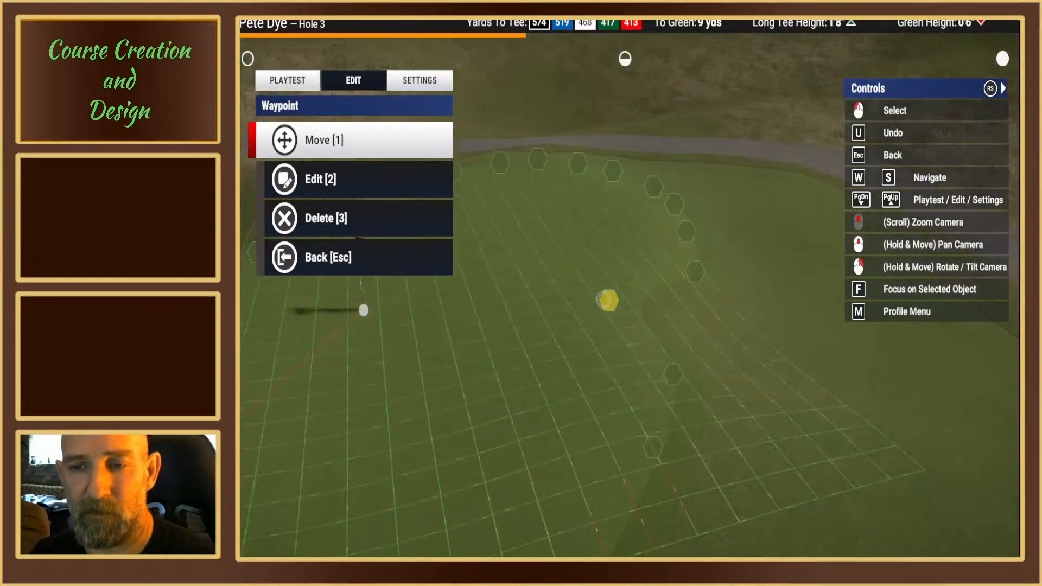
{"action": "middle_click_drag", "start_coordinate": [626, 284], "coordinate": [616, 261]}
{"action": "key", "text": "Escape"}
{"action": "mouse_move", "coordinate": [617, 262]}
{"action": "right_mouse_down"}
{"action": "mouse_move", "coordinate": [623, 281]}
{"action": "mouse_move", "coordinate": [617, 262]}
{"action": "right_mouse_up"}
{"action": "scroll", "coordinate": [623, 282], "scroll_direction": "down", "scroll_amount": 2}
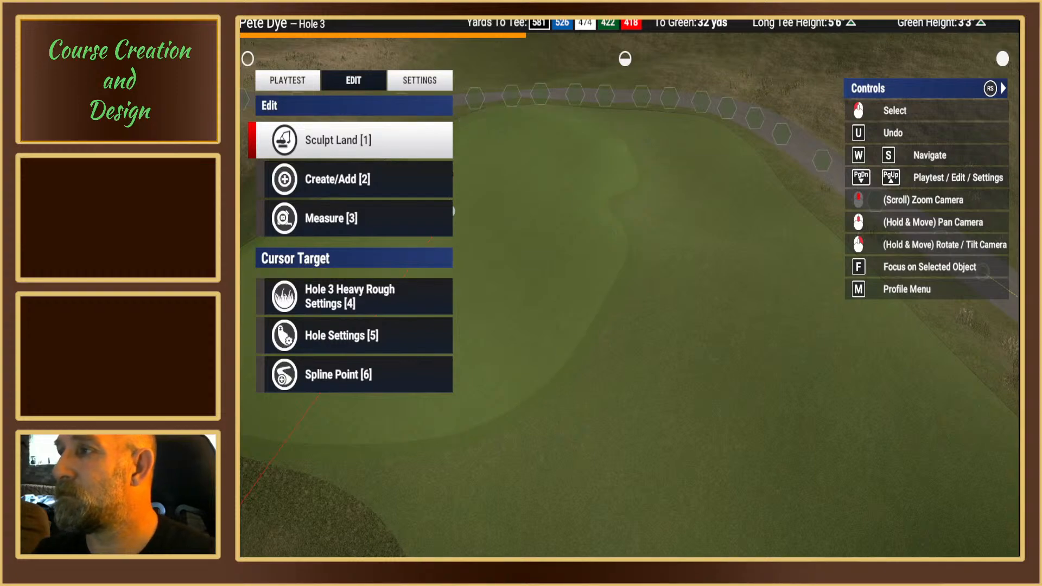
{"action": "middle_click_drag", "start_coordinate": [868, 321], "coordinate": [617, 289]}
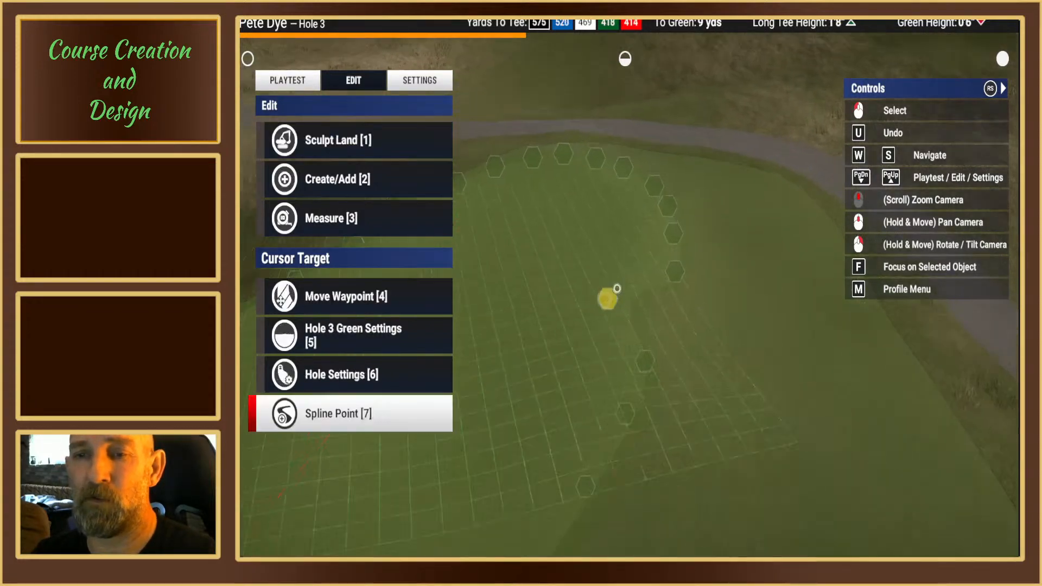
{"action": "right_click_drag", "start_coordinate": [616, 289], "coordinate": [628, 297]}
{"action": "scroll", "coordinate": [628, 297], "scroll_direction": "up", "scroll_amount": 3}
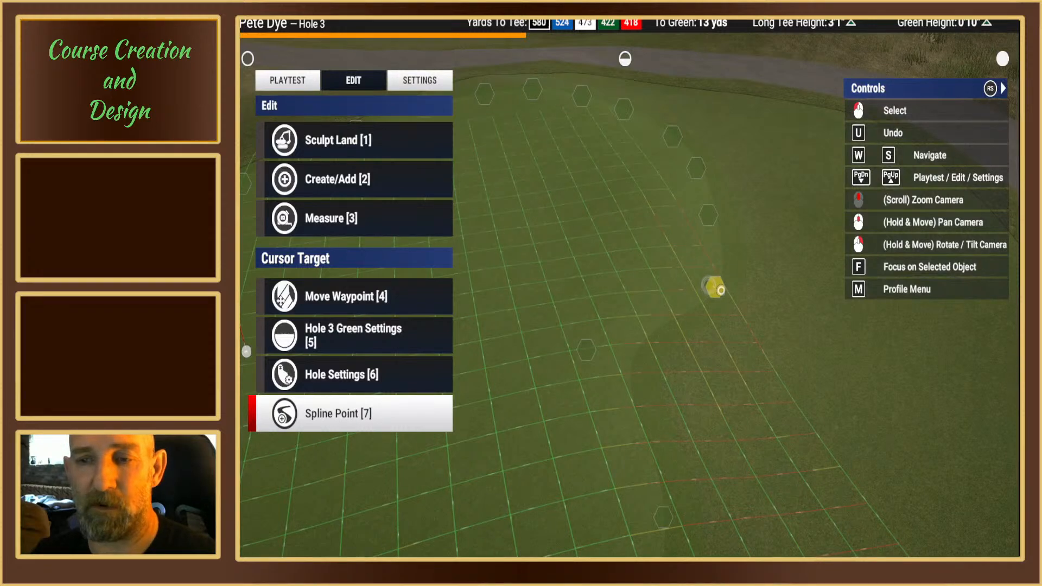
{"action": "left_click", "coordinate": [717, 291]}
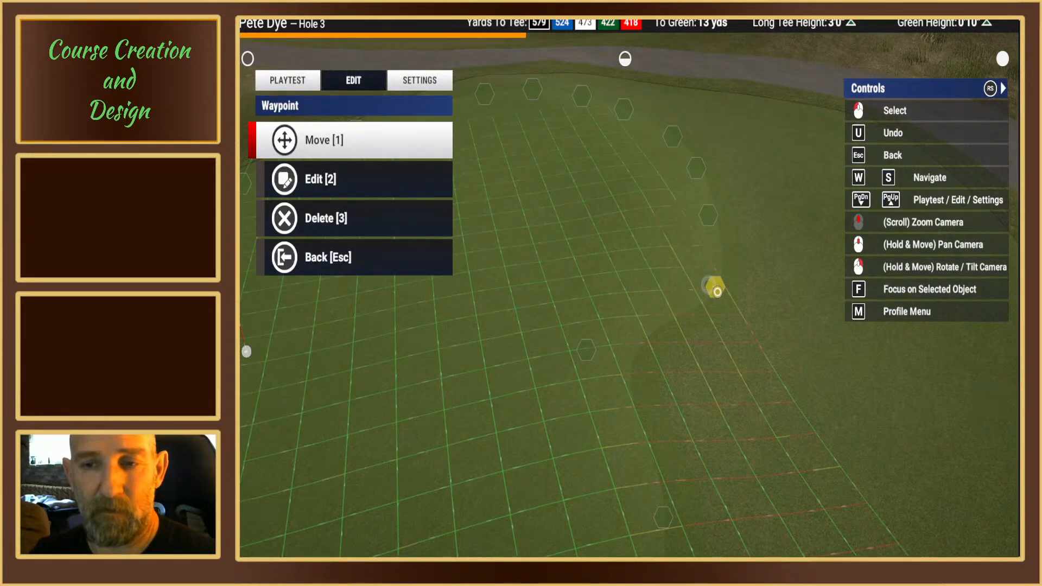
{"action": "key", "text": "1"}
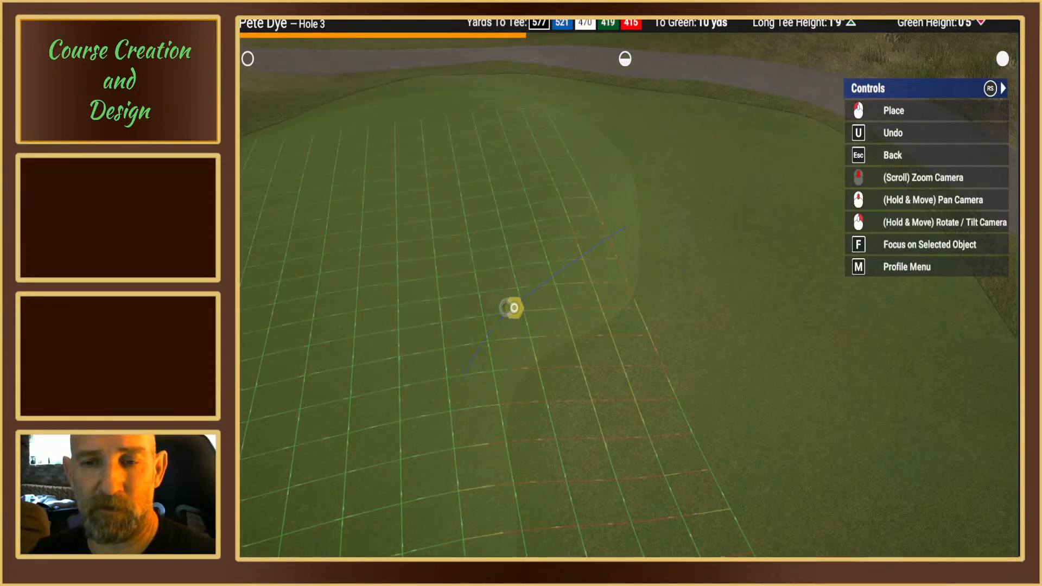
{"action": "left_click", "coordinate": [514, 307]}
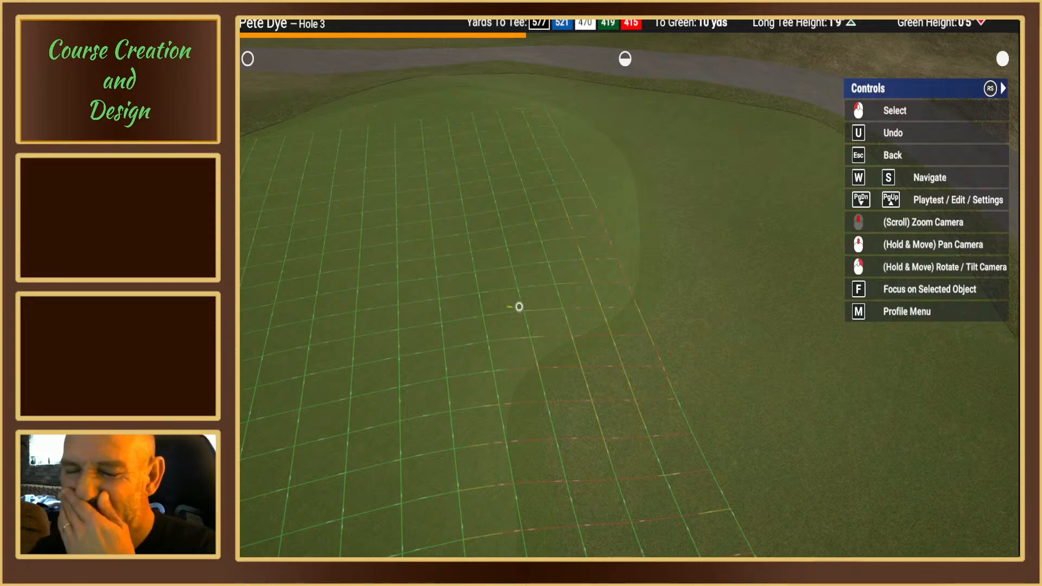
Step: Bring the following spline point along the green's side edge inward to about 12 yds from the waypoint, smoothing the bulge
{"action": "right_click_drag", "start_coordinate": [584, 291], "coordinate": [626, 298]}
{"action": "key", "text": "Escape"}
{"action": "right_click_drag", "start_coordinate": [493, 356], "coordinate": [473, 370]}
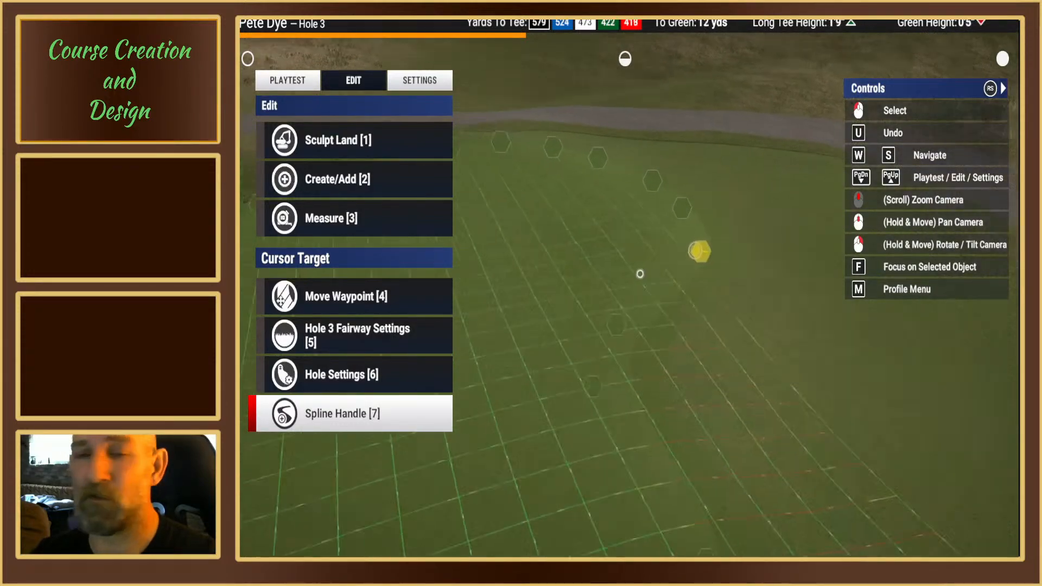
{"action": "right_click_drag", "start_coordinate": [640, 275], "coordinate": [626, 281]}
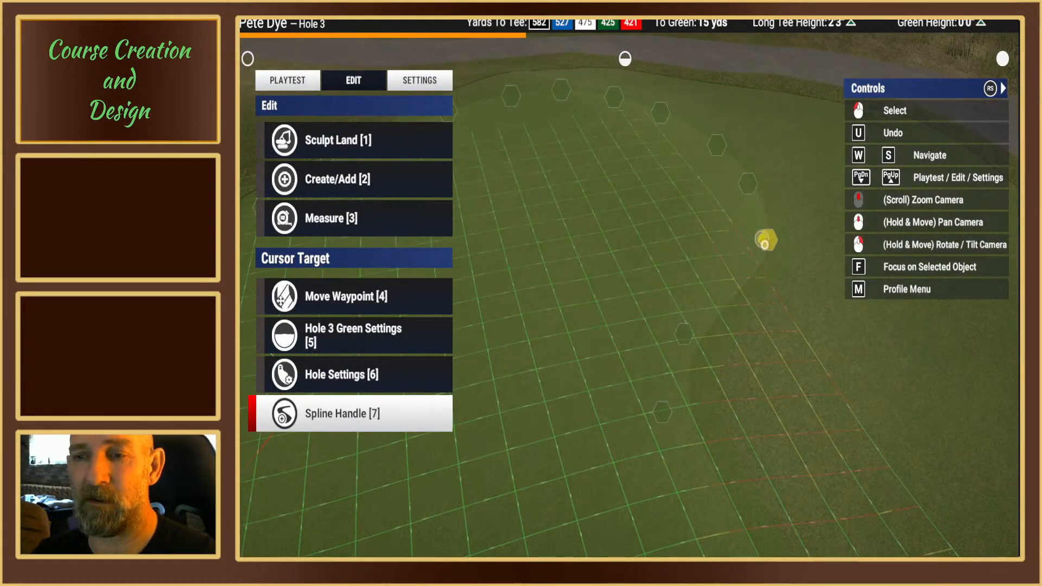
{"action": "key", "text": "4"}
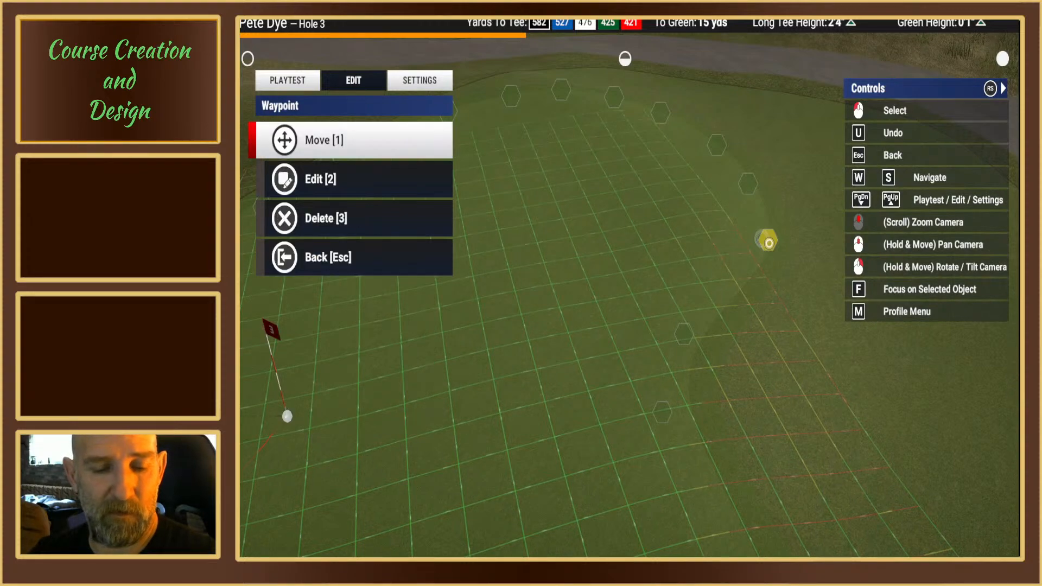
{"action": "key", "text": "1"}
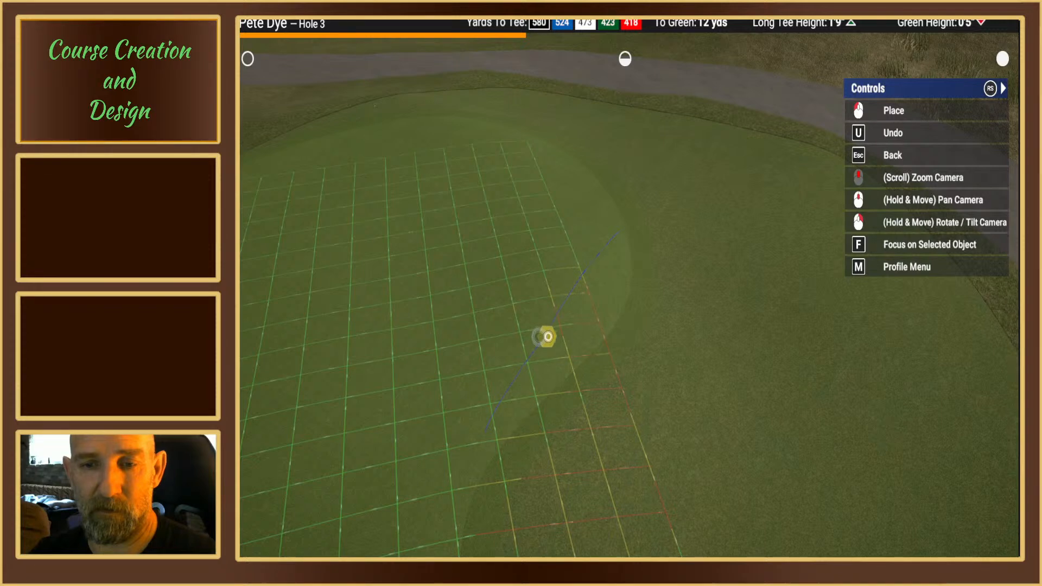
{"action": "left_click", "coordinate": [551, 340]}
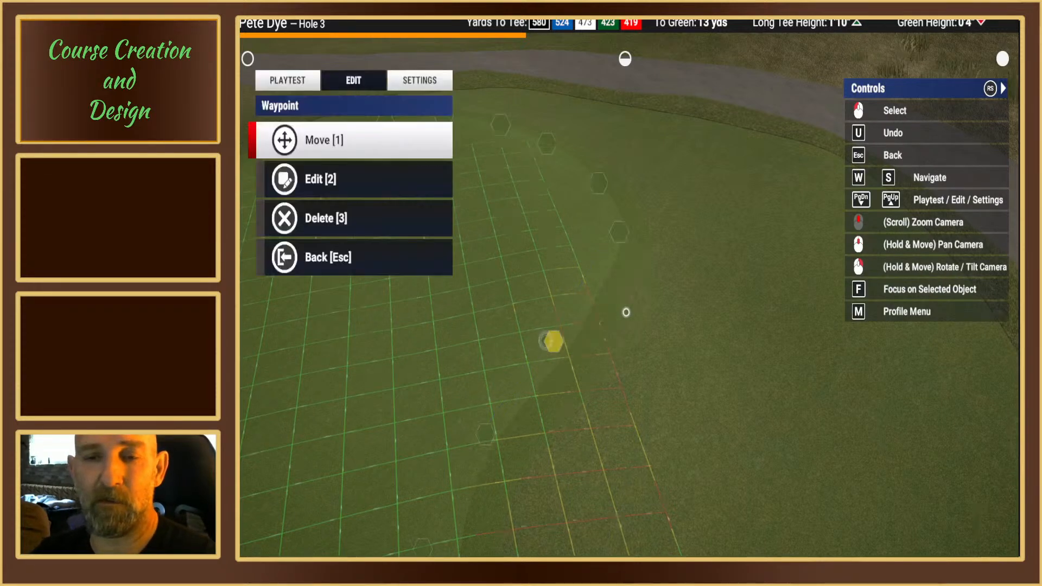
Step: Shift the spline point where the side edge begins curving around the back inward to about 14 yds from the green waypoint
{"action": "mouse_move", "coordinate": [625, 313]}
{"action": "right_mouse_down"}
{"action": "mouse_move", "coordinate": [613, 293]}
{"action": "mouse_move", "coordinate": [610, 311]}
{"action": "right_mouse_up"}
{"action": "key", "text": "Escape"}
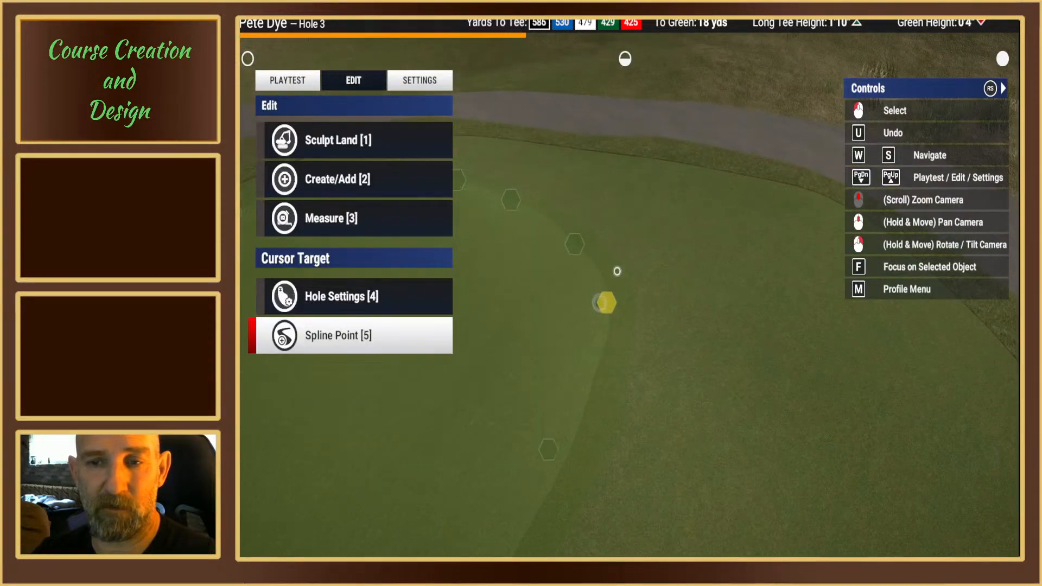
{"action": "left_click", "coordinate": [606, 304]}
{"action": "key", "text": "1"}
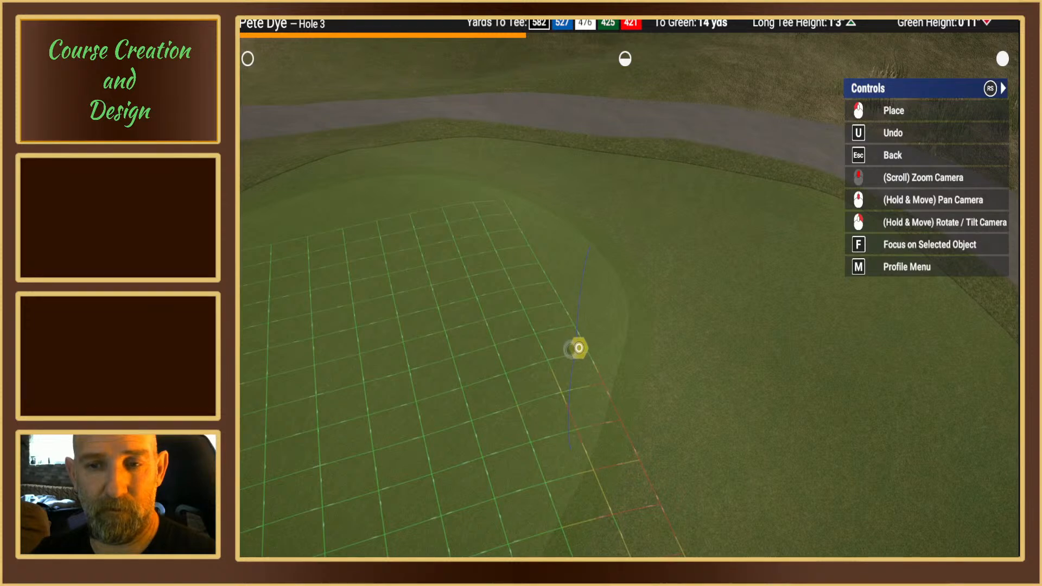
{"action": "left_click", "coordinate": [580, 348]}
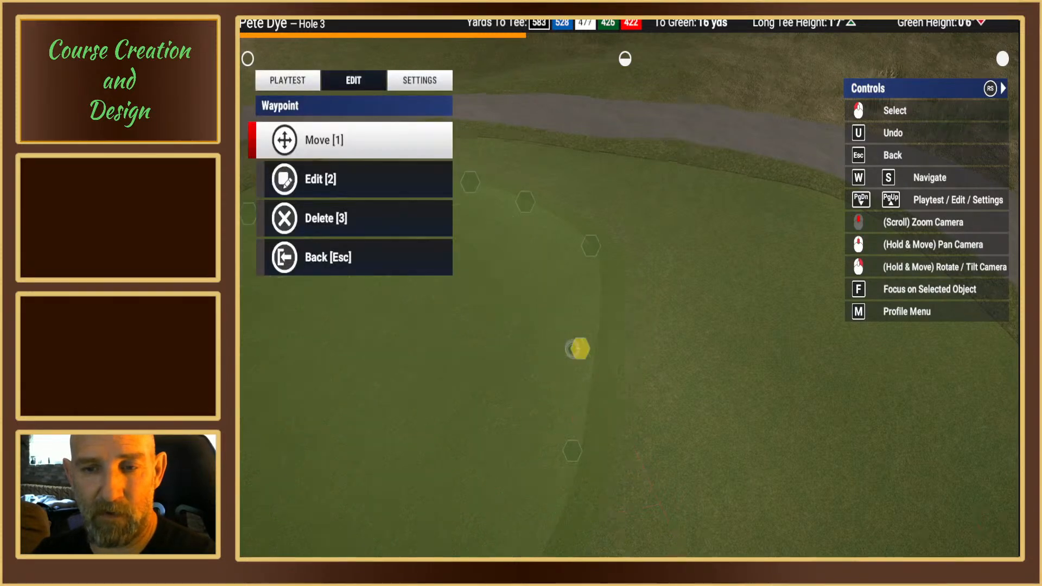
Step: Move the spline point farther around the green's back curve slightly inward to about 18 yds from the green waypoint
{"action": "mouse_move", "coordinate": [579, 349]}
{"action": "right_mouse_down"}
{"action": "mouse_move", "coordinate": [588, 312]}
{"action": "mouse_move", "coordinate": [569, 350]}
{"action": "right_mouse_up"}
{"action": "key", "text": "Escape"}
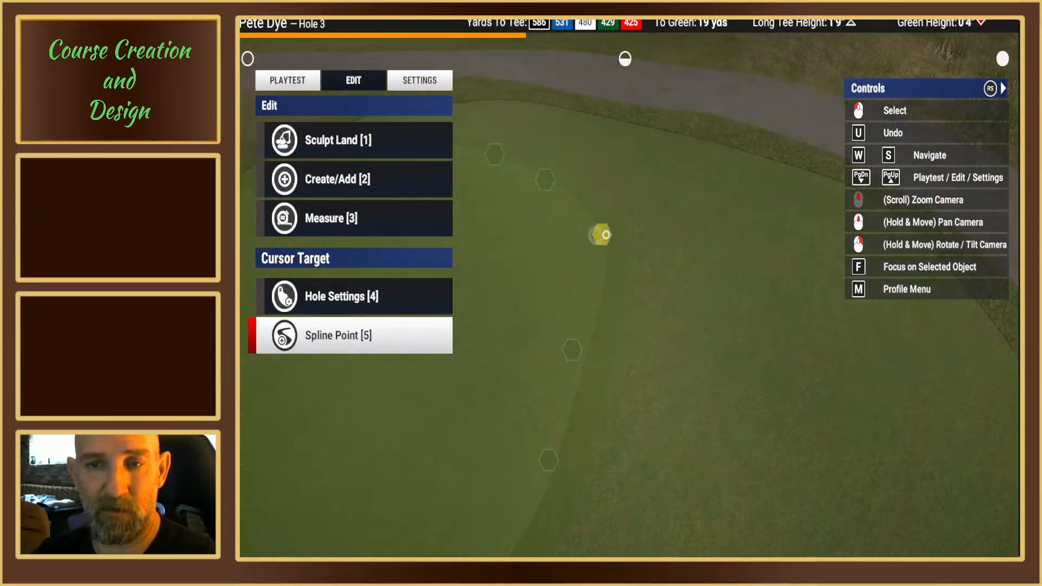
{"action": "left_click", "coordinate": [605, 235]}
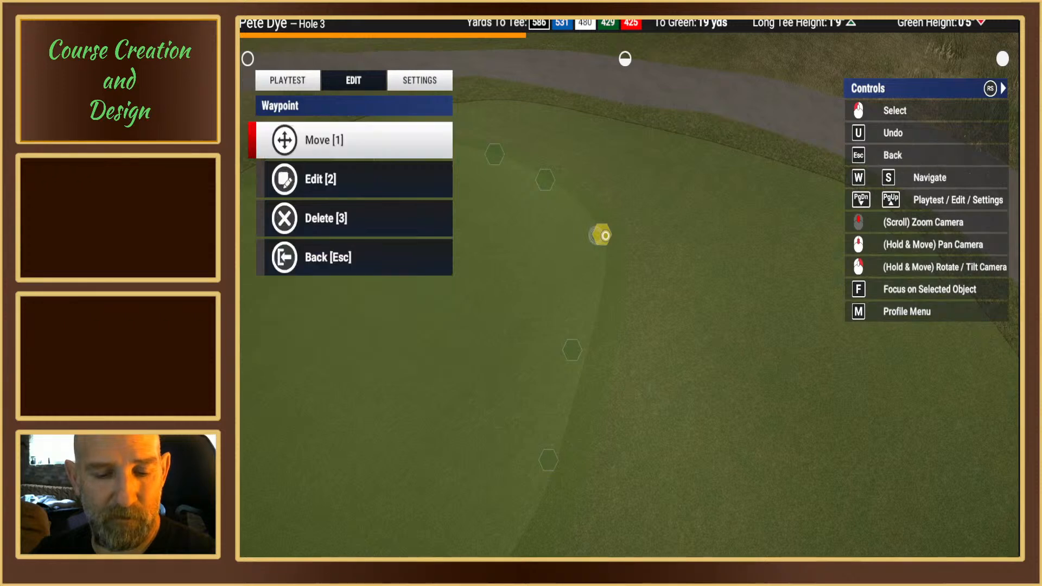
{"action": "key", "text": "1"}
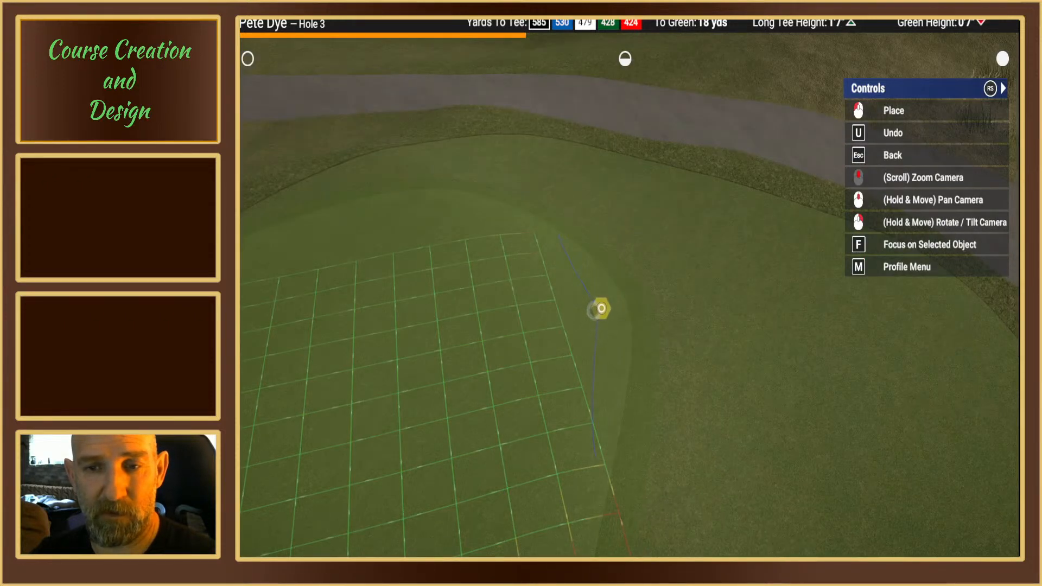
{"action": "left_click", "coordinate": [611, 304]}
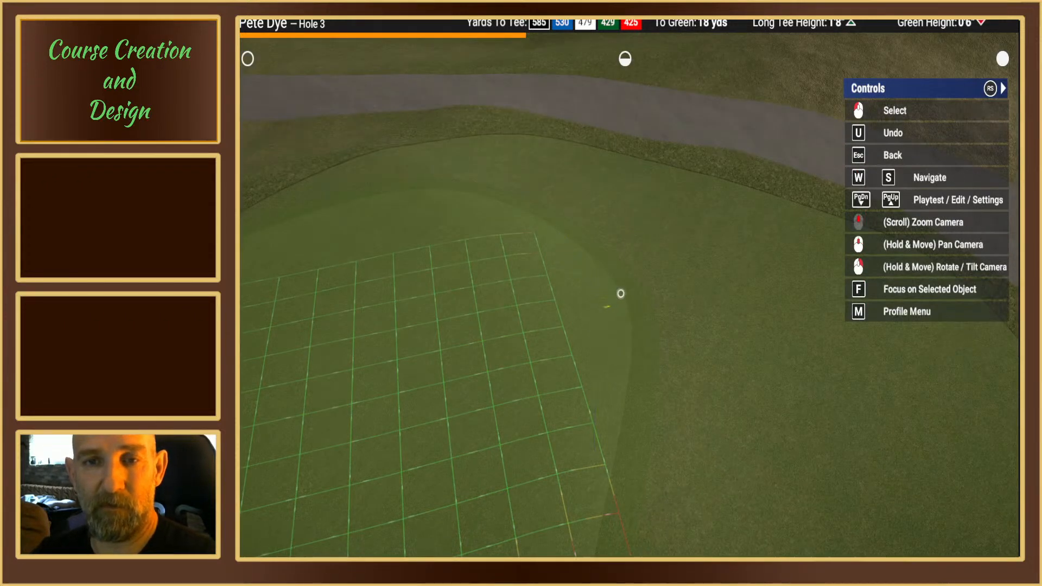
{"action": "left_click", "coordinate": [618, 286]}
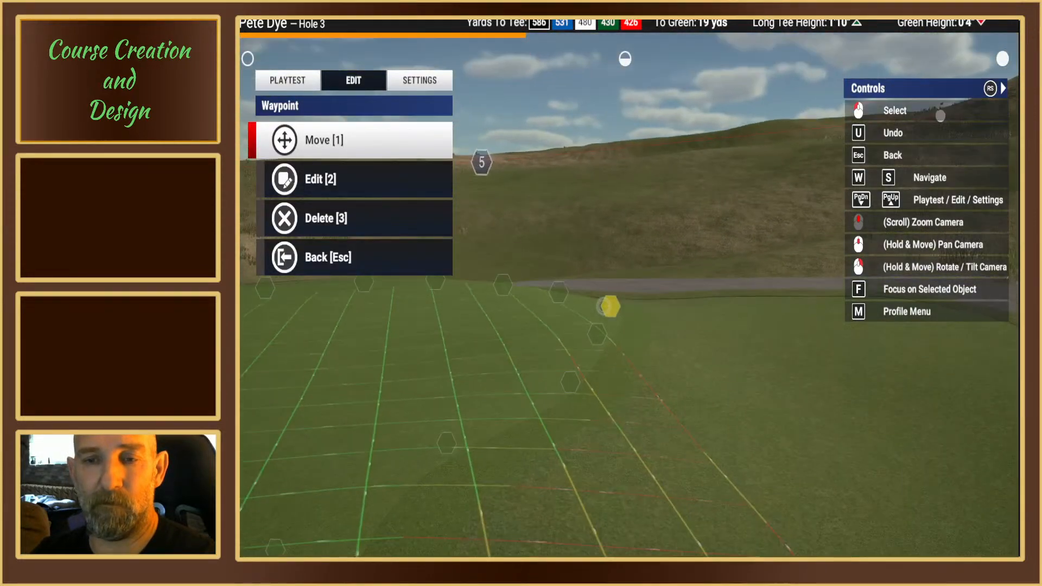
{"action": "scroll", "coordinate": [625, 284], "scroll_direction": "down", "scroll_amount": 4}
{"action": "mouse_move", "coordinate": [625, 284]}
{"action": "right_mouse_down"}
{"action": "mouse_move", "coordinate": [564, 284]}
{"action": "mouse_move", "coordinate": [619, 284]}
{"action": "right_mouse_up"}
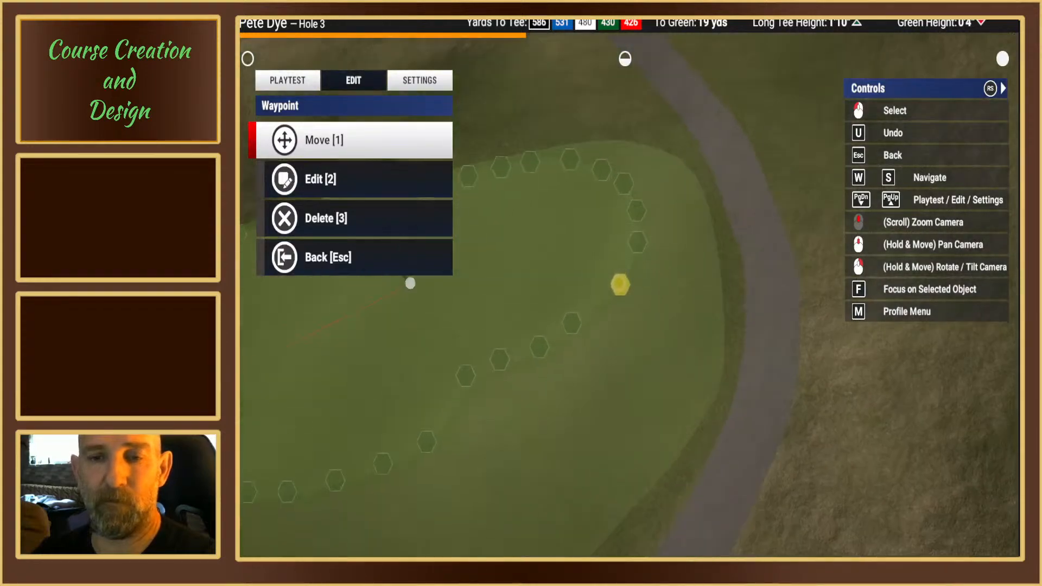
{"action": "key", "text": "Escape"}
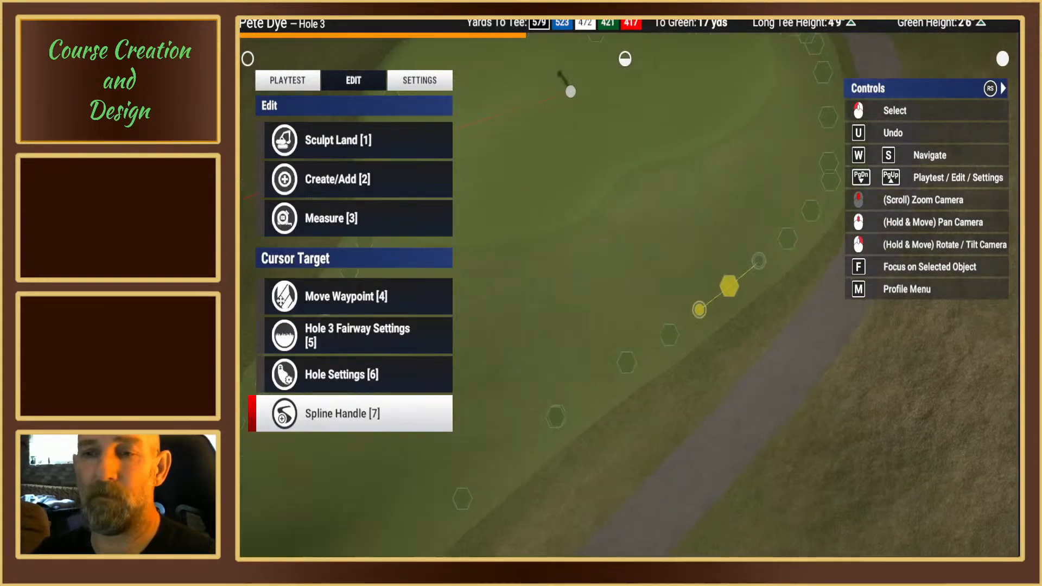
Step: Pull the protruding spline point on the green's side edge inward to about 11 yds from the green waypoint
{"action": "middle_click_drag", "start_coordinate": [700, 301], "coordinate": [627, 274]}
{"action": "right_click_drag", "start_coordinate": [627, 274], "coordinate": [608, 274]}
{"action": "scroll", "coordinate": [630, 281], "scroll_direction": "down", "scroll_amount": 4}
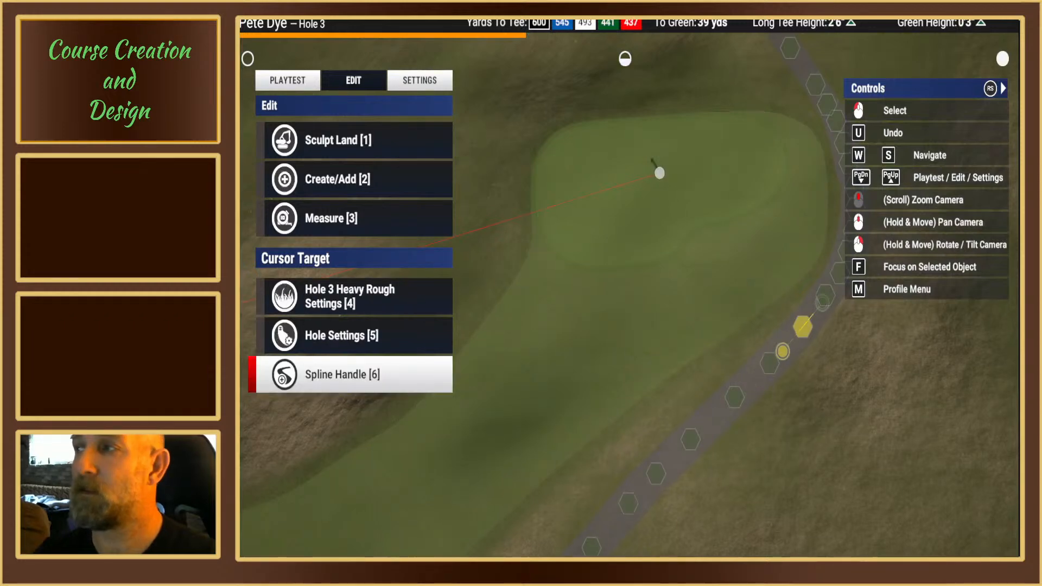
{"action": "mouse_move", "coordinate": [782, 351]}
{"action": "right_mouse_down"}
{"action": "mouse_move", "coordinate": [776, 358]}
{"action": "mouse_move", "coordinate": [784, 343]}
{"action": "right_mouse_up"}
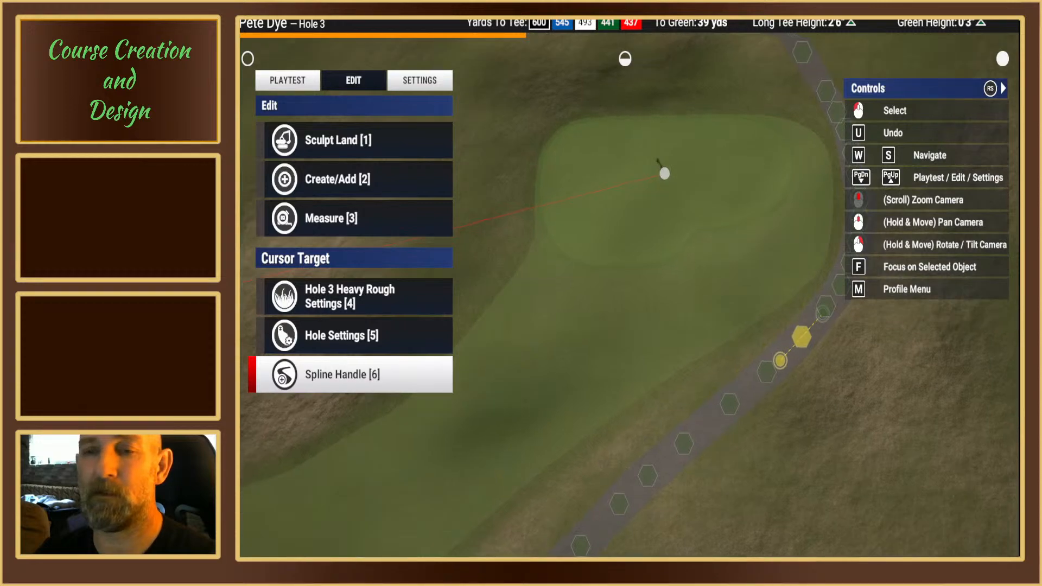
{"action": "scroll", "coordinate": [651, 266], "scroll_direction": "up", "scroll_amount": 3}
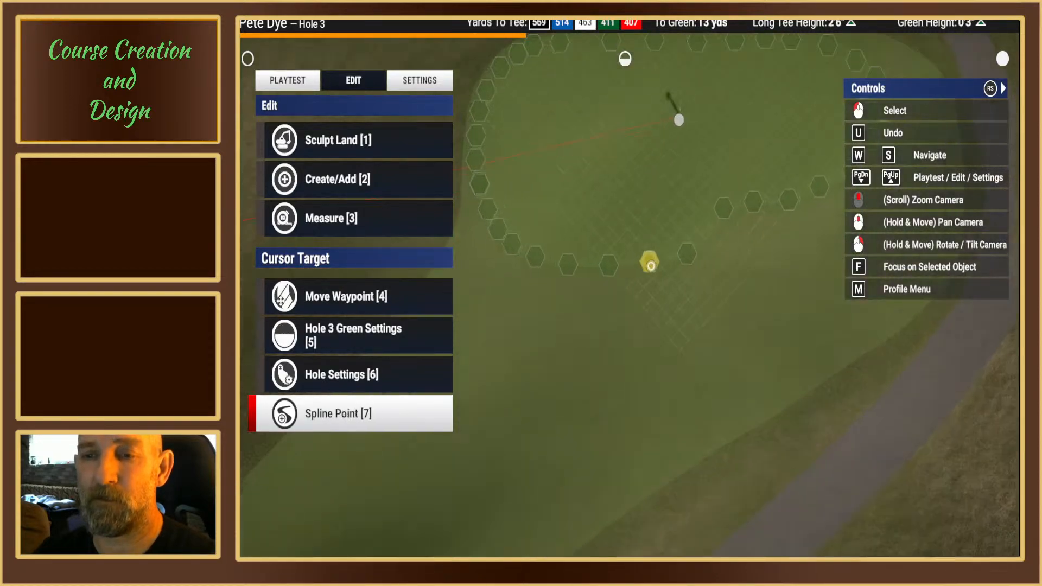
{"action": "mouse_move", "coordinate": [651, 266]}
{"action": "right_mouse_down"}
{"action": "mouse_move", "coordinate": [620, 275]}
{"action": "mouse_move", "coordinate": [621, 289]}
{"action": "mouse_move", "coordinate": [651, 272]}
{"action": "mouse_move", "coordinate": [663, 303]}
{"action": "mouse_move", "coordinate": [664, 291]}
{"action": "mouse_move", "coordinate": [595, 265]}
{"action": "mouse_move", "coordinate": [596, 288]}
{"action": "mouse_move", "coordinate": [599, 278]}
{"action": "mouse_move", "coordinate": [633, 320]}
{"action": "mouse_move", "coordinate": [658, 286]}
{"action": "right_mouse_up"}
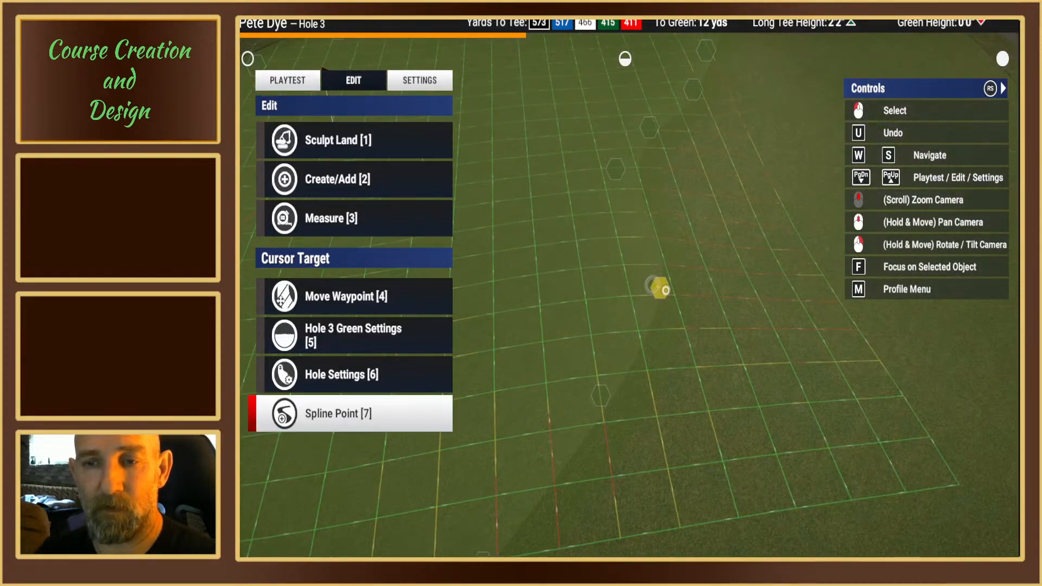
{"action": "left_click", "coordinate": [659, 287]}
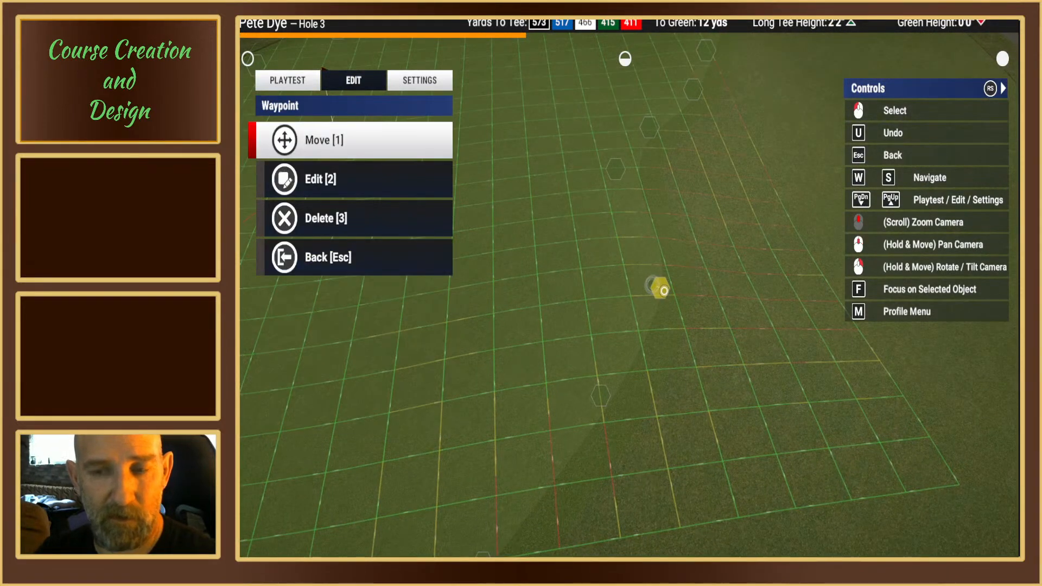
{"action": "key", "text": "1"}
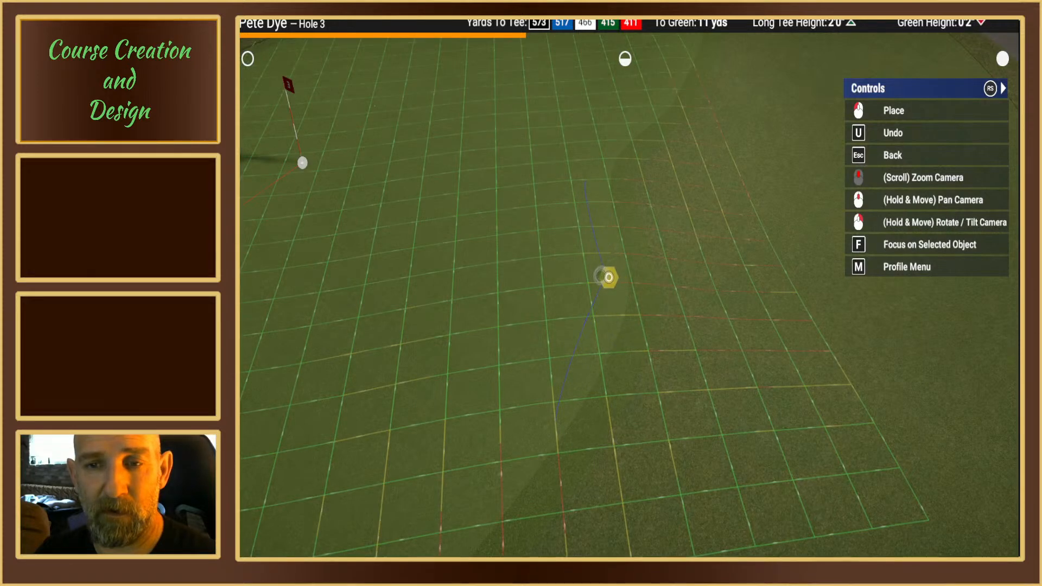
{"action": "left_click", "coordinate": [609, 277]}
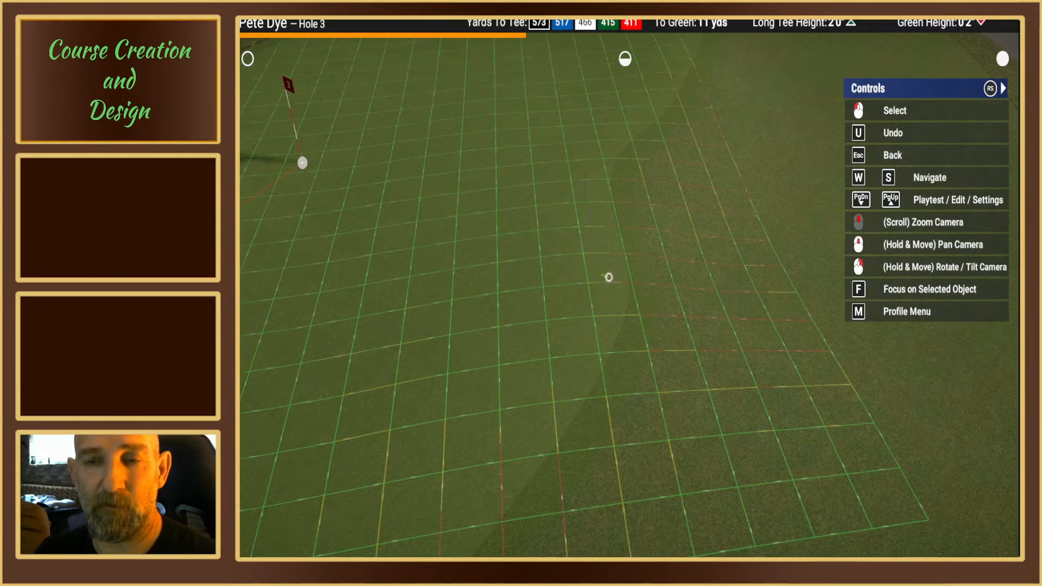
Step: Smooth the green's edge spline at that repositioned side-edge point using the Sharpen & Smooth options
{"action": "left_click", "coordinate": [608, 276]}
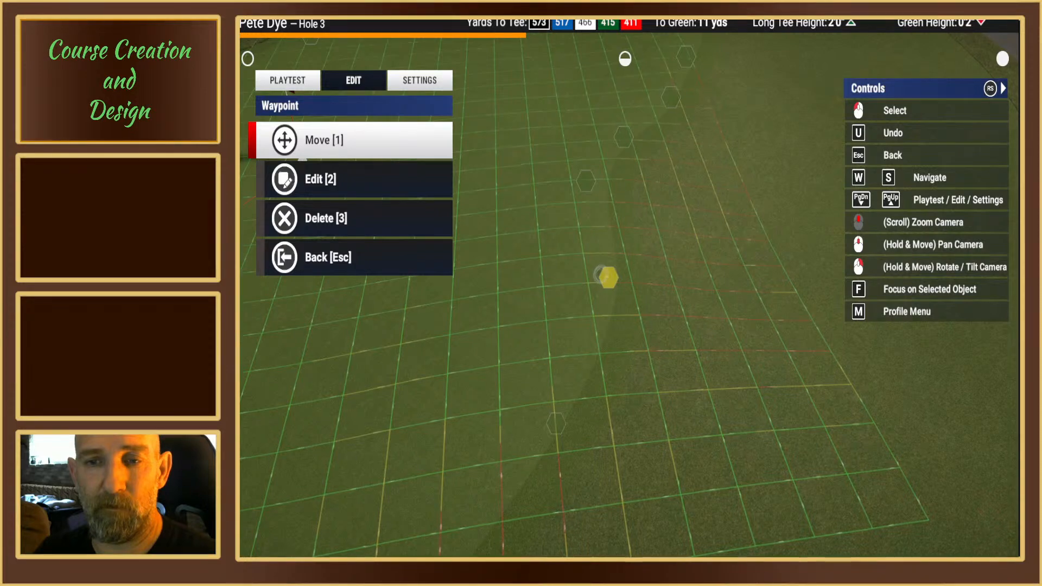
{"action": "mouse_move", "coordinate": [608, 277]}
{"action": "right_mouse_down"}
{"action": "mouse_move", "coordinate": [608, 228]}
{"action": "mouse_move", "coordinate": [608, 279]}
{"action": "right_mouse_up"}
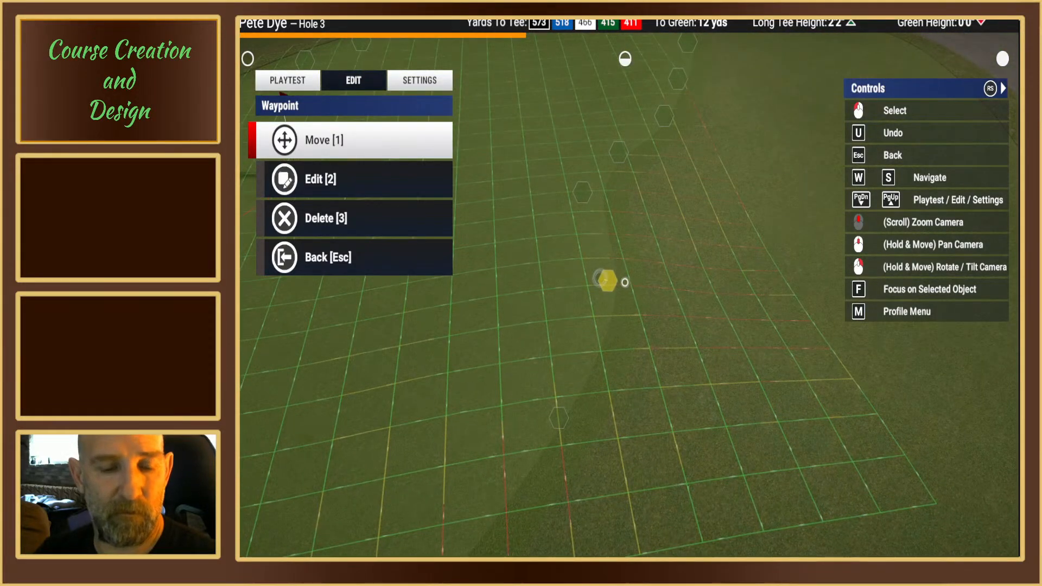
{"action": "key", "text": "2"}
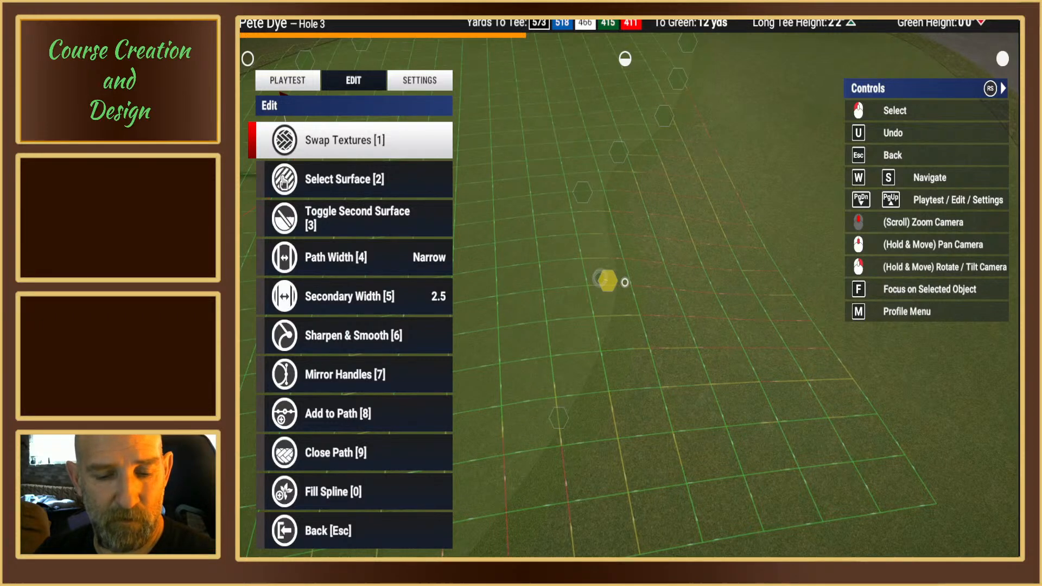
{"action": "key", "text": "6"}
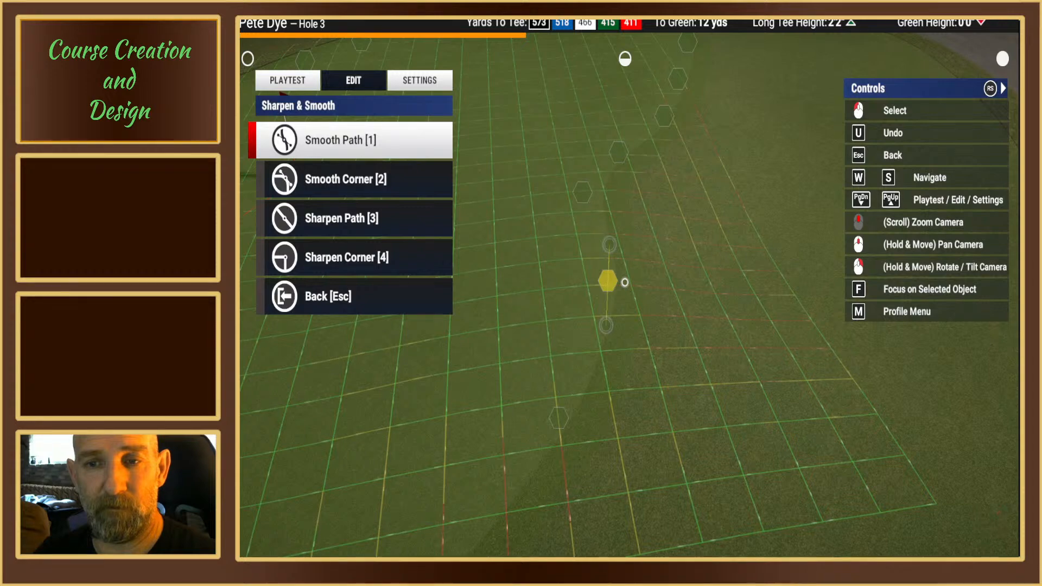
{"action": "key", "text": "s"}
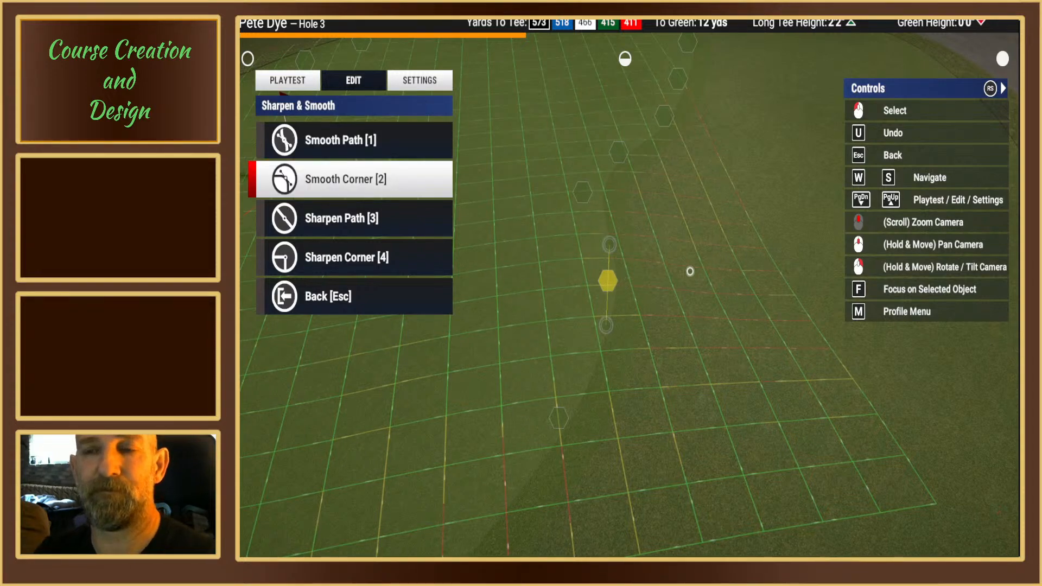
{"action": "right_click_drag", "start_coordinate": [687, 274], "coordinate": [686, 239]}
{"action": "scroll", "coordinate": [625, 285], "scroll_direction": "down", "scroll_amount": 4}
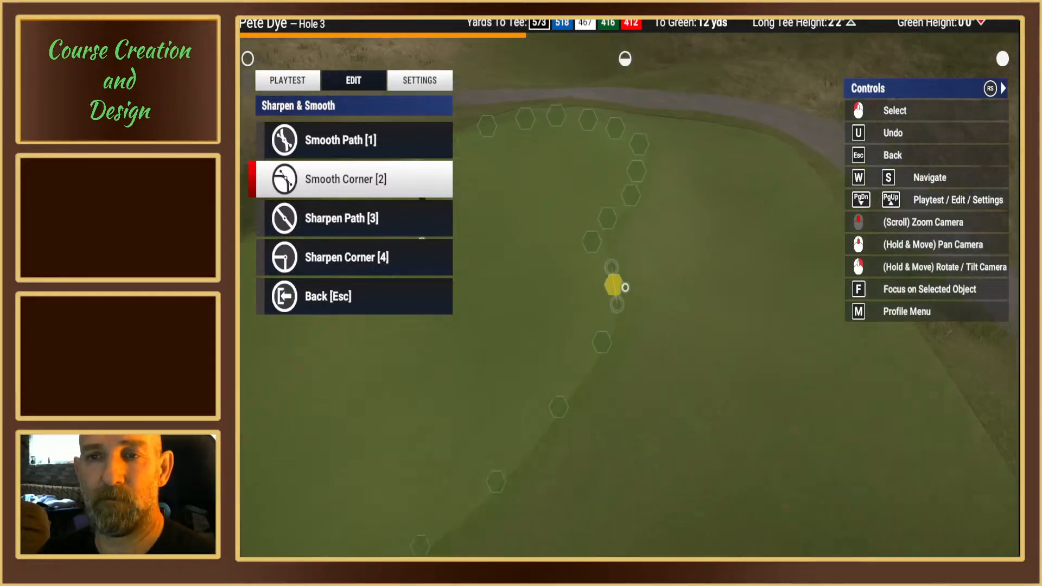
{"action": "right_click_drag", "start_coordinate": [625, 288], "coordinate": [608, 304]}
{"action": "key", "text": "Escape"}
{"action": "scroll", "coordinate": [620, 226], "scroll_direction": "down", "scroll_amount": 3}
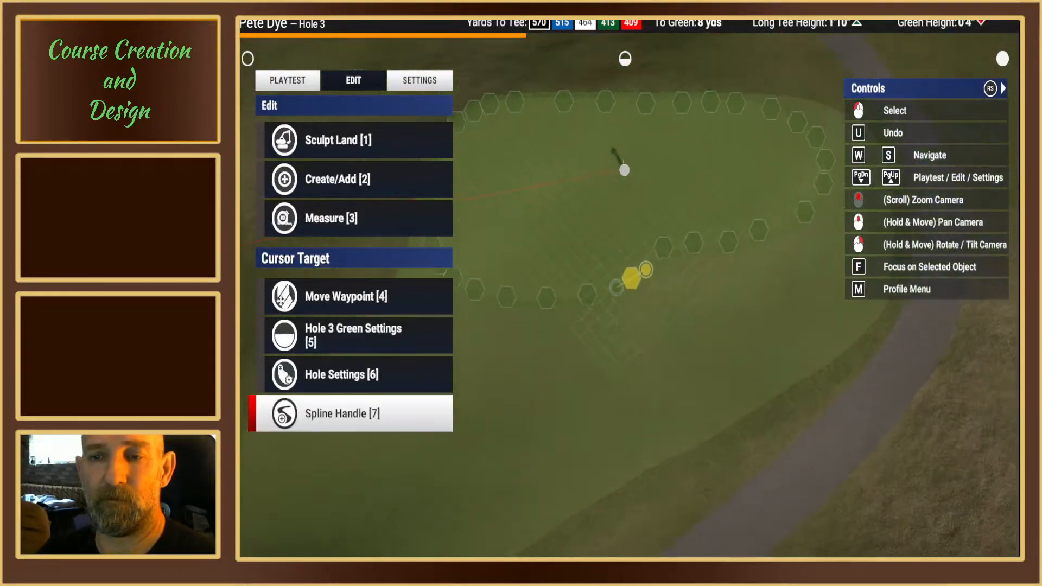
Step: Inspect the reshaped green outline and surrounding fairway from several angles, and examine the slope grid around the pin
{"action": "middle_click_drag", "start_coordinate": [624, 279], "coordinate": [727, 271]}
{"action": "right_click_drag", "start_coordinate": [512, 315], "coordinate": [529, 306]}
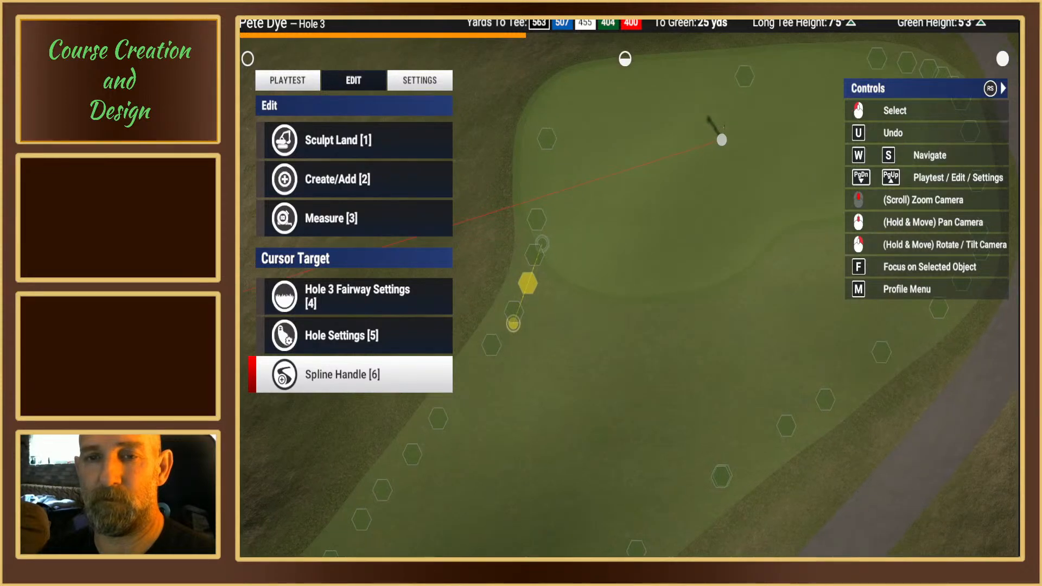
{"action": "middle_click_drag", "start_coordinate": [629, 282], "coordinate": [779, 309]}
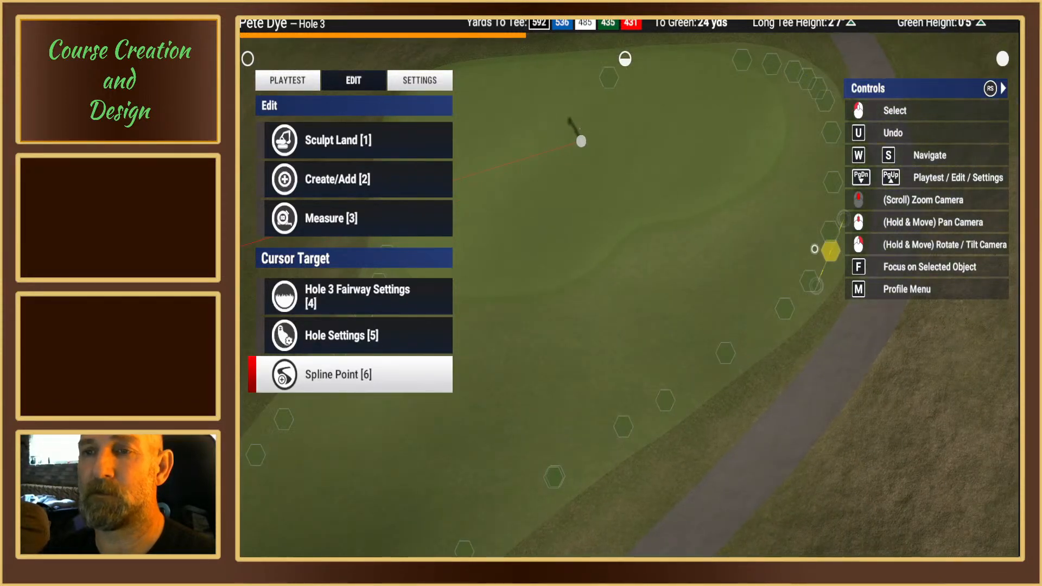
{"action": "right_click_drag", "start_coordinate": [814, 230], "coordinate": [833, 211]}
{"action": "right_click_drag", "start_coordinate": [640, 276], "coordinate": [640, 288]}
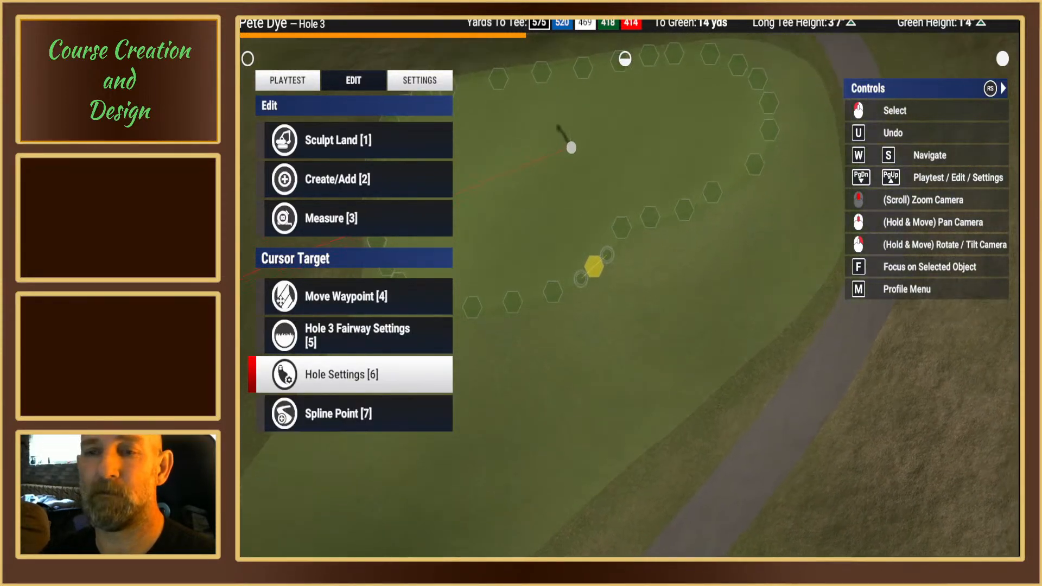
{"action": "middle_click_drag", "start_coordinate": [653, 275], "coordinate": [653, 450]}
{"action": "scroll", "coordinate": [720, 270], "scroll_direction": "up", "scroll_amount": 3}
{"action": "right_click_drag", "start_coordinate": [719, 266], "coordinate": [805, 228]}
{"action": "mouse_move", "coordinate": [624, 287]}
{"action": "right_mouse_down"}
{"action": "mouse_move", "coordinate": [623, 268]}
{"action": "mouse_move", "coordinate": [624, 290]}
{"action": "right_mouse_up"}
{"action": "middle_click_drag", "start_coordinate": [646, 356], "coordinate": [623, 302]}
{"action": "right_click_drag", "start_coordinate": [623, 303], "coordinate": [619, 339]}
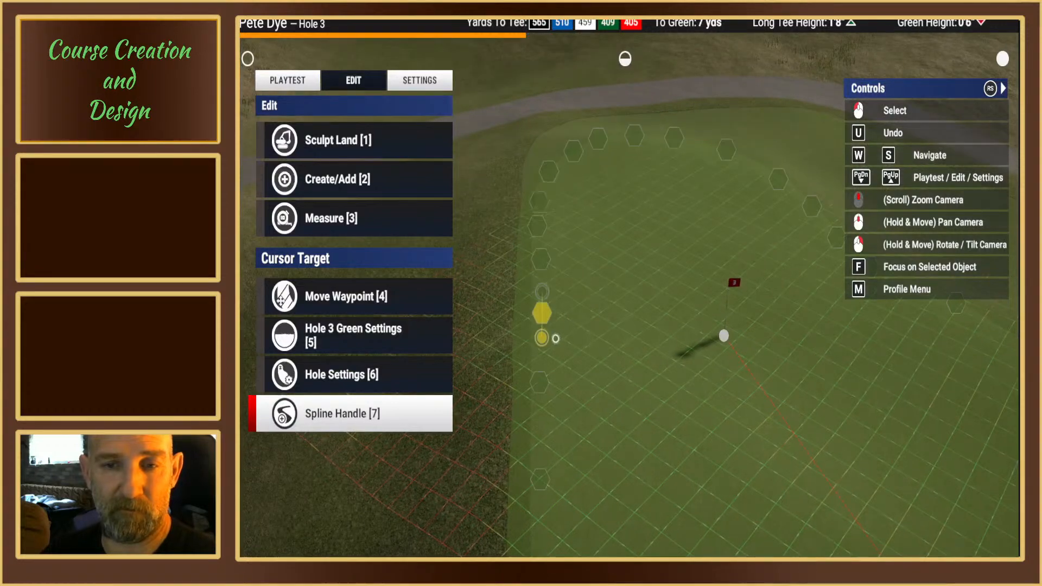
{"action": "mouse_move", "coordinate": [542, 325]}
{"action": "right_mouse_down"}
{"action": "mouse_move", "coordinate": [543, 281]}
{"action": "mouse_move", "coordinate": [543, 330]}
{"action": "mouse_move", "coordinate": [542, 312]}
{"action": "right_mouse_up"}
{"action": "scroll", "coordinate": [544, 329], "scroll_direction": "up", "scroll_amount": 3}
{"action": "middle_click_drag", "start_coordinate": [565, 287], "coordinate": [624, 283]}
{"action": "right_click_drag", "start_coordinate": [624, 284], "coordinate": [624, 283]}
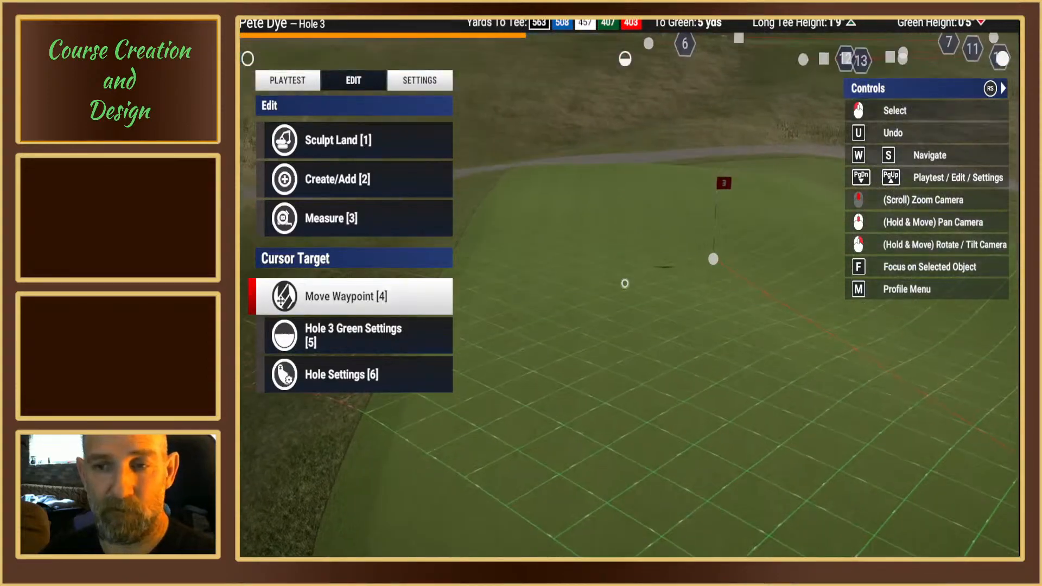
{"action": "scroll", "coordinate": [625, 281], "scroll_direction": "down", "scroll_amount": 2}
{"action": "key", "text": "5"}
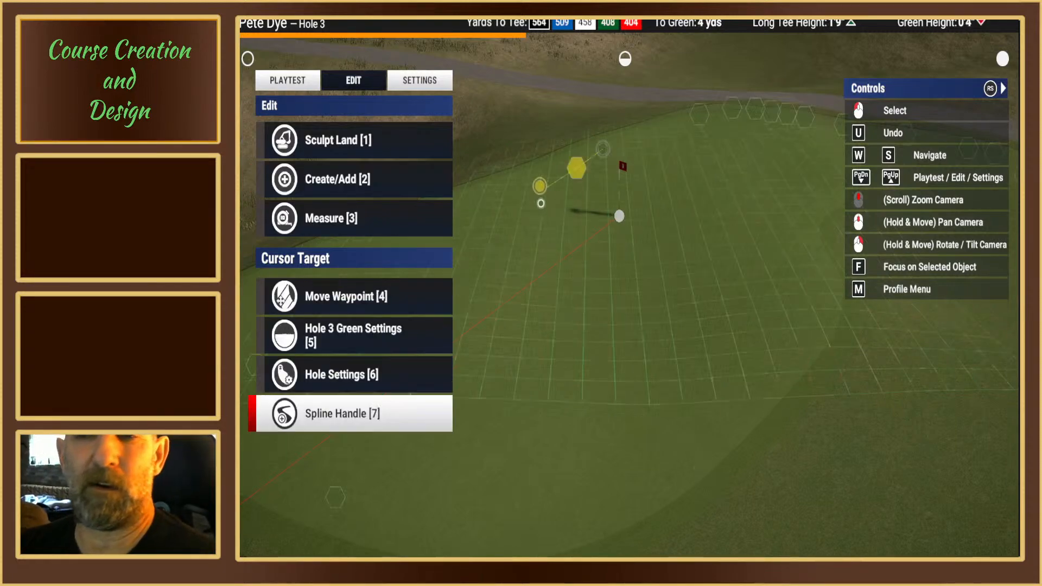
{"action": "scroll", "coordinate": [612, 228], "scroll_direction": "up", "scroll_amount": 3}
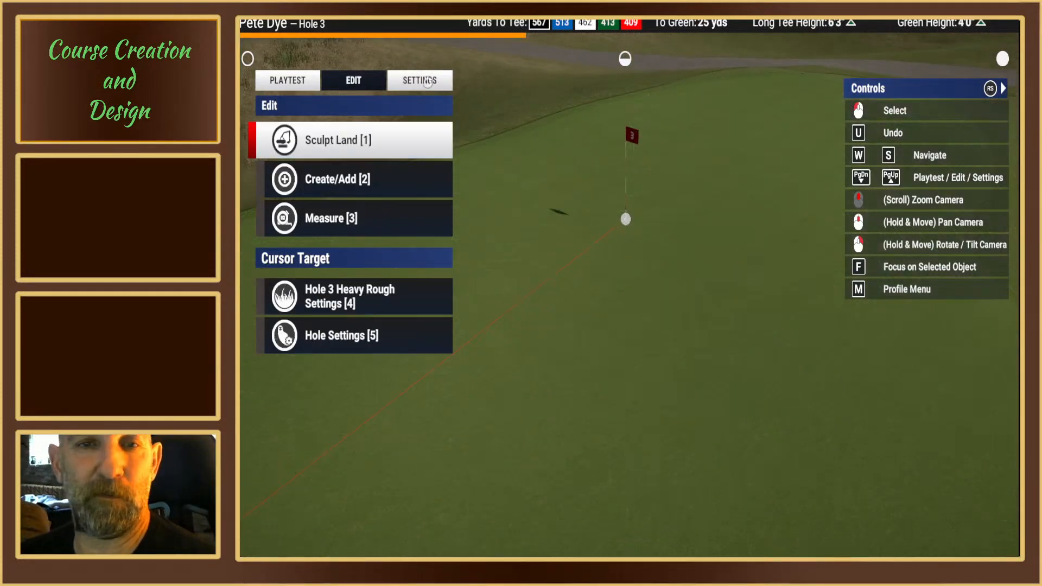
Step: Add a pin position to the Hole 3 green on the near side of Pin 1, about 9 yds from the green waypoint
{"action": "left_click", "coordinate": [425, 81]}
{"action": "left_click", "coordinate": [364, 80]}
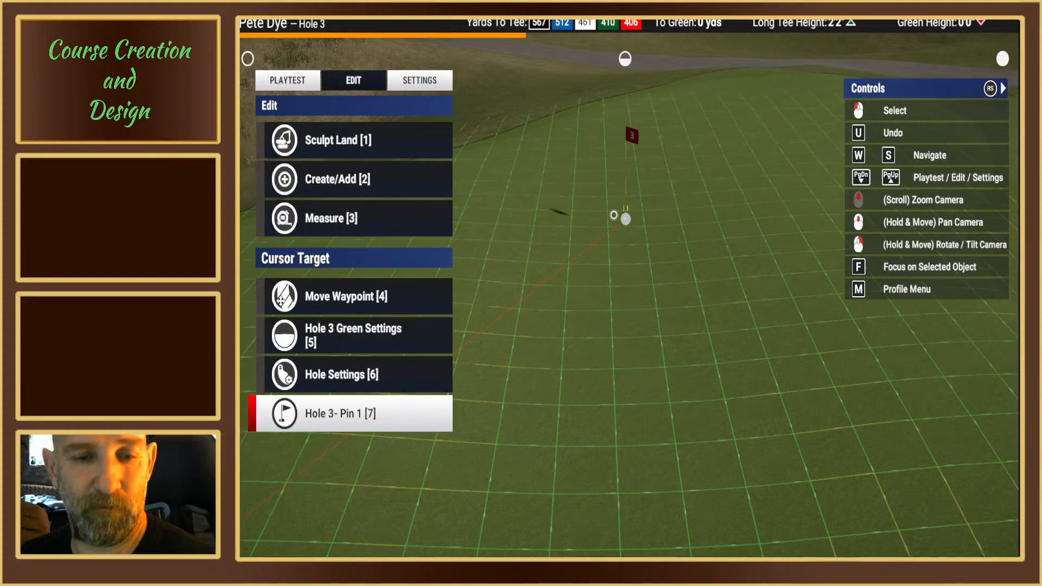
{"action": "left_click", "coordinate": [614, 215]}
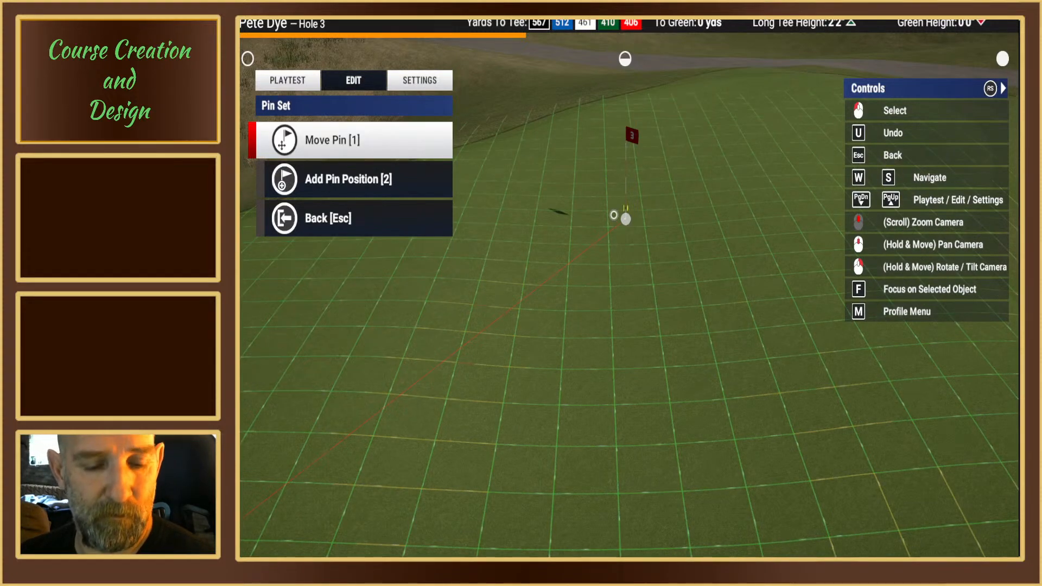
{"action": "key", "text": "1"}
{"action": "right_click_drag", "start_coordinate": [614, 216], "coordinate": [625, 290]}
{"action": "scroll", "coordinate": [626, 283], "scroll_direction": "down", "scroll_amount": 3}
{"action": "scroll", "coordinate": [641, 355], "scroll_direction": "up", "scroll_amount": 3}
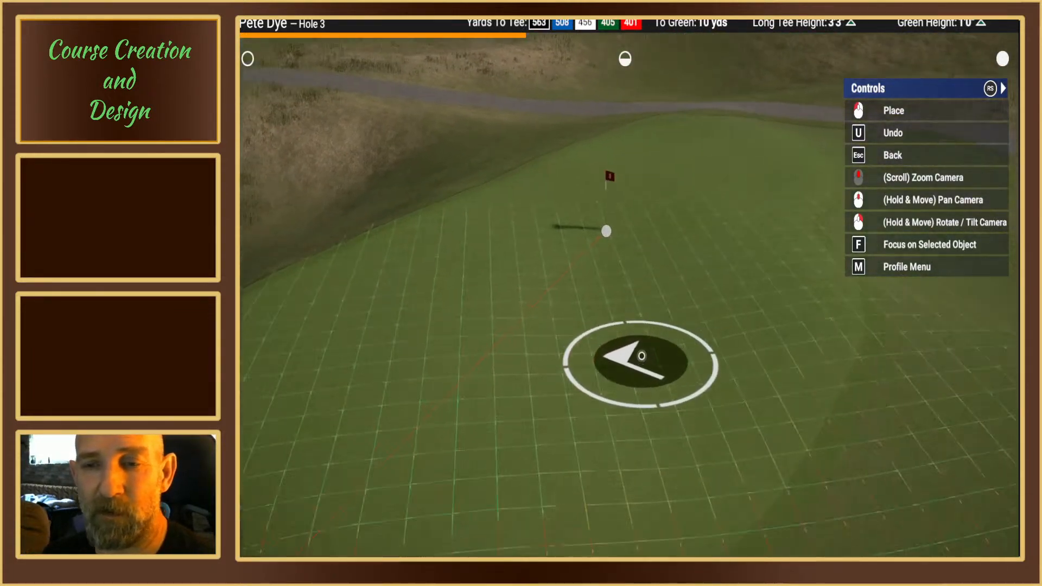
{"action": "mouse_move", "coordinate": [642, 356]}
{"action": "right_mouse_down"}
{"action": "mouse_move", "coordinate": [617, 344]}
{"action": "mouse_move", "coordinate": [636, 309]}
{"action": "right_mouse_up"}
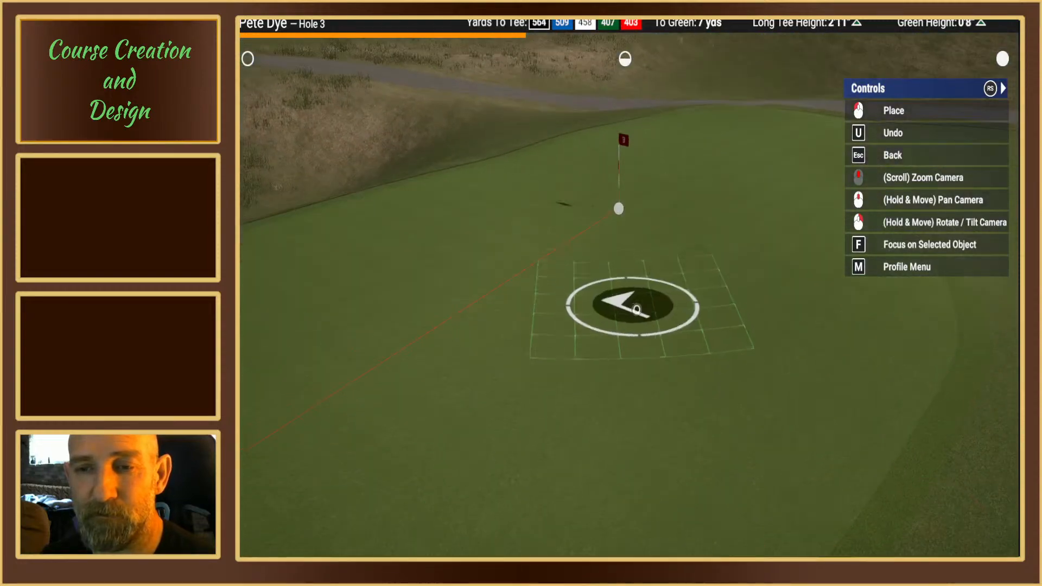
{"action": "mouse_move", "coordinate": [641, 359]}
{"action": "right_mouse_down"}
{"action": "mouse_move", "coordinate": [617, 340]}
{"action": "mouse_move", "coordinate": [623, 288]}
{"action": "right_mouse_up"}
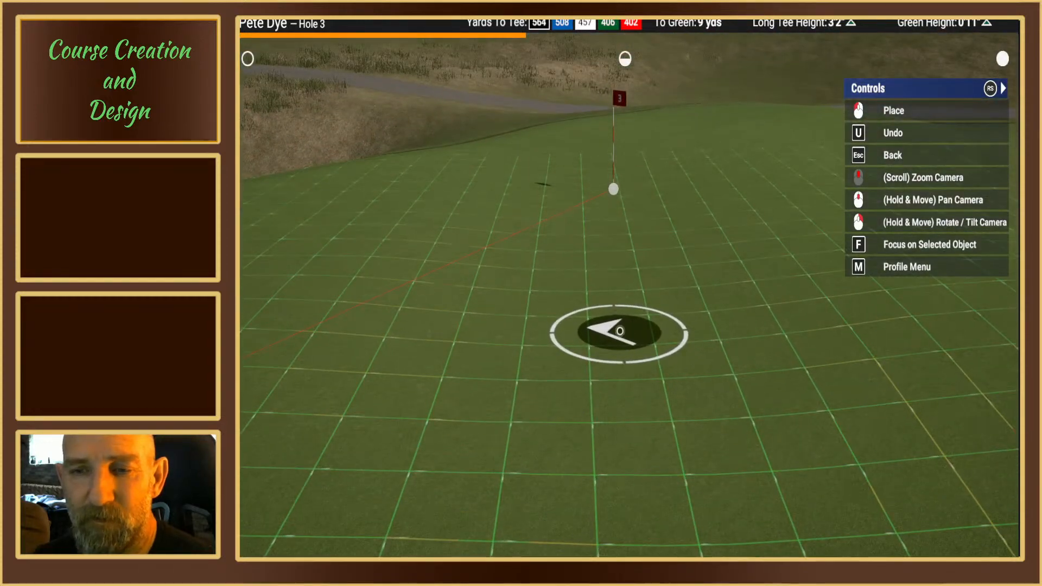
{"action": "mouse_move", "coordinate": [619, 332]}
{"action": "right_mouse_down"}
{"action": "mouse_move", "coordinate": [601, 319]}
{"action": "mouse_move", "coordinate": [616, 309]}
{"action": "mouse_move", "coordinate": [615, 331]}
{"action": "mouse_move", "coordinate": [608, 323]}
{"action": "mouse_move", "coordinate": [617, 332]}
{"action": "mouse_move", "coordinate": [635, 324]}
{"action": "mouse_move", "coordinate": [621, 311]}
{"action": "right_mouse_up"}
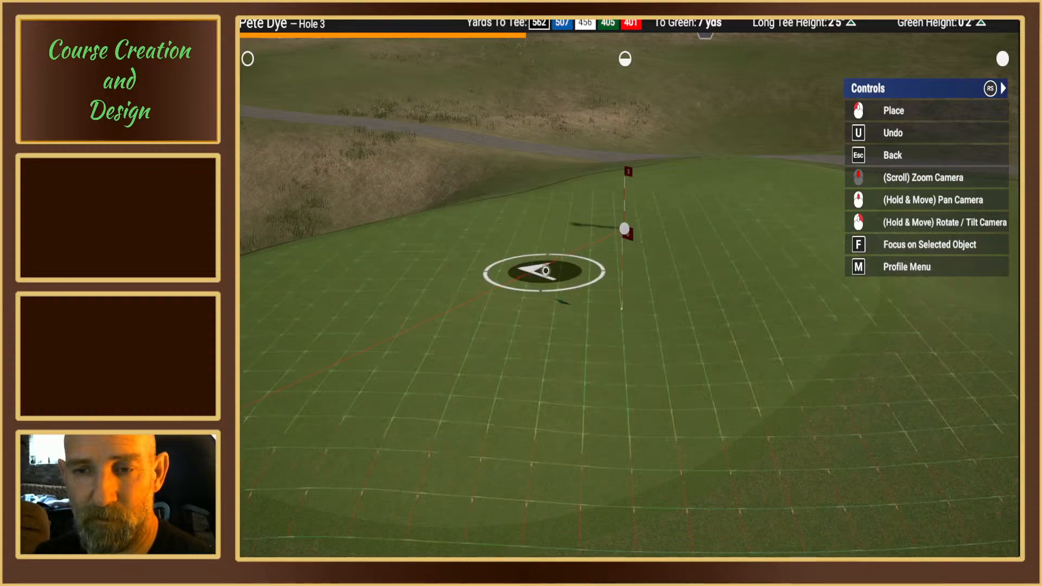
Step: Undo the pin position placed on the near side of Pin 1 on the Hole 3 green
{"action": "right_click_drag", "start_coordinate": [545, 270], "coordinate": [575, 287]}
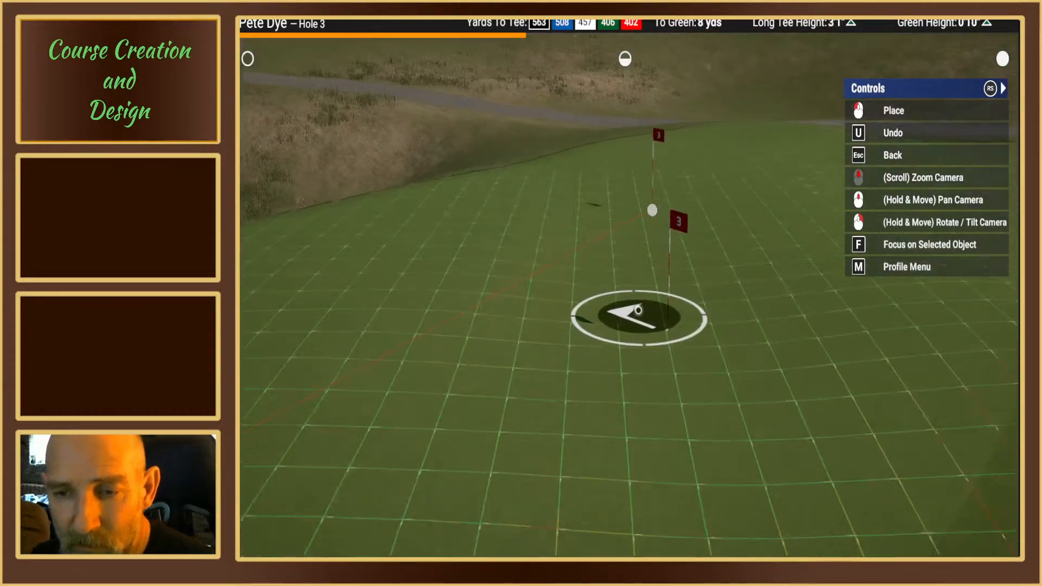
{"action": "mouse_move", "coordinate": [638, 310]}
{"action": "right_mouse_down"}
{"action": "mouse_move", "coordinate": [642, 333]}
{"action": "mouse_move", "coordinate": [616, 323]}
{"action": "mouse_move", "coordinate": [635, 321]}
{"action": "mouse_move", "coordinate": [631, 307]}
{"action": "right_mouse_up"}
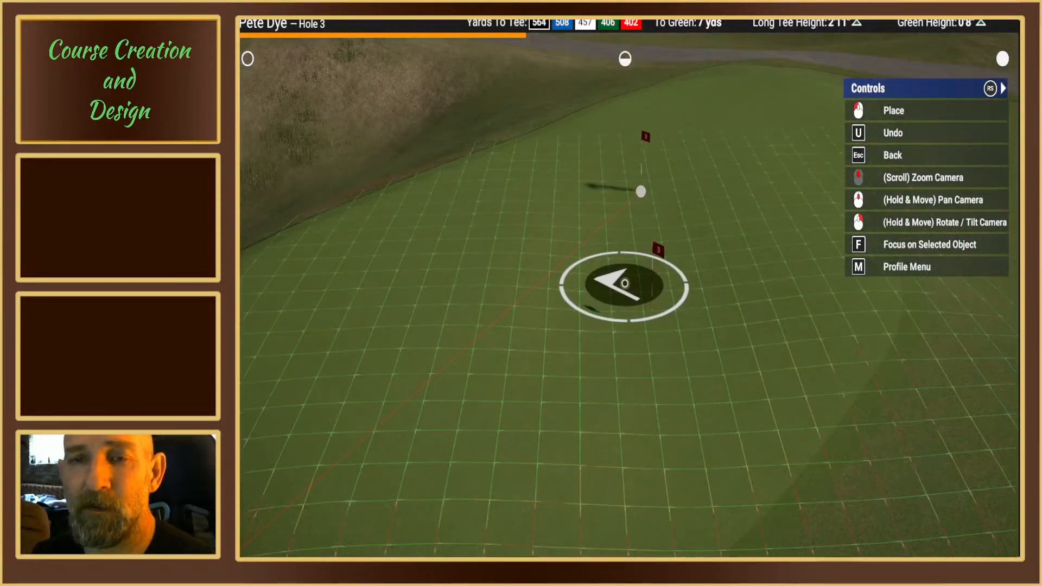
{"action": "middle_click_drag", "start_coordinate": [624, 283], "coordinate": [624, 284]}
{"action": "mouse_move", "coordinate": [624, 284]}
{"action": "right_mouse_down"}
{"action": "mouse_move", "coordinate": [591, 307]}
{"action": "mouse_move", "coordinate": [593, 317]}
{"action": "mouse_move", "coordinate": [600, 294]}
{"action": "mouse_move", "coordinate": [612, 339]}
{"action": "mouse_move", "coordinate": [613, 316]}
{"action": "right_mouse_up"}
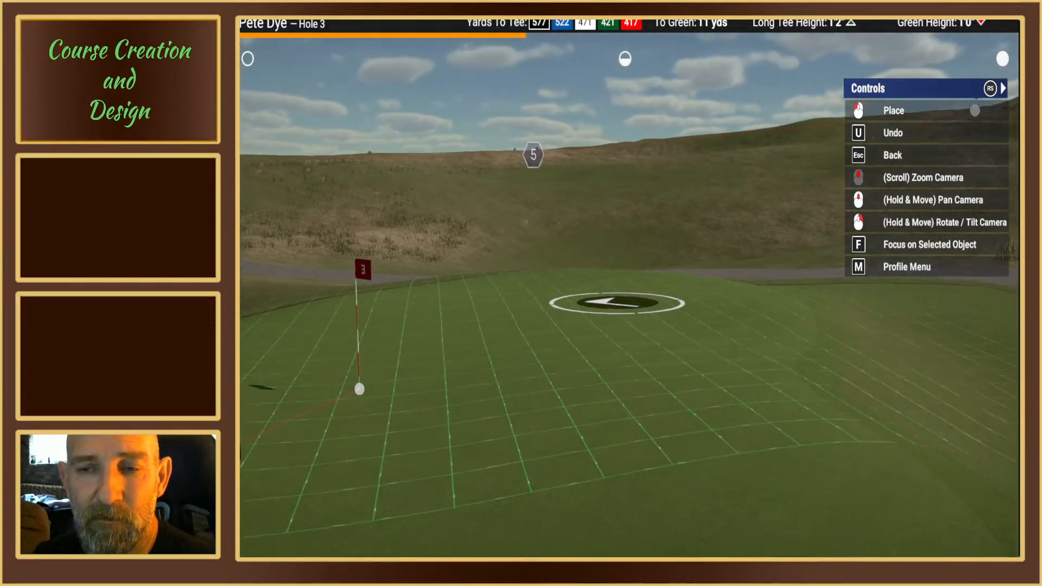
{"action": "left_click", "coordinate": [443, 510]}
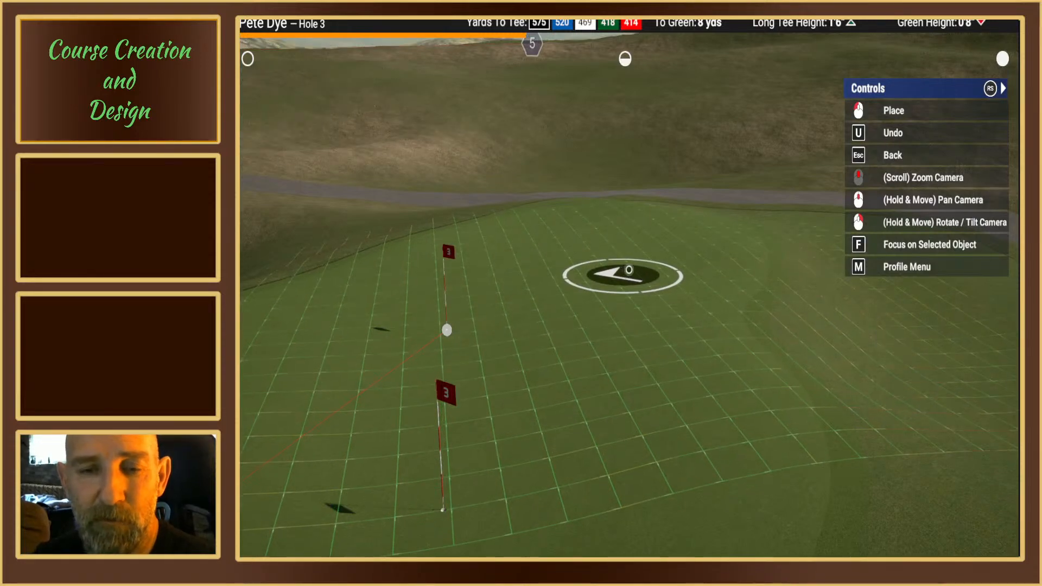
{"action": "key", "text": "u"}
Step: Add a pin position on the far side of the Hole 3 green, about 12 yds from the green waypoint
{"action": "right_click_drag", "start_coordinate": [626, 270], "coordinate": [627, 258]}
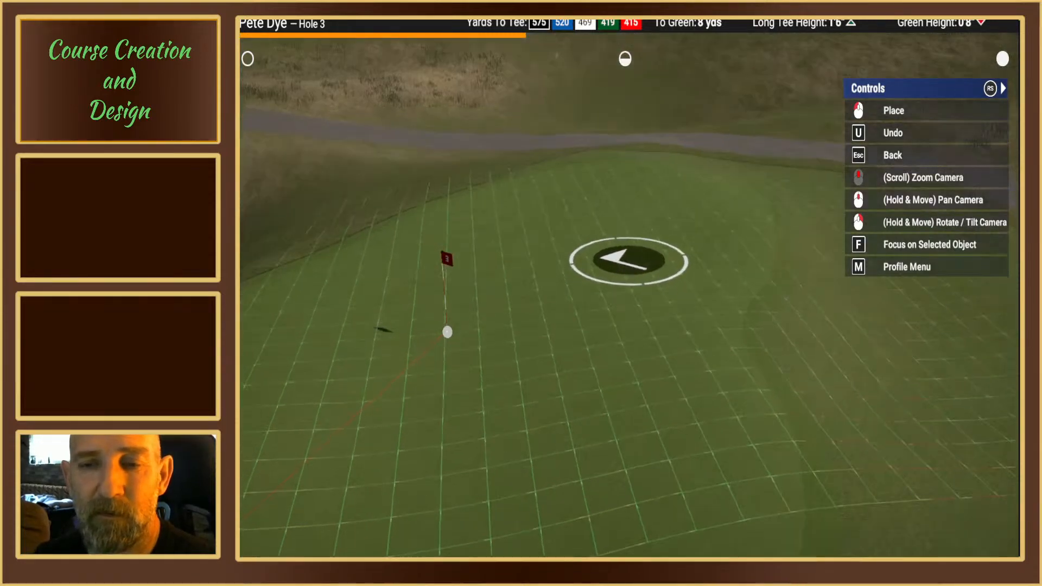
{"action": "middle_click_drag", "start_coordinate": [628, 258], "coordinate": [626, 307]}
{"action": "key", "text": "u"}
{"action": "mouse_move", "coordinate": [626, 307]}
{"action": "right_mouse_down"}
{"action": "mouse_move", "coordinate": [616, 290]}
{"action": "mouse_move", "coordinate": [617, 311]}
{"action": "mouse_move", "coordinate": [614, 291]}
{"action": "mouse_move", "coordinate": [614, 314]}
{"action": "mouse_move", "coordinate": [678, 316]}
{"action": "mouse_move", "coordinate": [682, 298]}
{"action": "mouse_move", "coordinate": [718, 326]}
{"action": "mouse_move", "coordinate": [693, 342]}
{"action": "mouse_move", "coordinate": [718, 329]}
{"action": "mouse_move", "coordinate": [600, 302]}
{"action": "mouse_move", "coordinate": [559, 318]}
{"action": "mouse_move", "coordinate": [620, 288]}
{"action": "mouse_move", "coordinate": [624, 305]}
{"action": "mouse_move", "coordinate": [624, 282]}
{"action": "mouse_move", "coordinate": [597, 313]}
{"action": "mouse_move", "coordinate": [506, 308]}
{"action": "mouse_move", "coordinate": [495, 318]}
{"action": "mouse_move", "coordinate": [553, 277]}
{"action": "mouse_move", "coordinate": [608, 270]}
{"action": "right_mouse_up"}
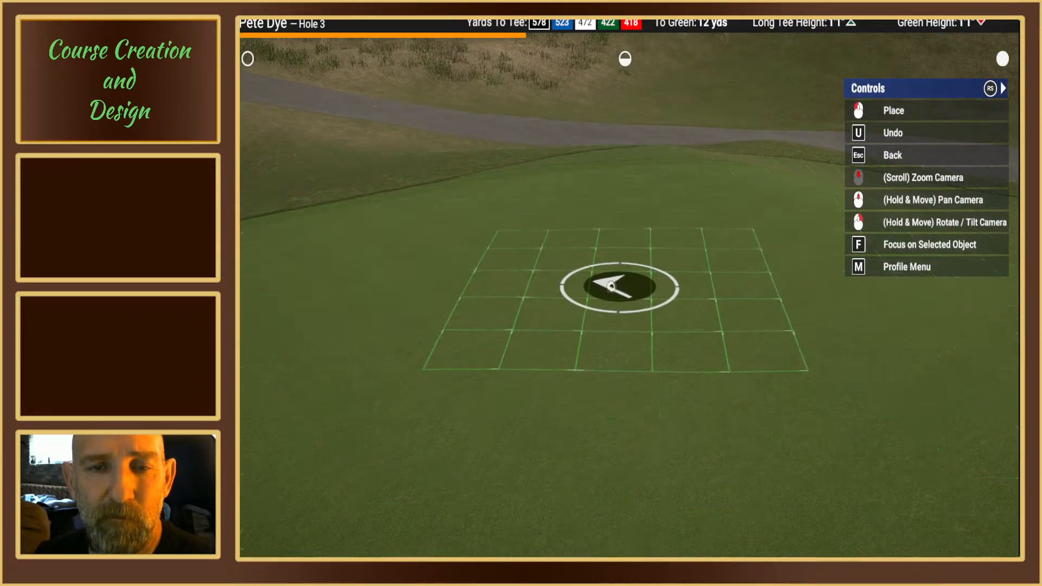
{"action": "mouse_move", "coordinate": [502, 274]}
{"action": "right_mouse_down"}
{"action": "mouse_move", "coordinate": [490, 304]}
{"action": "mouse_move", "coordinate": [471, 316]}
{"action": "right_mouse_up"}
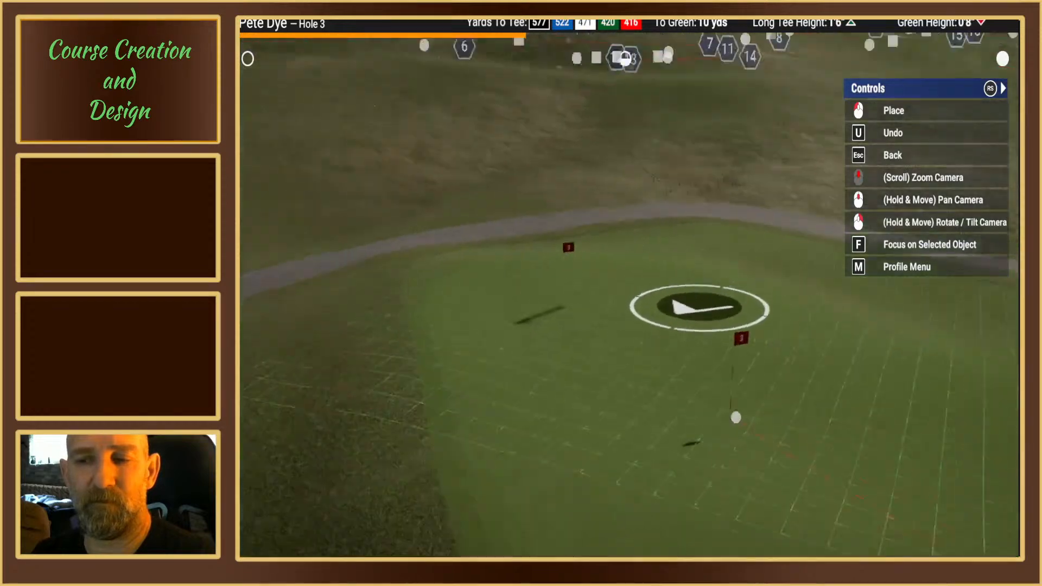
Step: Add another pin position on the higher side of the Hole 3 green, about 10 yds from the green waypoint
{"action": "right_click_drag", "start_coordinate": [562, 296], "coordinate": [559, 326]}
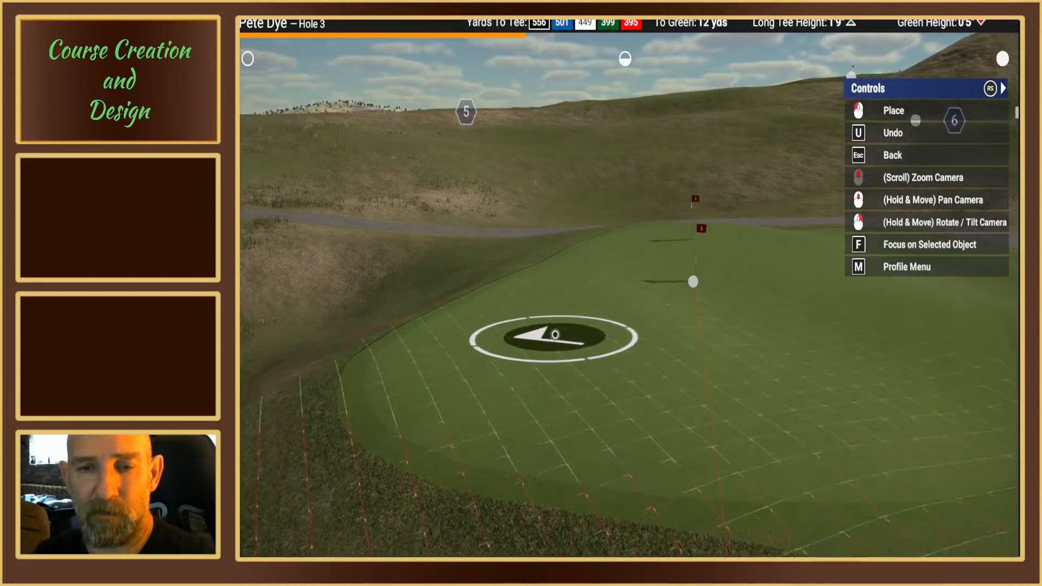
{"action": "scroll", "coordinate": [555, 335], "scroll_direction": "up", "scroll_amount": 2}
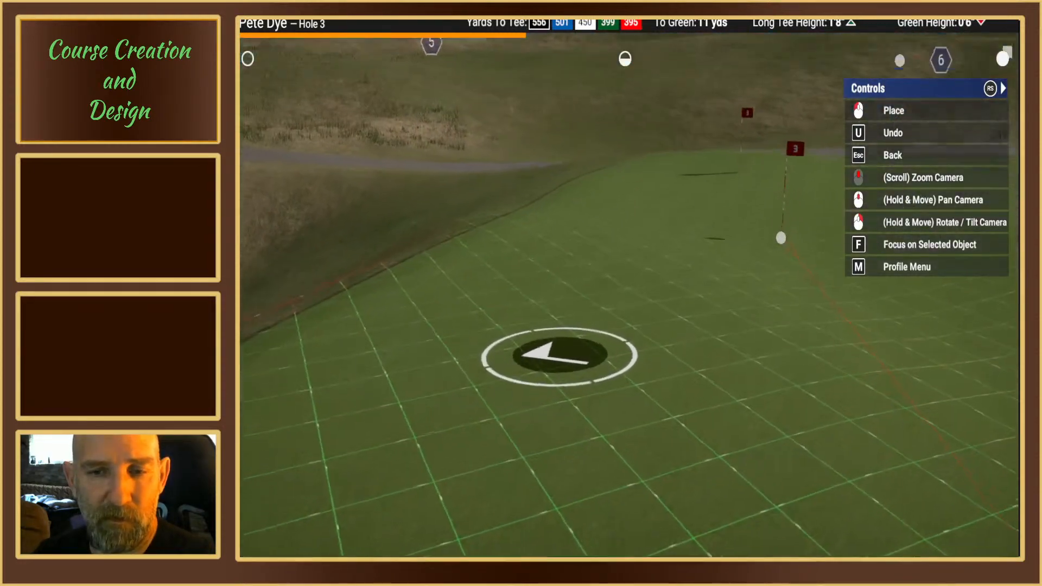
{"action": "scroll", "coordinate": [559, 356], "scroll_direction": "up", "scroll_amount": 2}
{"action": "middle_click_drag", "start_coordinate": [625, 284], "coordinate": [553, 277]}
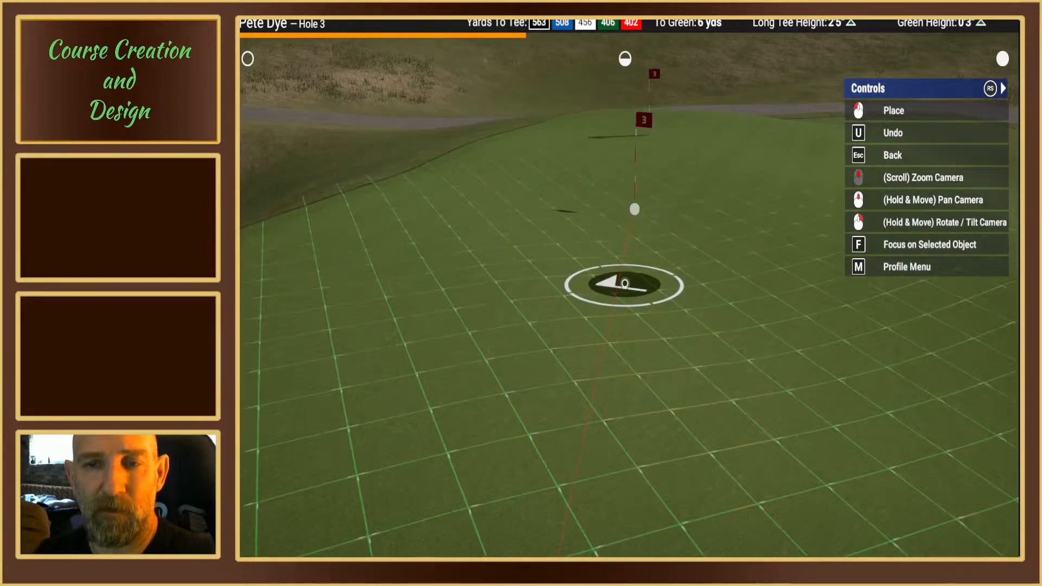
{"action": "mouse_move", "coordinate": [639, 279]}
{"action": "middle_mouse_down"}
{"action": "mouse_move", "coordinate": [634, 286]}
{"action": "mouse_move", "coordinate": [649, 285]}
{"action": "middle_mouse_up"}
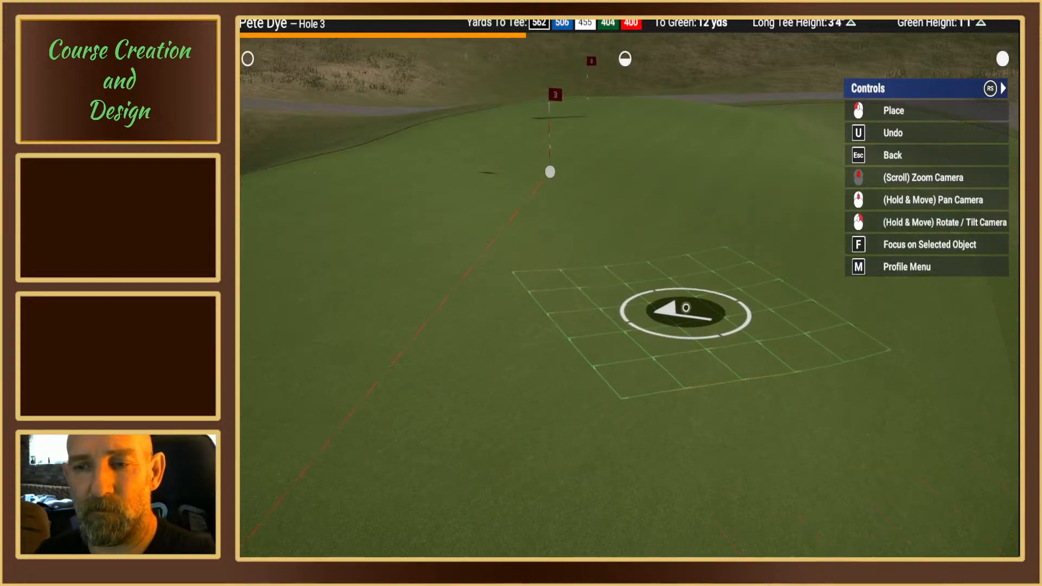
{"action": "mouse_move", "coordinate": [678, 291]}
{"action": "right_mouse_down"}
{"action": "mouse_move", "coordinate": [704, 307]}
{"action": "mouse_move", "coordinate": [610, 288]}
{"action": "mouse_move", "coordinate": [617, 320]}
{"action": "mouse_move", "coordinate": [623, 302]}
{"action": "mouse_move", "coordinate": [567, 314]}
{"action": "mouse_move", "coordinate": [618, 318]}
{"action": "mouse_move", "coordinate": [610, 326]}
{"action": "mouse_move", "coordinate": [619, 315]}
{"action": "right_mouse_up"}
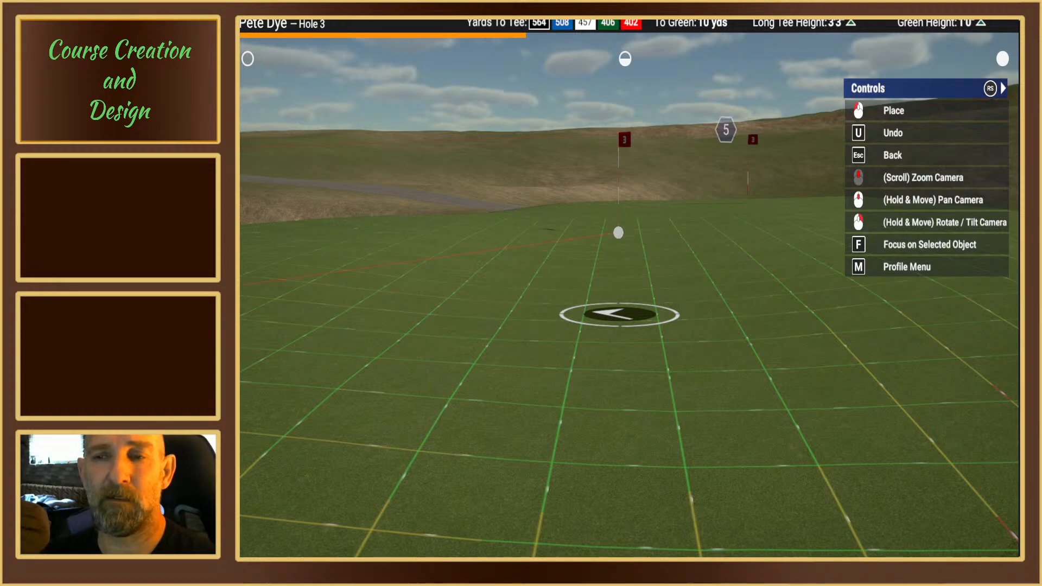
{"action": "right_click_drag", "start_coordinate": [625, 282], "coordinate": [625, 282]}
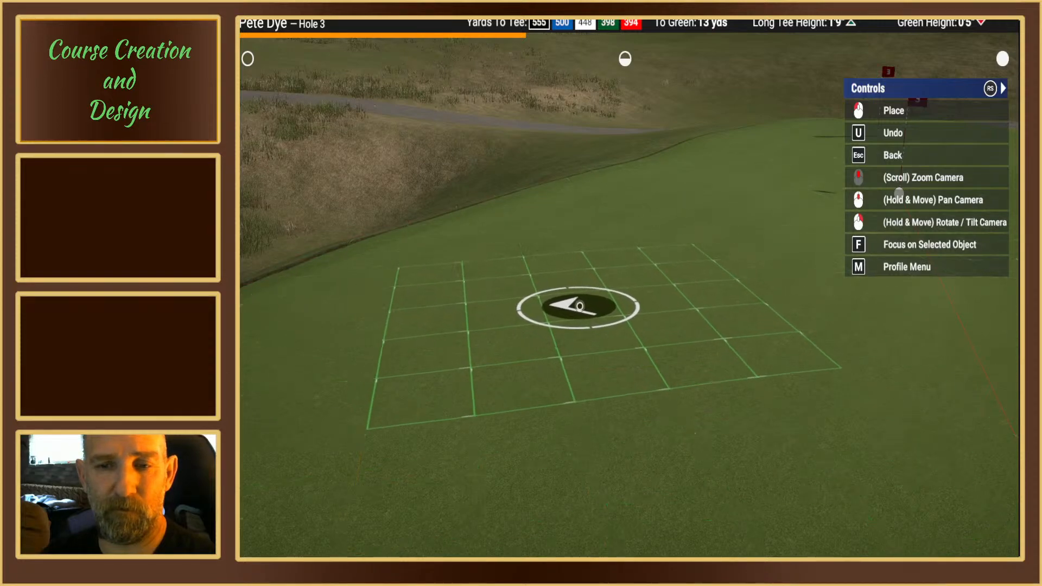
Step: Add a pin position on the tee side of the Hole 3 green, about 12 yds from the green waypoint
{"action": "right_click_drag", "start_coordinate": [576, 321], "coordinate": [576, 317]}
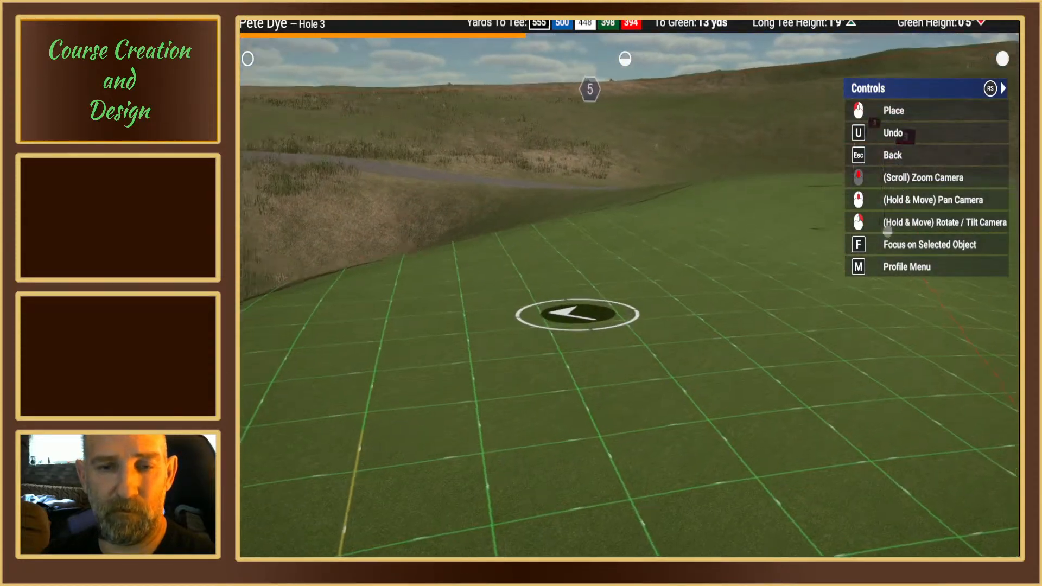
{"action": "mouse_move", "coordinate": [666, 308]}
{"action": "right_mouse_down"}
{"action": "mouse_move", "coordinate": [703, 323]}
{"action": "mouse_move", "coordinate": [621, 310]}
{"action": "mouse_move", "coordinate": [523, 319]}
{"action": "mouse_move", "coordinate": [556, 316]}
{"action": "right_mouse_up"}
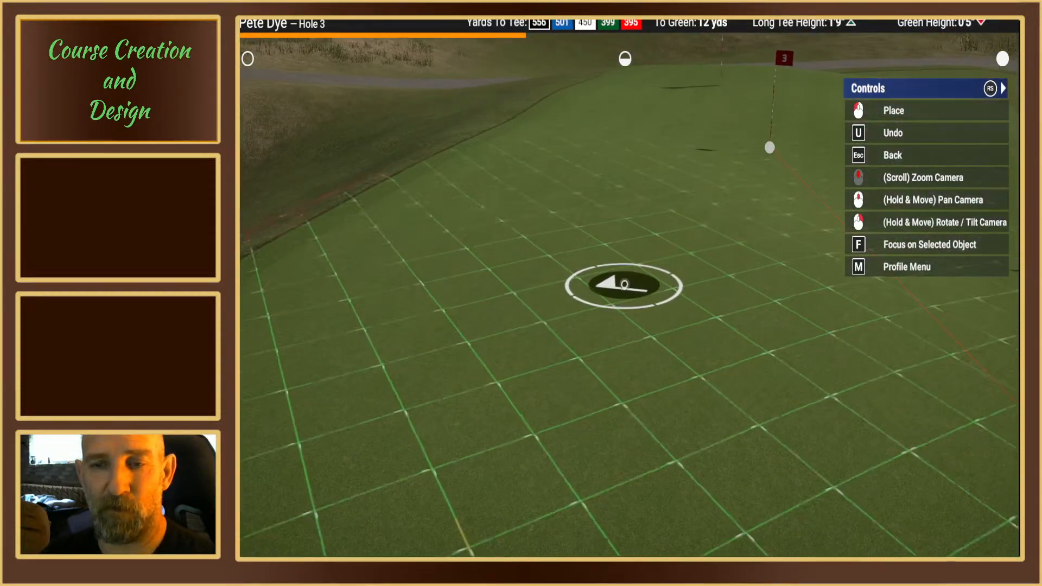
{"action": "mouse_move", "coordinate": [614, 293]}
{"action": "right_mouse_down"}
{"action": "mouse_move", "coordinate": [613, 314]}
{"action": "mouse_move", "coordinate": [637, 305]}
{"action": "mouse_move", "coordinate": [713, 342]}
{"action": "mouse_move", "coordinate": [693, 318]}
{"action": "mouse_move", "coordinate": [563, 323]}
{"action": "mouse_move", "coordinate": [698, 328]}
{"action": "mouse_move", "coordinate": [569, 308]}
{"action": "mouse_move", "coordinate": [545, 317]}
{"action": "right_mouse_up"}
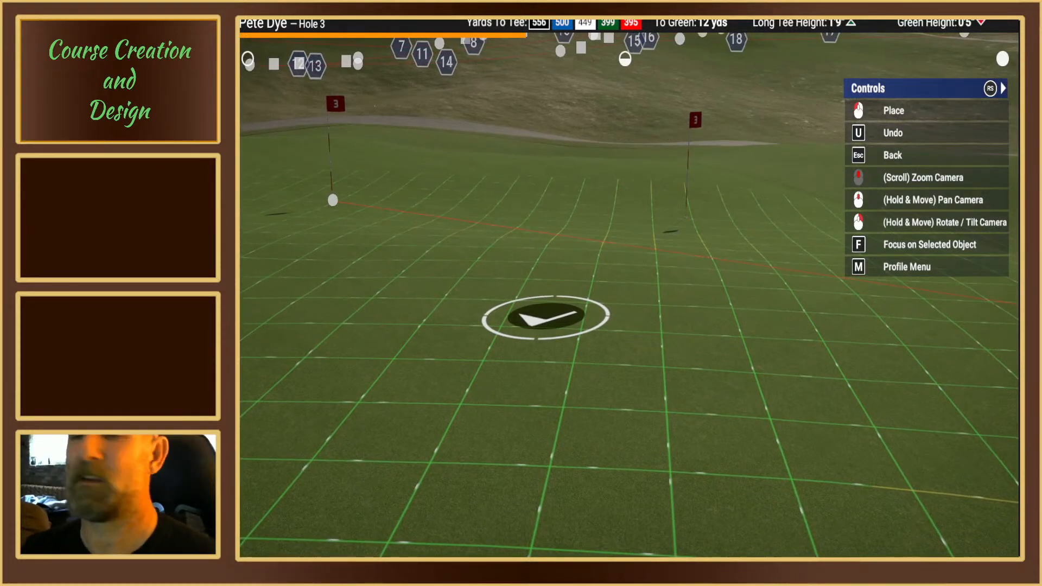
{"action": "left_click", "coordinate": [545, 316]}
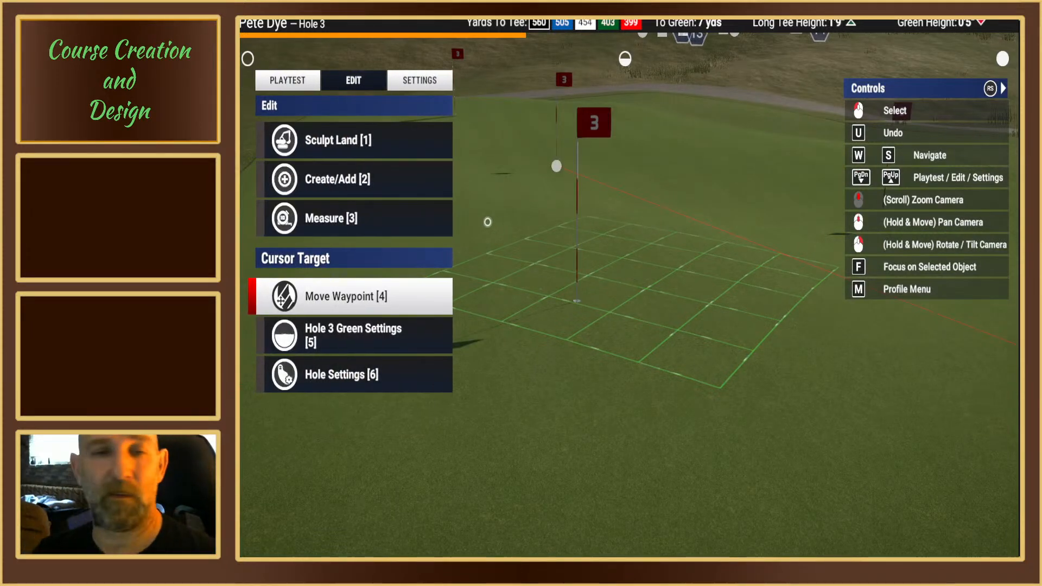
Step: Playtest Hole 3 using the Blue tee set and pin set 2
{"action": "key", "text": "Page_Up"}
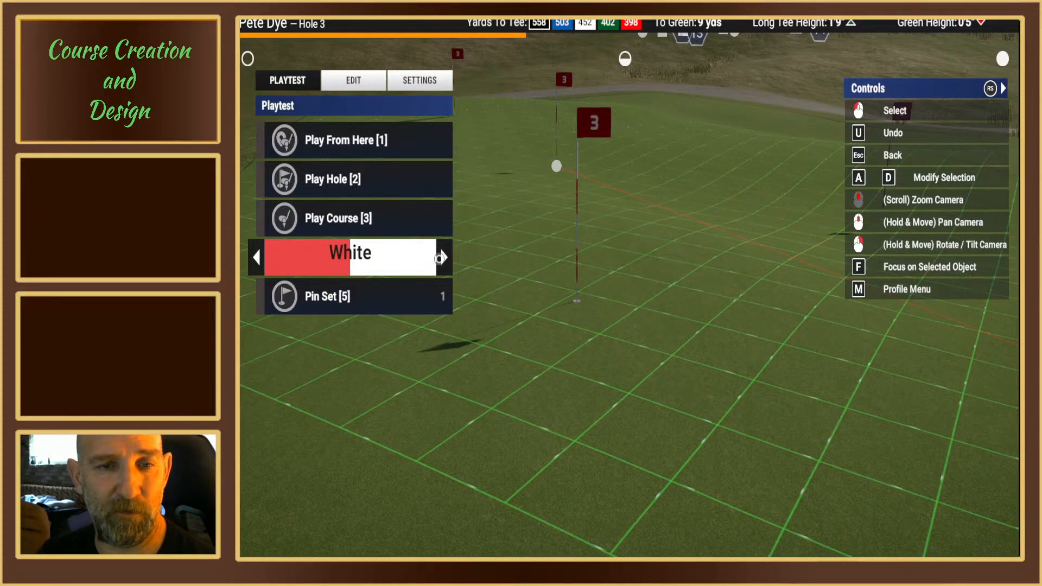
{"action": "left_click", "coordinate": [434, 299]}
{"action": "left_click", "coordinate": [444, 296]}
{"action": "left_click", "coordinate": [444, 296]}
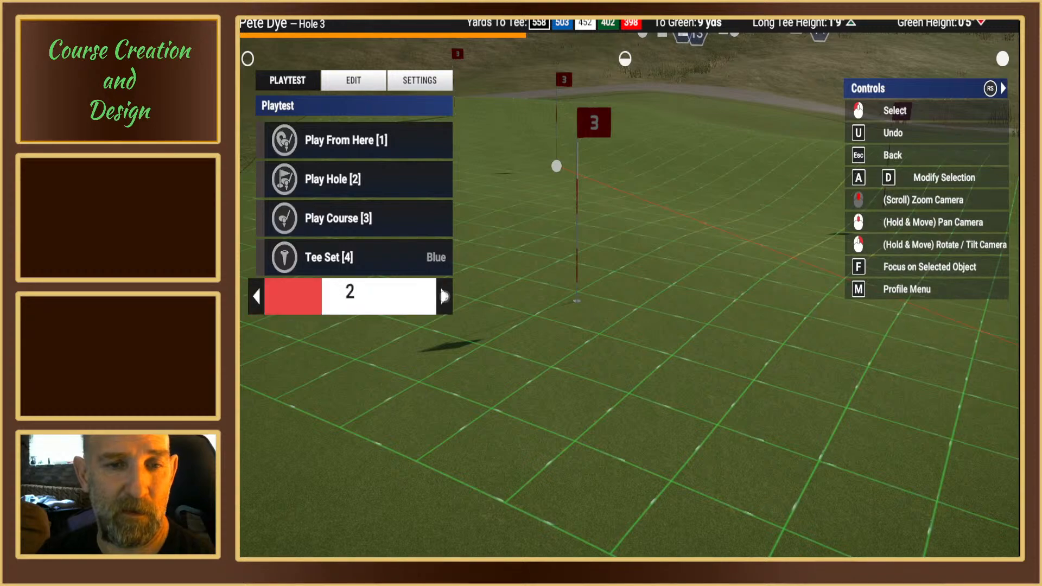
{"action": "left_click", "coordinate": [347, 173]}
{"action": "left_click", "coordinate": [343, 180]}
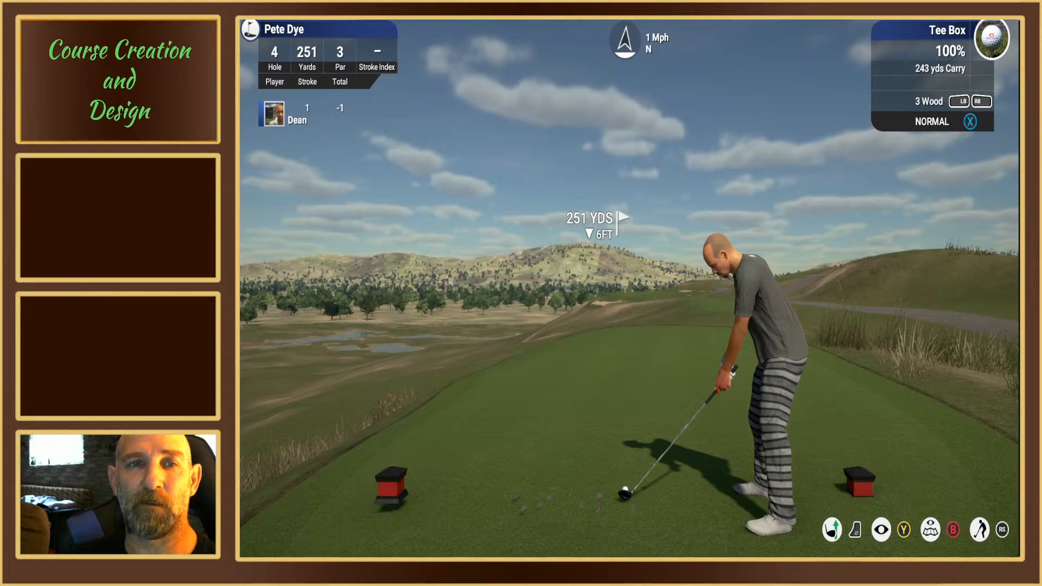
Step: Leave the practice round for course editing and bring up Hole 3 with the playtest options
{"action": "key", "text": "Escape"}
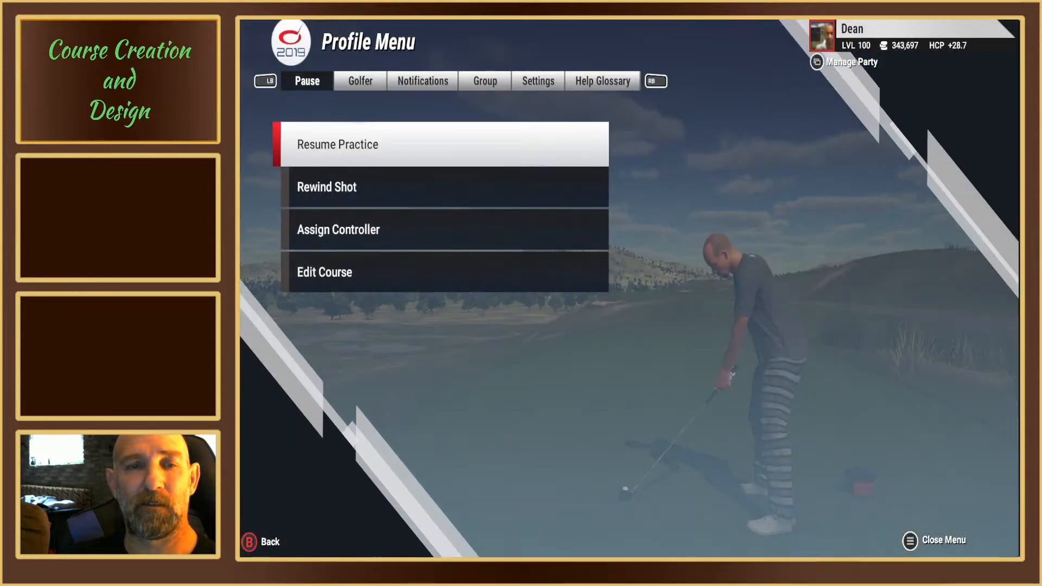
{"action": "key", "text": "Up"}
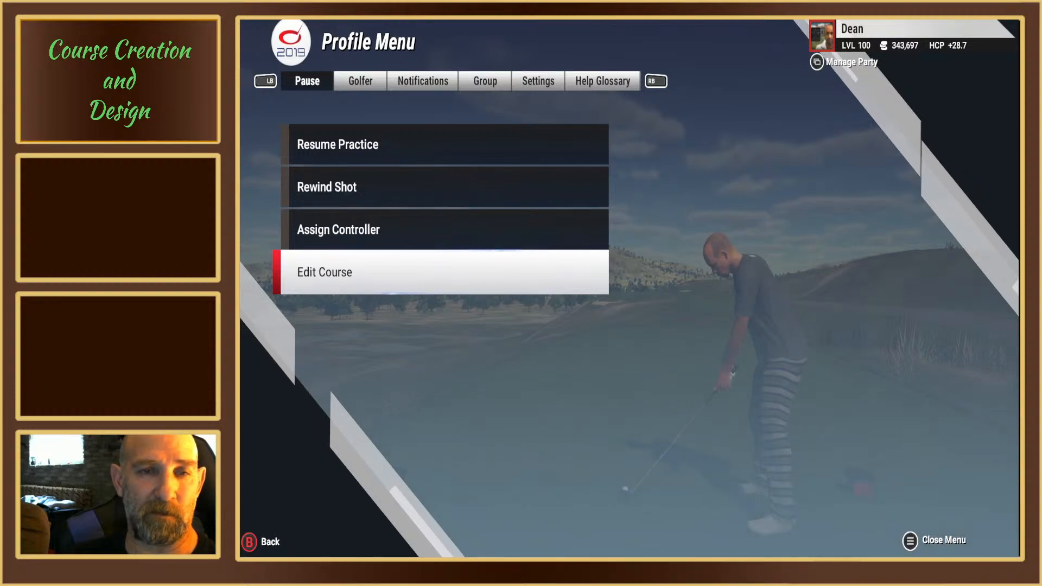
{"action": "key", "text": "Return"}
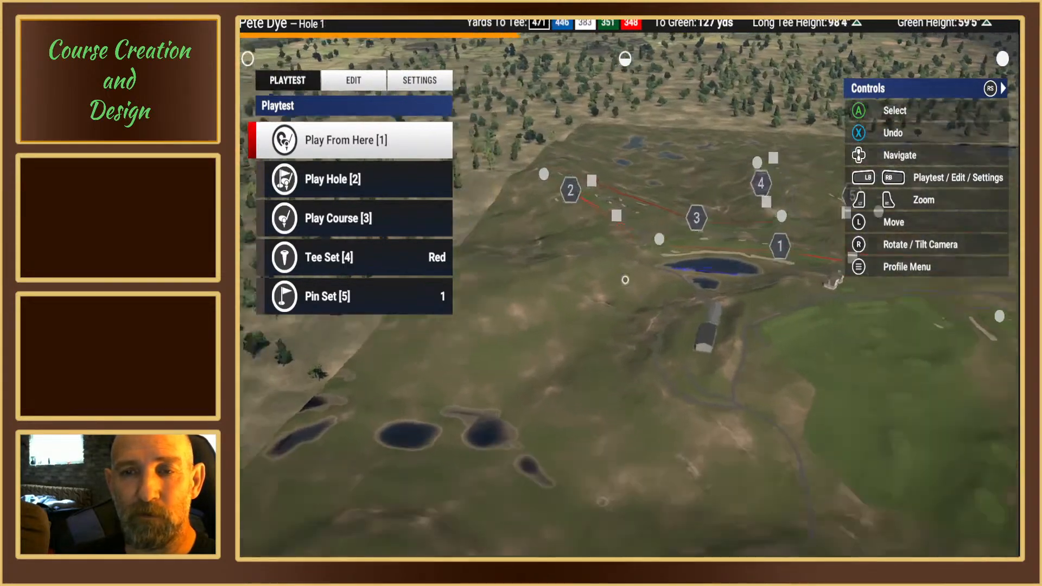
{"action": "key", "text": "Up"}
{"action": "key", "text": "Down"}
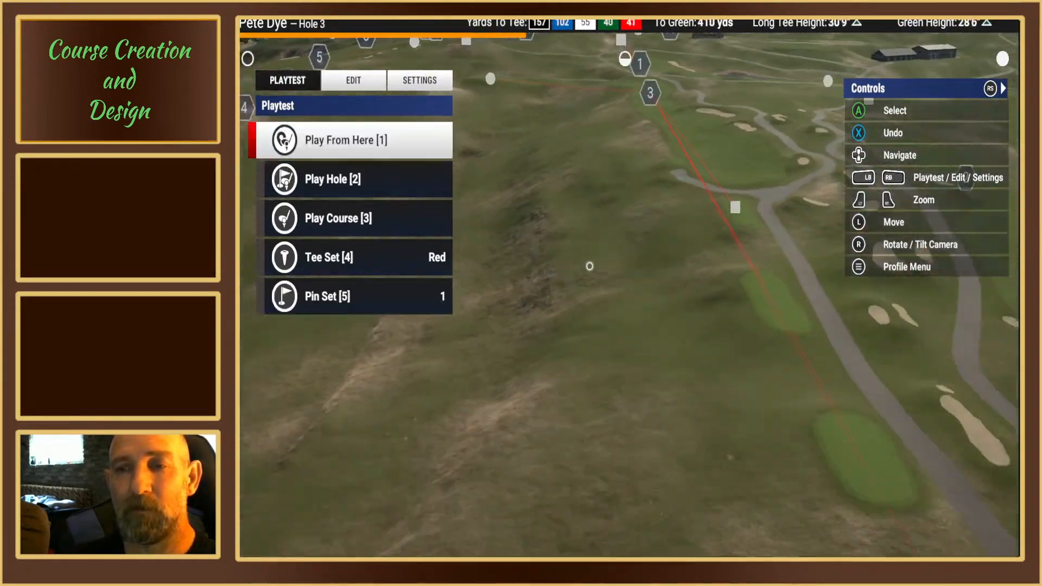
Step: Set the playtest tee set to Blue and the pin set to 4
{"action": "left_click", "coordinate": [386, 250]}
{"action": "left_click", "coordinate": [443, 258]}
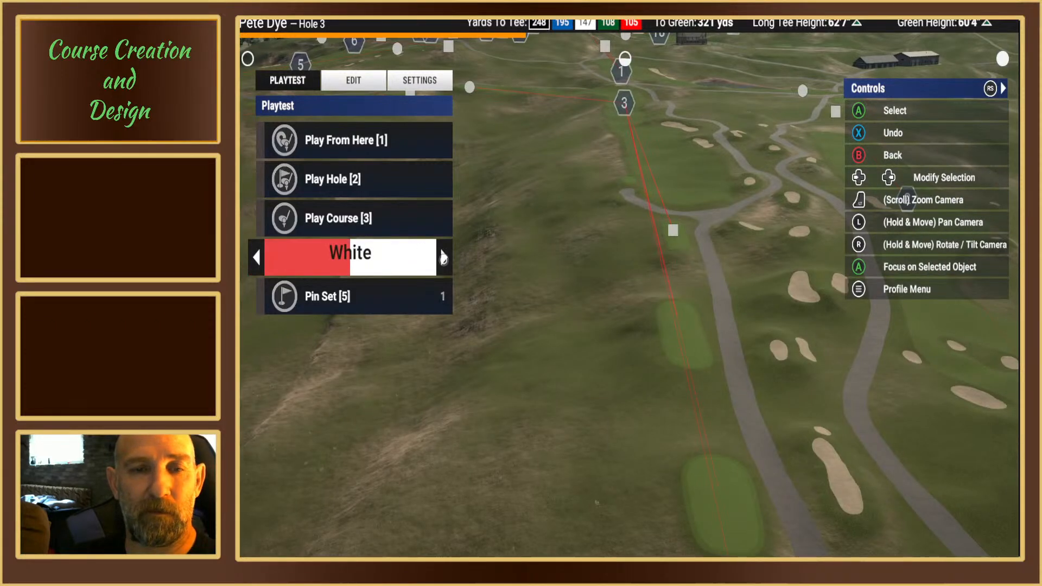
{"action": "left_click", "coordinate": [443, 258]}
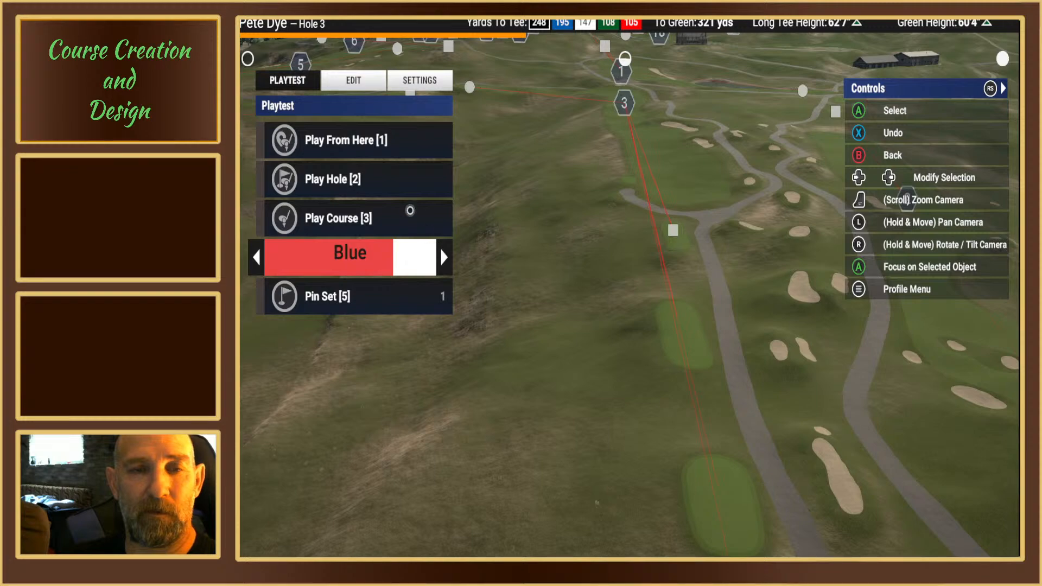
{"action": "left_click", "coordinate": [565, 227]}
{"action": "key", "text": "w"}
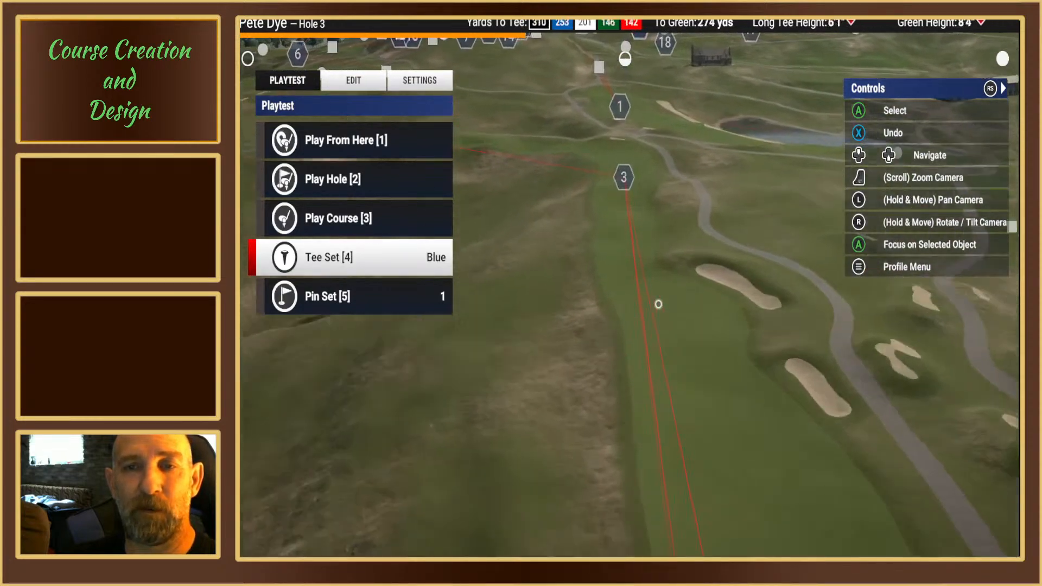
{"action": "key", "text": "Up"}
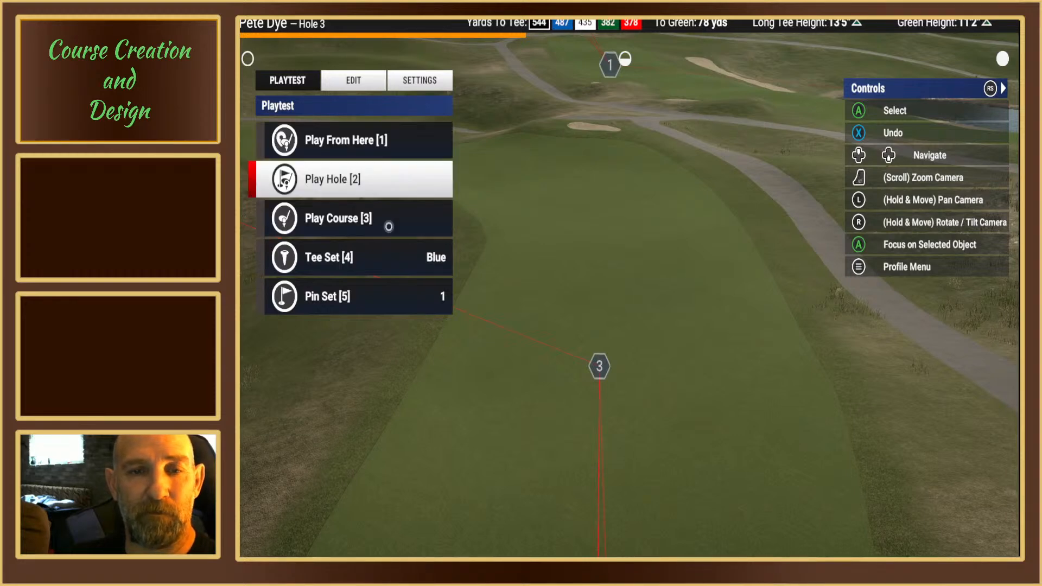
{"action": "left_click", "coordinate": [443, 299]}
{"action": "left_click", "coordinate": [444, 299]}
{"action": "left_click", "coordinate": [444, 299]}
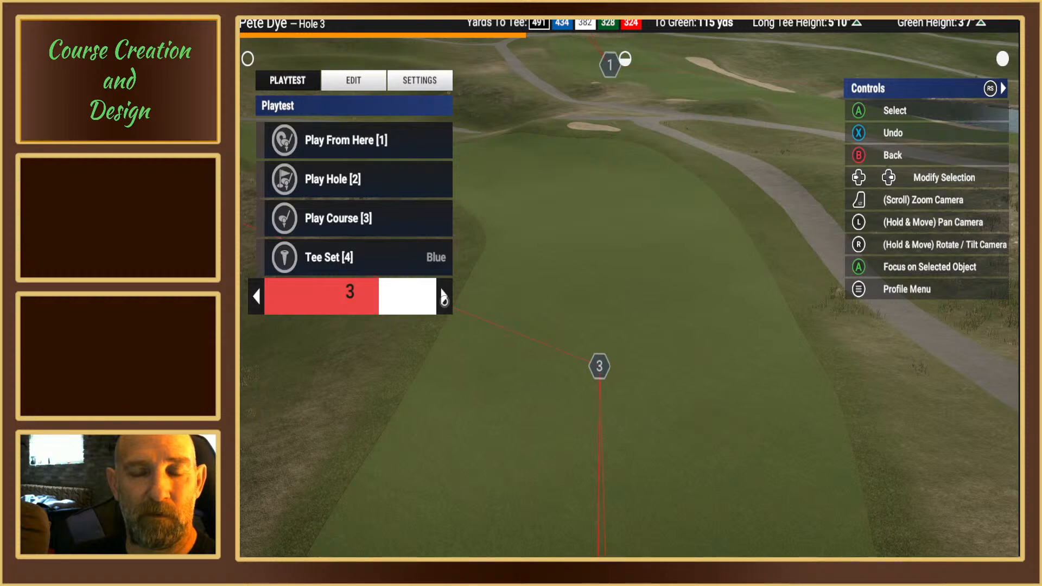
{"action": "left_click", "coordinate": [444, 298]}
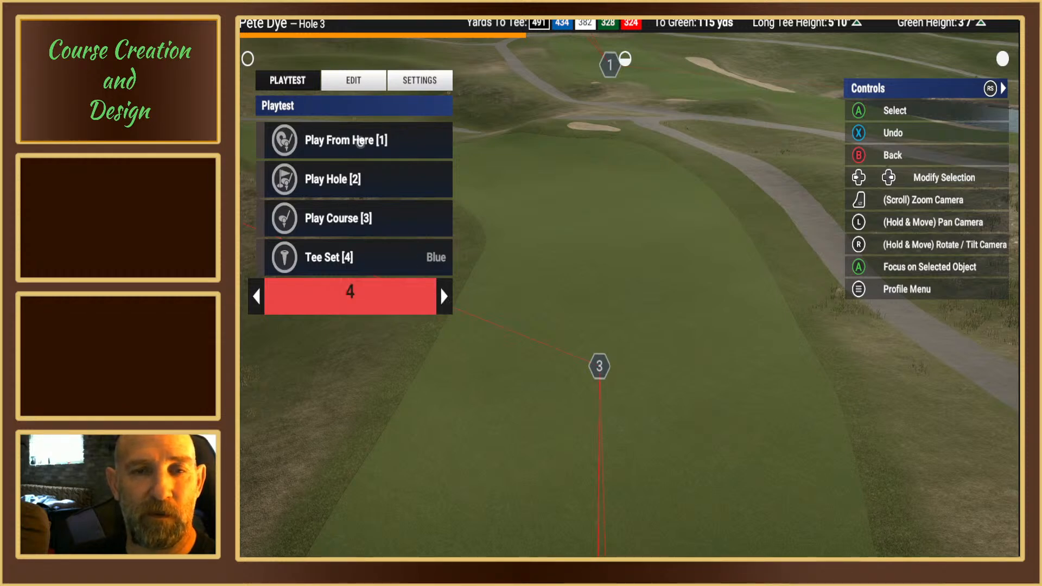
Step: Start a playtest from the current spot on the Hole 3 fairway and scout the pin on the green
{"action": "left_click", "coordinate": [360, 143]}
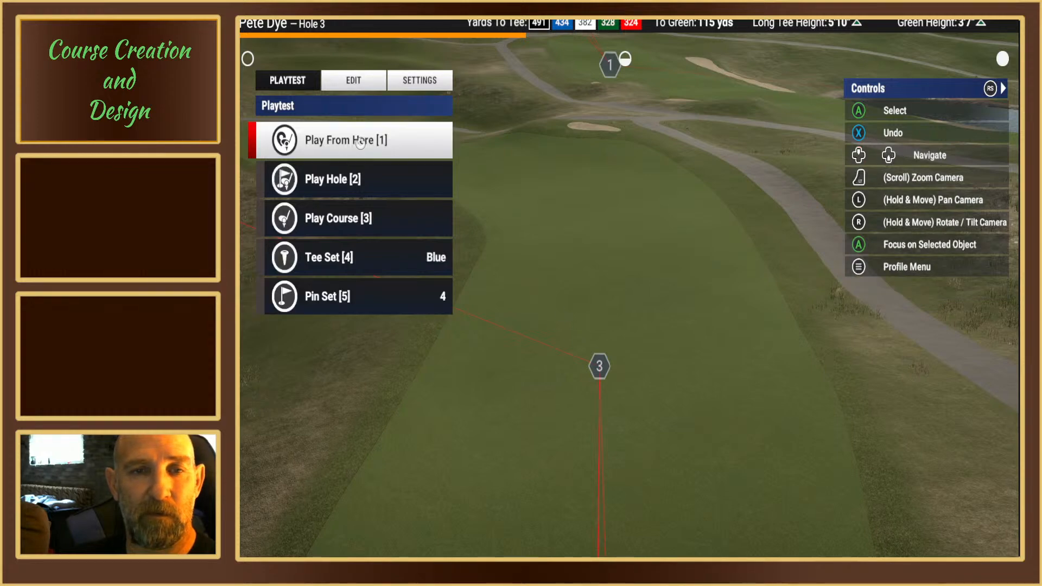
{"action": "left_click", "coordinate": [360, 141]}
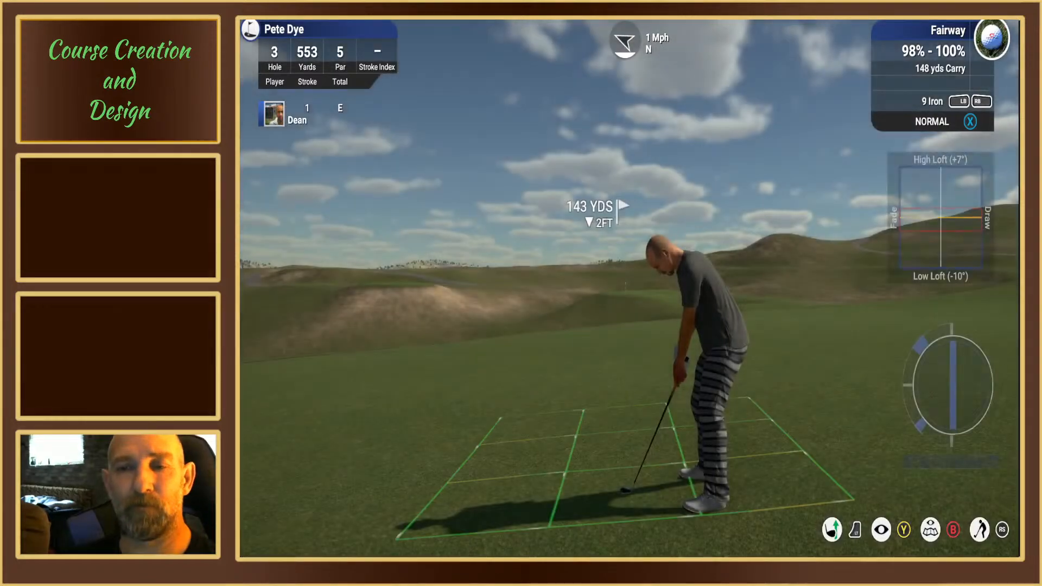
{"action": "key", "text": "y"}
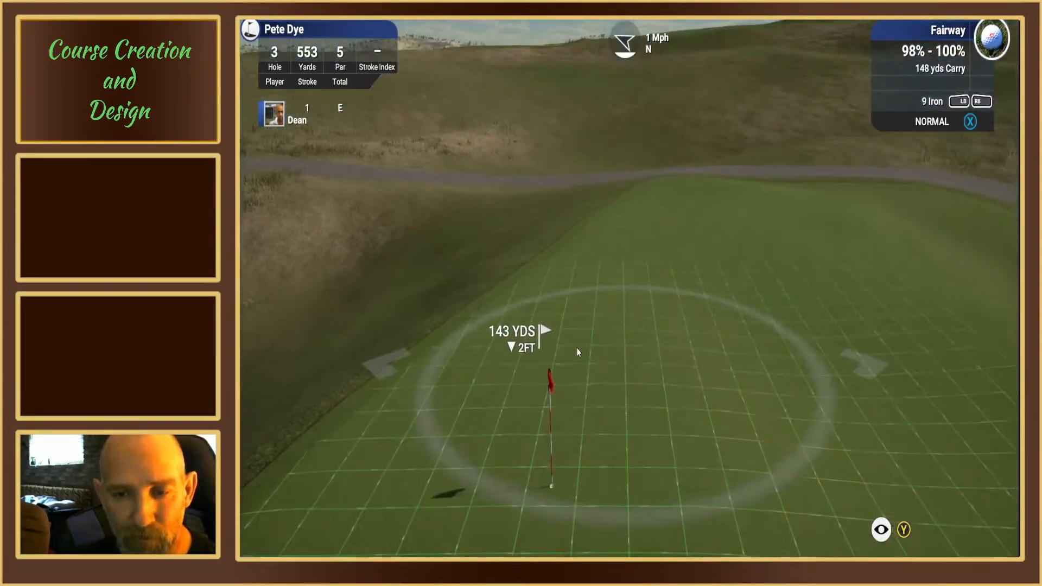
{"action": "key", "text": "y"}
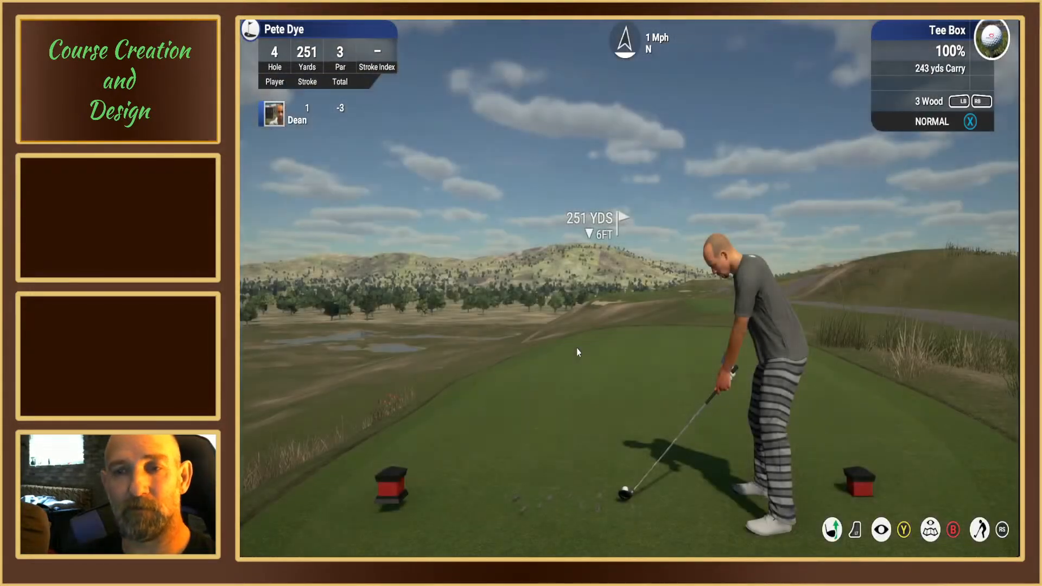
Step: Leave the playtest at the Hole 4 tee and go back to editing the course
{"action": "key", "text": "Escape"}
{"action": "key", "text": "Up"}
{"action": "key", "text": "Return"}
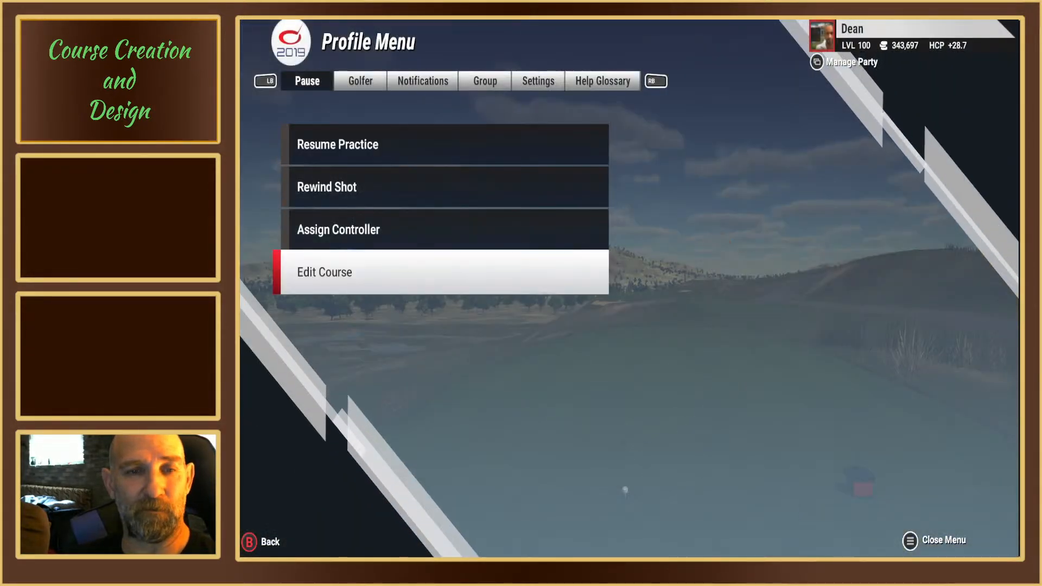